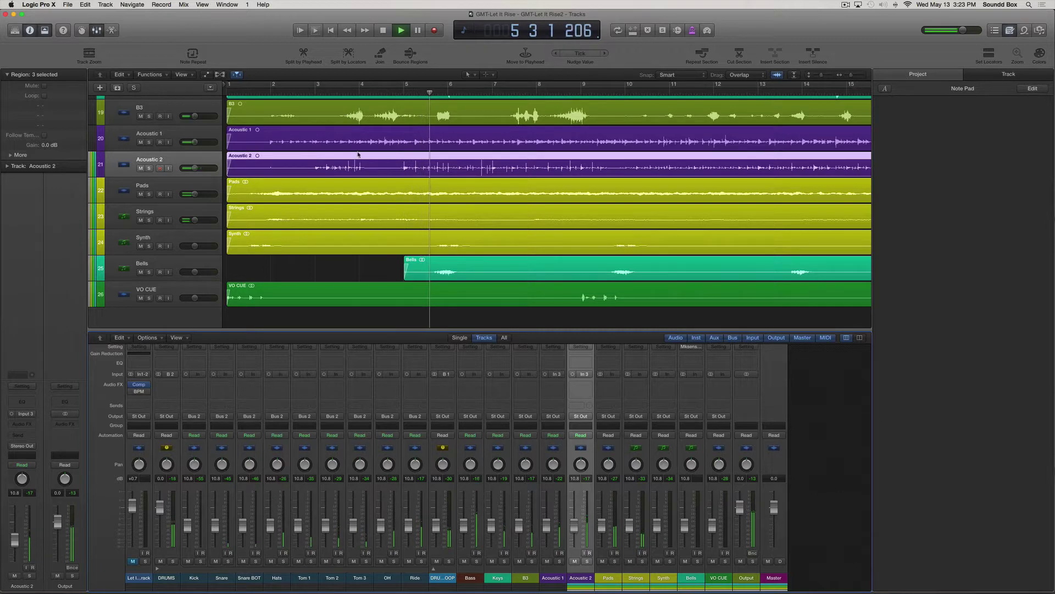
Look through the session's tracks from the drums down to VO CUE, stopping playback and enlarging the arrangement view.
scroll(352, 143, "up", 3)
scroll(357, 155, "up", 10)
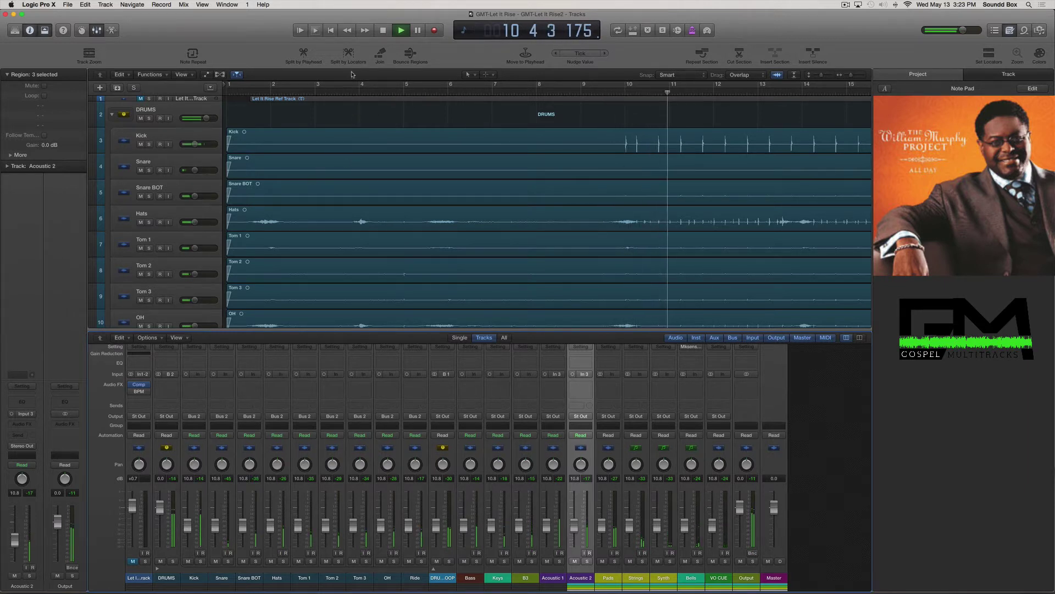
key("space")
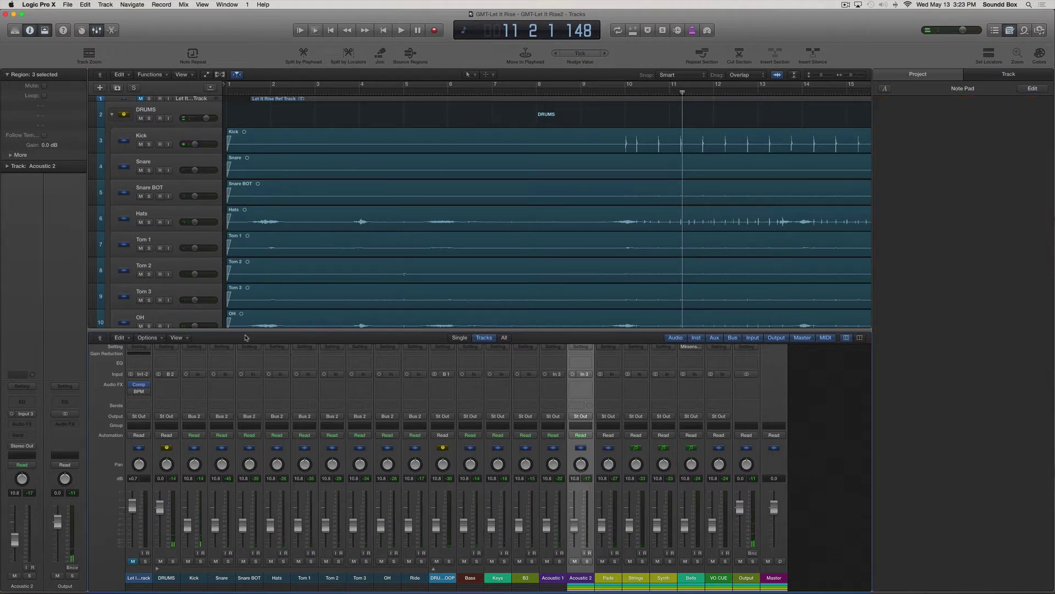
scroll(373, 145, "up", 2)
scroll(362, 147, "down", 1)
key("x")
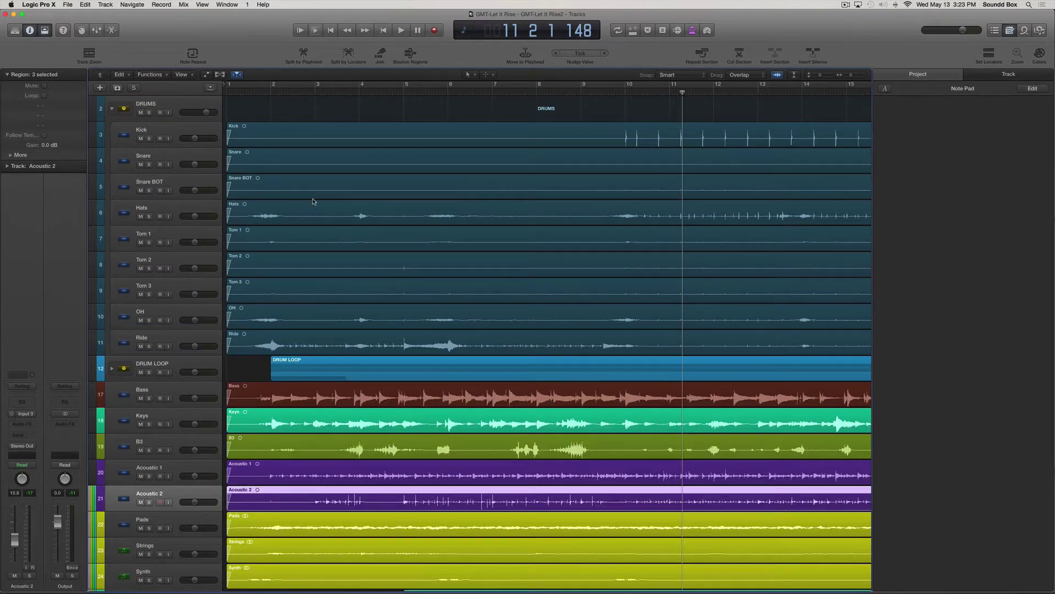
scroll(312, 201, "down", 10)
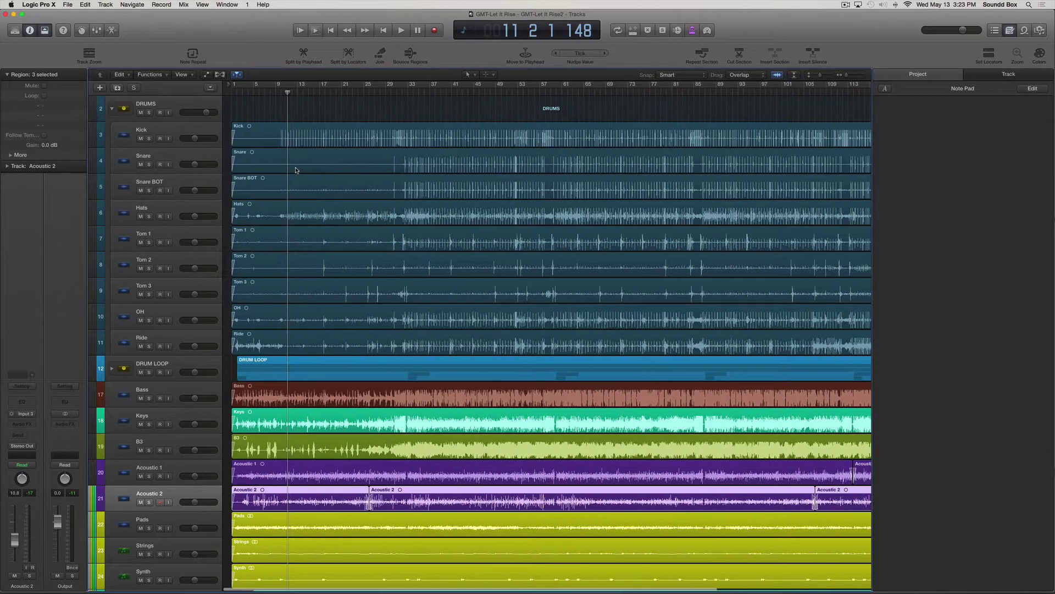
scroll(300, 182, "down", 5)
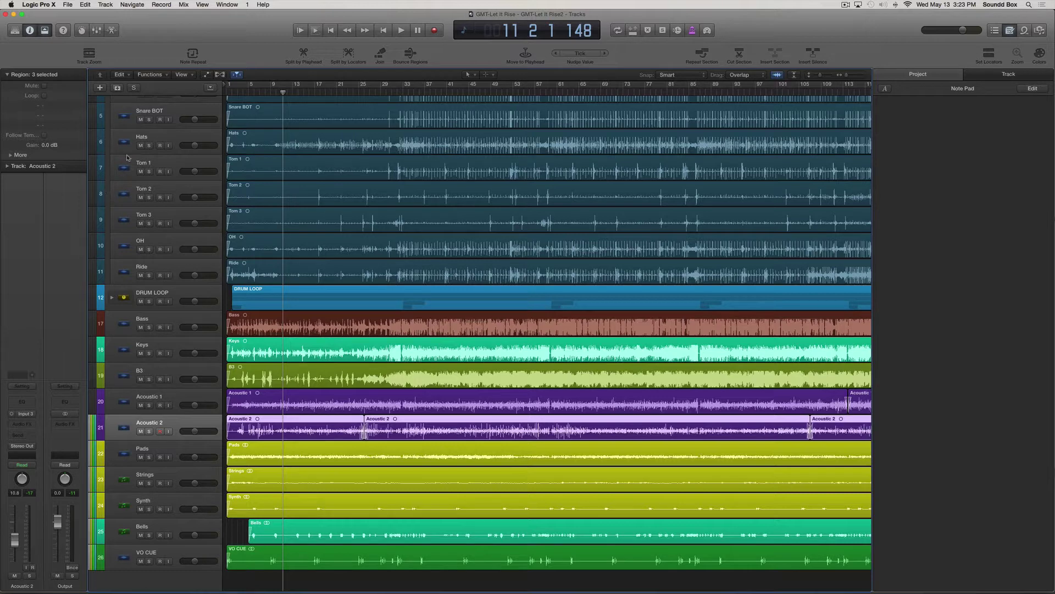
Mute every channel from Bass through VO CUE as well as the DRUM LOOP stack, leaving only the live drums audible.
key("x")
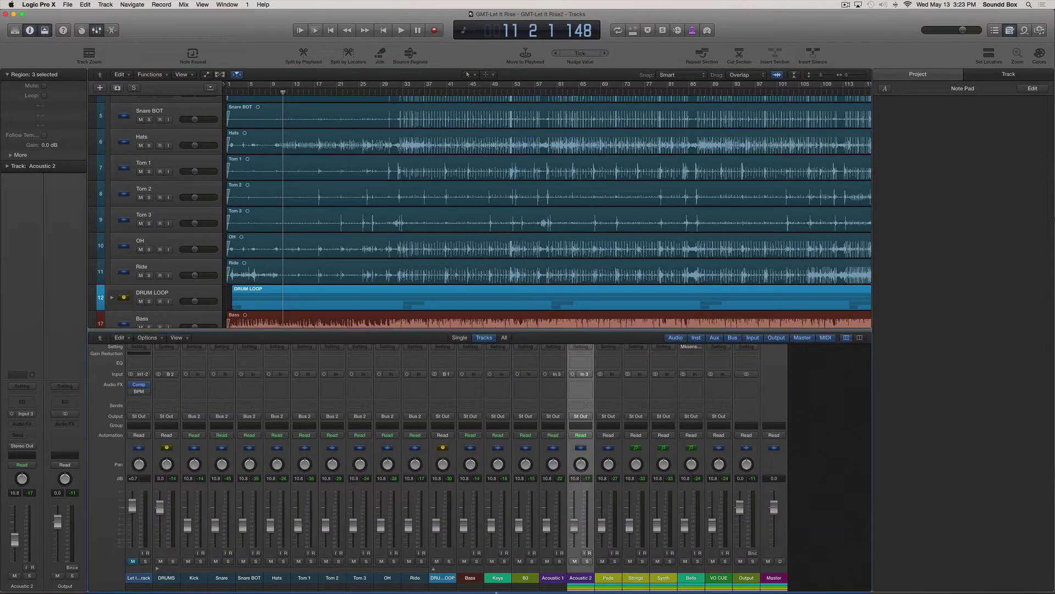
left_click(470, 578)
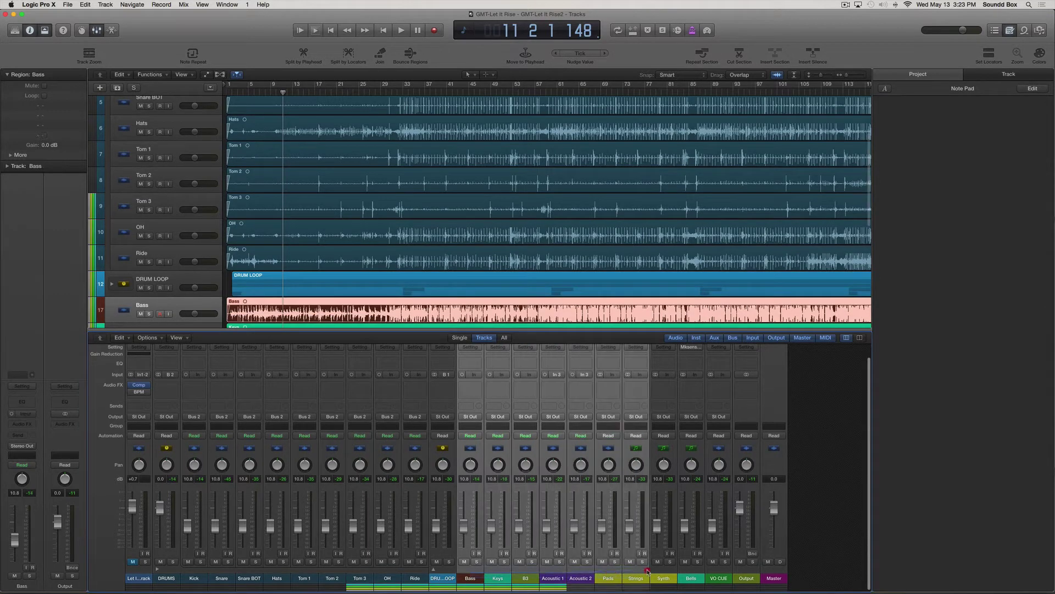
left_click(712, 561)
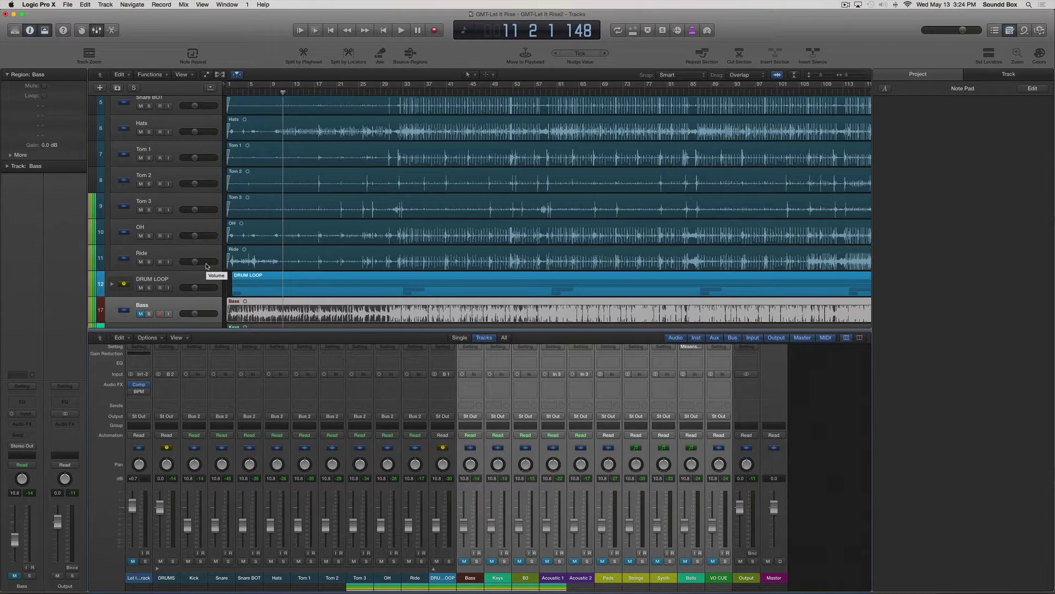
key("space")
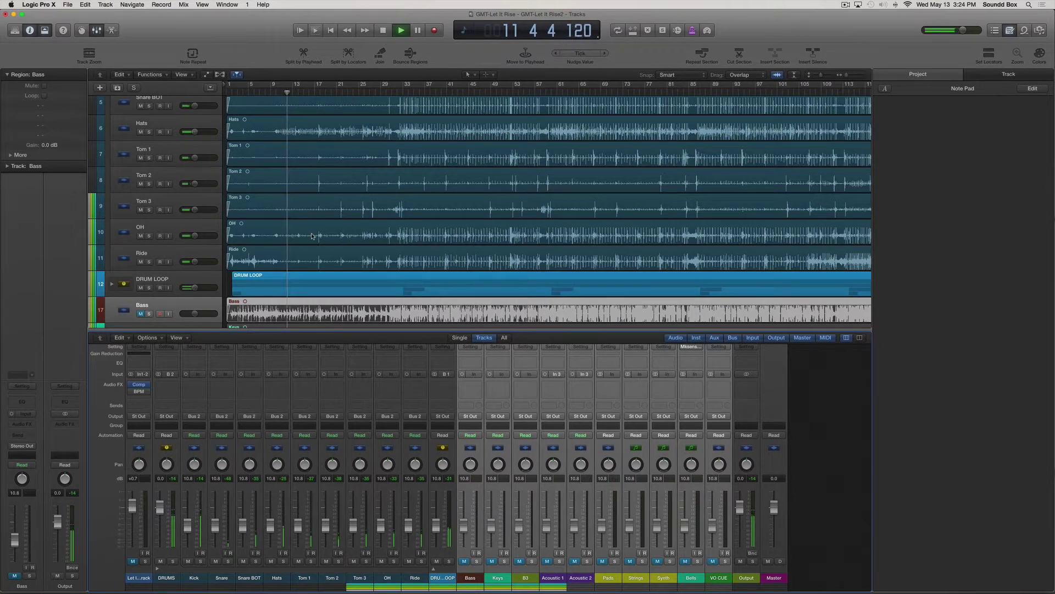
left_click(140, 288)
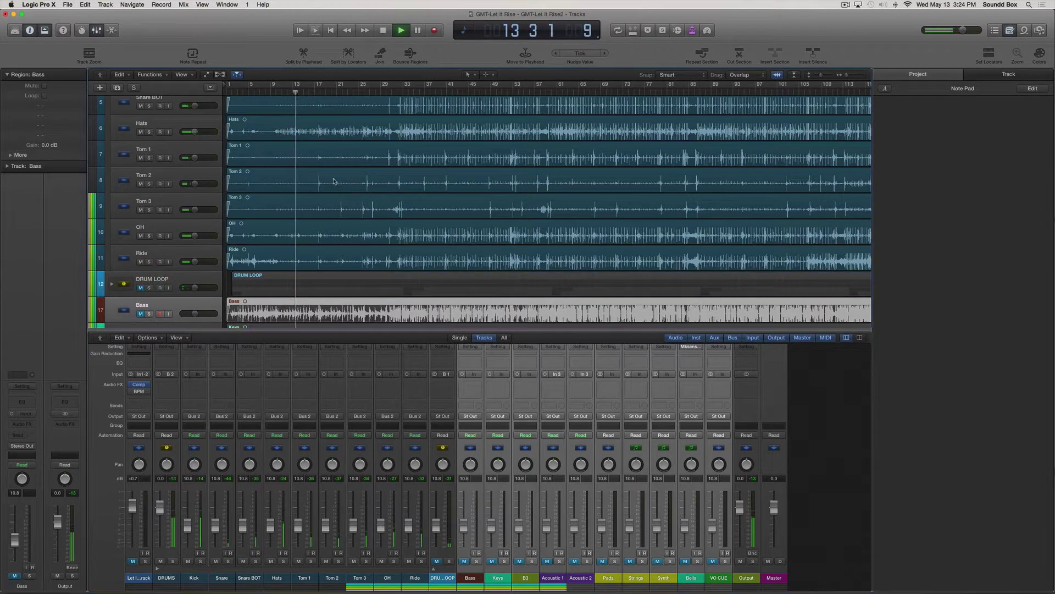
Set a cycle range from bar 29 to bar 57 and play the drums within it.
left_click_drag(401, 87, 542, 119)
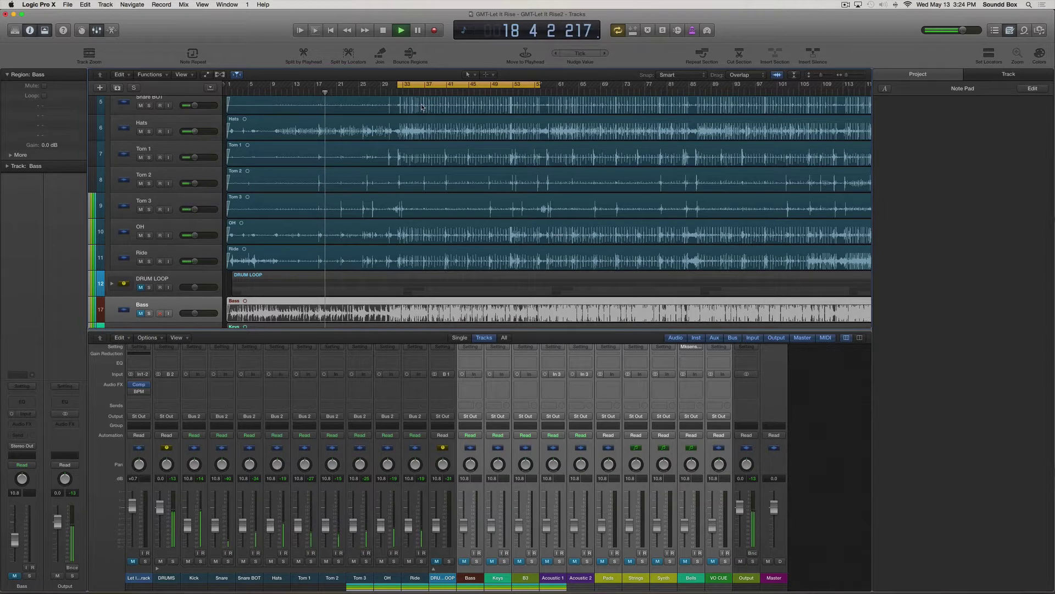
key("space")
key("space")
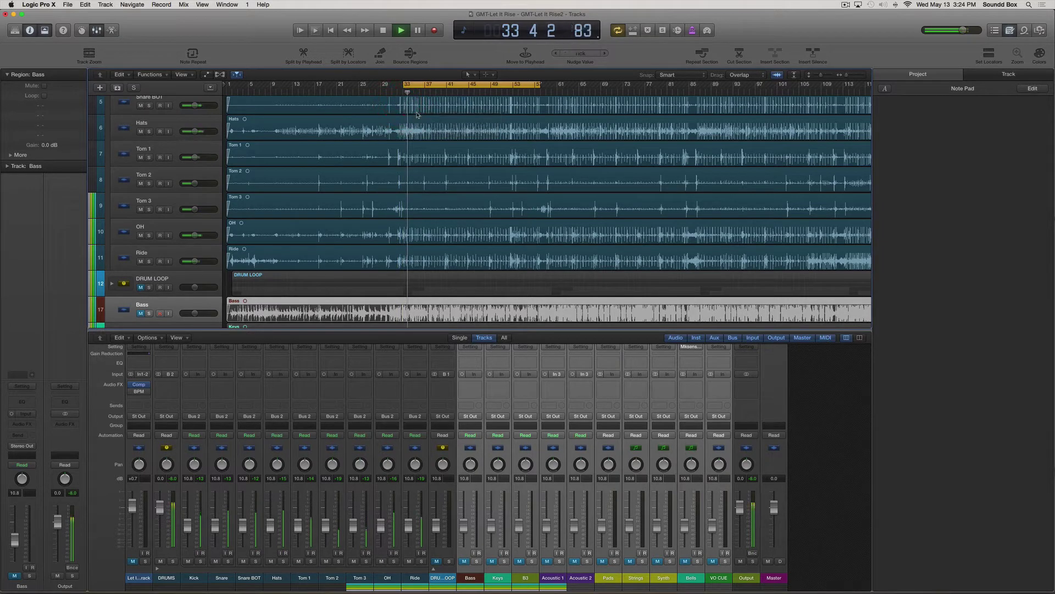
left_click_drag(541, 86, 534, 88)
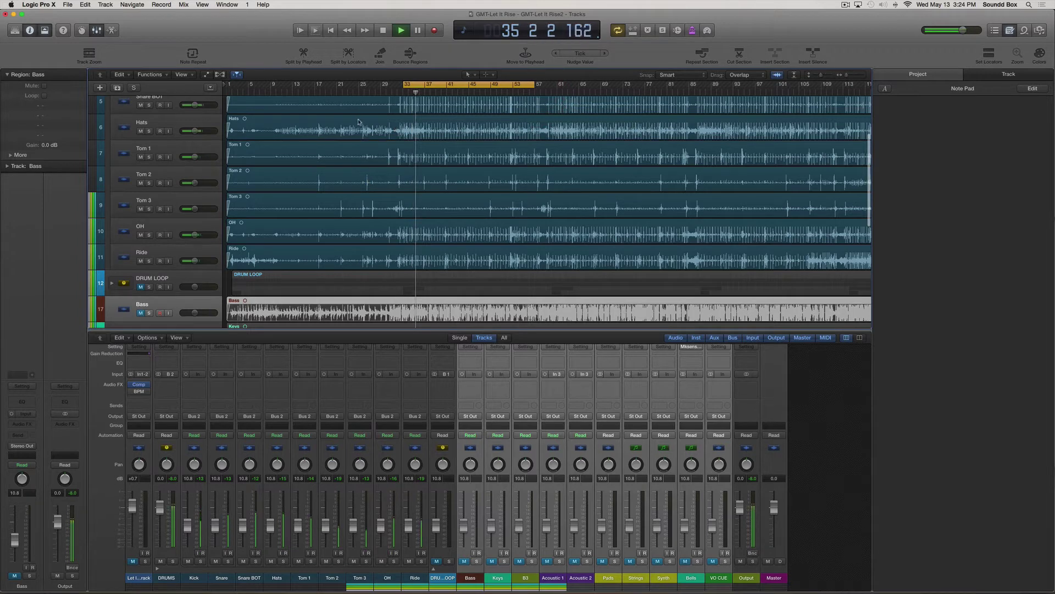
key("space")
left_click_drag(403, 86, 381, 98)
key("space")
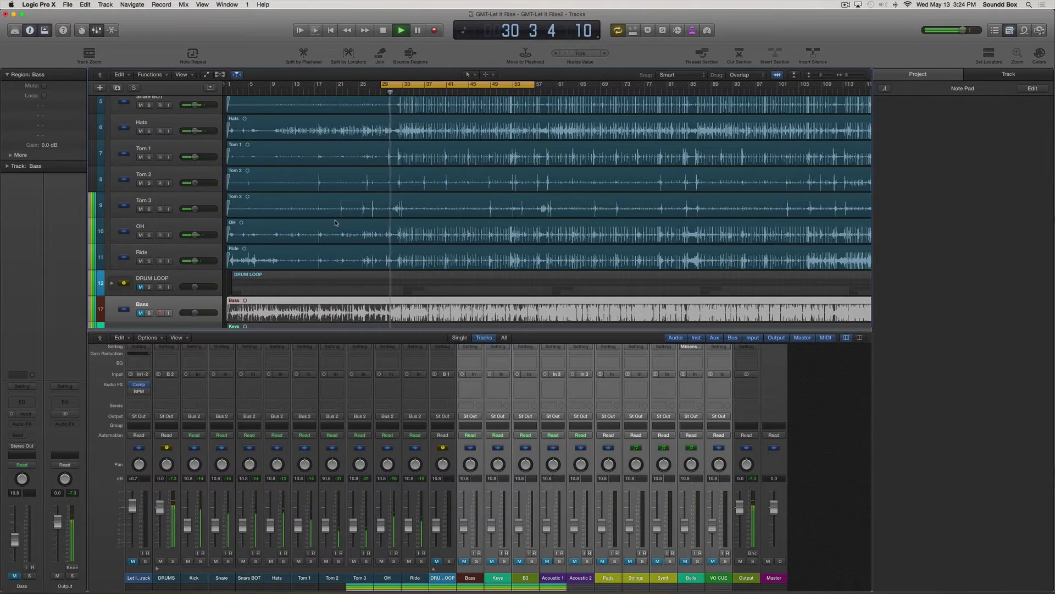
Assign the Kick through Ride channels to new Group 1 and name the group DRUMS.
key("super+Right")
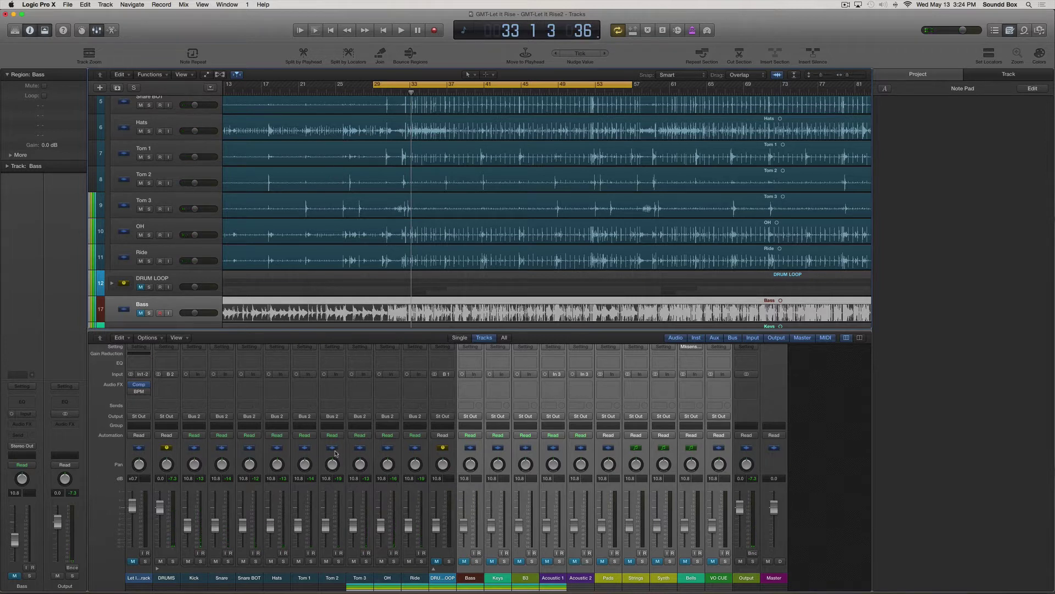
left_click(195, 580)
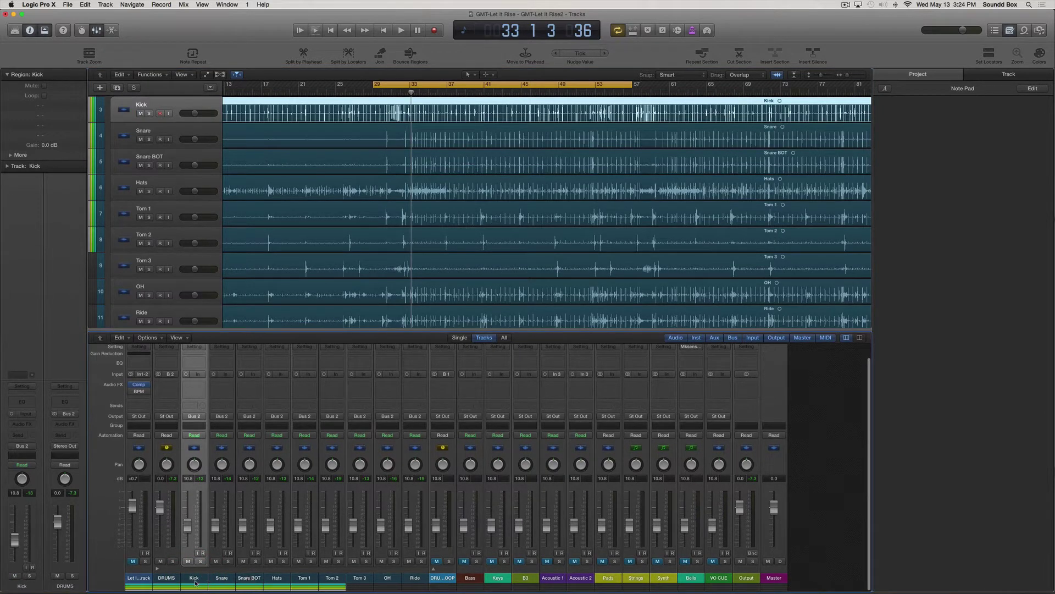
left_click_drag(195, 581, 422, 569)
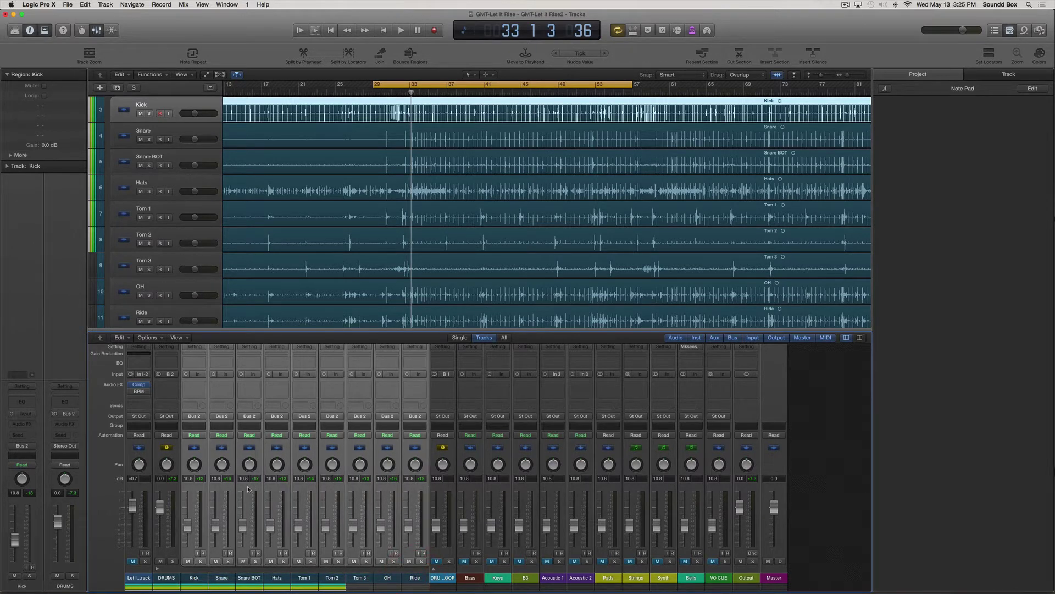
left_click(191, 423)
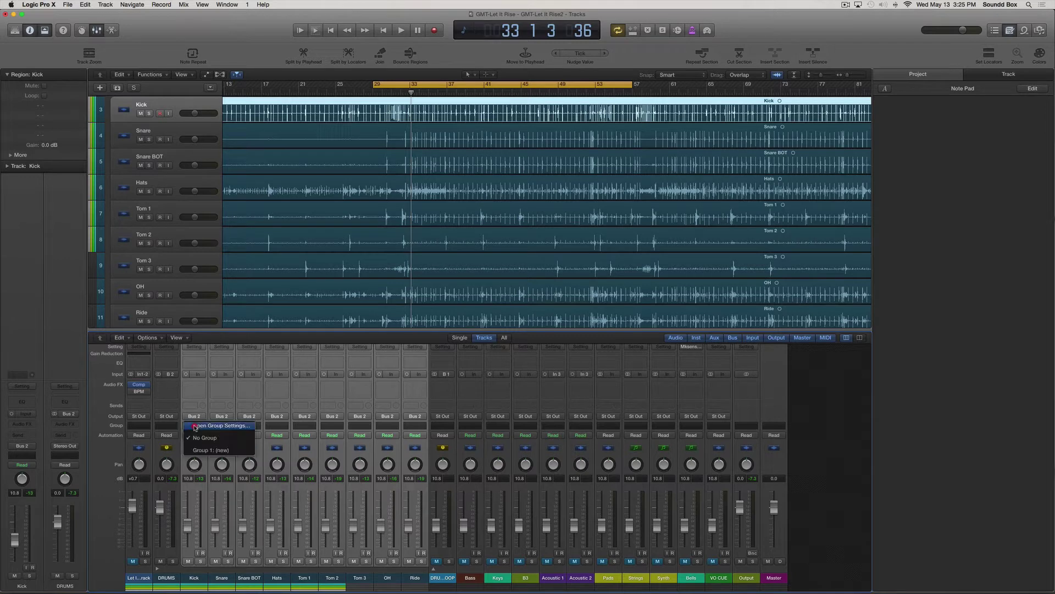
left_click(216, 451)
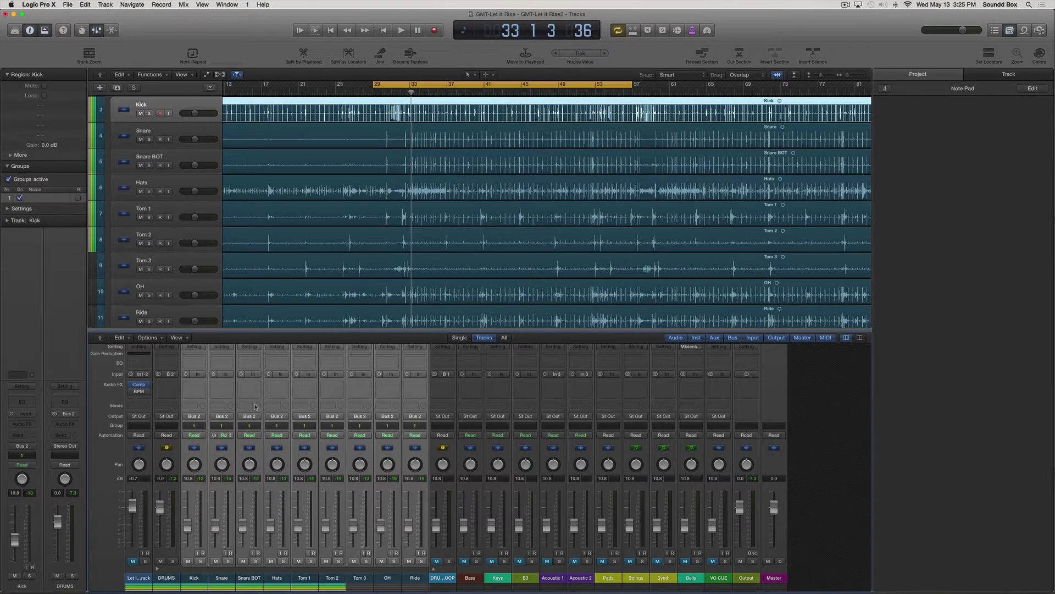
double_click(38, 198)
key("Return")
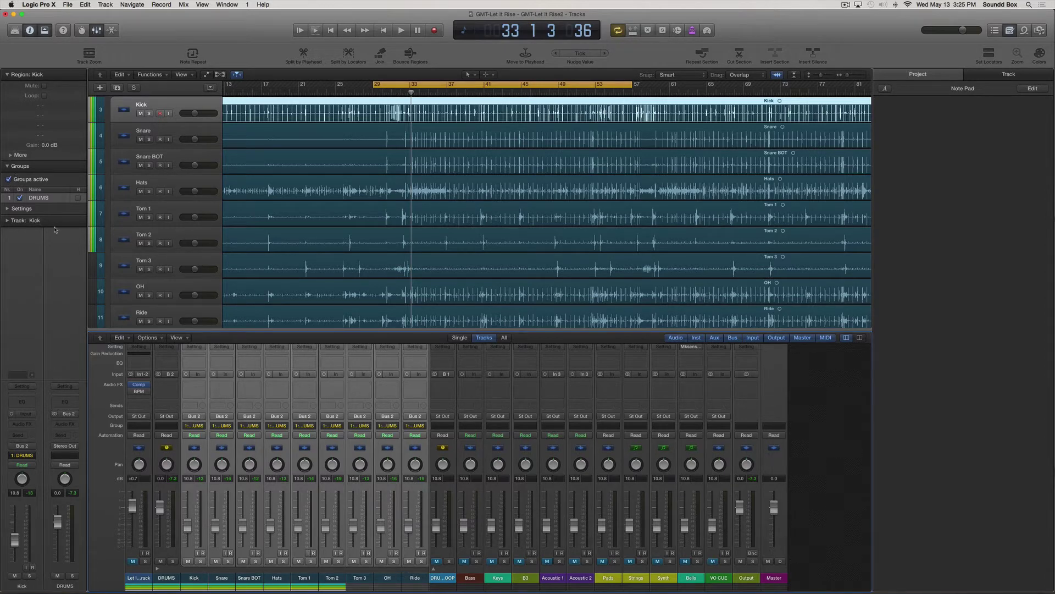
Enable Editing (Selection) for the DRUMS group and select the Snare region to check that the grouped drum regions are selected together.
left_click(8, 209)
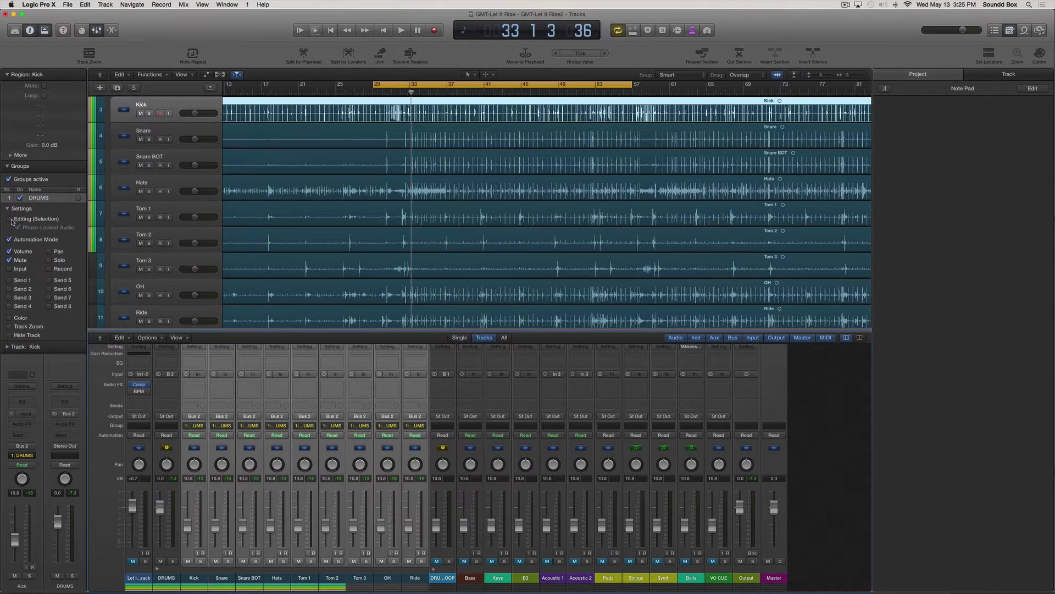
left_click(9, 219)
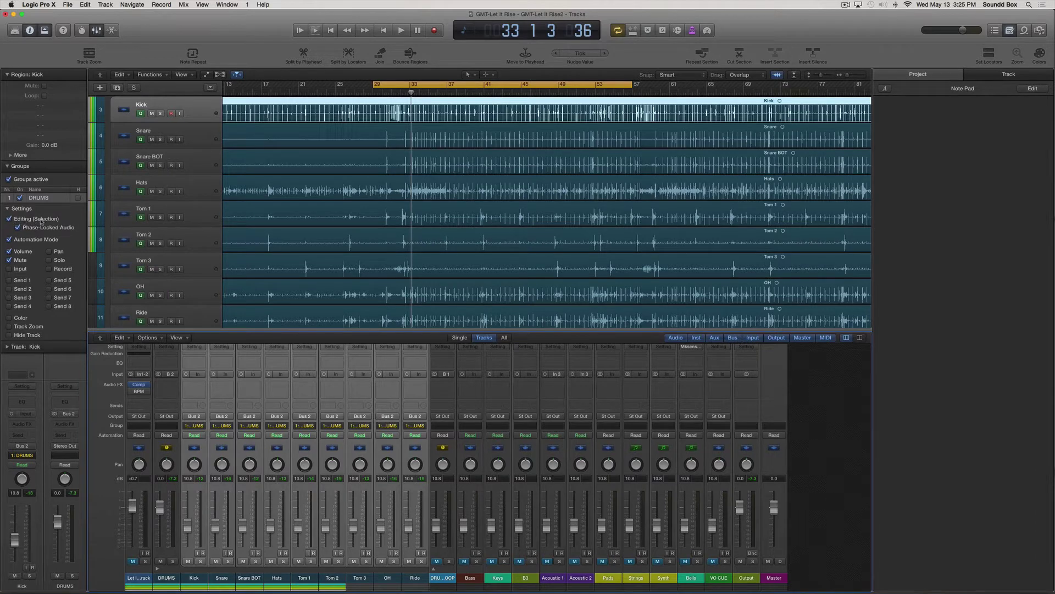
scroll(424, 190, "left", 5)
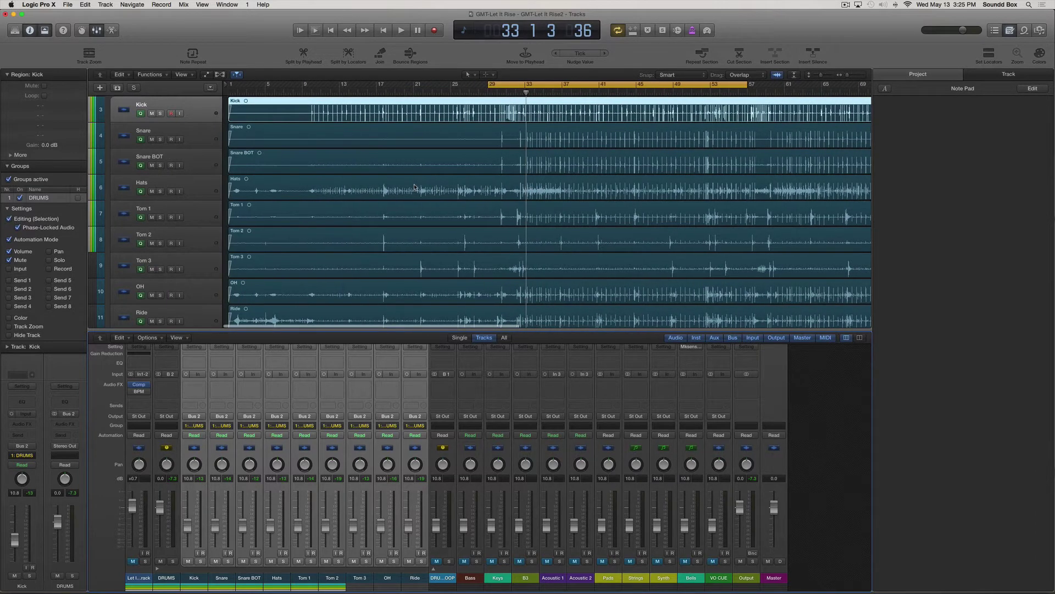
scroll(411, 146, "right", 5)
left_click(412, 137)
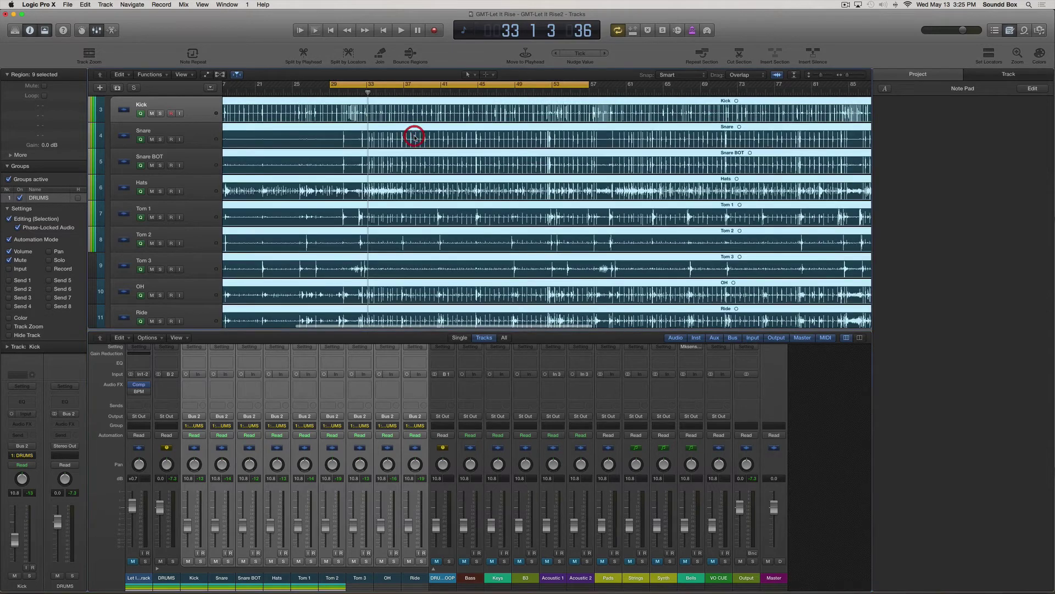
scroll(389, 205, "down", 5)
scroll(389, 204, "up", 5)
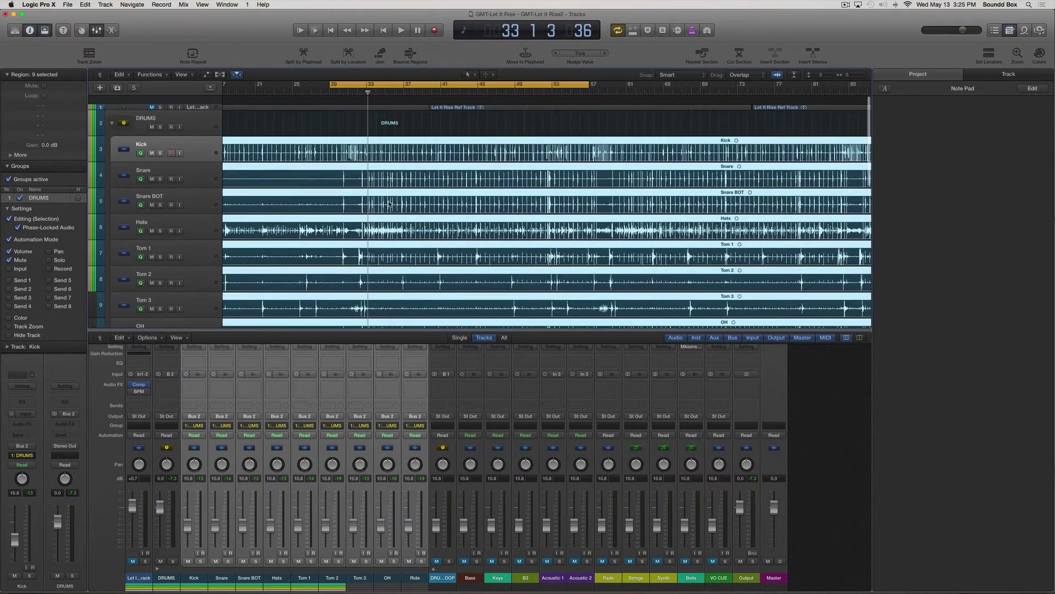
scroll(423, 212, "left", 1)
scroll(424, 212, "down", 1)
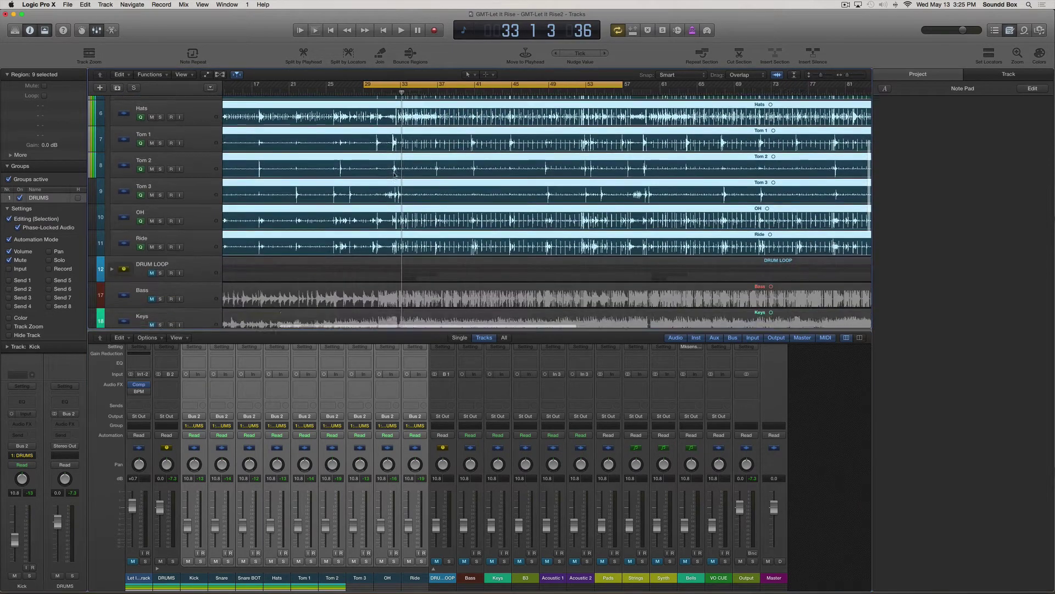
scroll(426, 147, "up", 1)
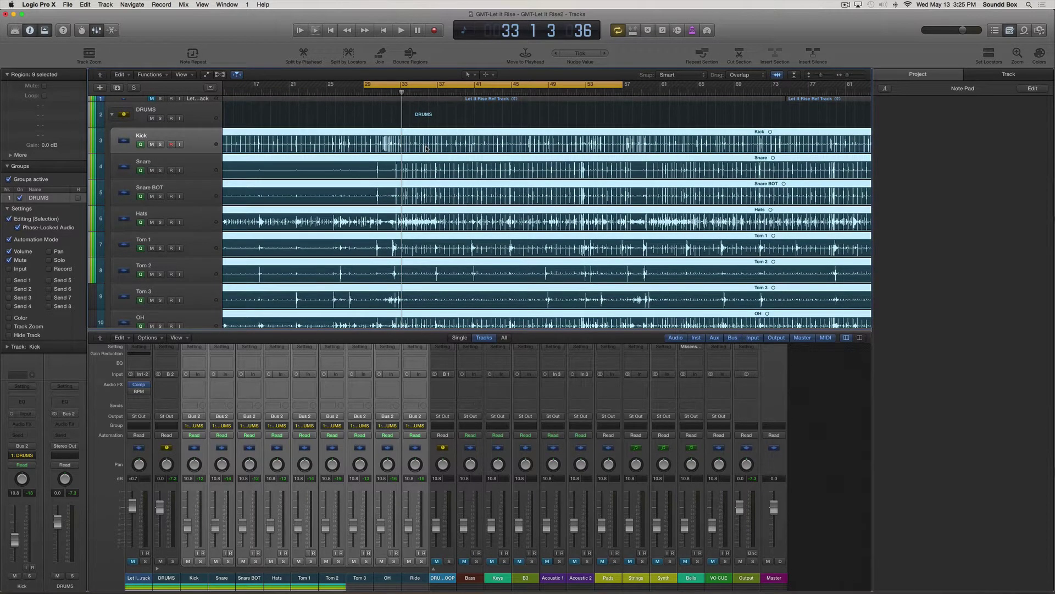
Unmute the DRUM LOOP stack and raise its volume to -1.2 dB while playing it with the drums.
key("x")
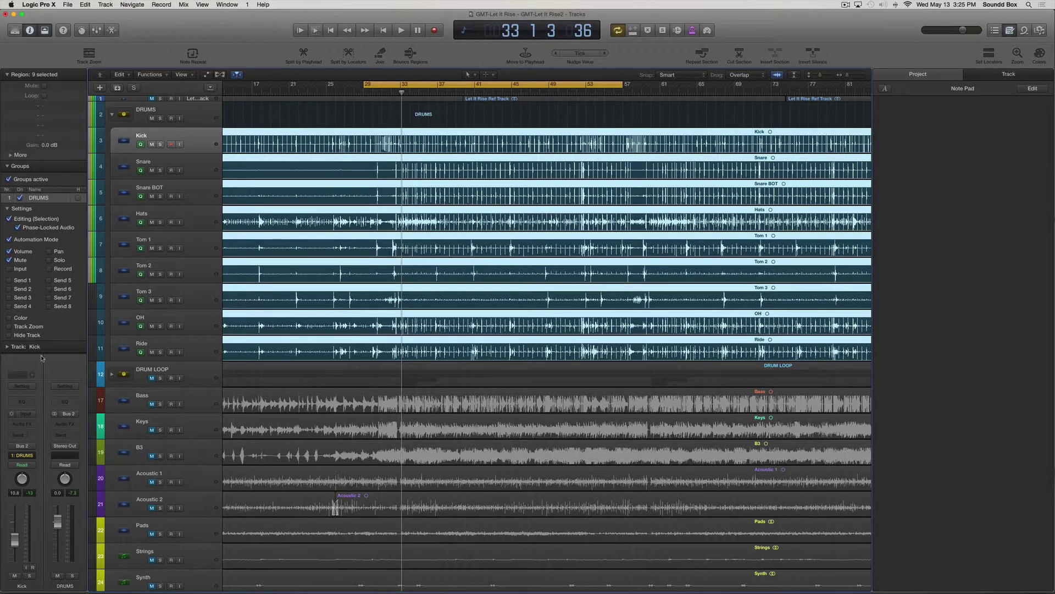
left_click(152, 378)
left_click(184, 370)
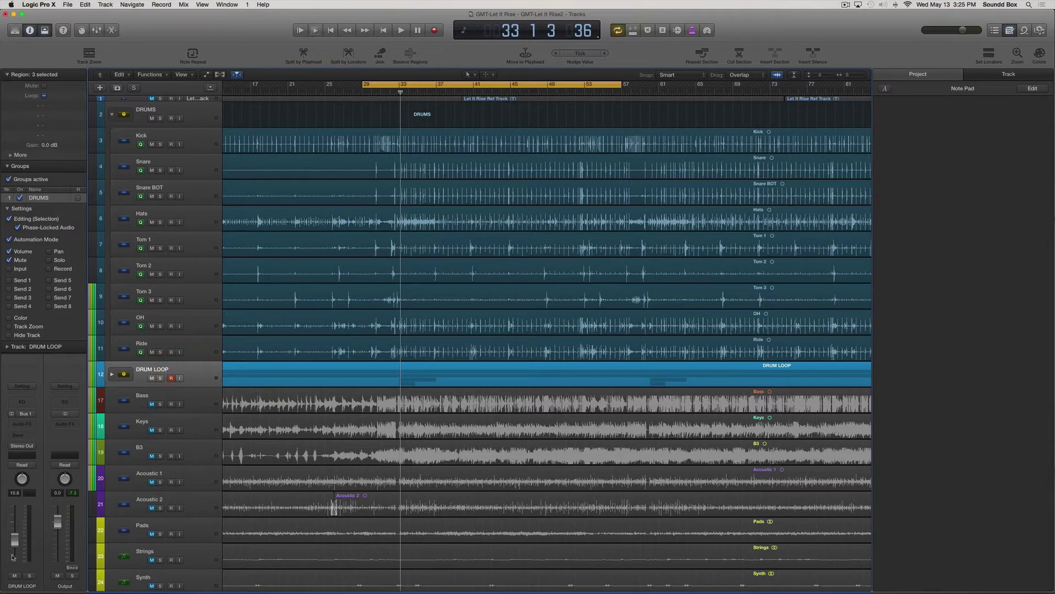
left_click_drag(18, 529, 18, 526)
key("space")
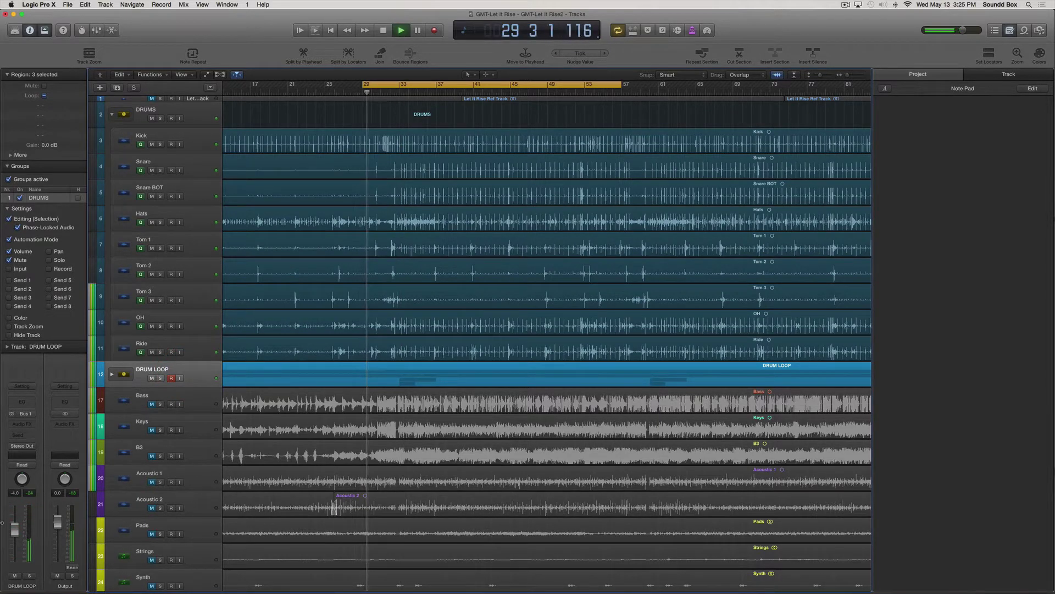
left_click_drag(18, 538, 15, 524)
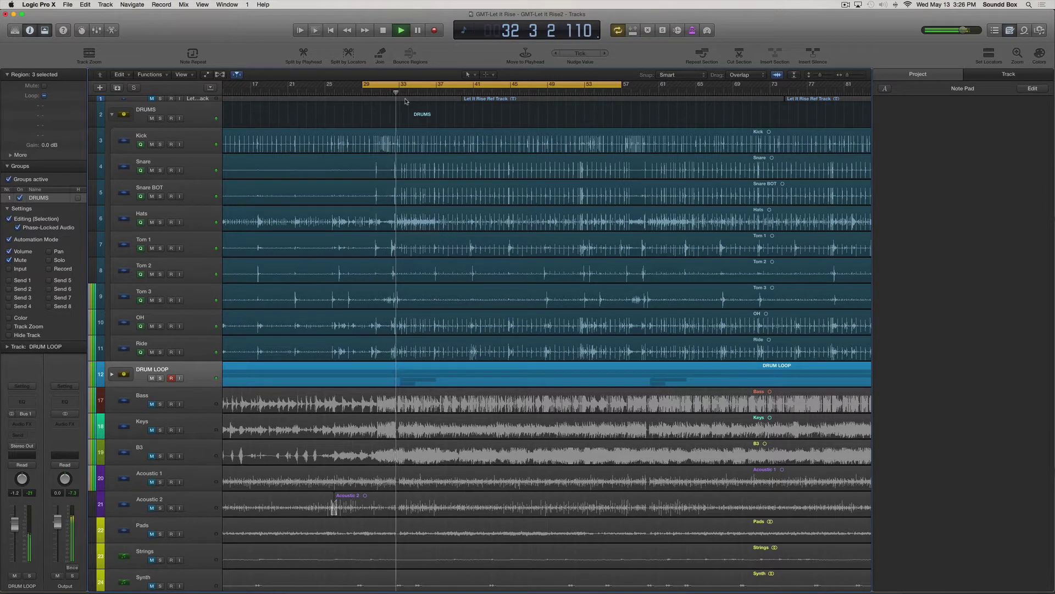
key("space")
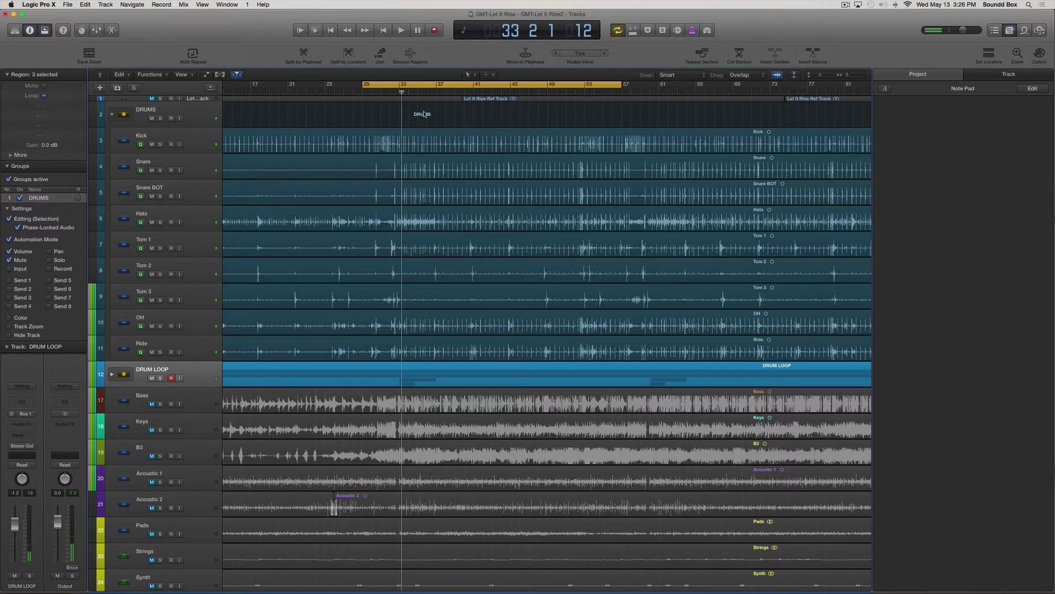
Turn on the metronome and replay the cycle from bar 29, examining the drum waveforms up close around bars 30 to 36.
key("k")
key("space")
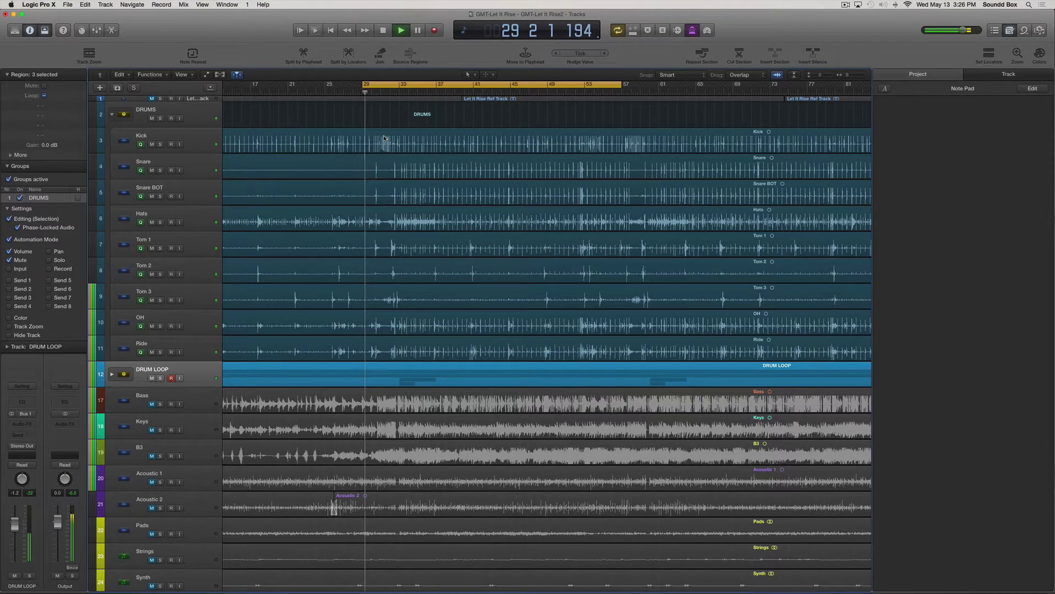
key("super+Right")
key("super+Right")
key("super+Right")
key("super+Right")
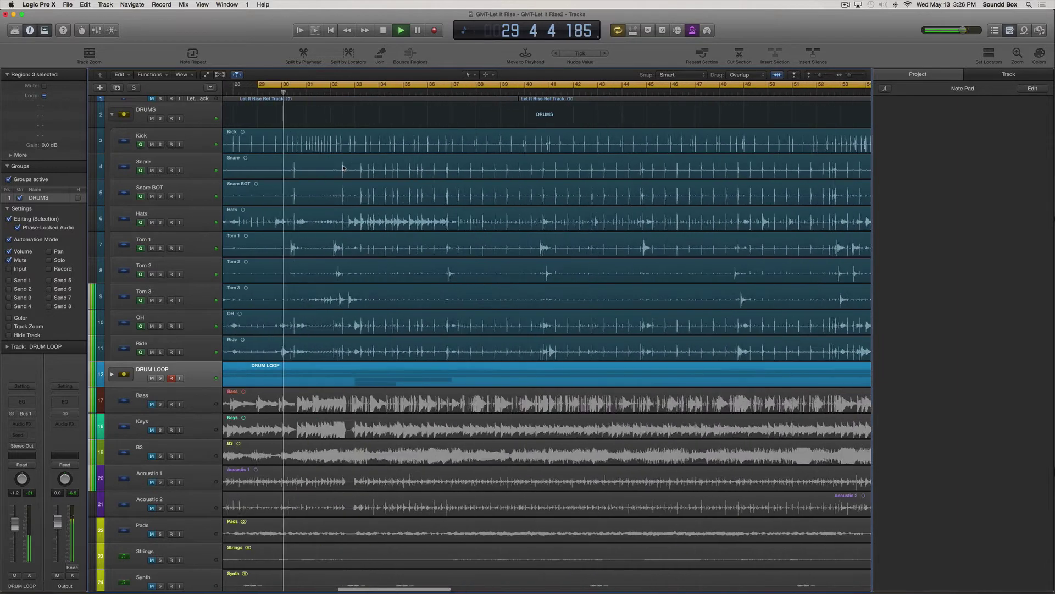
key("super+Down")
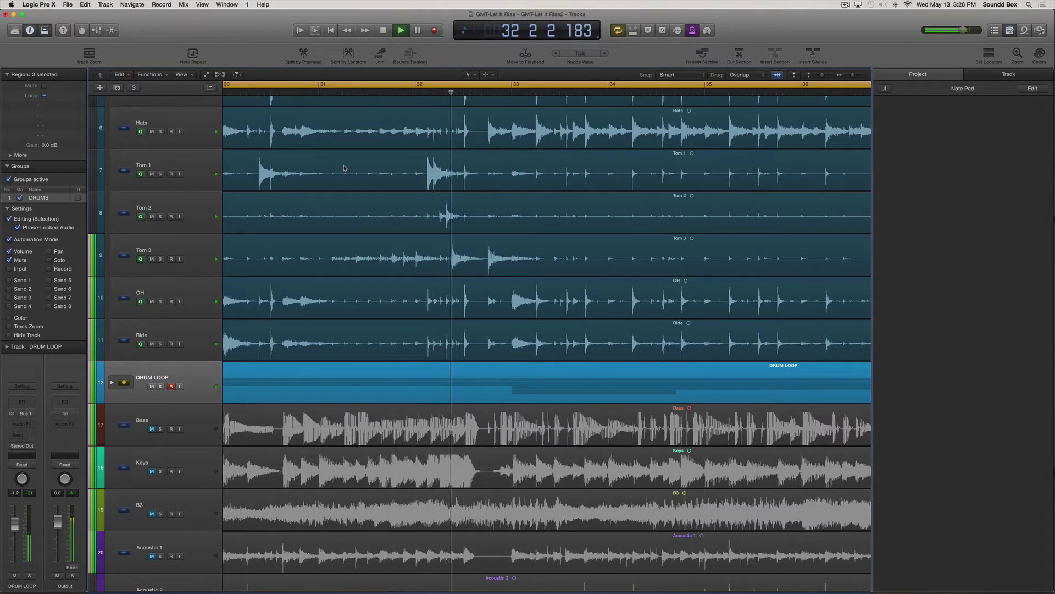
Stop playback, set a cycle range from about mid-bar 30 to early bar 34, and listen to the drums through it.
key("space")
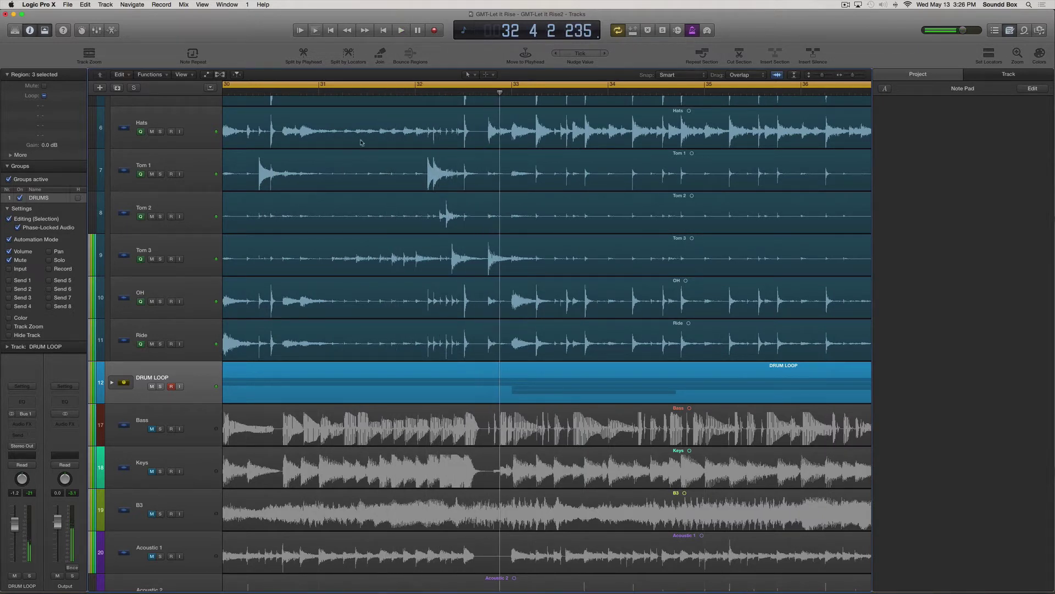
scroll(319, 147, "up", 2)
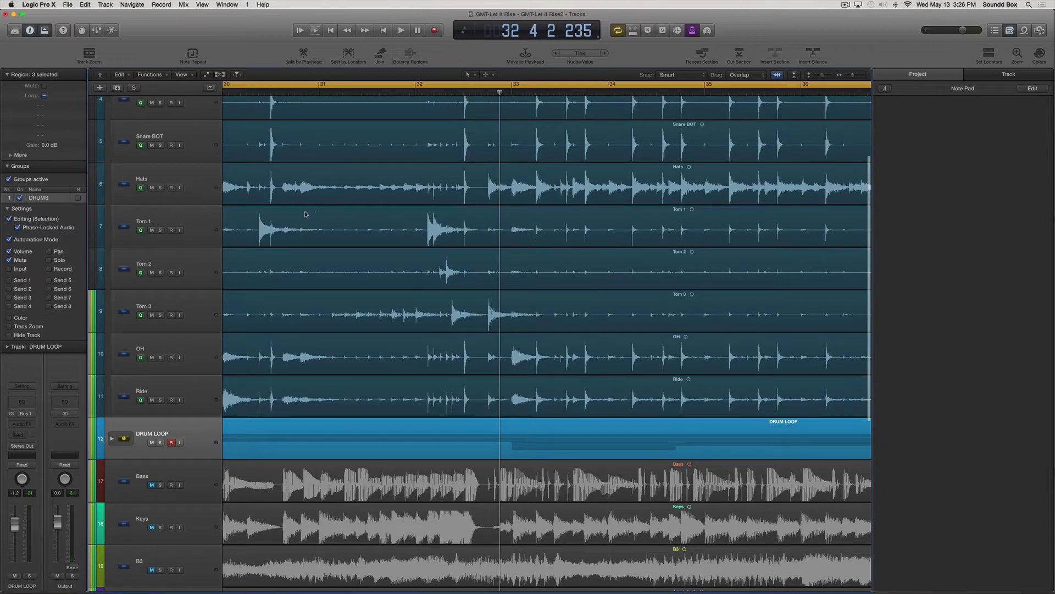
scroll(305, 215, "up", 3)
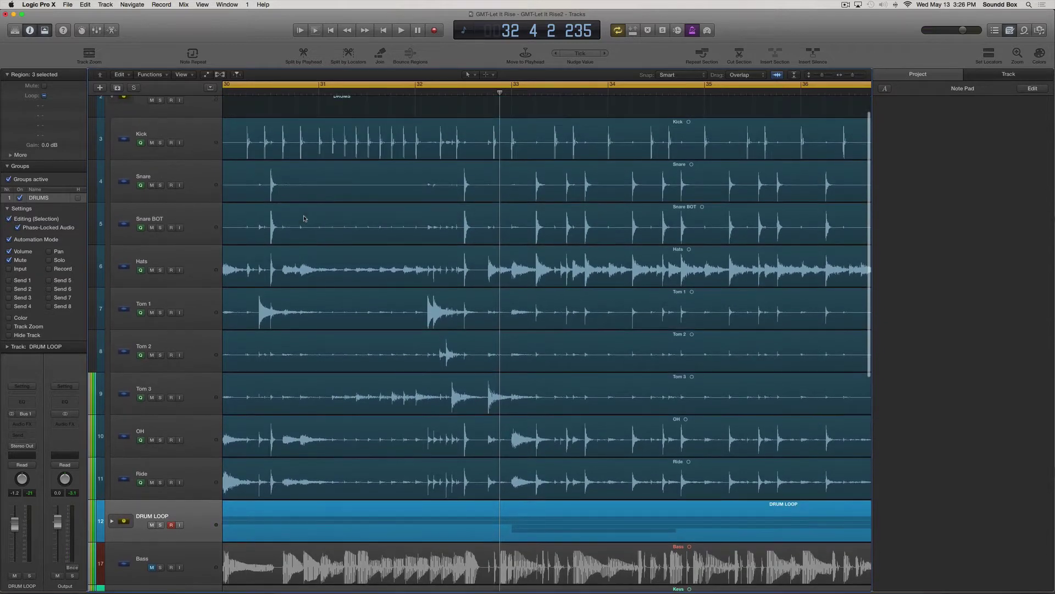
scroll(304, 218, "down", 3)
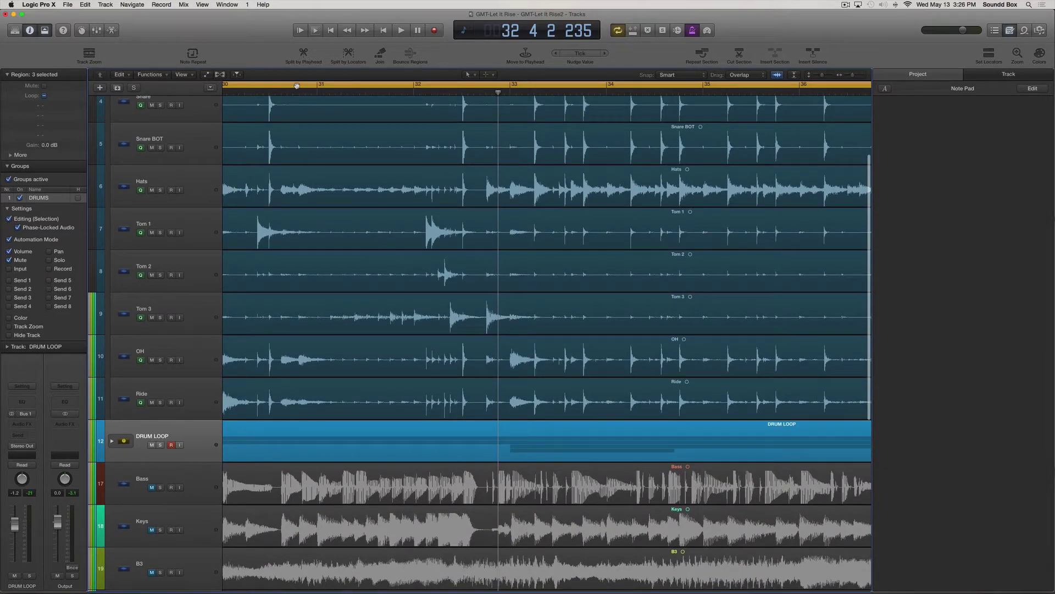
left_click_drag(297, 86, 639, 150)
key("space")
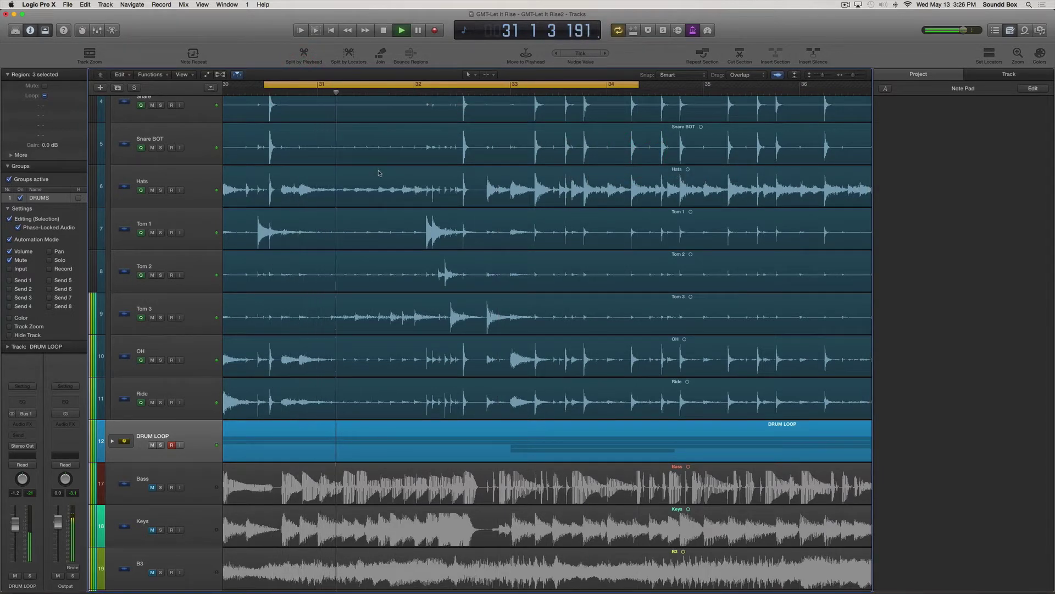
key("space")
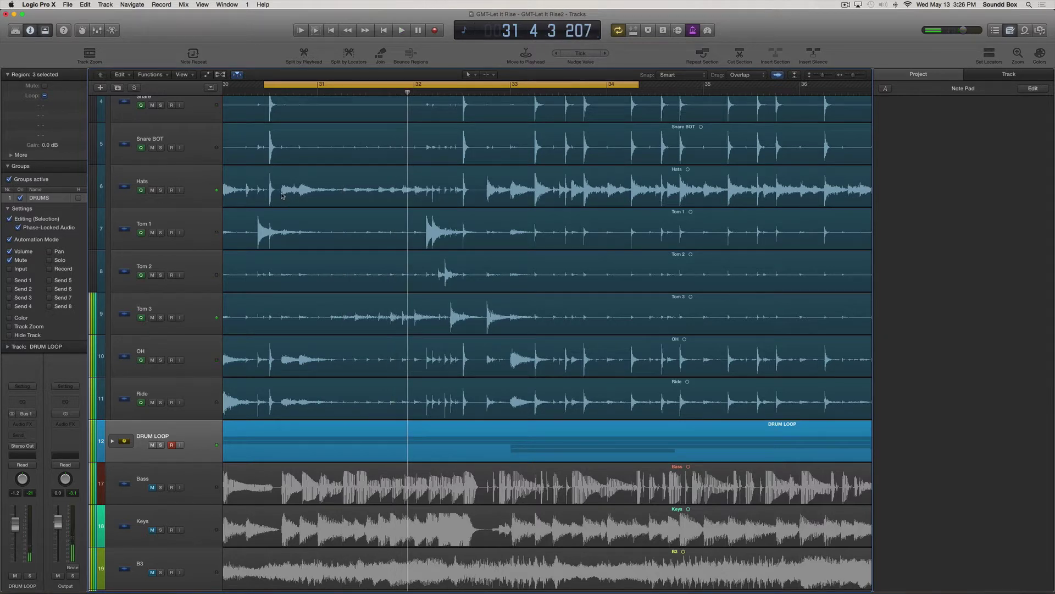
Split the grouped drum regions just after the bar 30 snare hit and move the edit point slightly earlier.
left_click(292, 166)
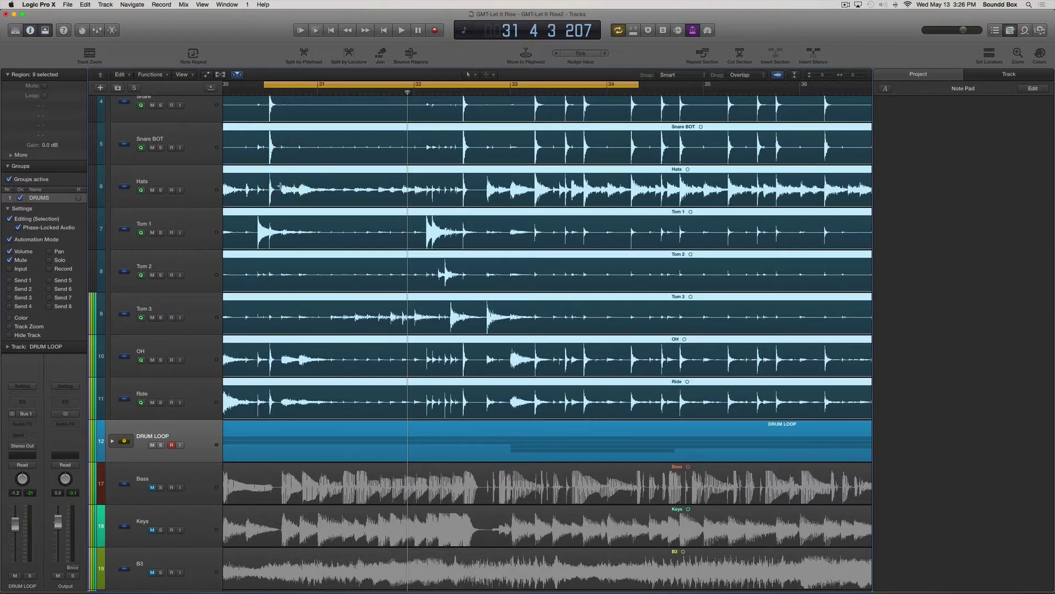
left_click(280, 186)
left_click(280, 186)
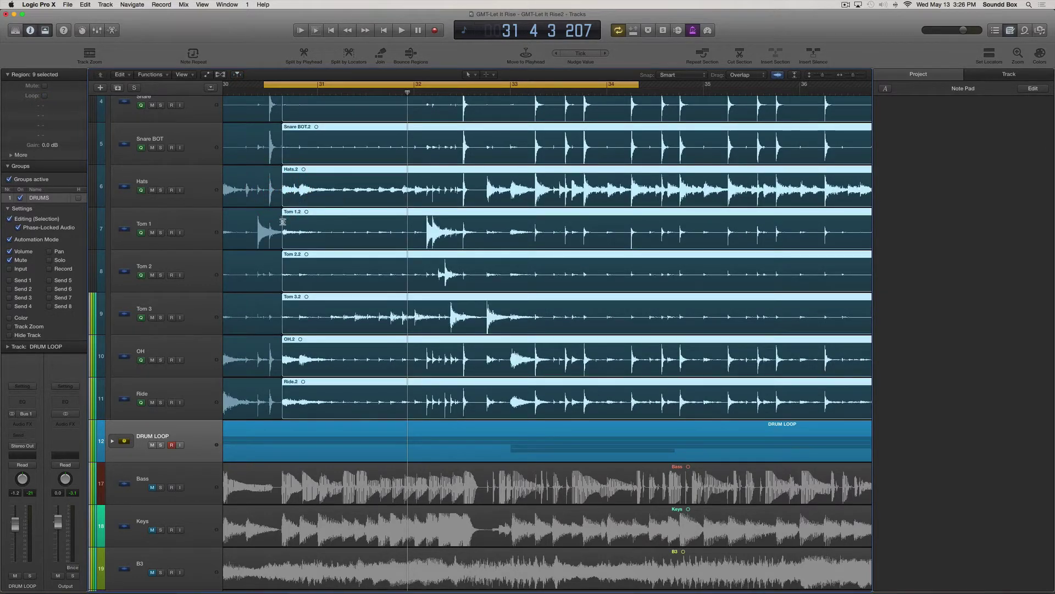
left_click_drag(282, 222, 280, 224)
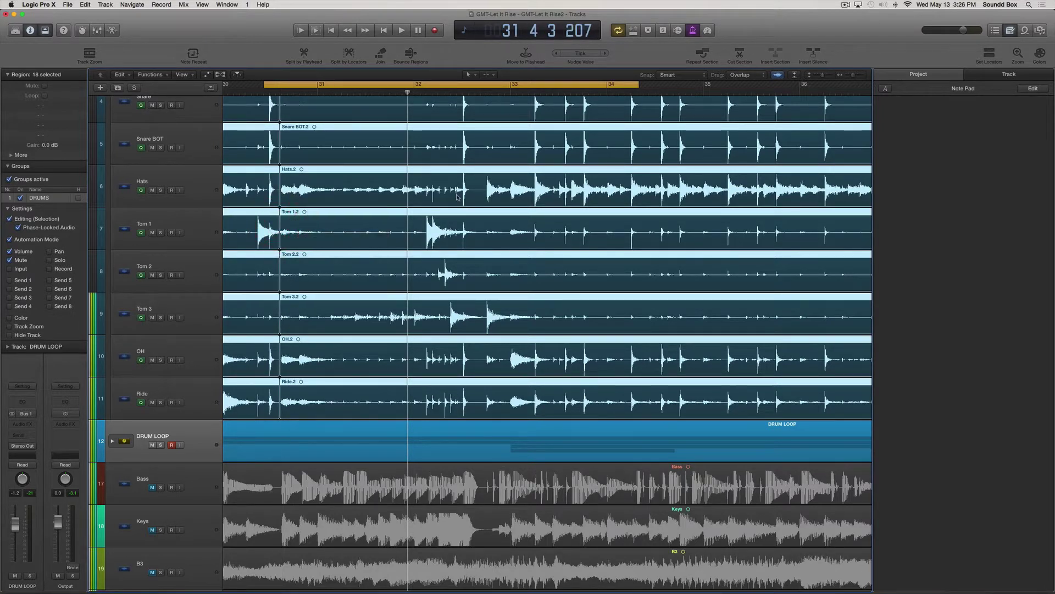
Listen to the tom fill and split the grouped drum regions at the snare hit on 32.3.
key("space")
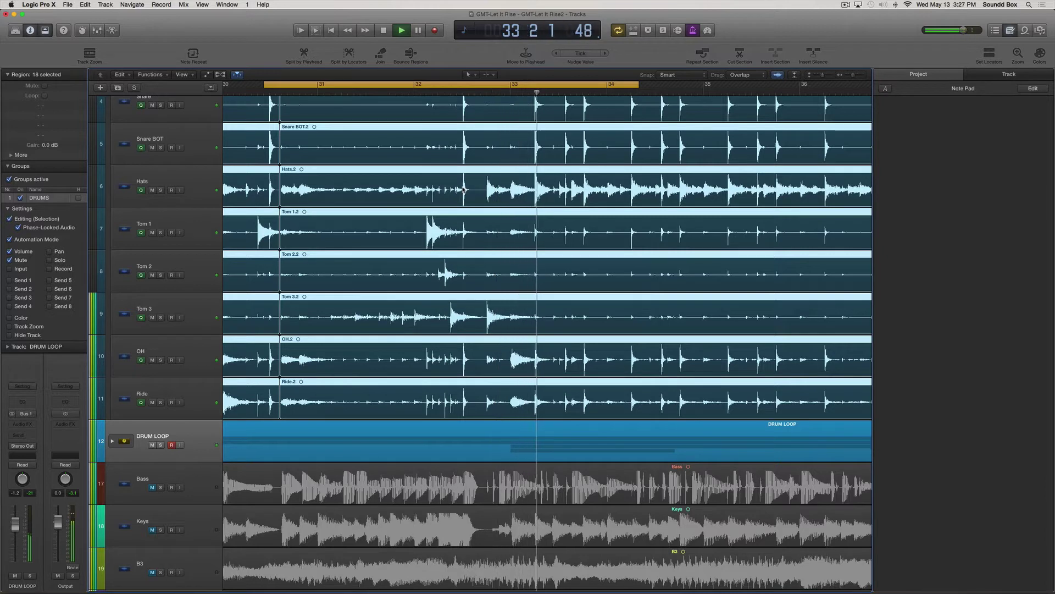
key("space")
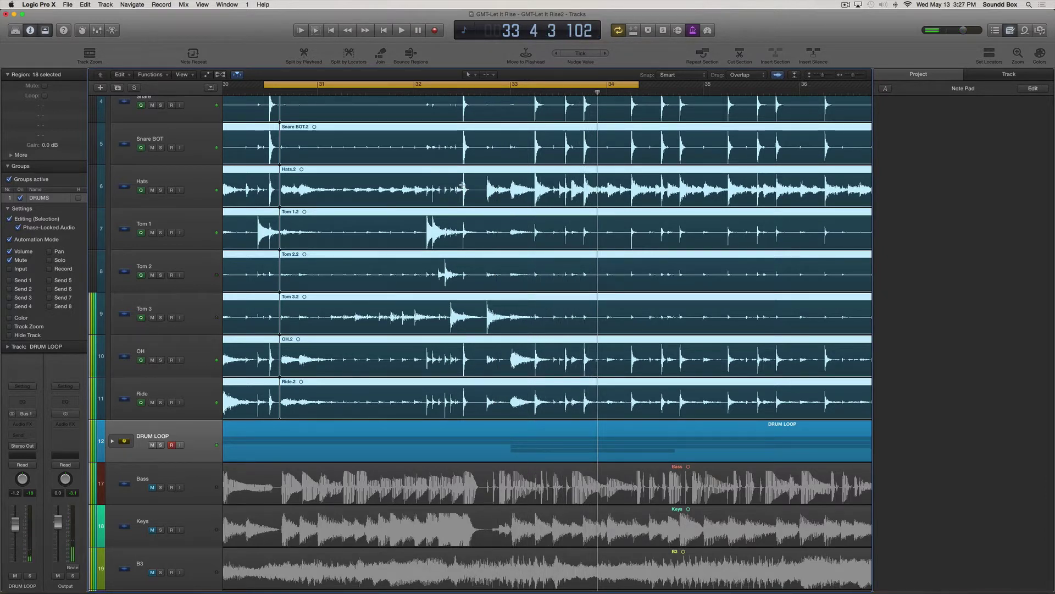
left_click(463, 187)
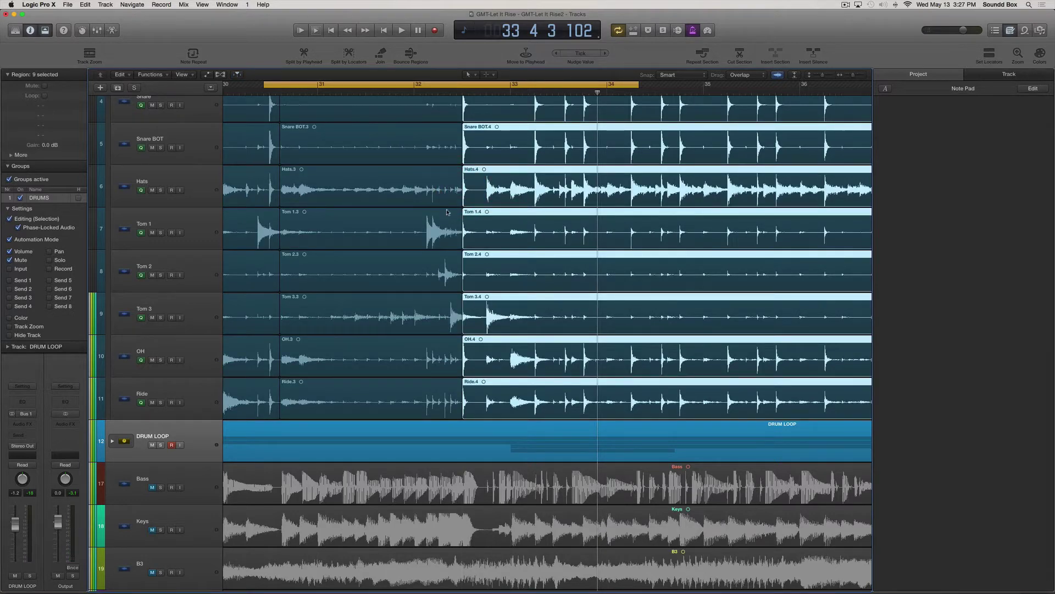
Hide the inspector and the note pad to enlarge the arrangement around the two drum edit points.
scroll(382, 170, "up", 5)
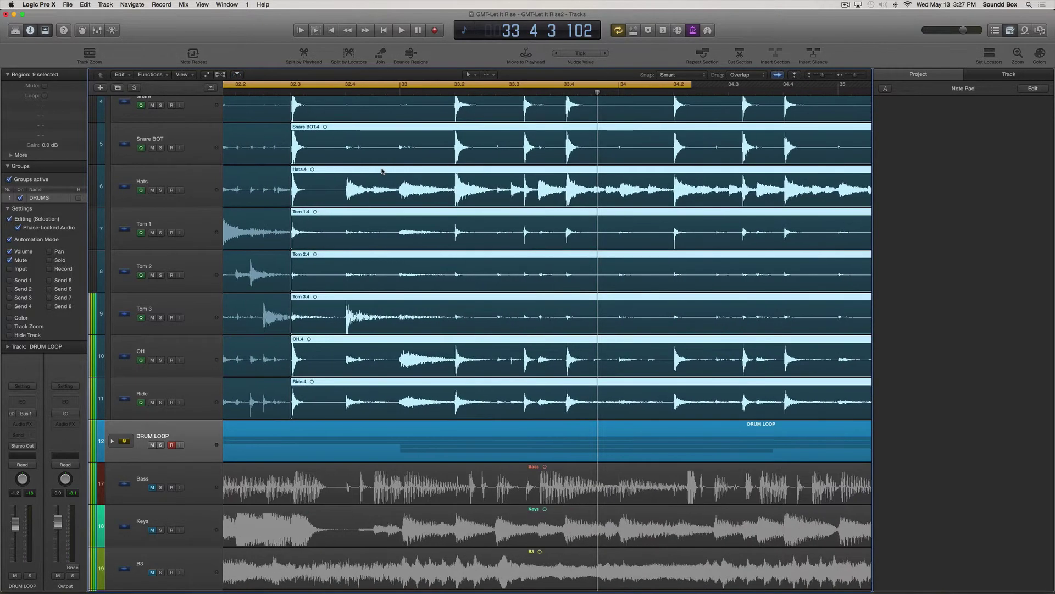
left_click(30, 30)
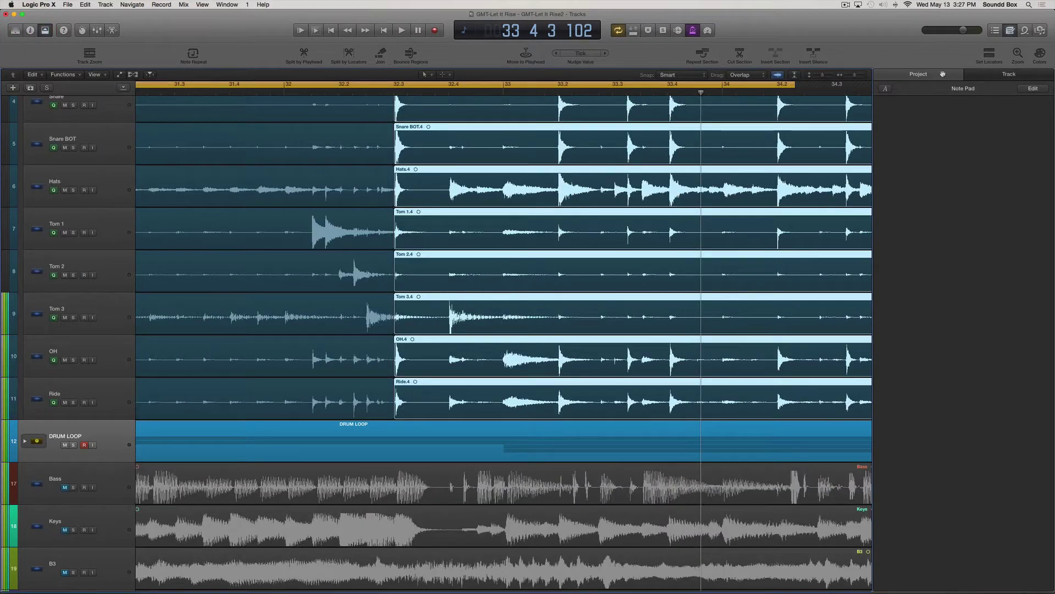
left_click(1011, 30)
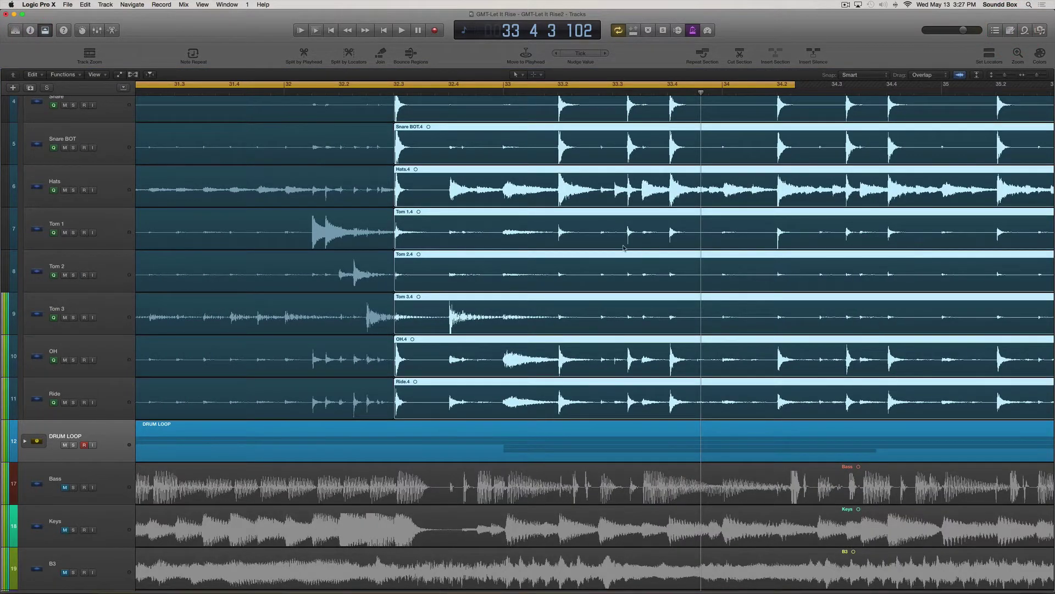
scroll(464, 183, "left", 8)
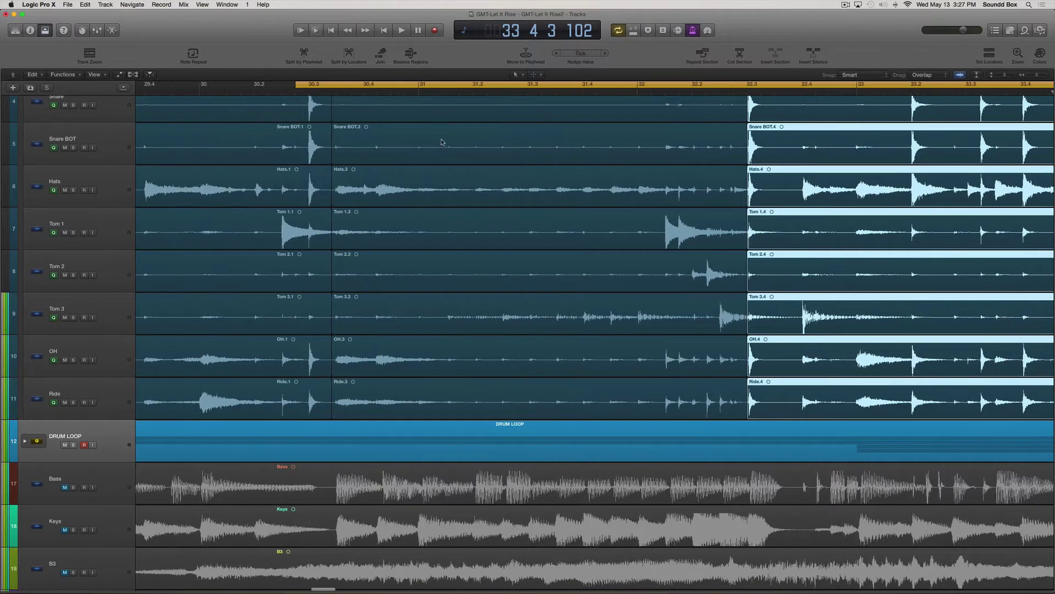
Select the middle grouped drum regions, set the cycle from bar 30 to just past 33.2, and play it.
left_click(441, 143)
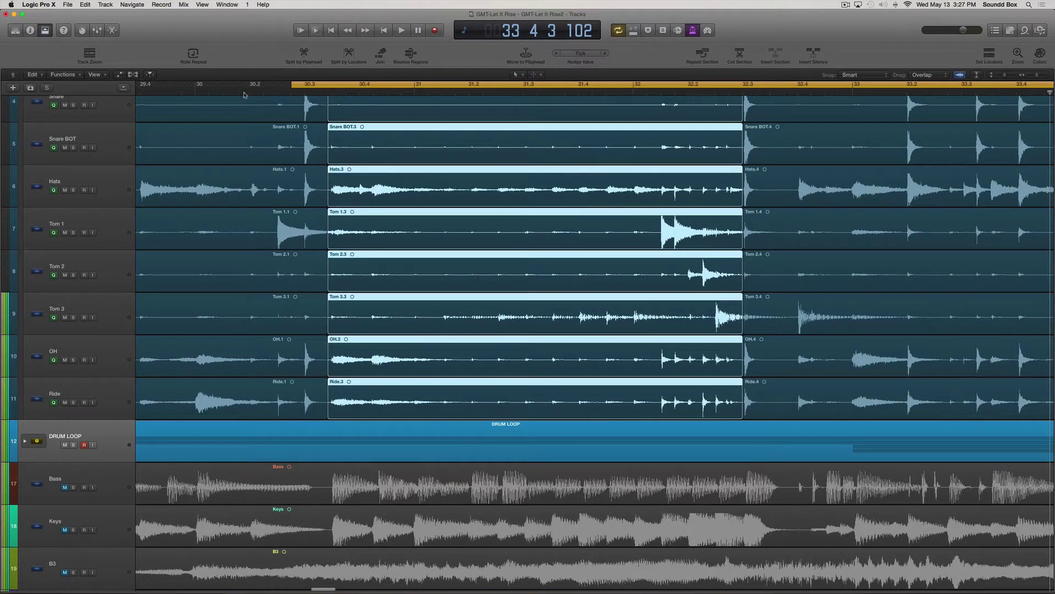
left_click_drag(199, 84, 923, 122)
key("space")
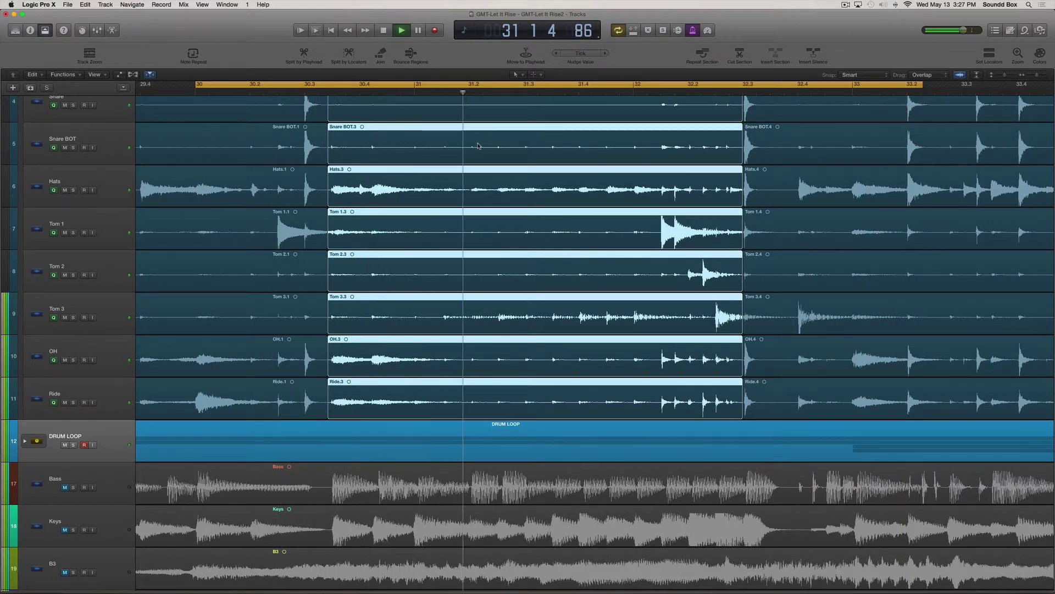
key("space")
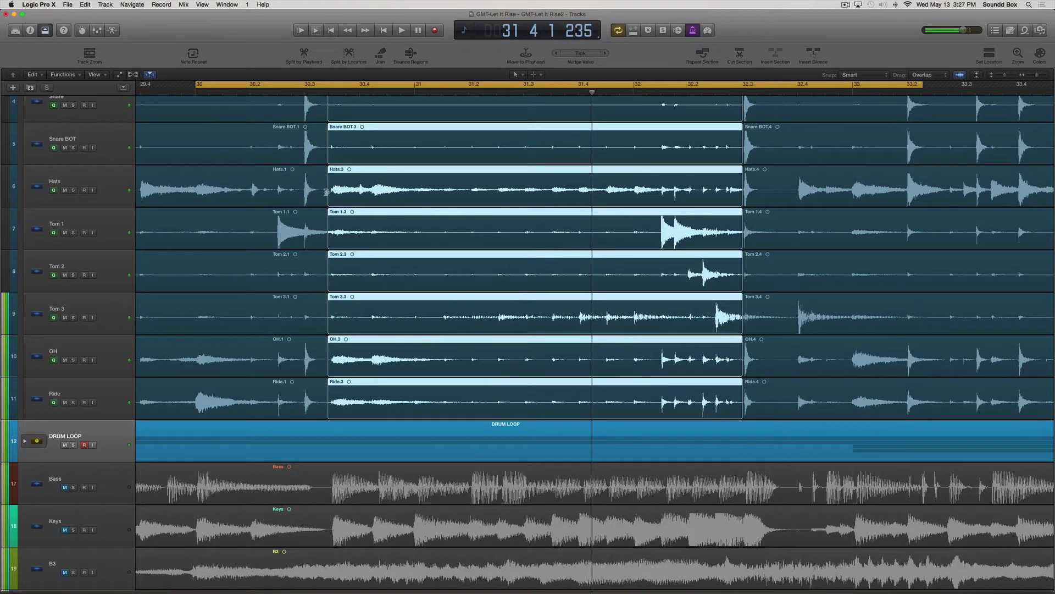
Move the first drum edit point to 31.2, check it in playback, and reposition it at 31.1.3.
left_click_drag(327, 181, 470, 198)
key("space")
scroll(337, 184, "right", 3)
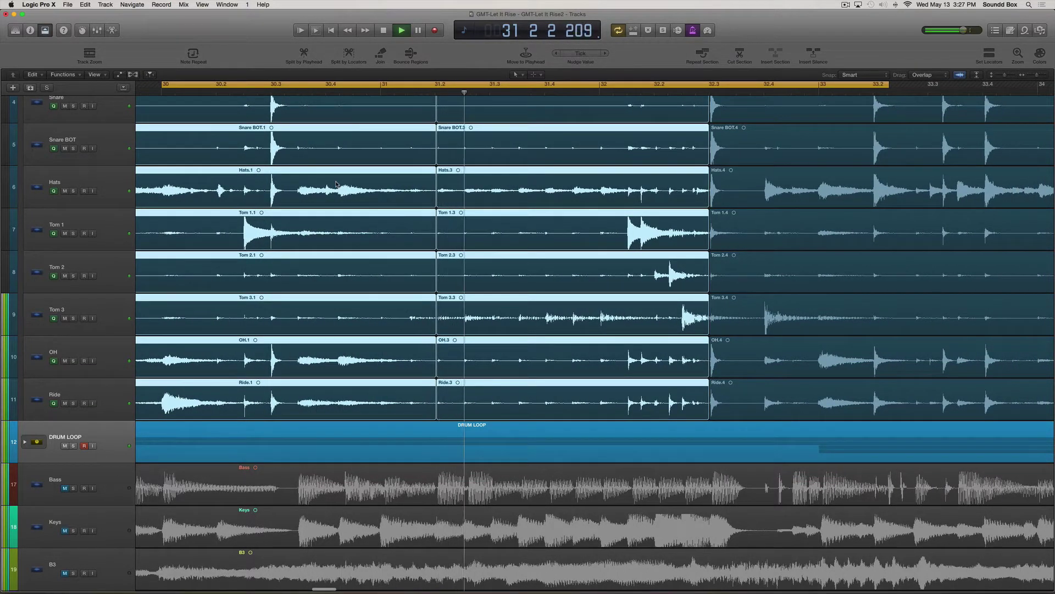
key("space")
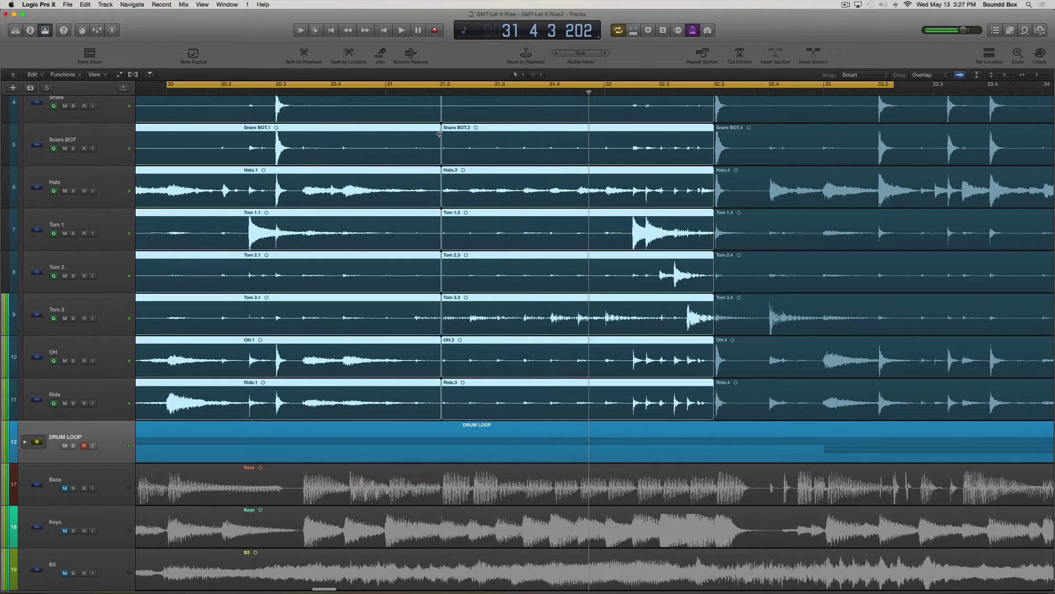
scroll(437, 135, "left", 1)
left_click_drag(441, 138, 416, 146)
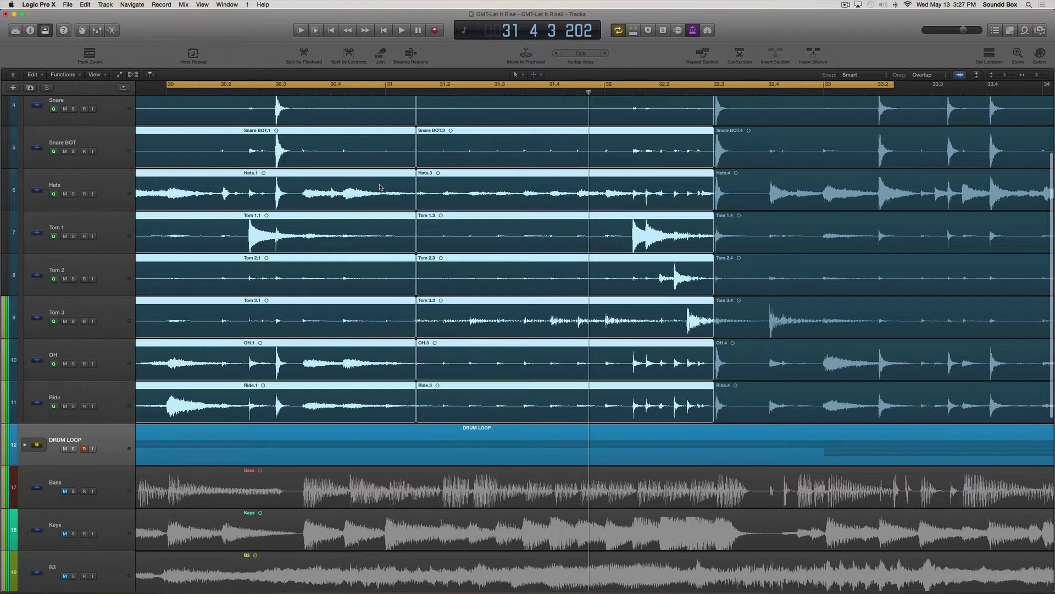
Select the Hats track, enlarge the waveforms, and select only the grouped drum regions between 31.1.3 and 32.3.
left_click(129, 179)
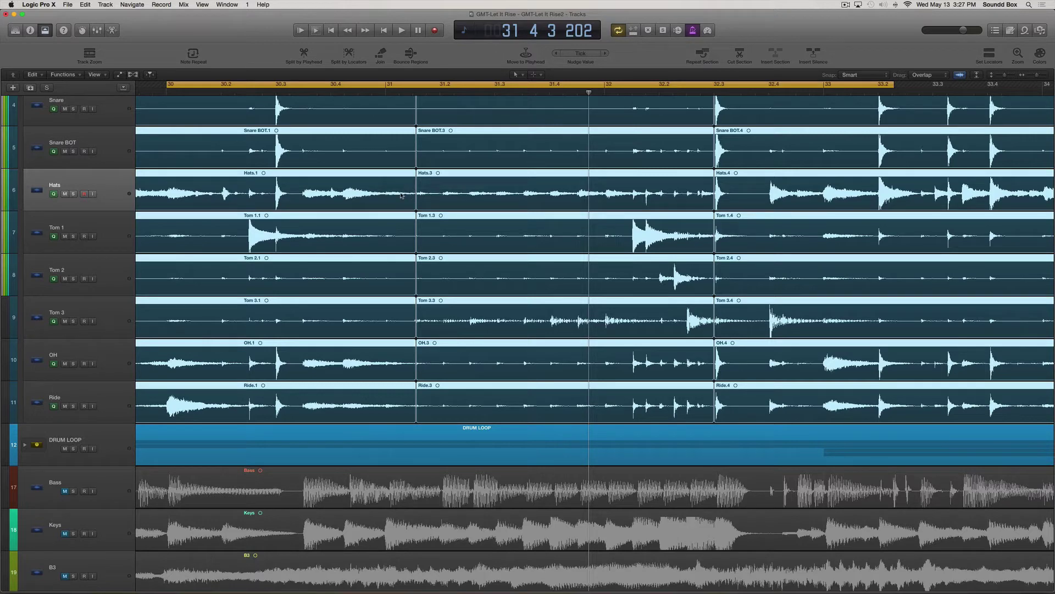
key("super+Right")
key("super+Down")
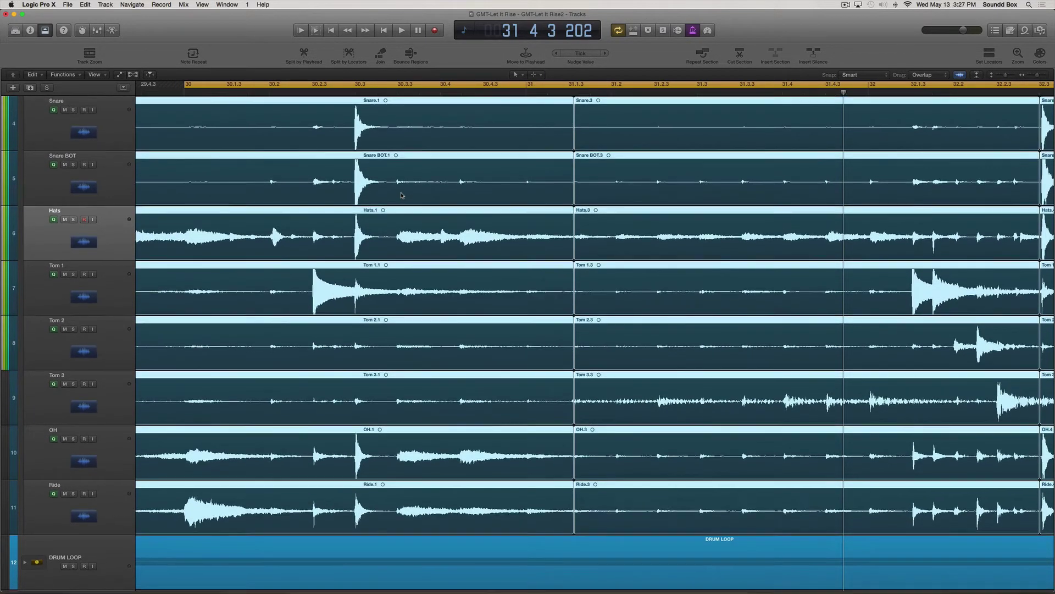
scroll(429, 231, "right", 5)
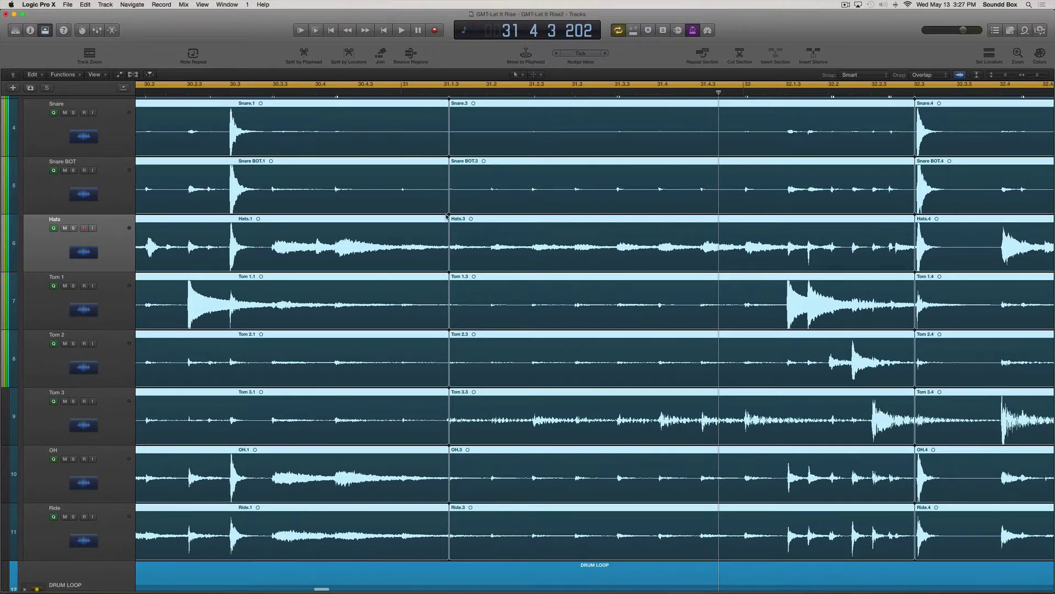
left_click(506, 224)
left_click(506, 224)
scroll(492, 223, "right", 2)
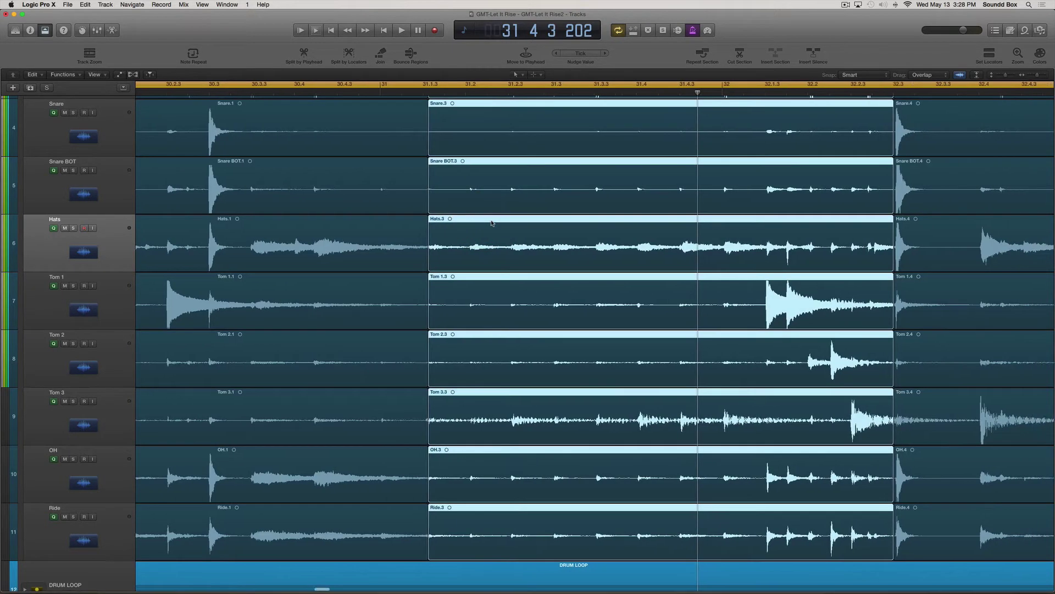
Examine the kick and tom hits up close against the grid between 31.1.3 and 32.3.
scroll(492, 223, "right", 2)
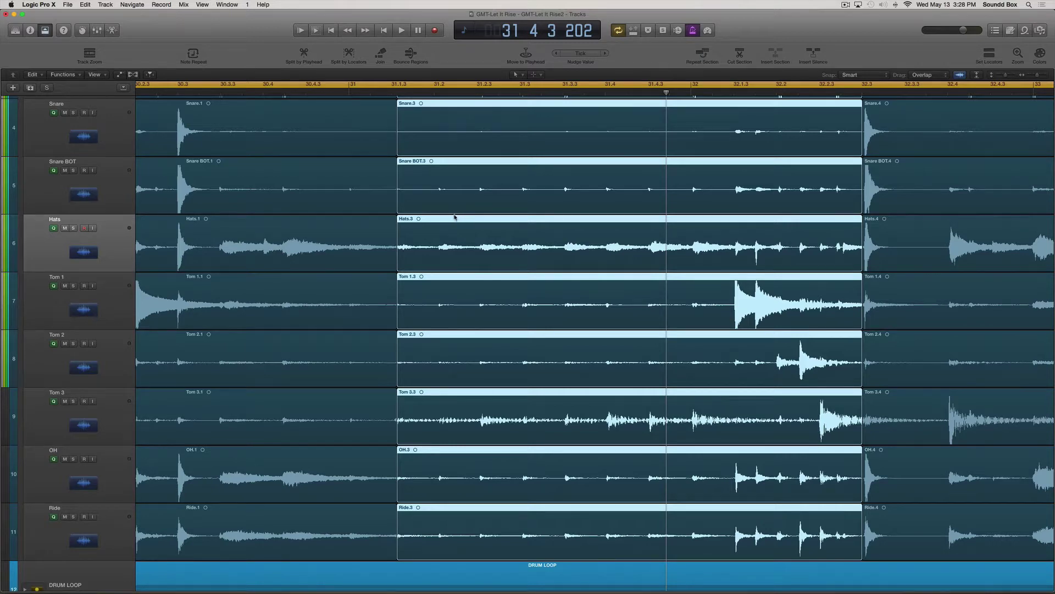
scroll(455, 218, "up", 3)
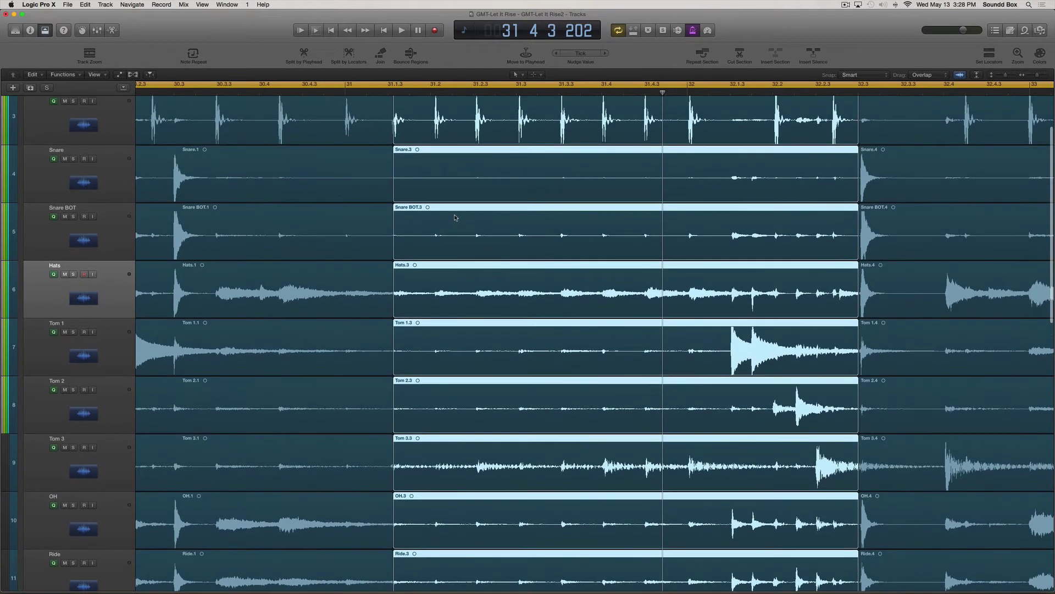
scroll(455, 217, "down", 1)
scroll(455, 218, "down", 1)
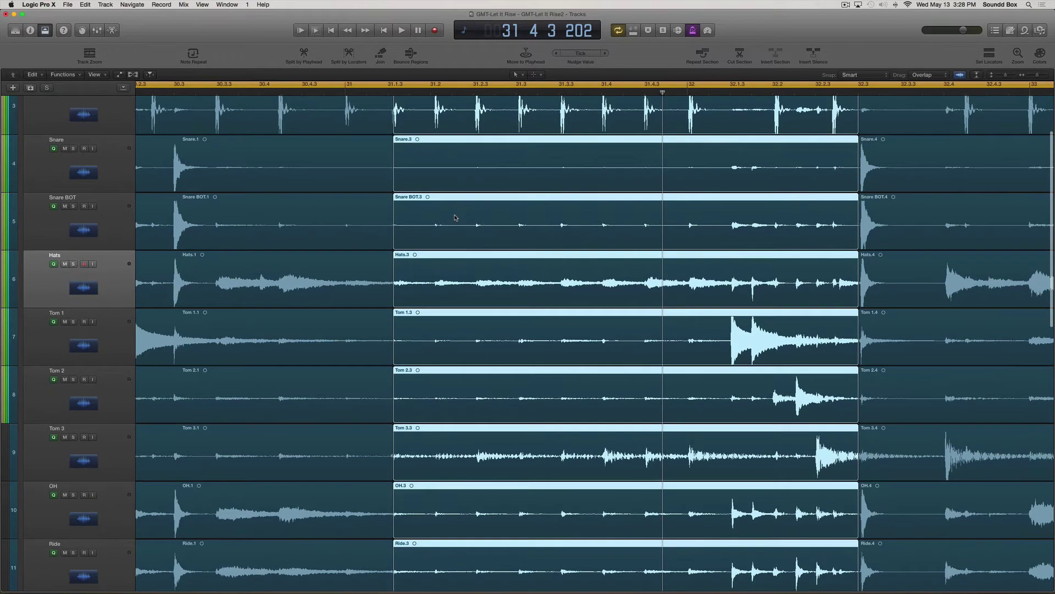
key("super+Right")
key("super+Right")
key("super+Down")
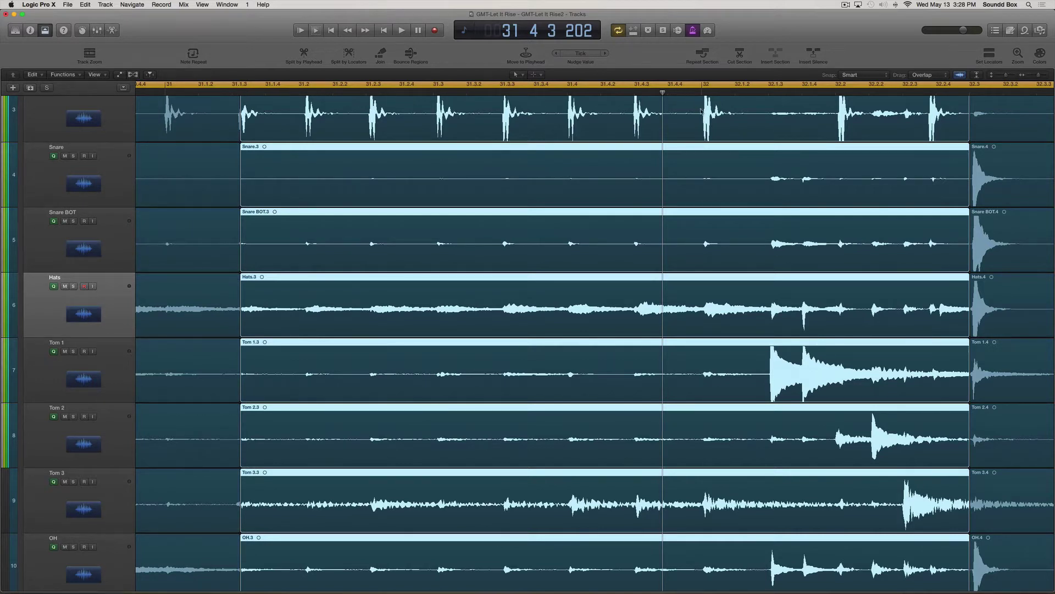
scroll(698, 102, "up", 1)
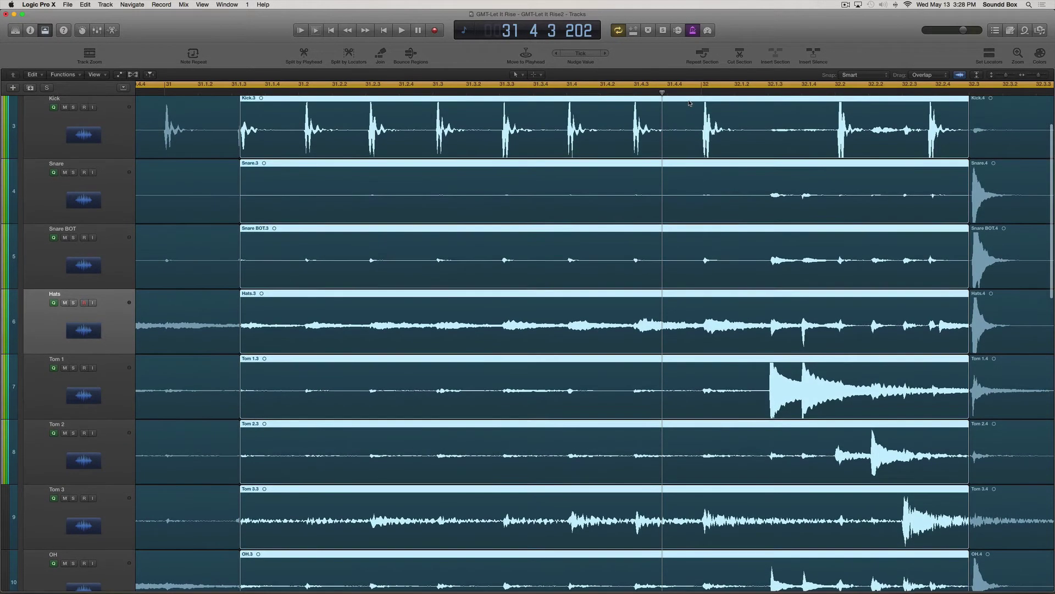
scroll(689, 103, "down", 1)
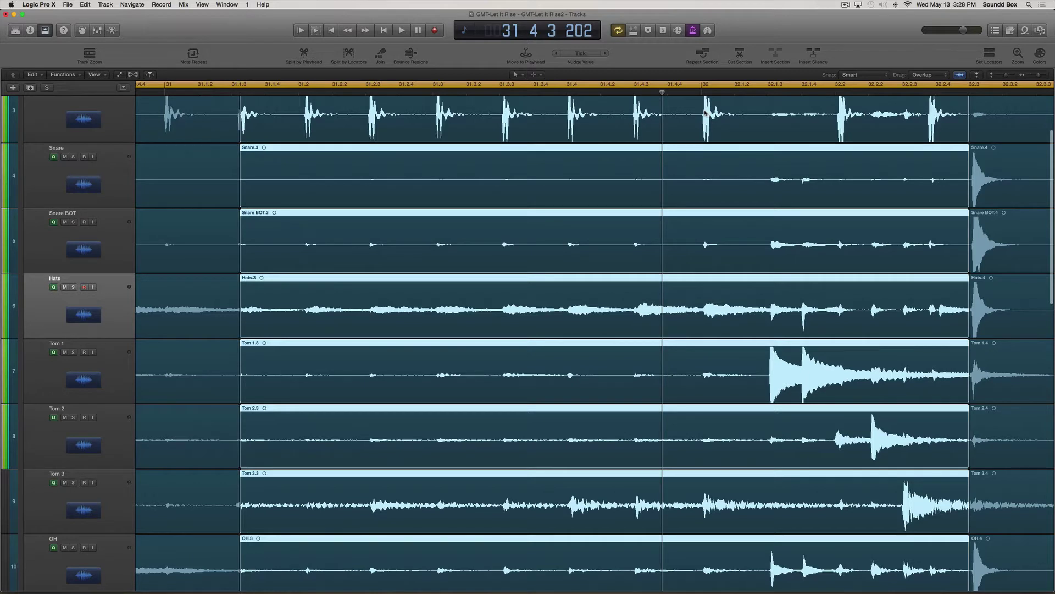
Marquee-select the bar 32 kick hit across the drums, place the playhead just before it at 31 4 4 201, and reselect the whole regions.
mouse_move(701, 107)
left_mouse_down()
mouse_move(717, 107)
mouse_move(715, 117)
left_mouse_up()
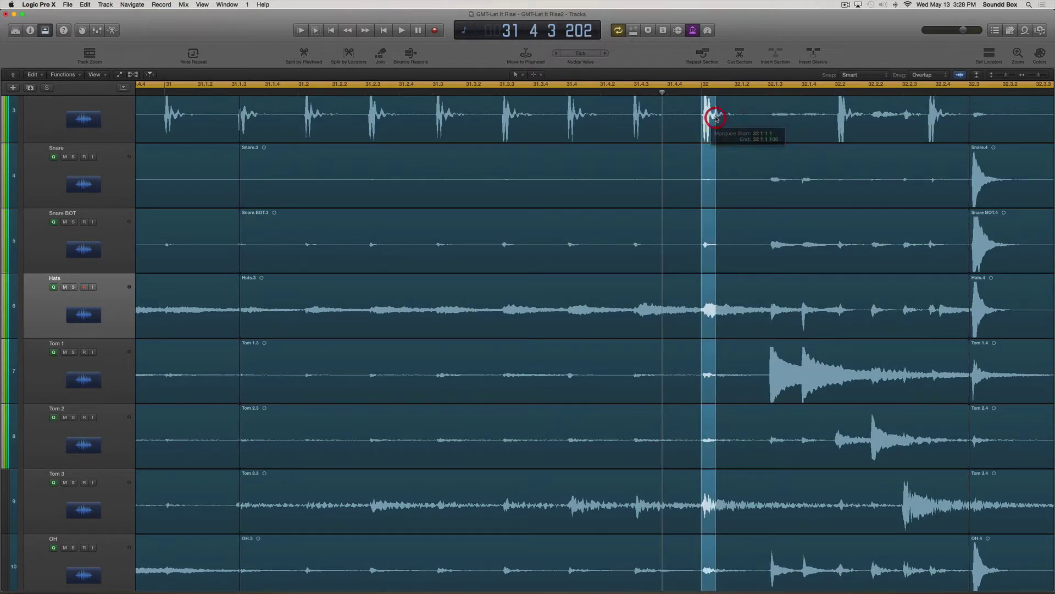
left_click(695, 93)
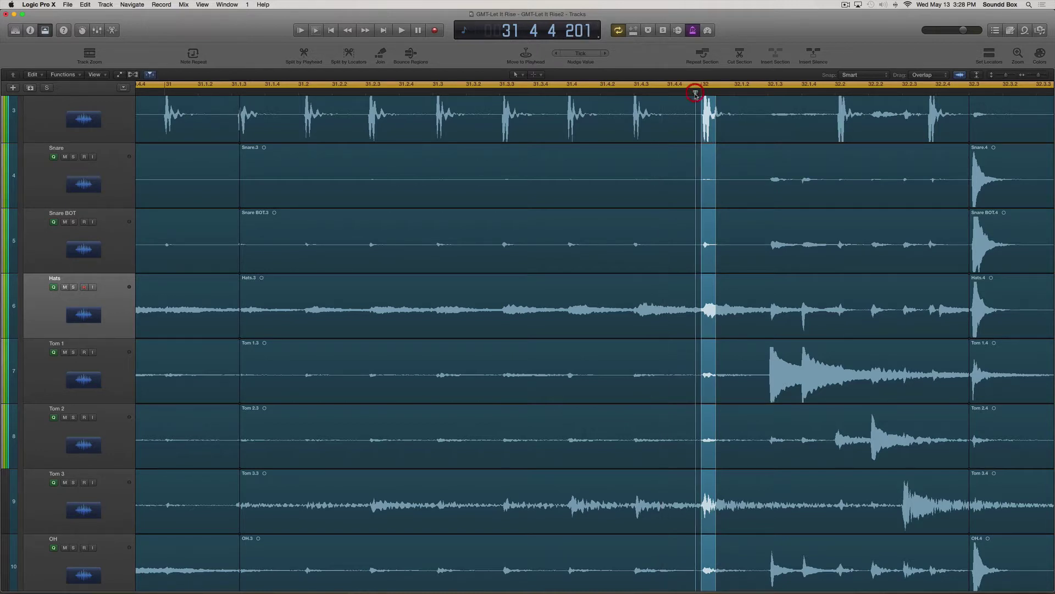
left_click(694, 106)
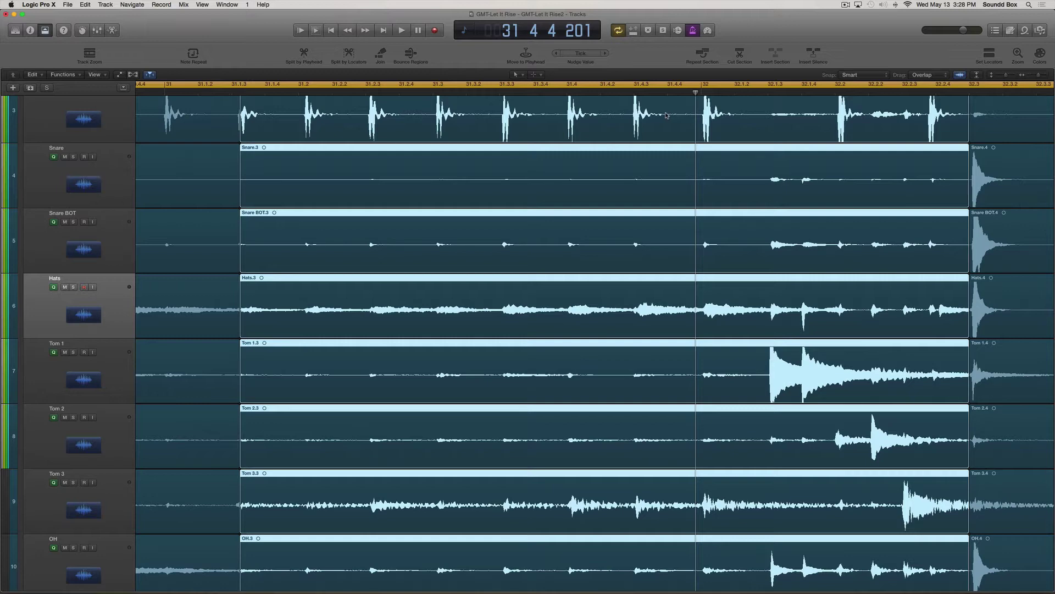
Shift the selected grouped drum regions between 31.1.3 and 32.3 slightly earlier against the grid, and audition the move.
scroll(667, 116, "left", 1)
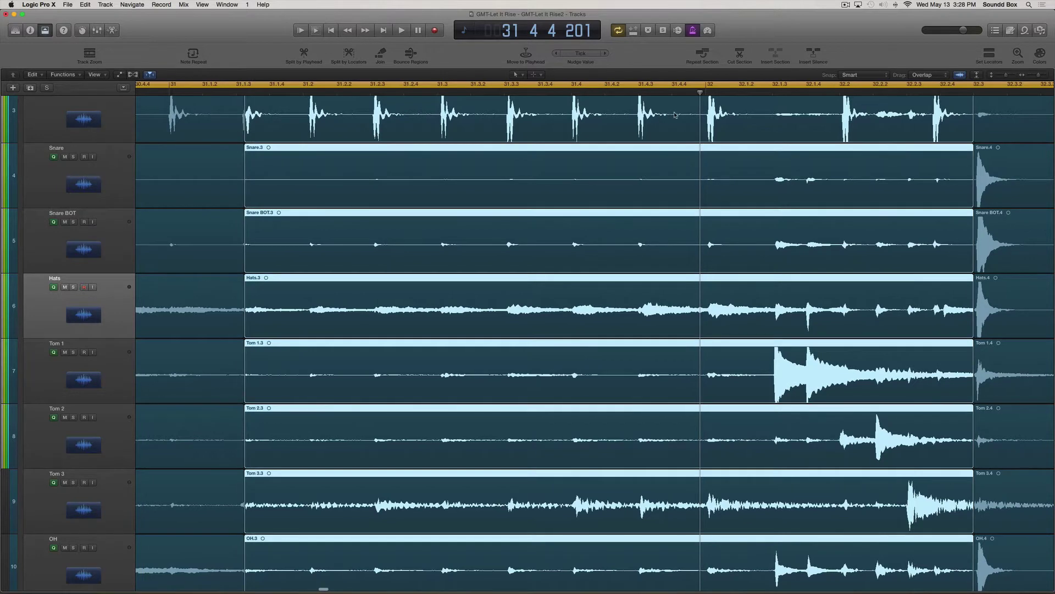
scroll(675, 115, "right", 5)
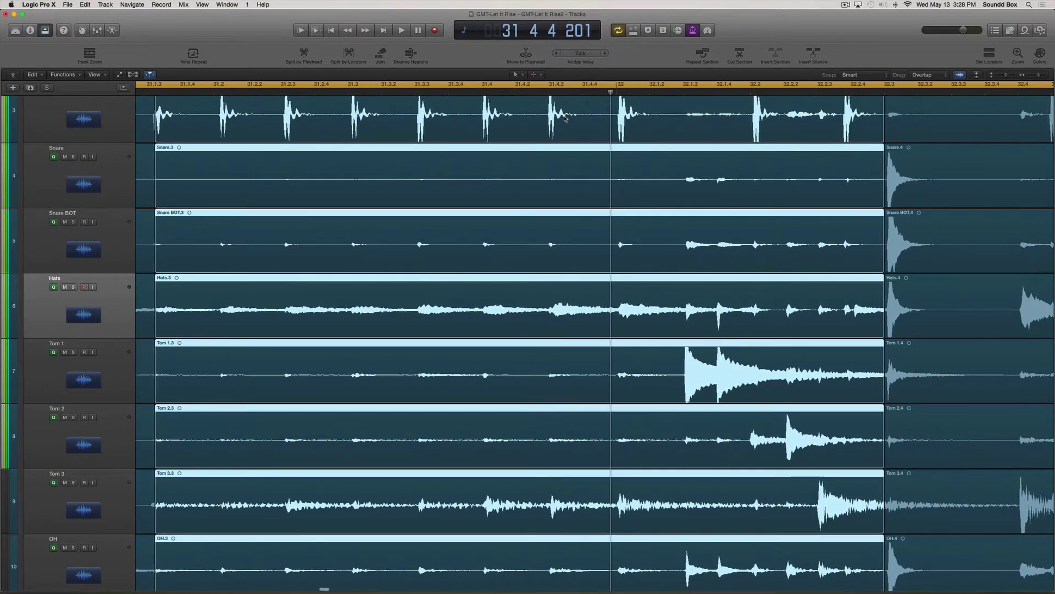
scroll(564, 117, "left", 3)
scroll(565, 118, "left", 5)
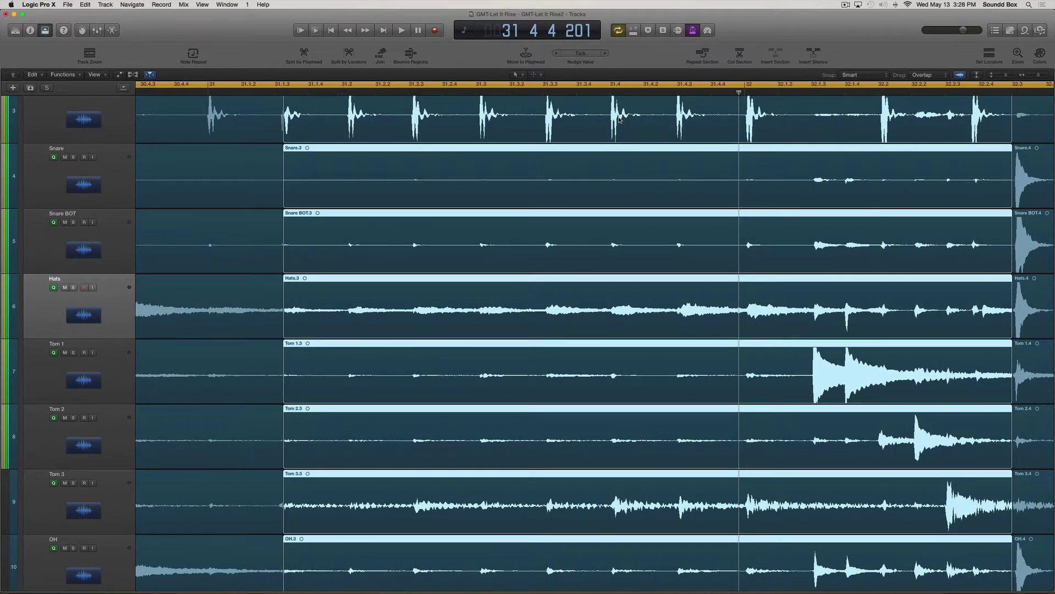
left_click_drag(658, 114, 659, 114)
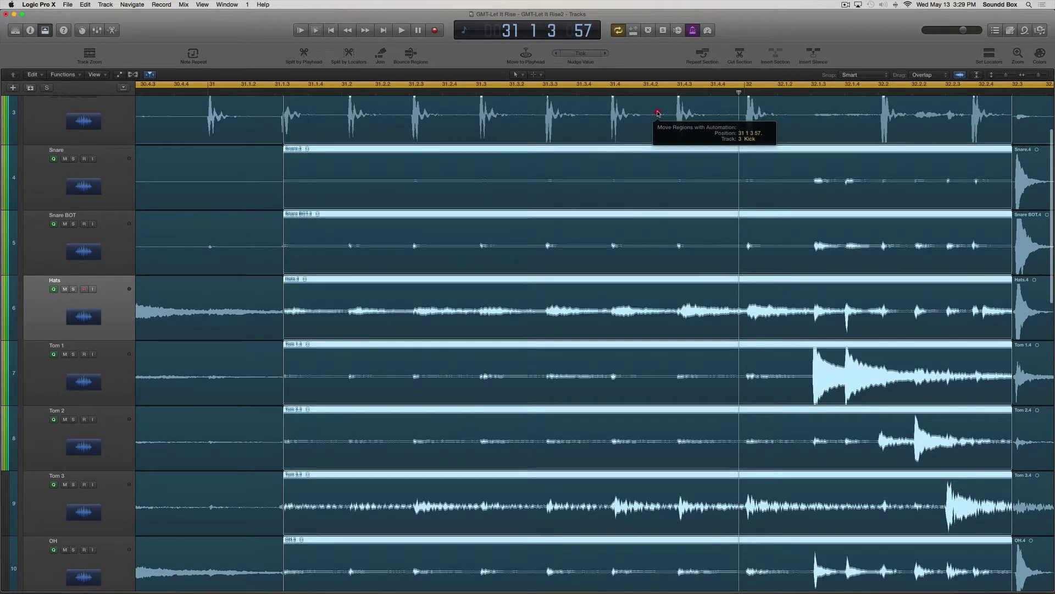
left_click_drag(658, 113, 654, 114)
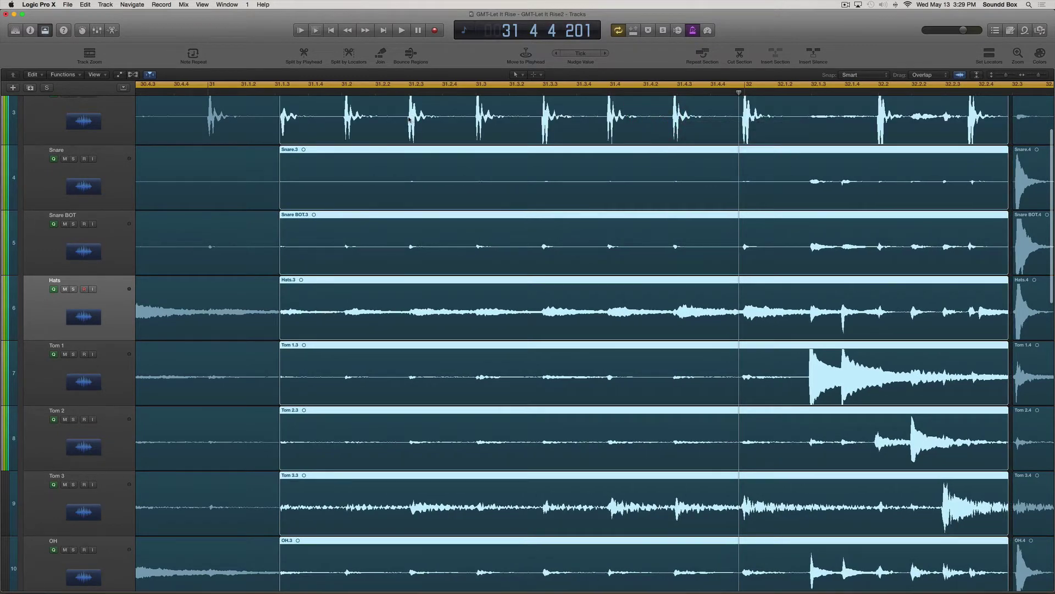
key("space")
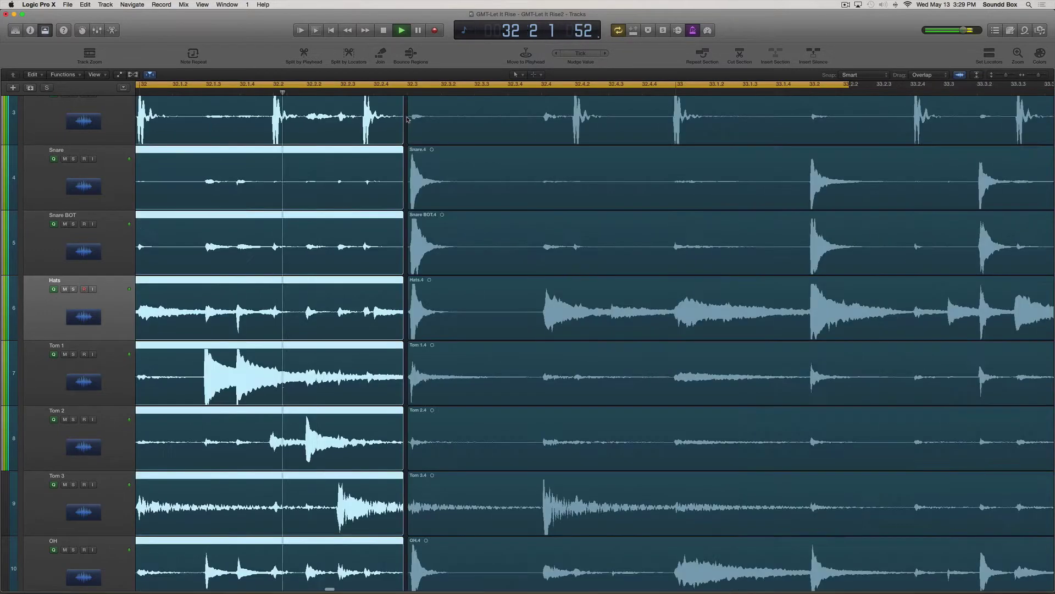
key("space")
Inspect the kick hits around the edit point at 31.1.3 and audition the transition between the two sets of drum regions.
scroll(403, 113, "left", 10)
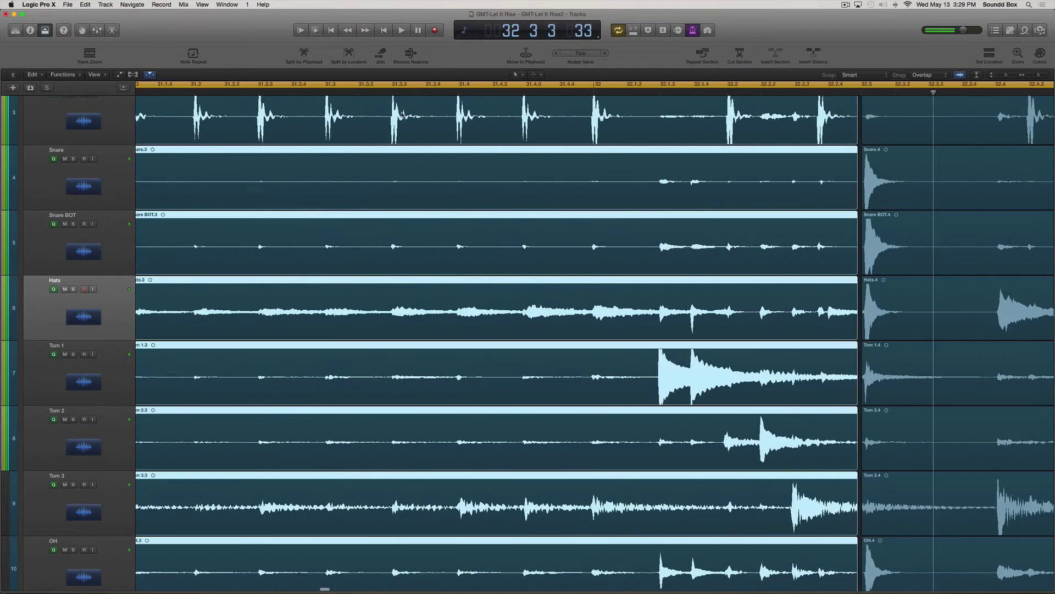
scroll(402, 114, "left", 1)
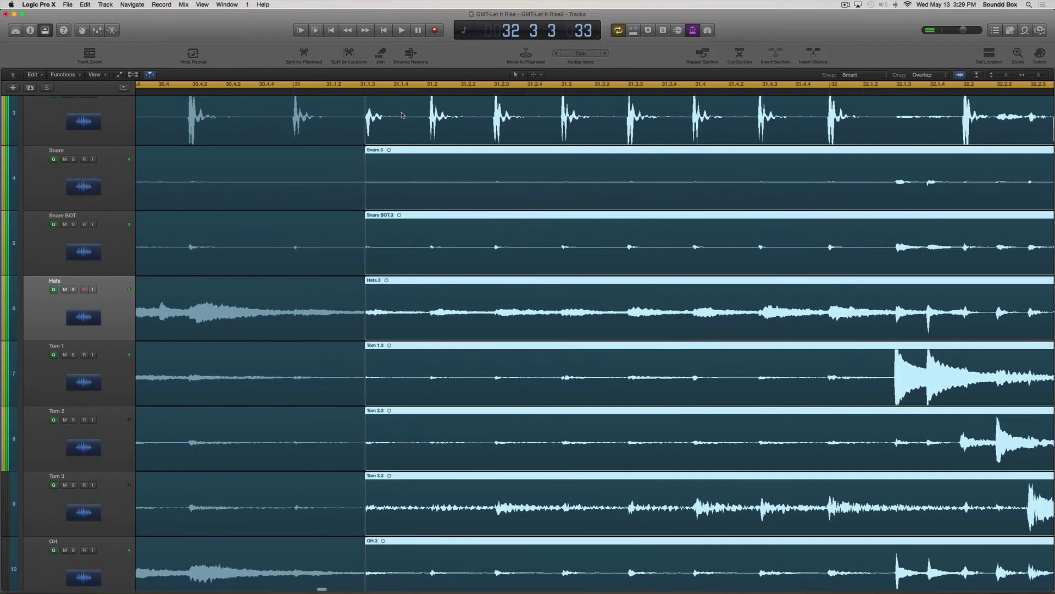
scroll(402, 115, "left", 5)
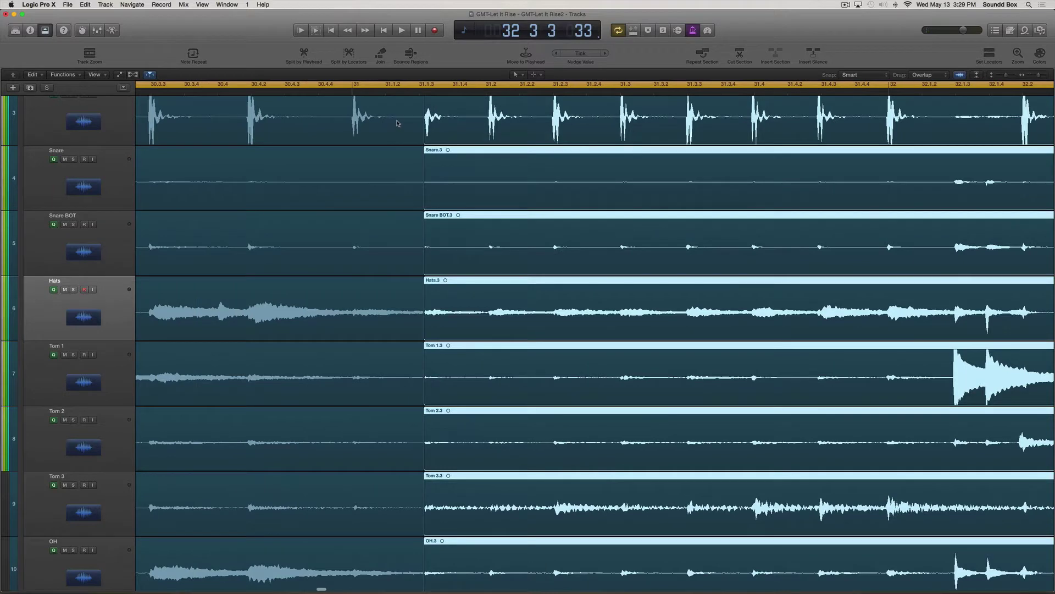
left_click(409, 120)
left_click(444, 119)
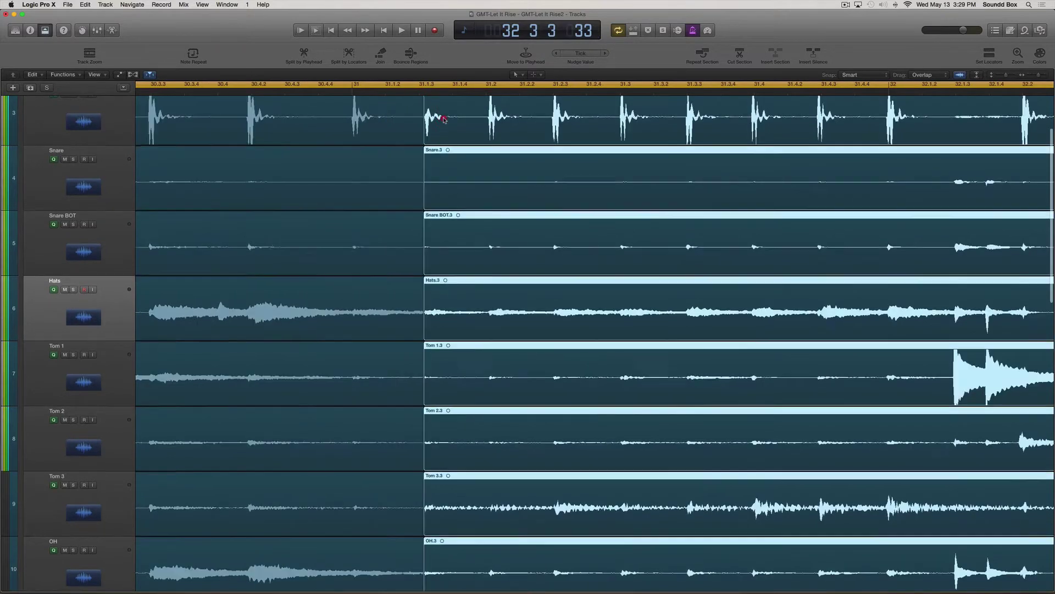
scroll(443, 119, "up", 1)
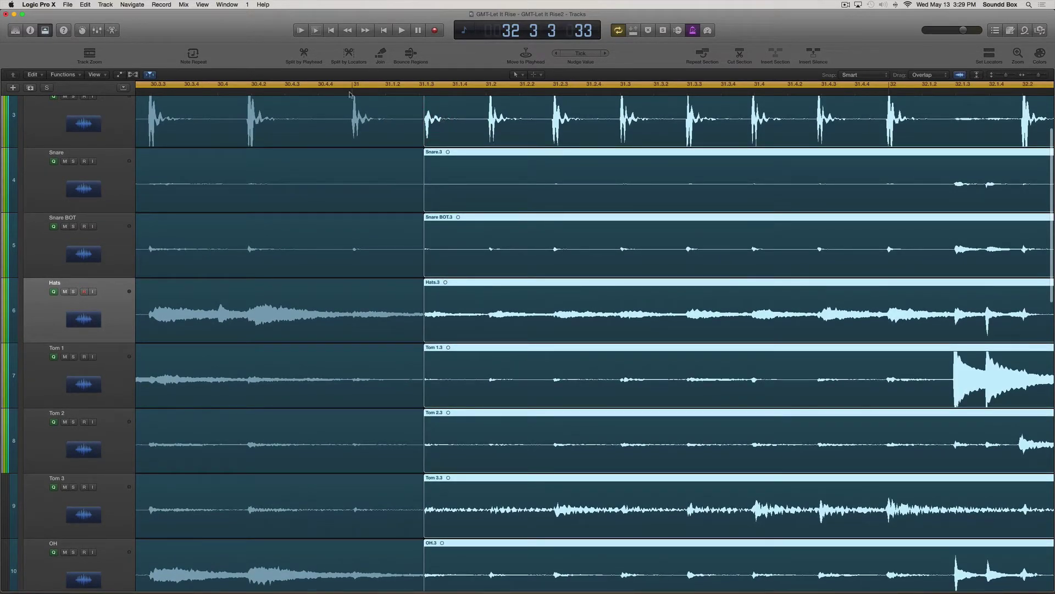
key("space")
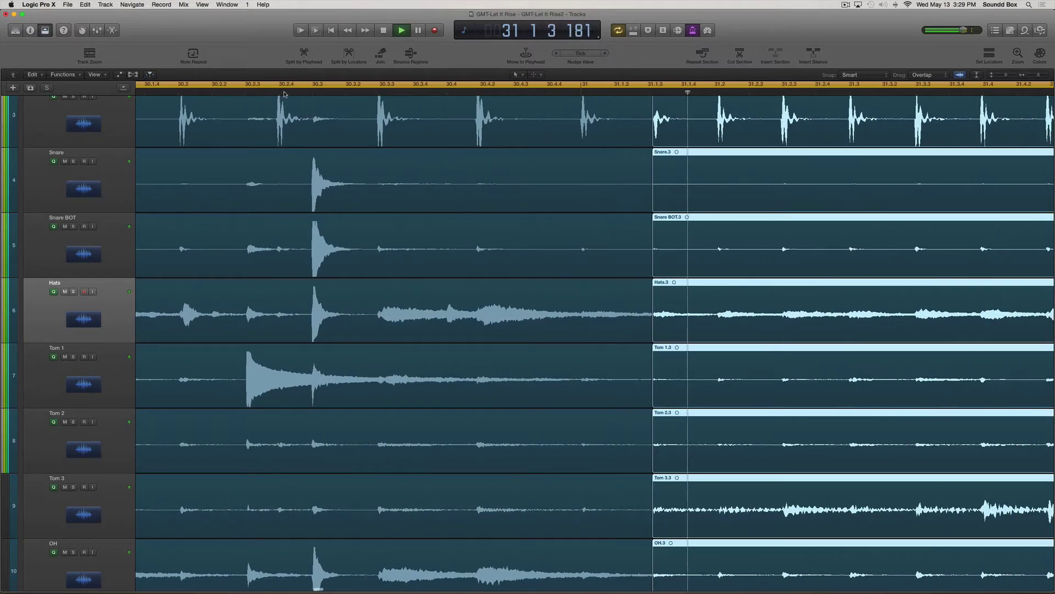
key("space")
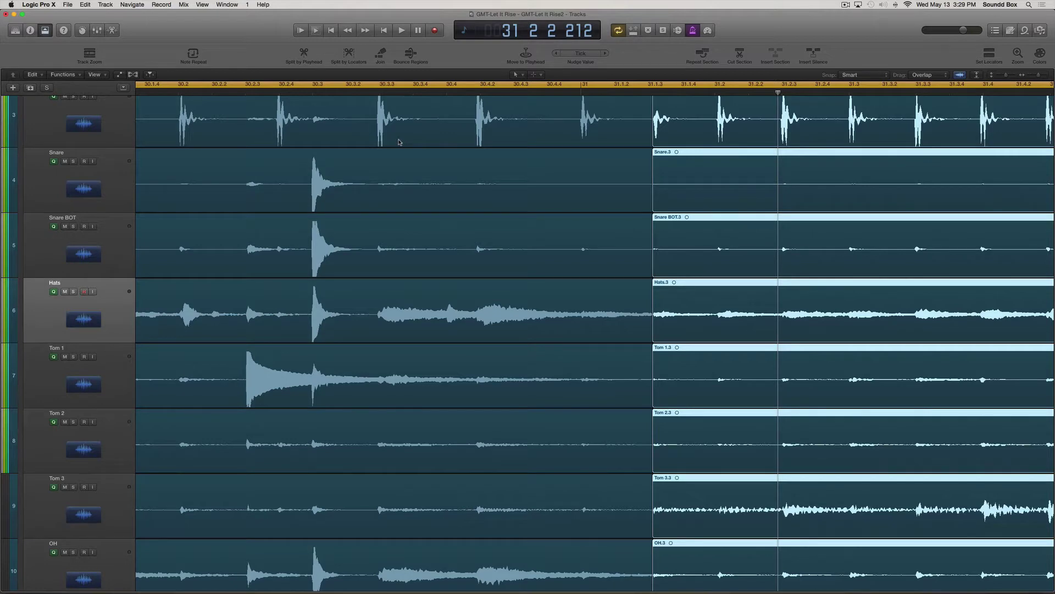
Crossfade the edit at 31.1.3 across the grouped drum tracks with the Fade tool, and audition the transition.
scroll(407, 145, "right", 5)
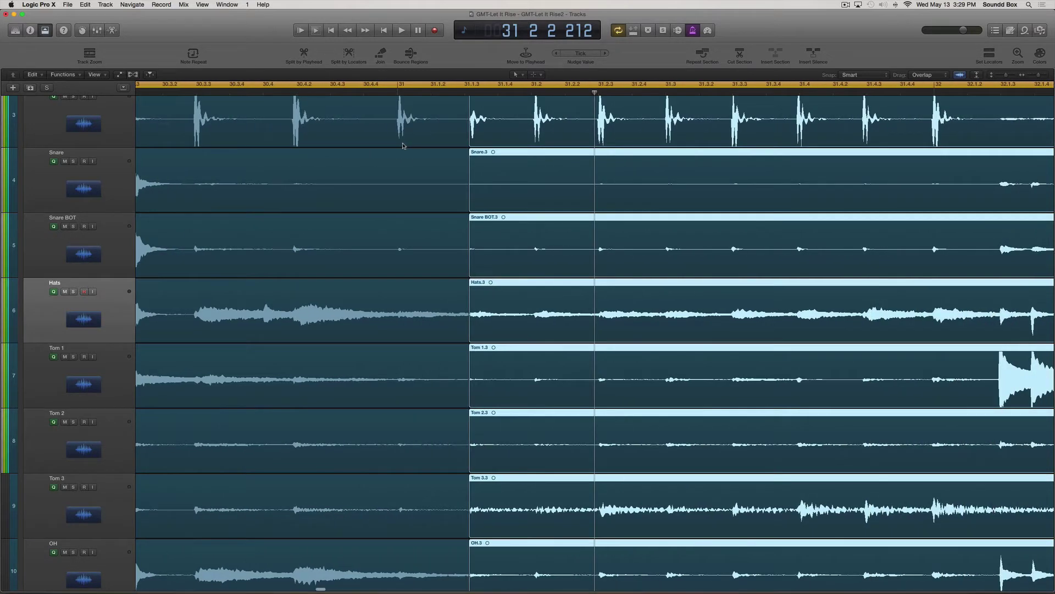
scroll(403, 146, "right", 5)
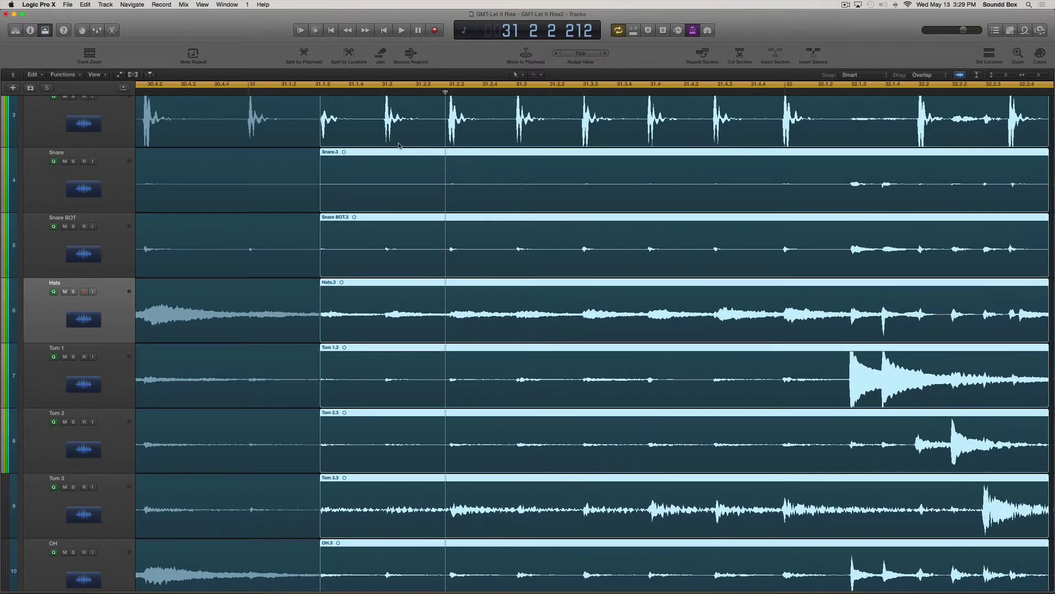
key("t")
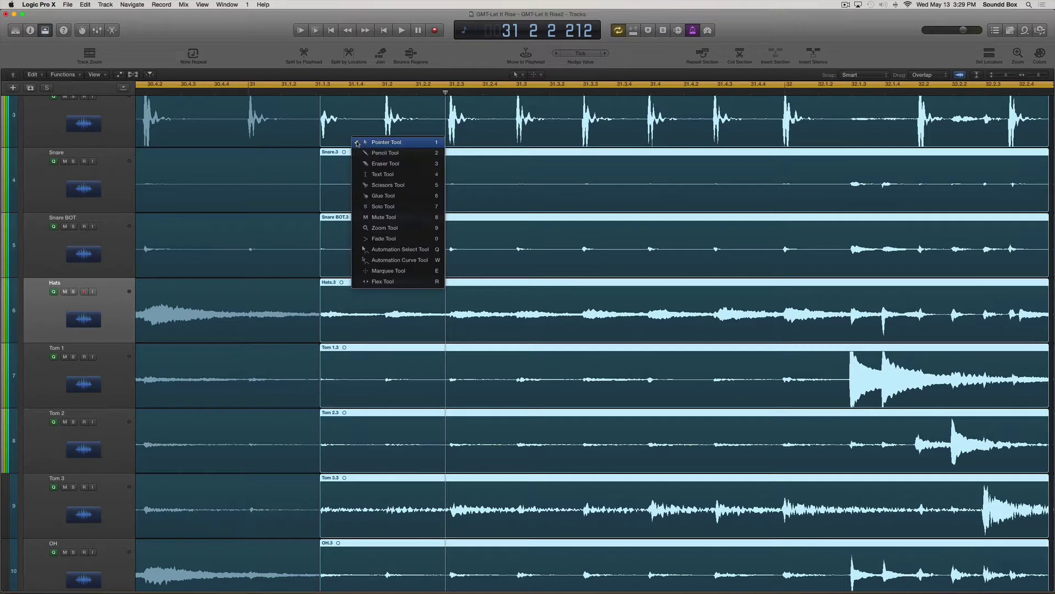
key("a")
left_click(317, 124)
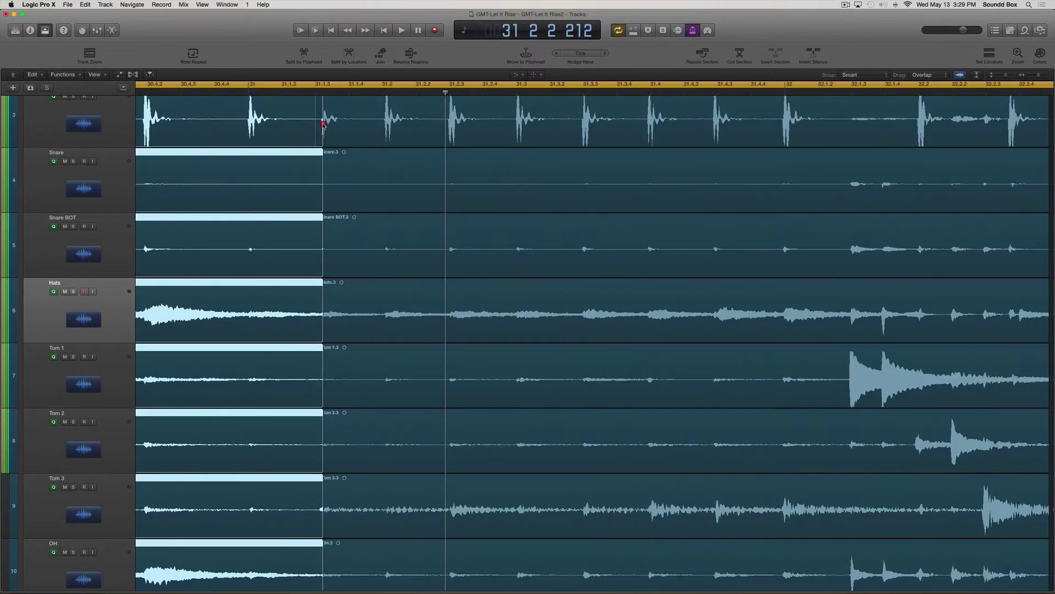
left_click_drag(318, 124, 325, 122)
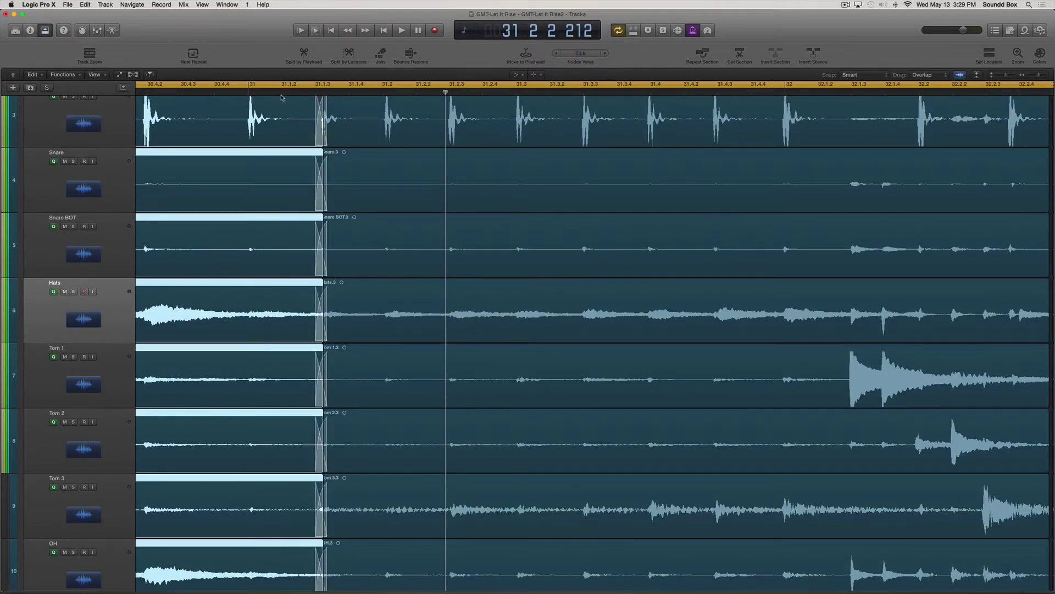
key("space")
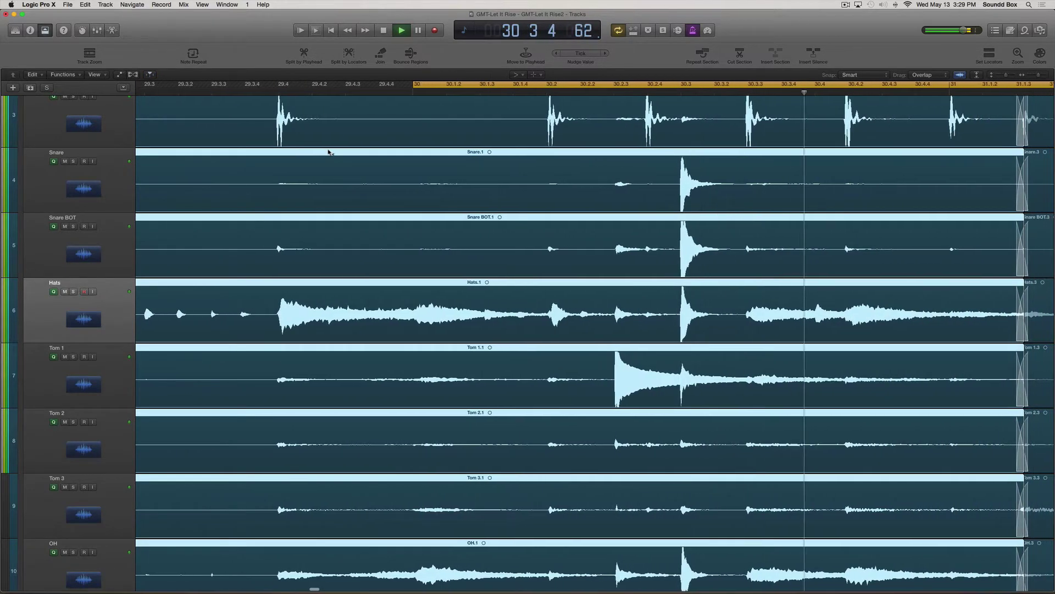
key("space")
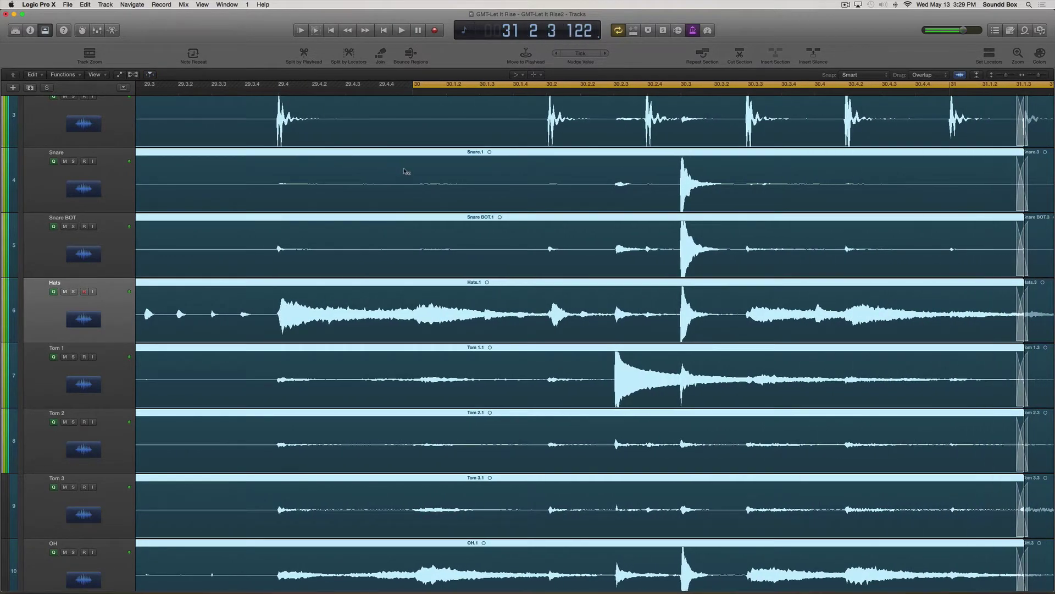
Select the drum regions on both sides of the 31.1.3 crossfade, try trimming the earlier regions back to about 31.1.2, and undo it.
scroll(403, 169, "right", 10)
scroll(406, 175, "up", 2)
left_click(567, 171)
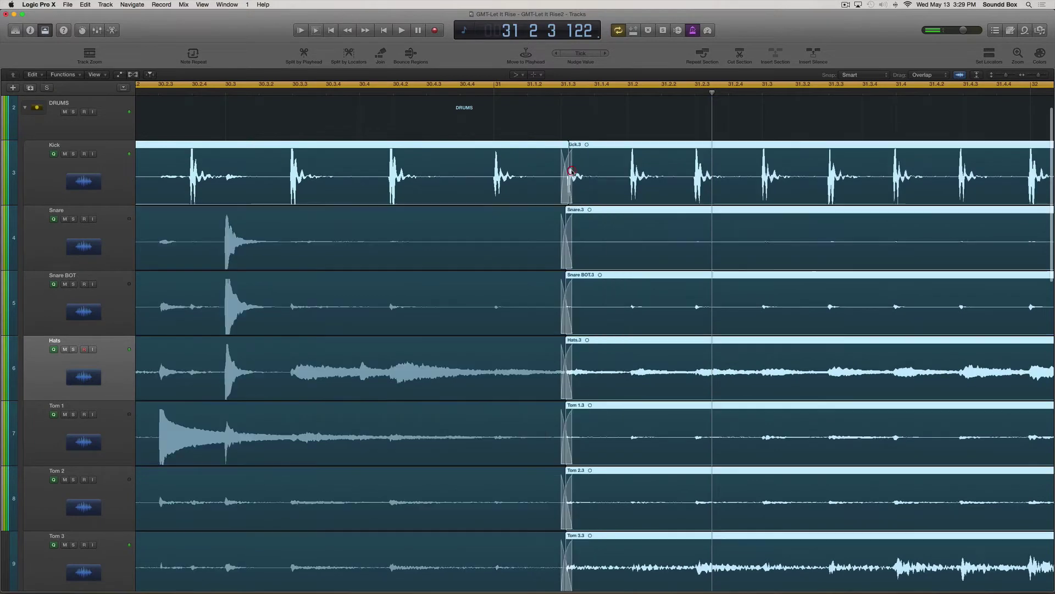
scroll(561, 168, "down", 4)
scroll(561, 122, "up", 2)
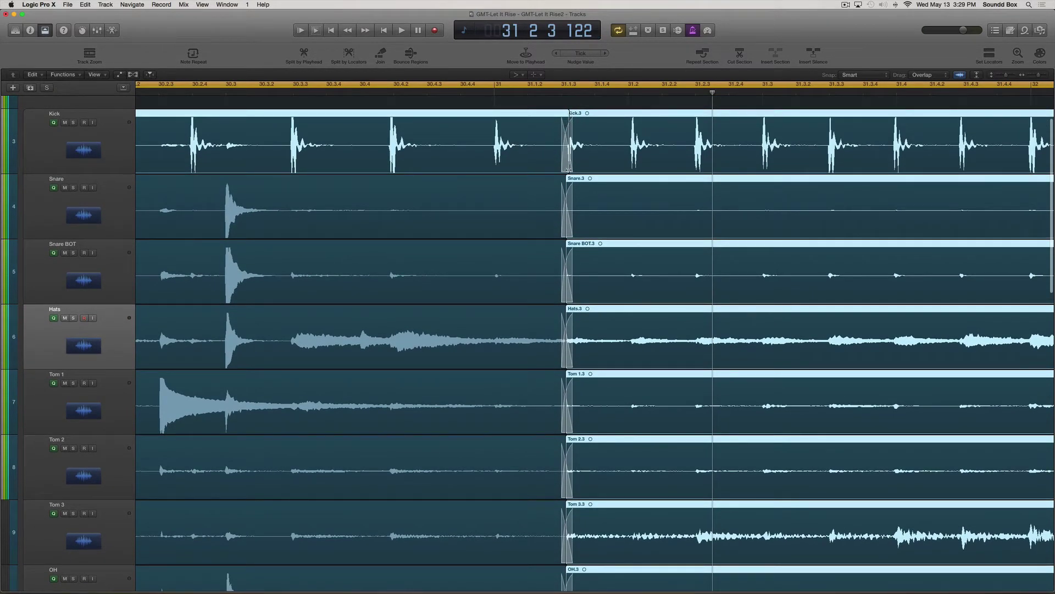
left_click(543, 146, "shift")
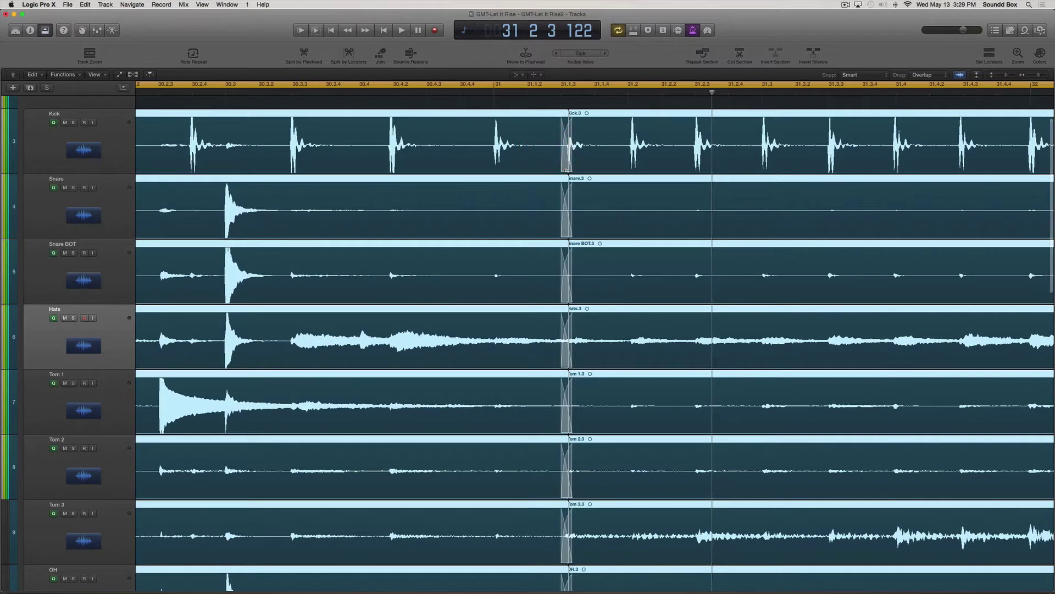
right_click(567, 170)
left_click(567, 169)
left_click_drag(565, 170, 530, 170)
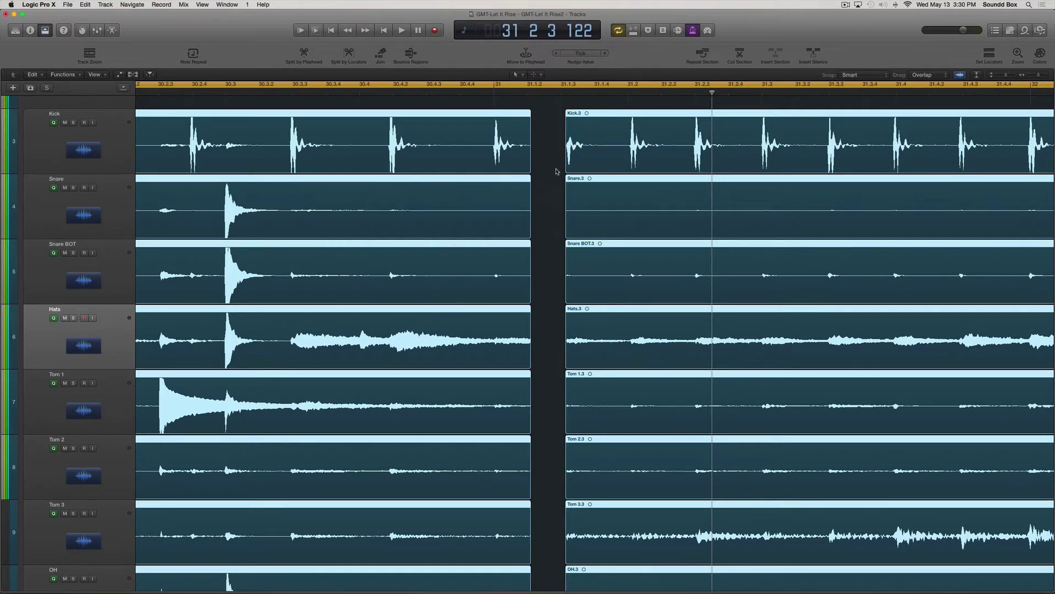
key("super+z")
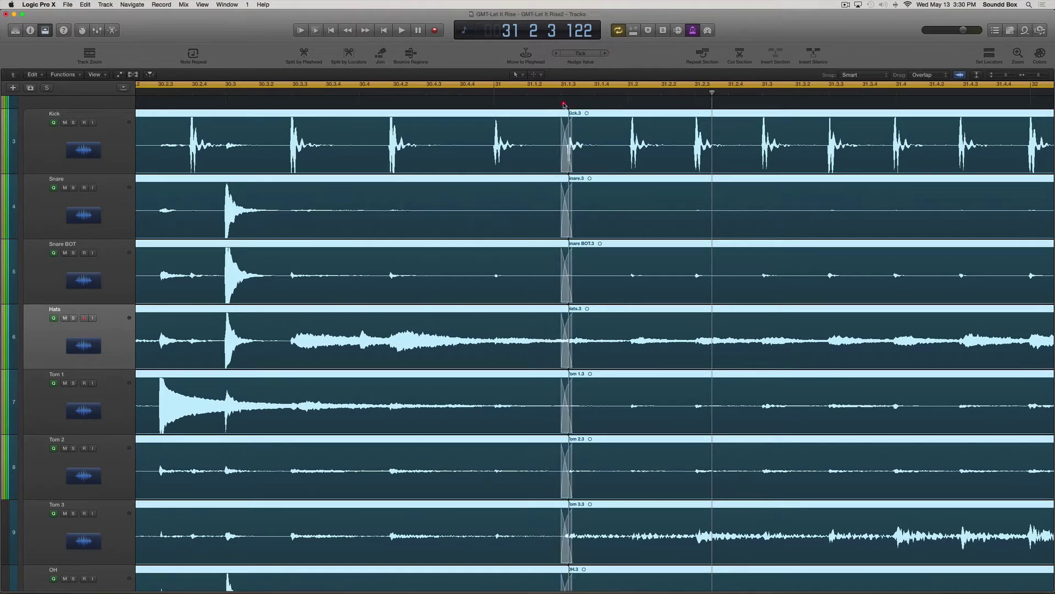
Trim the earlier drum regions' ends back and extend the later regions' starts to 31 1 2 83, allowing their inactive flex markers to be deleted.
left_click(565, 103)
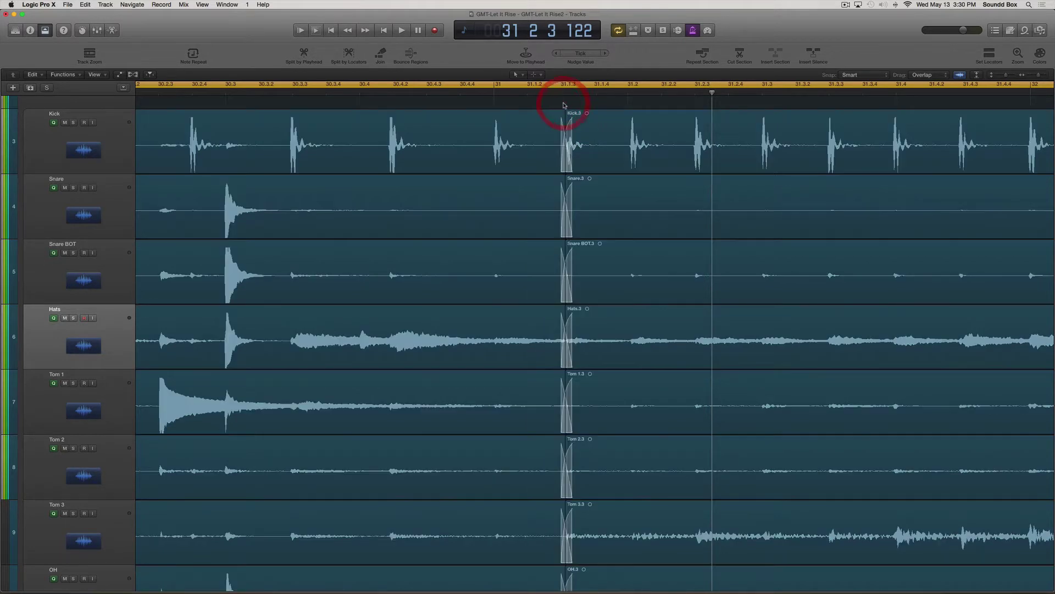
left_click(537, 132)
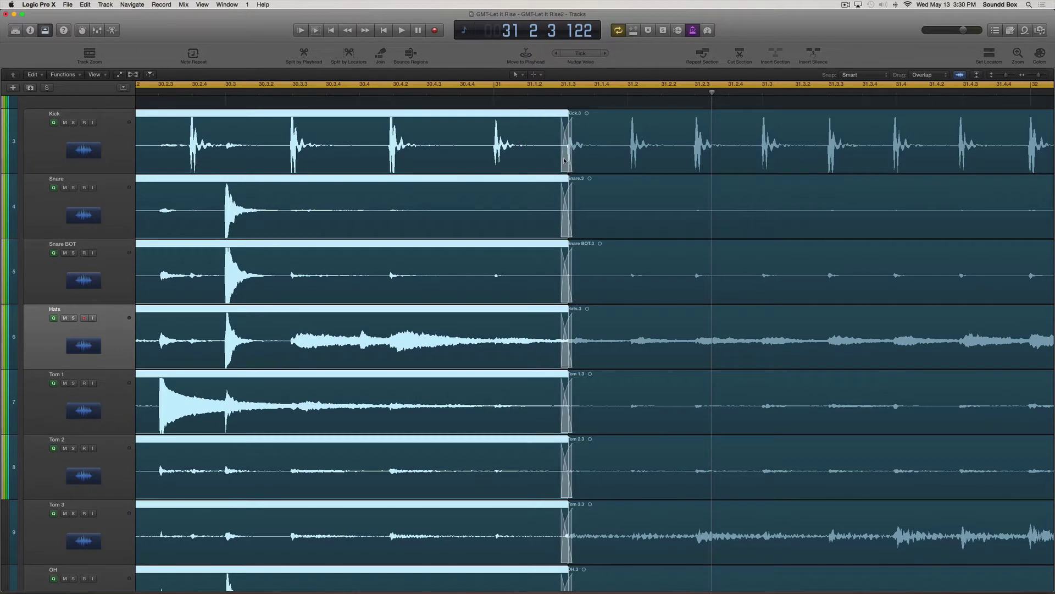
left_click(656, 143)
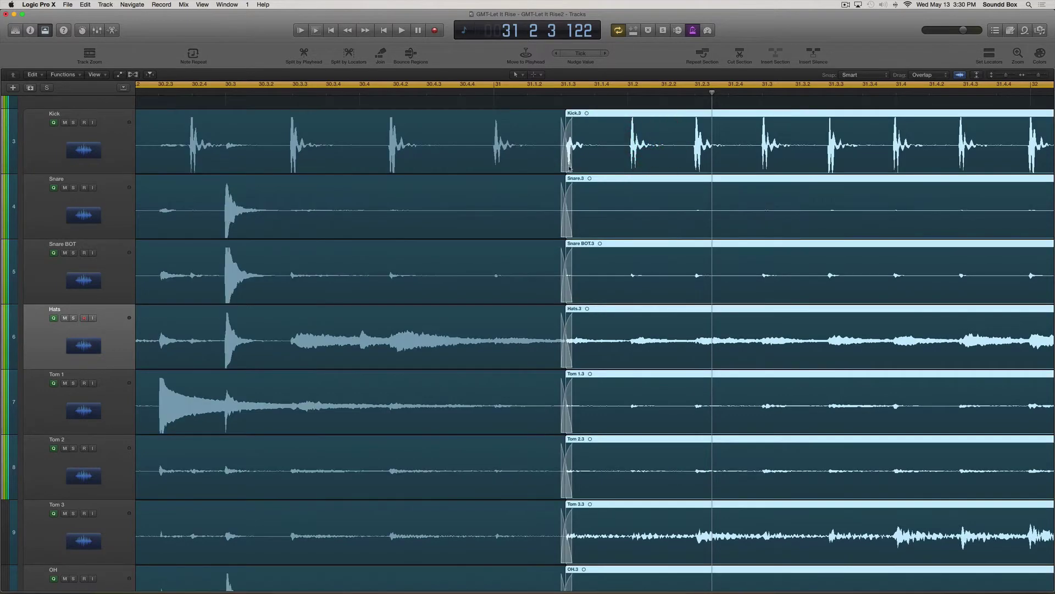
left_click(543, 148)
left_click_drag(567, 169, 540, 170)
left_click(579, 167)
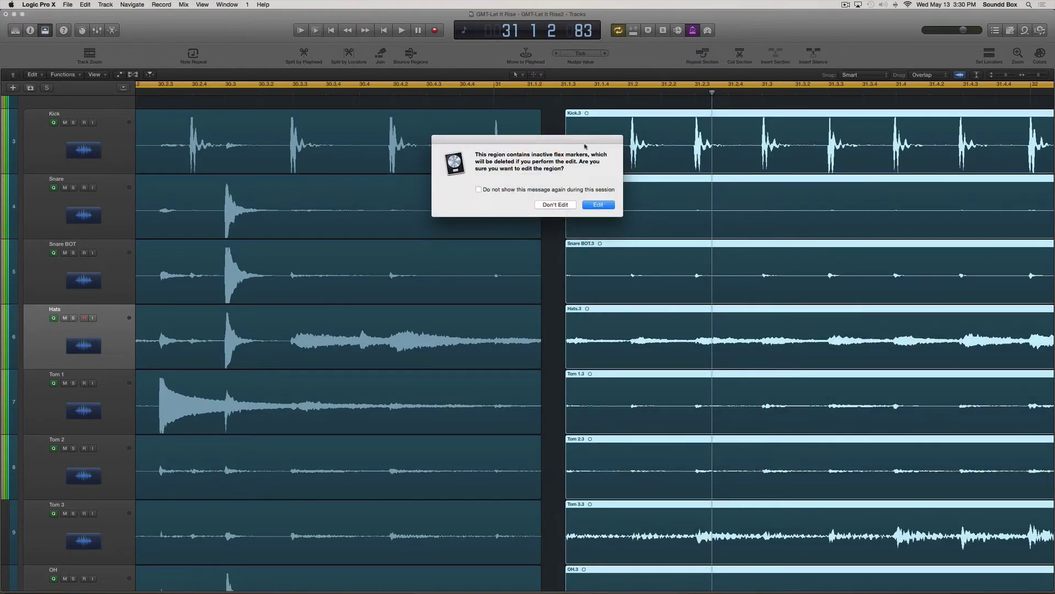
left_click(596, 205)
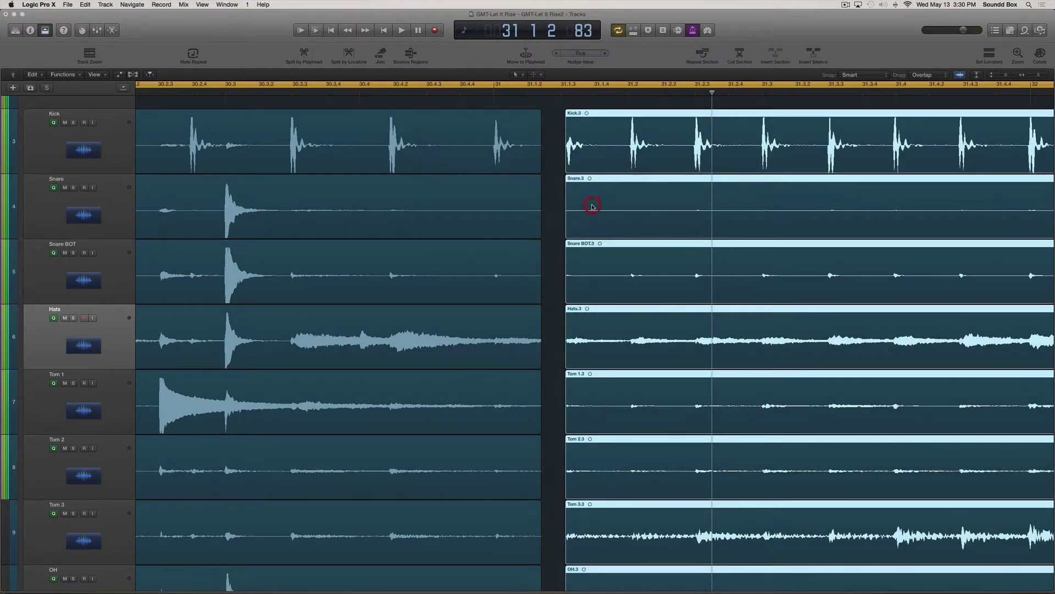
scroll(578, 213, "down", 3)
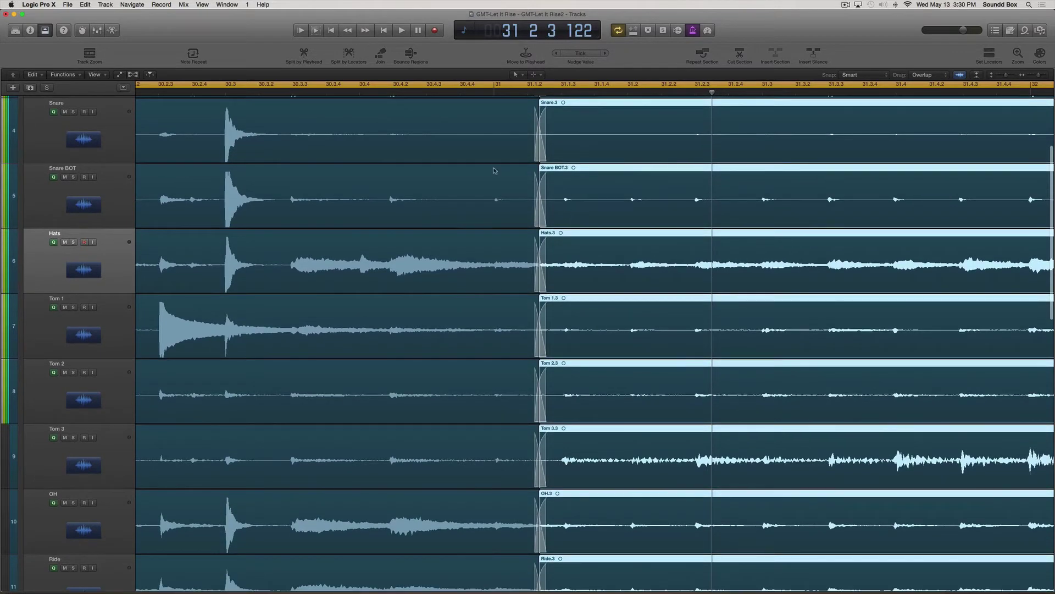
Audition the drums from bar 30 across the moved crossfade and through the second edit point at 32.3.
key("space")
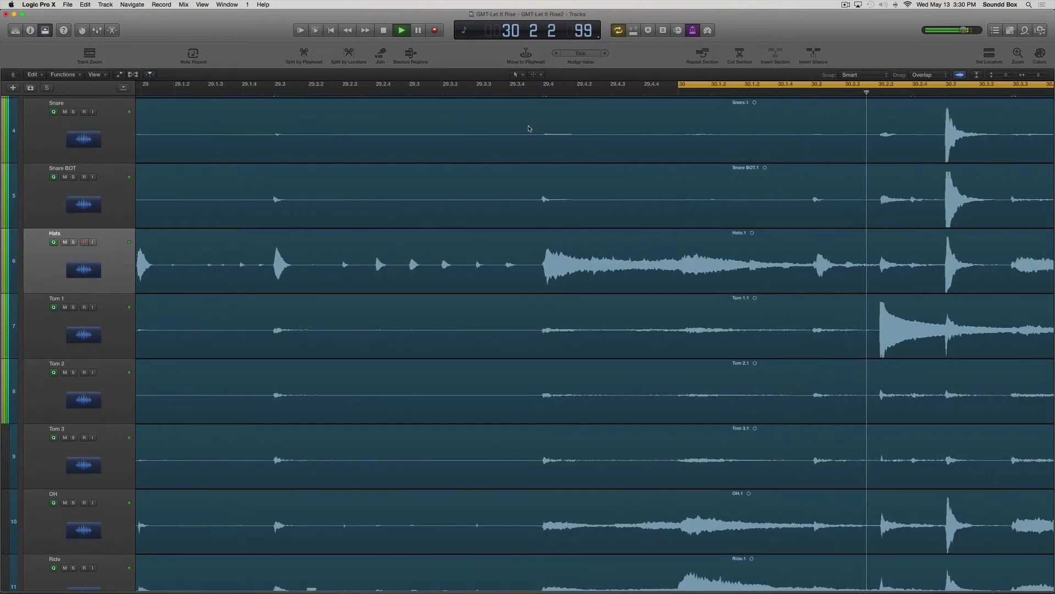
scroll(529, 130, "right", 5)
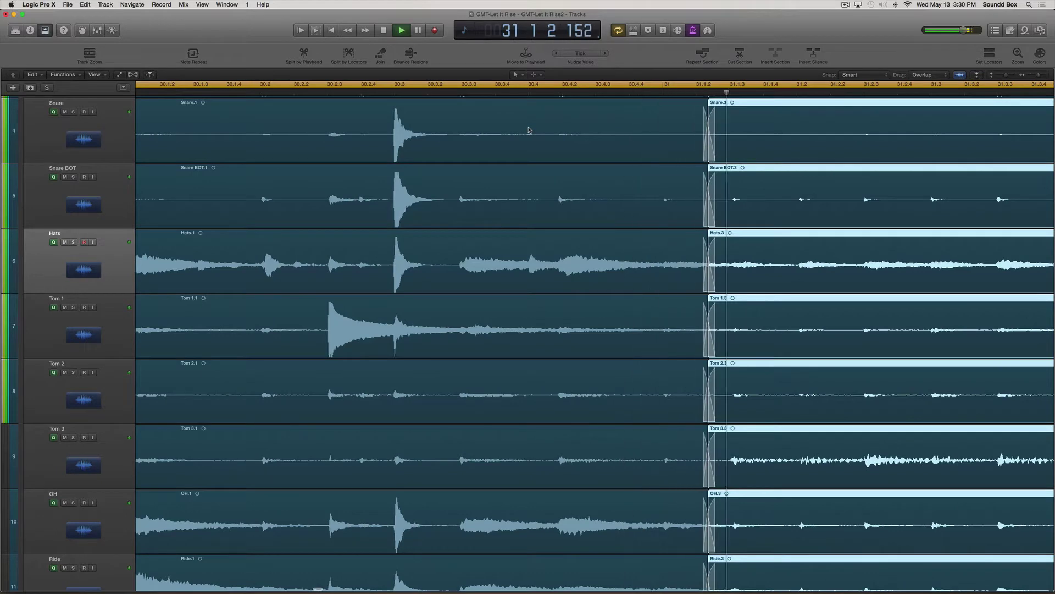
scroll(638, 183, "right", 15)
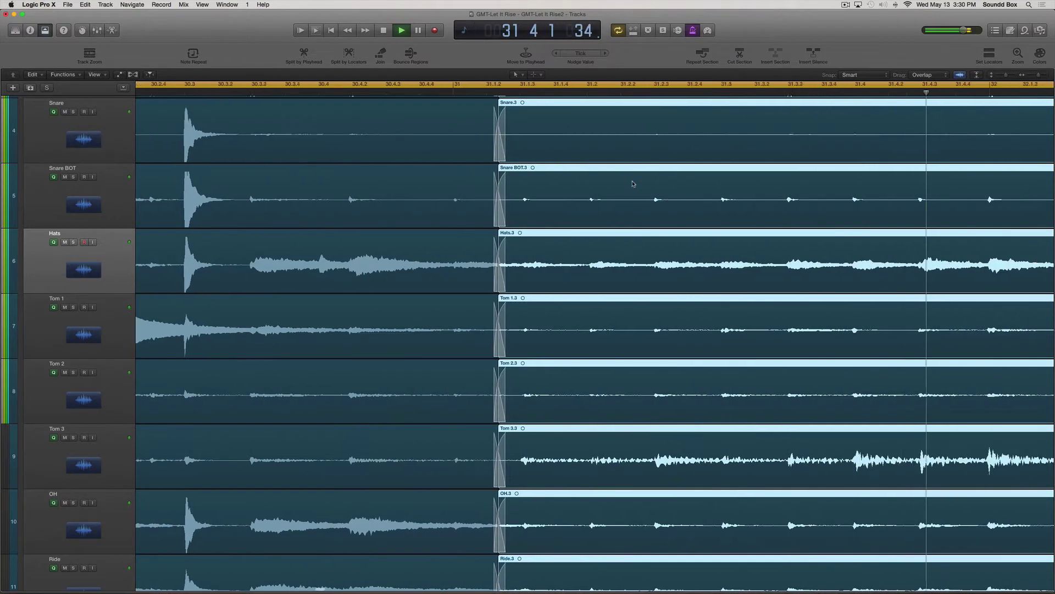
scroll(635, 186, "right", 8)
key("space")
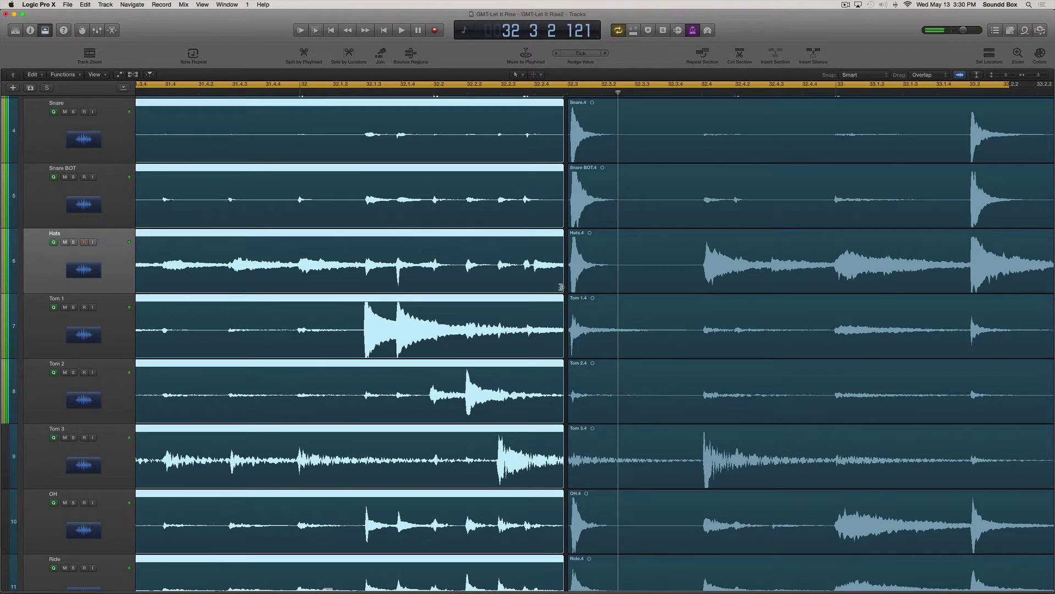
Try extending the starts of the later drum regions back over the gap at the 32.3 edit, and undo it.
left_click_drag(561, 286, 563, 290)
left_click(569, 286)
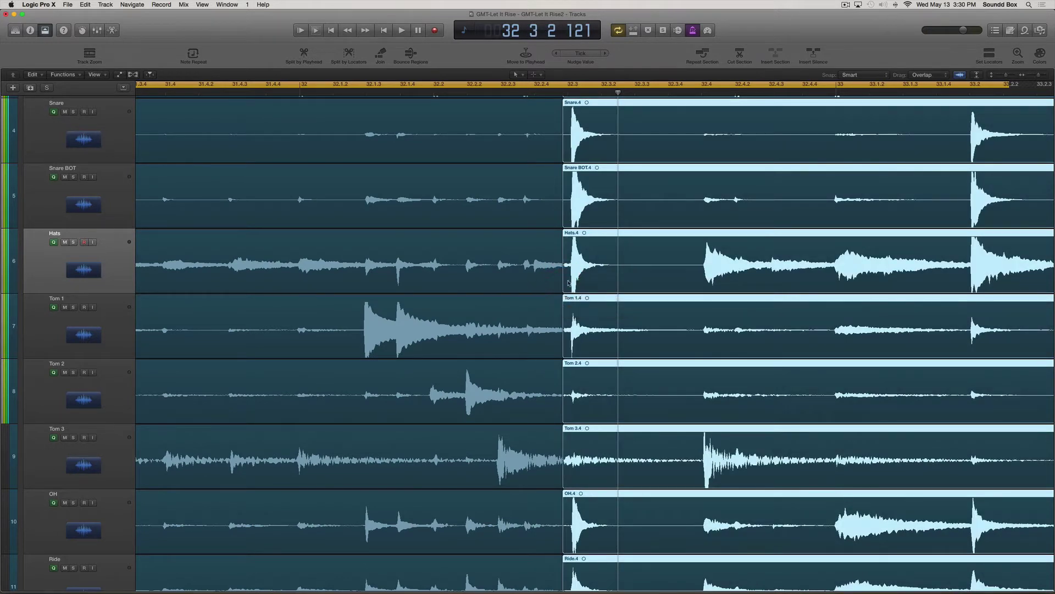
key("super+z")
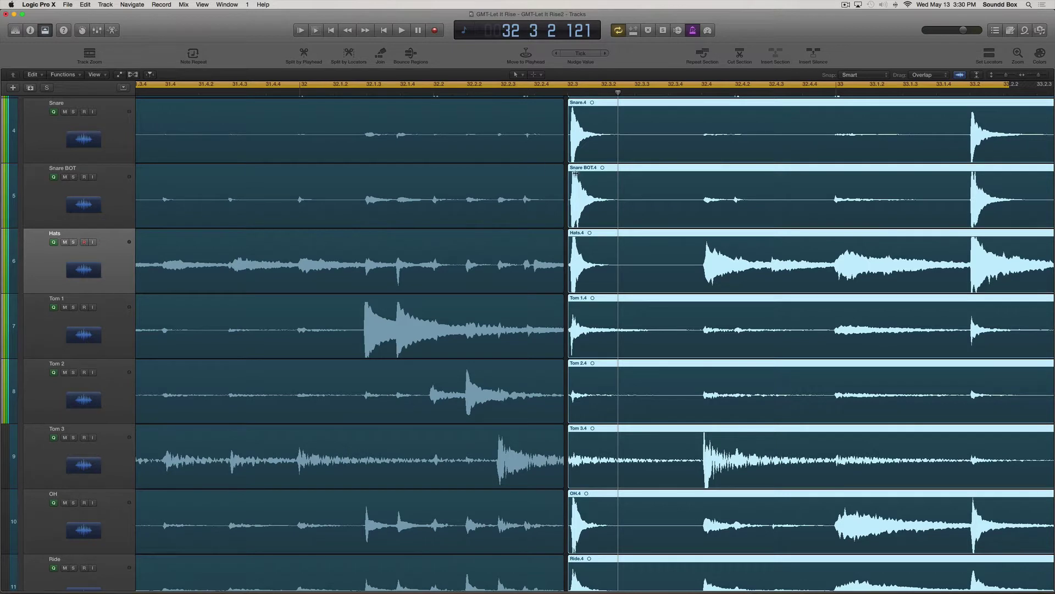
Set the Drag mode to X-Fade and extend the later drum regions' starts over the earlier regions' ends, just before 32.3.
scroll(555, 166, "right", 5)
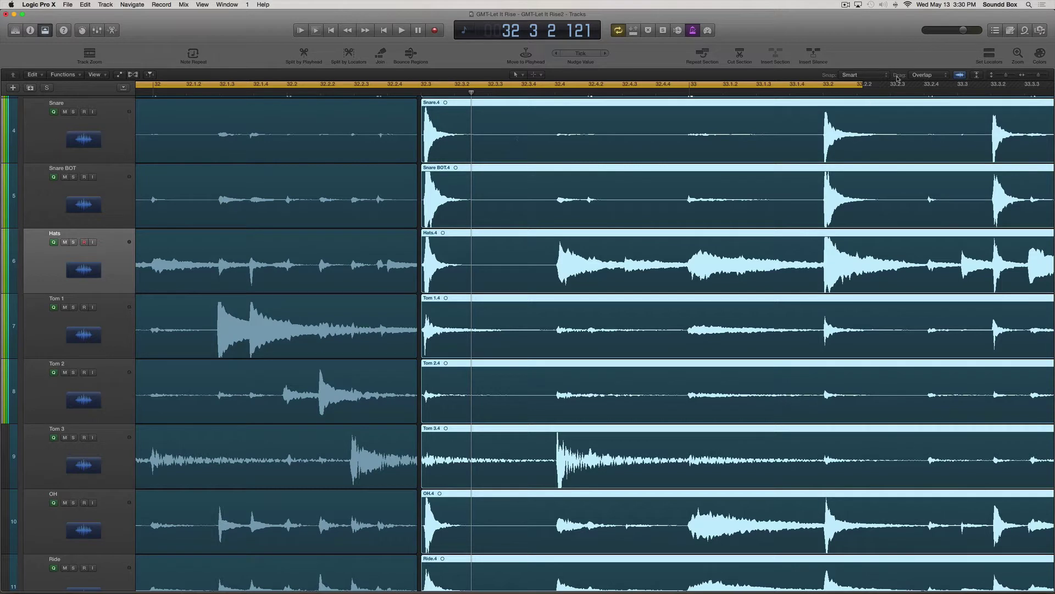
left_click(925, 75)
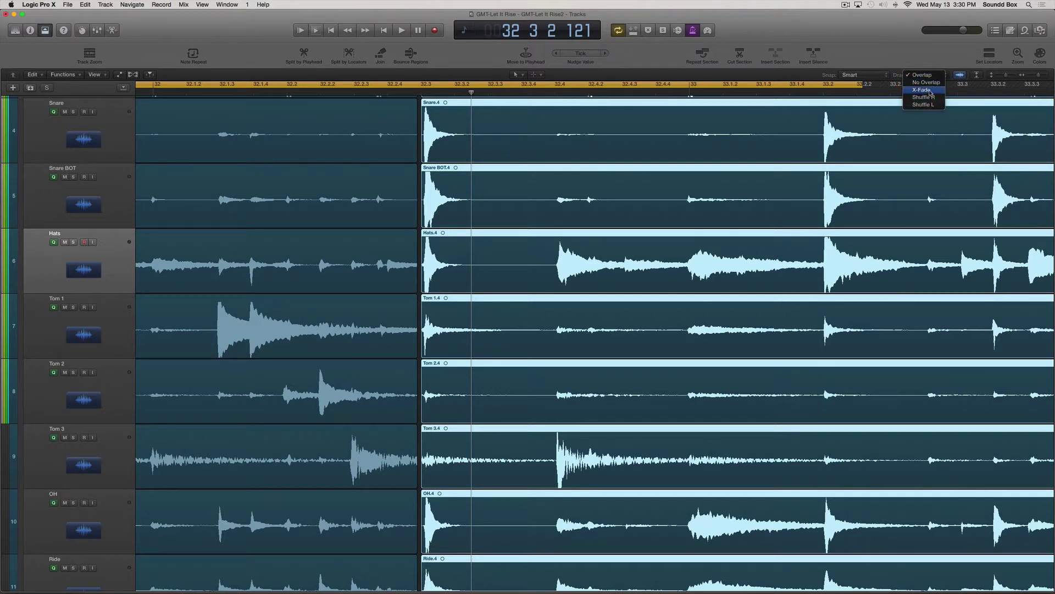
left_click(930, 91)
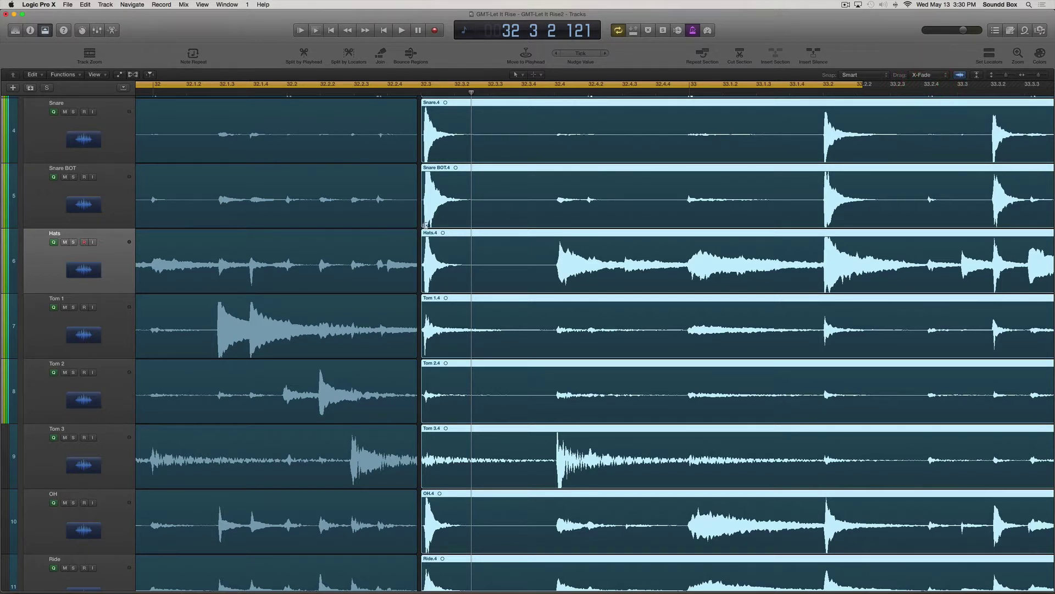
left_click_drag(424, 225, 417, 229)
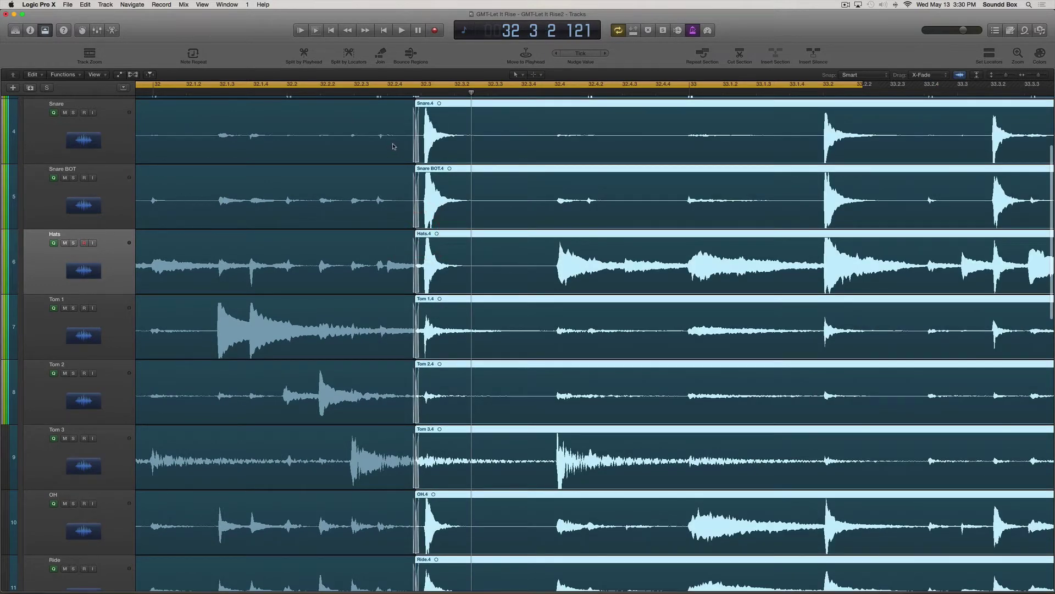
Audition the grouped drums across the crossfaded edit at 32.3, restarting playback from shortly before bar 32.
double_click(291, 96)
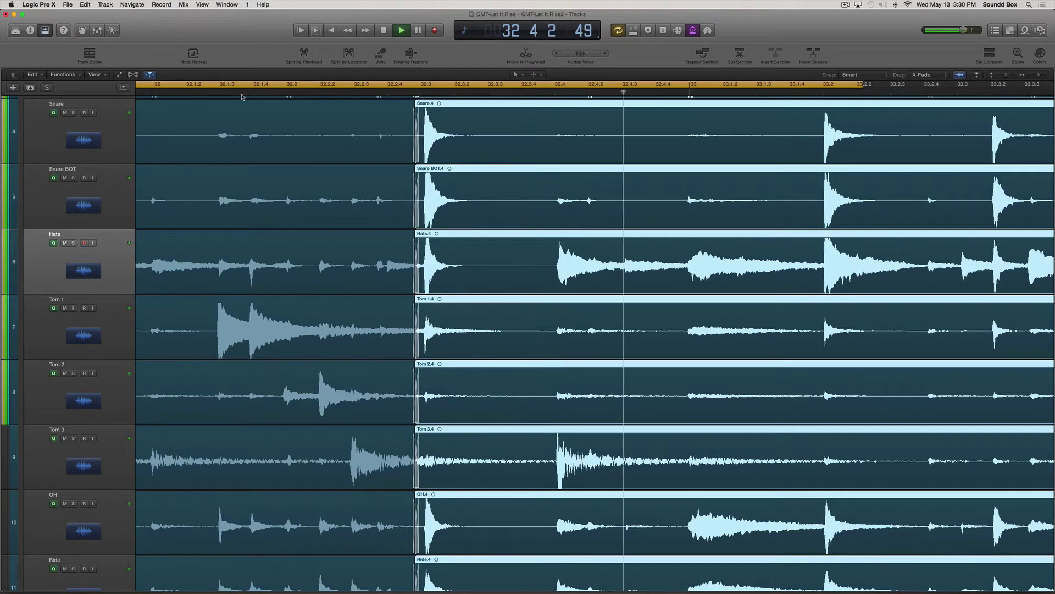
left_click(241, 97)
key("space")
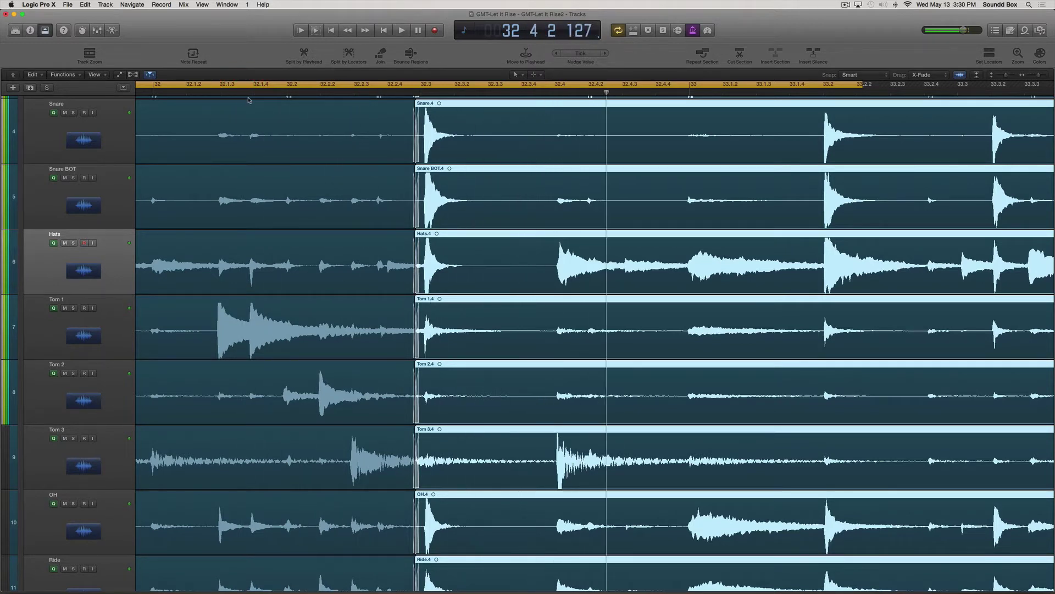
scroll(248, 99, "left", 5)
double_click(245, 95)
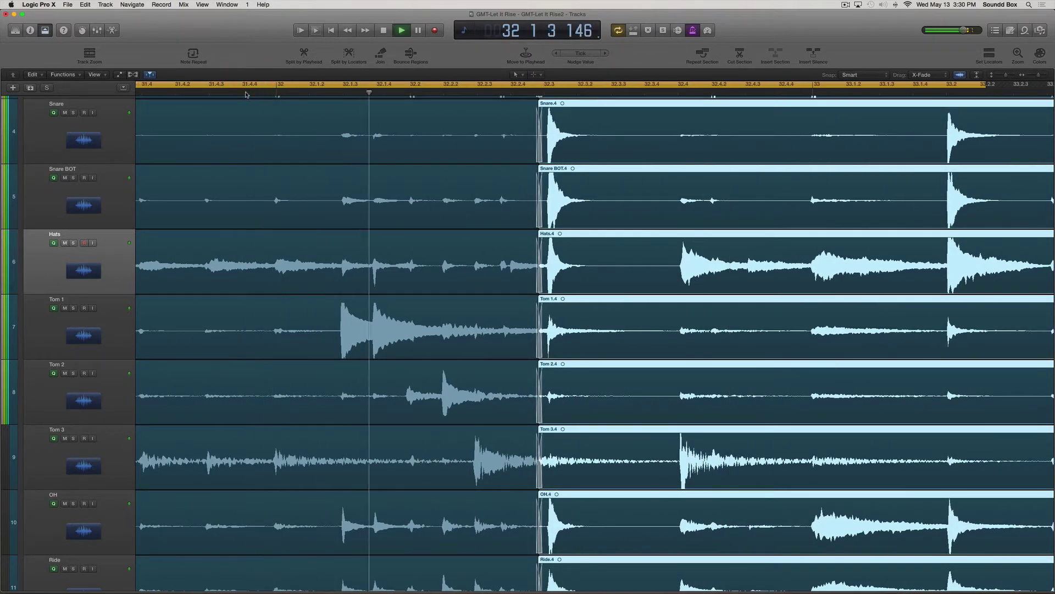
key("space")
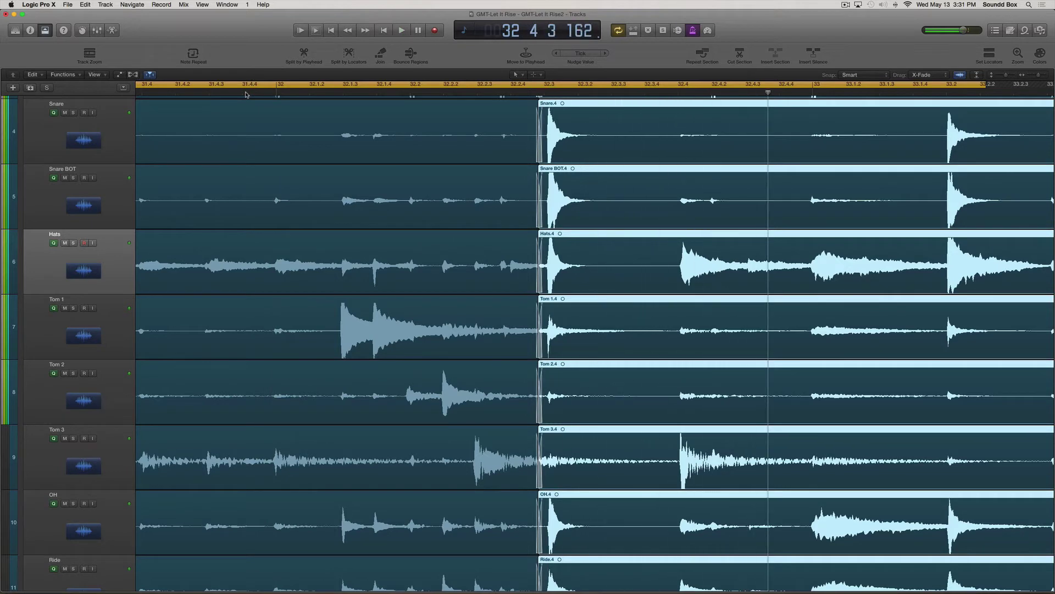
Audition the drums from bar 30 through both crossfaded edits, at bar 31 and at 32.3.
scroll(514, 315, "down", 5)
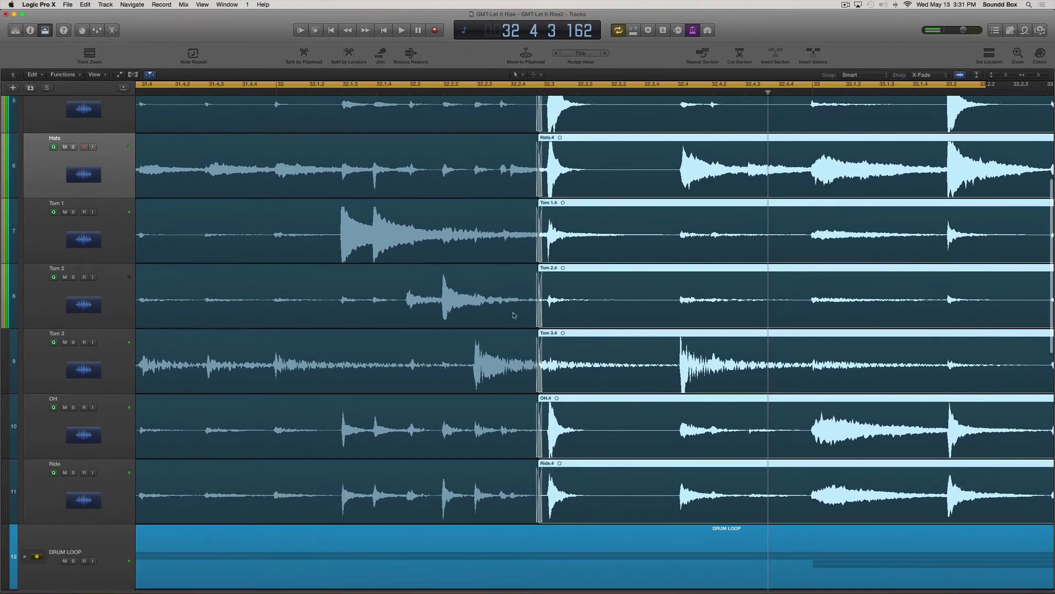
double_click(261, 96)
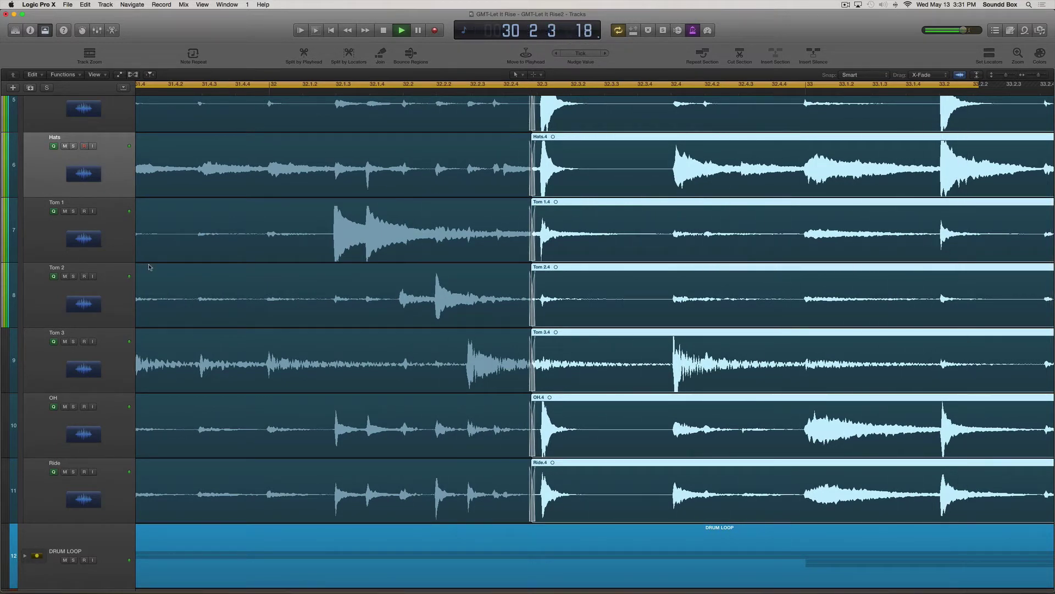
key("super+Left")
key("super+Left")
key("super+Left")
key("super+Left")
key("super+Left")
key("super+Left")
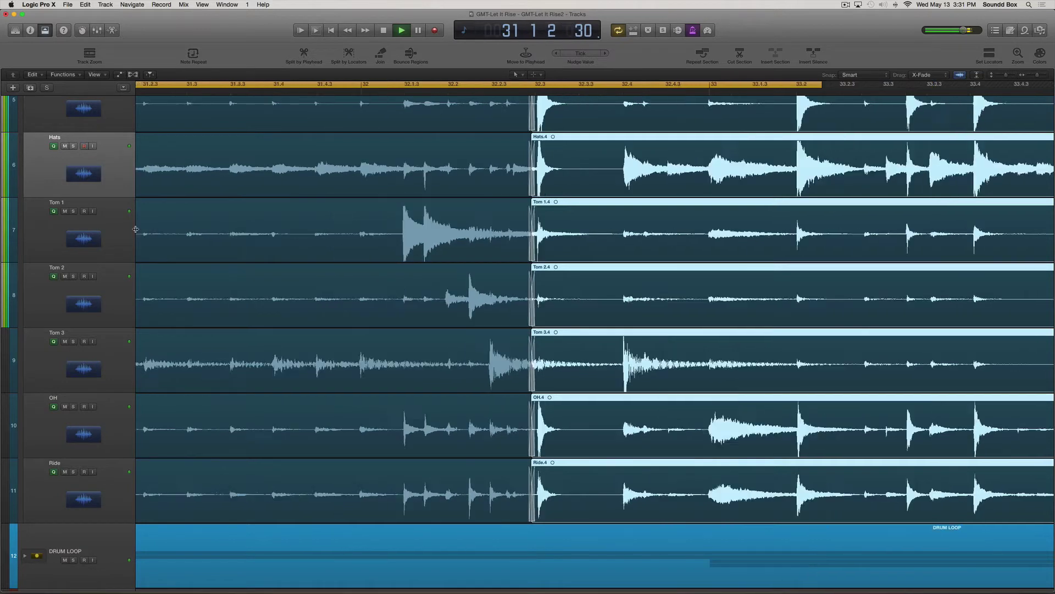
key("super+Up")
key("super+Up")
key("super+Up")
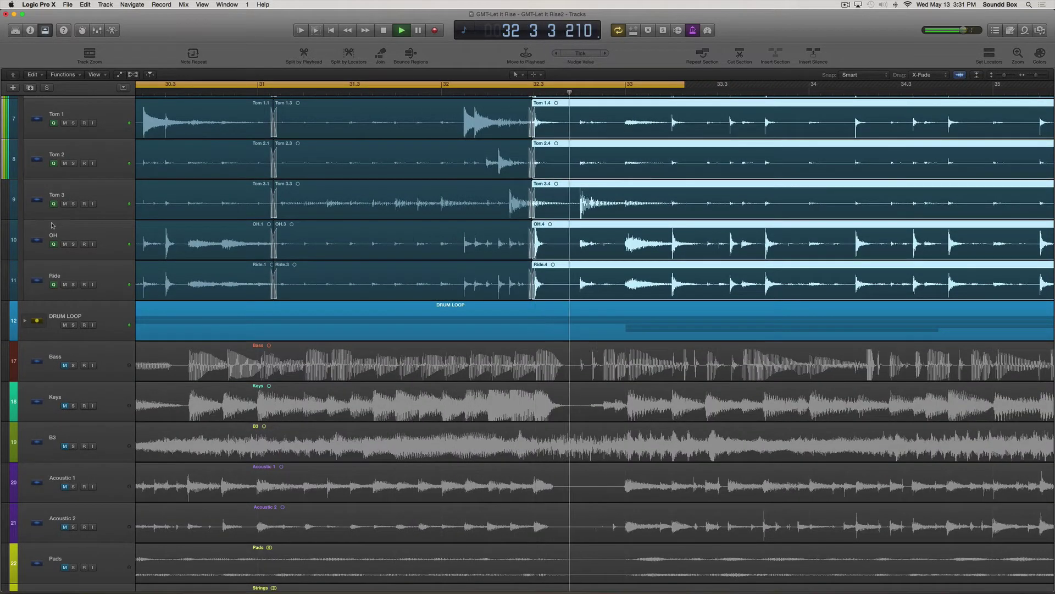
key("space")
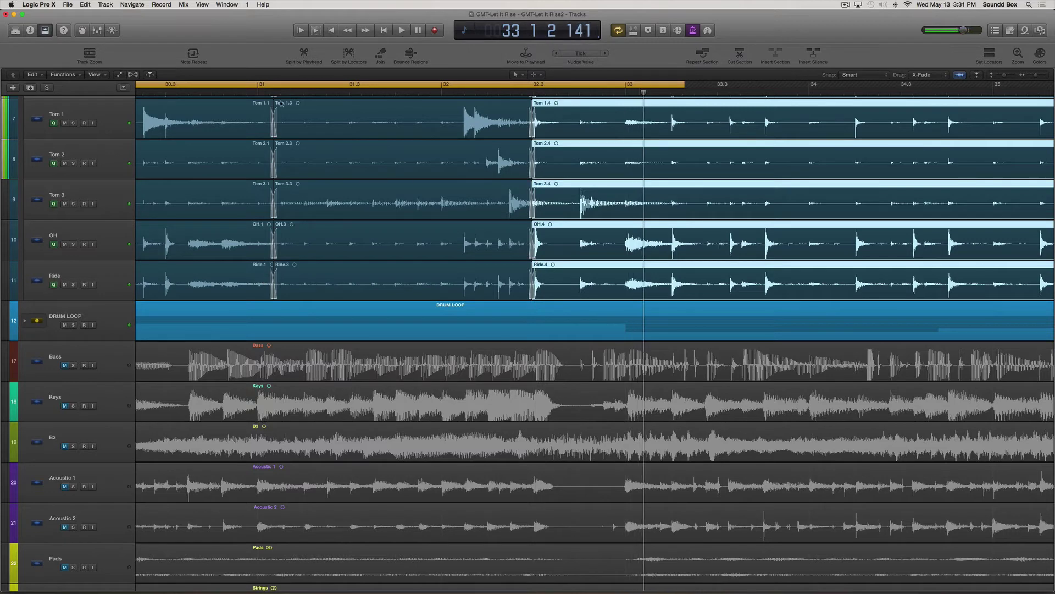
Audition the 32.3 drum edit from bar 32 with cycle mode off and the Bass through VO CUE tracks temporarily unmuted.
left_click(300, 86)
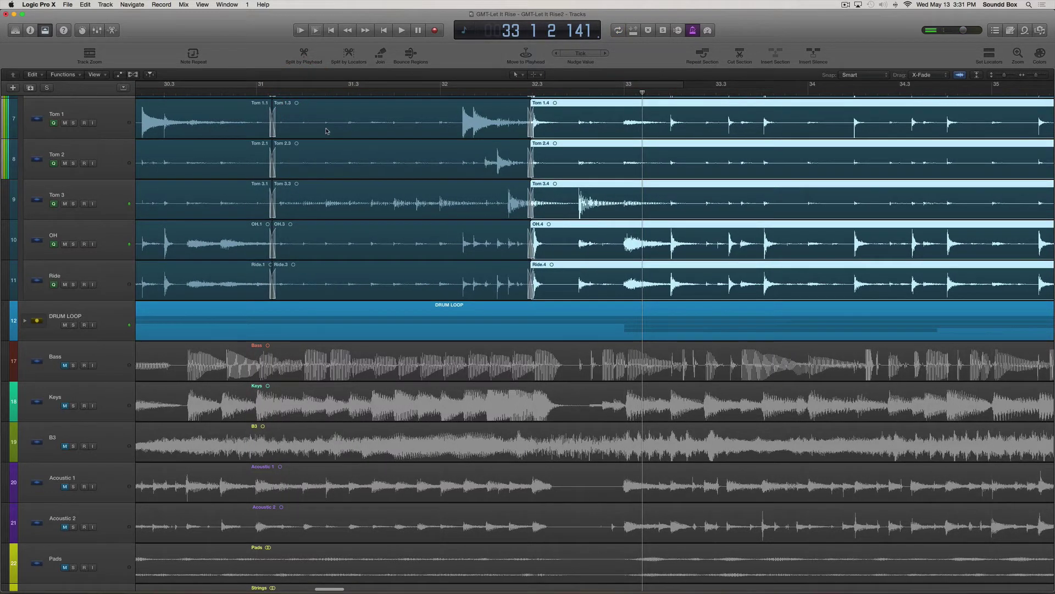
key("super+Left")
key("super+Left")
key("super+Up")
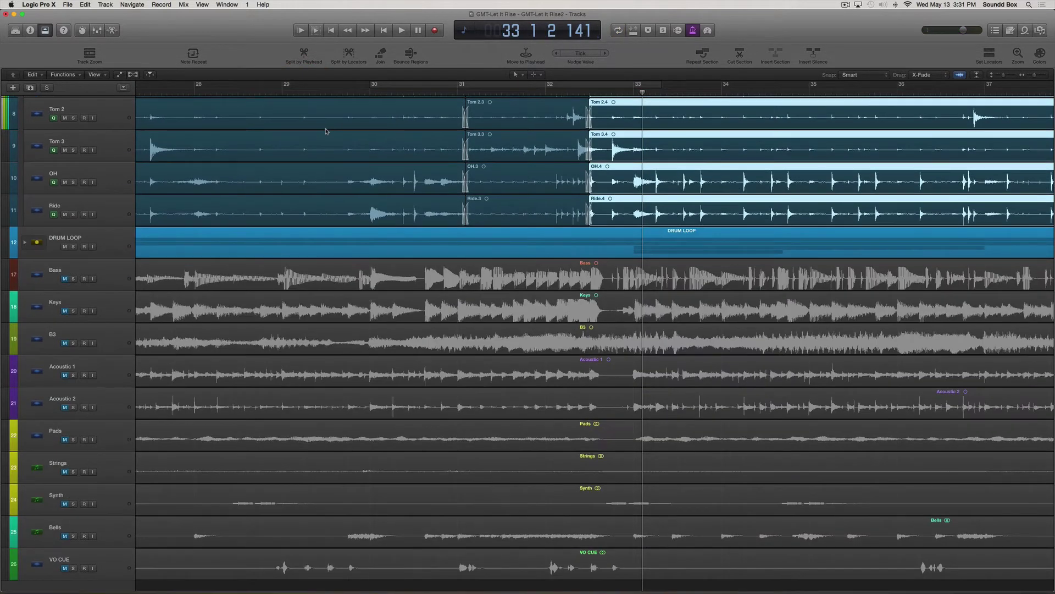
key("super+Up")
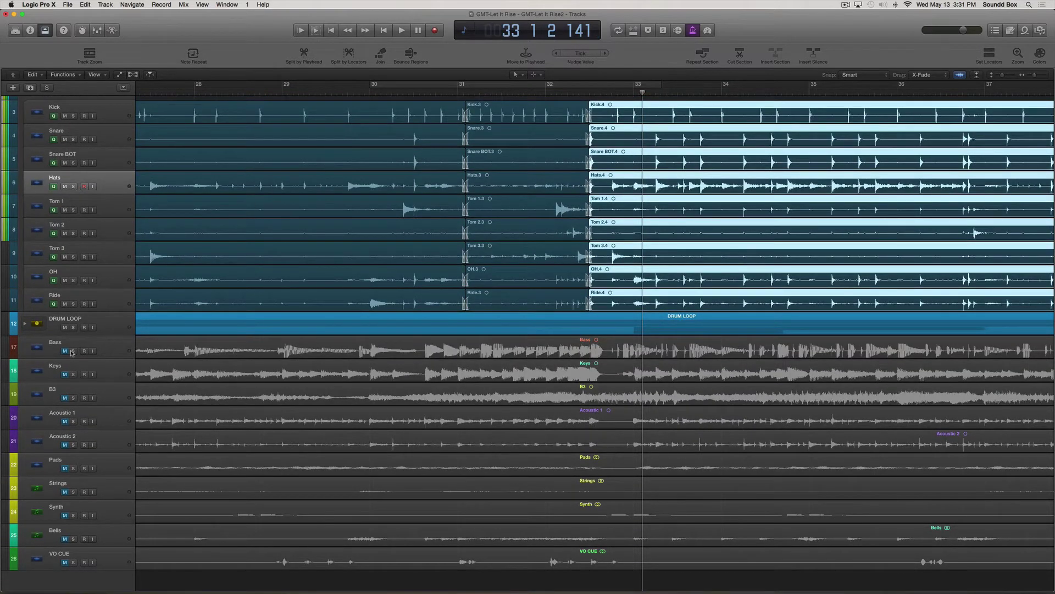
left_click_drag(65, 351, 64, 562)
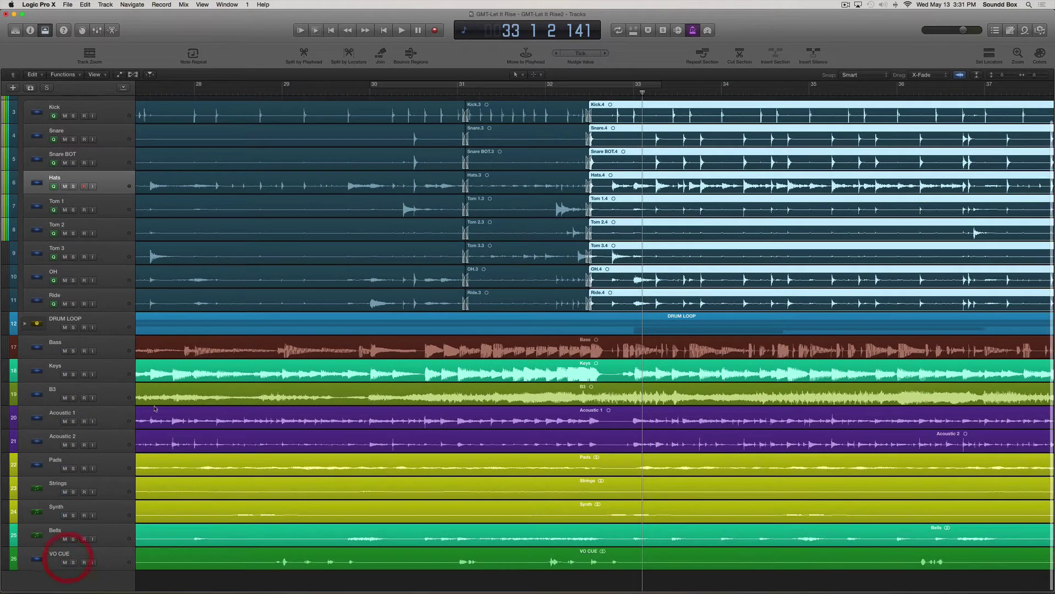
key("space")
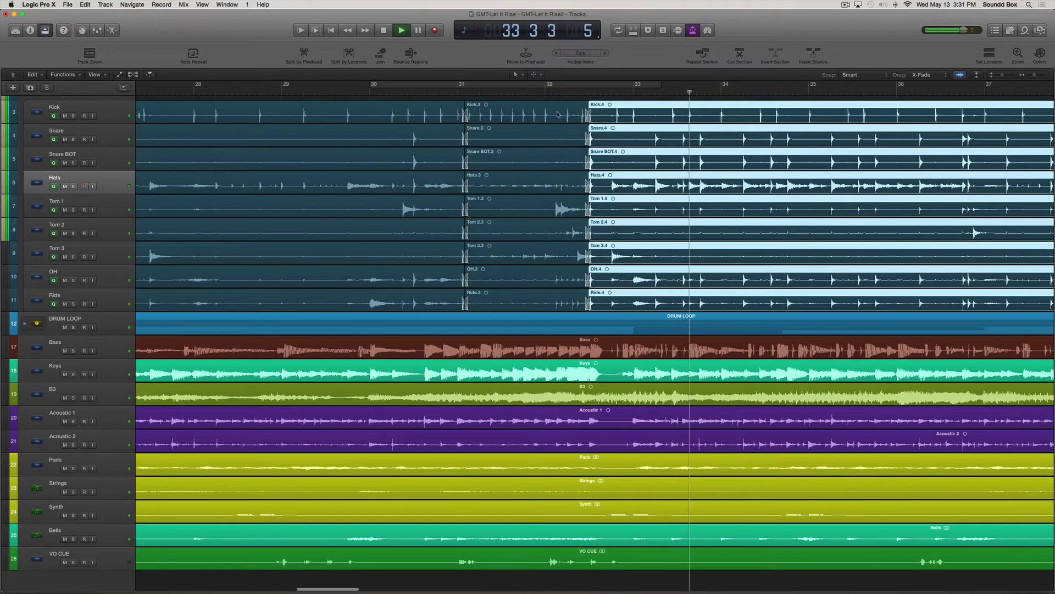
left_click(549, 92)
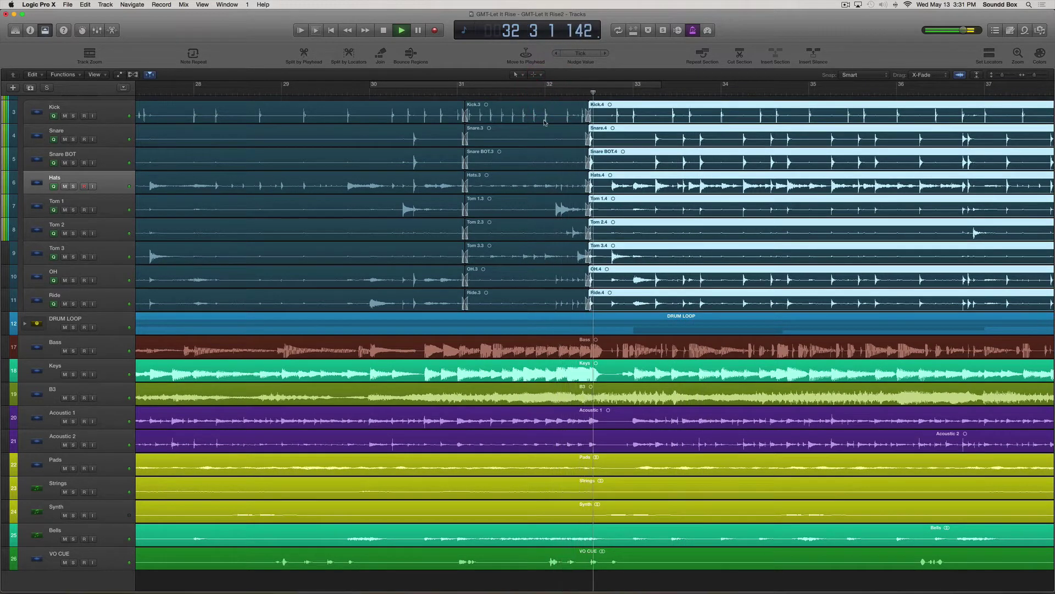
key("space")
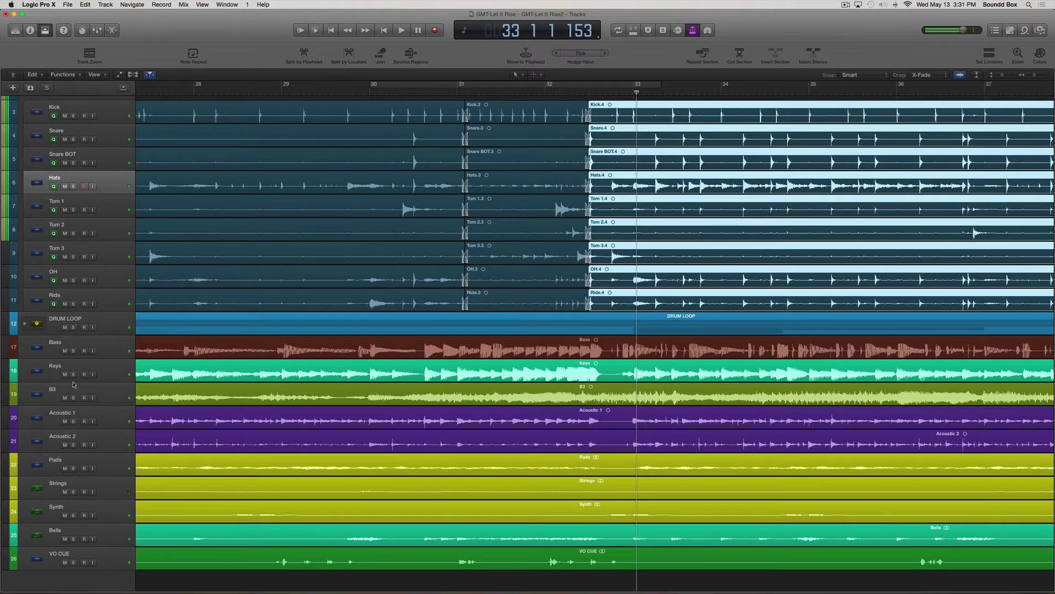
left_click_drag(65, 350, 61, 560)
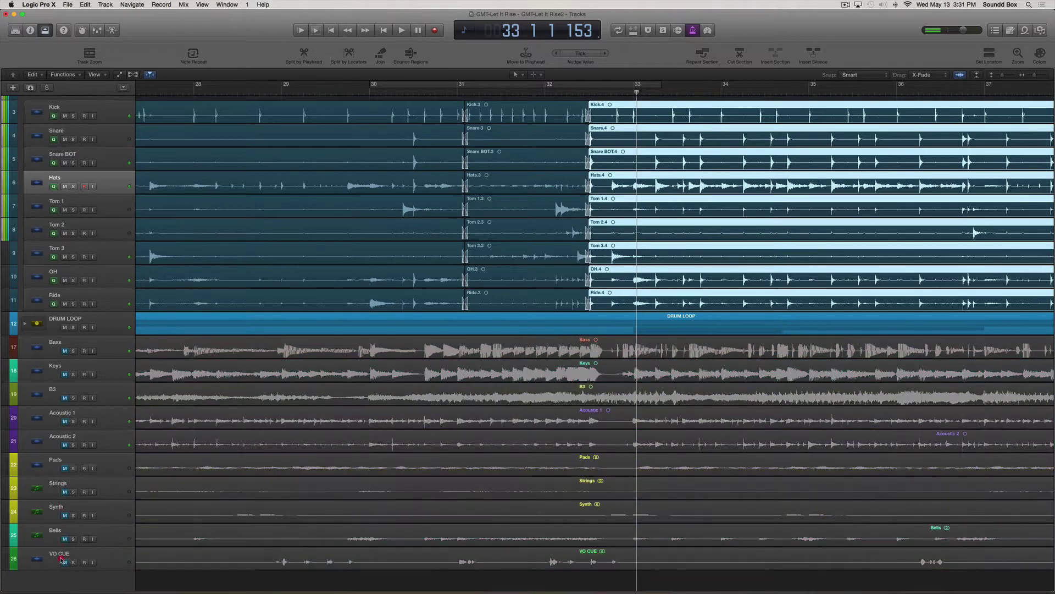
Examine the crossfades just before 32.3 up close across all the drum tracks, from Kick to Ride.
key("super+Right")
key("super+Right")
key("super+Right")
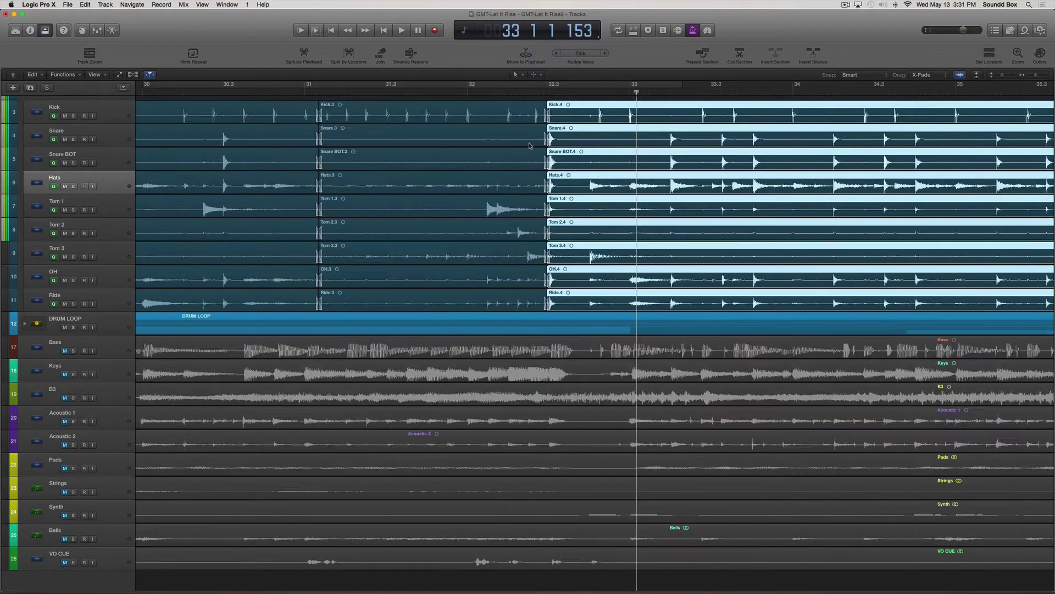
key("super+Down")
key("super+Down")
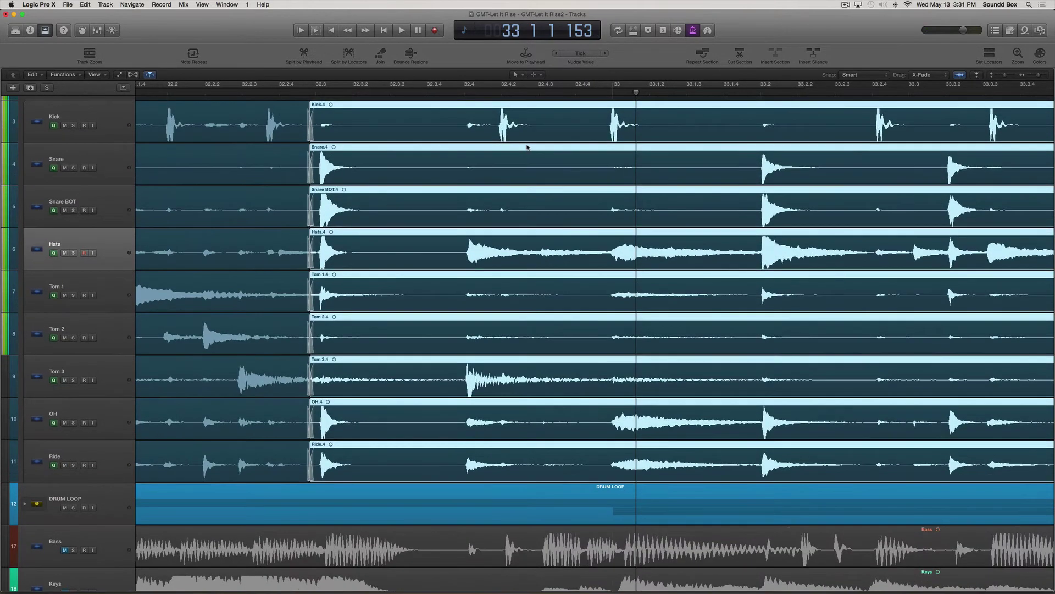
key("super+Right")
key("super+Right")
key("super+Right")
key("super+Right")
scroll(522, 147, "left", 10)
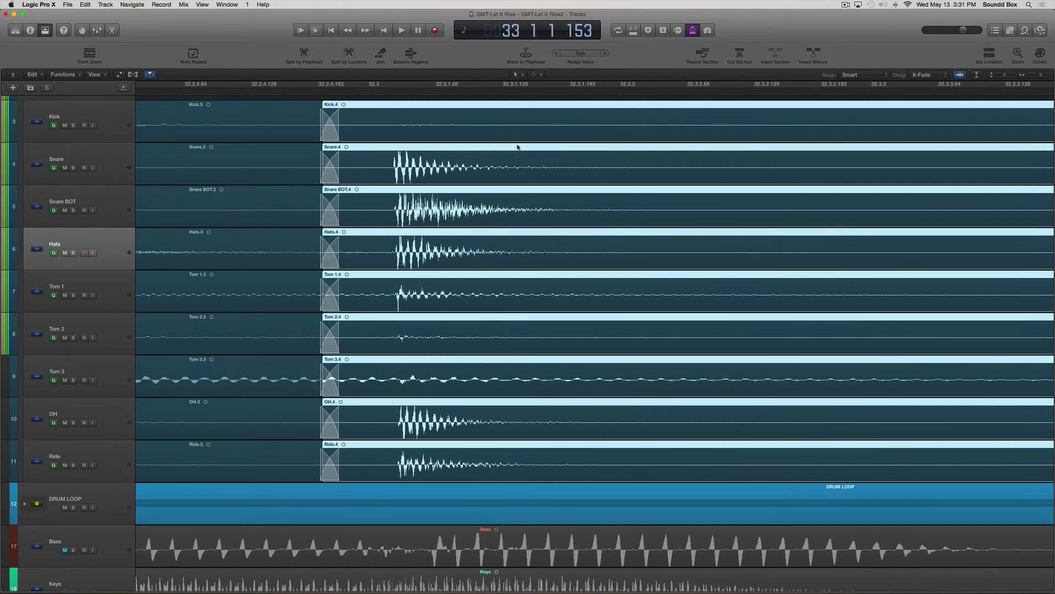
Turn cycle mode on and audition the drum fill leading up to the 32.3 edit.
key("c")
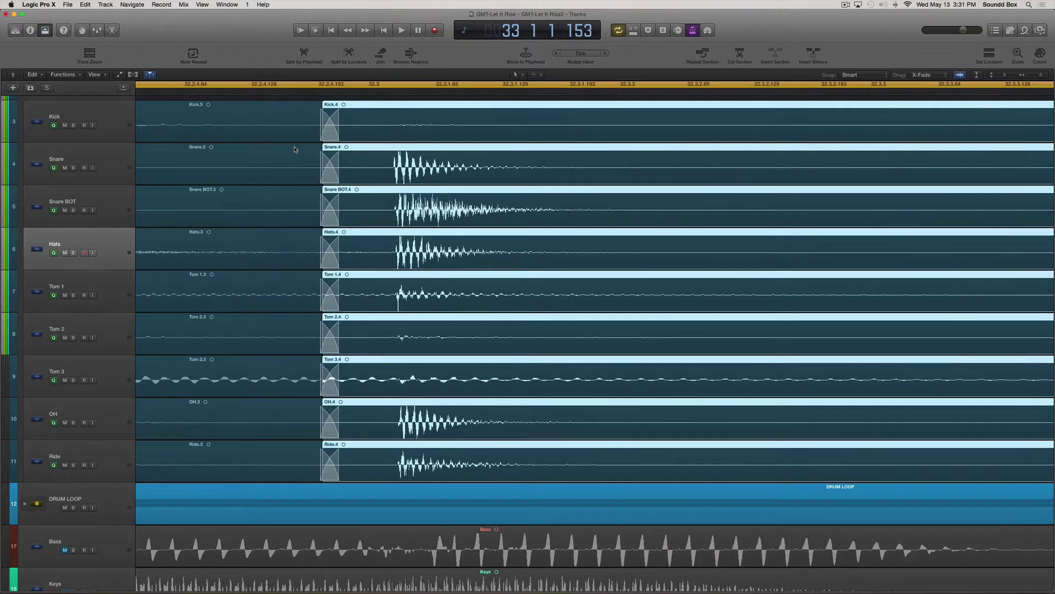
key("space")
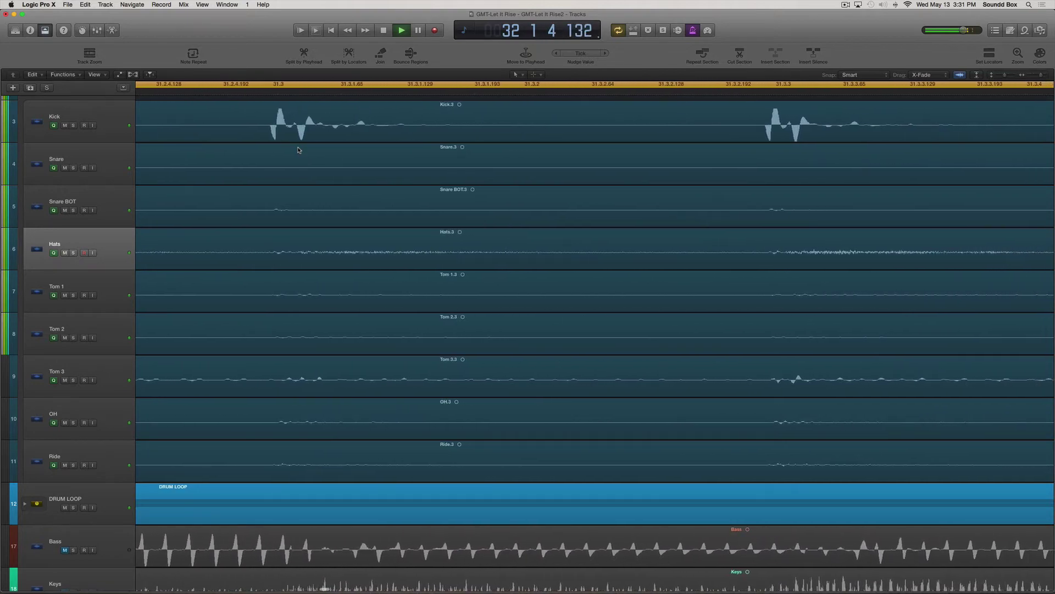
key("space")
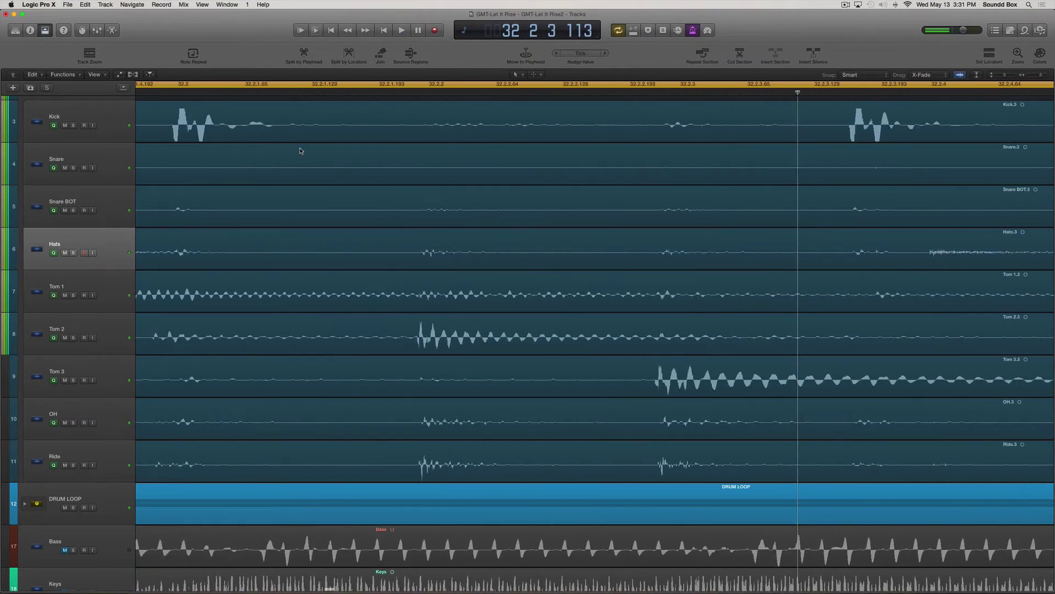
Examine the crossfaded drum edits at bar 31 and 32.3 in the context of the whole arrangement.
key("super+Left")
key("super+Left")
key("super+Left")
key("super+Left")
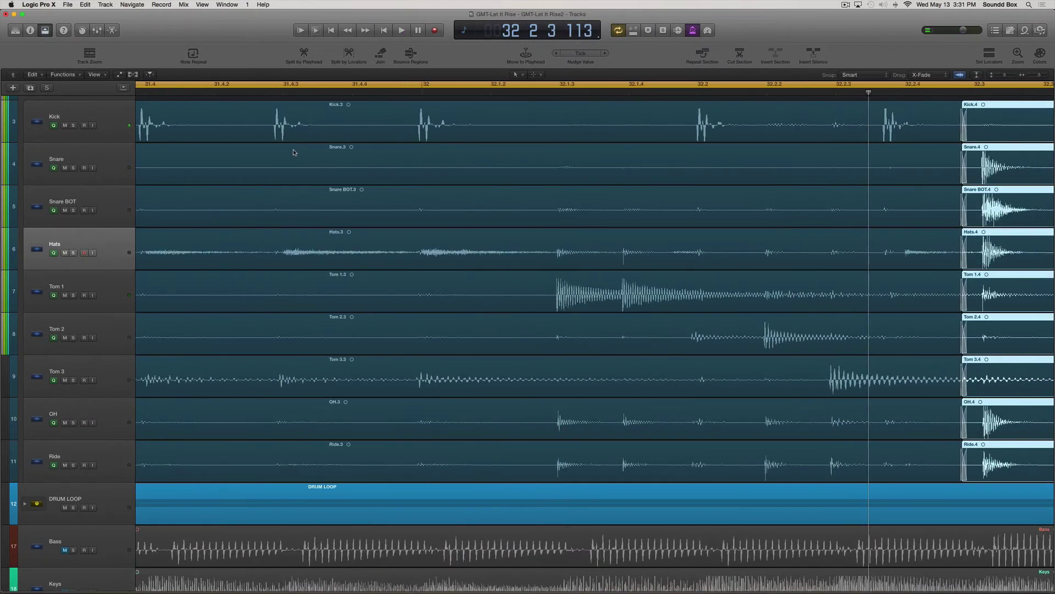
key("super+Left")
scroll(297, 154, "right", 10)
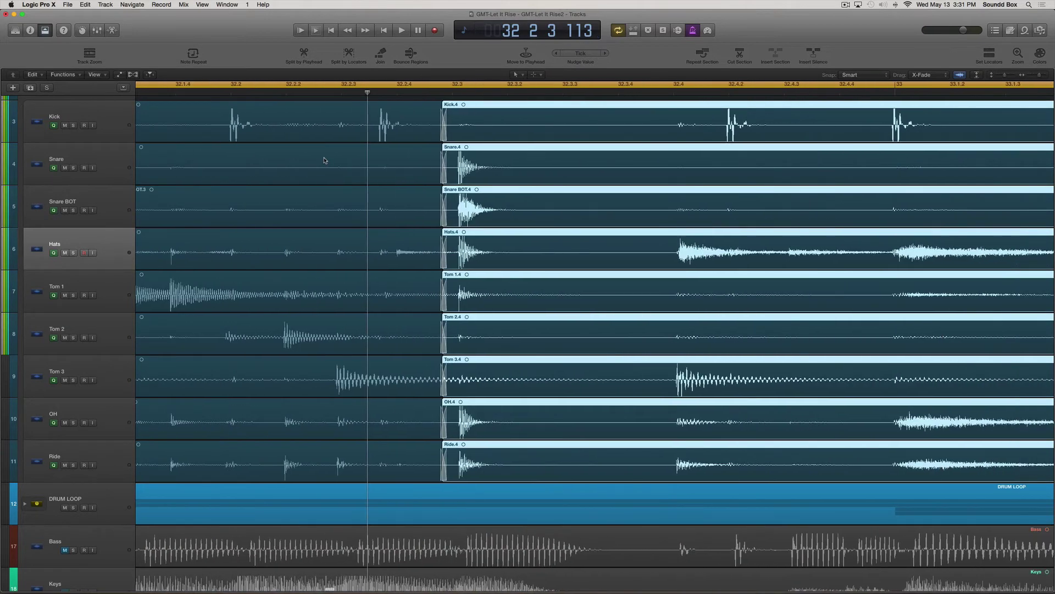
scroll(324, 160, "left", 5)
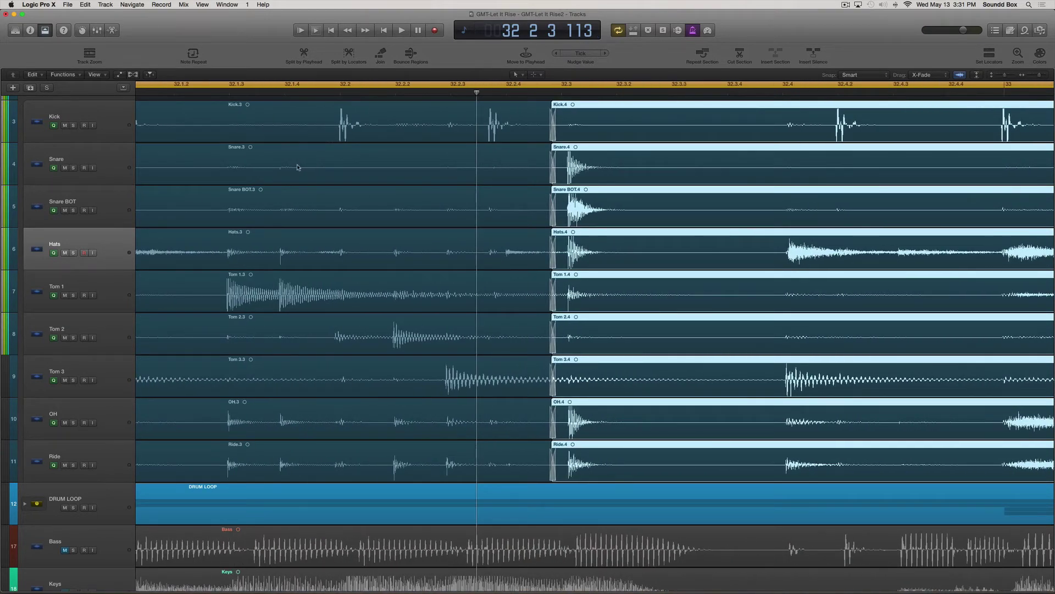
key("super+Left")
key("super+Left")
key("super+Left")
key("super+Left")
key("super+Left")
key("super+Left")
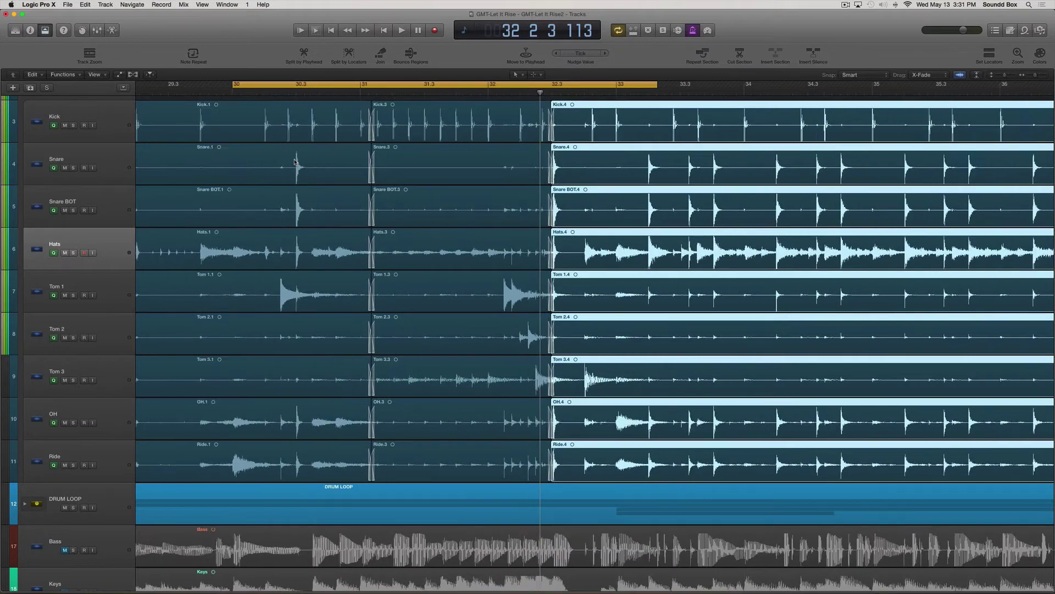
key("super+Left")
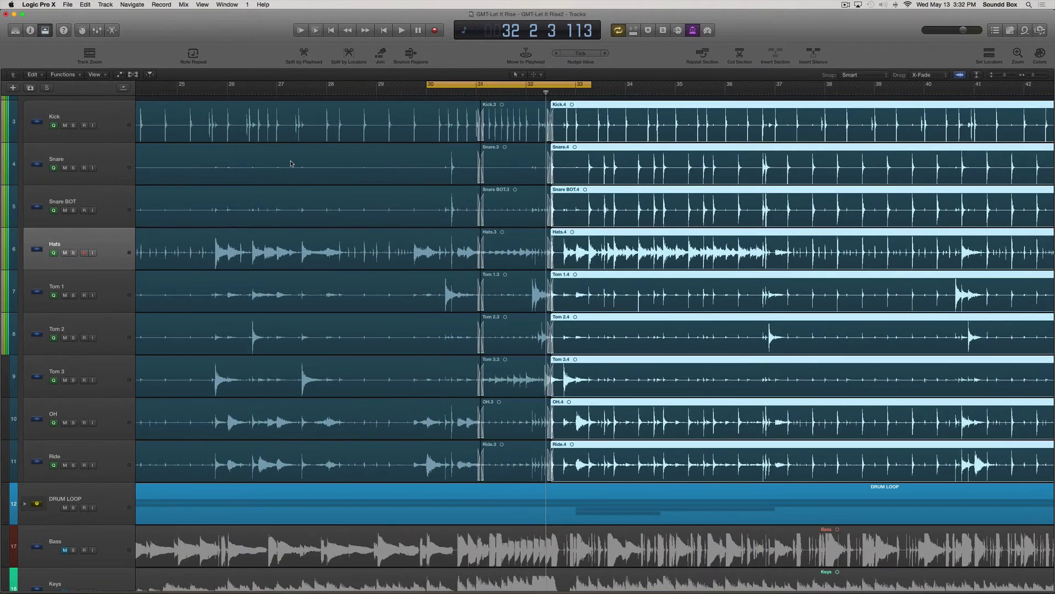
key("super+Up")
key("super+Up")
key("super+Up")
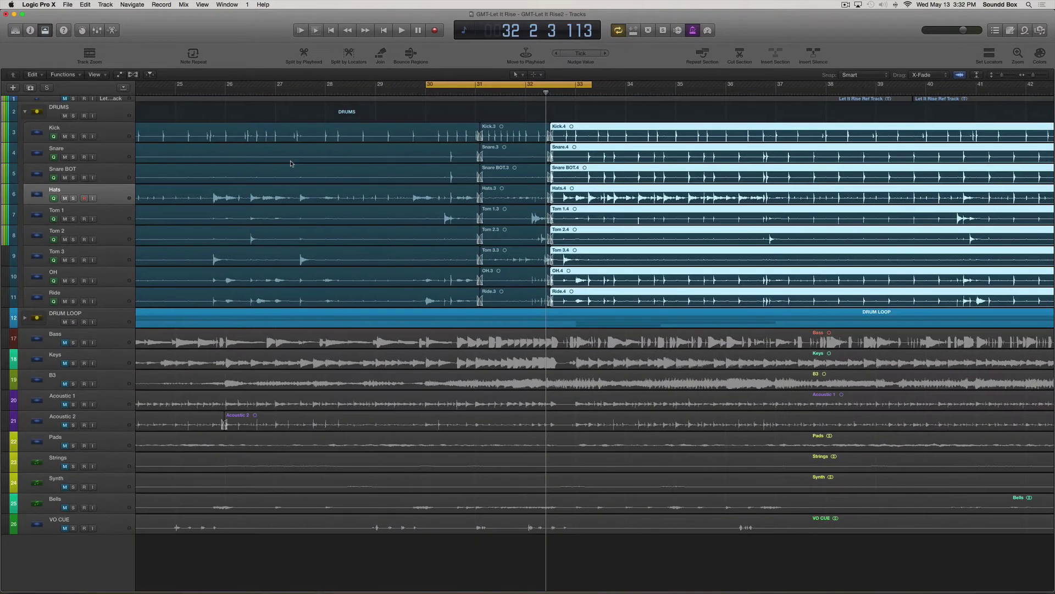
Clear the drum region selection and turn cycle mode off, with the whole arrangement fitted in view.
key("super+Left")
key("super+Left")
key("super+Up")
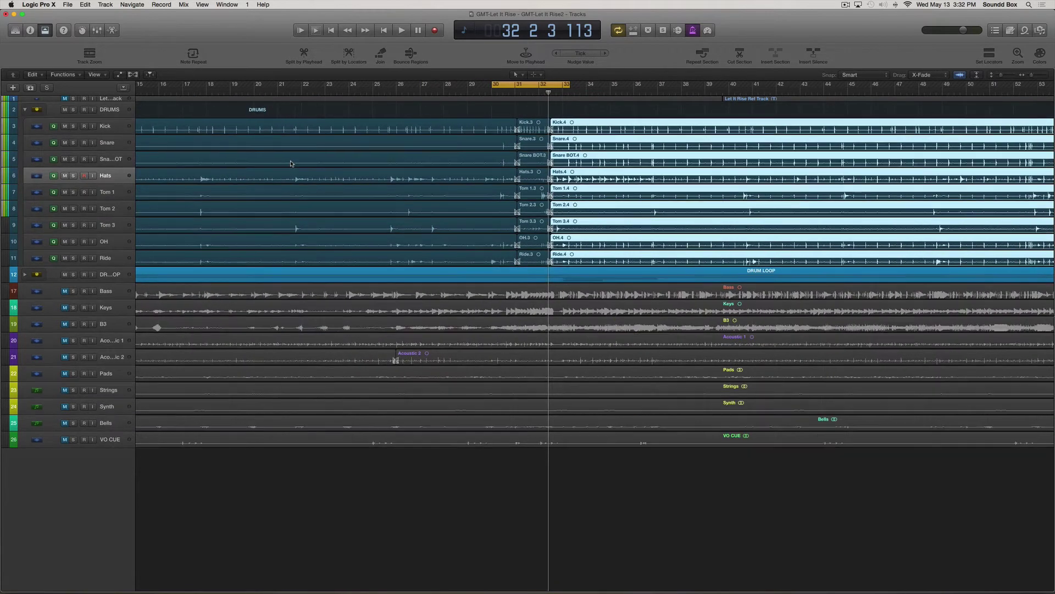
left_click(282, 102)
left_click(512, 88)
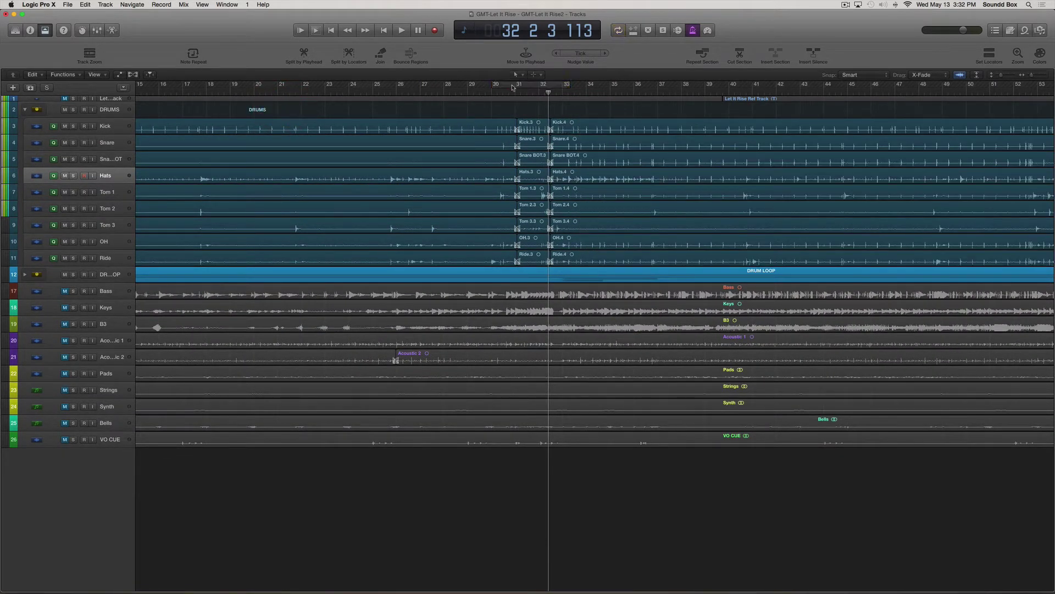
key("z")
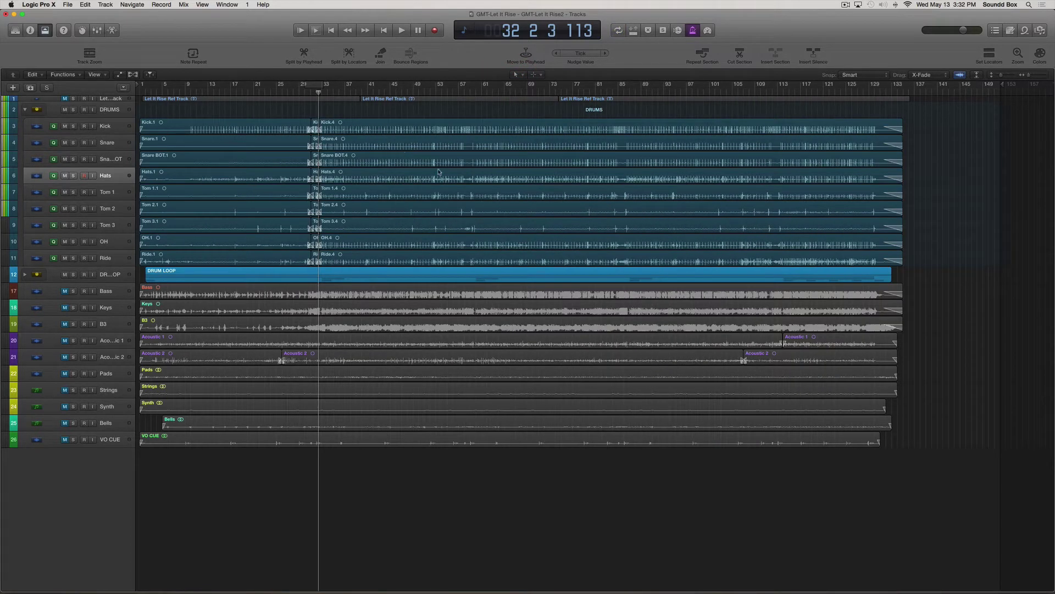
Select every region on the grouped drum tracks, Kick through Ride, and open the mixer.
left_click(416, 129)
left_click(286, 131)
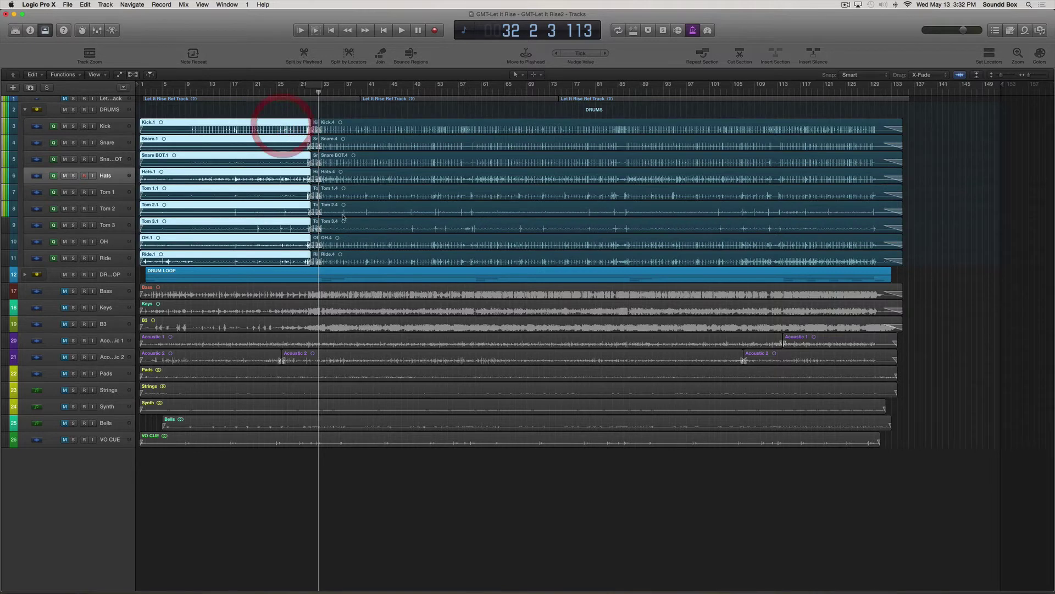
left_click(415, 197)
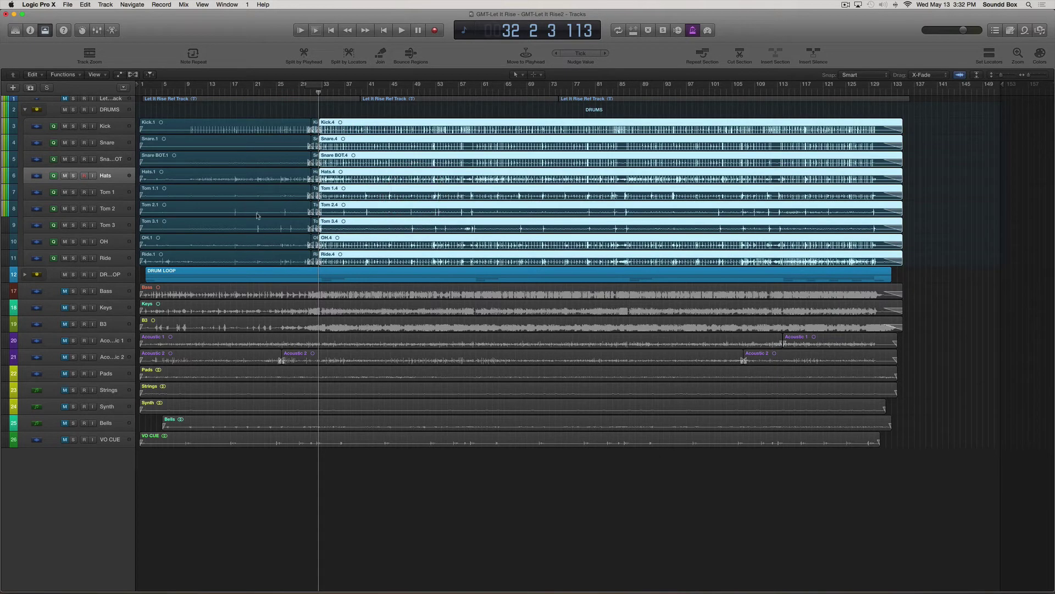
left_click(113, 278)
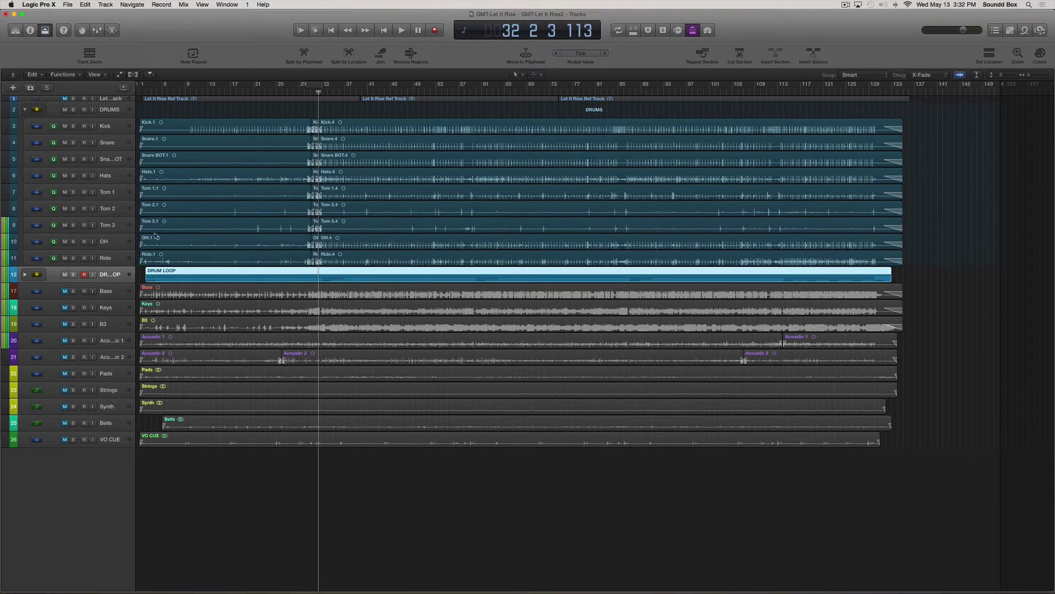
left_click(116, 128)
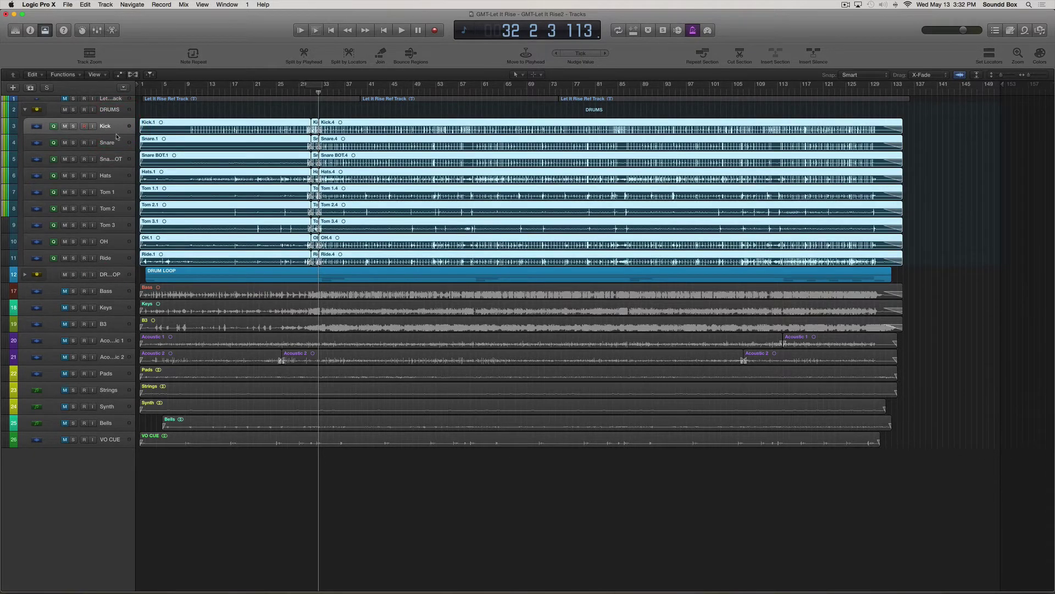
key("x")
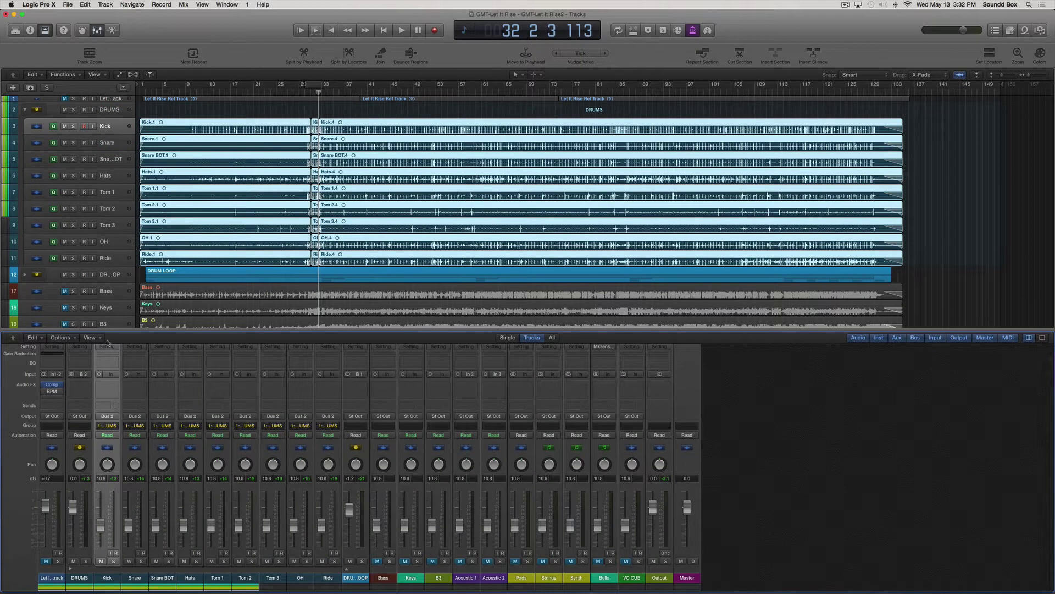
Loop playback over about bars 33 to 57 and raise the grouped drum faders to -10 dB.
key("space")
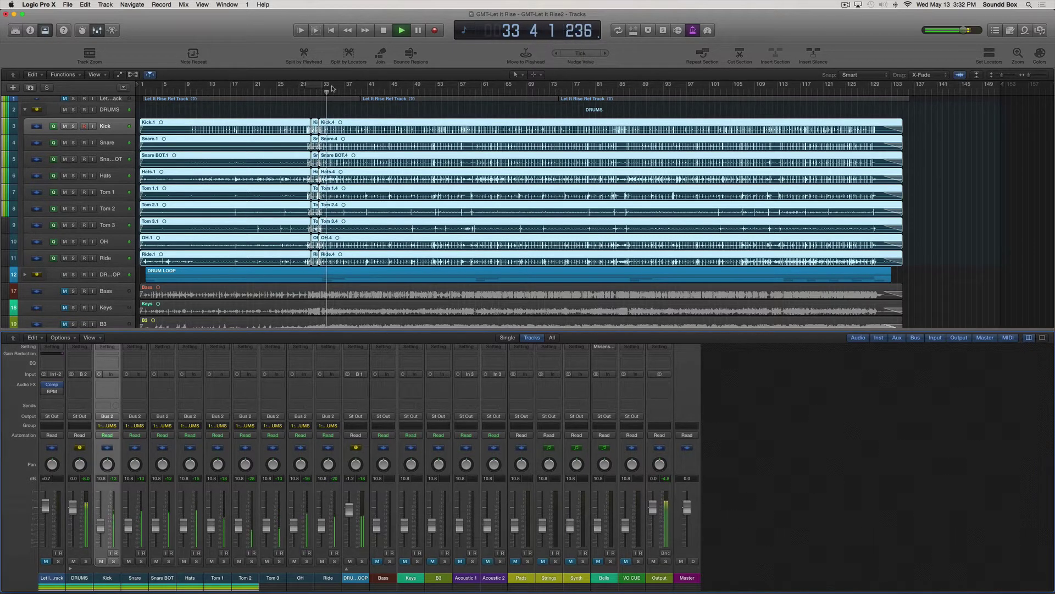
left_click_drag(323, 87, 464, 100)
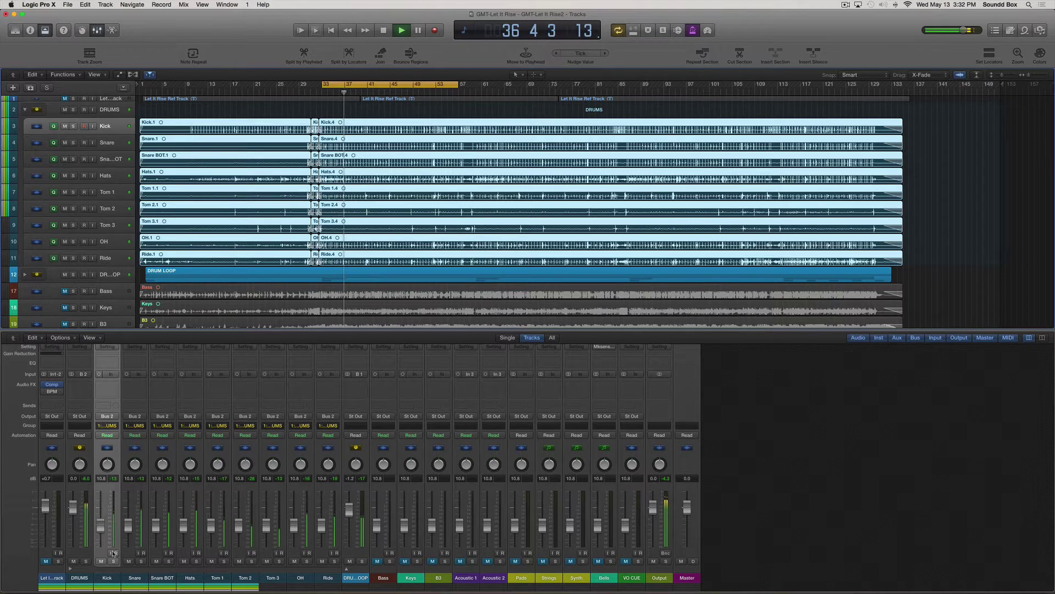
left_click_drag(103, 530, 103, 529)
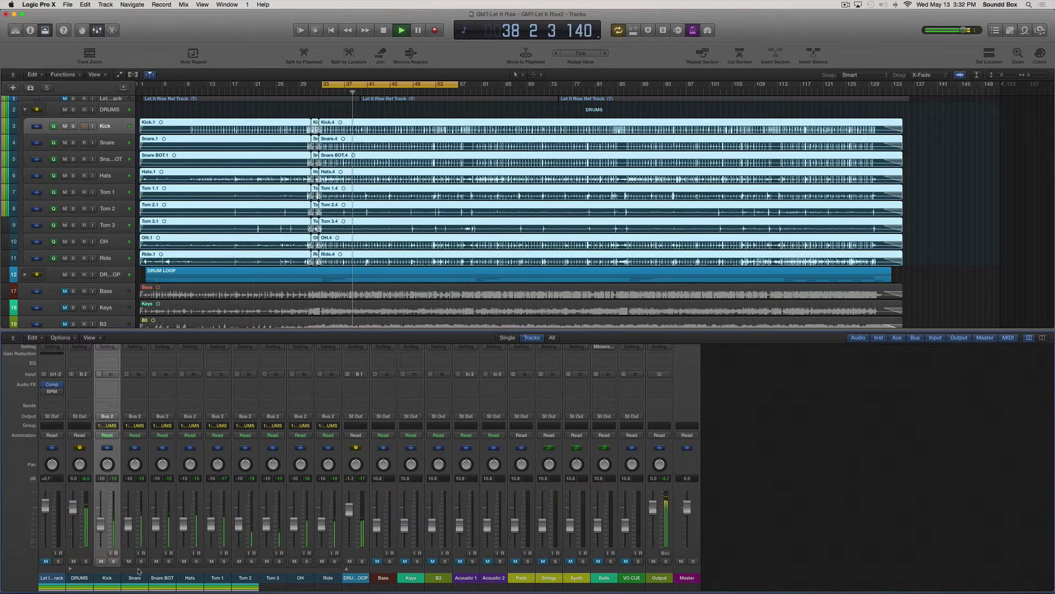
Remove the Kick through Ride channels from the DRUMS group and raise only the Kick fader to -4.6 dB.
left_click_drag(139, 570, 321, 573)
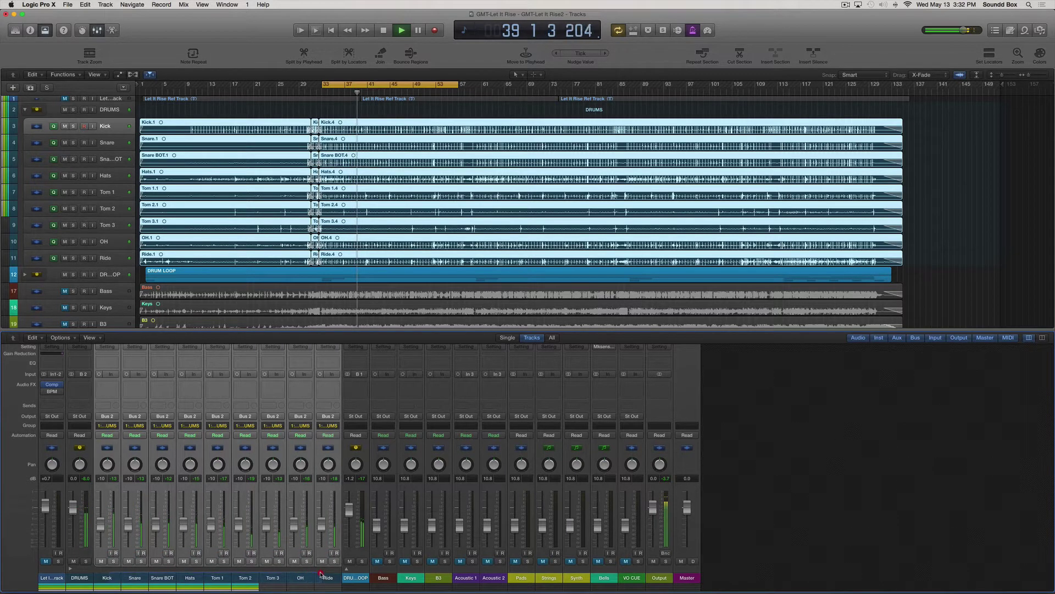
left_click(311, 426)
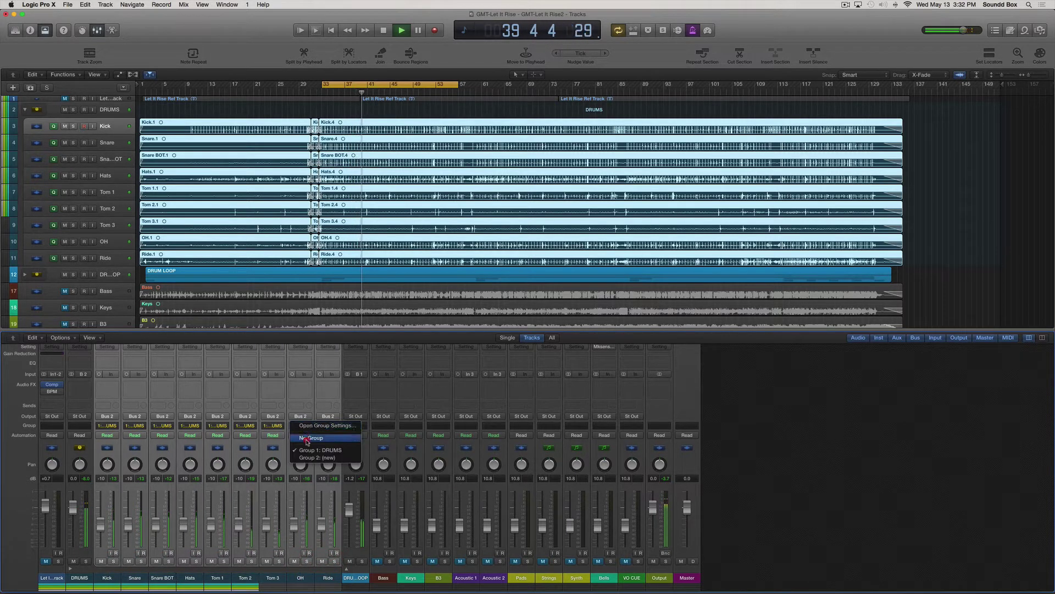
left_click(307, 438)
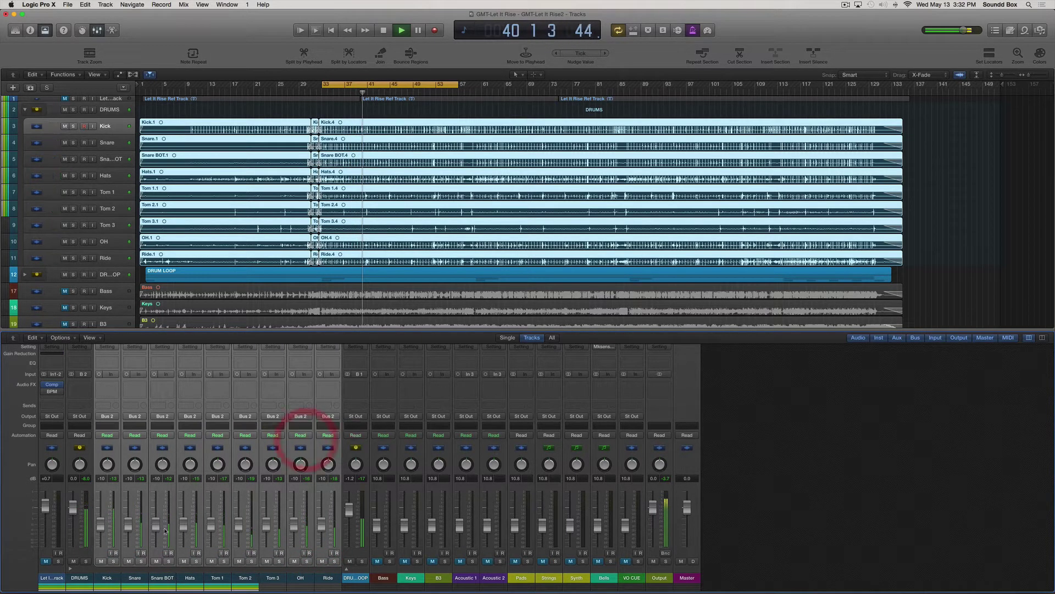
left_click(129, 579)
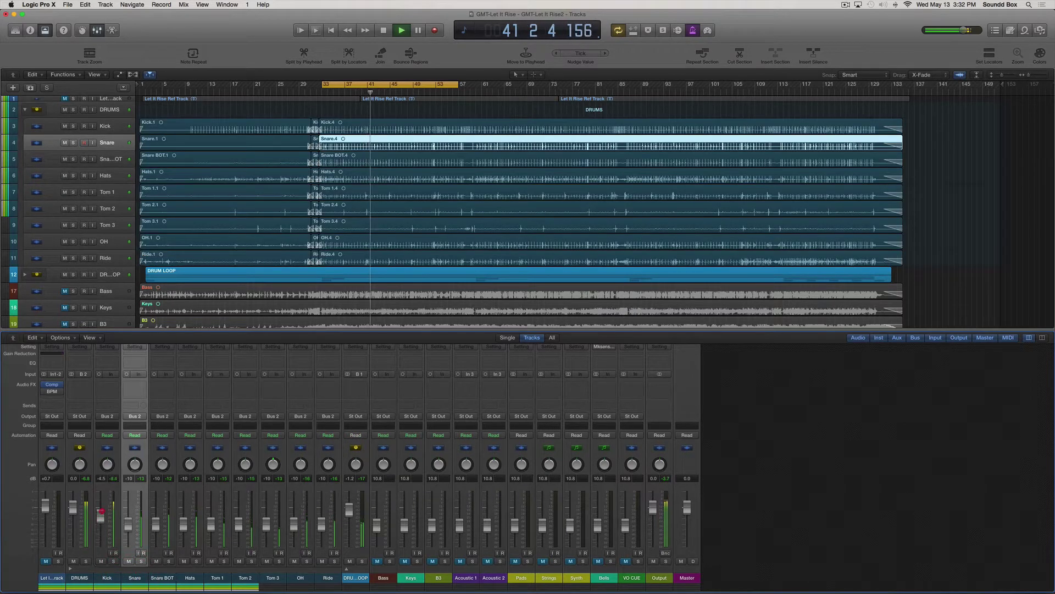
left_click(102, 512)
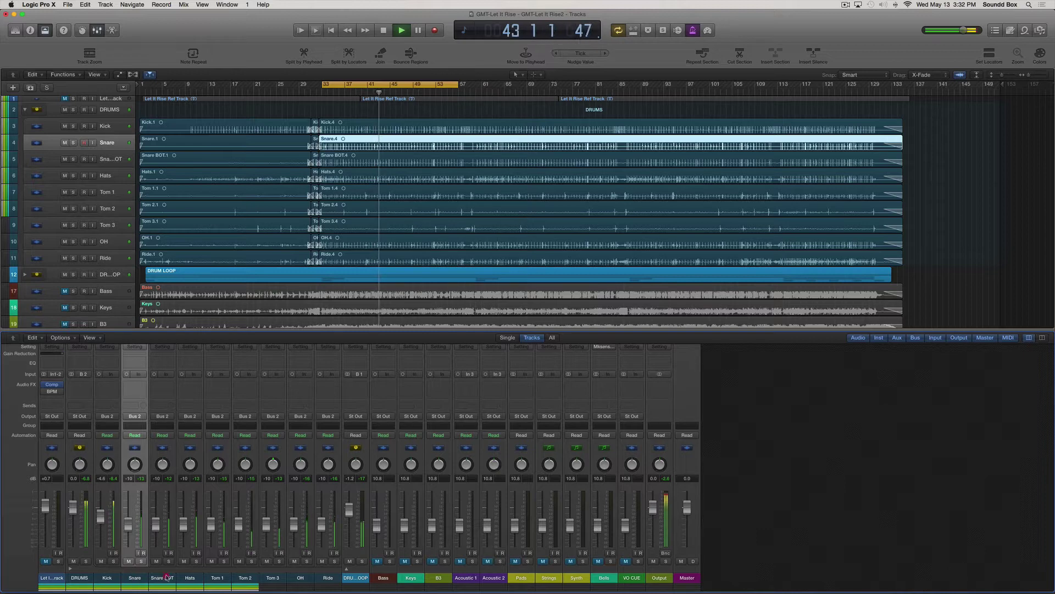
Isolate the Kick by muting Snare through Ride and DRUM LOOP, and raise its fader to -2.8 dB before stopping playback.
left_click_drag(166, 577, 329, 577)
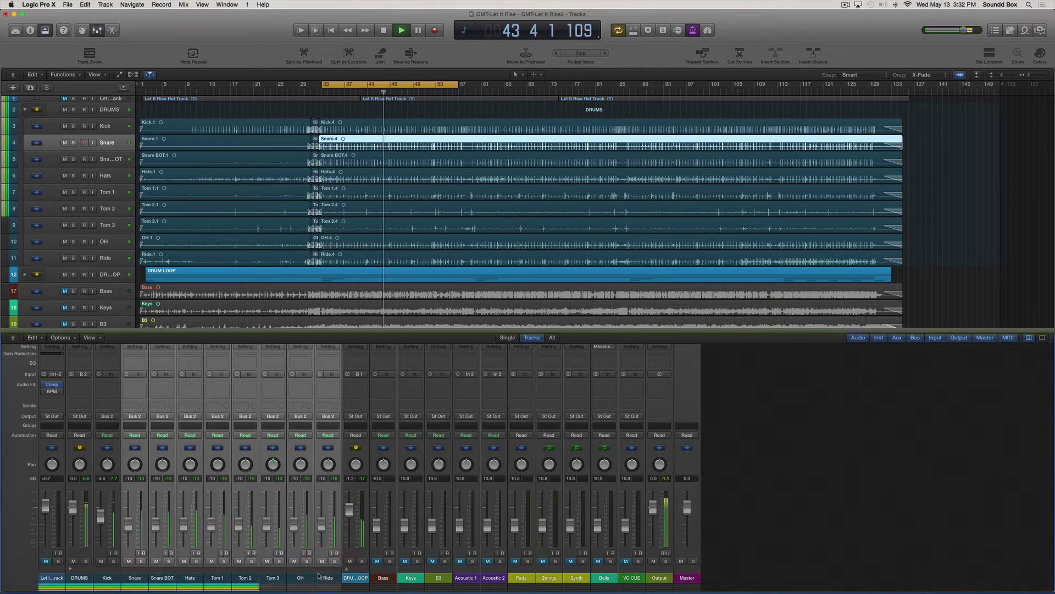
left_click(128, 561)
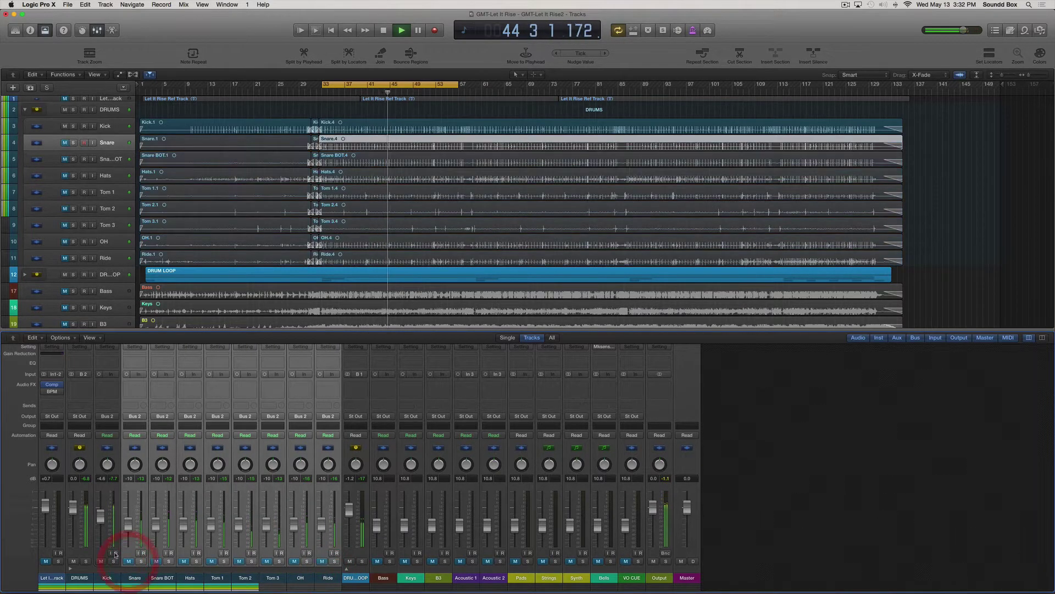
left_click(350, 561)
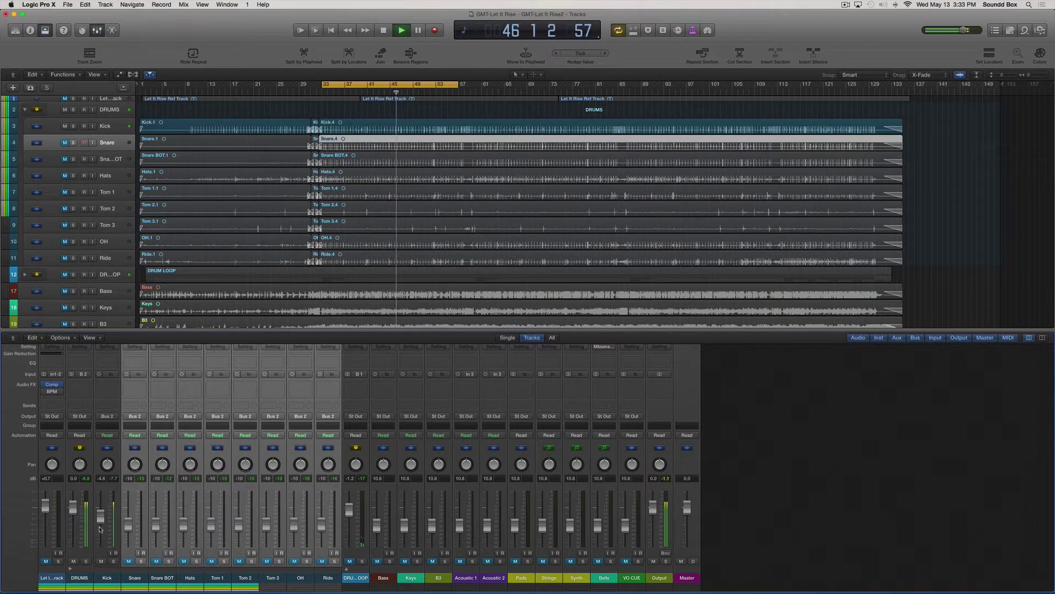
left_click_drag(101, 515, 101, 513)
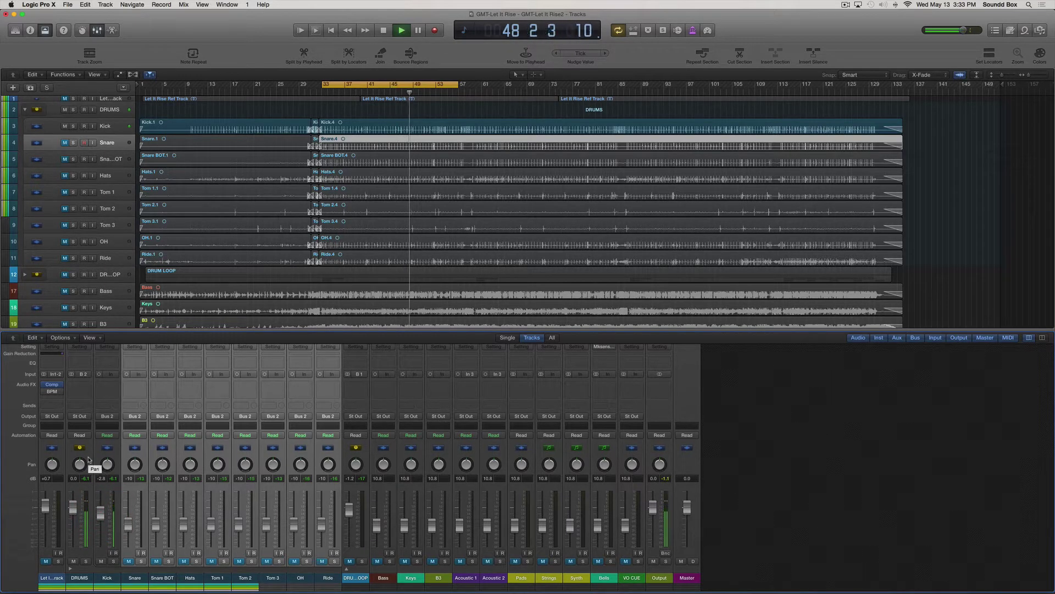
key("space")
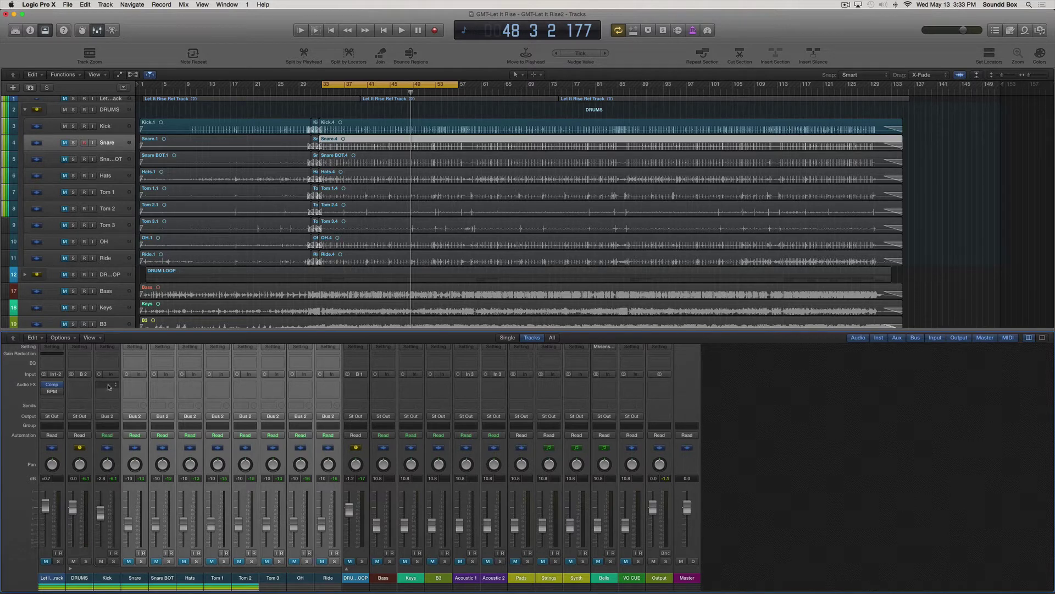
Insert the Waves API-550A (m) equalizer in the Kick channel's first audio effect slot.
left_click(109, 385)
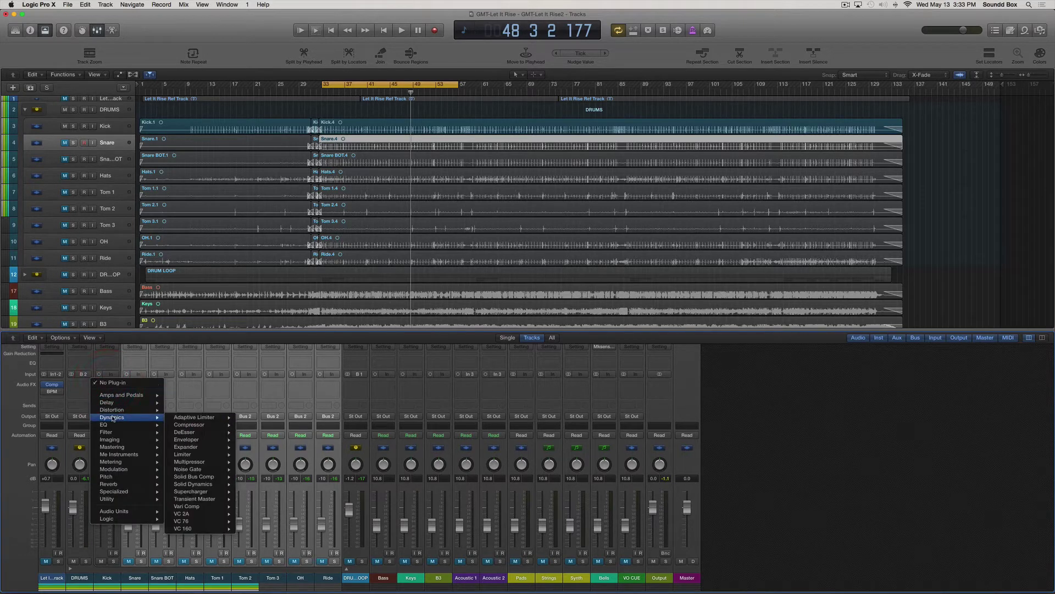
mouse_move(123, 517)
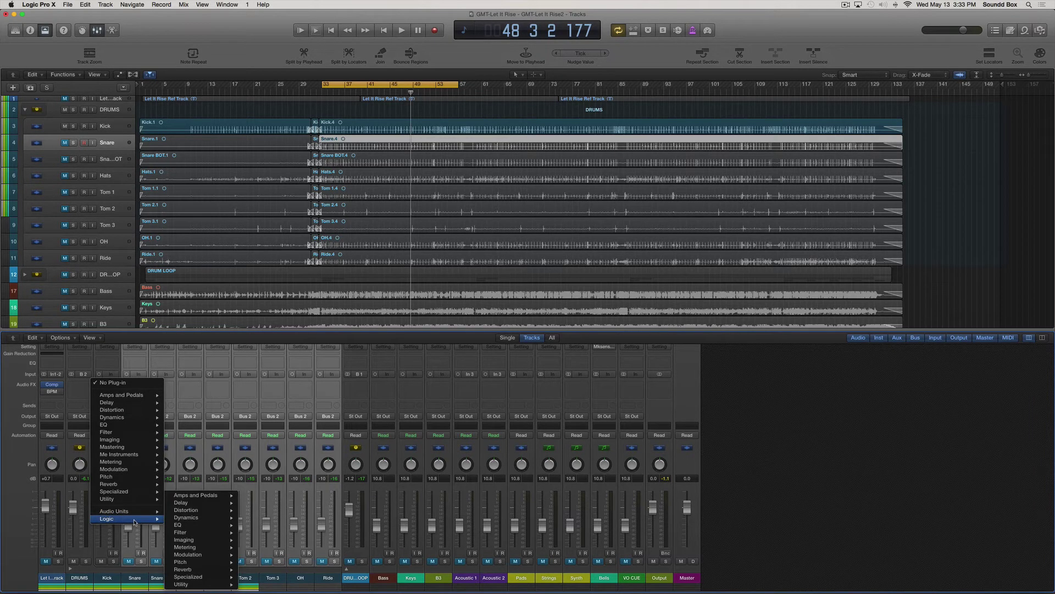
mouse_move(113, 427)
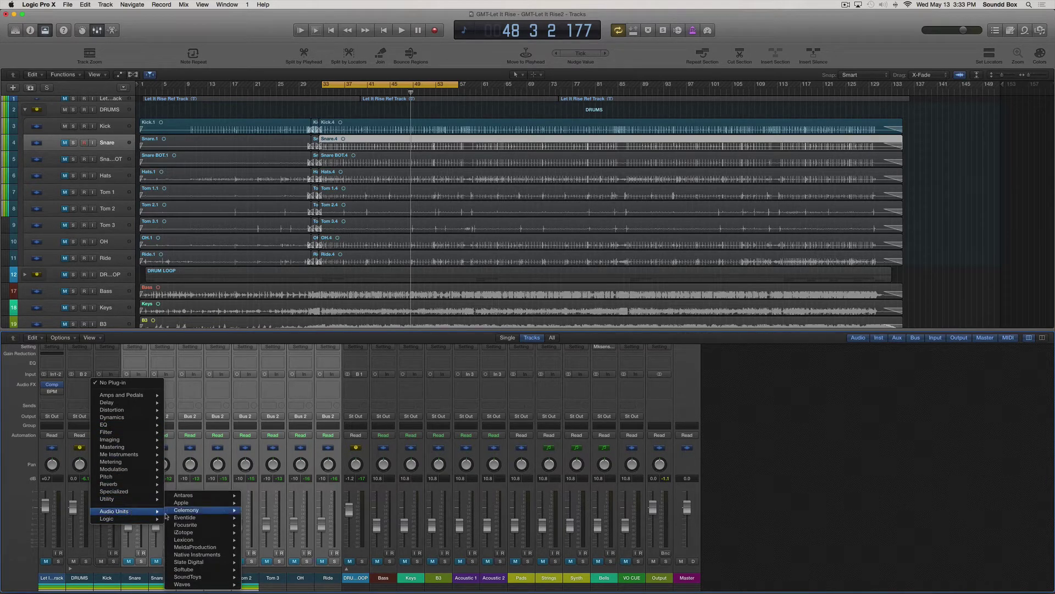
mouse_move(233, 585)
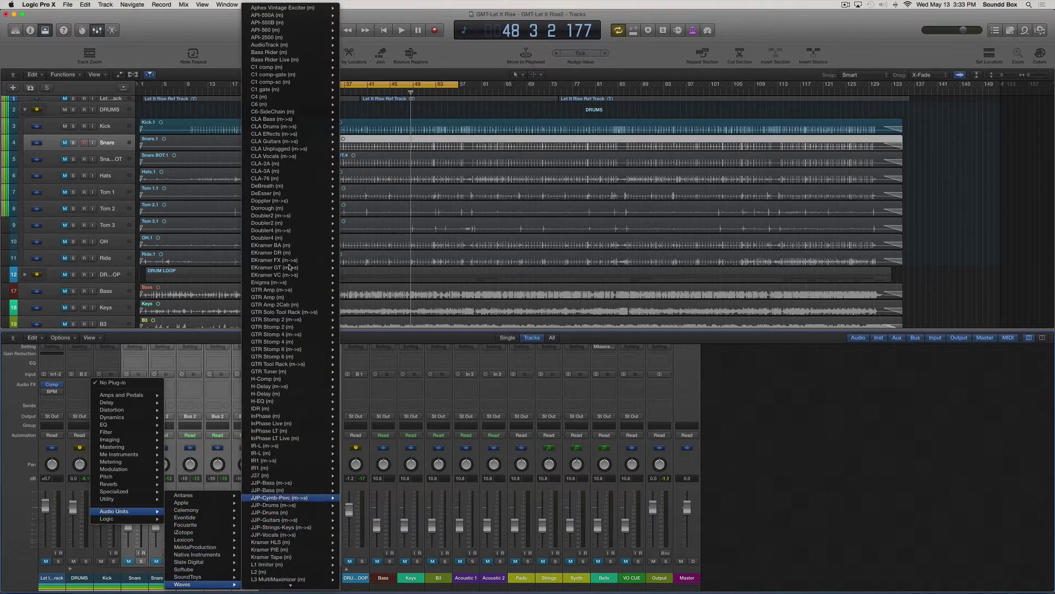
left_click(279, 16)
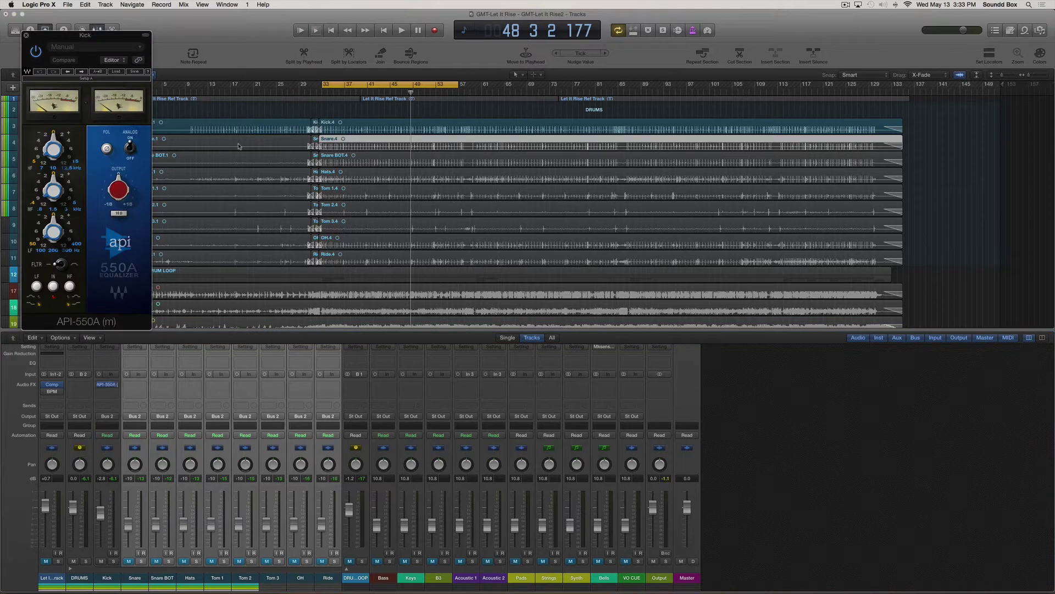
Load the equalizer's BD 1 factory preset and compare the looping Kick with the plug-in bypassed and enabled.
left_click(65, 46)
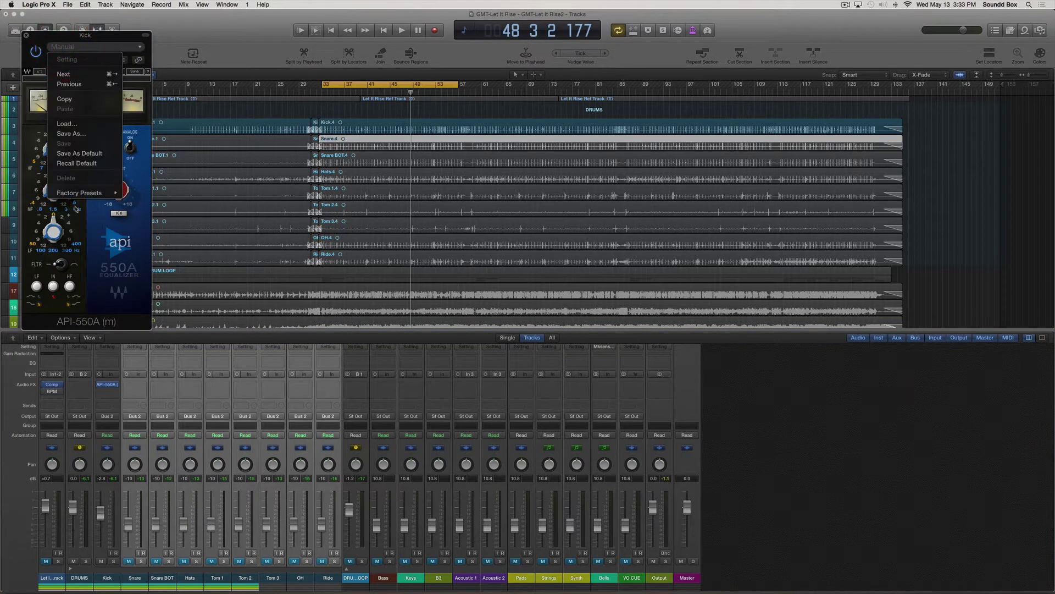
mouse_move(80, 195)
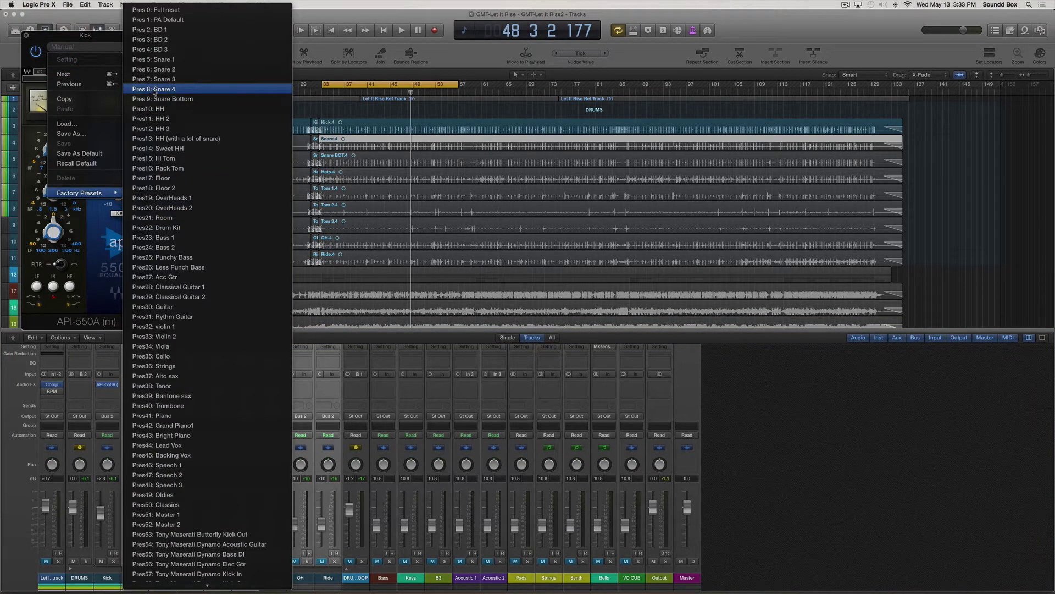
left_click(208, 30)
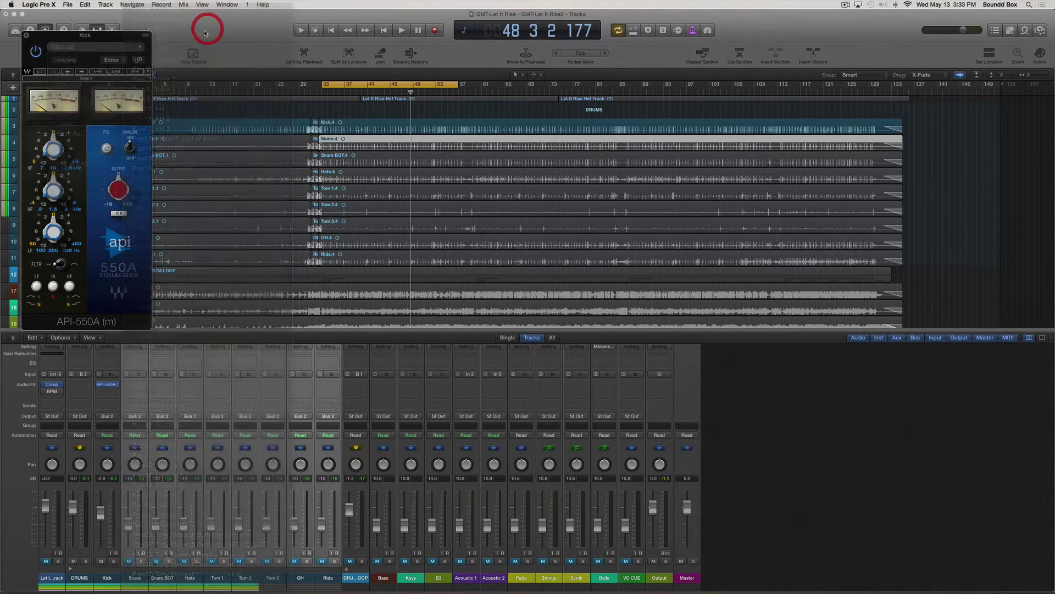
key("space")
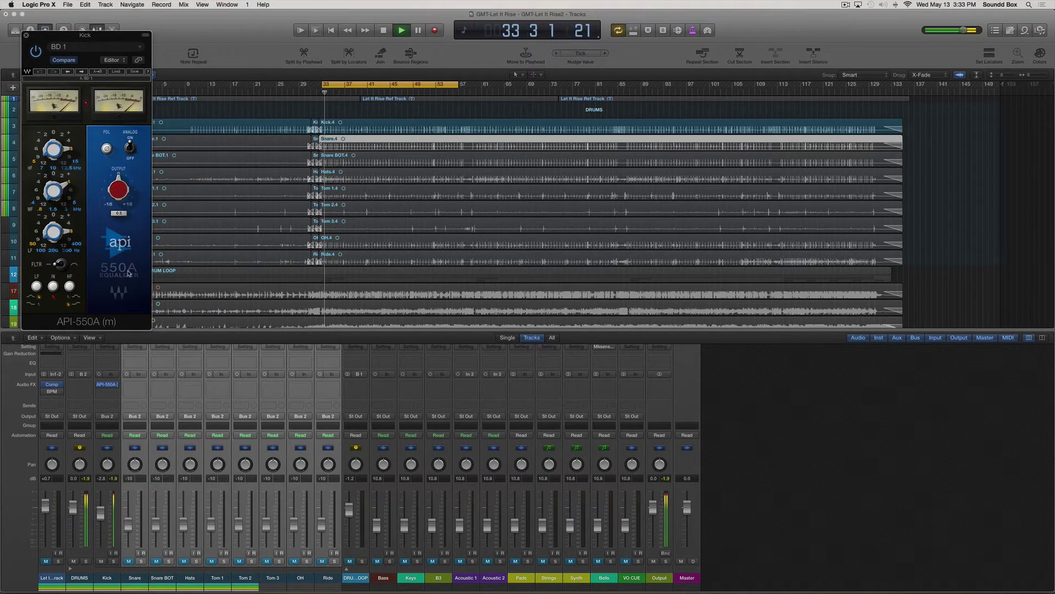
left_click(34, 52)
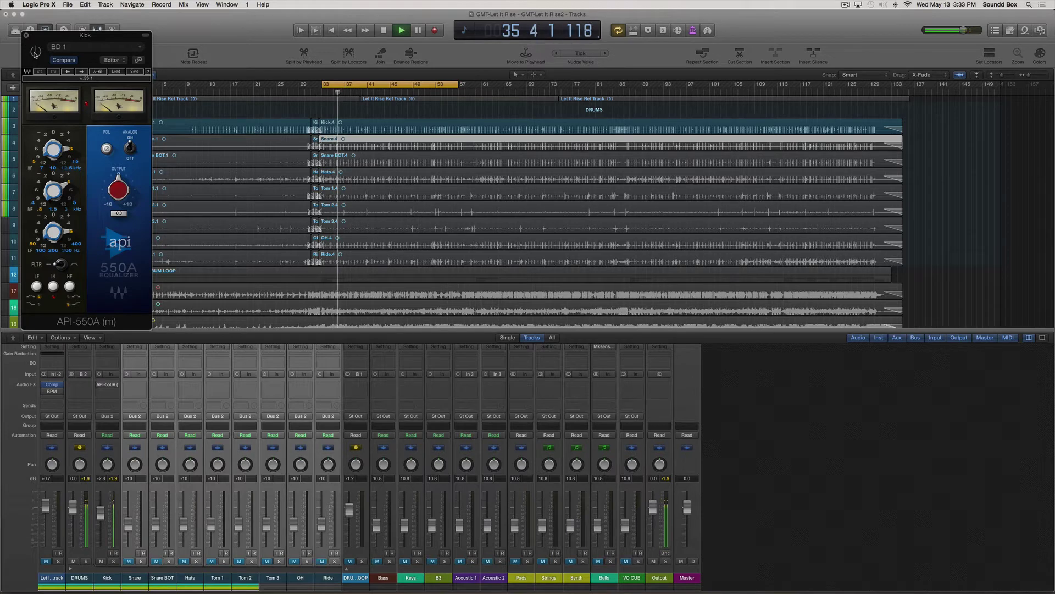
left_click(35, 52)
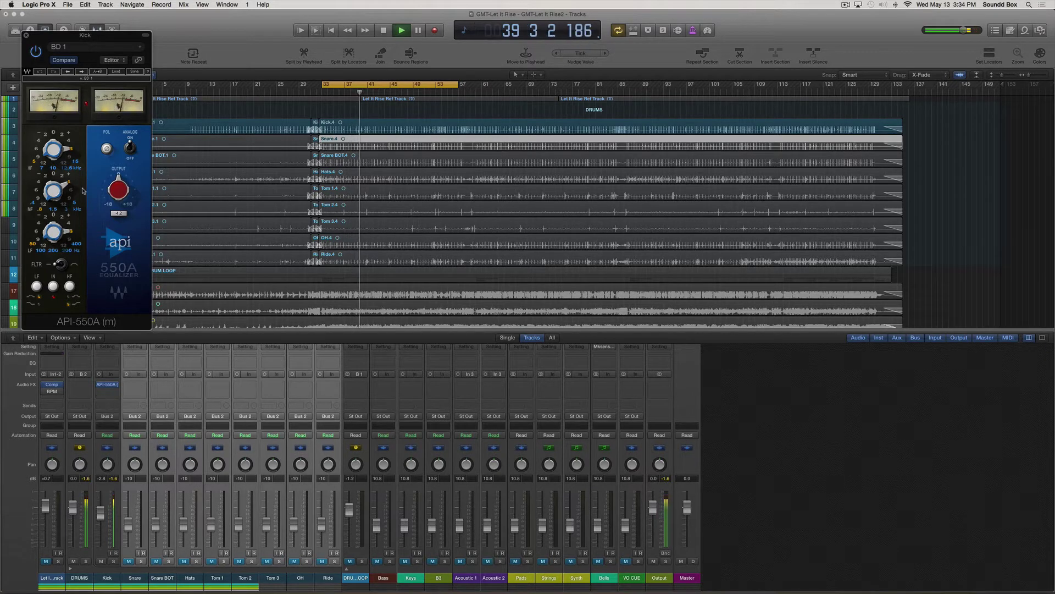
Audition the BD 2 and BD 3 presets on the Kick equalizer and return to BD 2.
left_click(82, 72)
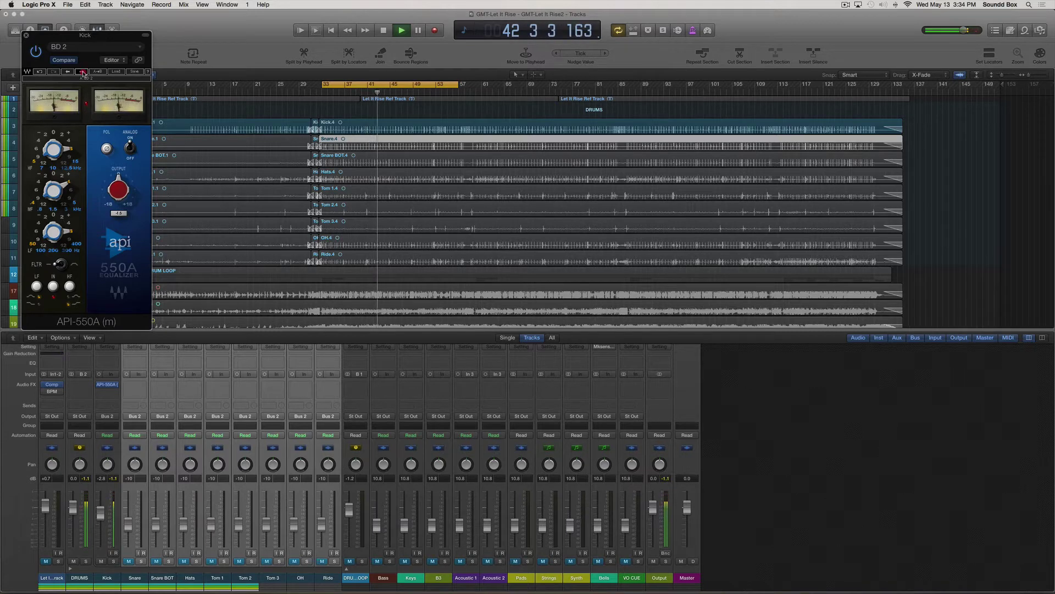
left_click(83, 71)
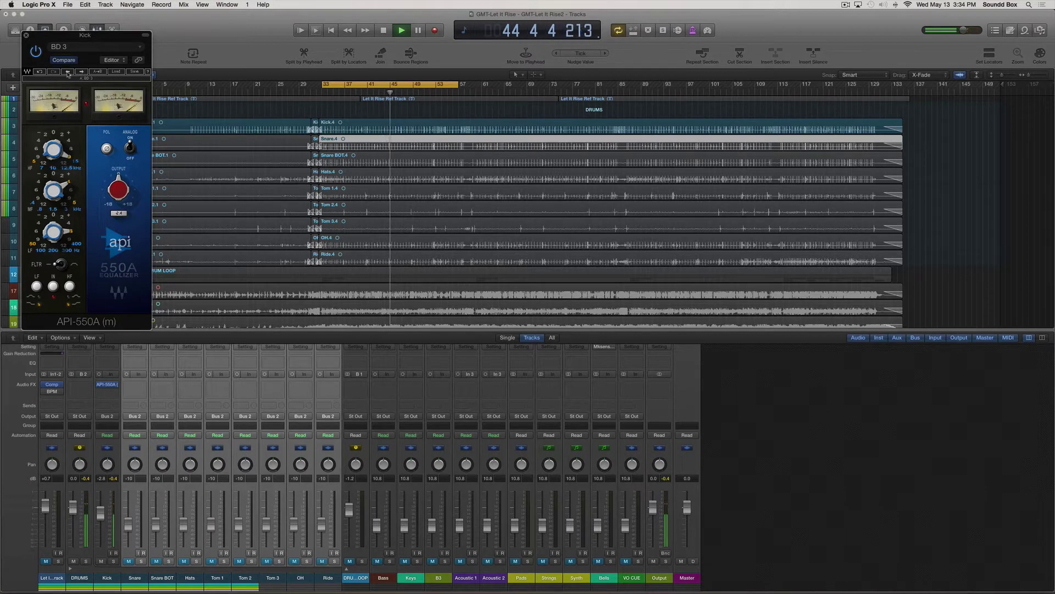
left_click(67, 72)
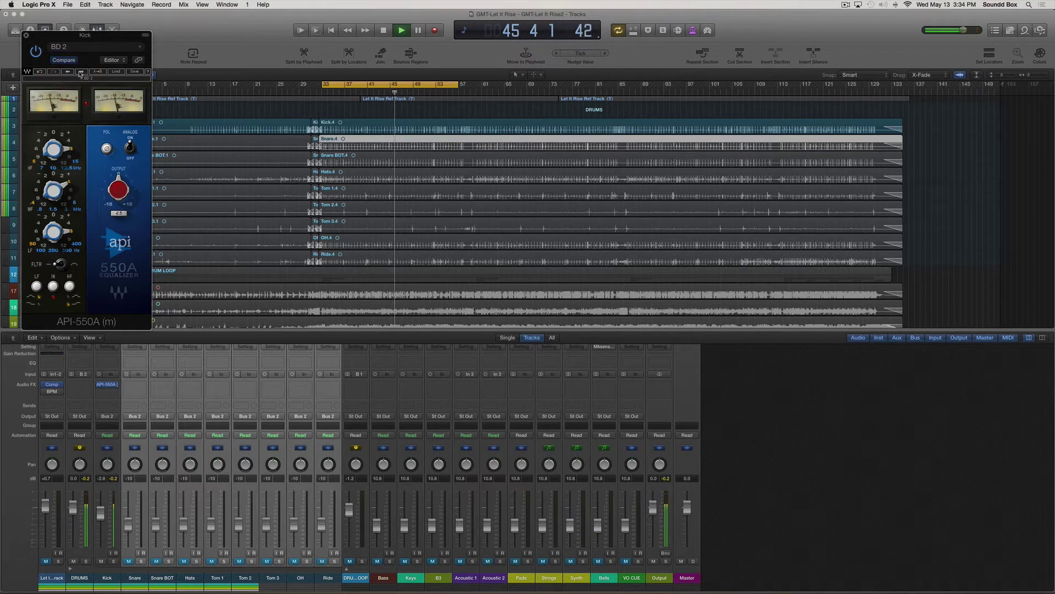
Load the BD 3 preset on the Kick equalizer and adjust its high-frequency band slightly.
left_click(82, 72)
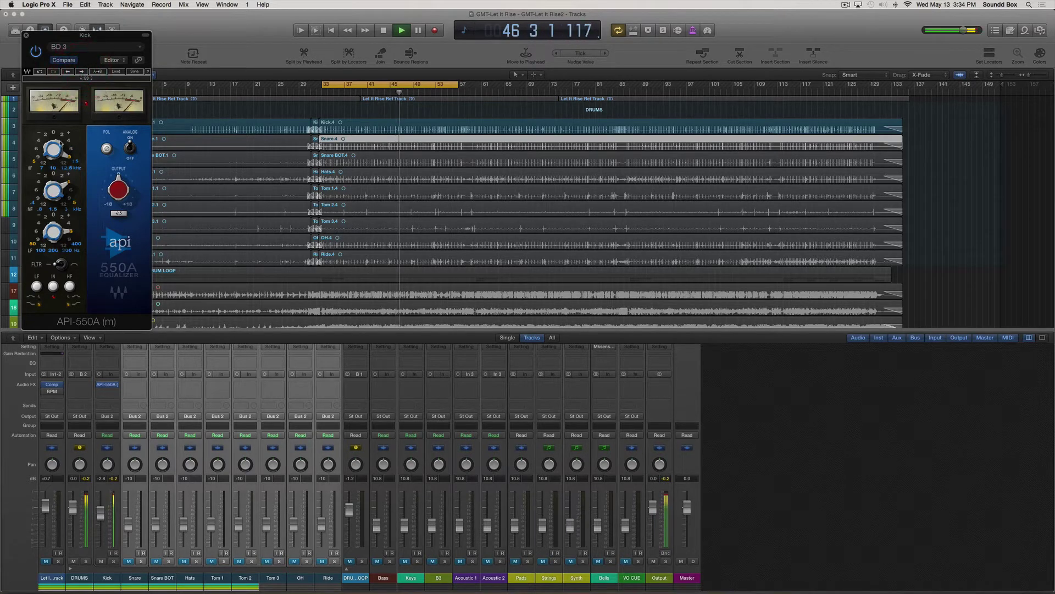
mouse_move(58, 151)
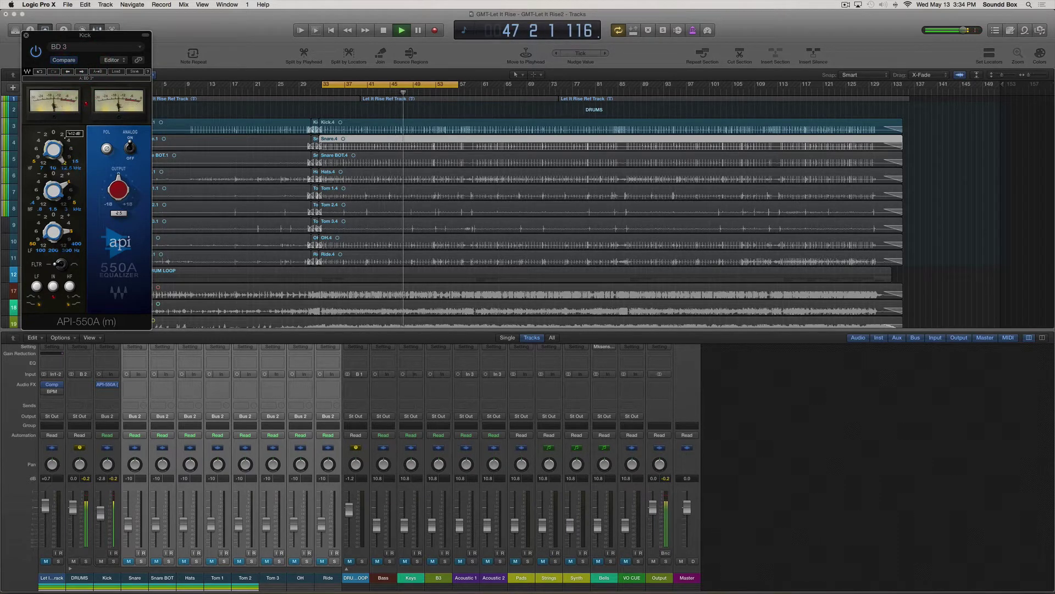
left_click_drag(57, 151, 58, 155)
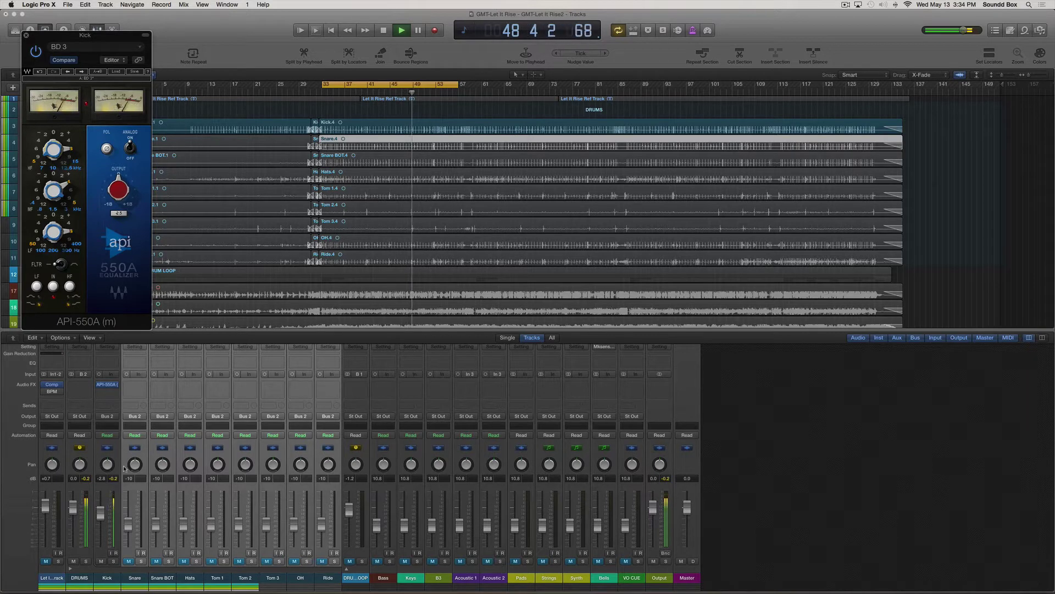
Insert the Compressor from the Dynamics category in the Kick channel's second audio effect slot.
left_click(107, 392)
mouse_move(112, 435)
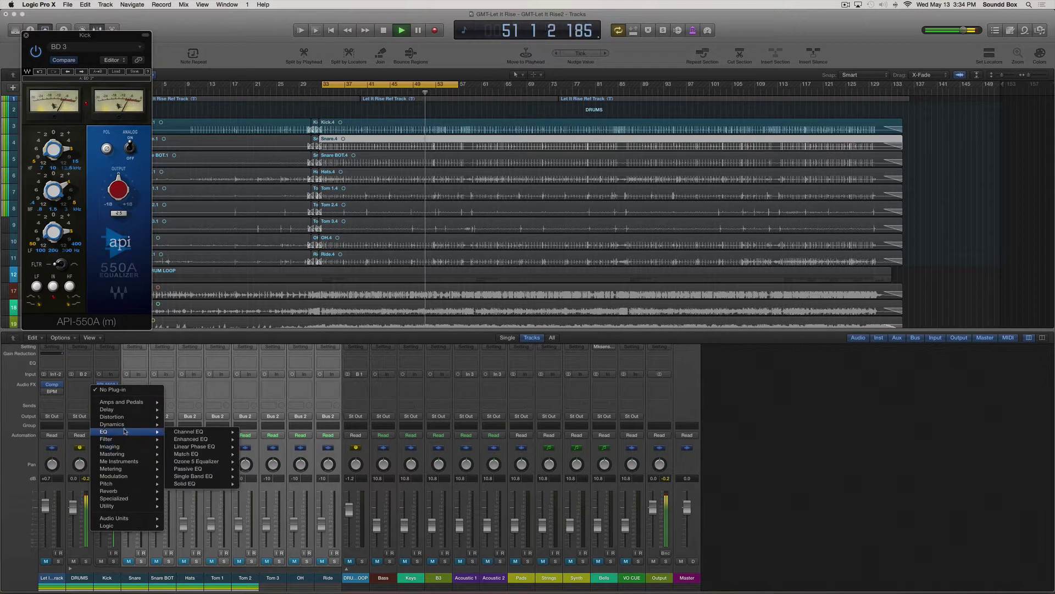
mouse_move(189, 426)
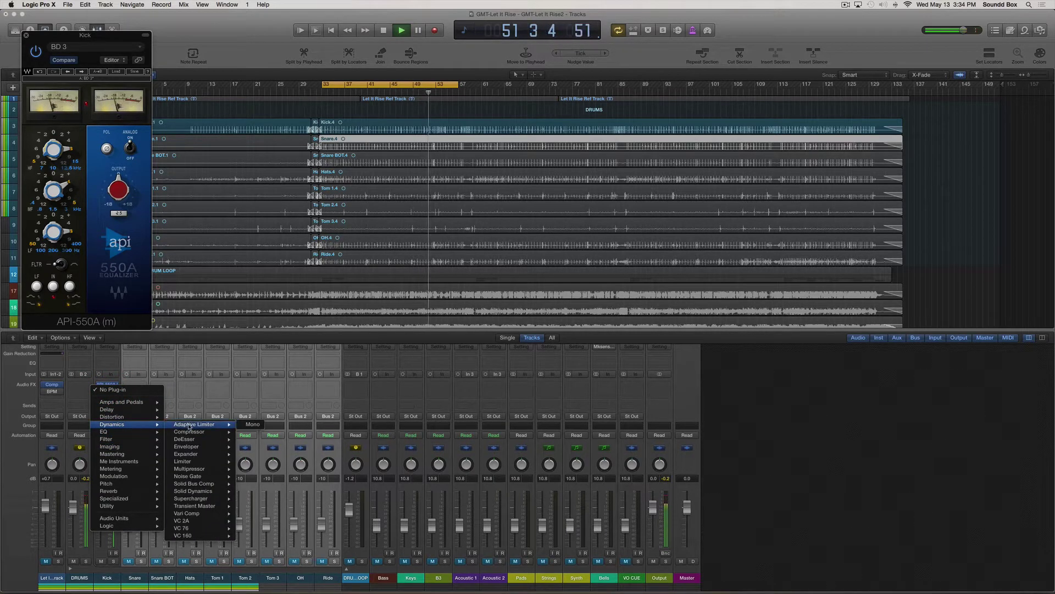
left_click(189, 432)
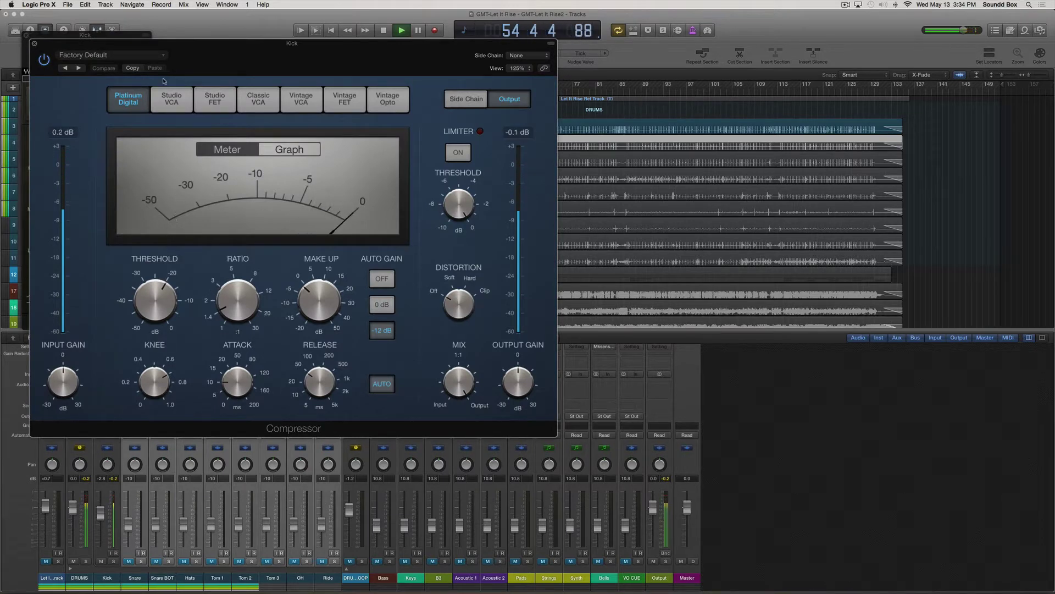
Audition the Kick compressor's drum presets from Rock Kick through Slammed Kick and load Type R Kick Drum.
left_click(152, 59)
mouse_move(127, 220)
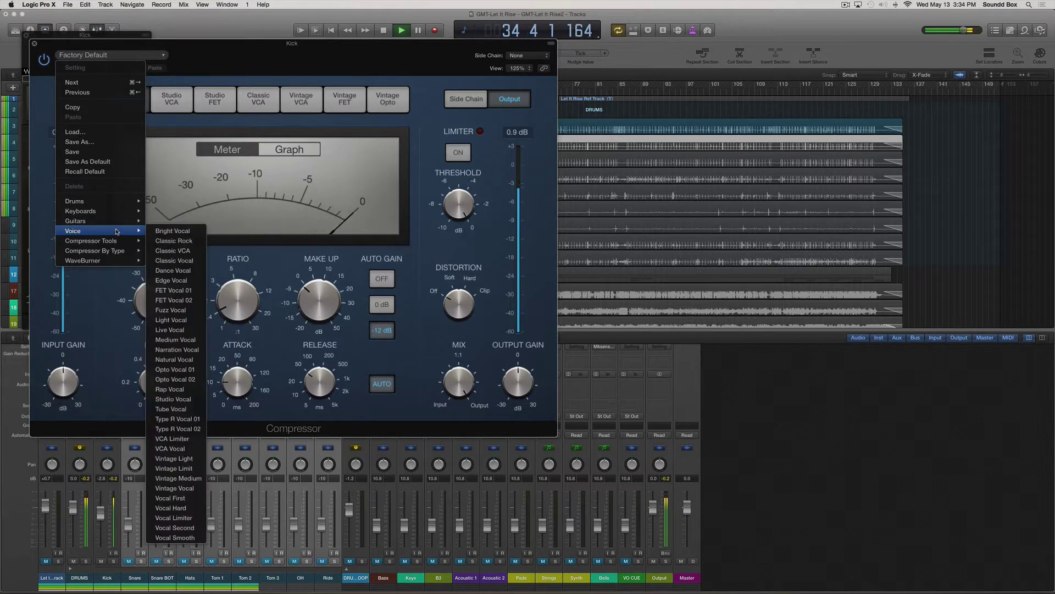
mouse_move(124, 201)
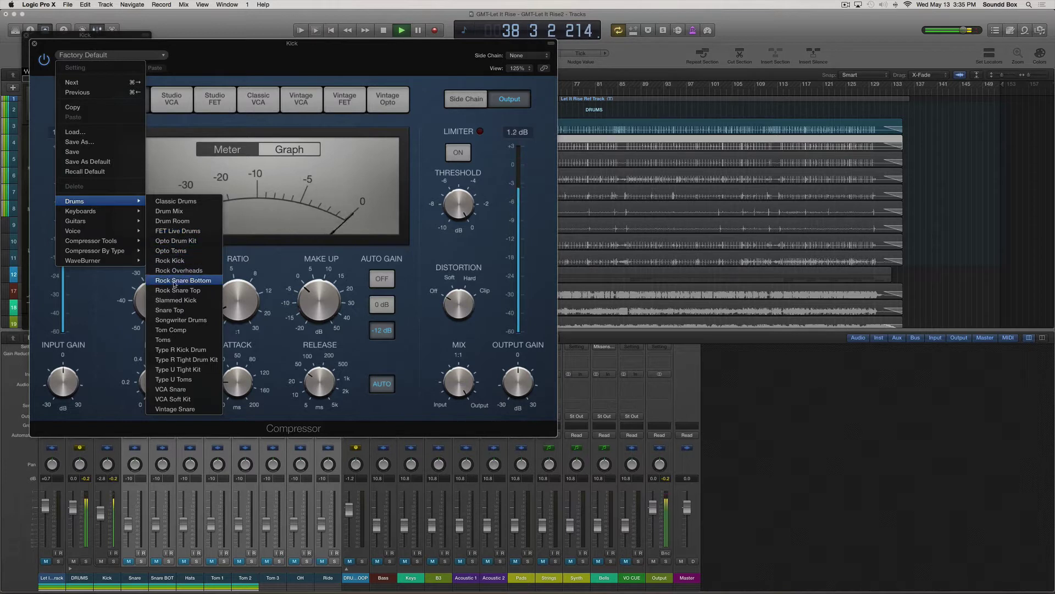
left_click(201, 263)
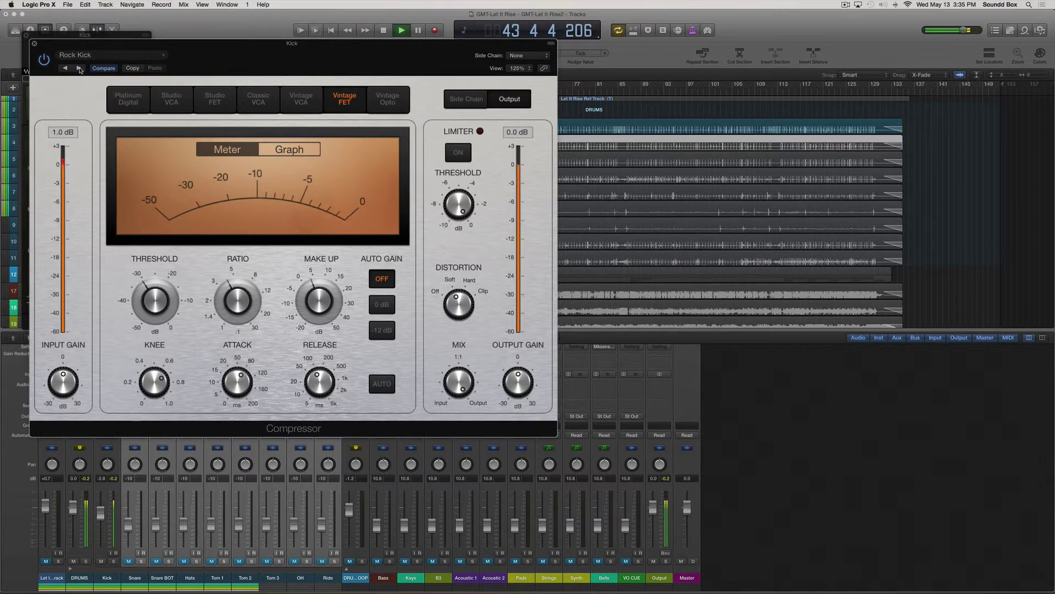
left_click(80, 69)
left_click(78, 68)
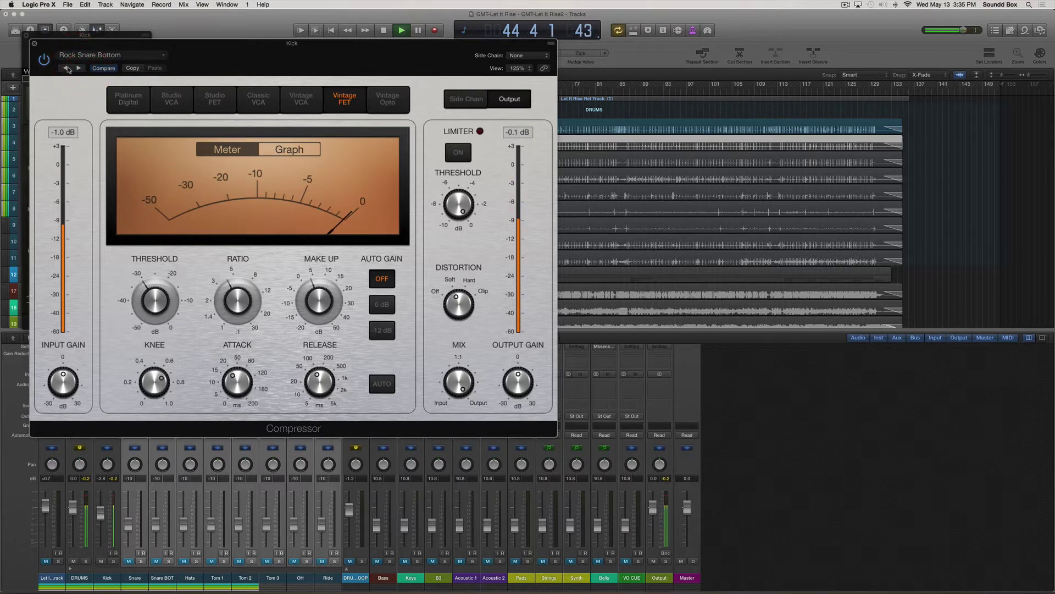
left_click(78, 69)
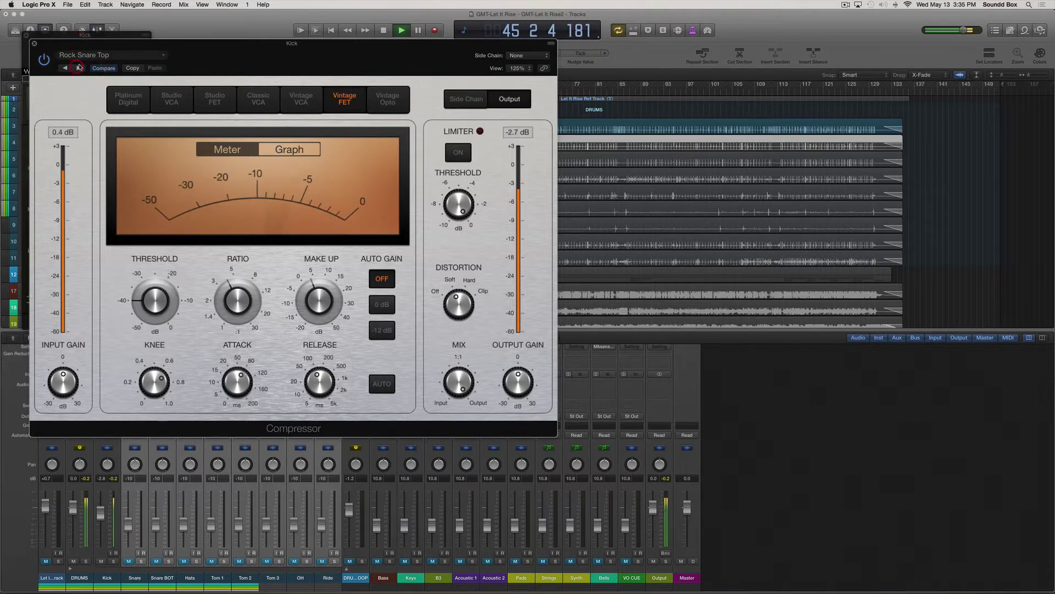
left_click(78, 69)
left_click(124, 55)
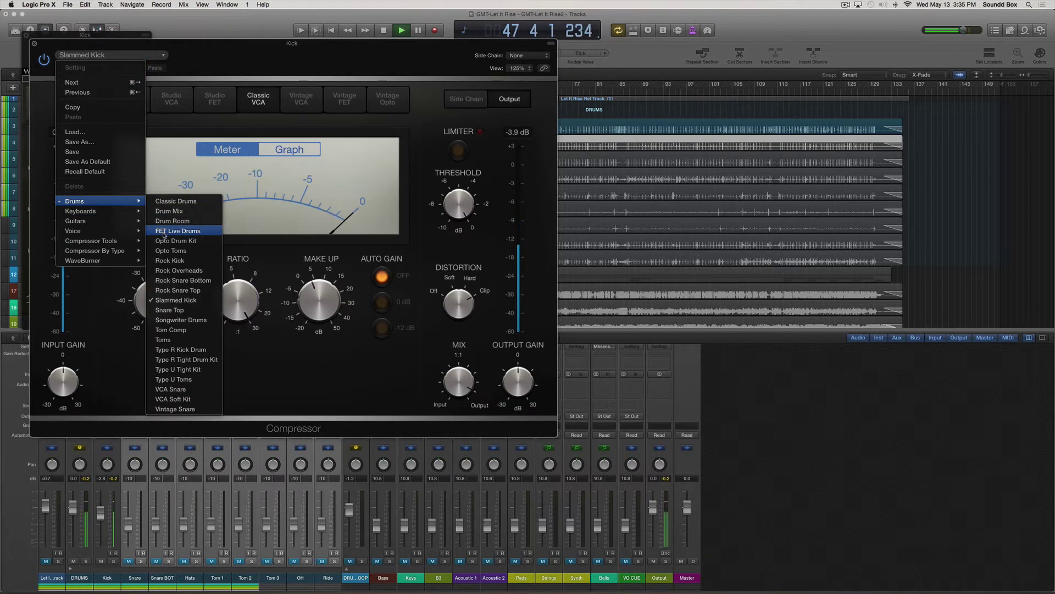
left_click(179, 350)
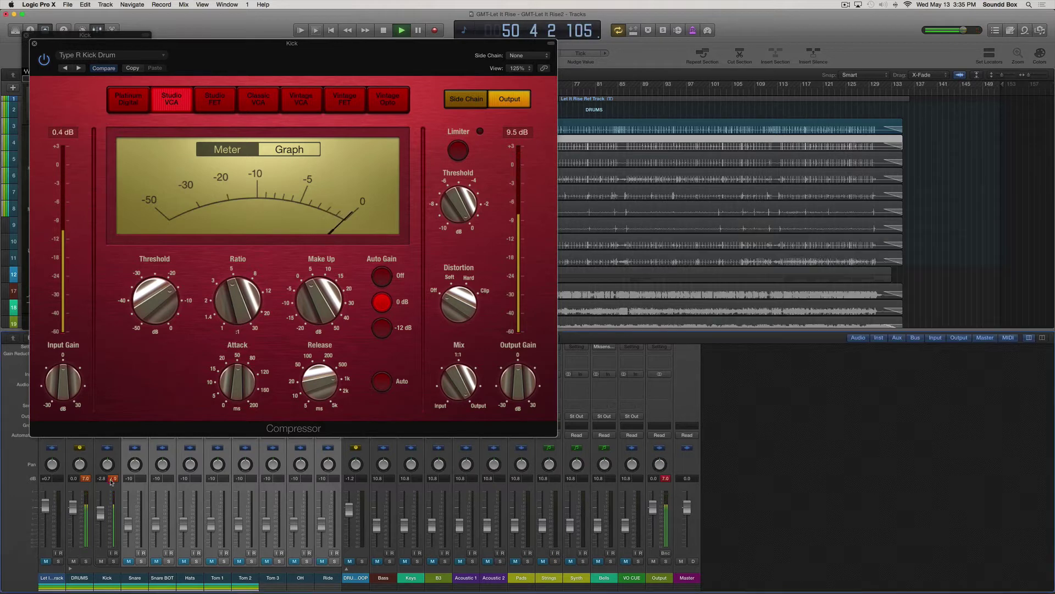
Try a lower mix and -12 dB auto gain on the Kick compressor, restoring the preset's mix and 0 dB auto gain.
left_click_drag(454, 387, 446, 401)
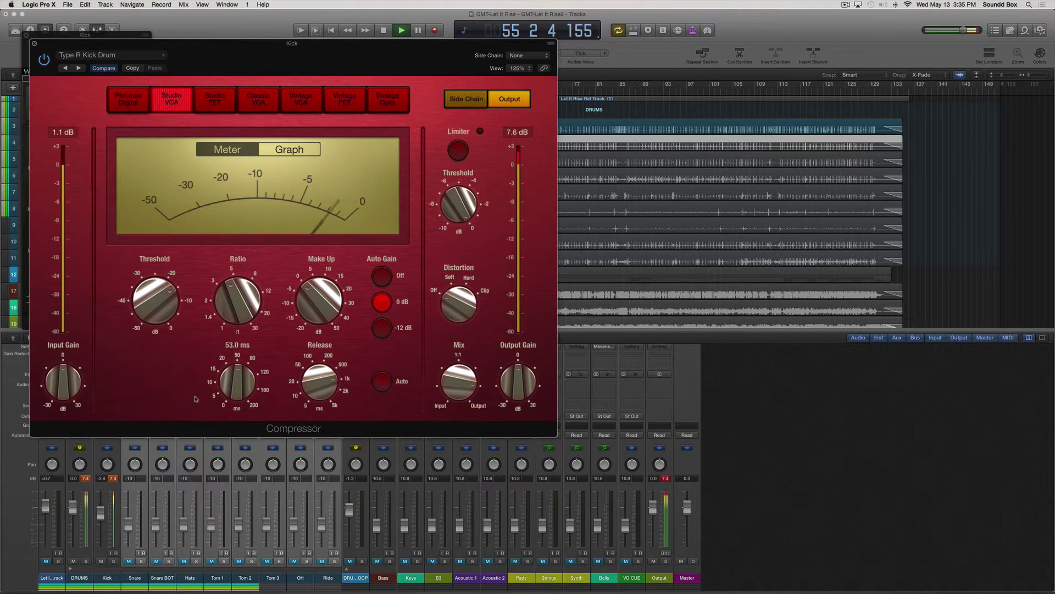
left_click(382, 329)
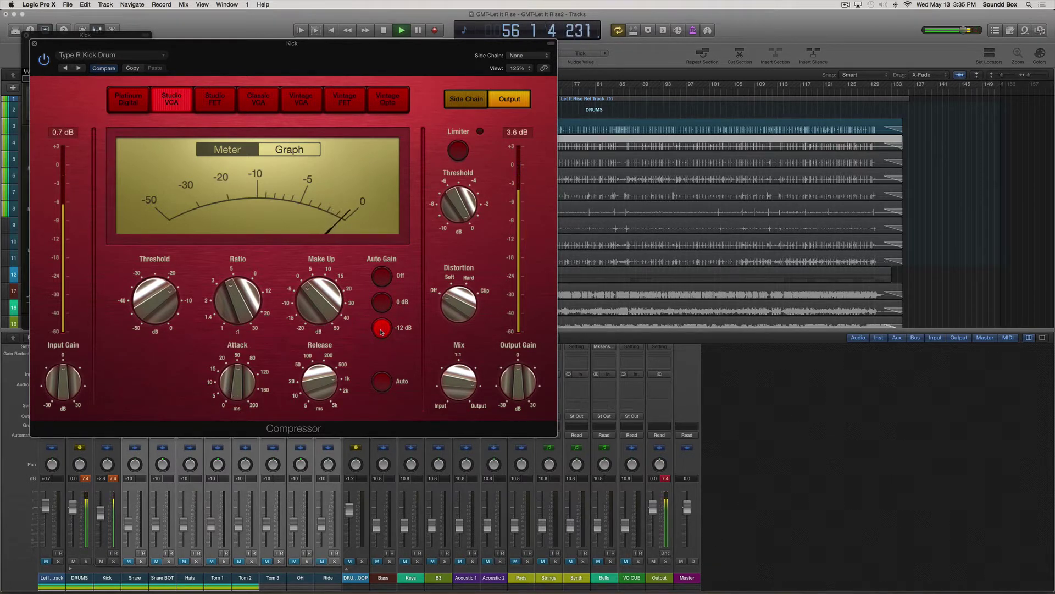
left_click(381, 304)
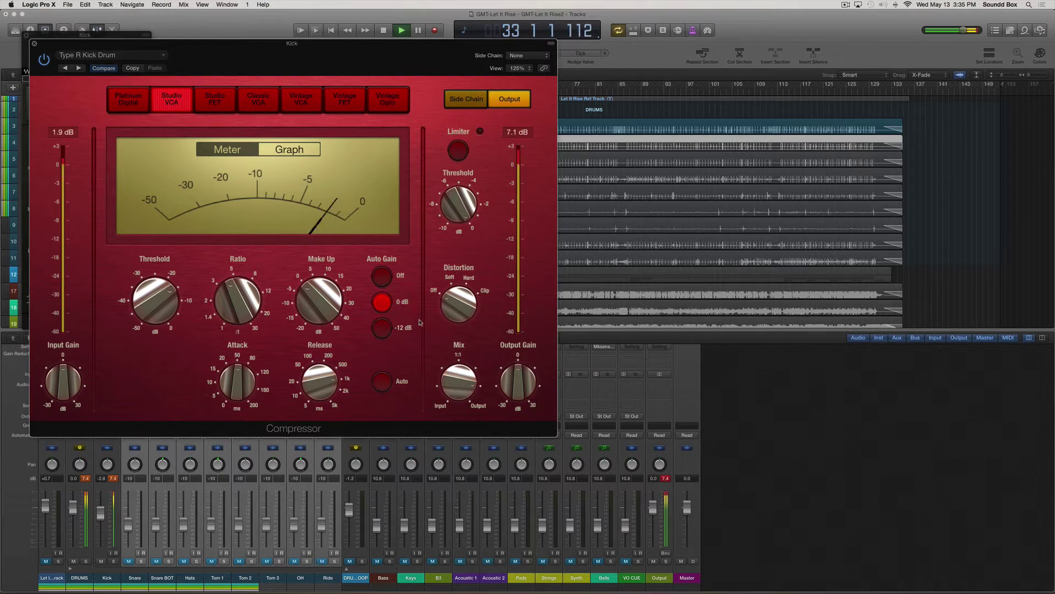
left_click(456, 370)
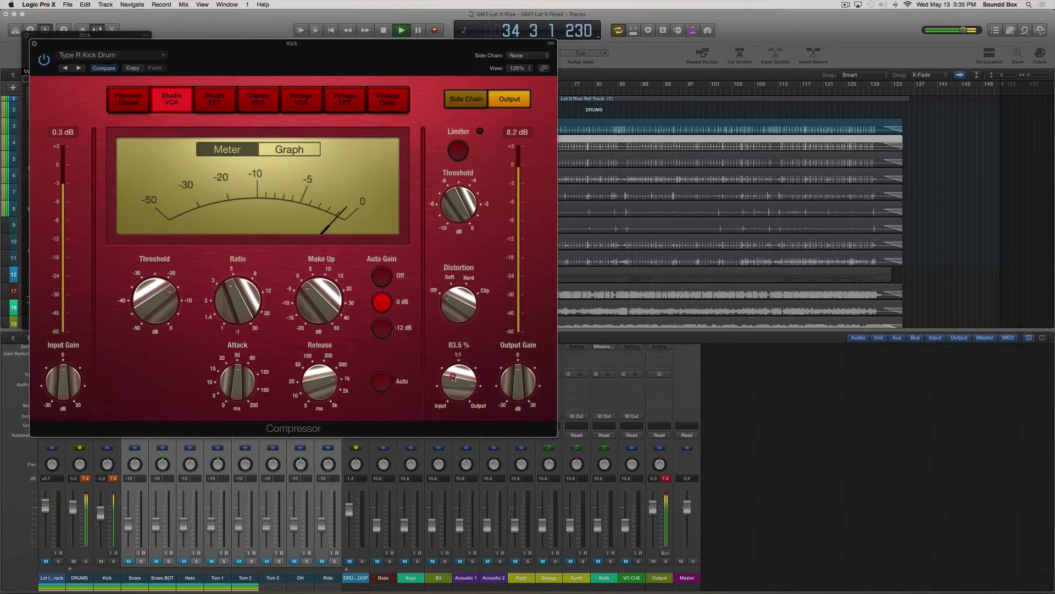
Lower the Kick compressor's ratio to about 3.2:1 and adjust its output gain after clearing the channel's peak reading.
mouse_move(514, 379)
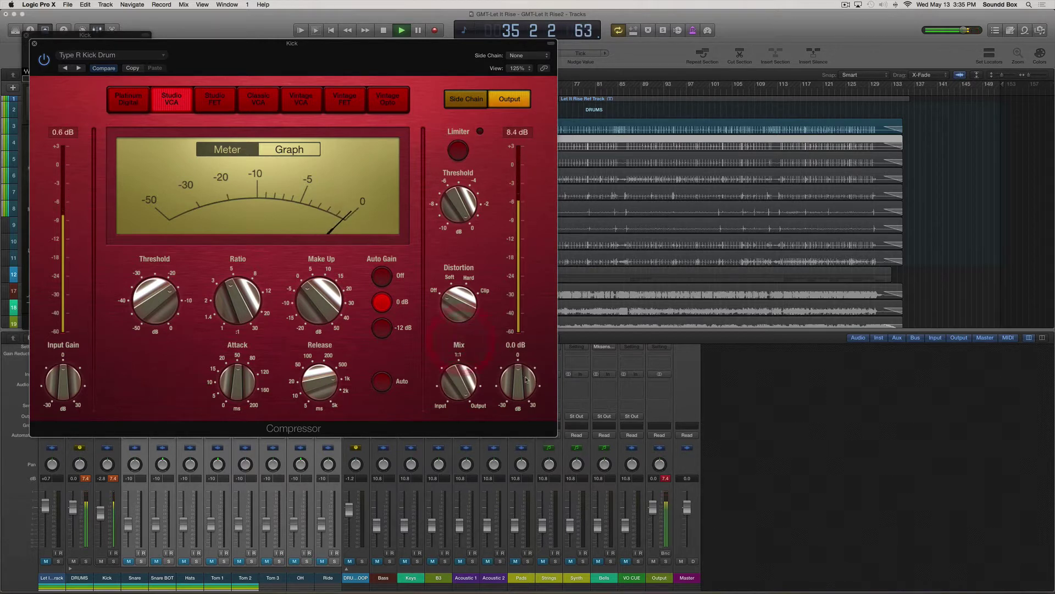
left_click_drag(226, 292, 224, 302)
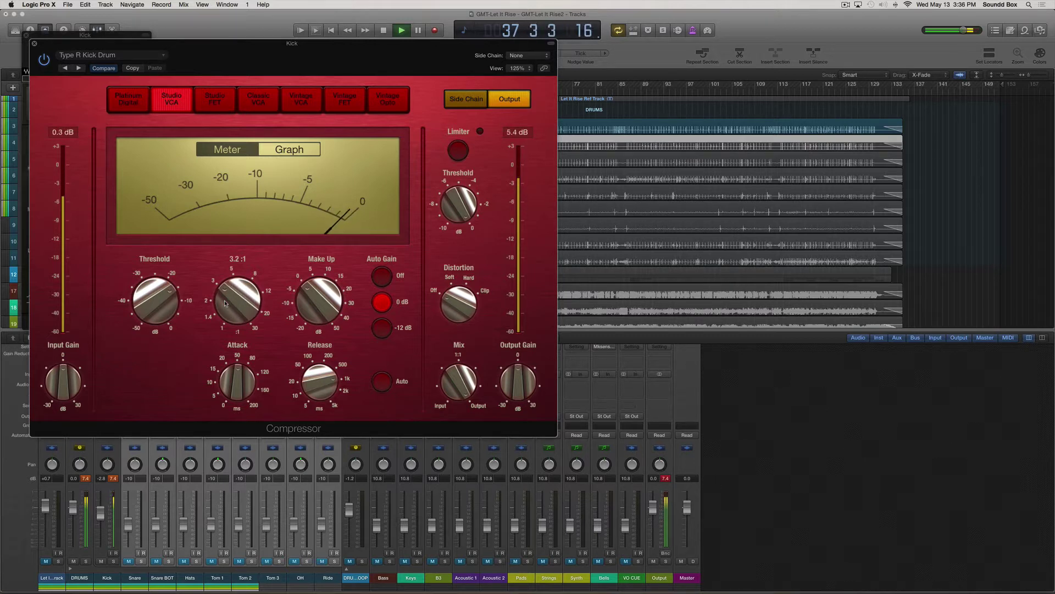
left_click_drag(225, 302, 229, 300)
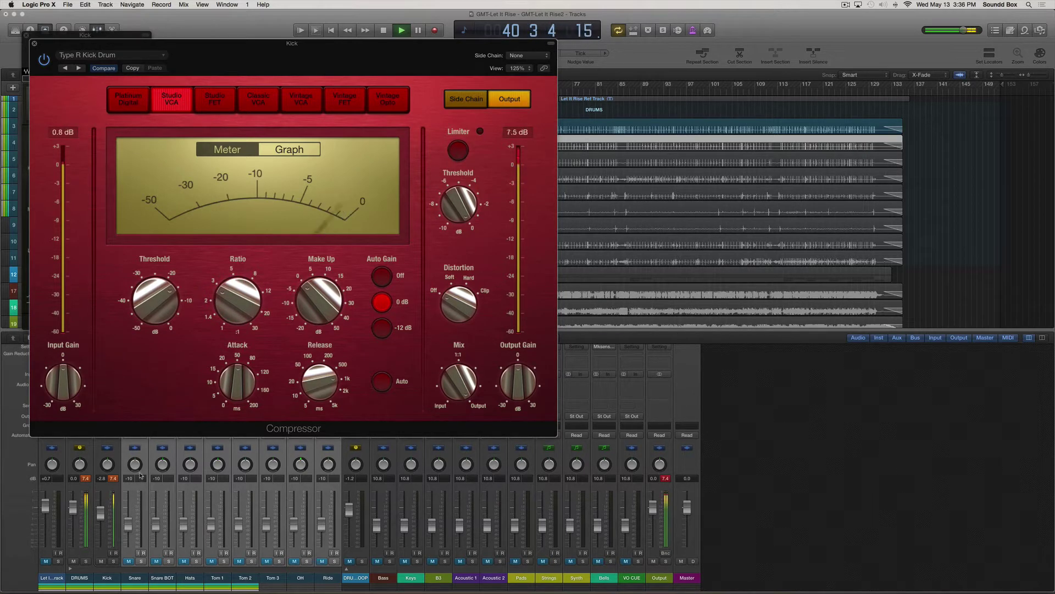
left_click(113, 479)
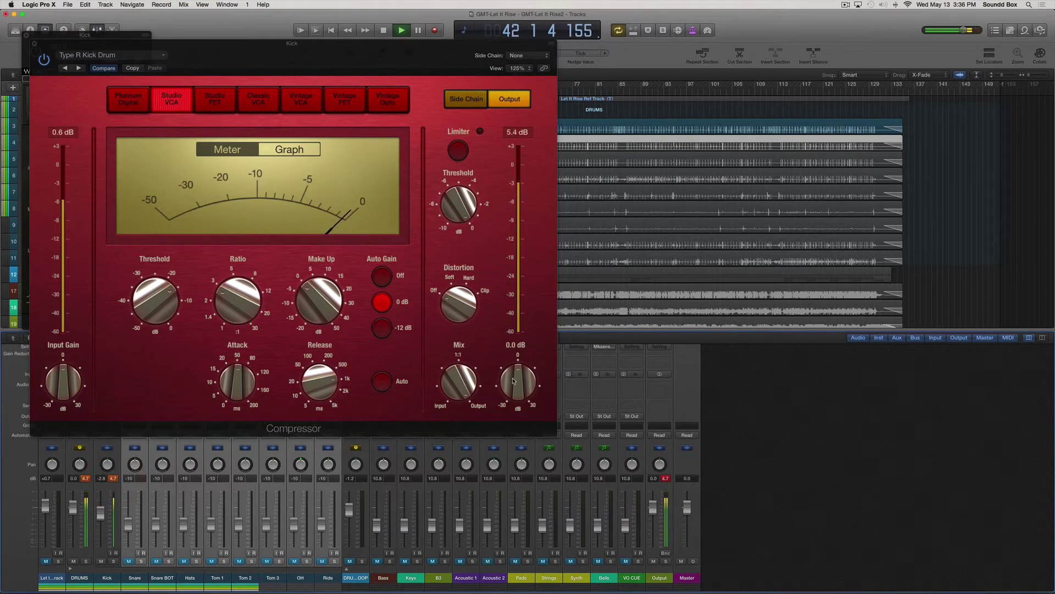
left_click(514, 381)
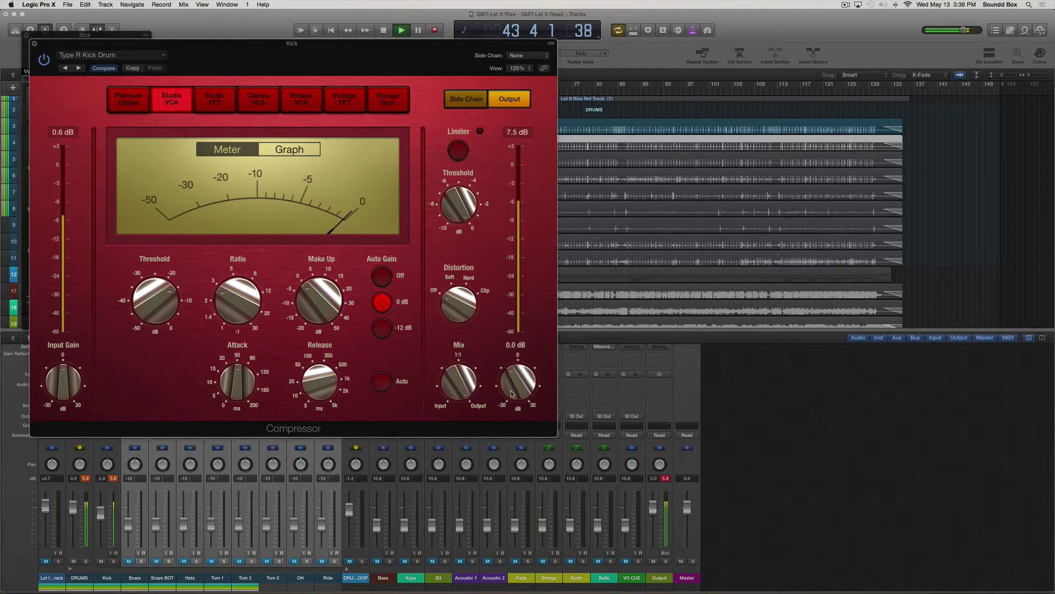
left_click(514, 392)
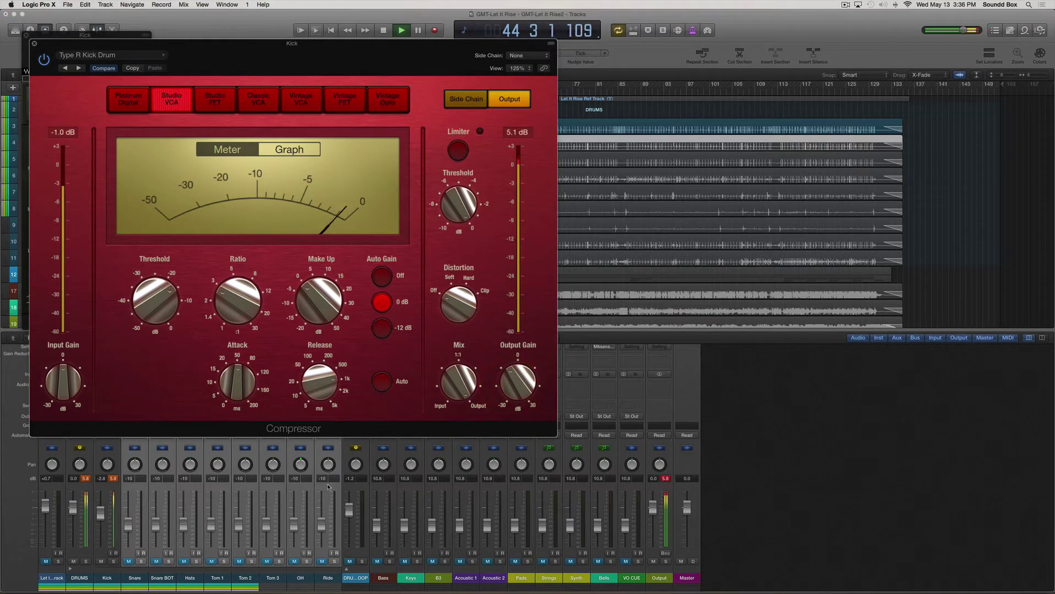
Enable the Kick compressor's limiter and lower the limiter threshold slightly.
left_click(460, 151)
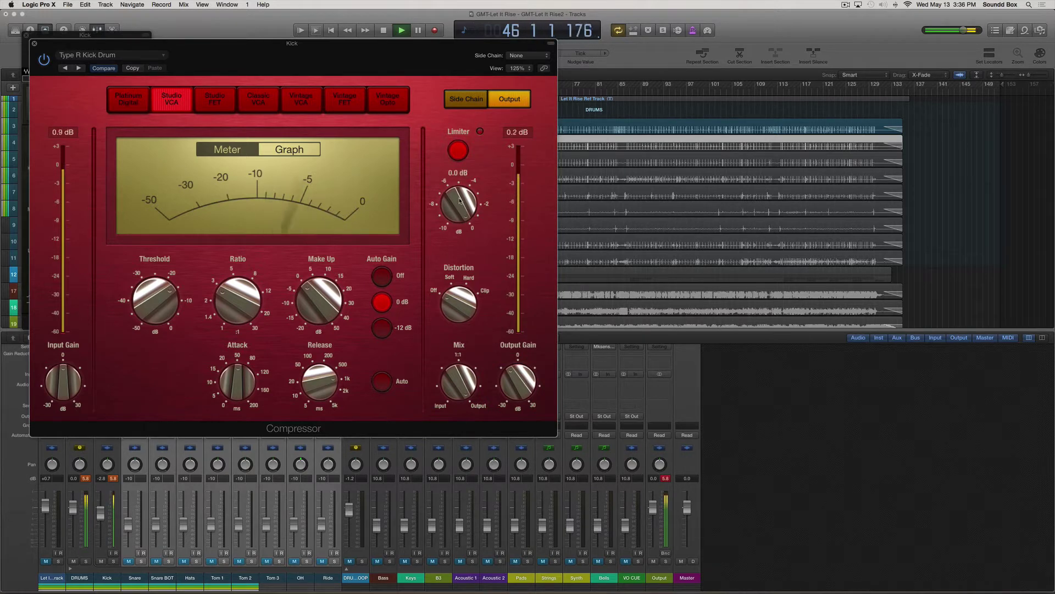
scroll(460, 200, "down", 3)
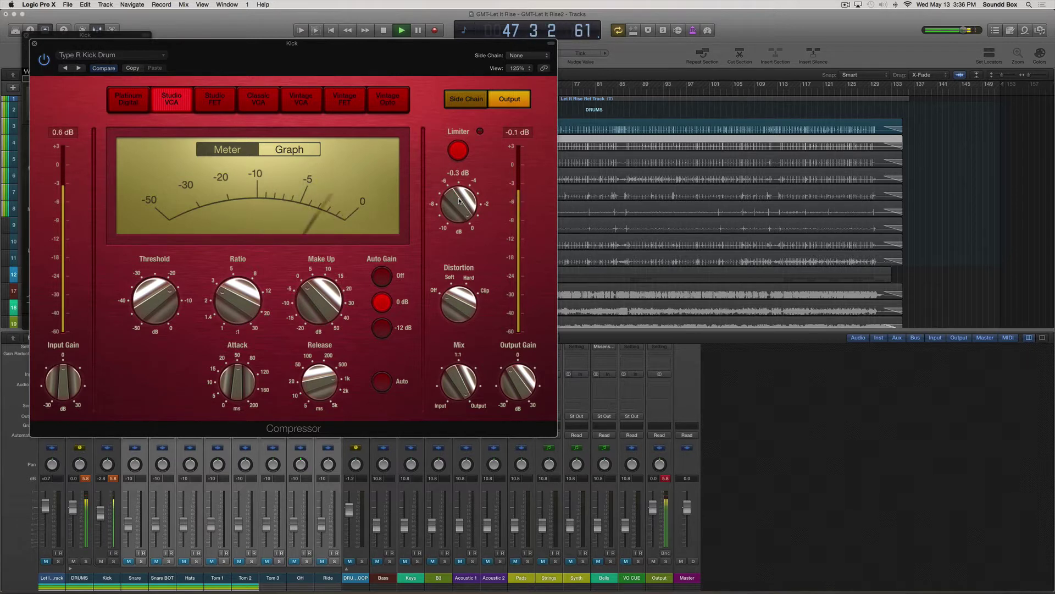
scroll(517, 375, "down", 5)
scroll(516, 375, "up", 2)
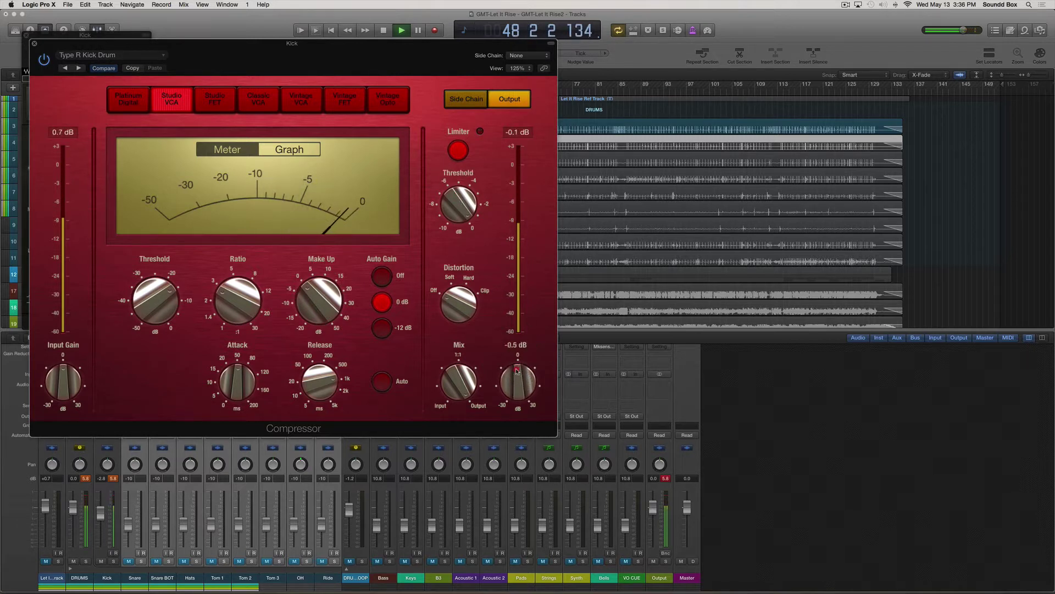
Lower the Kick compressor's output gain and set its compression threshold to -4.5 dB.
left_click_drag(513, 377, 507, 379)
left_click_drag(156, 302, 165, 257)
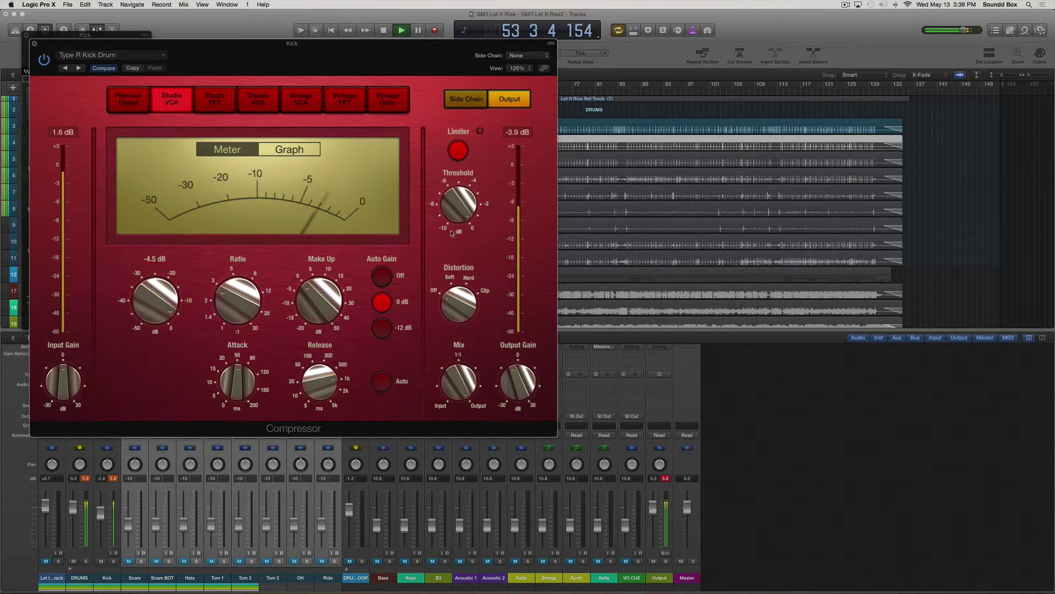
Reset the limiter threshold to 0.0 dB, switch the limiter off and clear the Kick channel's peak reading.
left_click(455, 209)
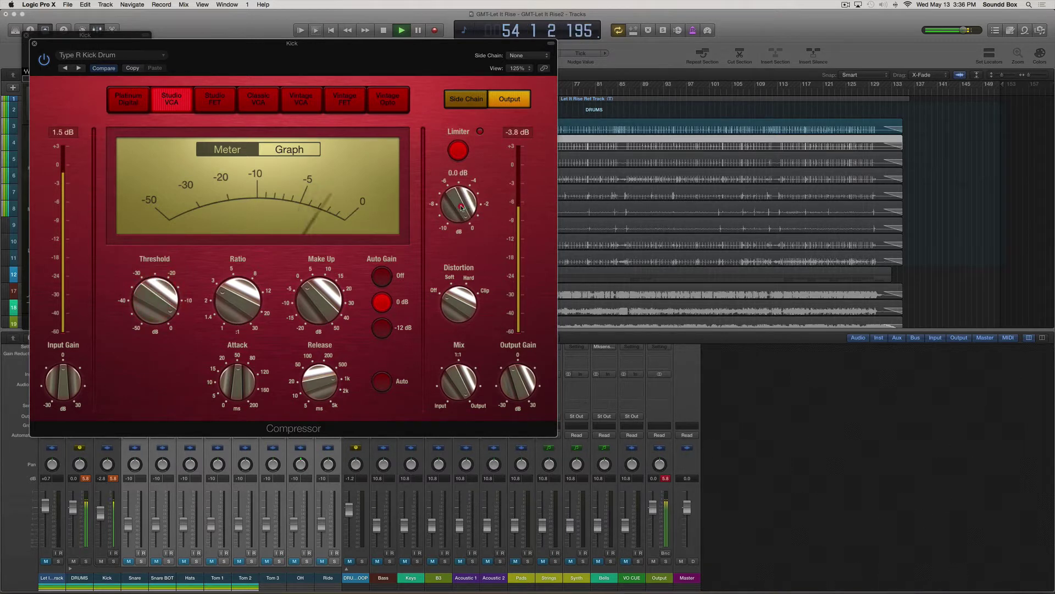
left_click(455, 152)
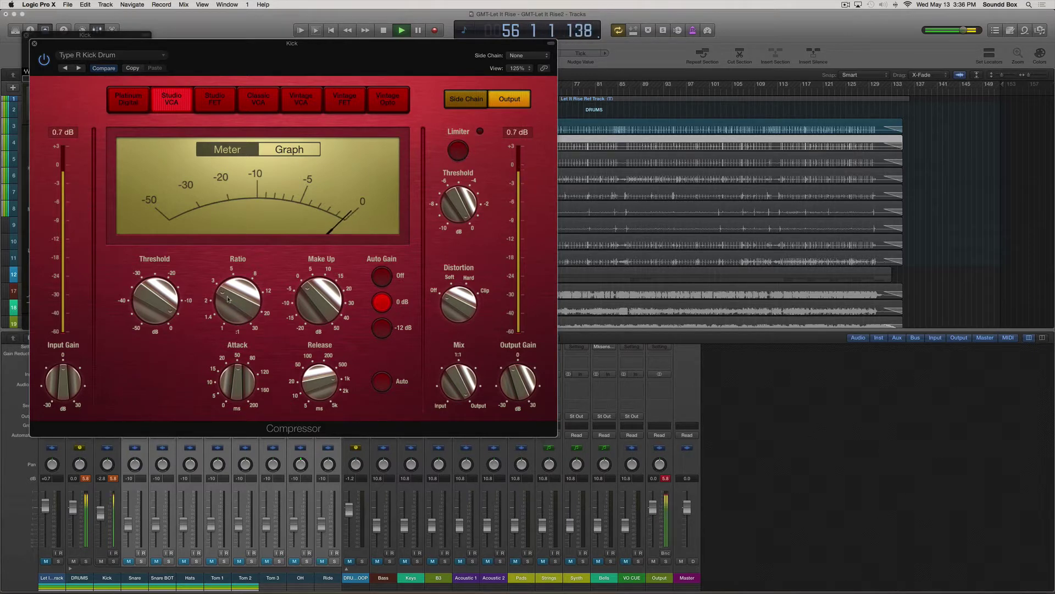
left_click(114, 478)
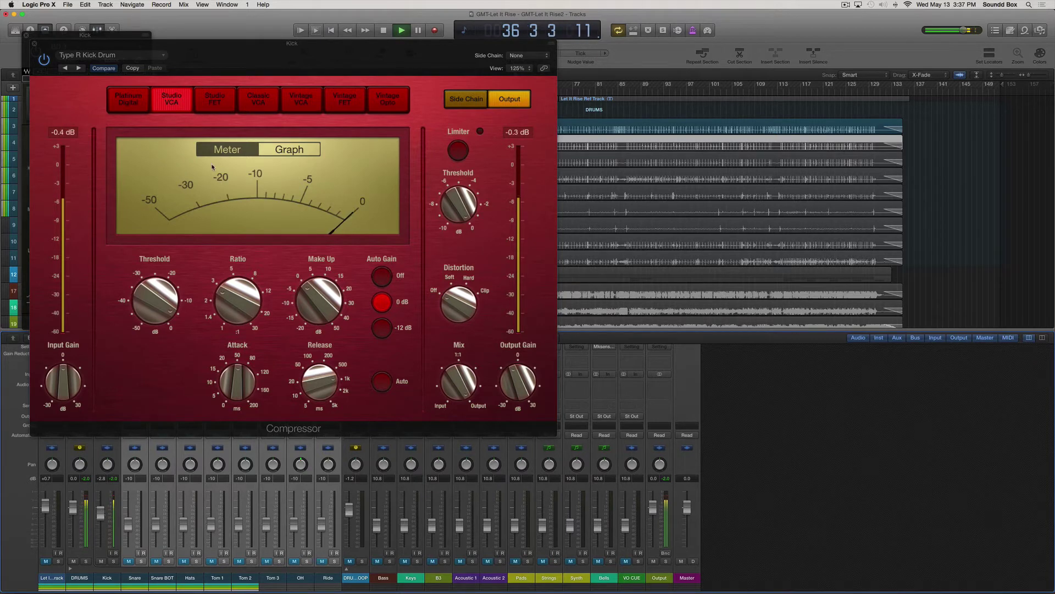
Unmute Snare and Snare BOT beside the Kick, setting their faders to -5.7 dB and -12.6 dB.
left_click_drag(195, 42, 478, 32)
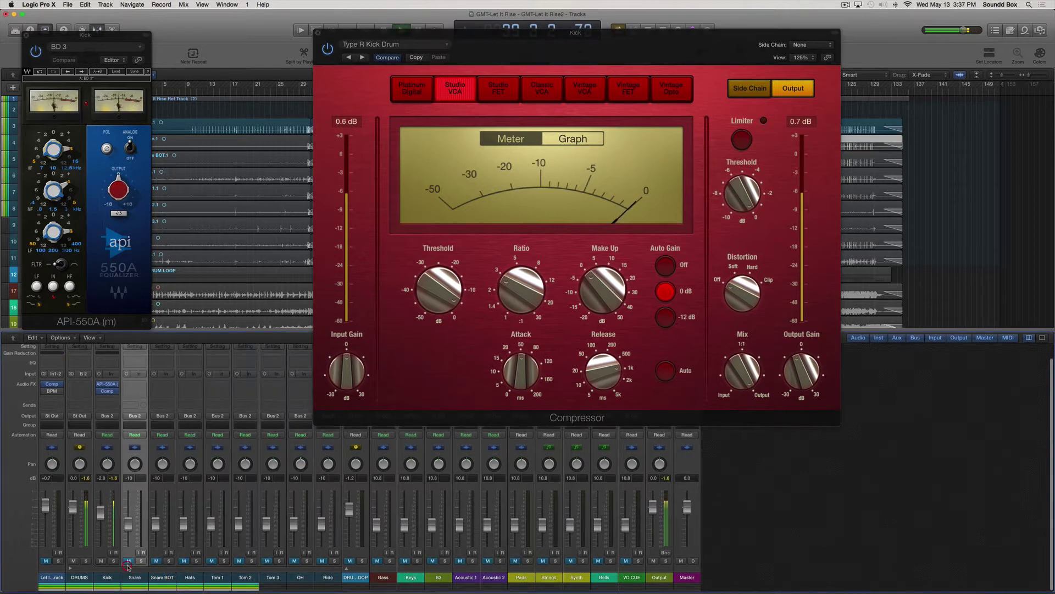
left_click(128, 561)
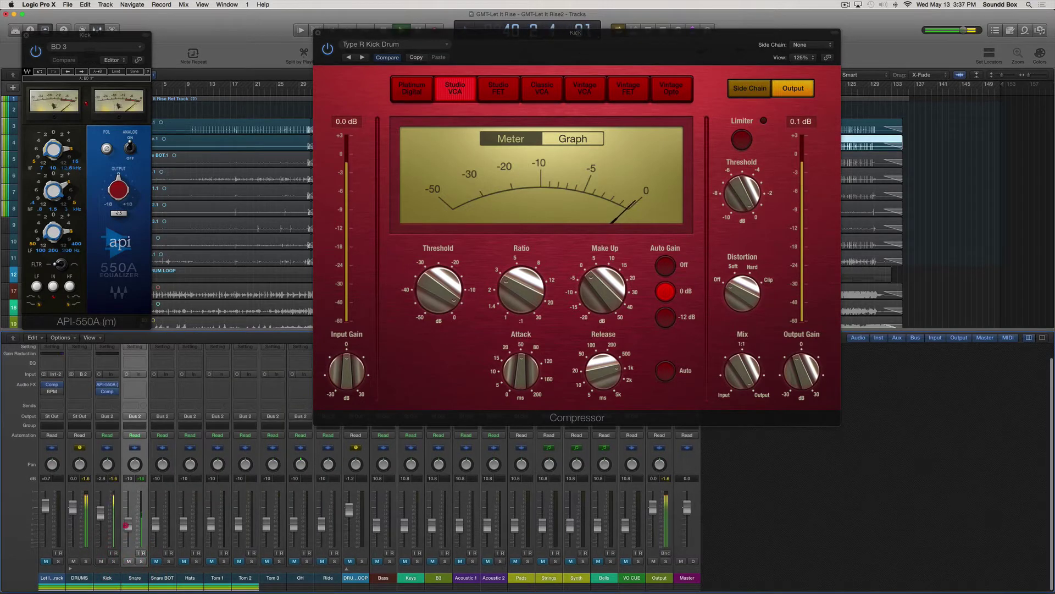
left_click_drag(126, 525, 127, 518)
left_click(150, 527)
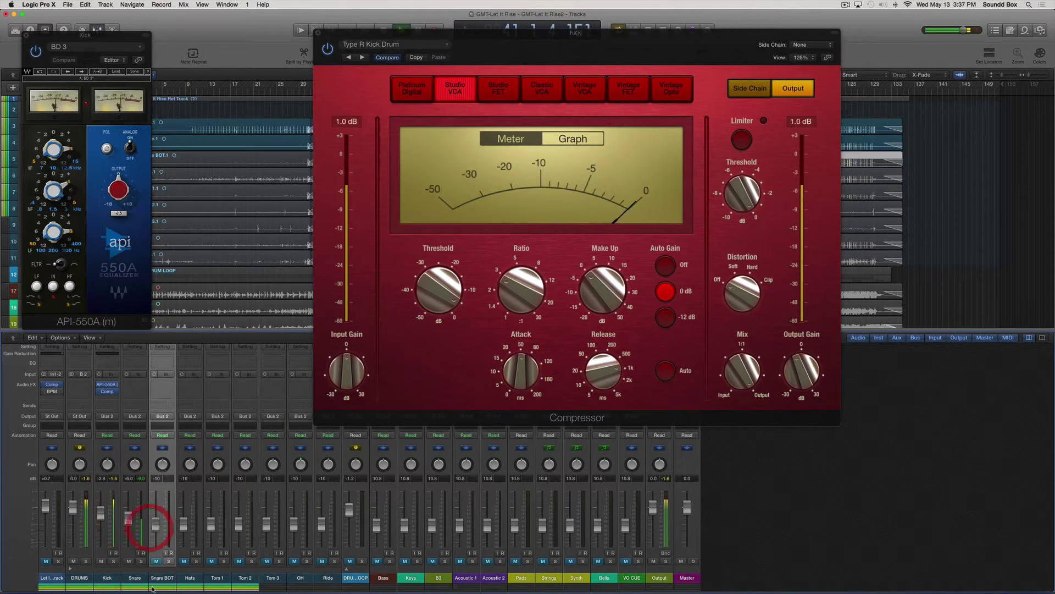
left_click(156, 561)
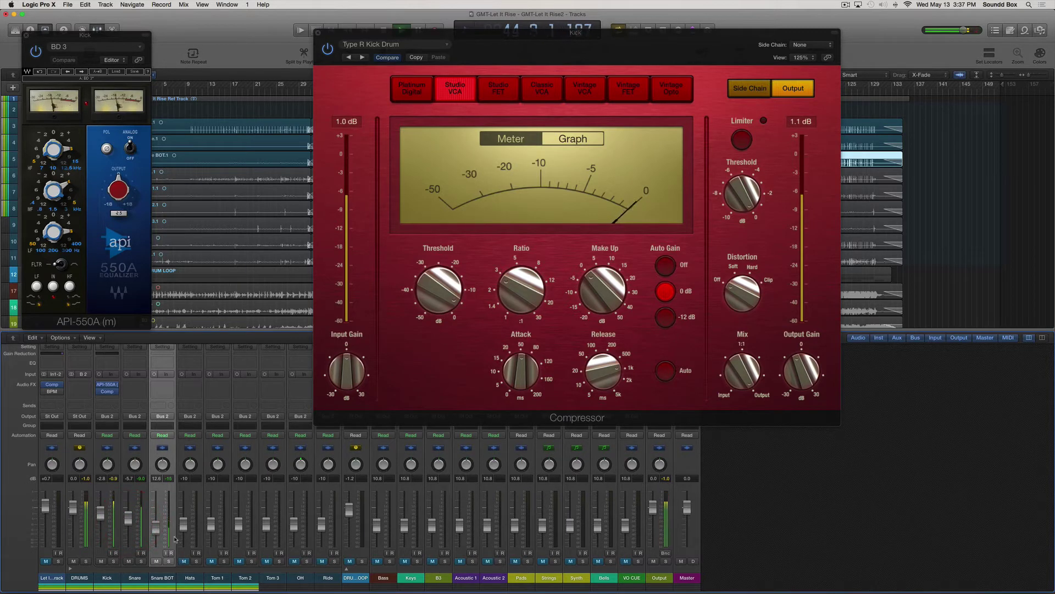
Insert a Compressor on the Snare channel and place its window over the Kick compressor's window.
left_click(137, 385)
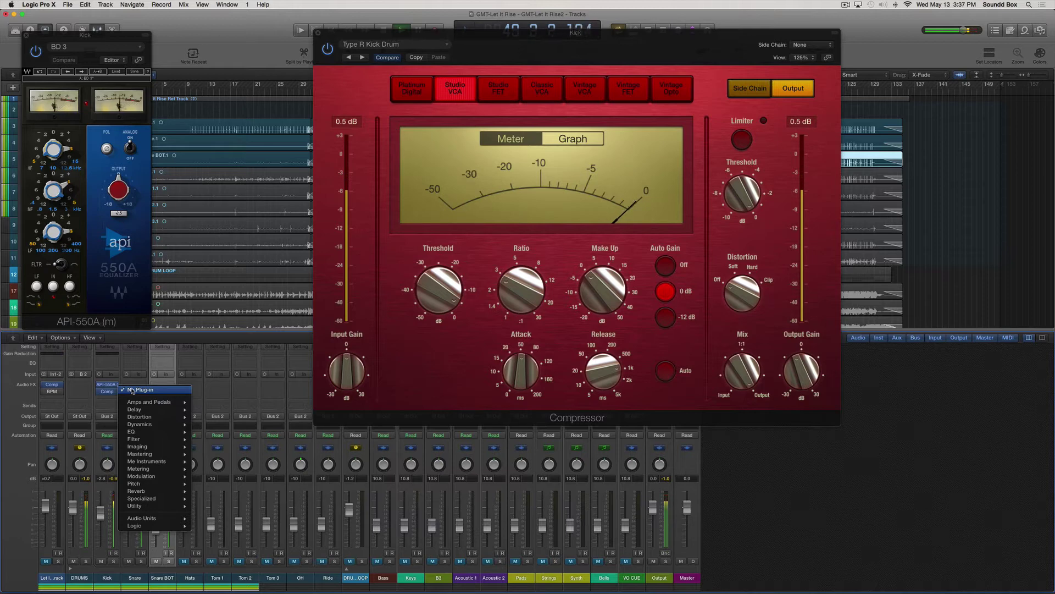
mouse_move(154, 421)
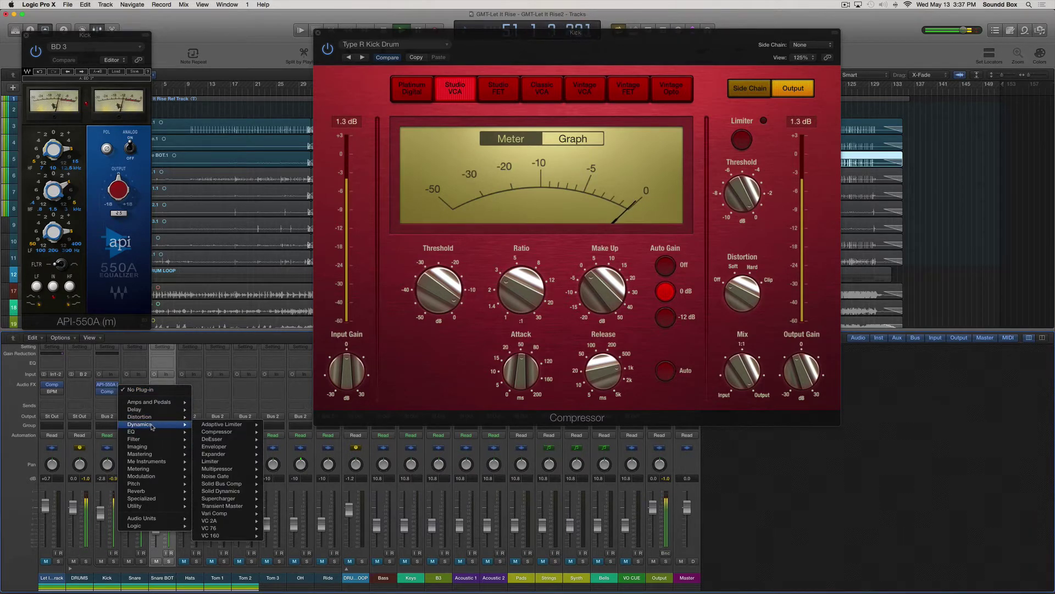
key("Right")
key("Down")
key("Down")
key("Down")
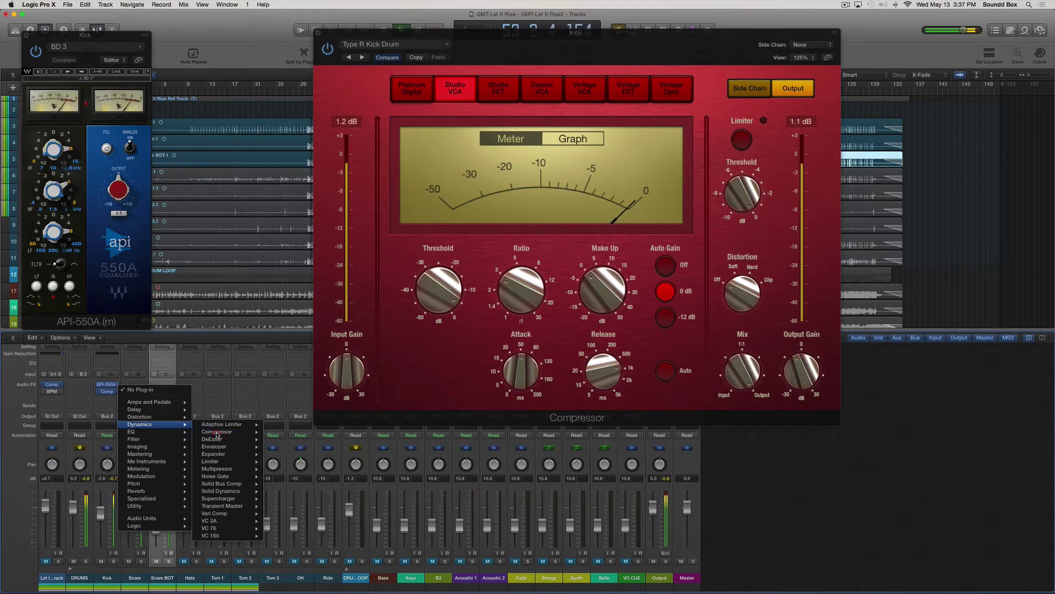
left_click(221, 356)
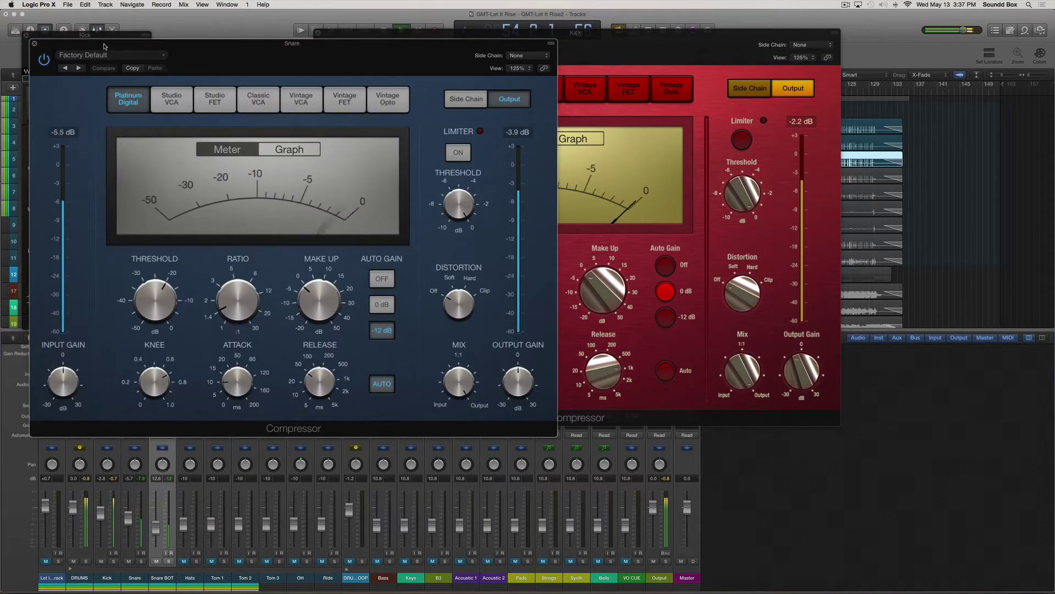
left_click_drag(150, 33, 426, 20)
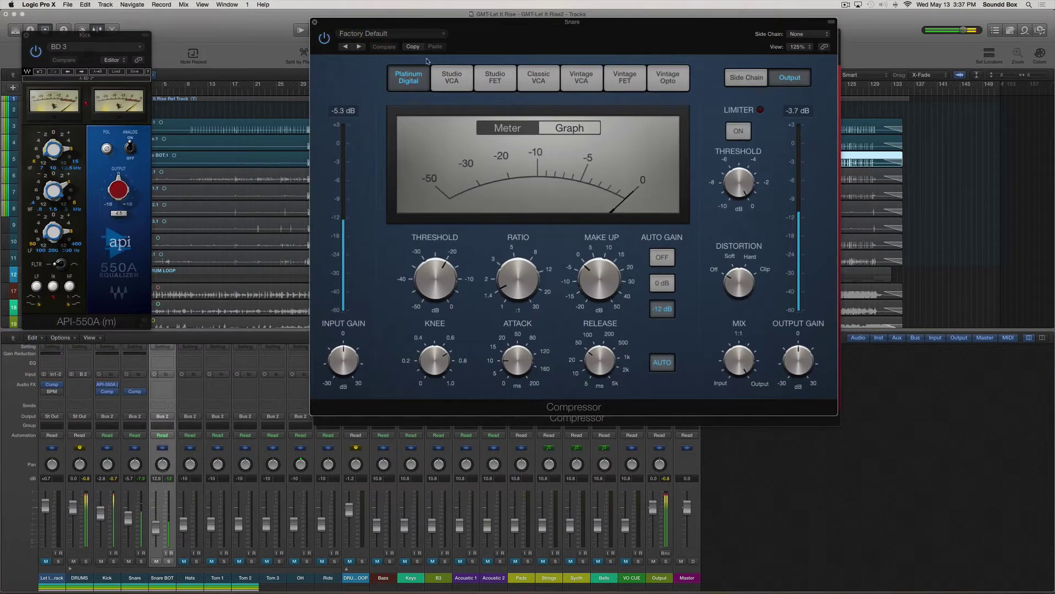
Raise the Snare compressor's ratio, lower its compression threshold slightly and set the Snare fader to -5.4 dB.
left_click_drag(516, 275, 516, 253)
left_click(452, 276)
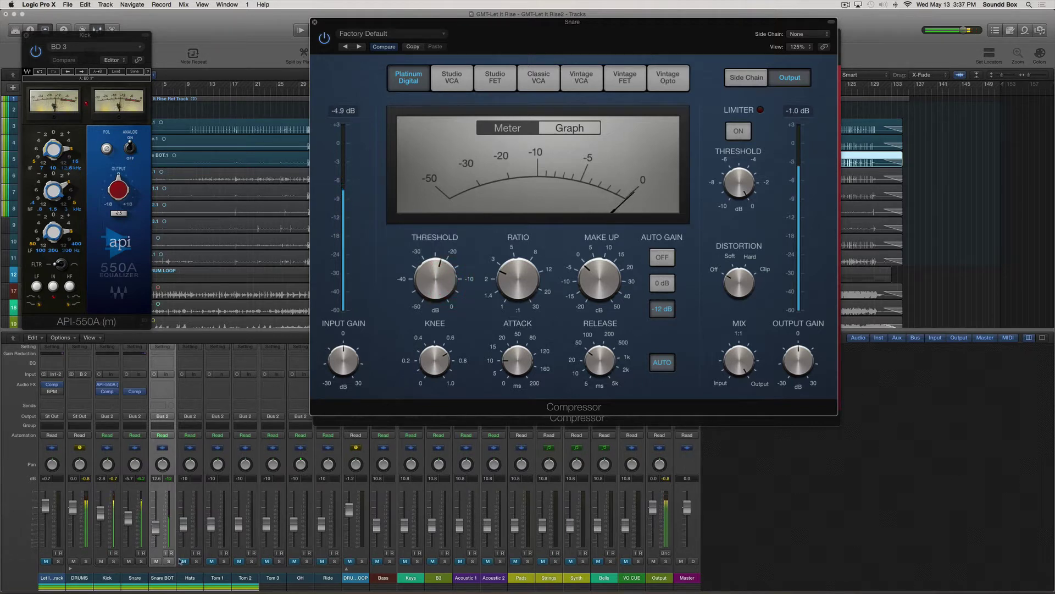
left_click(158, 528)
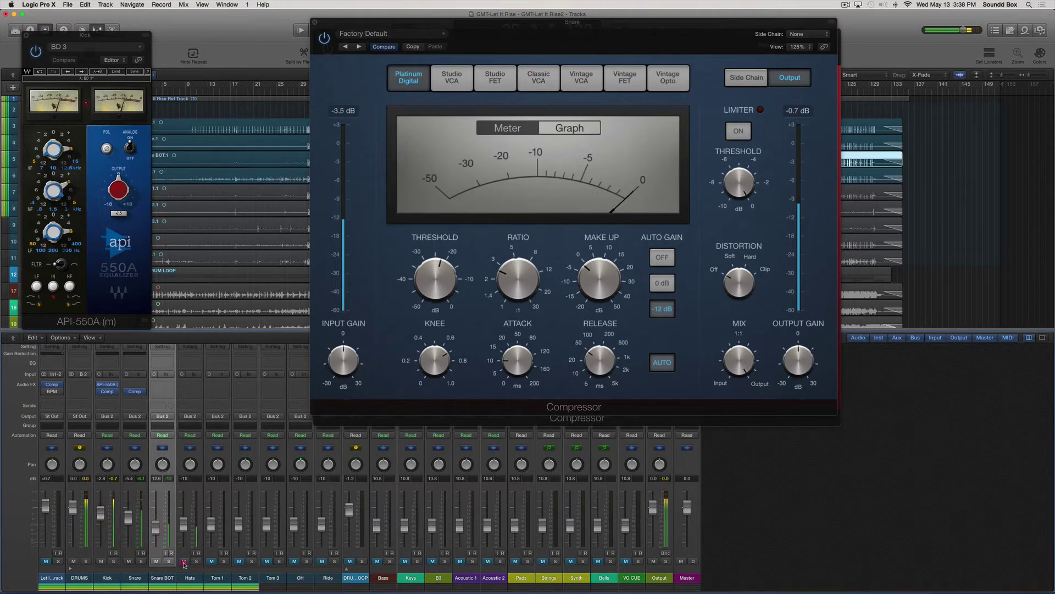
Pan the unmuted Hats channel off-centre and set its fader to -13.6 dB.
left_click_drag(189, 465, 184, 482)
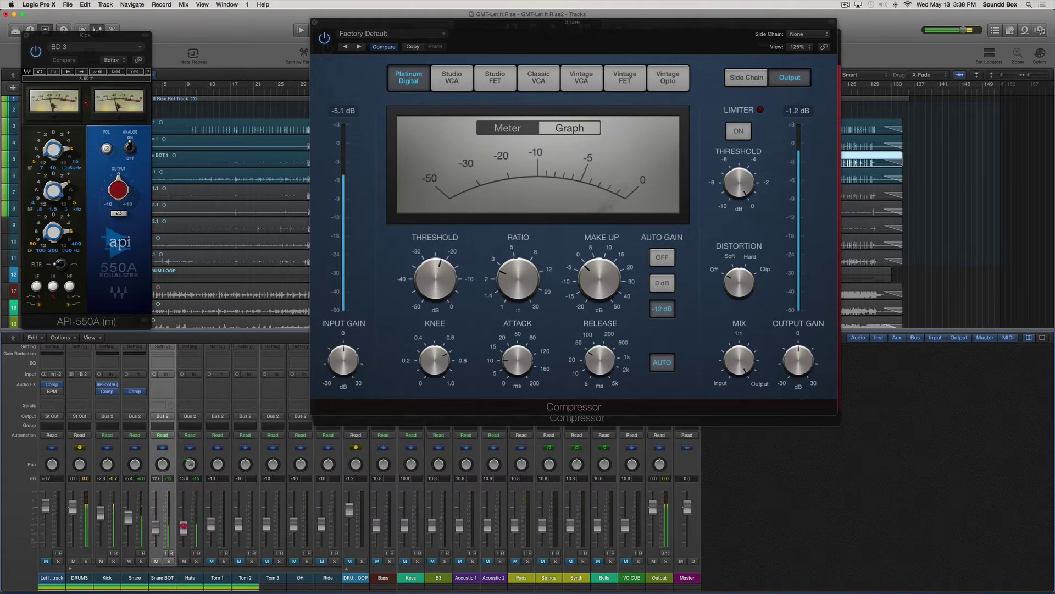
left_click_drag(184, 528, 184, 527)
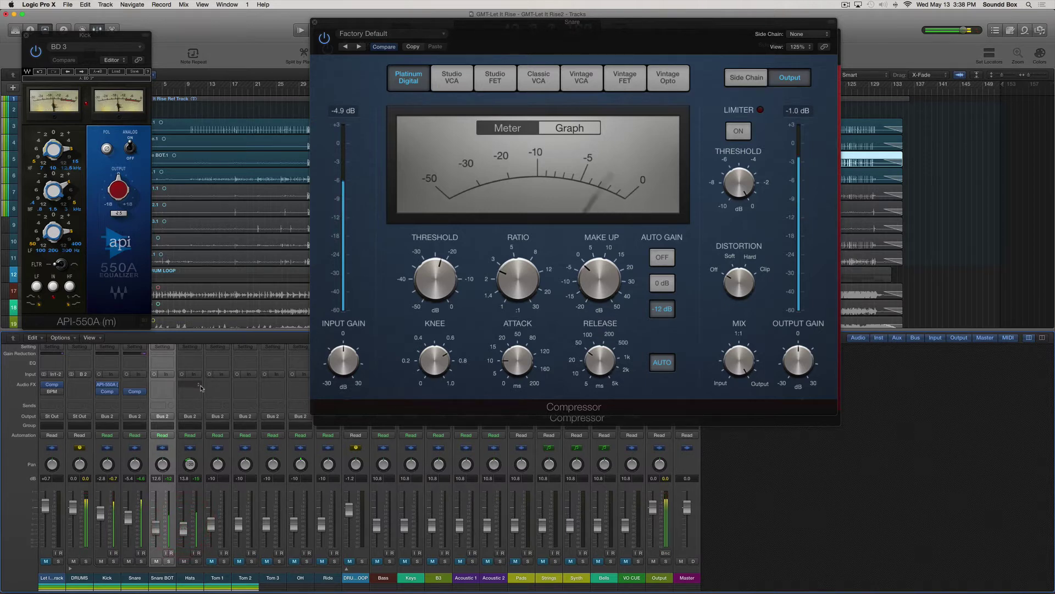
Insert a Channel EQ with the Brighten Hi Hat preset on Hats and lower the Hats fader to -14.6 dB.
left_click(190, 364)
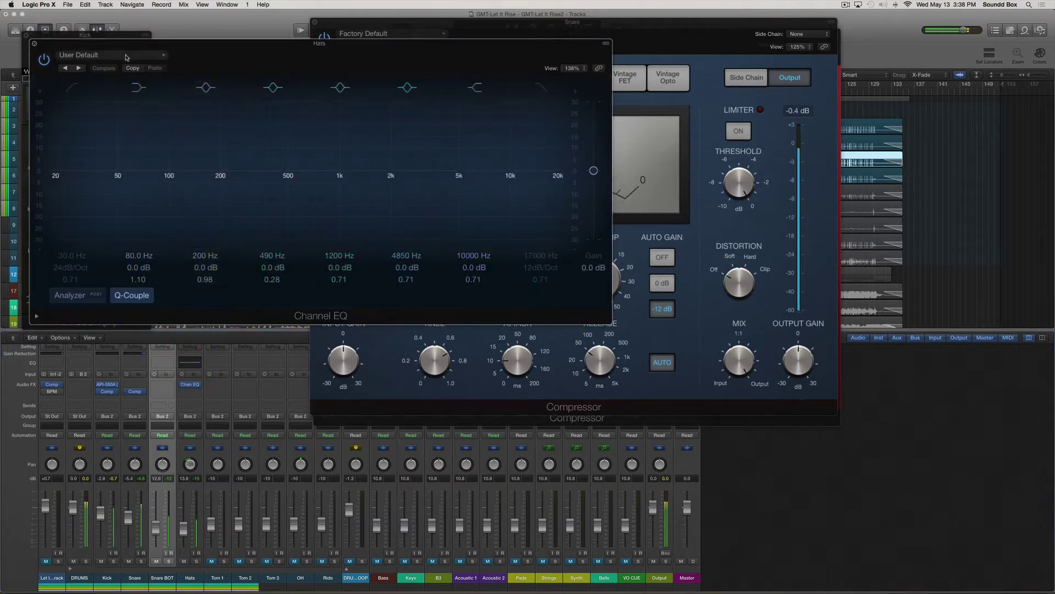
left_click(126, 55)
mouse_move(99, 214)
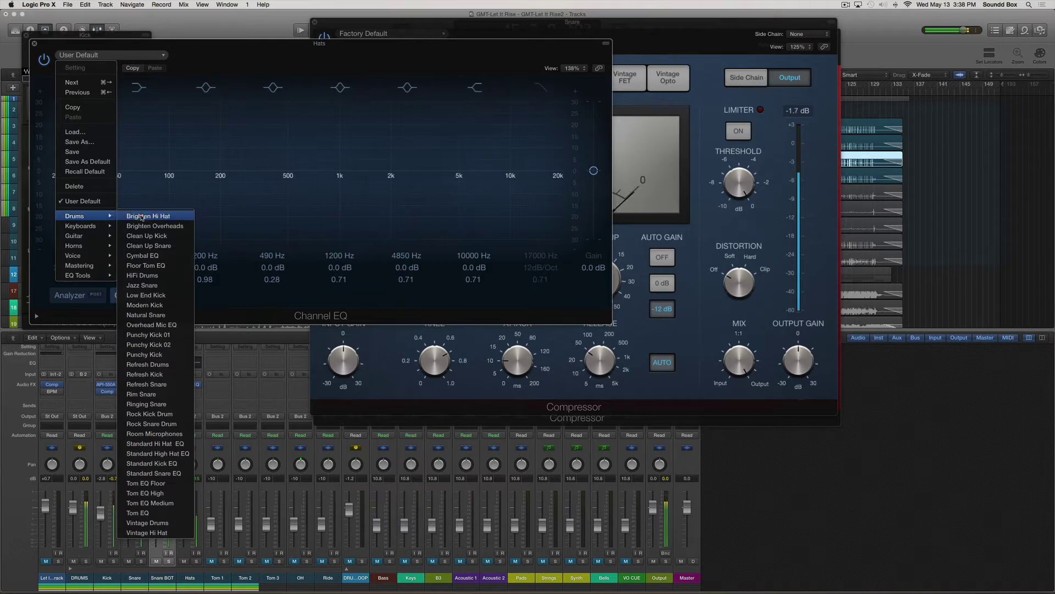
left_click(141, 216)
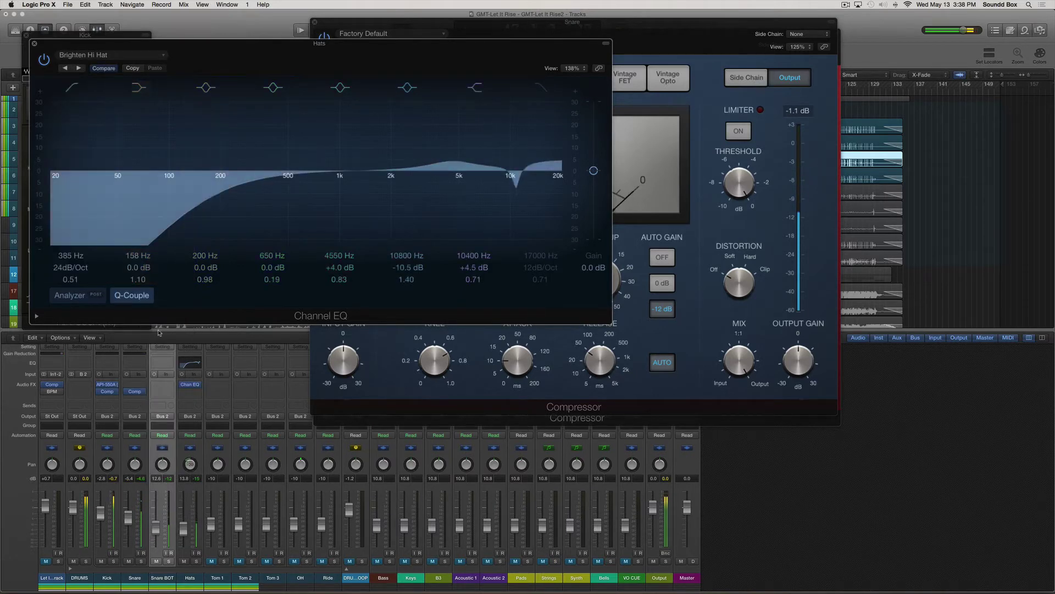
left_click_drag(183, 530, 183, 532)
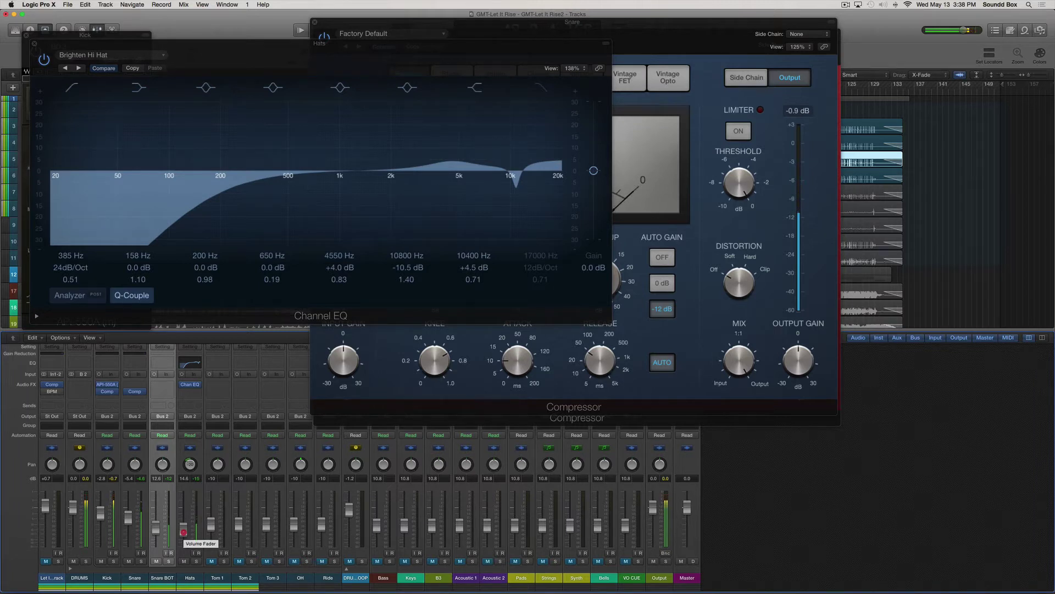
Unmute Tom 1, hide the plug-in windows and audition the track briefly in solo with its waveform enlarged.
left_click(183, 532)
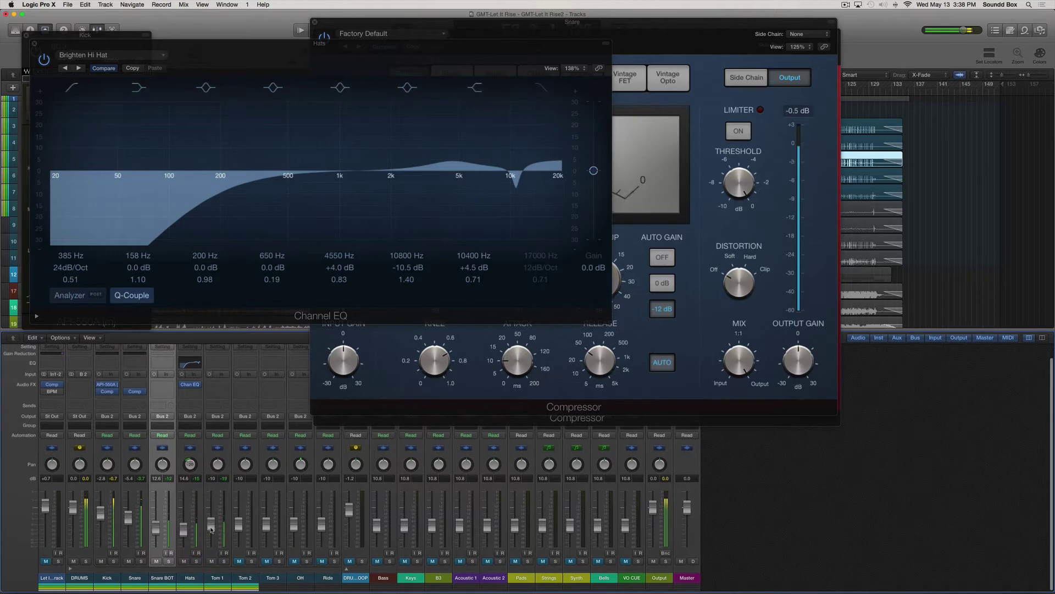
key("v")
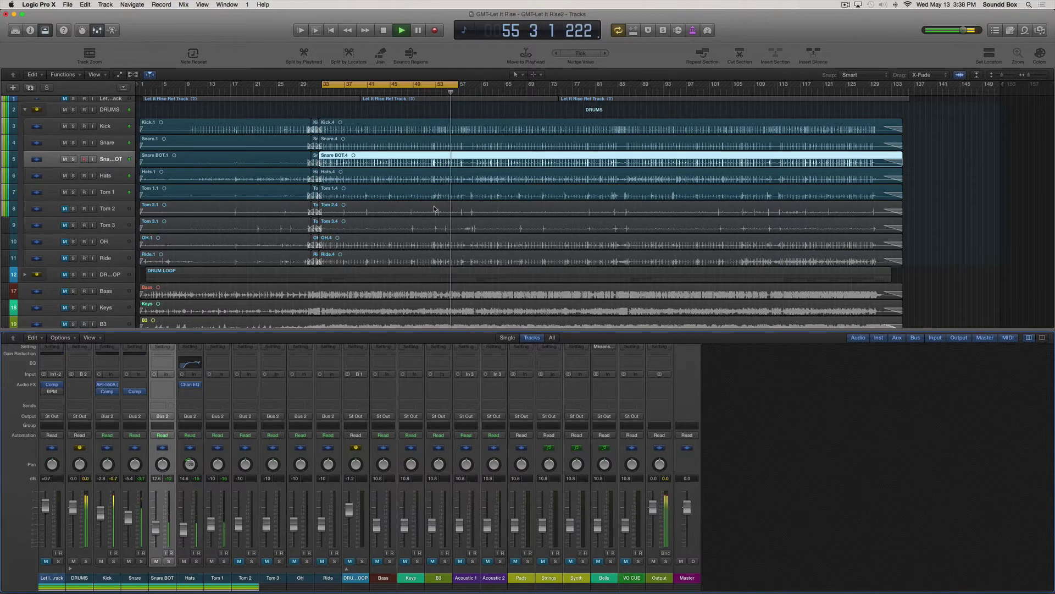
left_click(114, 191)
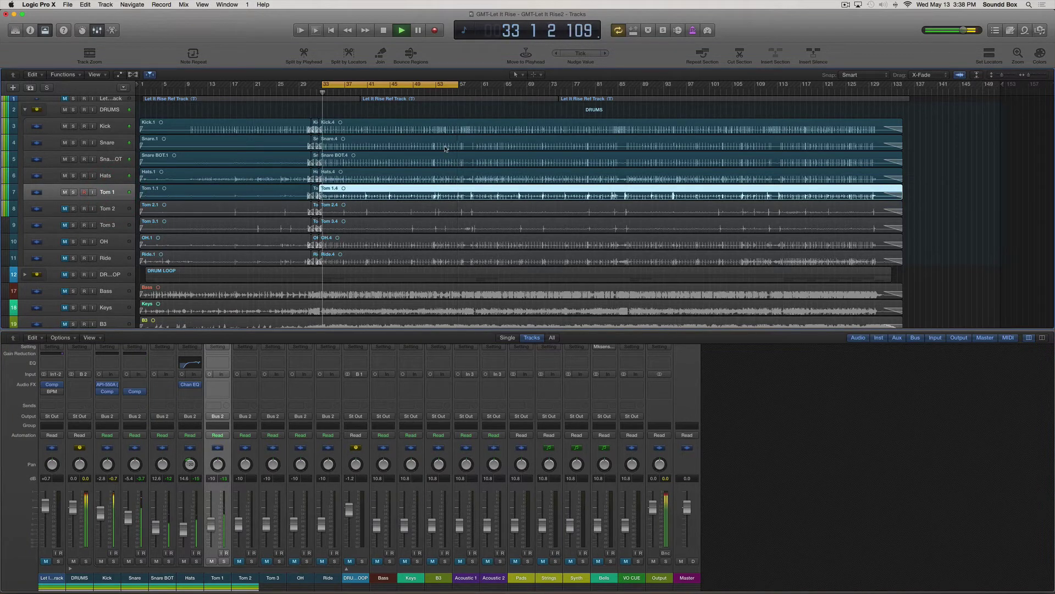
key("super+Down")
key("super+Right")
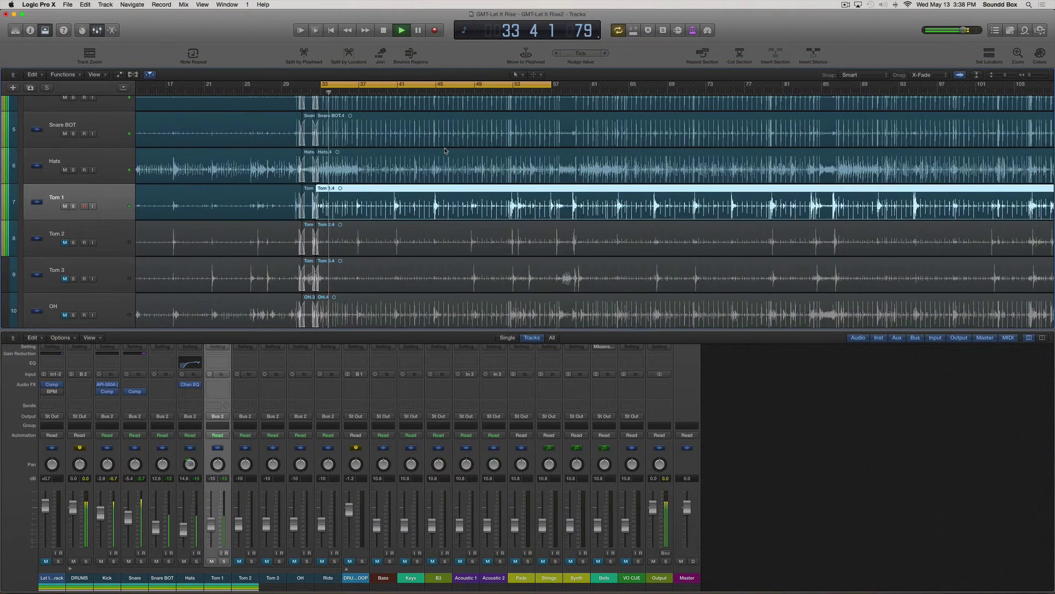
key("super+Right")
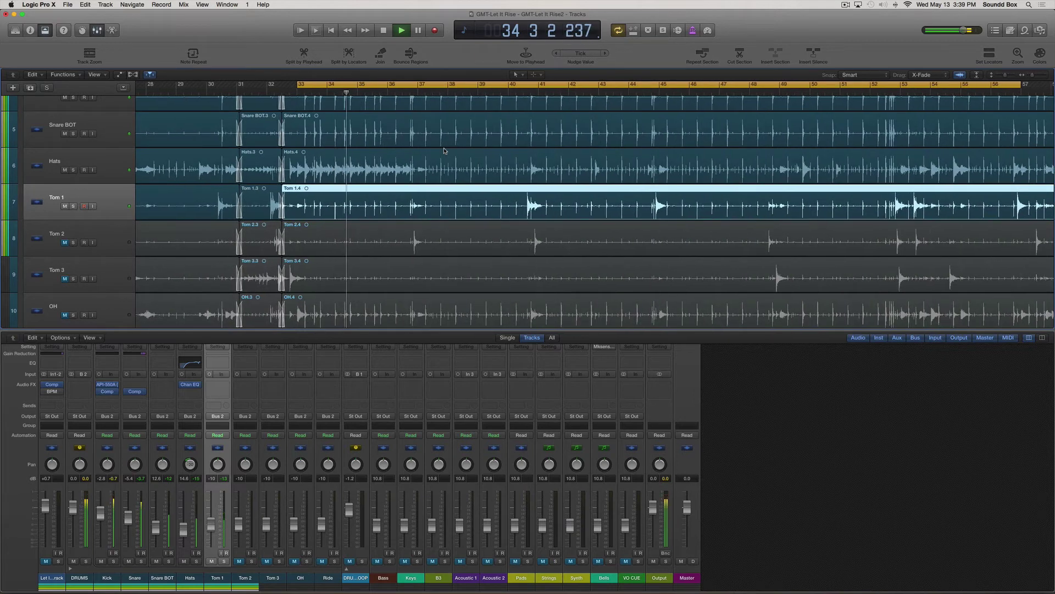
left_click(73, 207)
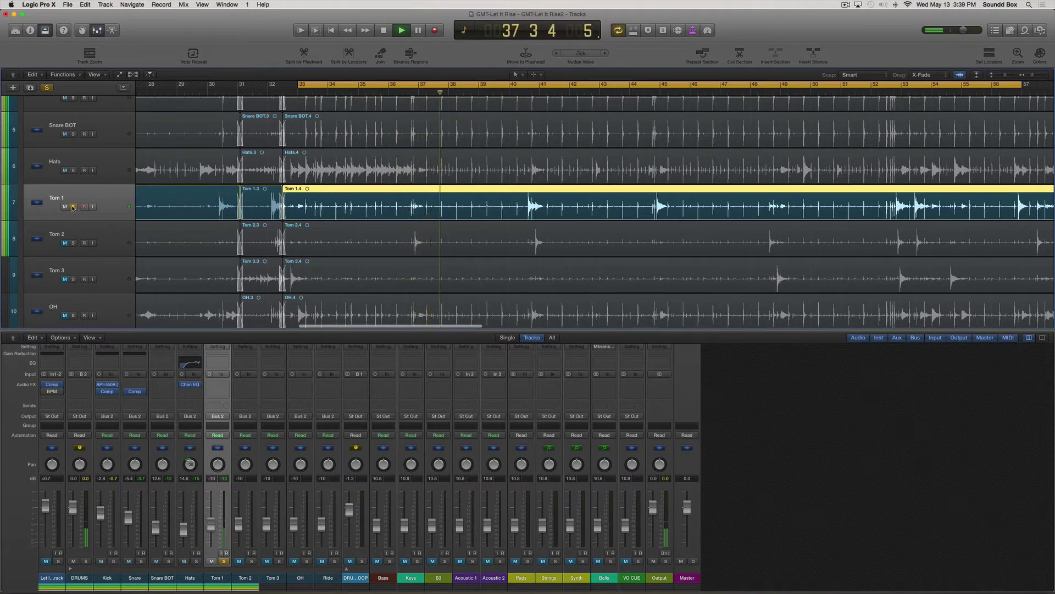
left_click(73, 207)
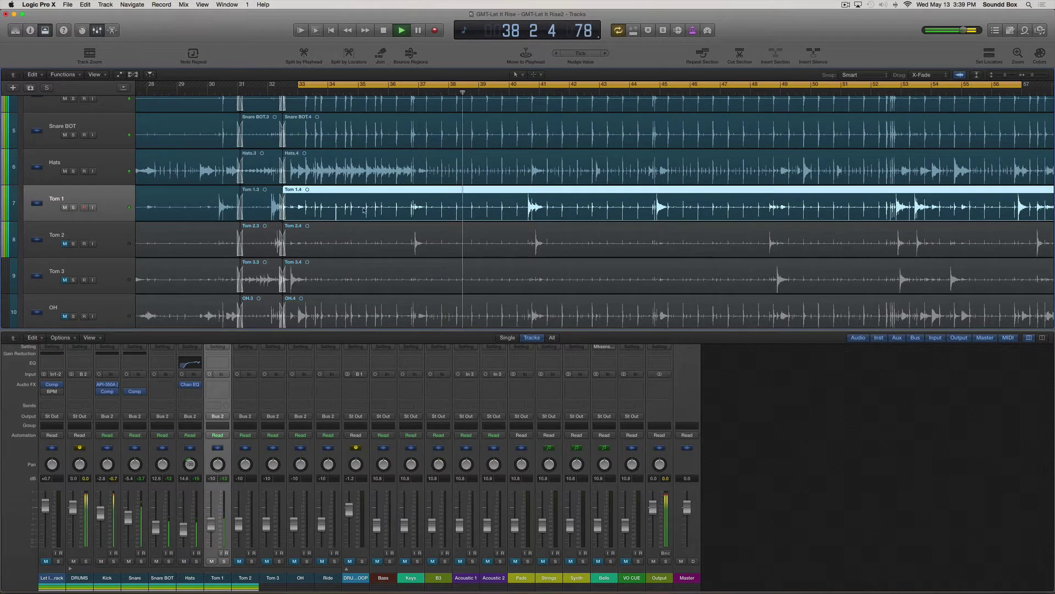
Pan Tom 1 off-centre, keeping all the tom tracks in view.
scroll(351, 210, "right", 2)
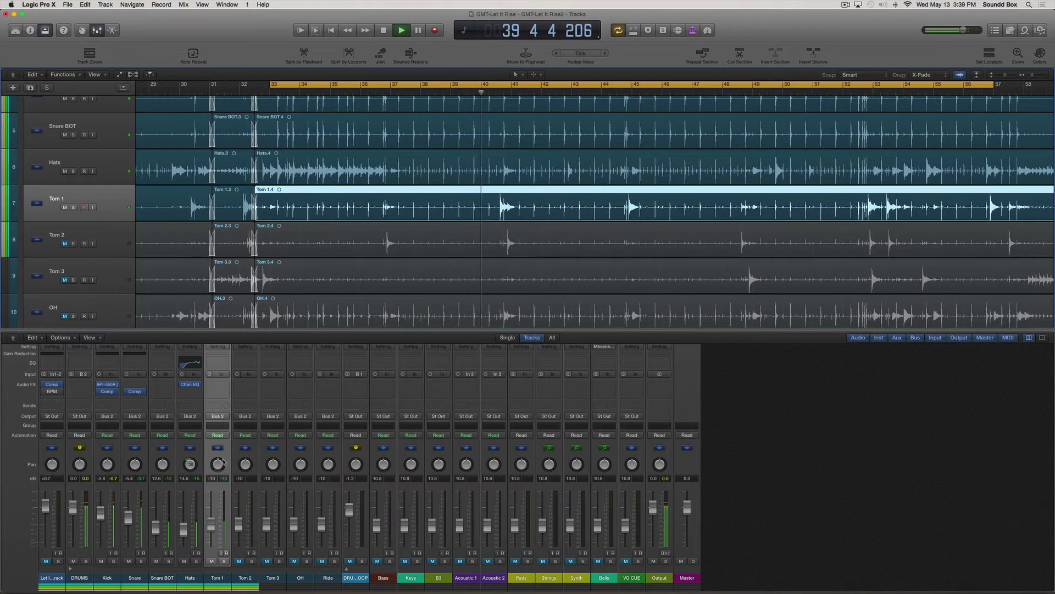
scroll(114, 229, "down", 2)
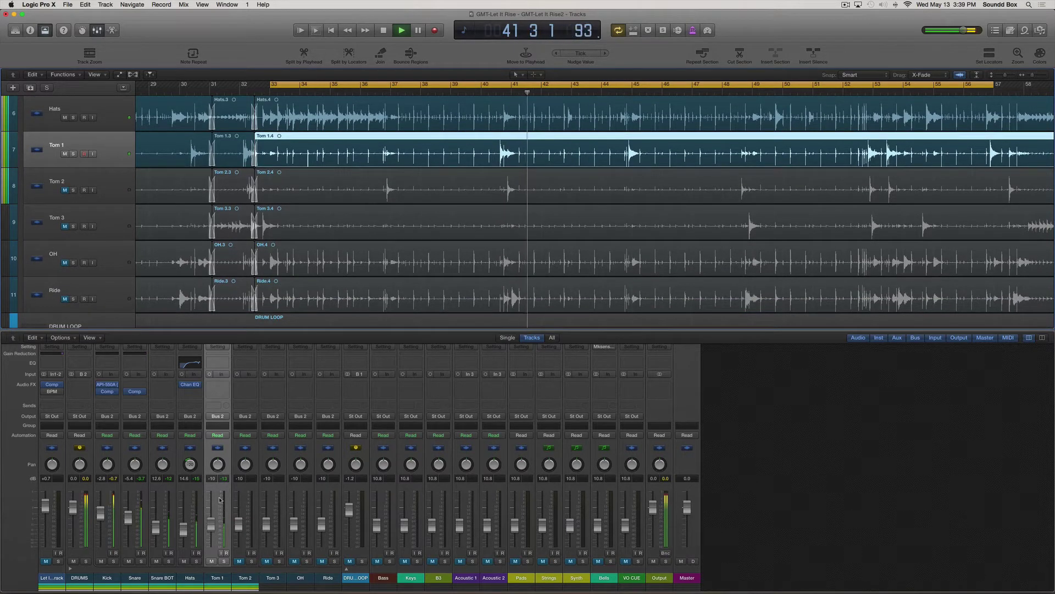
left_click(218, 464)
left_click_drag(218, 465, 219, 440)
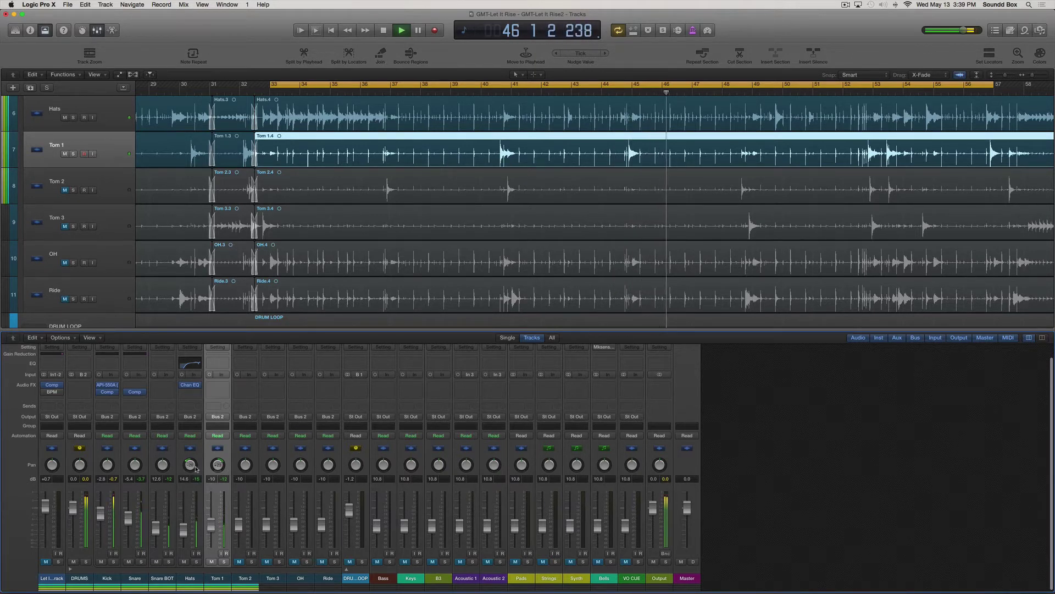
Unmute Tom 2, pan it off-centre and readjust Tom 1's pan against it.
left_click_drag(218, 465, 244, 474)
left_click(243, 472)
left_click(238, 563)
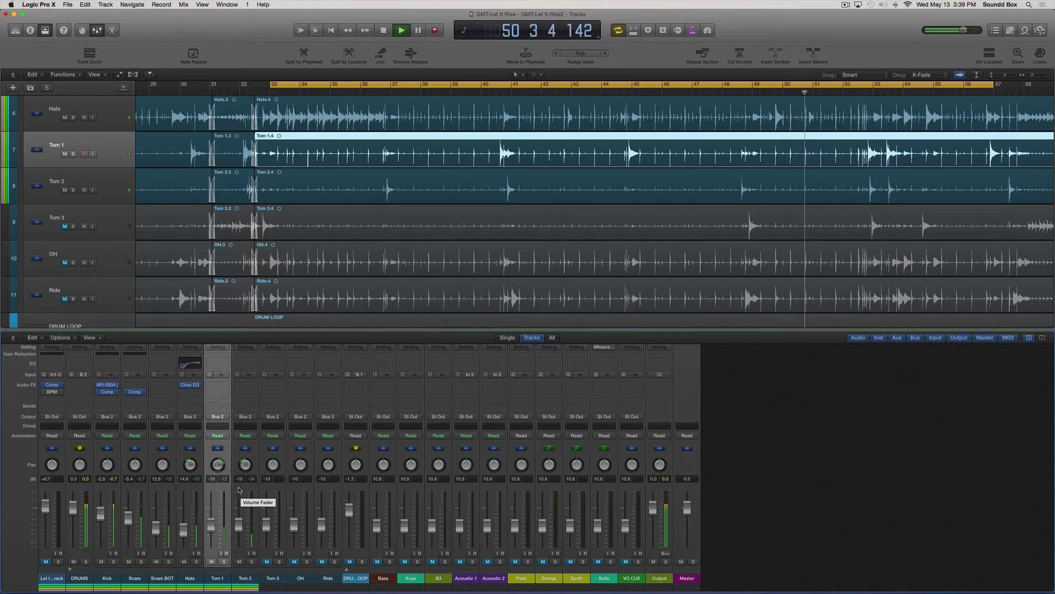
left_click_drag(244, 467, 243, 470)
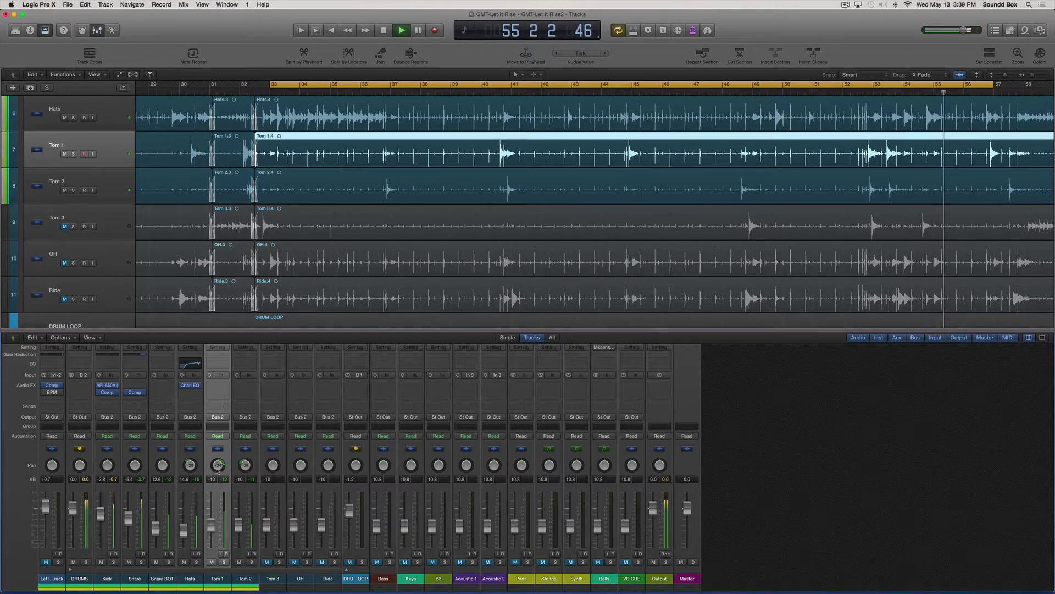
left_click_drag(218, 467, 248, 429)
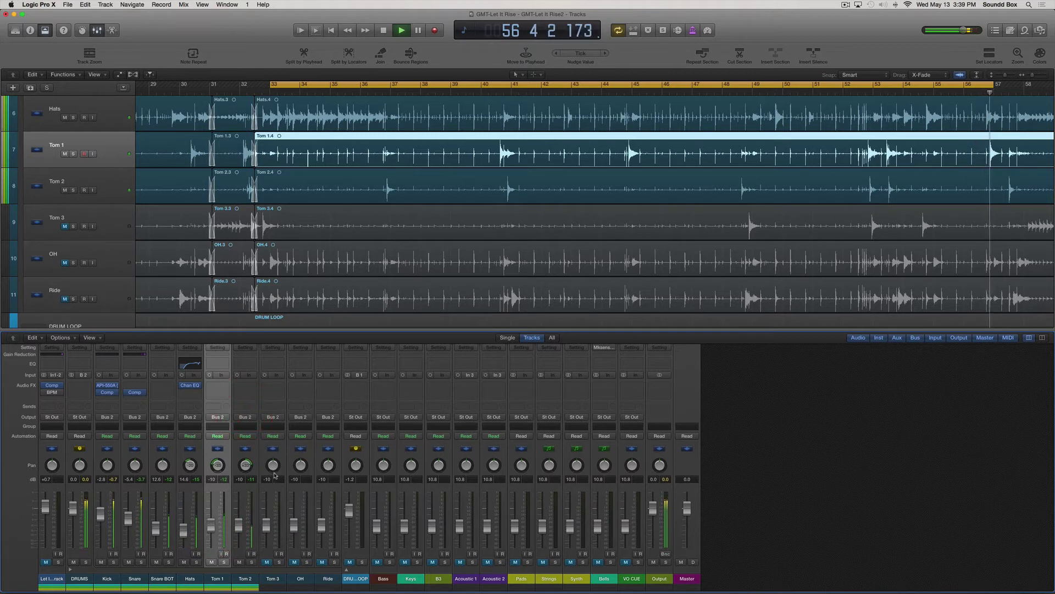
Pan Tom 3 off-centre, unmute it and lower its fader to -12.4 dB.
left_click_drag(275, 468, 269, 448)
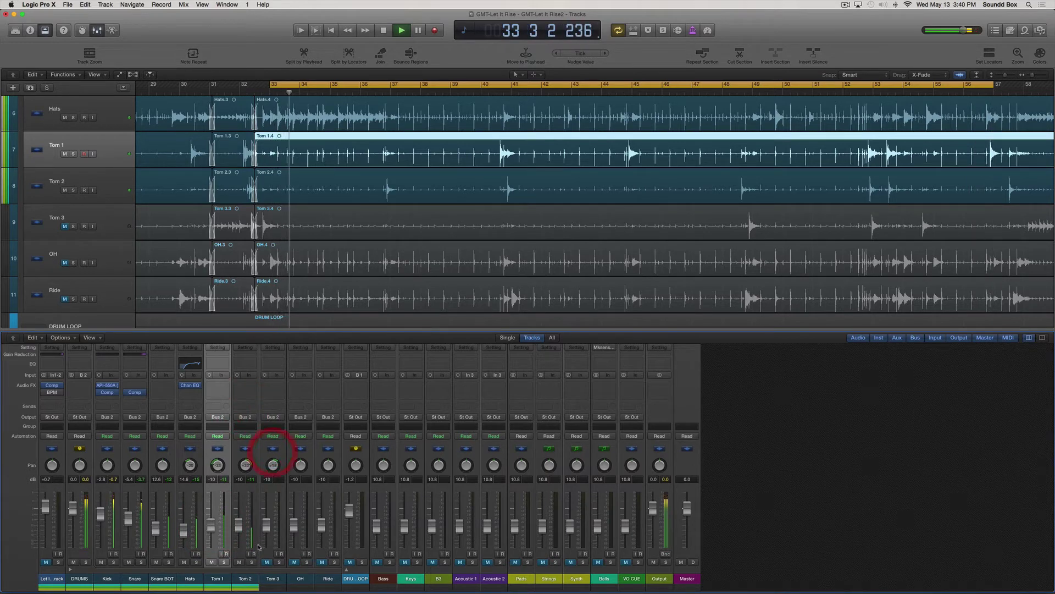
left_click(266, 562)
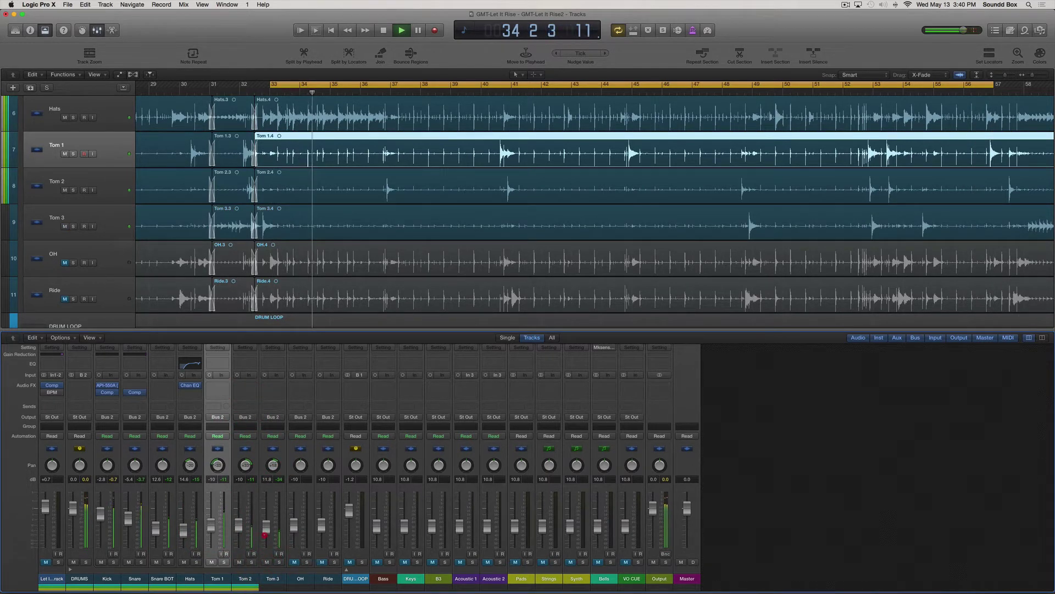
left_click_drag(266, 524, 266, 527)
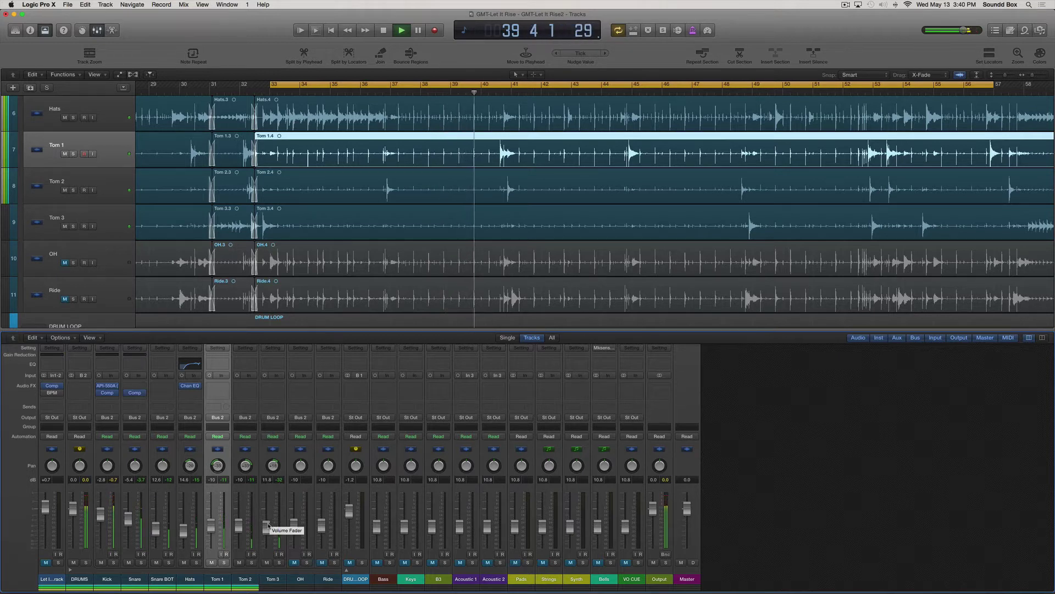
left_click_drag(268, 525, 268, 525)
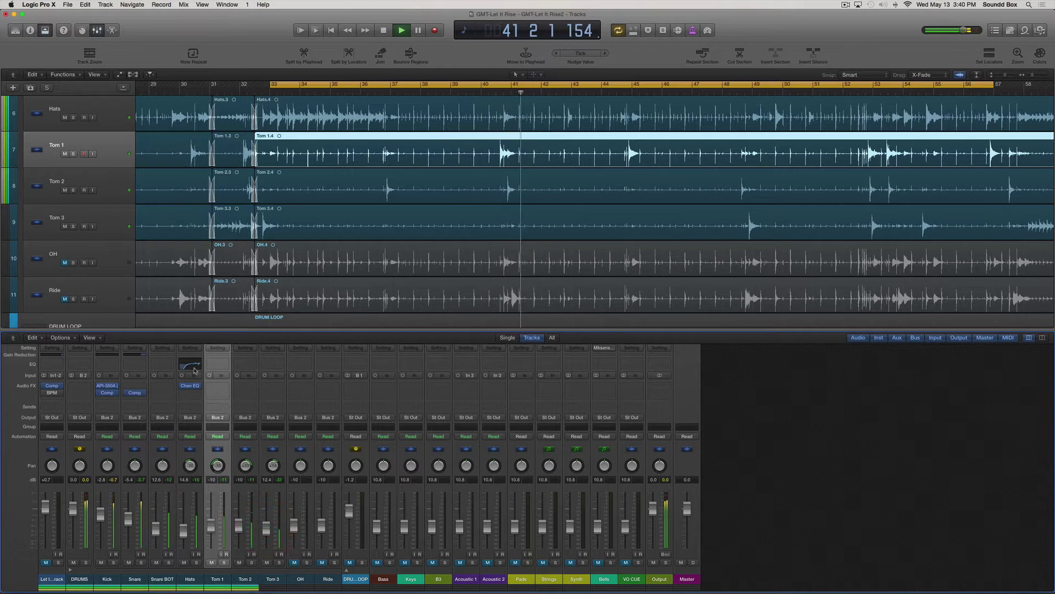
Stop playback, select Tom 1 to Tom 3 together and insert the Waves API-550A (m) equalizer on all three channels.
key("space")
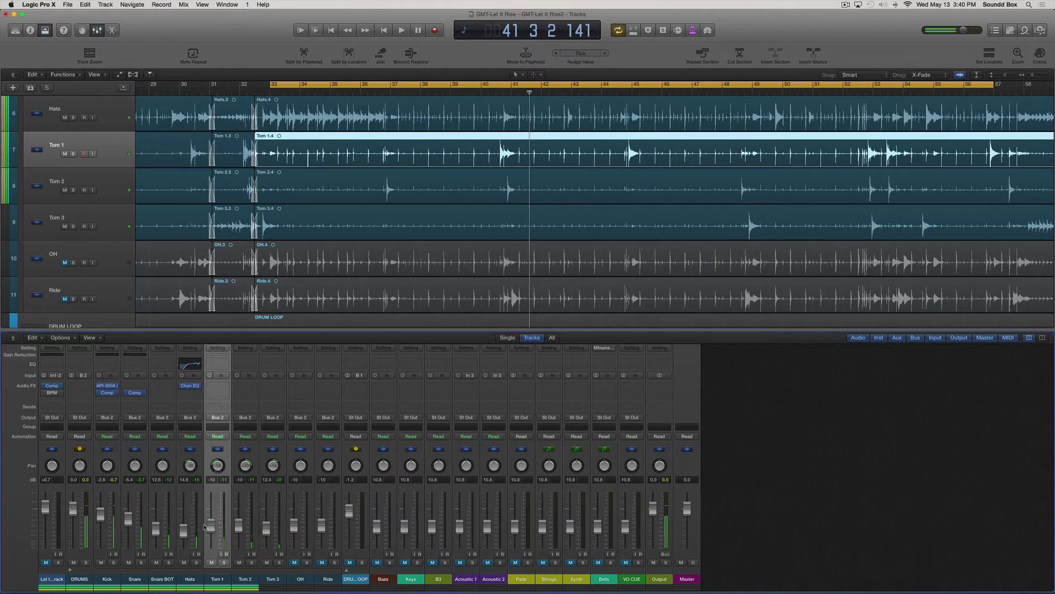
left_click(271, 577, "shift")
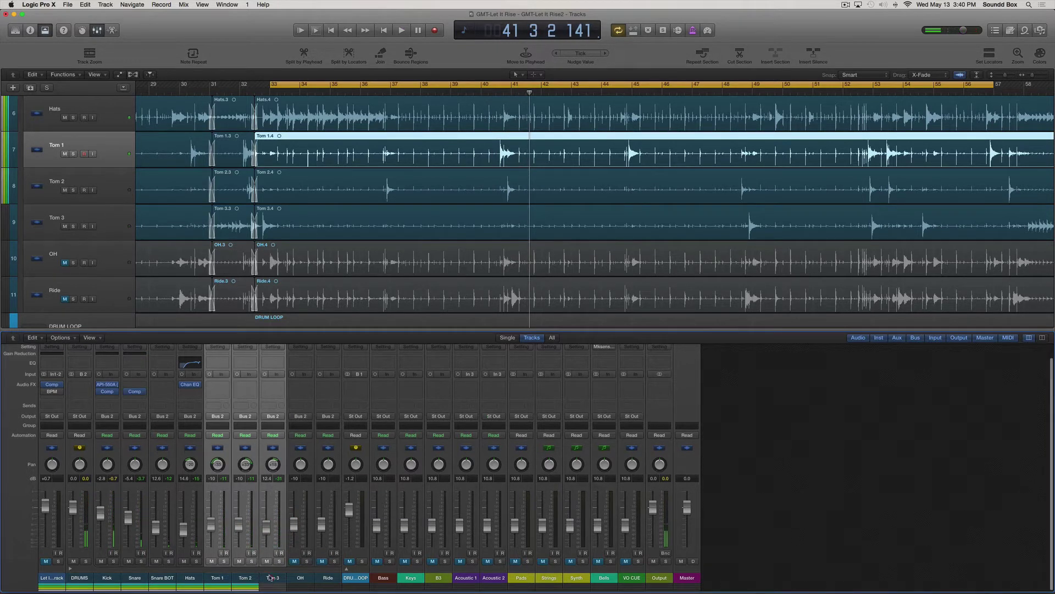
left_click(217, 385)
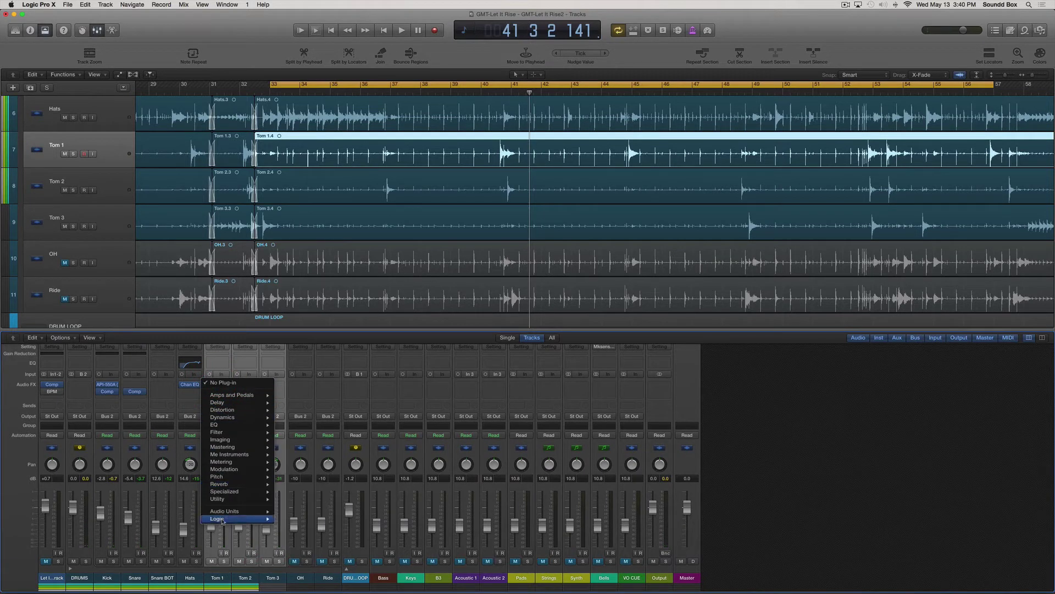
mouse_move(231, 520)
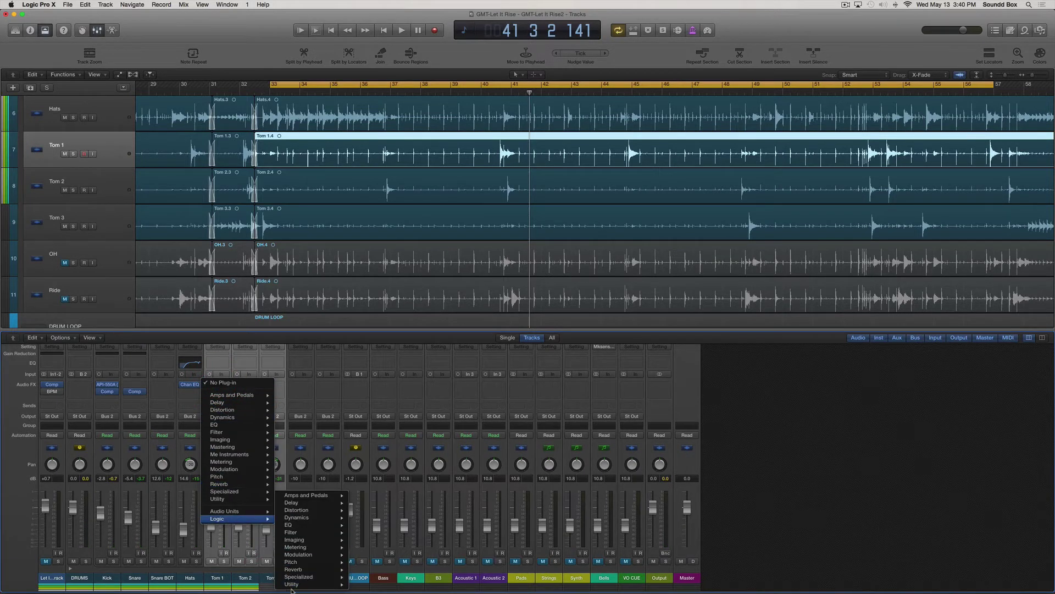
mouse_move(301, 503)
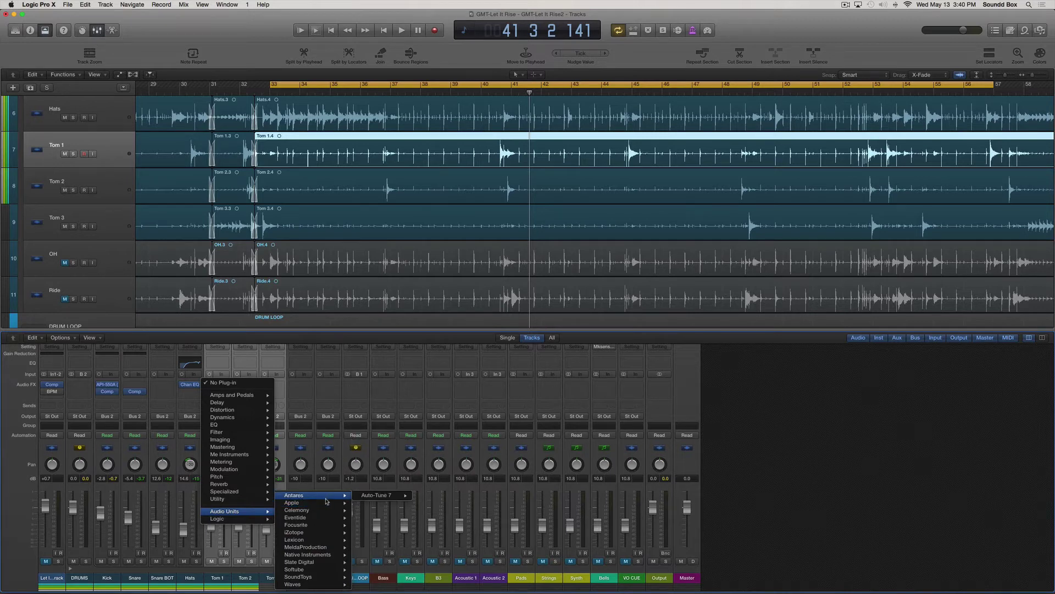
mouse_move(311, 584)
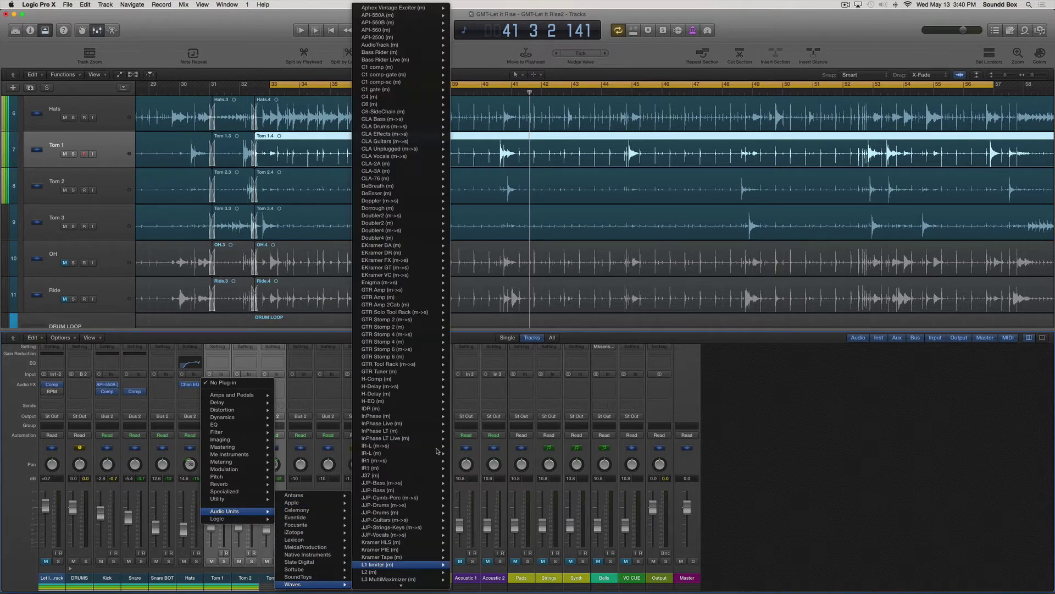
left_click(400, 15)
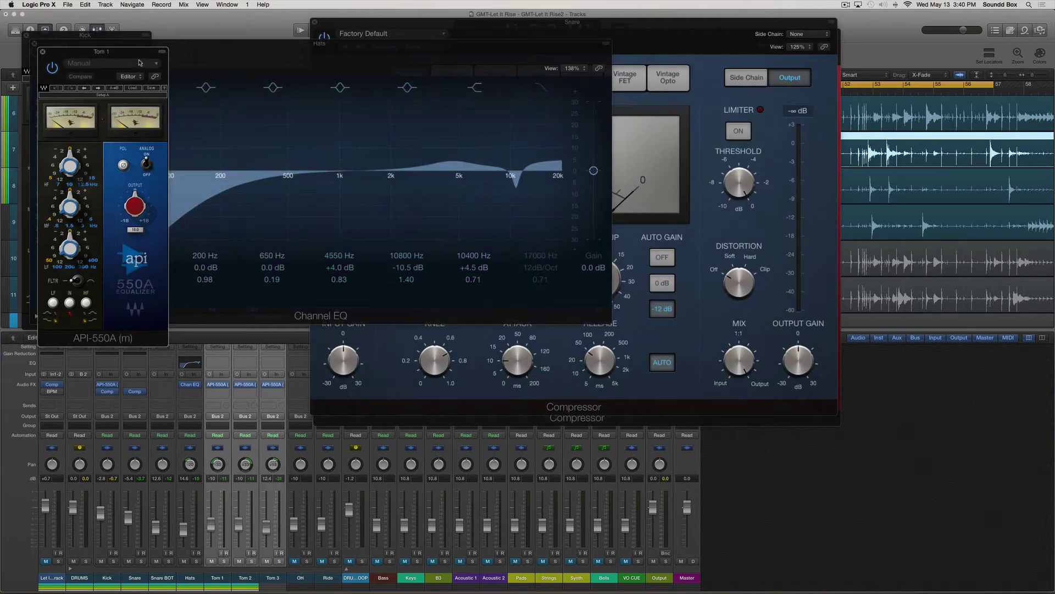
Load the Pres15: Hi Tom factory preset in Tom 1's API-550A equalizer.
left_click(218, 384)
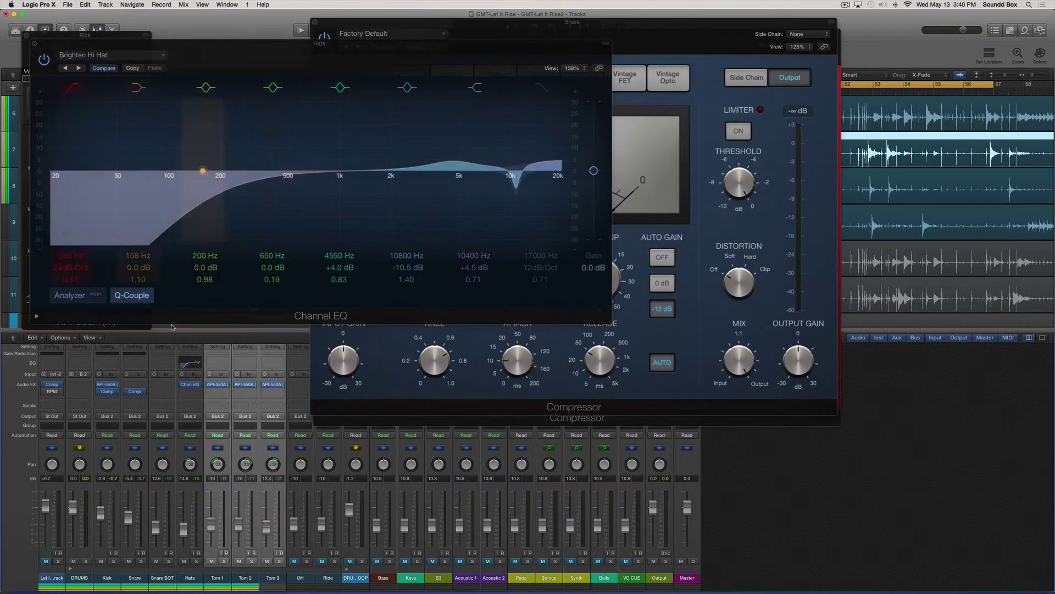
left_click(218, 385)
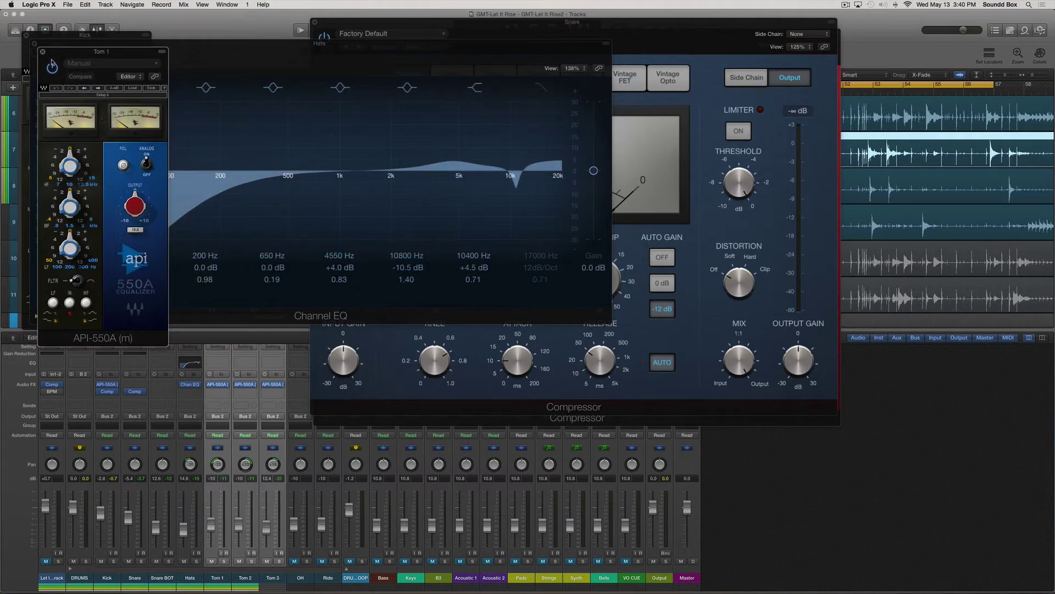
left_click(94, 64)
mouse_move(109, 209)
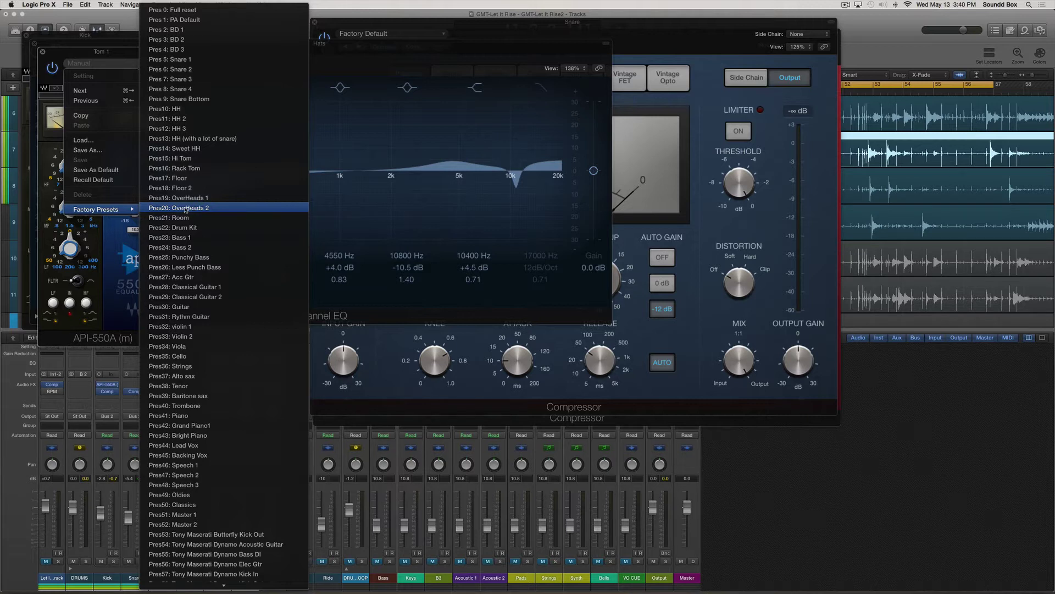
scroll(186, 209, "down", 3)
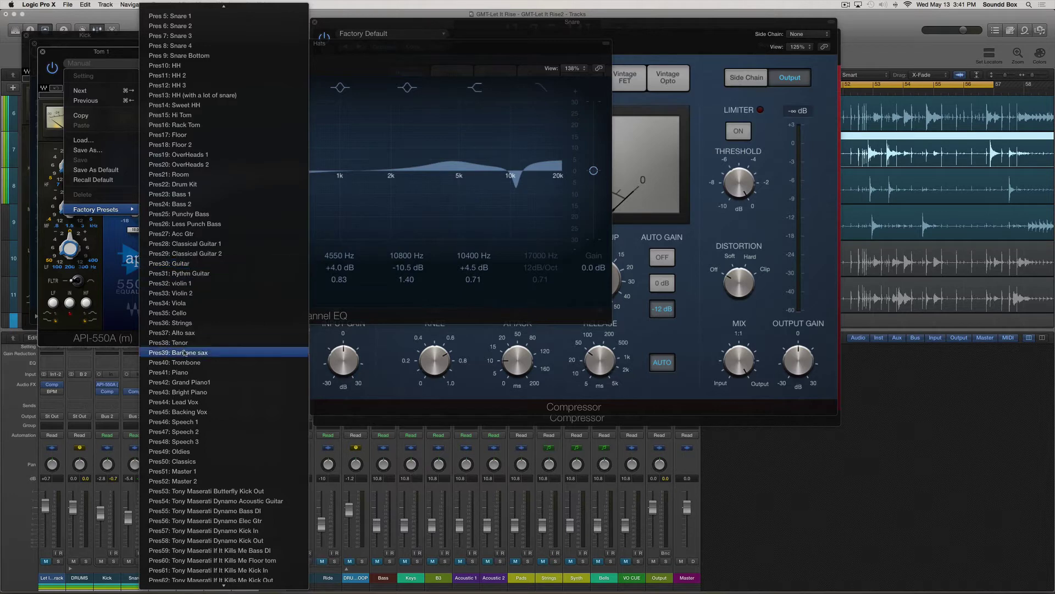
scroll(200, 277, "up", 3)
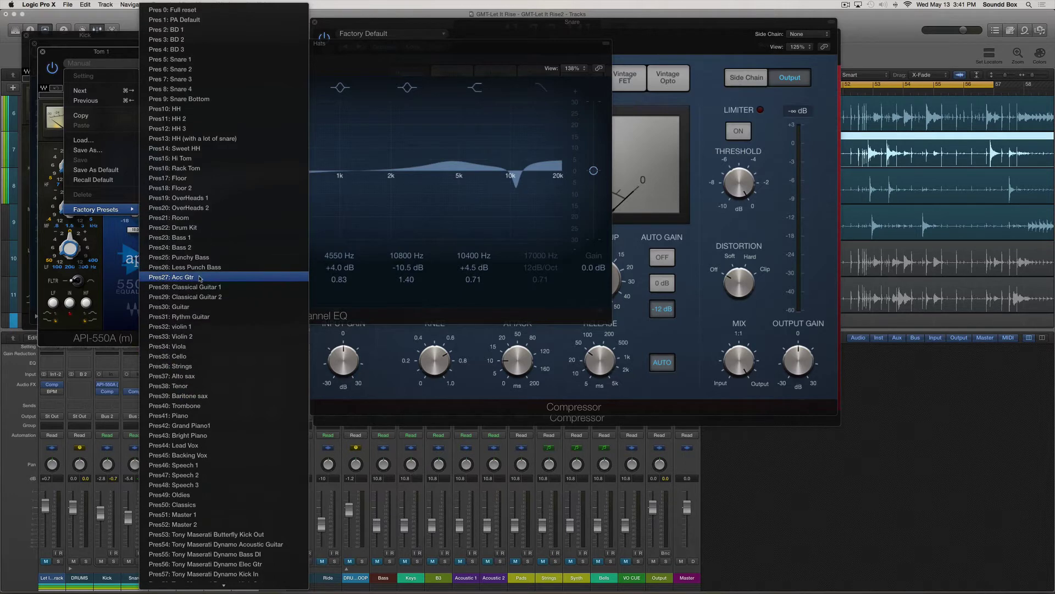
left_click(203, 159)
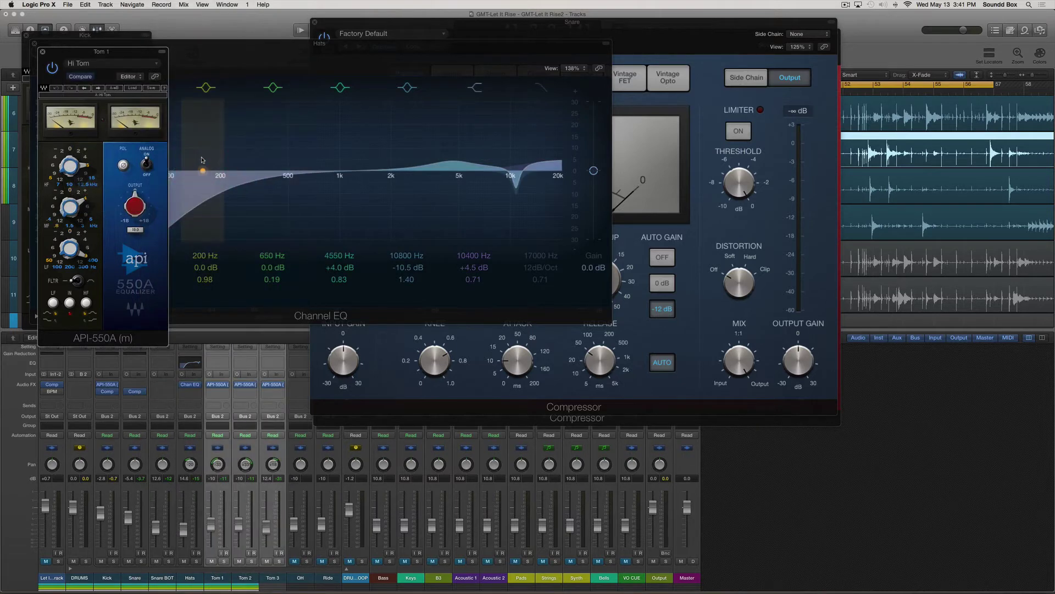
Load the Pres16: Rack Tom factory preset in Tom 2's API-550A and place its window beside Tom 1's equalizer.
left_click(245, 384)
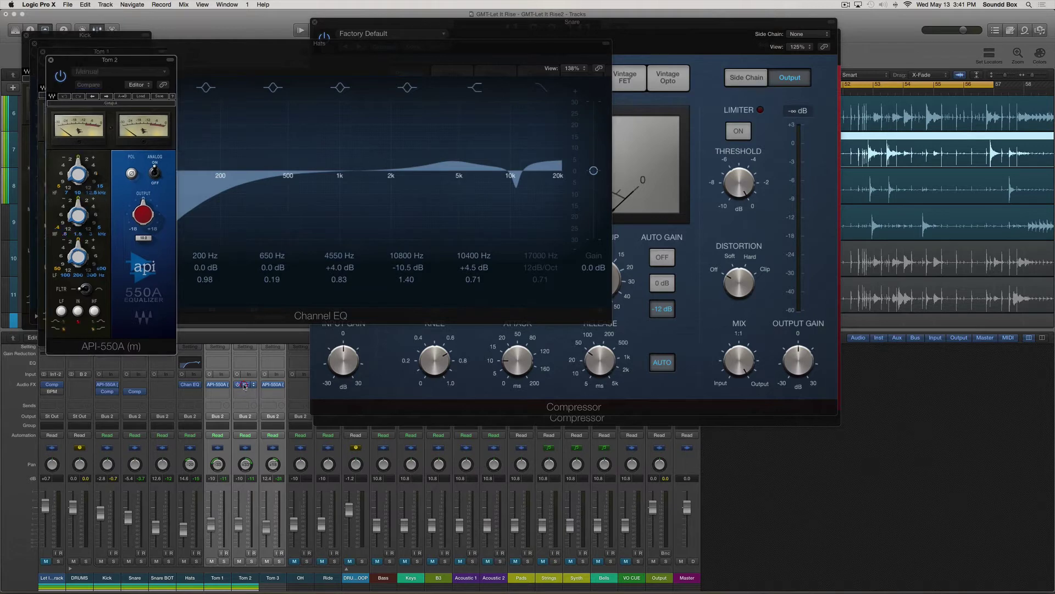
left_click(122, 72)
mouse_move(142, 218)
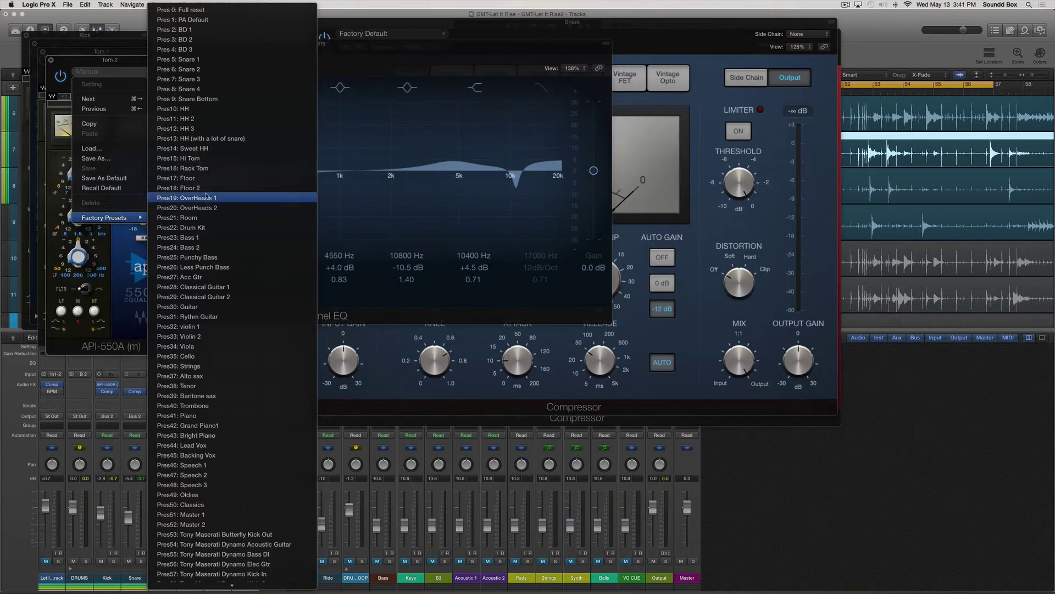
left_click(207, 168)
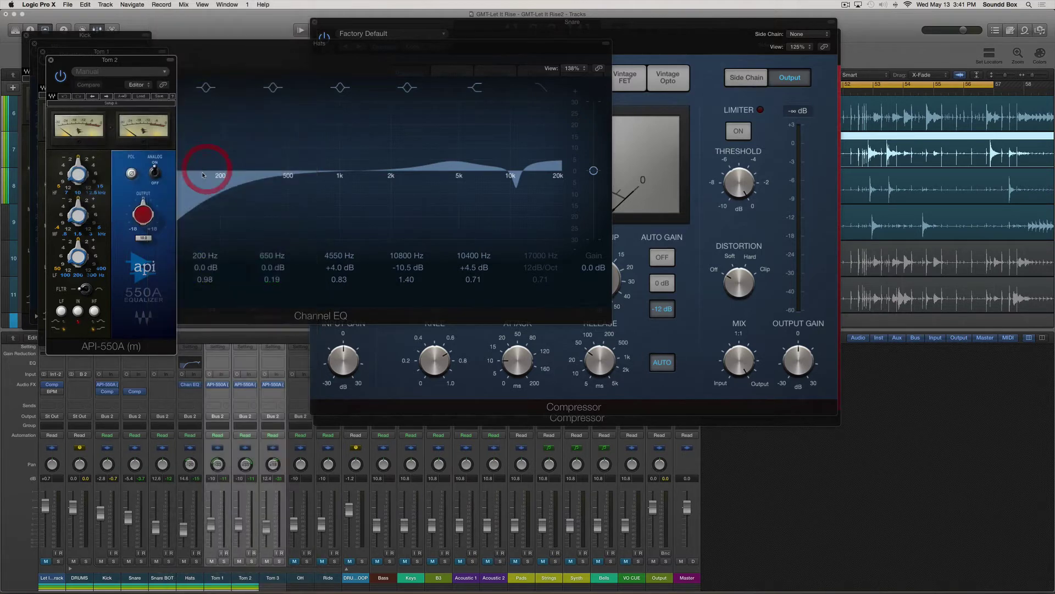
left_click_drag(117, 63, 260, 64)
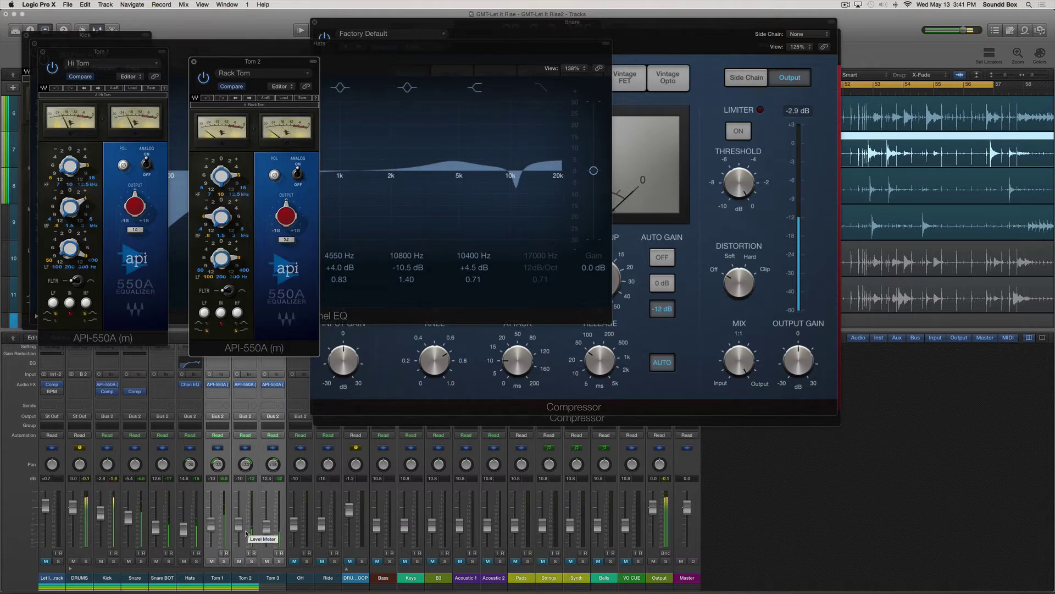
Hide the plug-in windows, set the cycle range over the tom fills from about bar 52.5 to bar 61 and play it.
key("v")
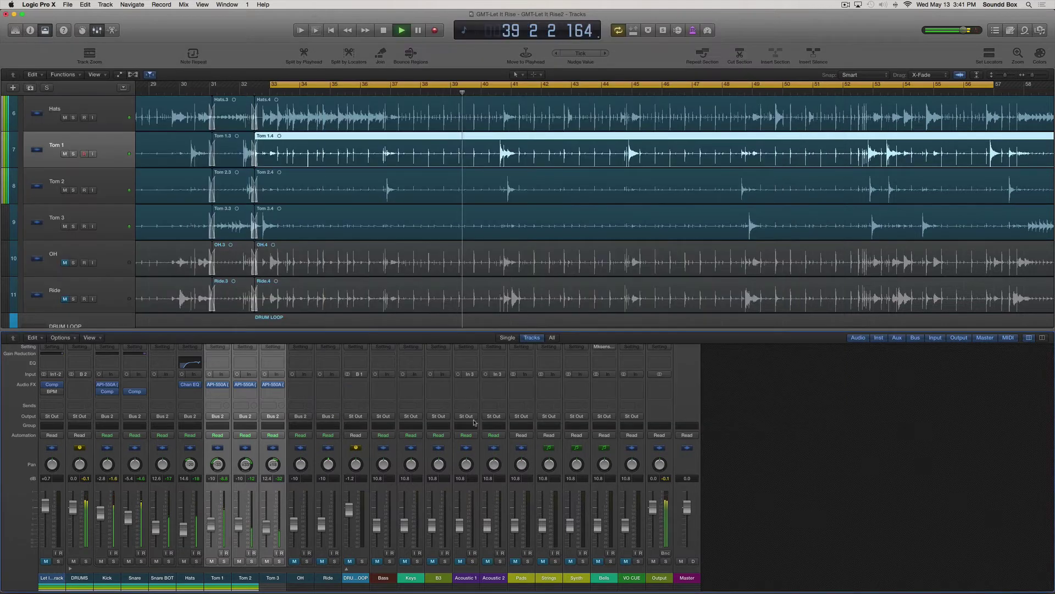
key("space")
scroll(688, 98, "right", 5)
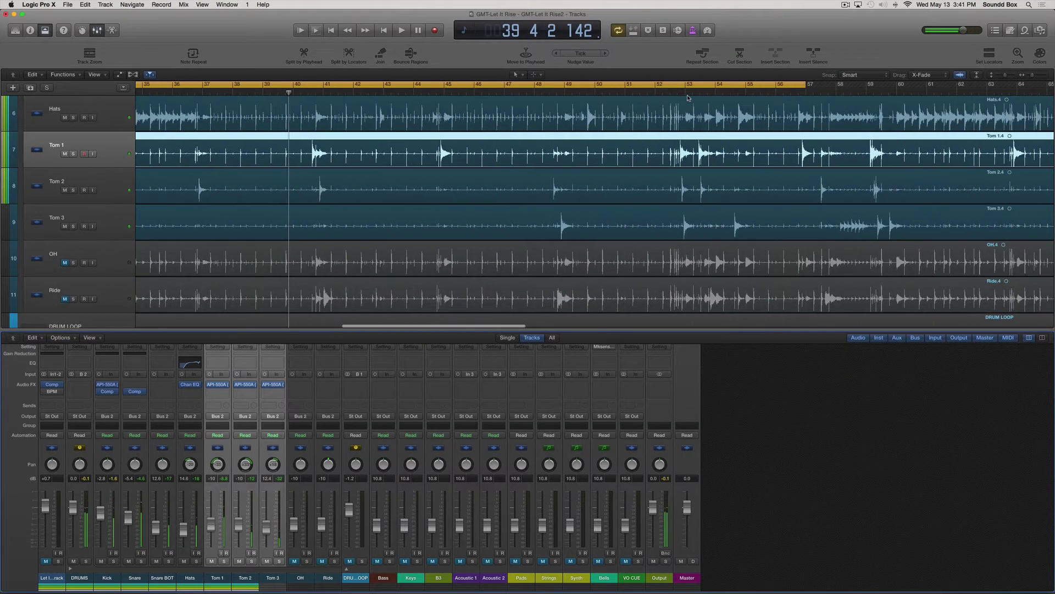
left_click(561, 87)
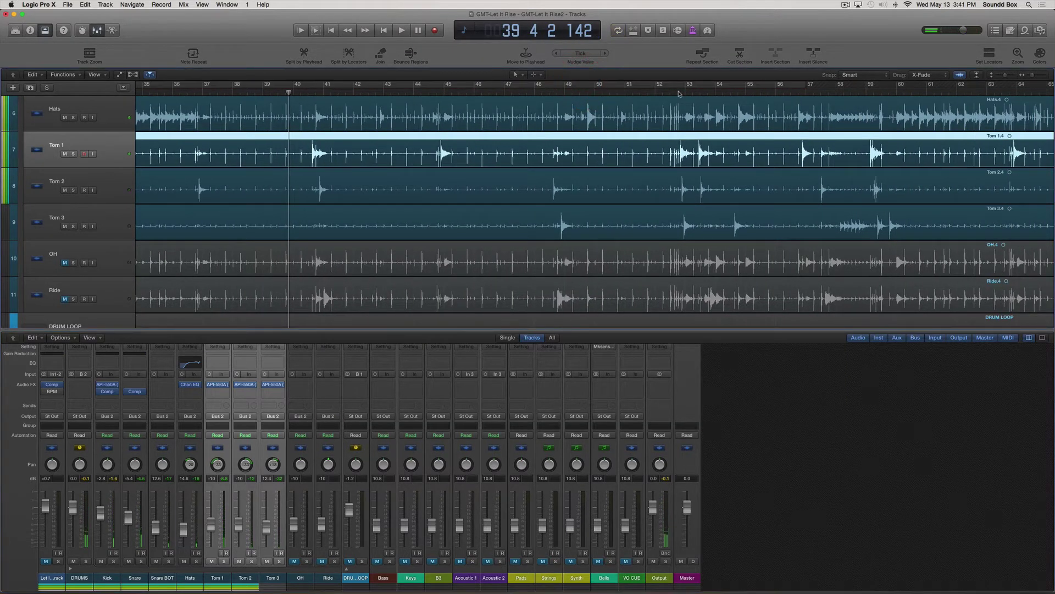
left_click_drag(668, 88, 928, 88)
key("space")
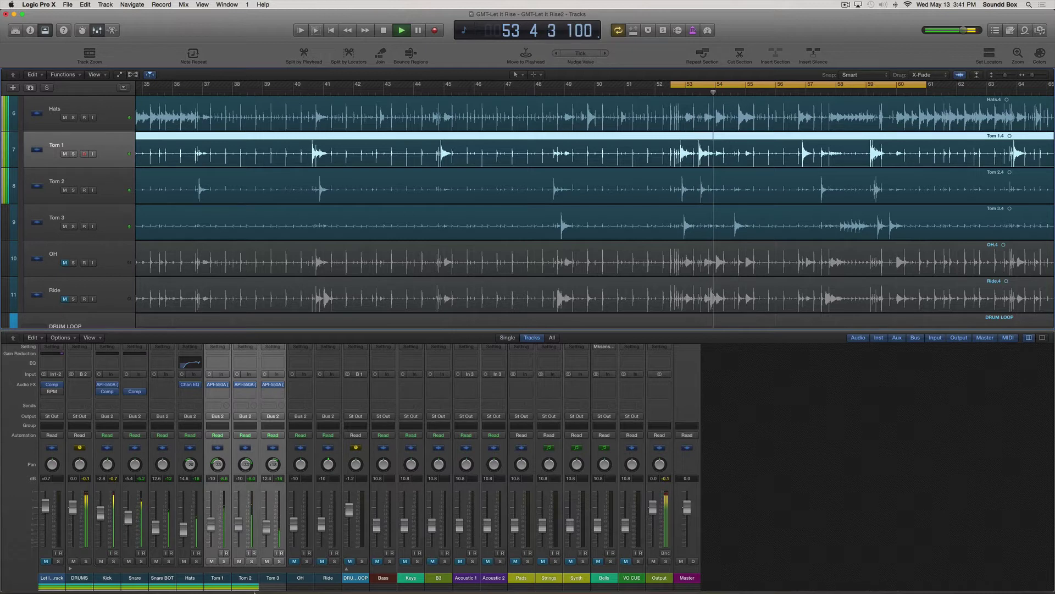
Select only Tom 3, show the plug-in windows and load the Pres17: Floor factory preset in Tom 1's API-550A.
left_click(272, 578)
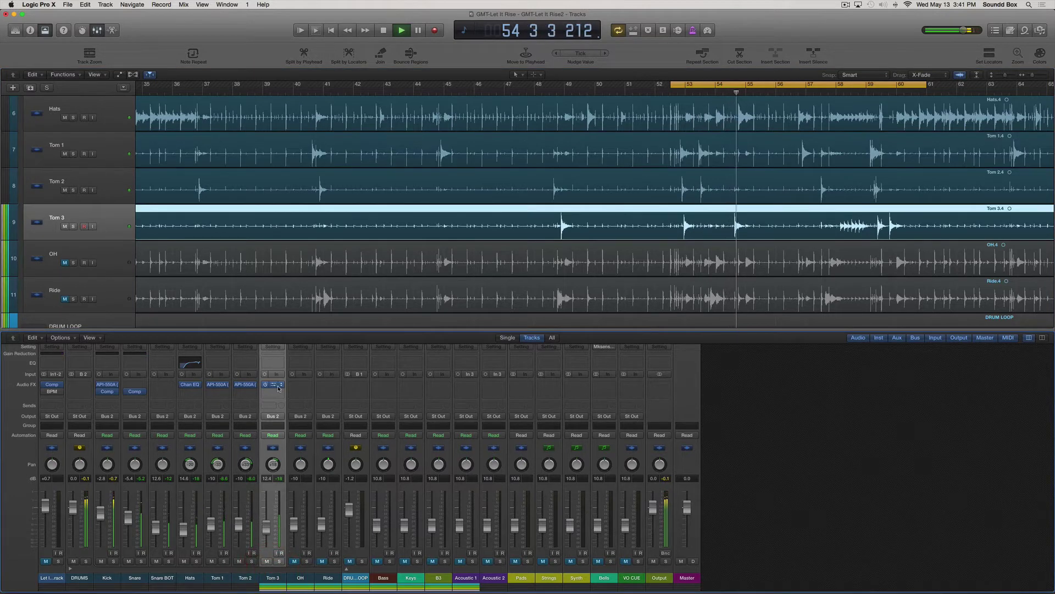
key("v")
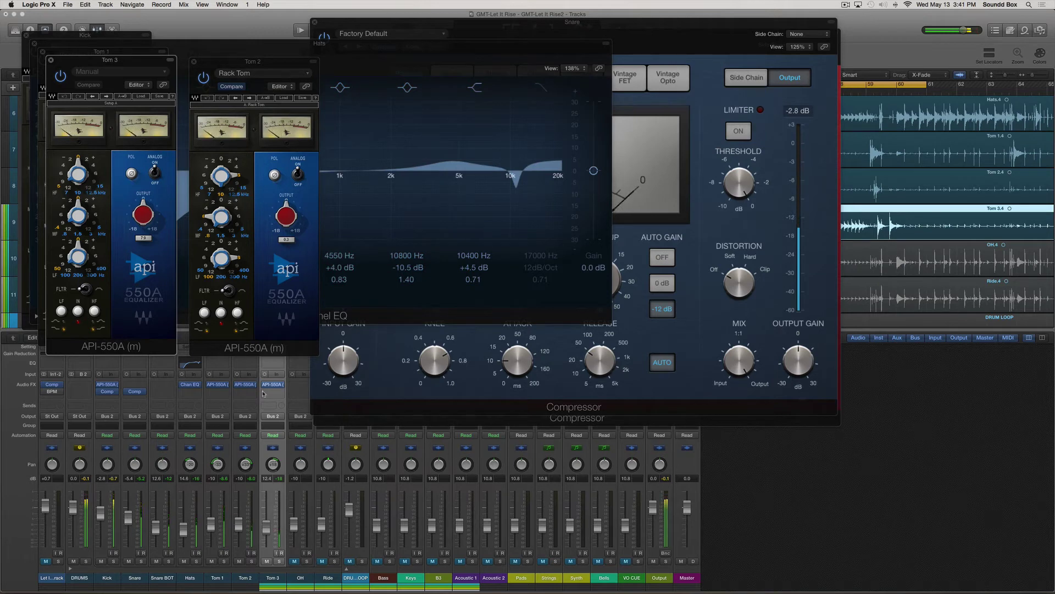
left_click(246, 384)
left_click(246, 385)
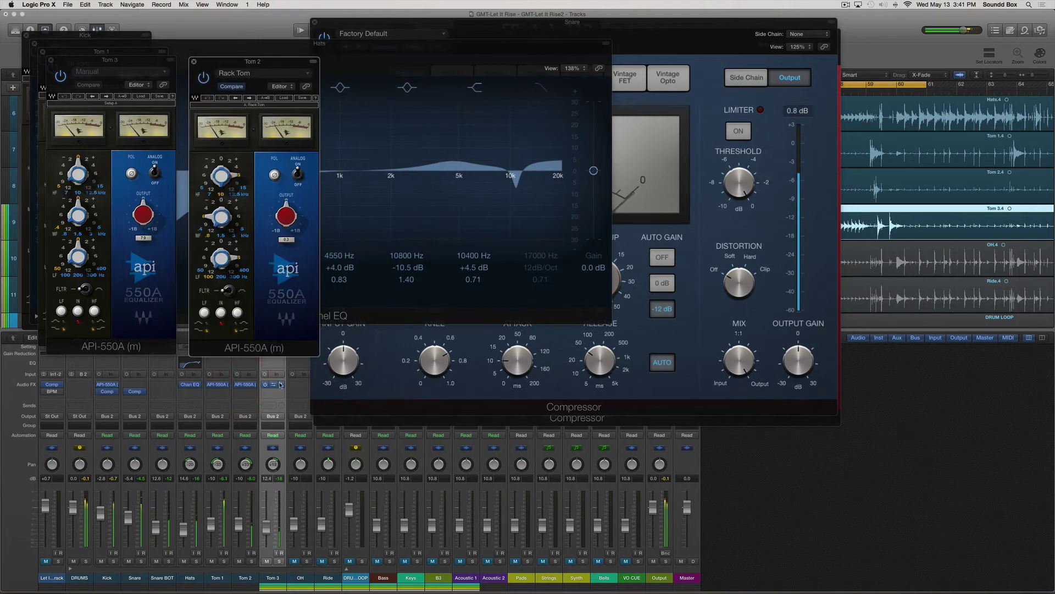
left_click(275, 384)
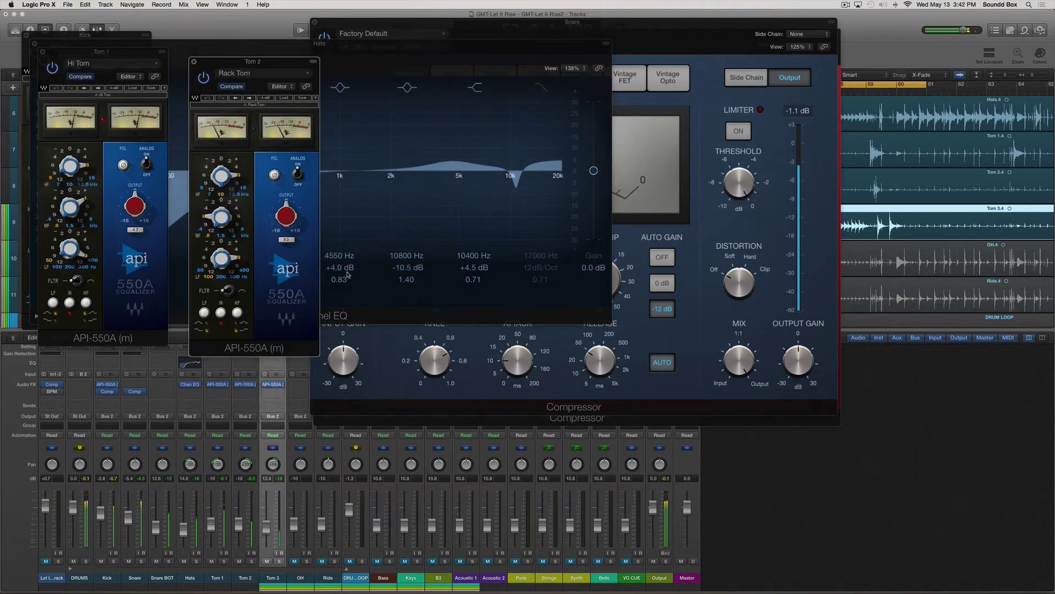
left_click(139, 64)
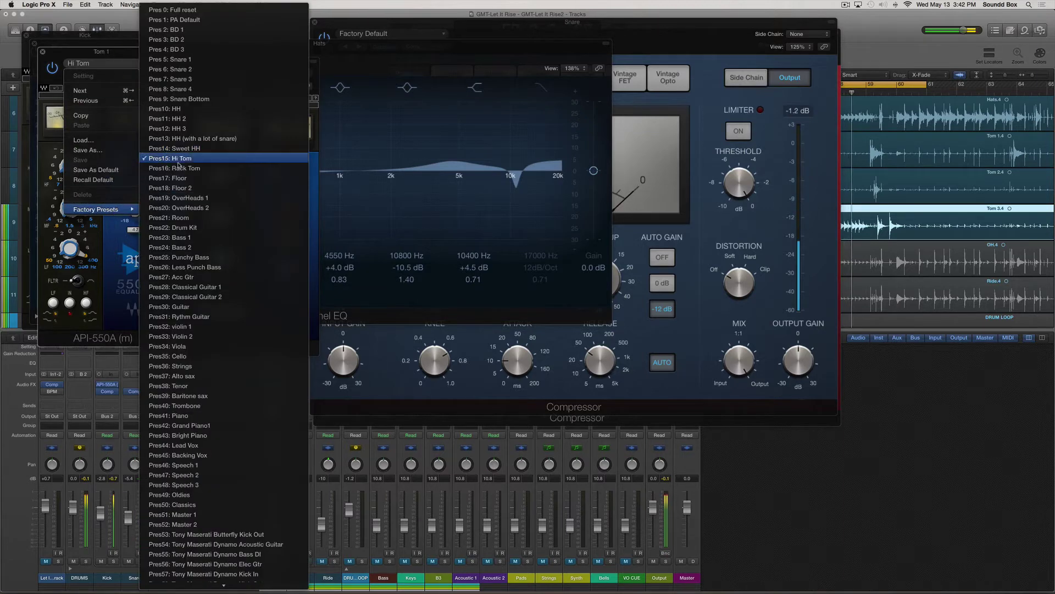
left_click(187, 178)
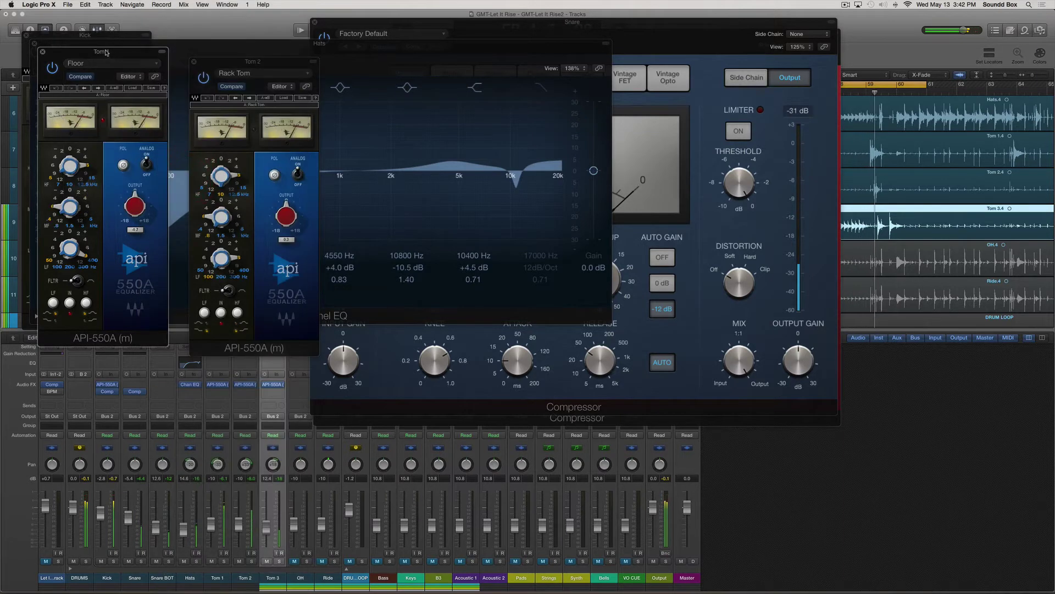
left_click(476, 99)
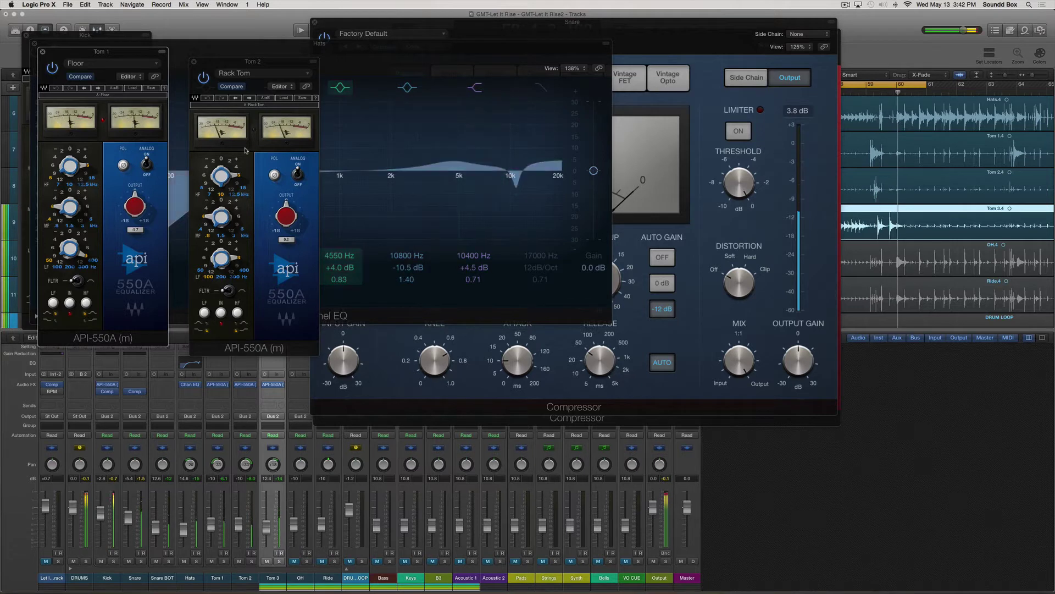
Raise Tom 3's fader to about -5.8 dB and bring in the unmuted OH channel at -10.6 dB.
left_click_drag(267, 527, 265, 526)
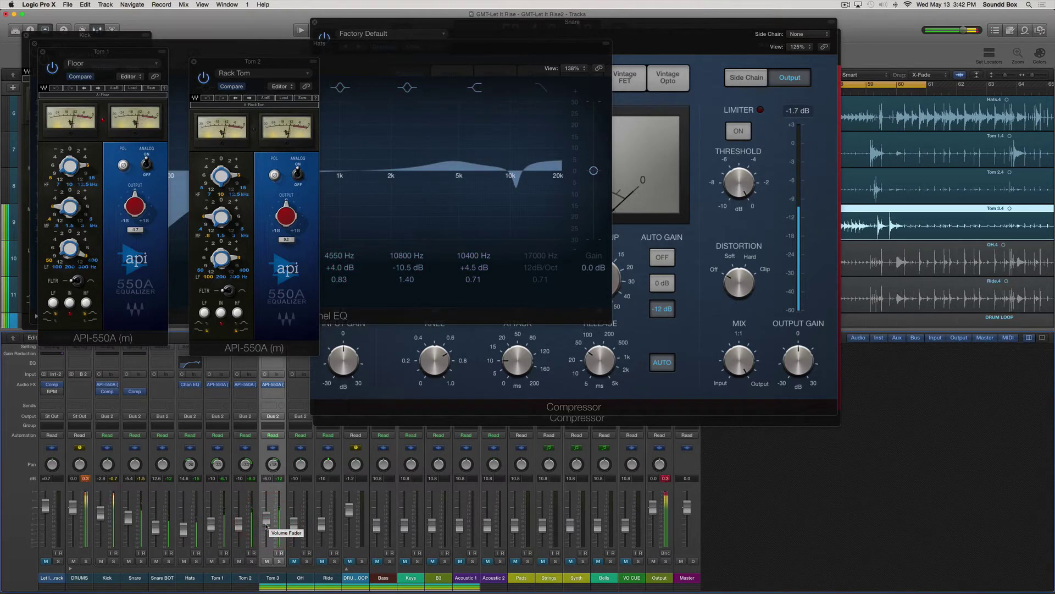
left_click(267, 520)
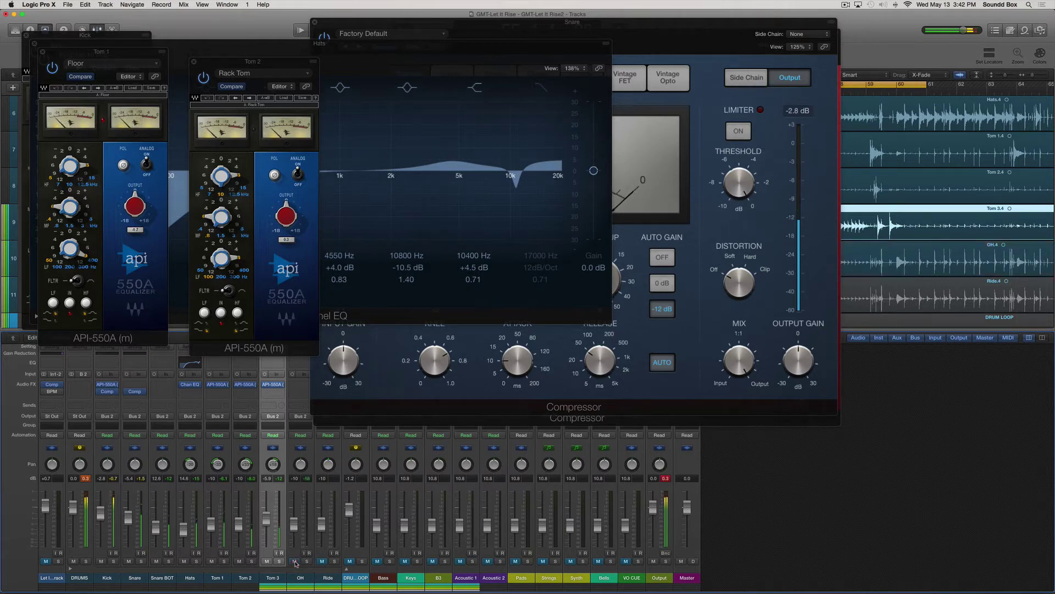
left_click(295, 526)
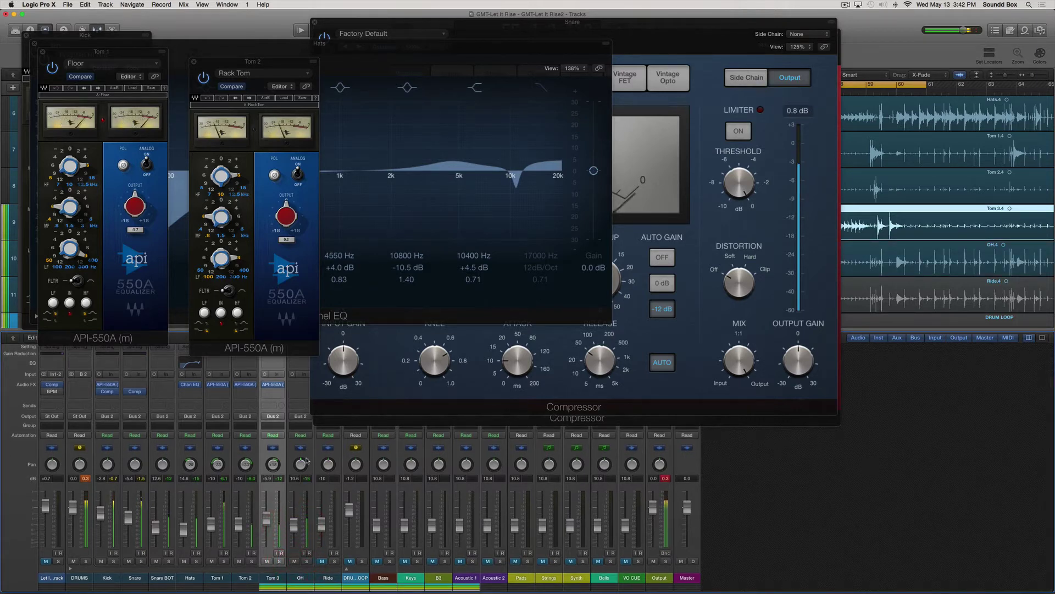
Add a Channel EQ to the OH channel and load its Brighten Overheads drum preset.
key("v")
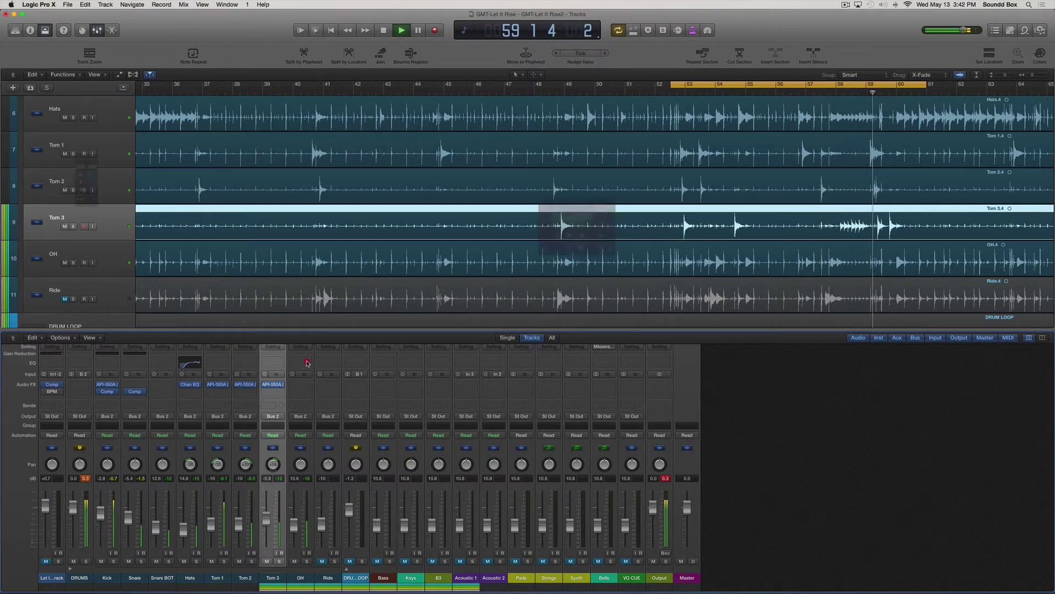
left_click(295, 377)
left_click(121, 71)
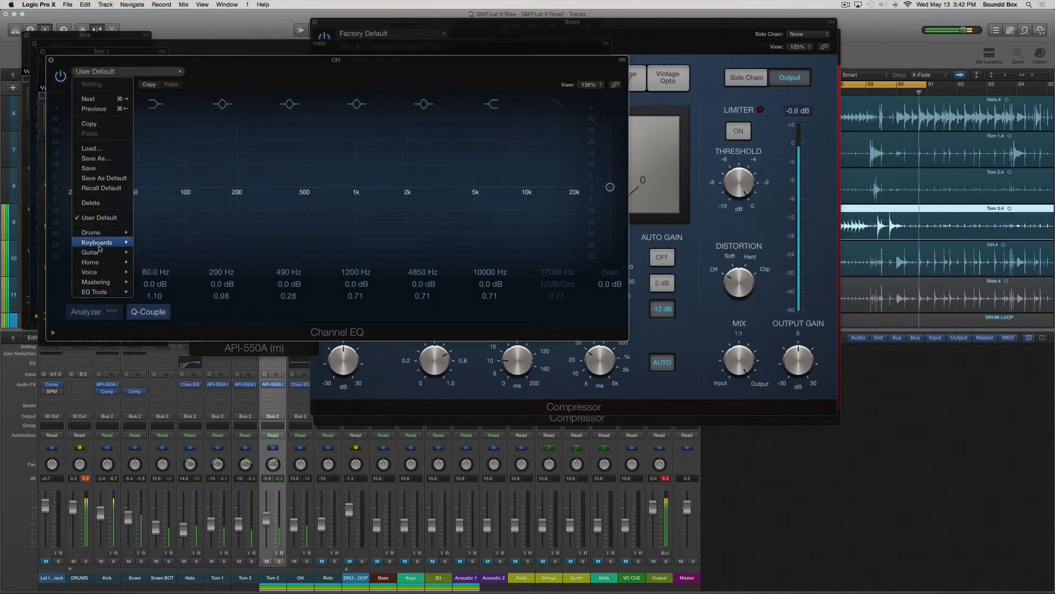
mouse_move(105, 232)
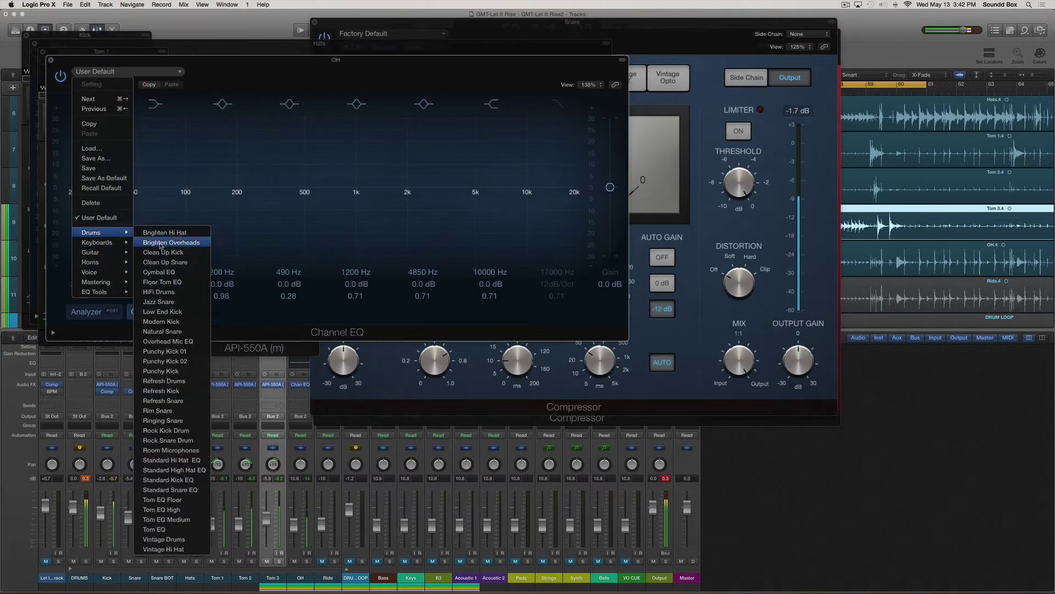
left_click(163, 243)
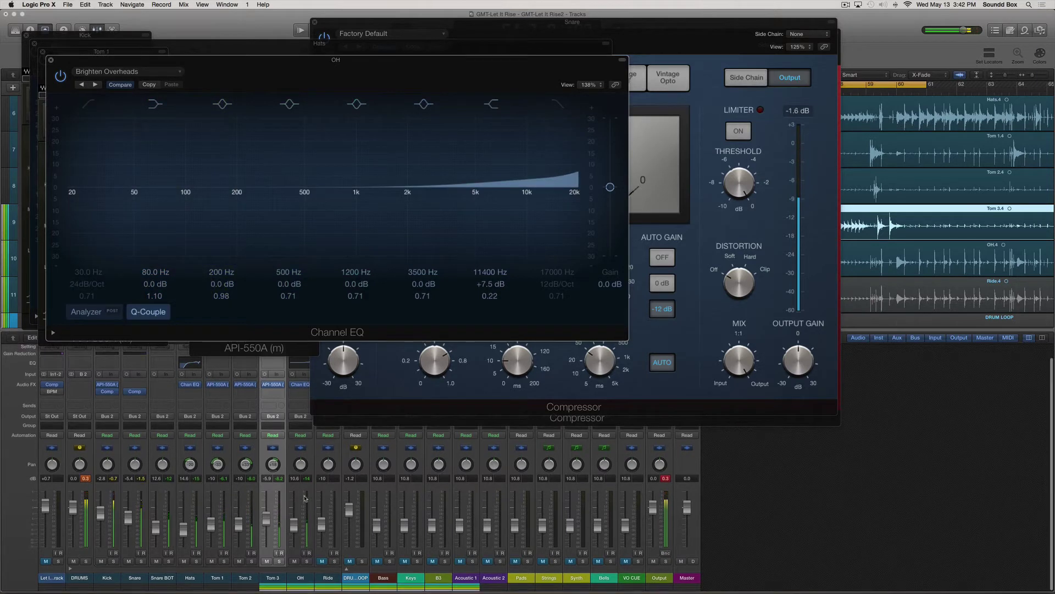
Close every plug-in window except Tom 2's API-550A and reset the Output channel's peak clip indicator.
left_click(42, 52)
left_click(35, 45)
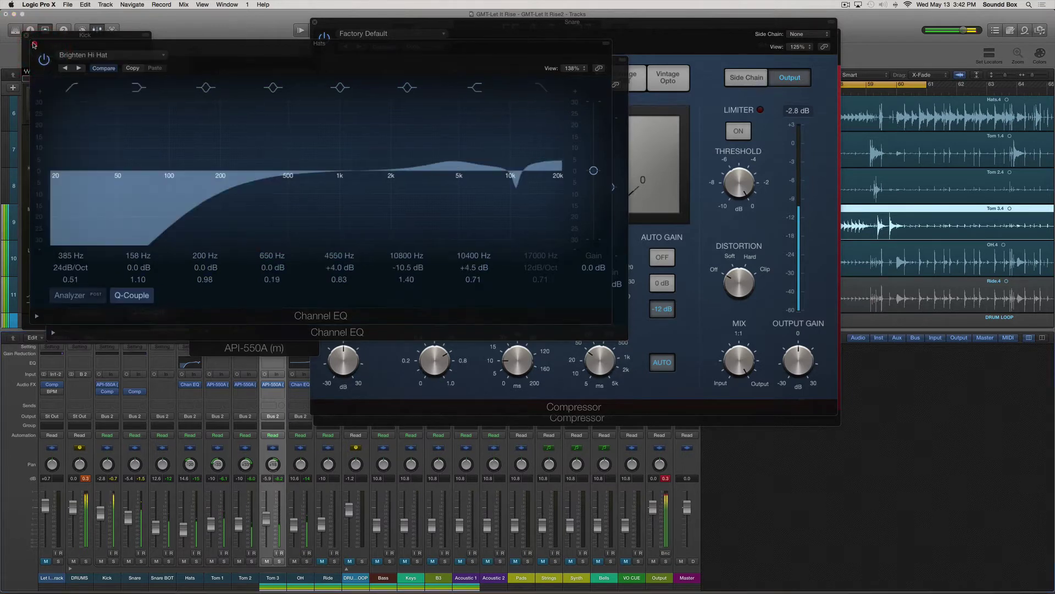
left_click(26, 36)
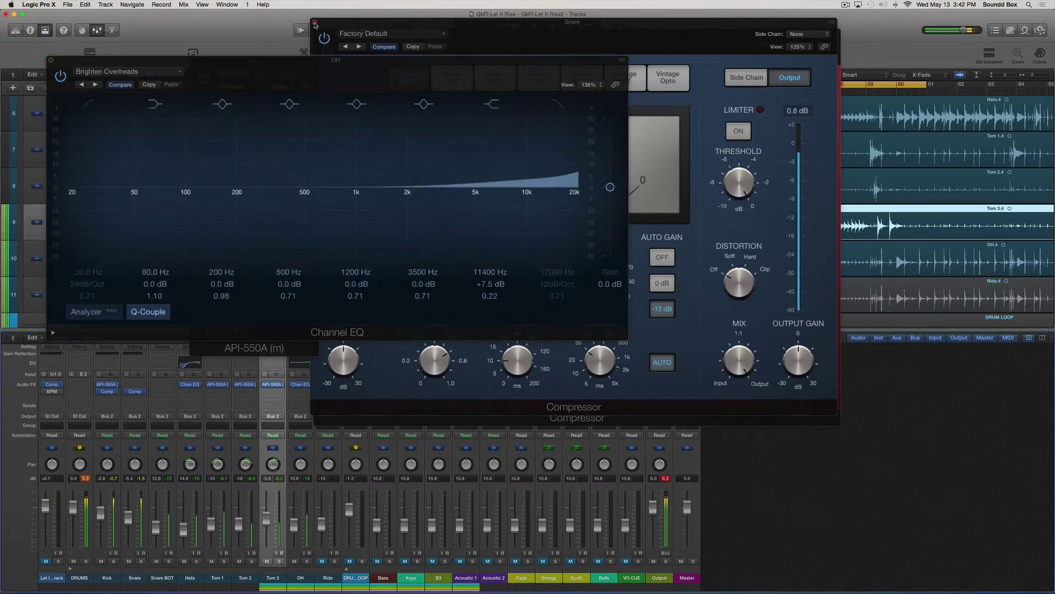
left_click(315, 24)
left_click(318, 33)
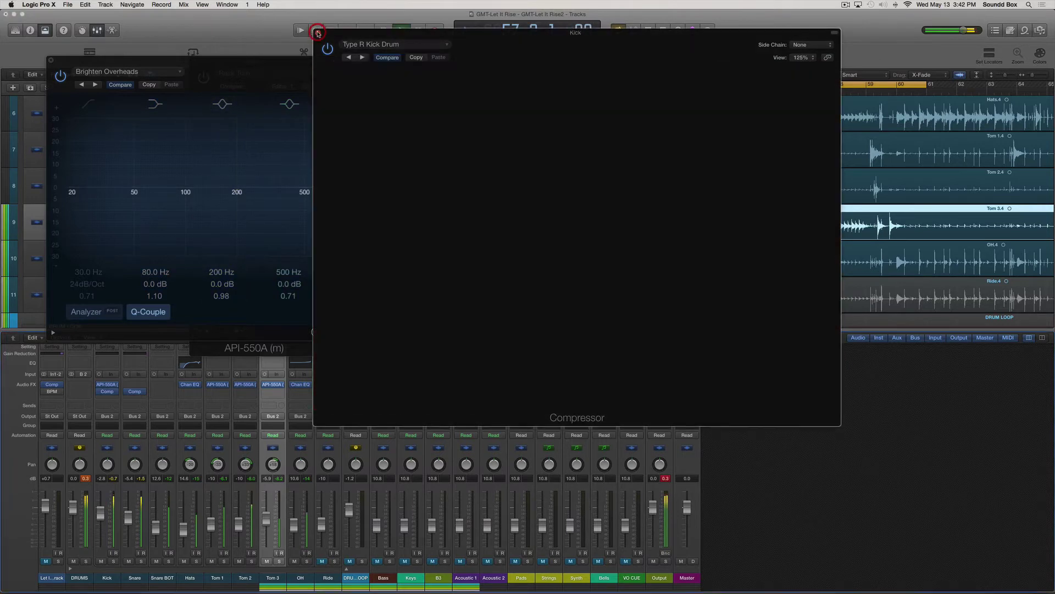
left_click(52, 59)
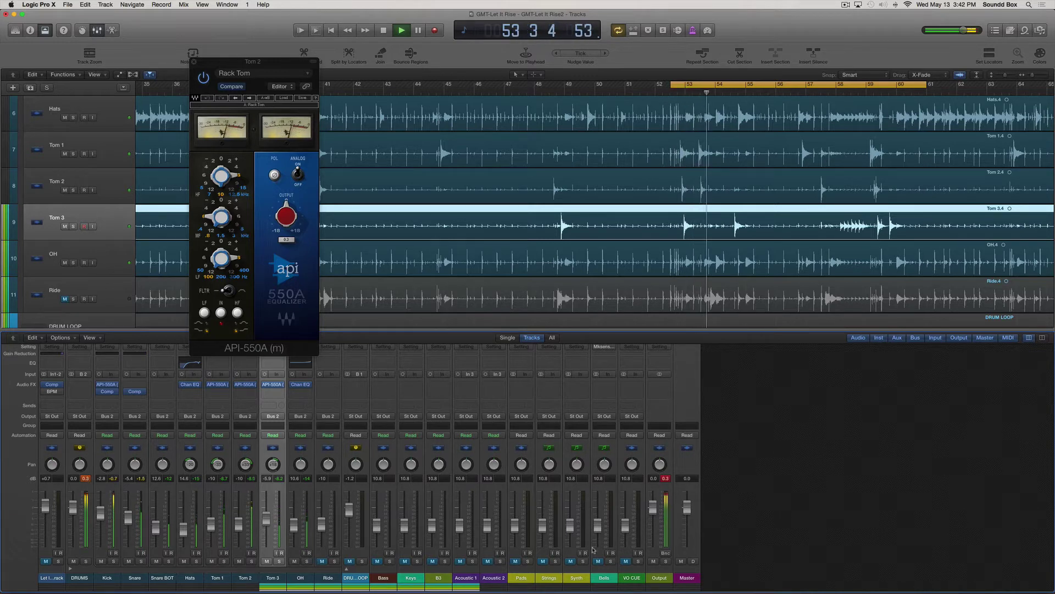
left_click(665, 479)
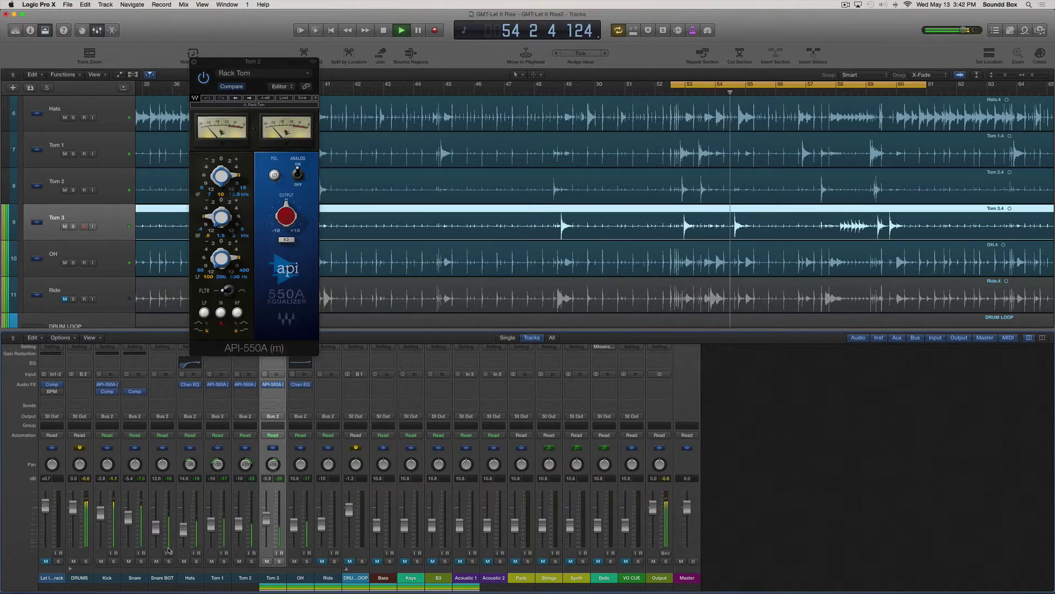
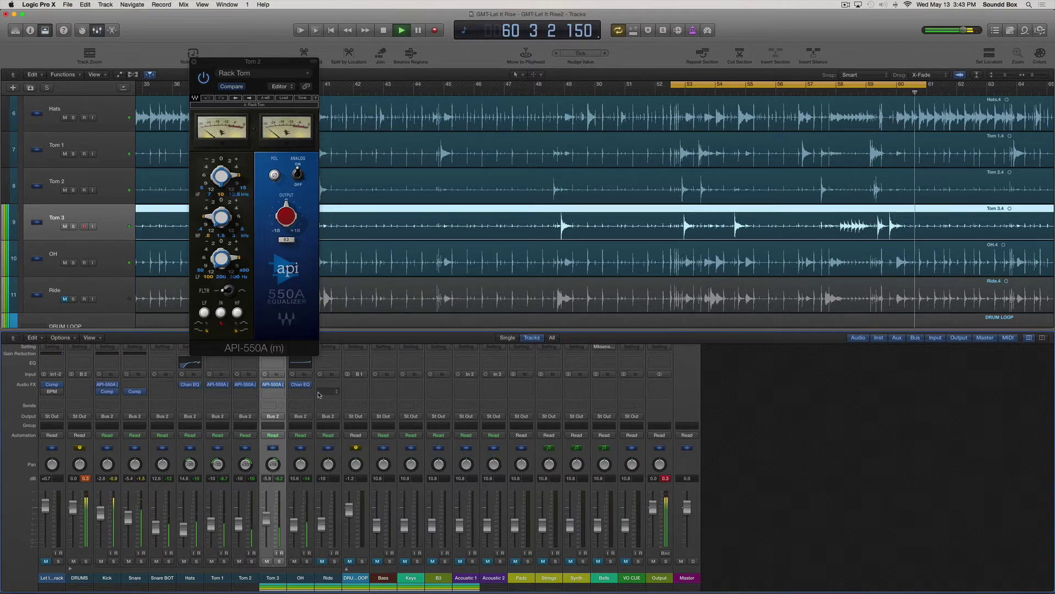
Raise the OH fader to about -5.1 dB and turn on the analyzer in its Channel EQ.
left_click_drag(294, 525, 292, 517)
left_click(301, 363)
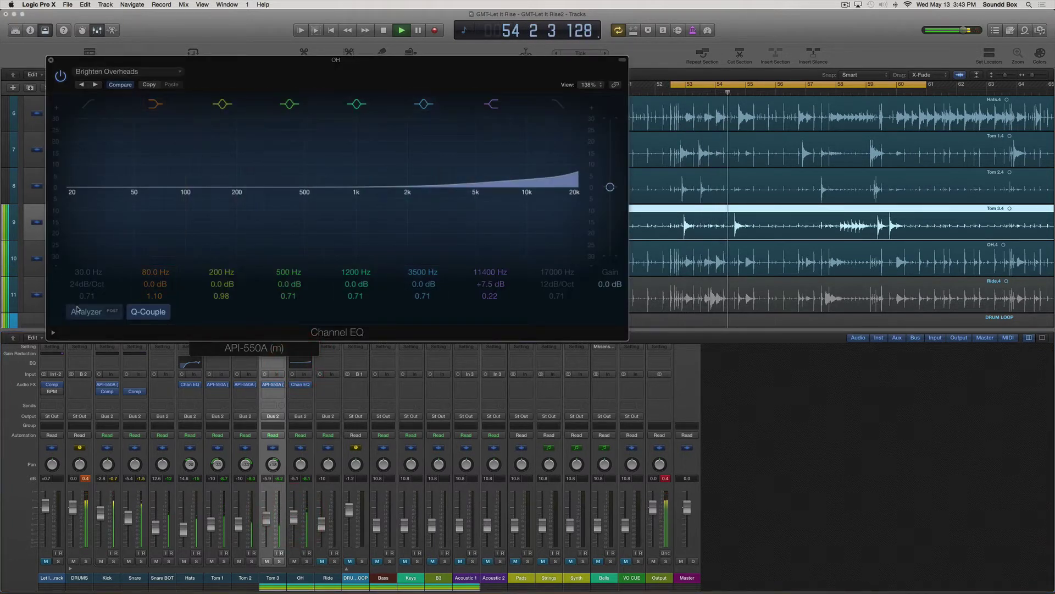
left_click(87, 311)
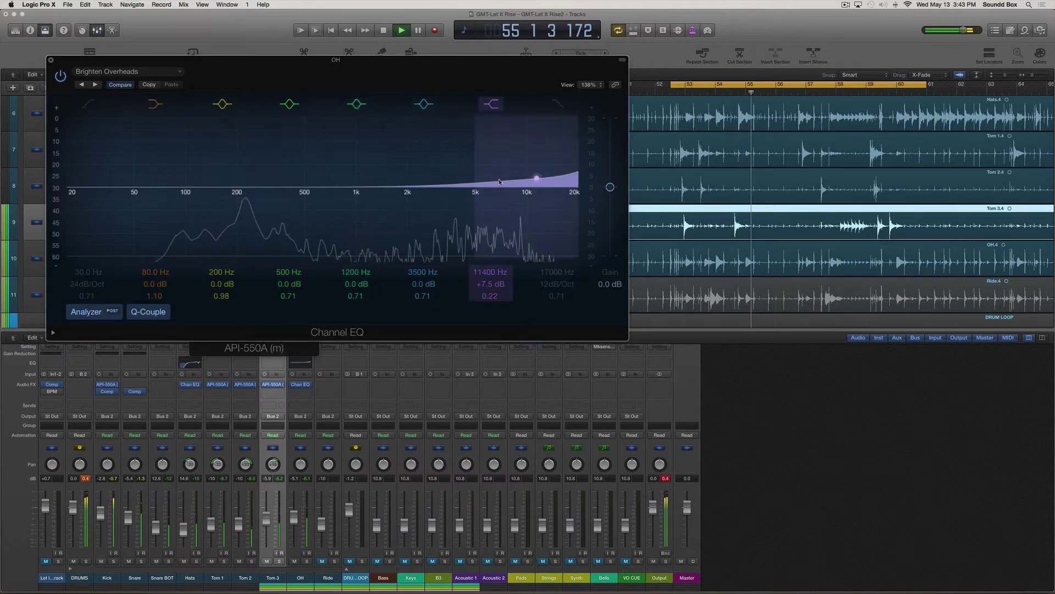
Solo OH, boost its Channel EQ's high shelf to +19.0 dB at 11000 Hz and adjust the channel's pan.
left_click_drag(499, 179, 491, 171)
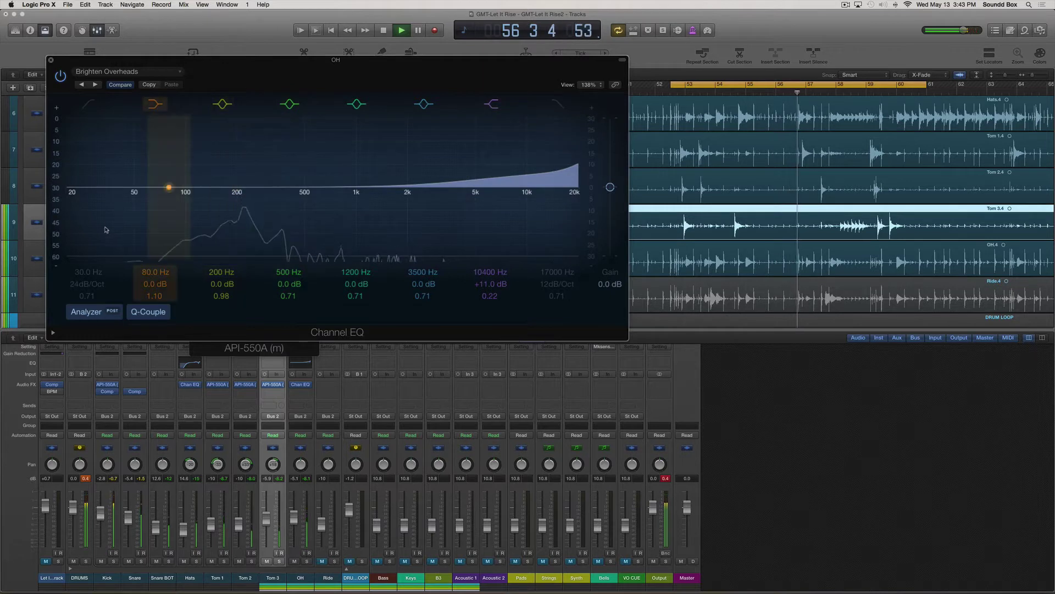
left_click(306, 561)
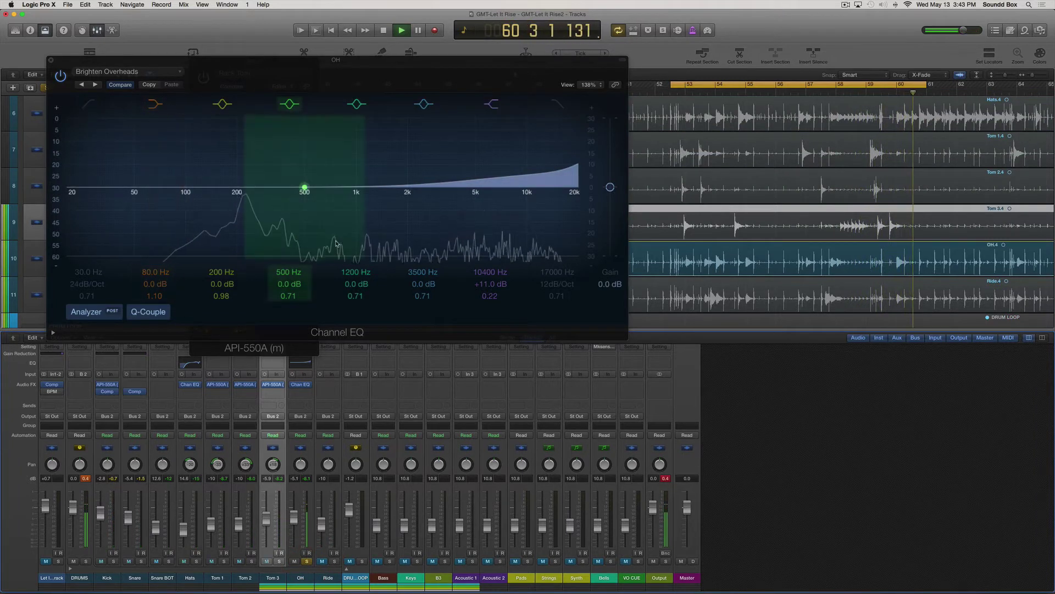
left_click_drag(533, 175, 542, 154)
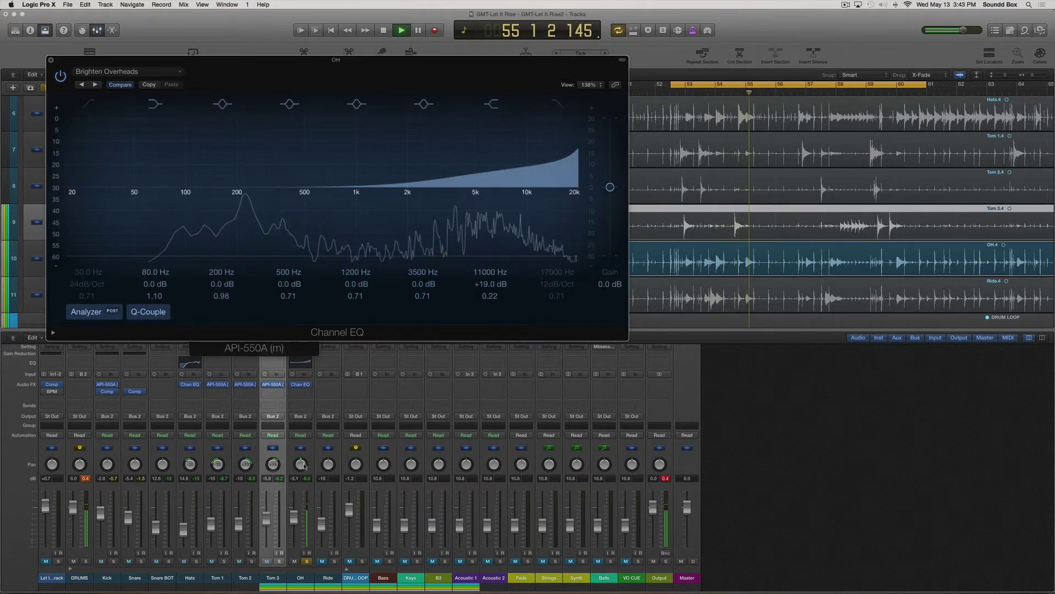
left_click_drag(304, 466, 302, 489)
Solo the unmuted Ride, copy OH's Channel EQ onto it, and set its fader to -9.8 dB and adjust its pan.
left_click(327, 449)
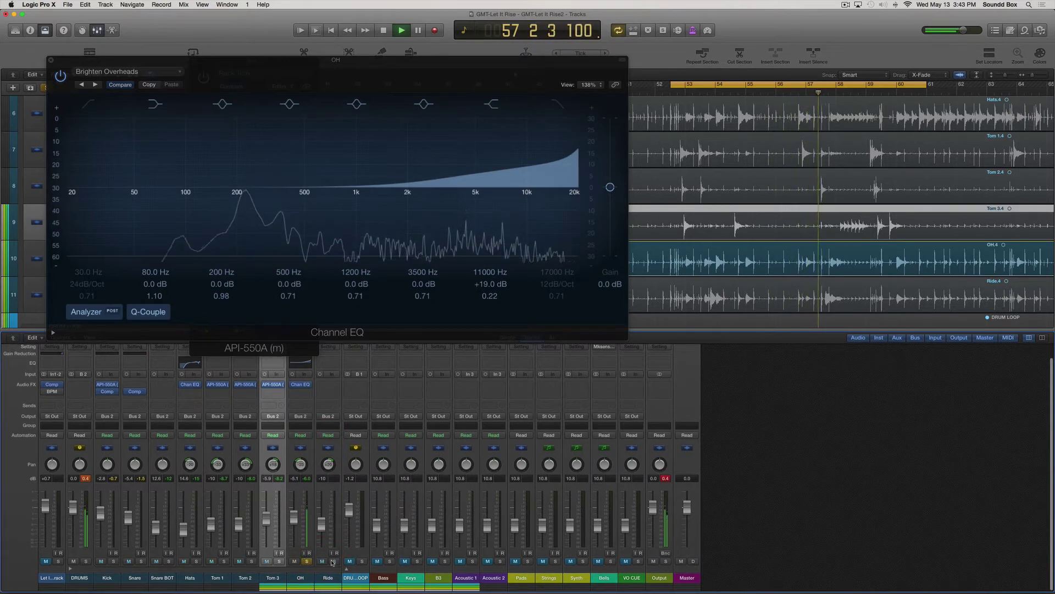
left_click(333, 561)
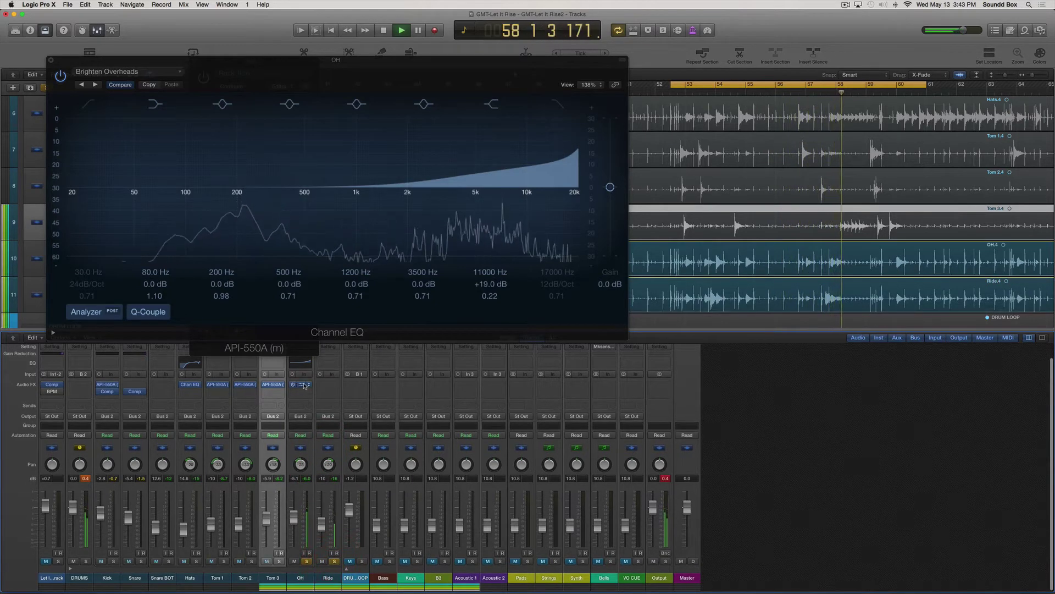
left_click_drag(301, 386, 329, 387)
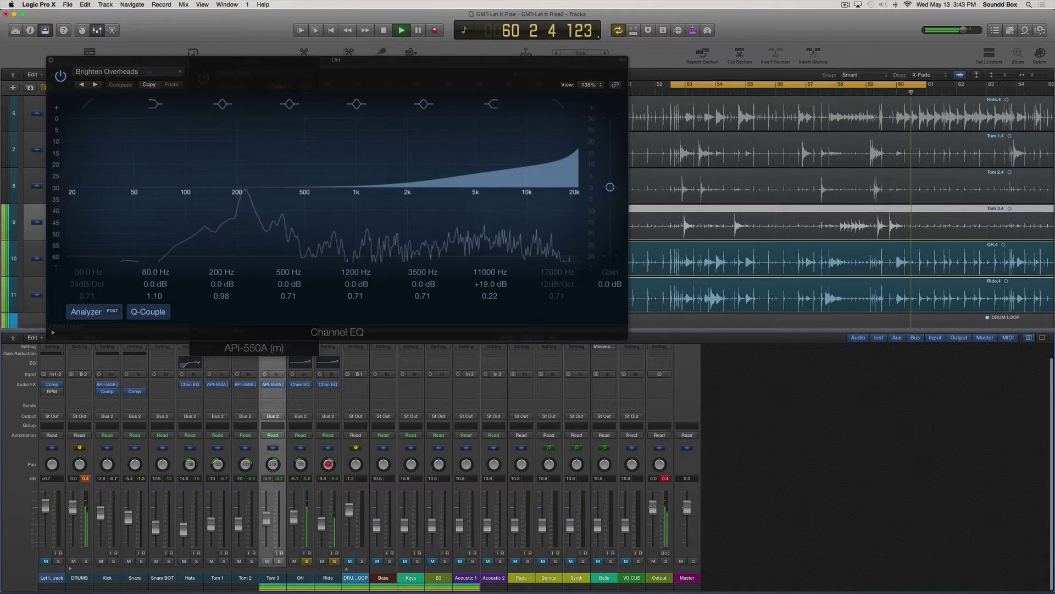
left_click_drag(328, 464, 301, 468)
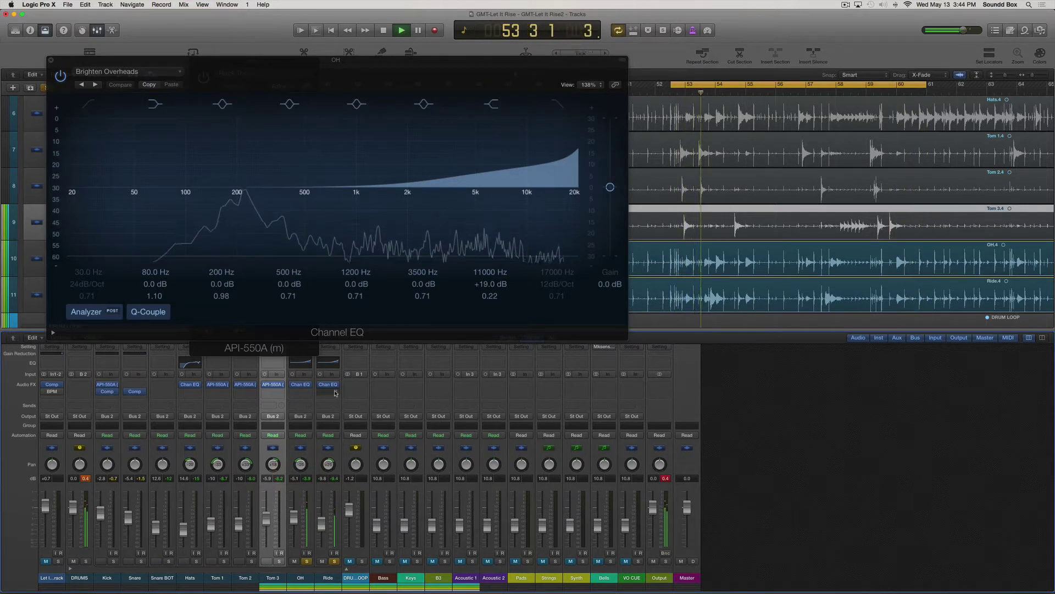
Lower the high shelf in Ride's Channel EQ to +18.0 dB and unsolo OH and Ride.
left_click(330, 363)
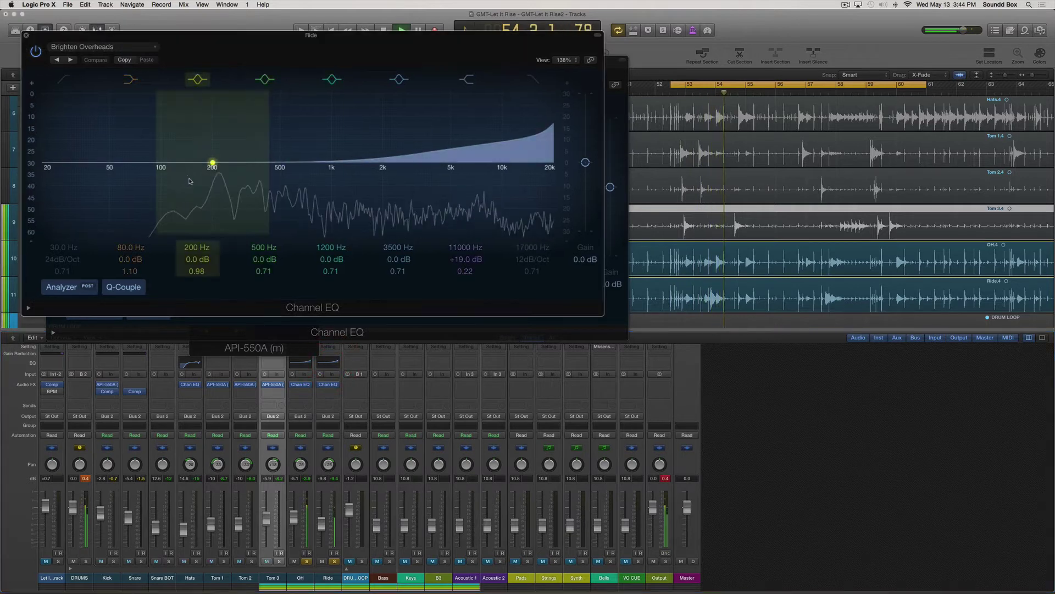
left_click_drag(488, 149, 488, 153)
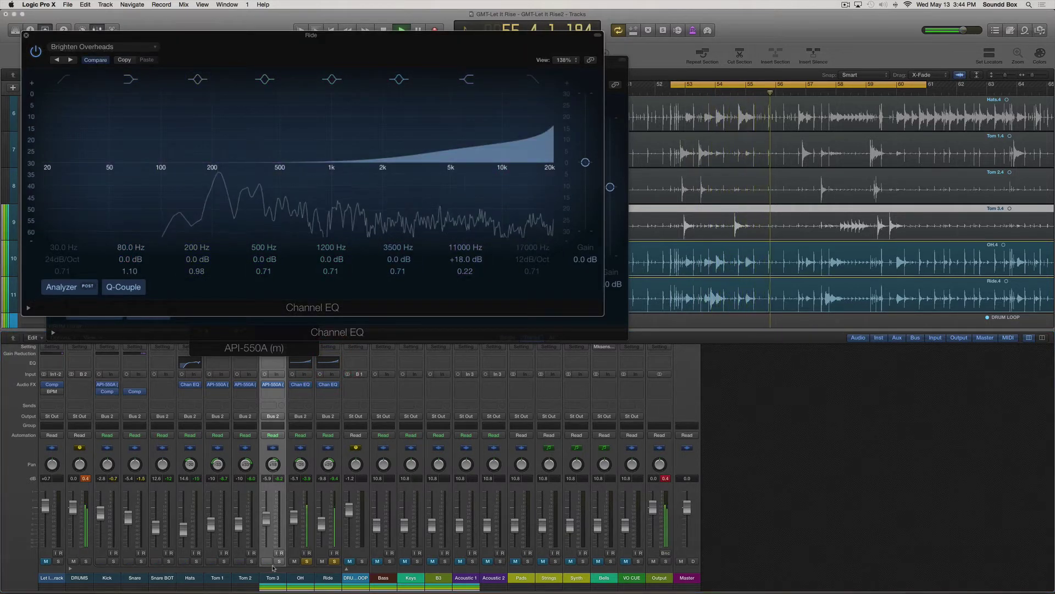
left_click(307, 560)
left_click(334, 560)
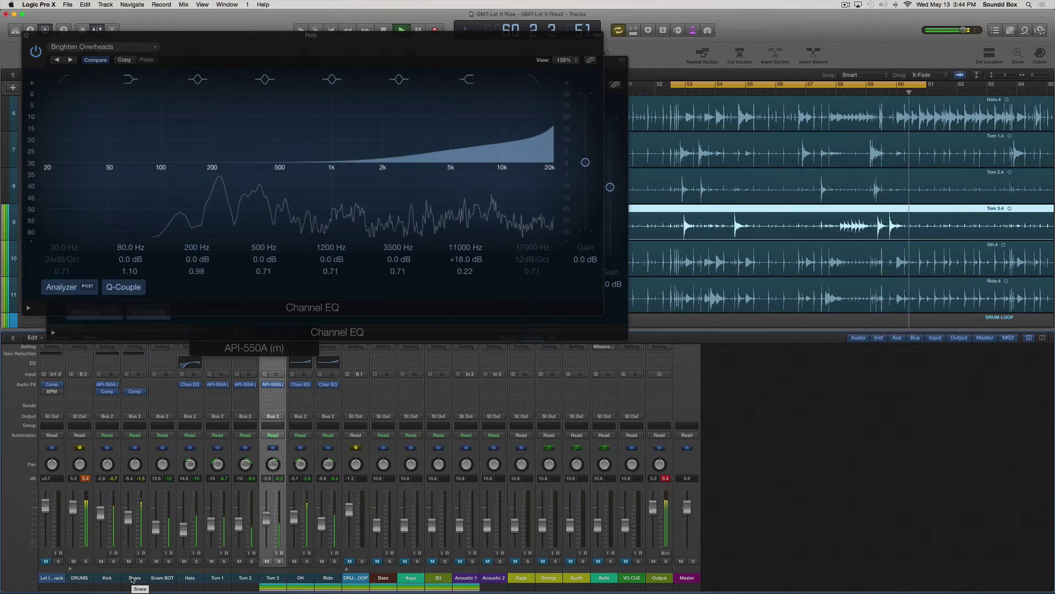
Raise Snare to -4.4 dB and Snare BOT to -11.0 dB, leaving only the Hats channel selected.
left_click_drag(134, 578, 153, 576)
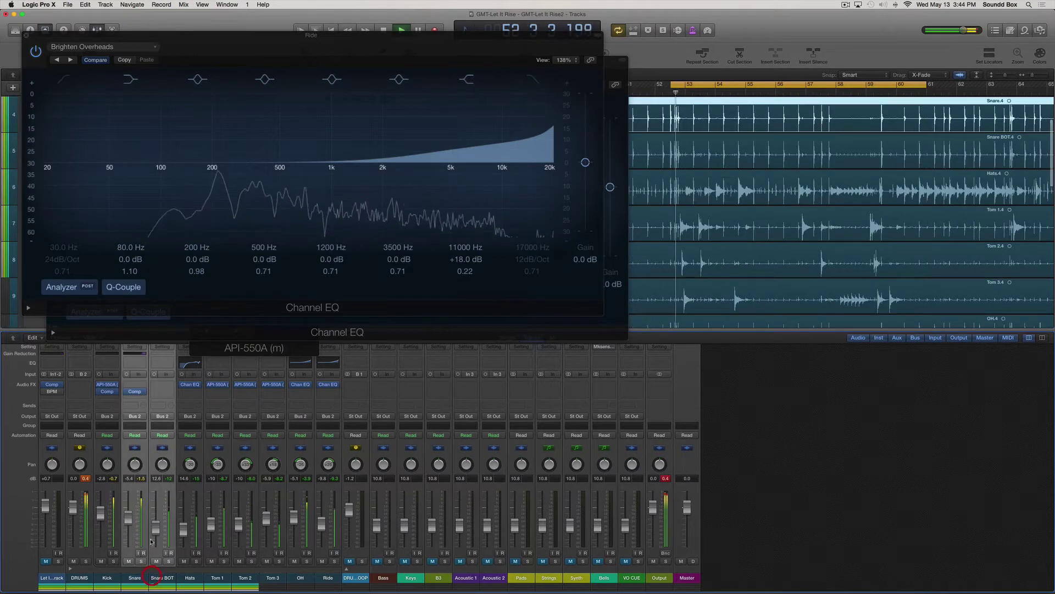
left_click_drag(157, 531, 158, 529)
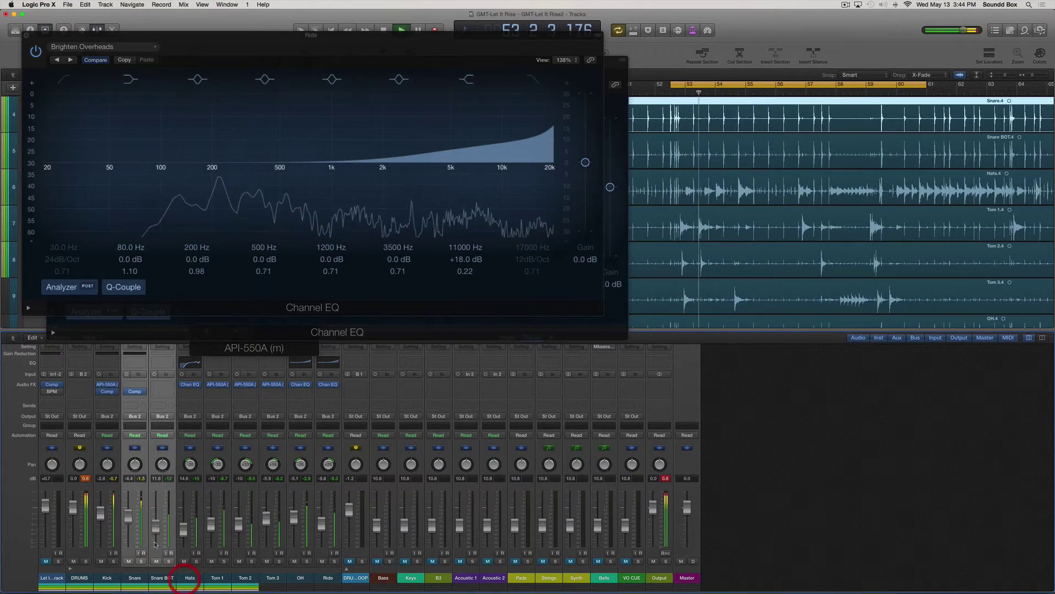
left_click(184, 577)
left_click(157, 528)
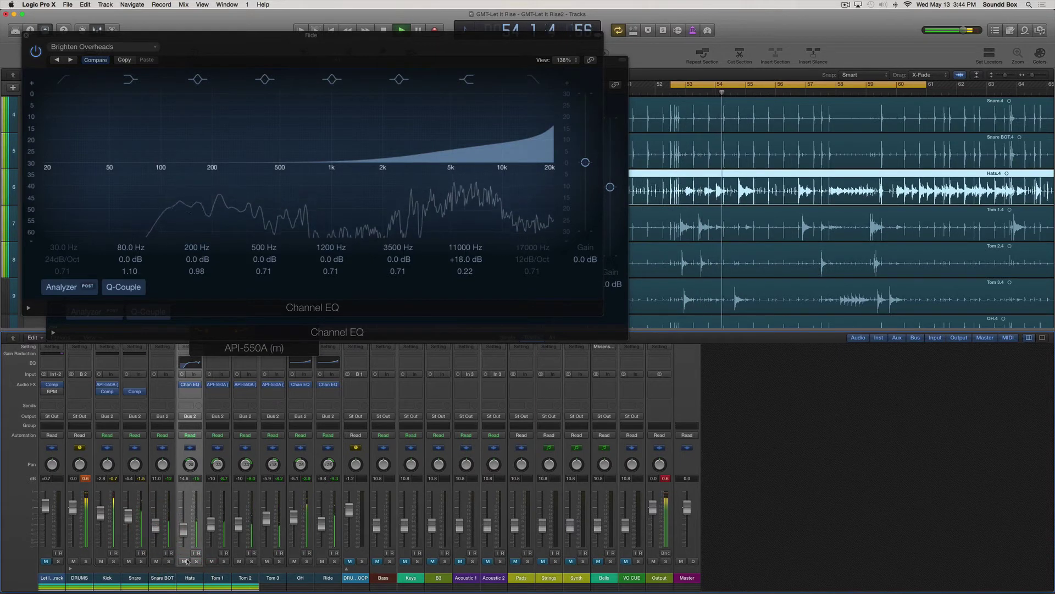
left_click(186, 532)
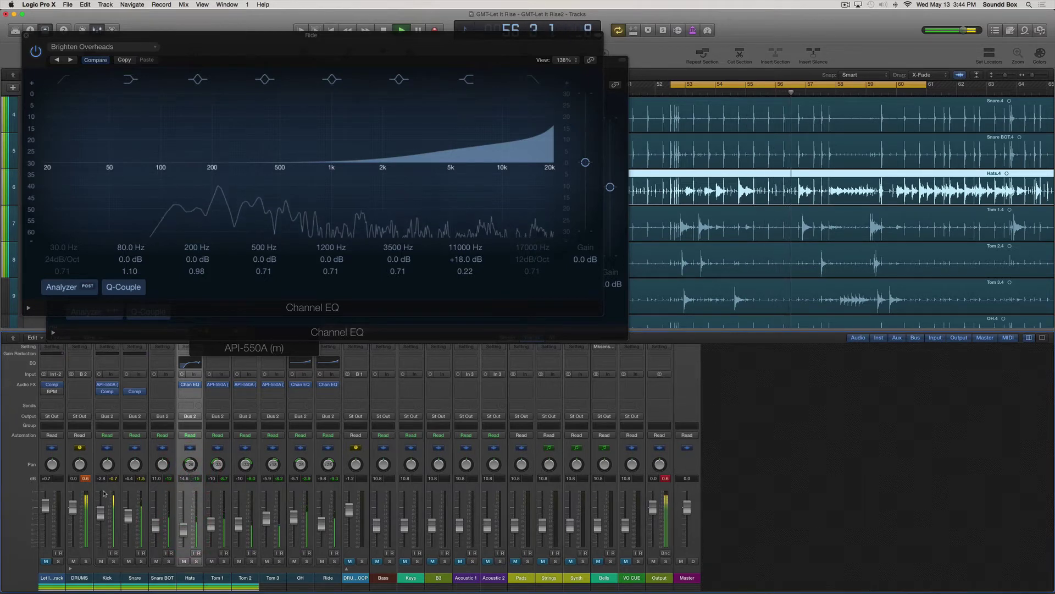
Reset the DRUMS channel's peak indicator and insert the stereo Waves Kramer Tape plug-in on that channel.
left_click(85, 478)
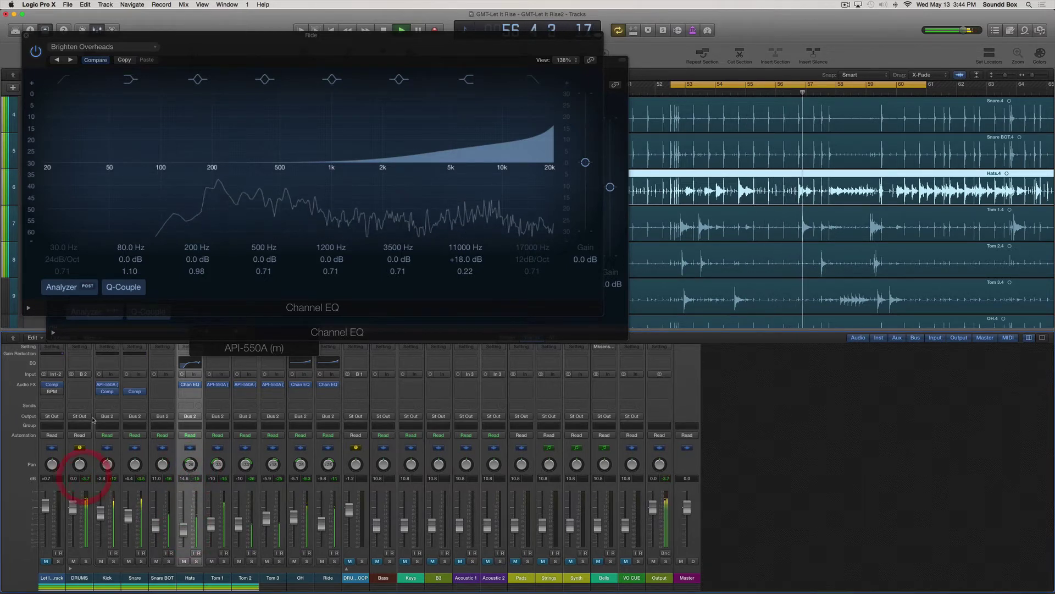
left_click(85, 385)
mouse_move(96, 511)
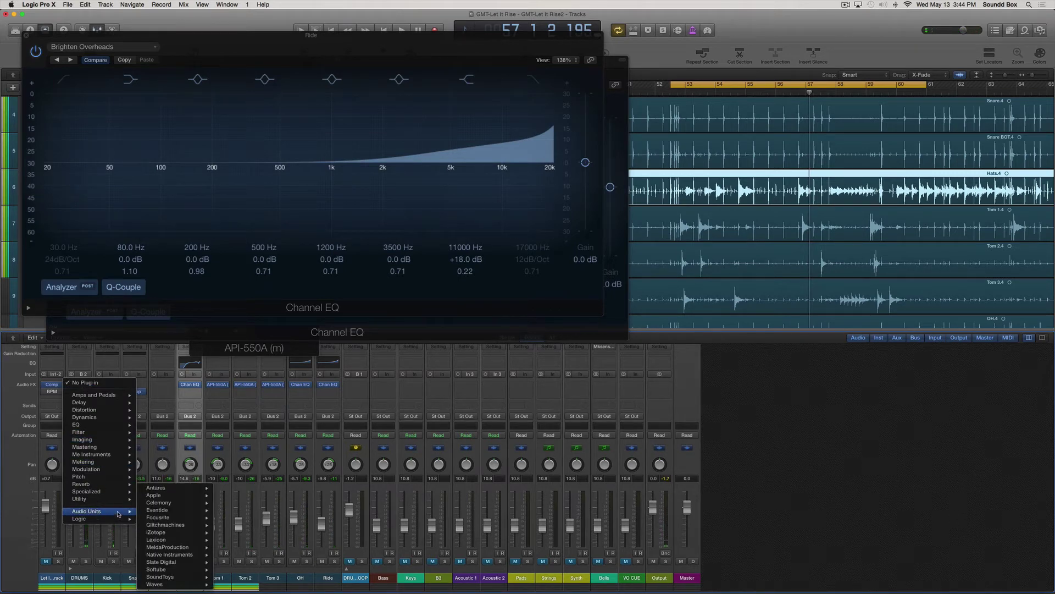
mouse_move(170, 586)
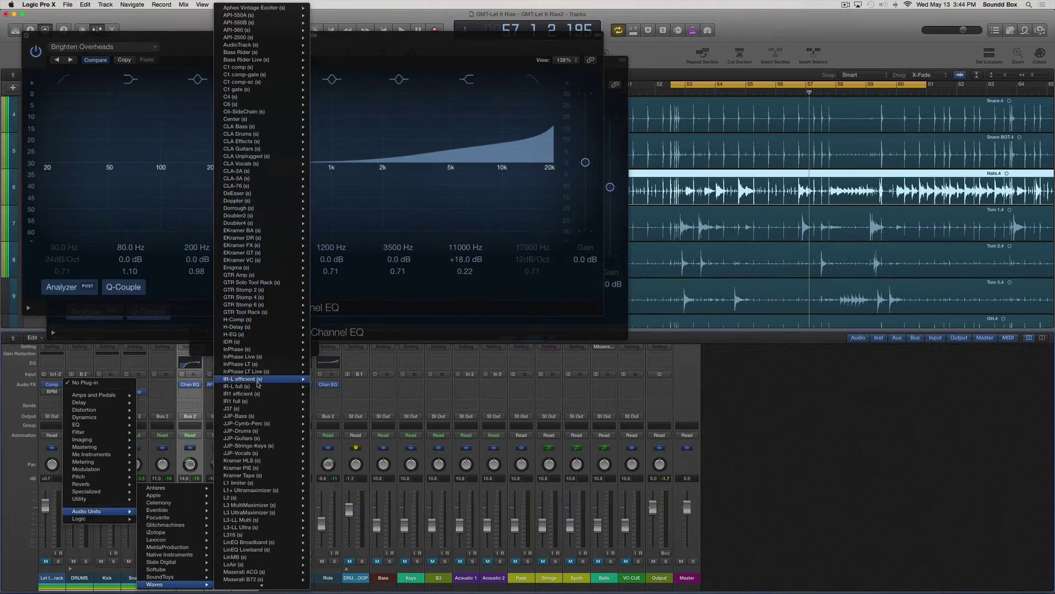
mouse_move(268, 352)
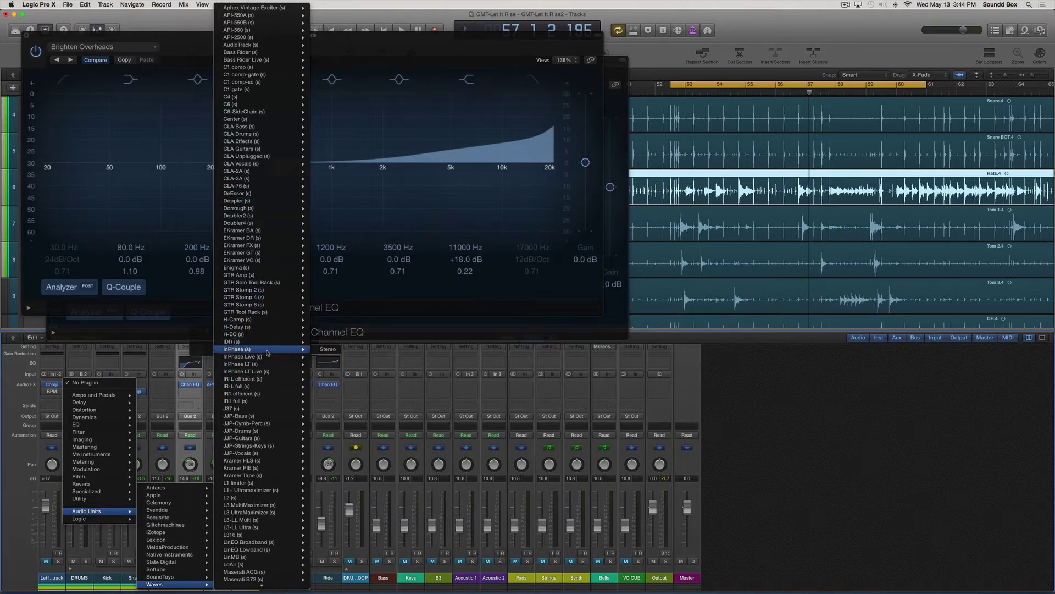
scroll(268, 352, "down", 5)
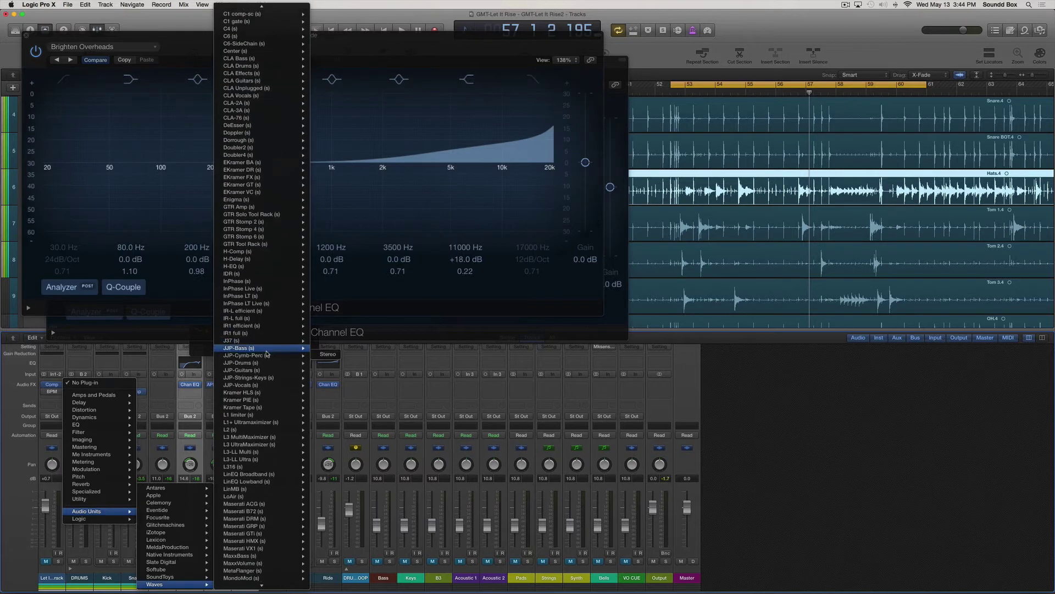
mouse_move(262, 410)
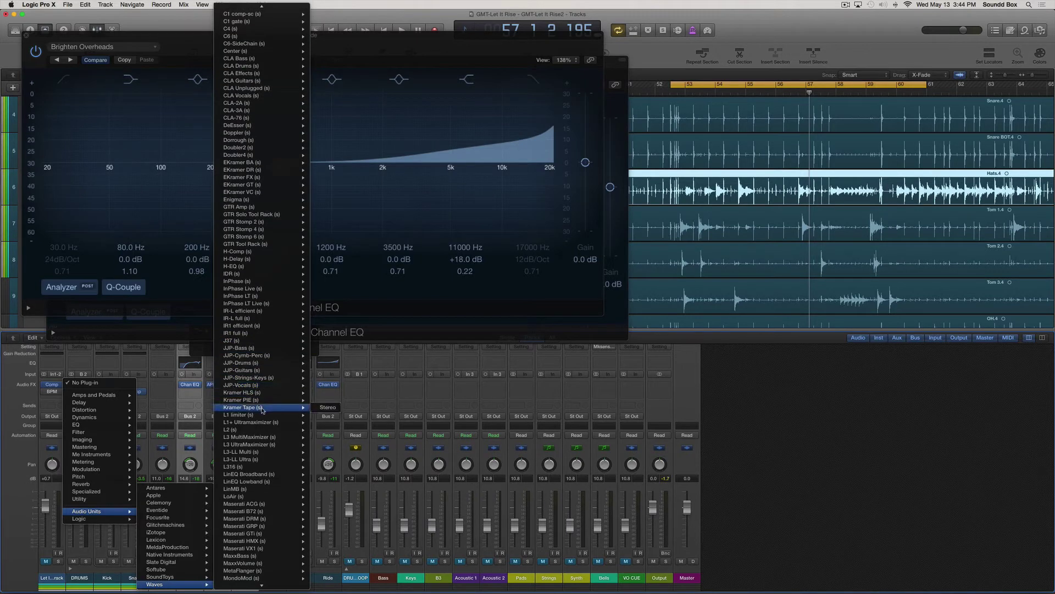
left_click(342, 407)
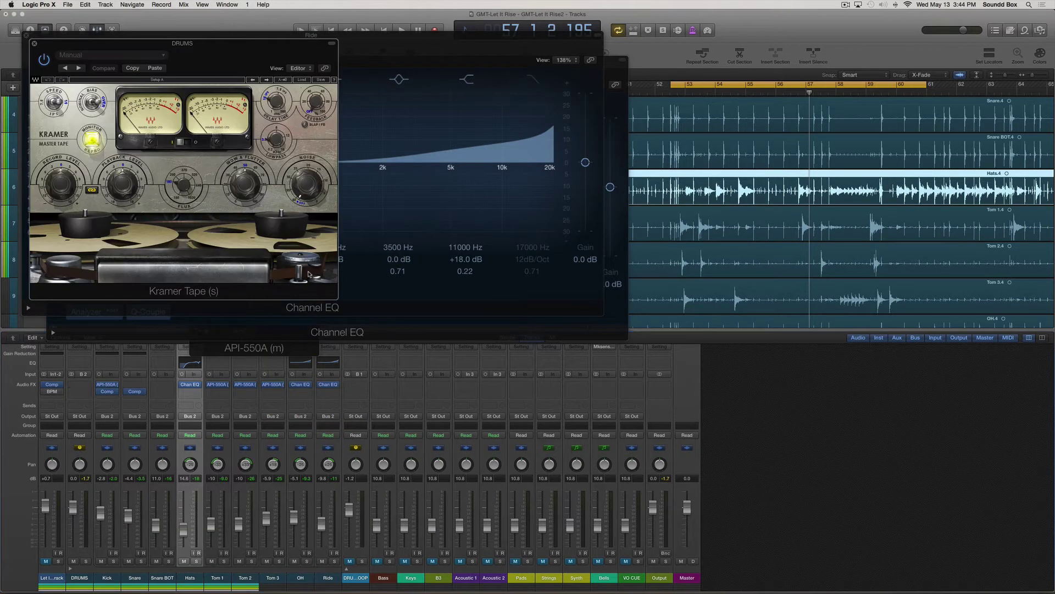
Load the Pres33: Mastering Soft Clean Compression factory preset in Kramer Tape and play the cycle range.
left_click(124, 56)
mouse_move(93, 201)
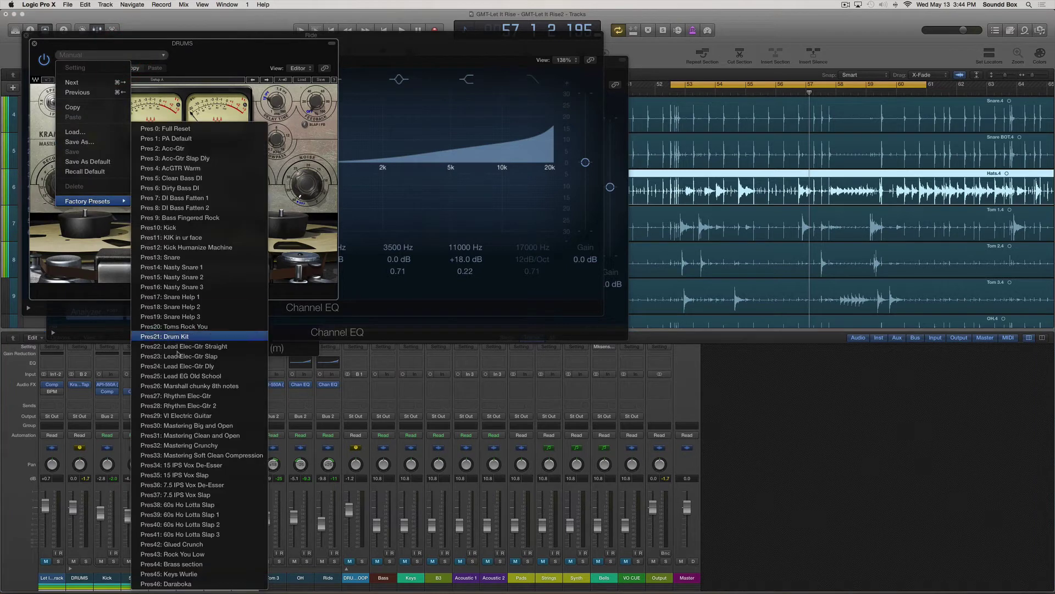
left_click(228, 458)
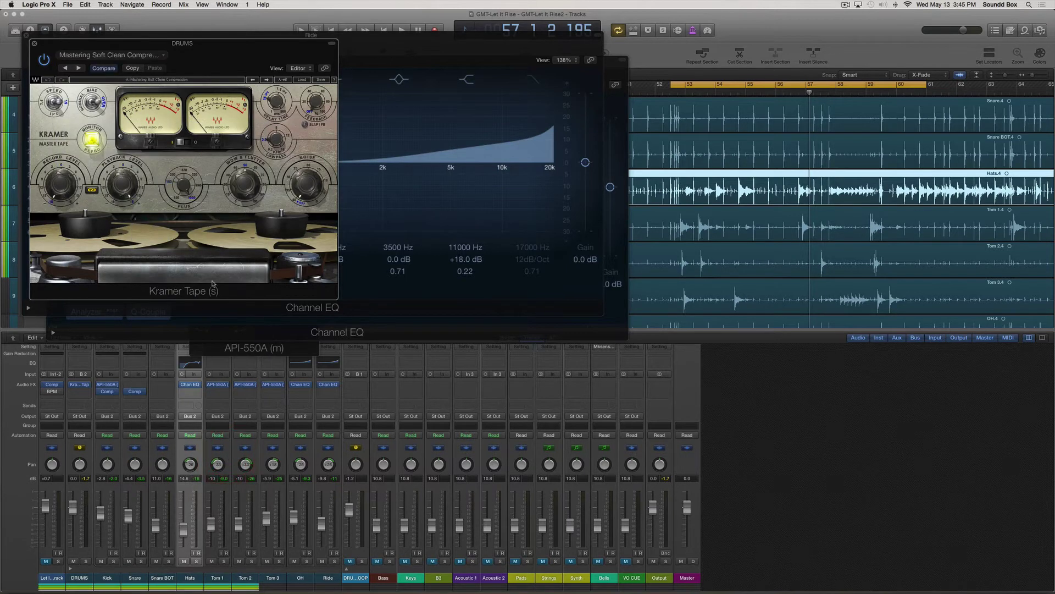
key("space")
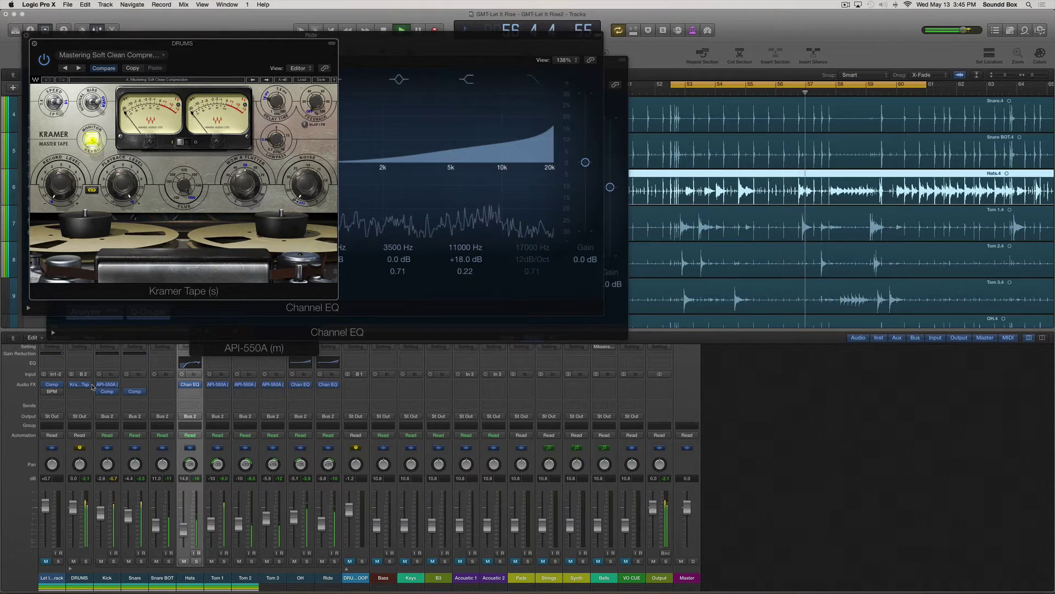
Add a send to Bus 3 on the DRUMS channel and rename the new aux channel VERB.
mouse_move(84, 386)
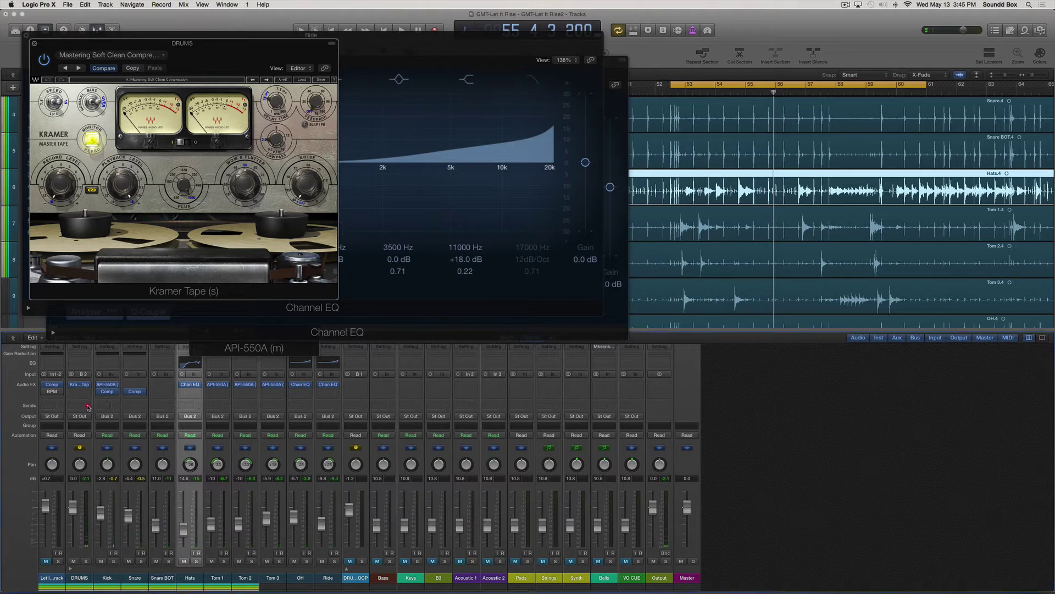
left_click(77, 408)
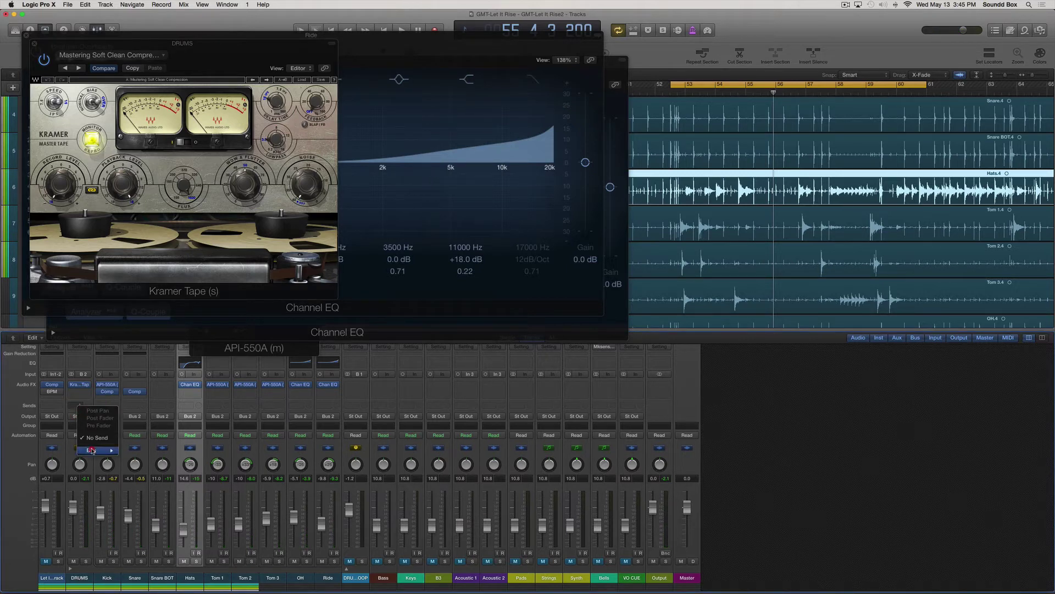
mouse_move(92, 450)
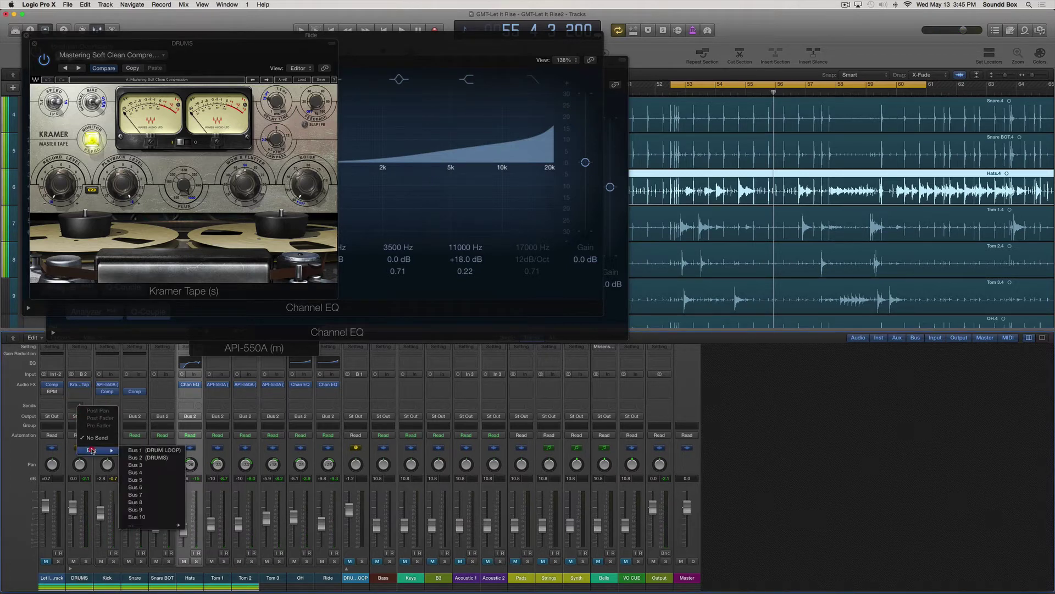
left_click(136, 465)
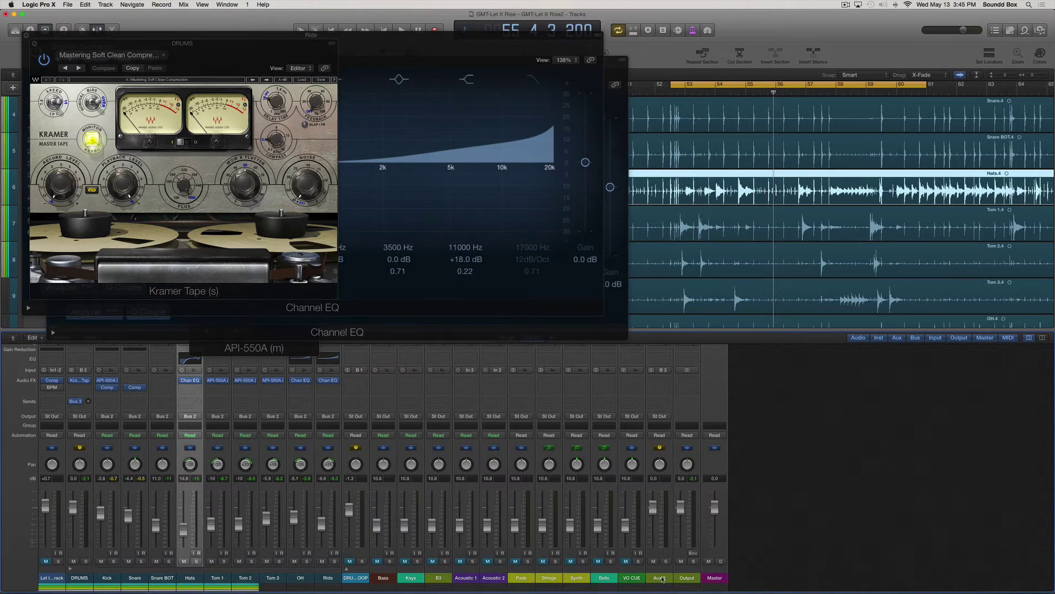
left_click(660, 577)
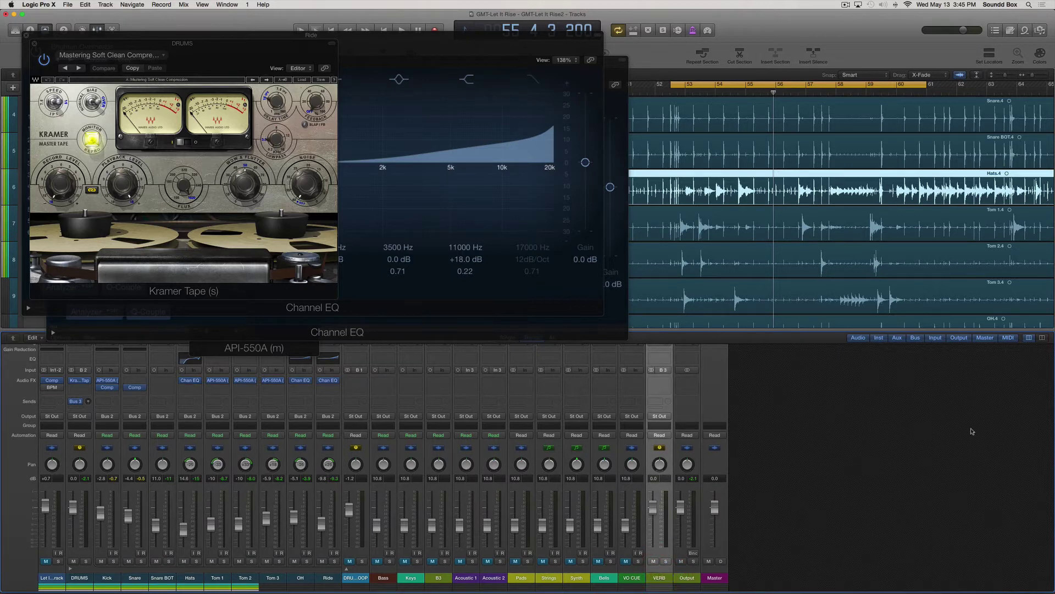
Insert the stereo RC 48 reverb plug-in on the VERB channel.
left_click(660, 385)
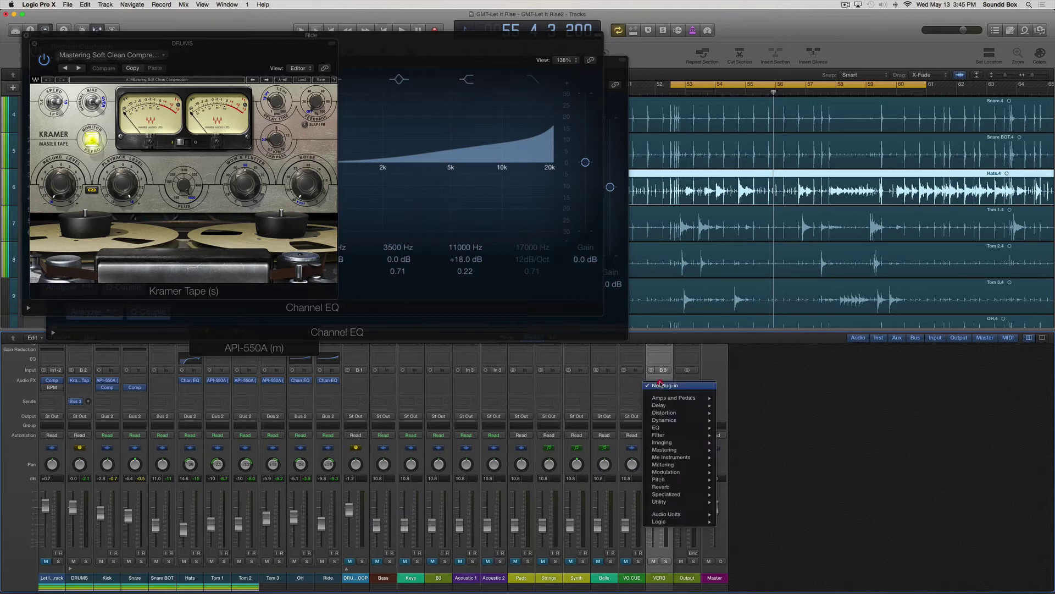
left_click(663, 380)
left_click(664, 380)
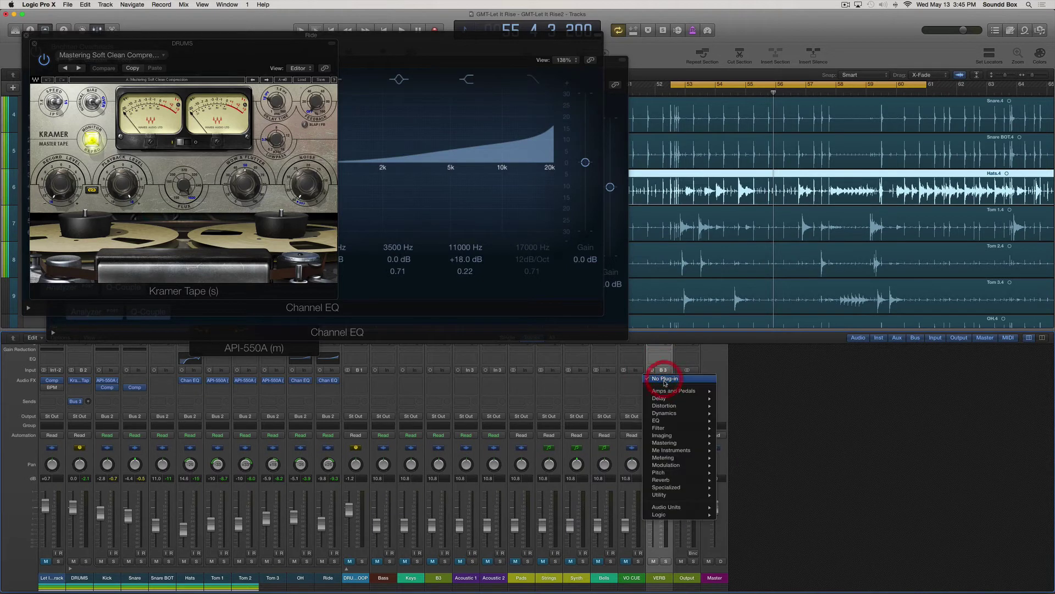
mouse_move(686, 426)
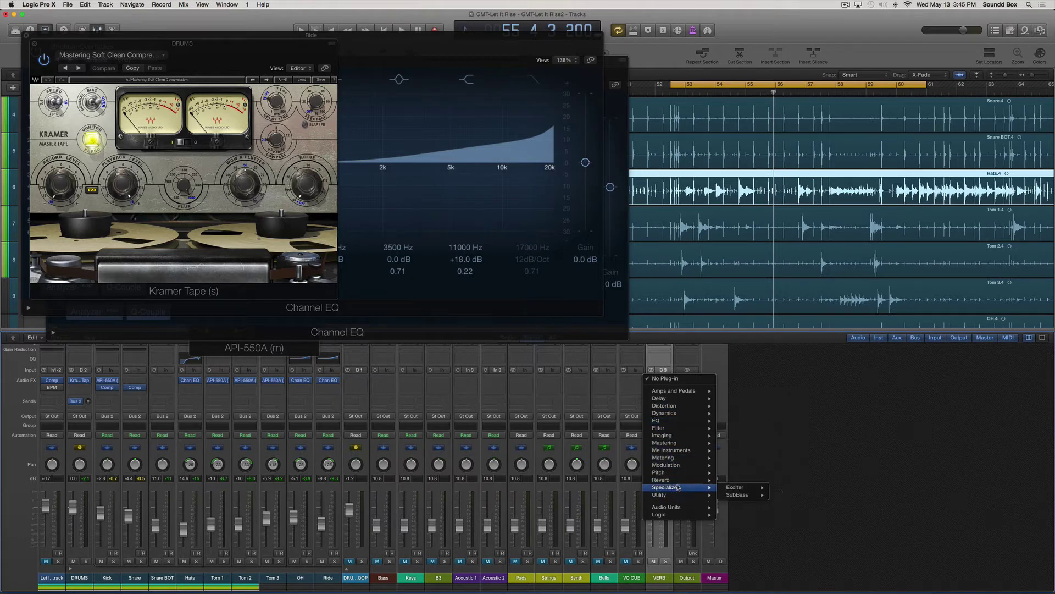
mouse_move(693, 483)
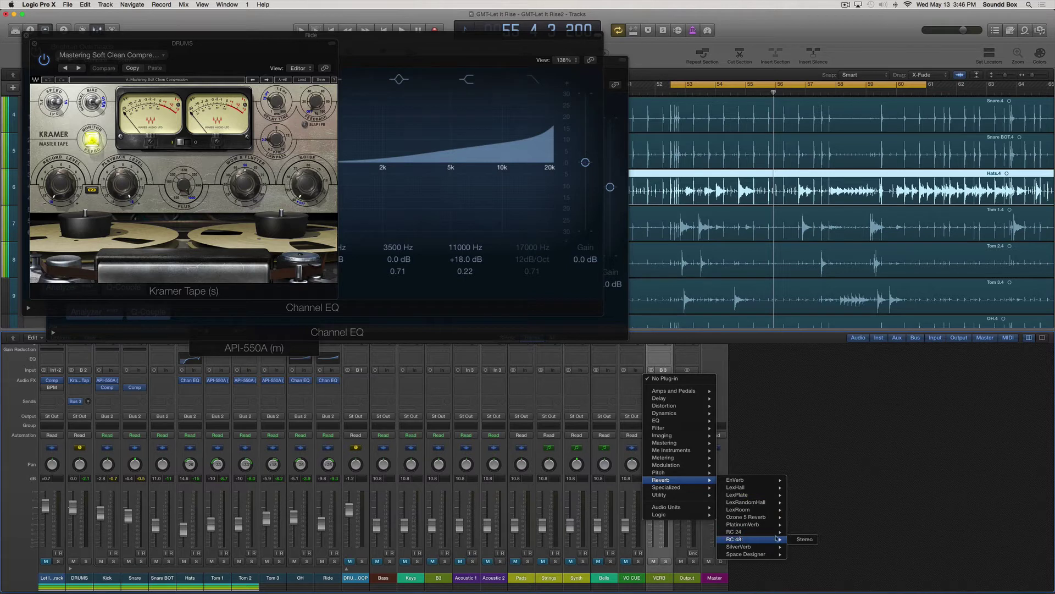
left_click(803, 540)
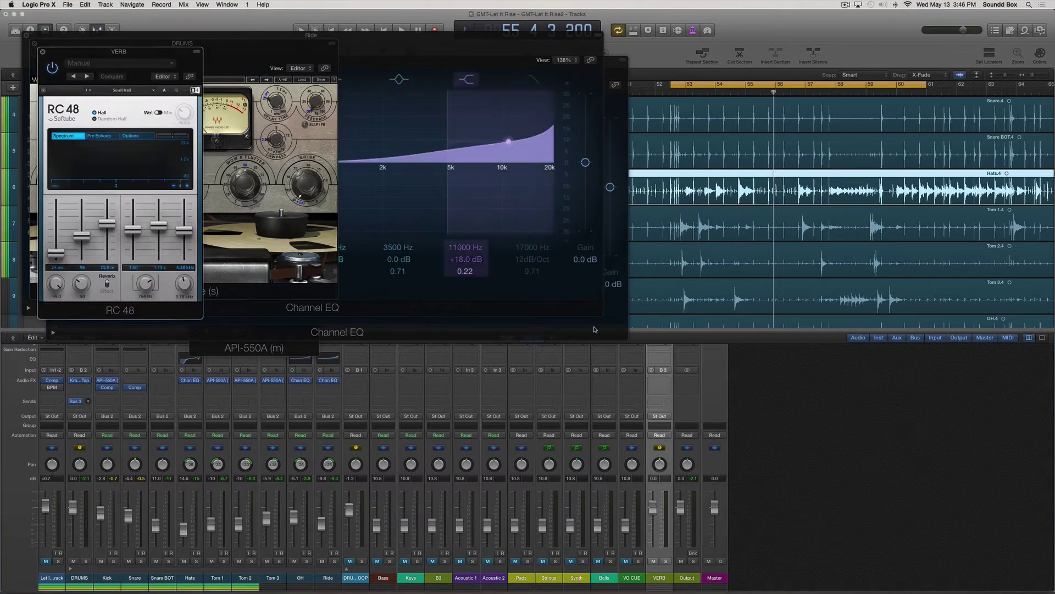
Move the RC 48 window clear of the other plug-ins and remove the Bus 3 send from the DRUMS channel.
key("space")
left_click_drag(108, 52, 626, 112)
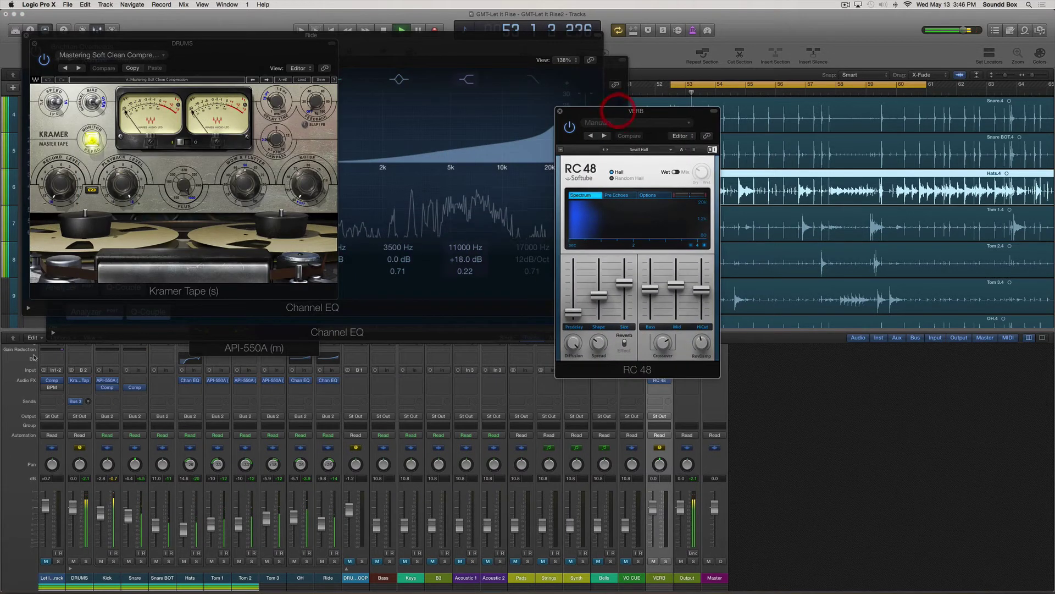
left_click(88, 401)
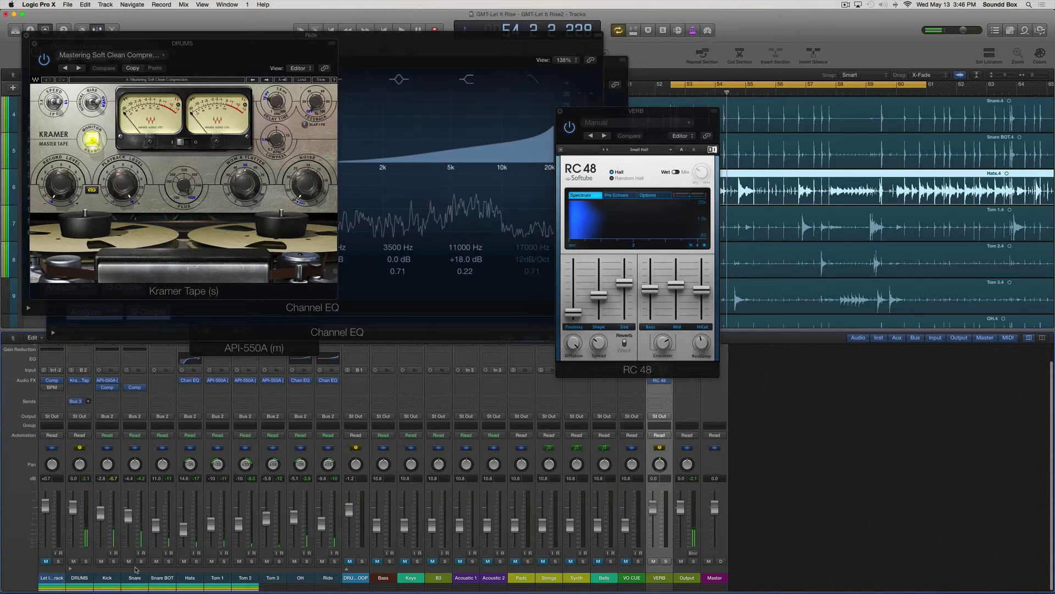
left_click(81, 402)
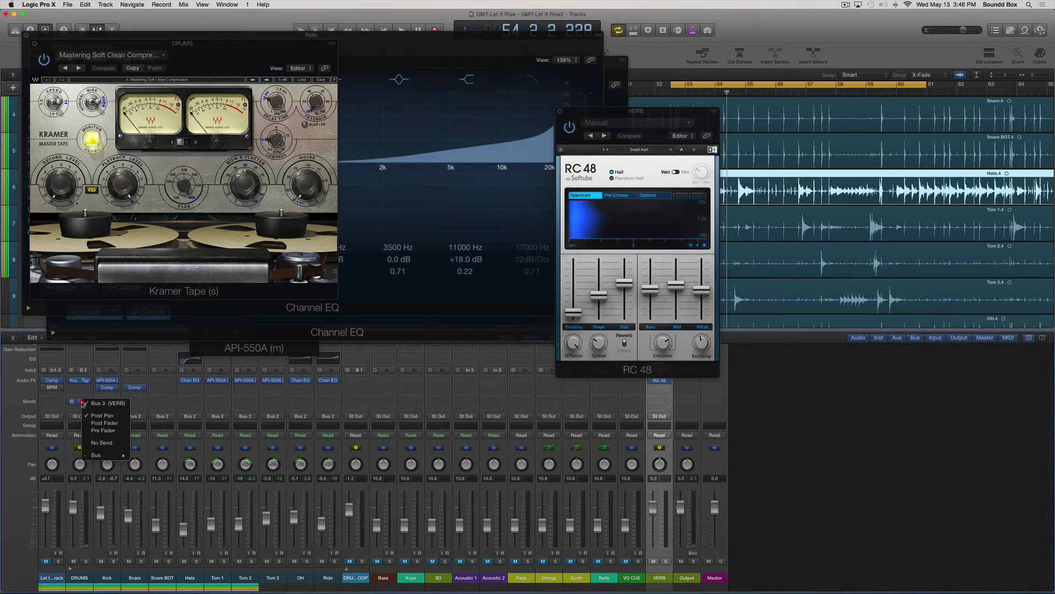
left_click(92, 443)
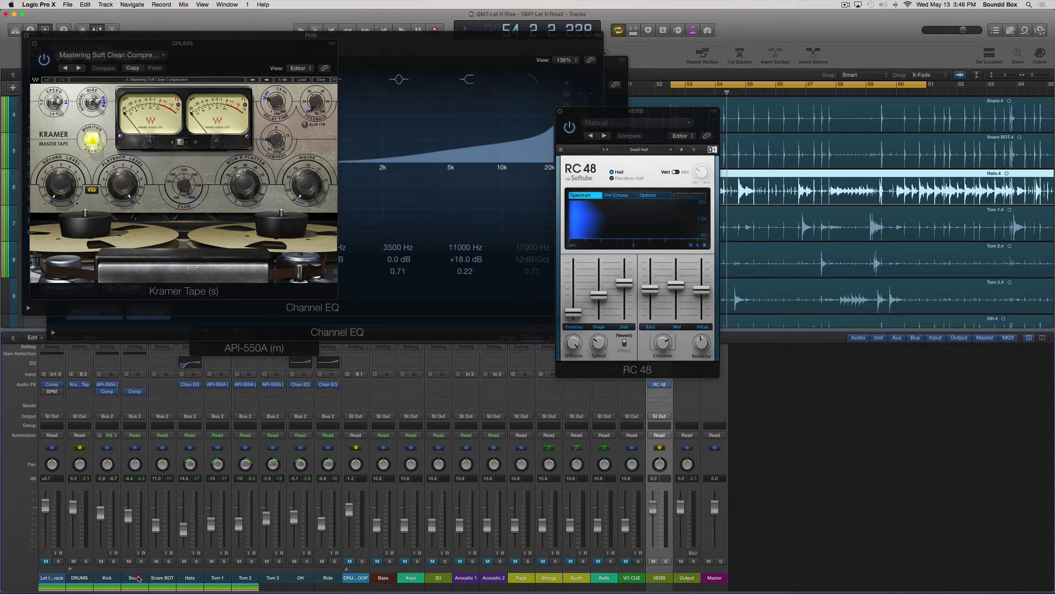
Add a Bus 3 (VERB) send to all channels from Snare through Ride and set their send levels to -21.0 dB.
left_click_drag(137, 578, 322, 578)
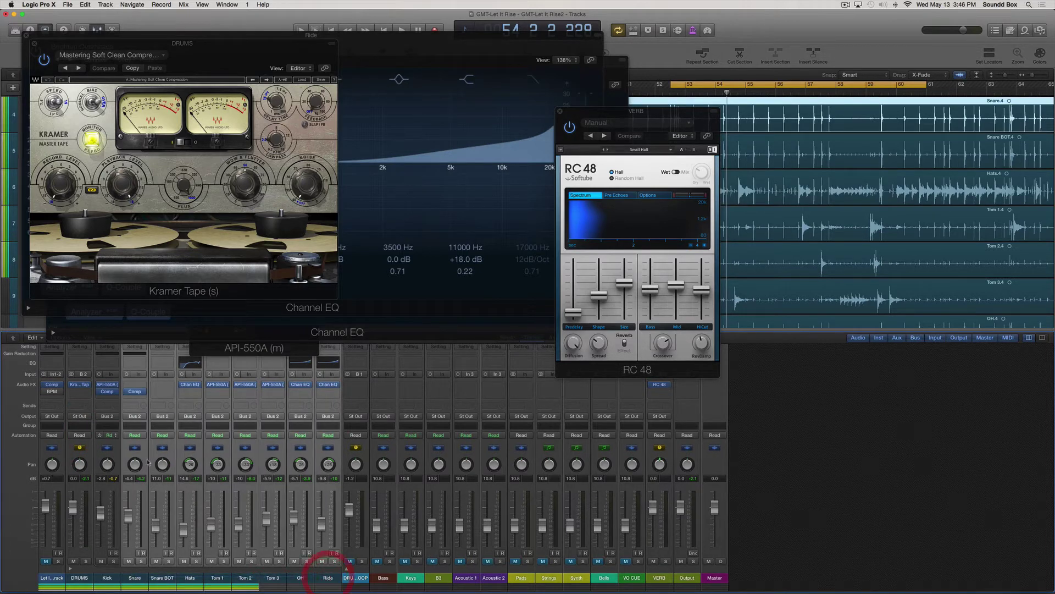
left_click(136, 406)
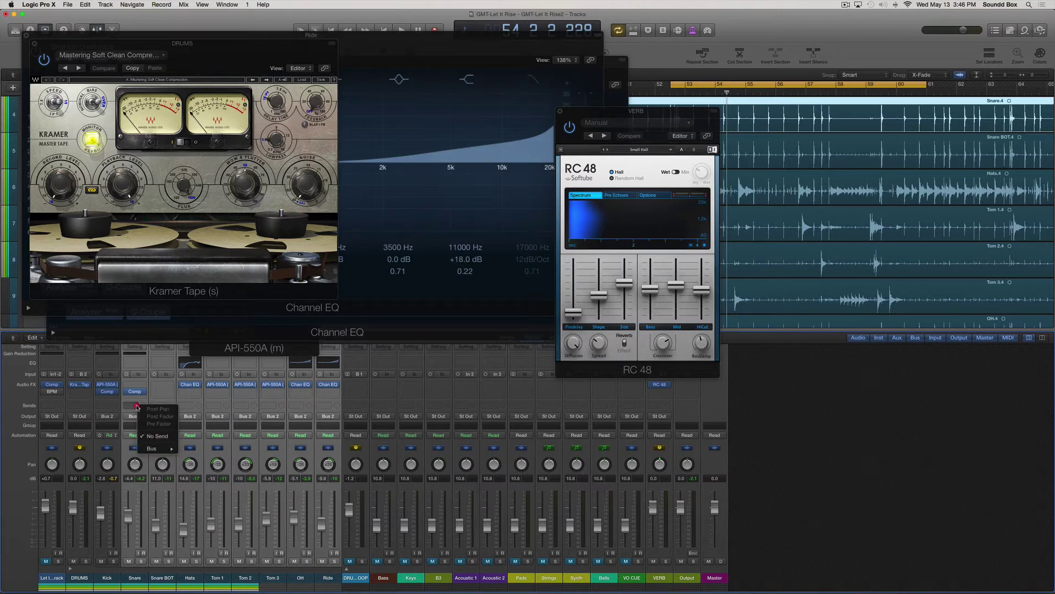
mouse_move(154, 449)
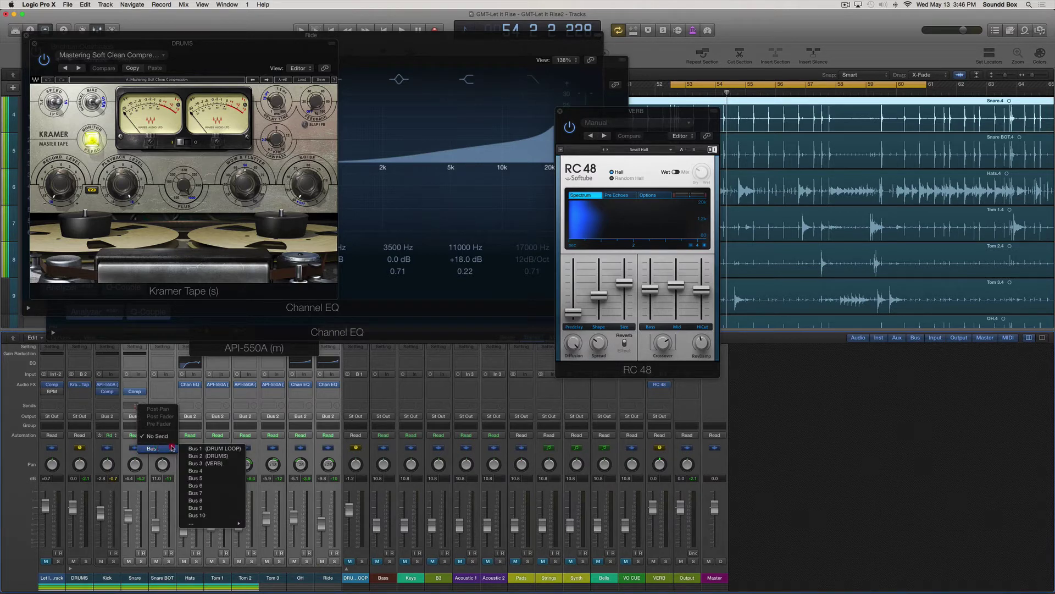
left_click(204, 465)
left_click(143, 403)
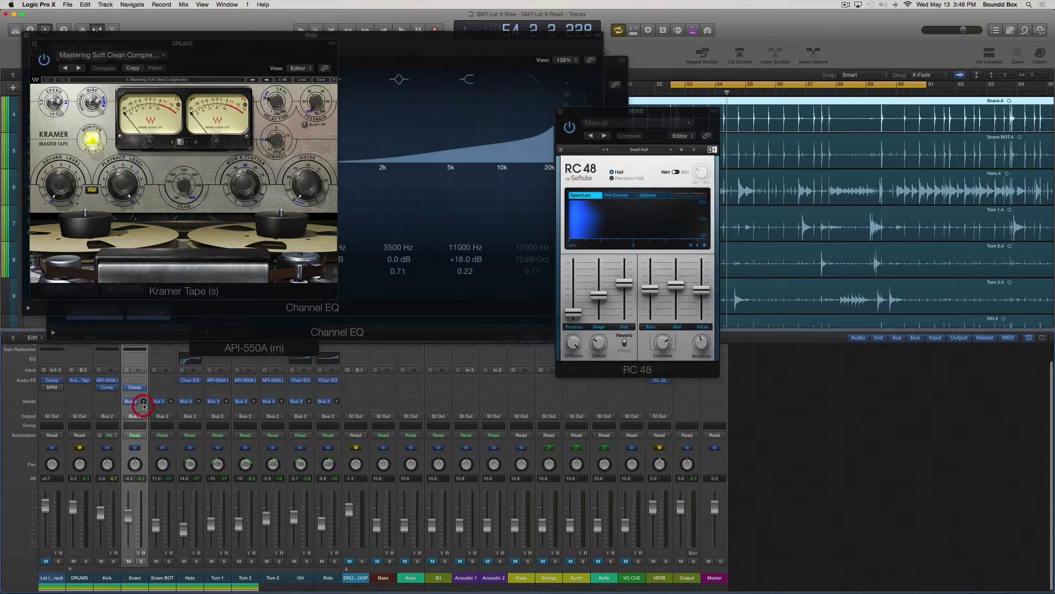
left_click_drag(136, 577, 330, 577)
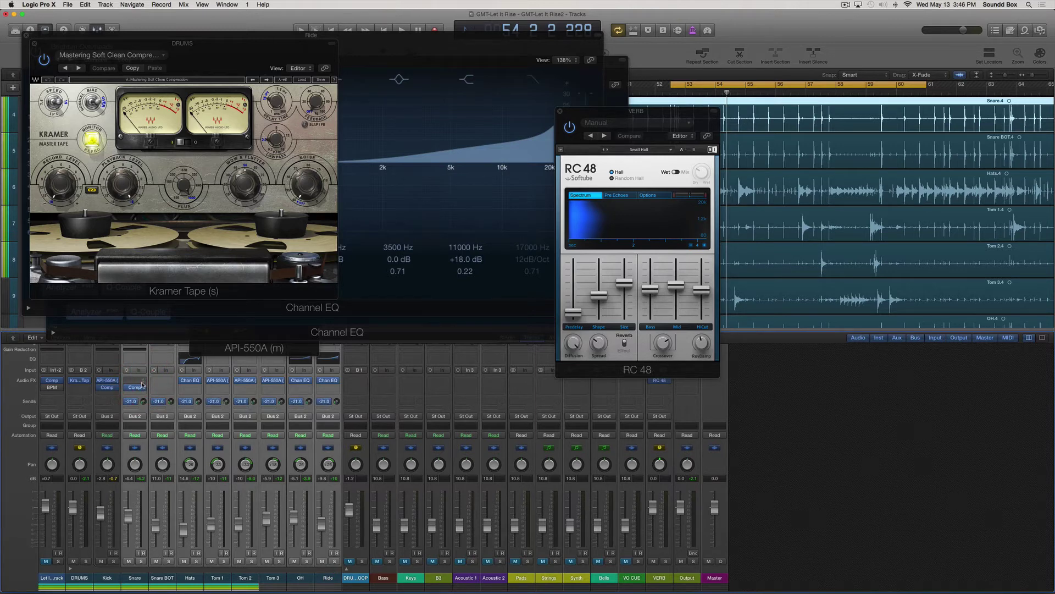
Audition the reverb during playback by briefly soloing VERB and comparing RC 48's Mix and Wet modes, ending on Wet.
key("space")
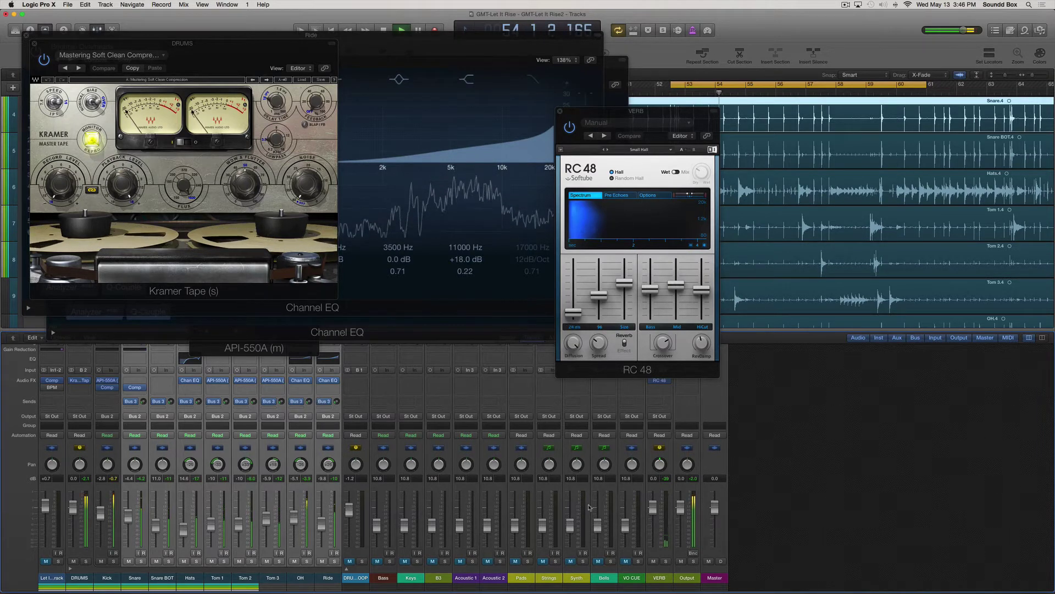
left_click(665, 561)
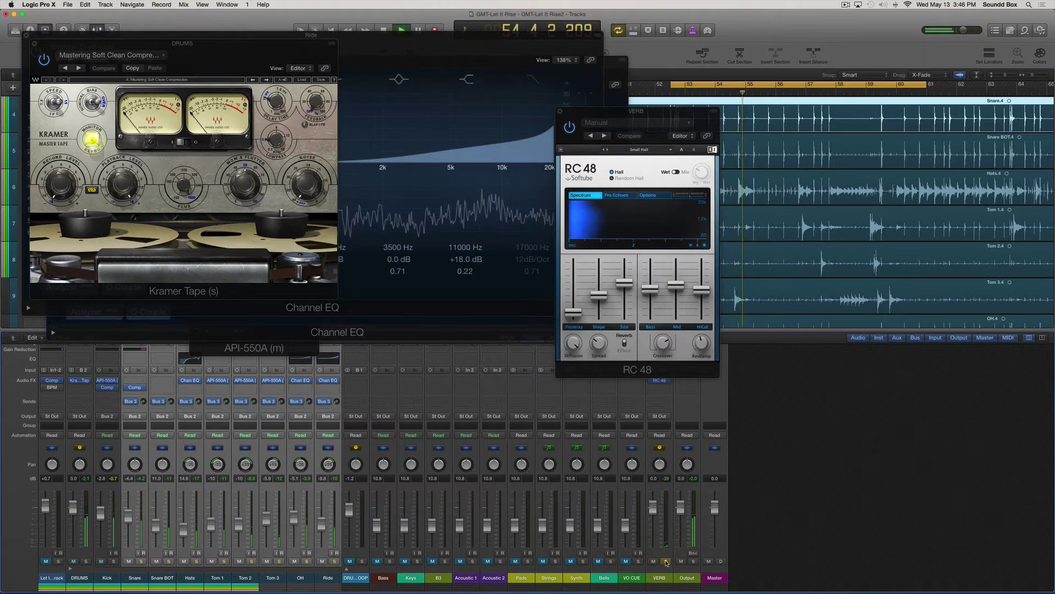
left_click(665, 561)
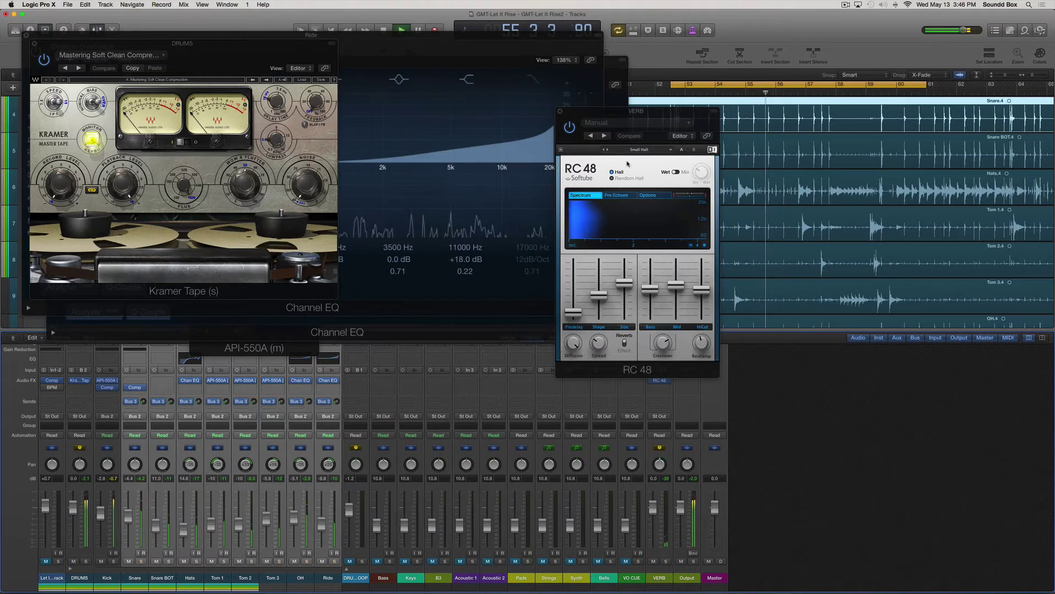
left_click(676, 173)
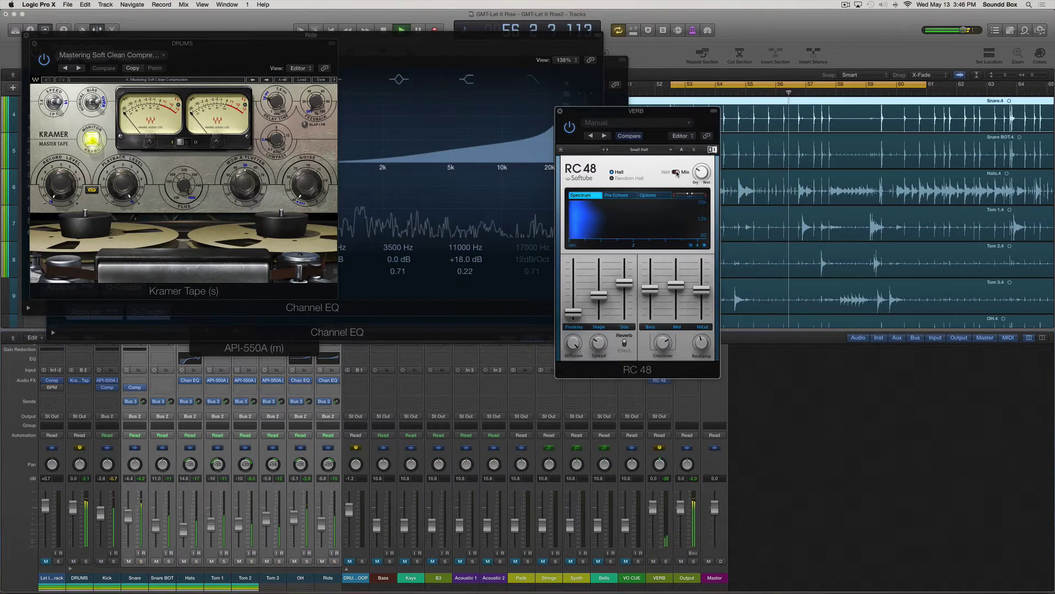
left_click(677, 172)
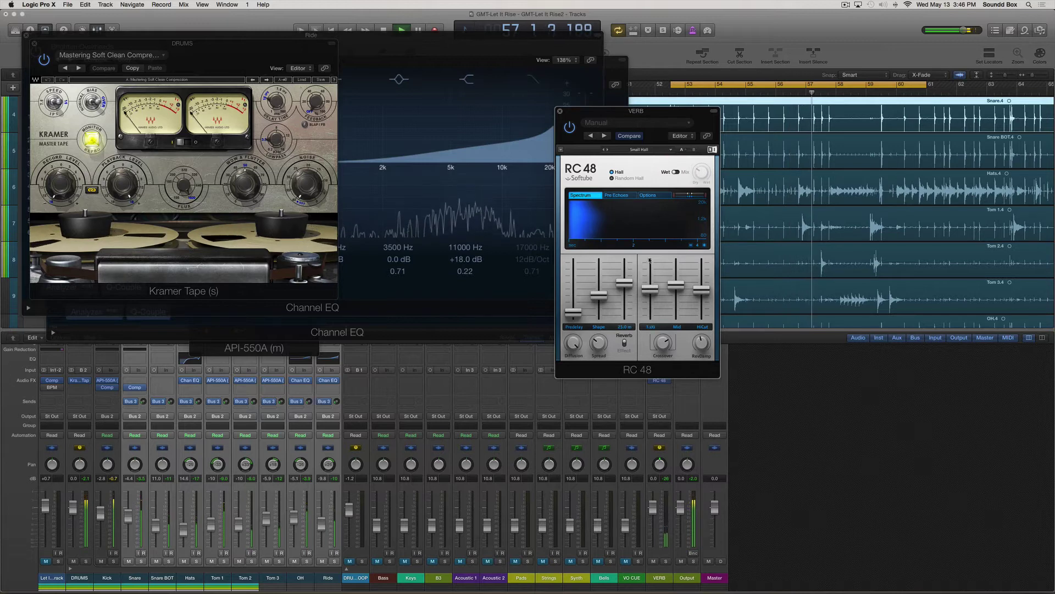
Move the RC 48 window off the mixer area and raise the VERB sends on Snare through Ride to -16.0 dB.
left_click_drag(607, 109, 736, 27)
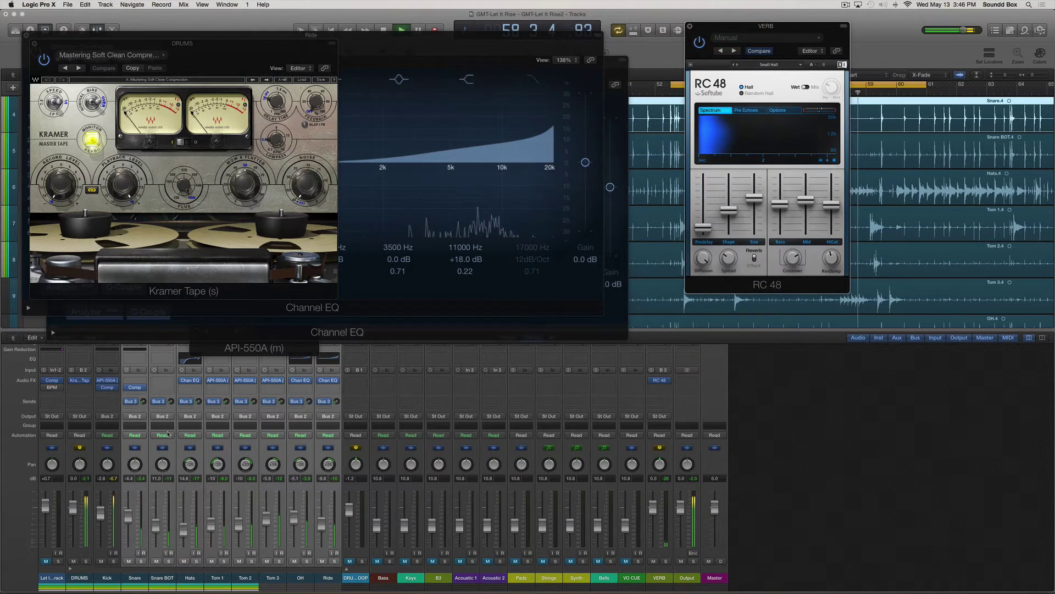
left_click(144, 401)
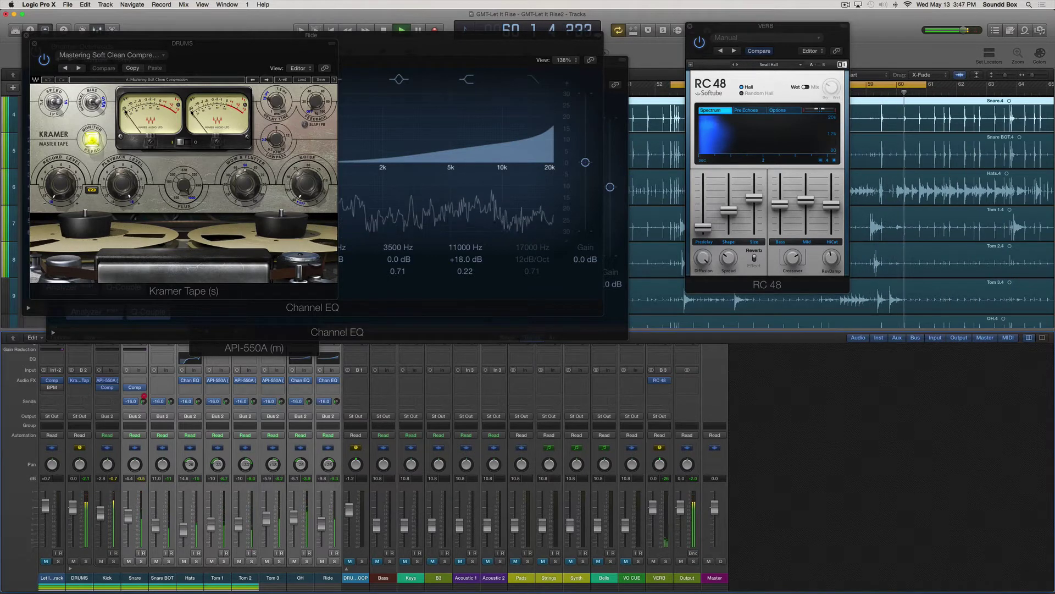
left_click(144, 399)
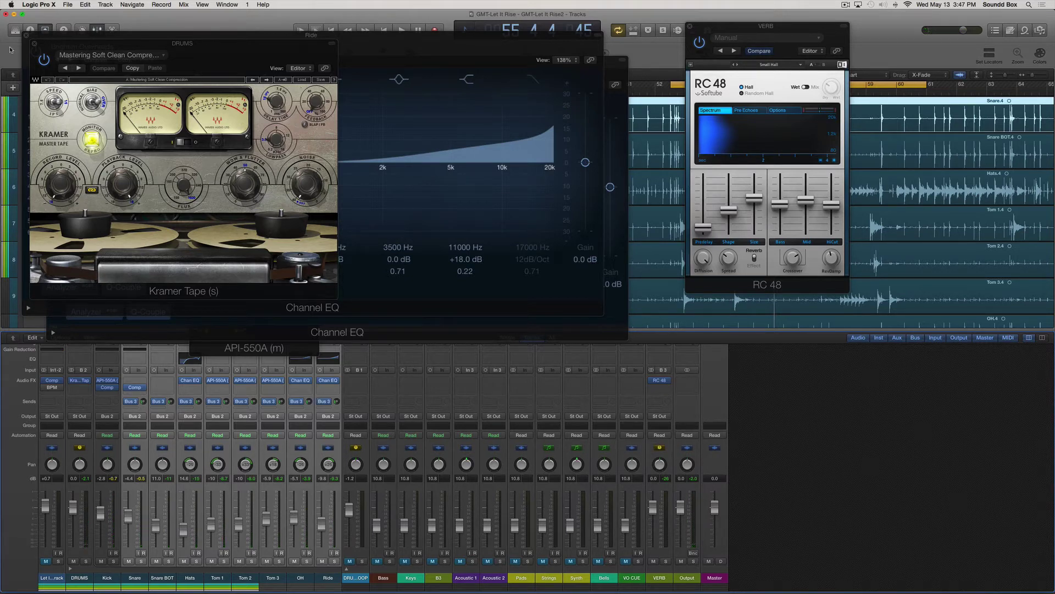
Close the open Kramer Tape, Channel EQ, API-550A and RC 48 plug-in windows.
left_click(35, 44)
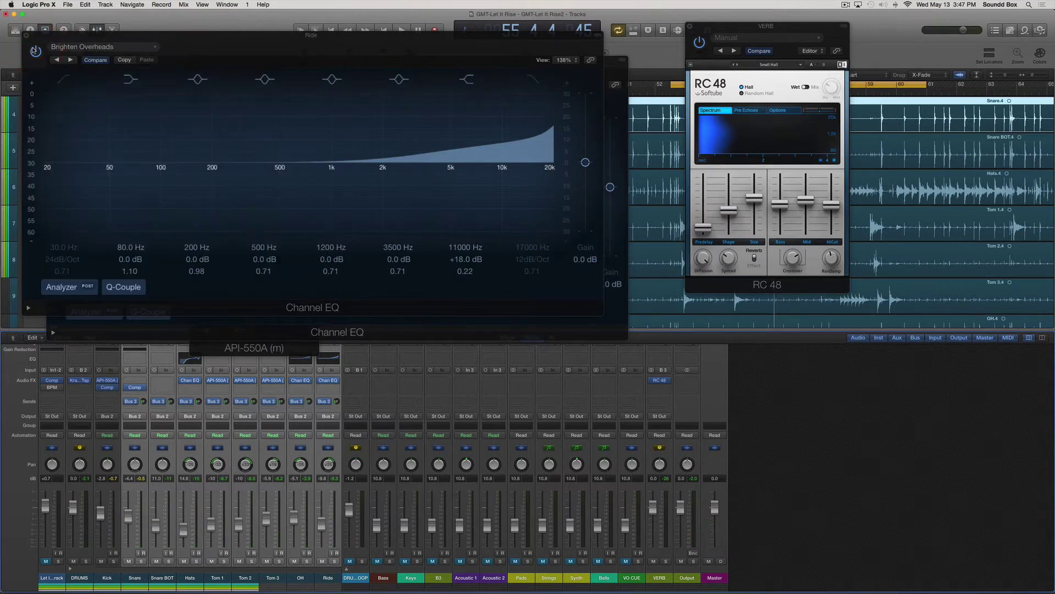
left_click(28, 35)
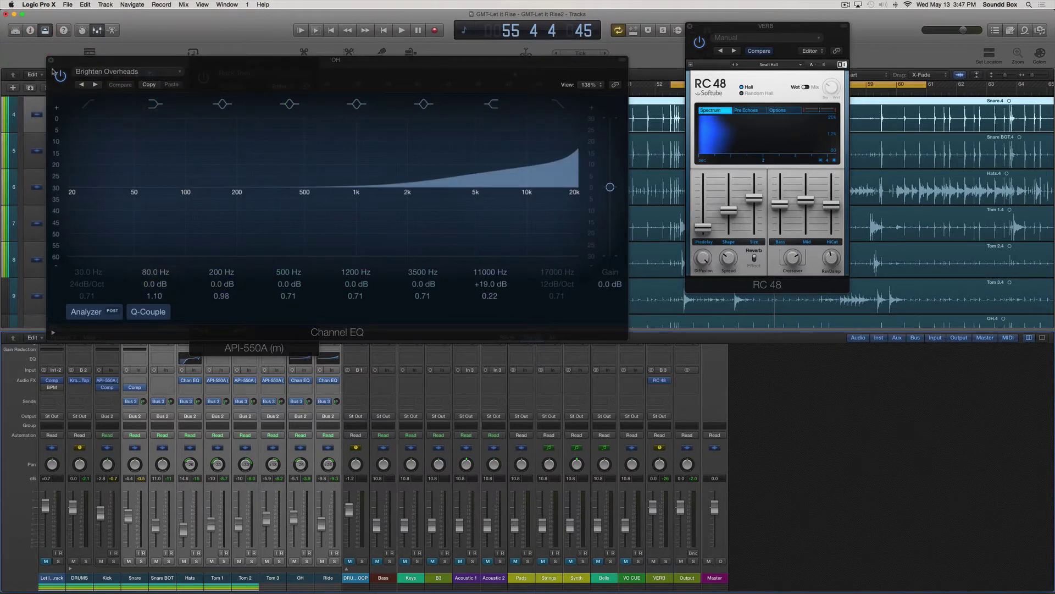
left_click(51, 60)
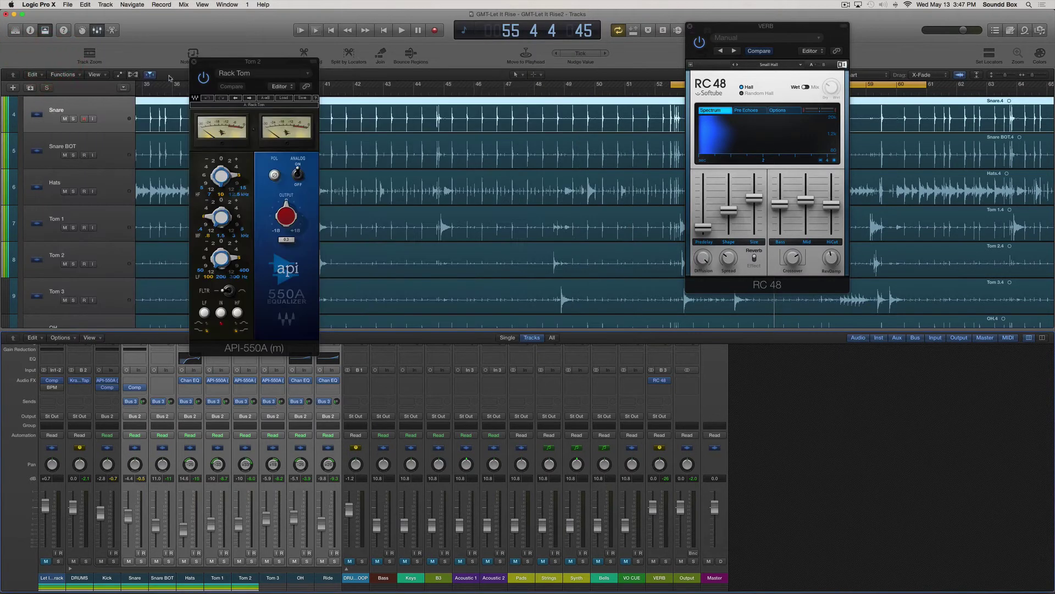
left_click(194, 63)
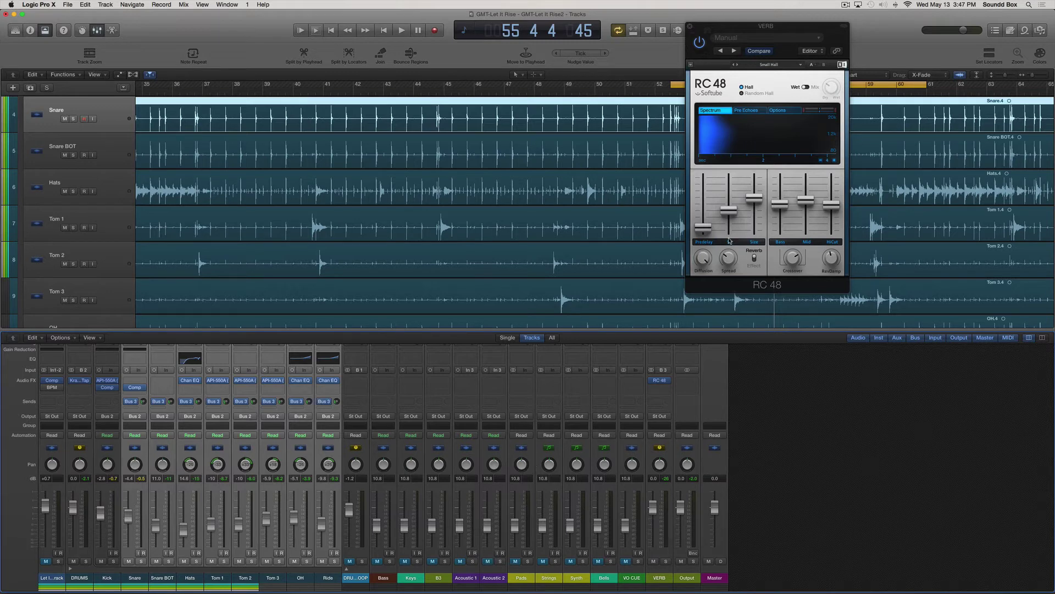
left_click(690, 28)
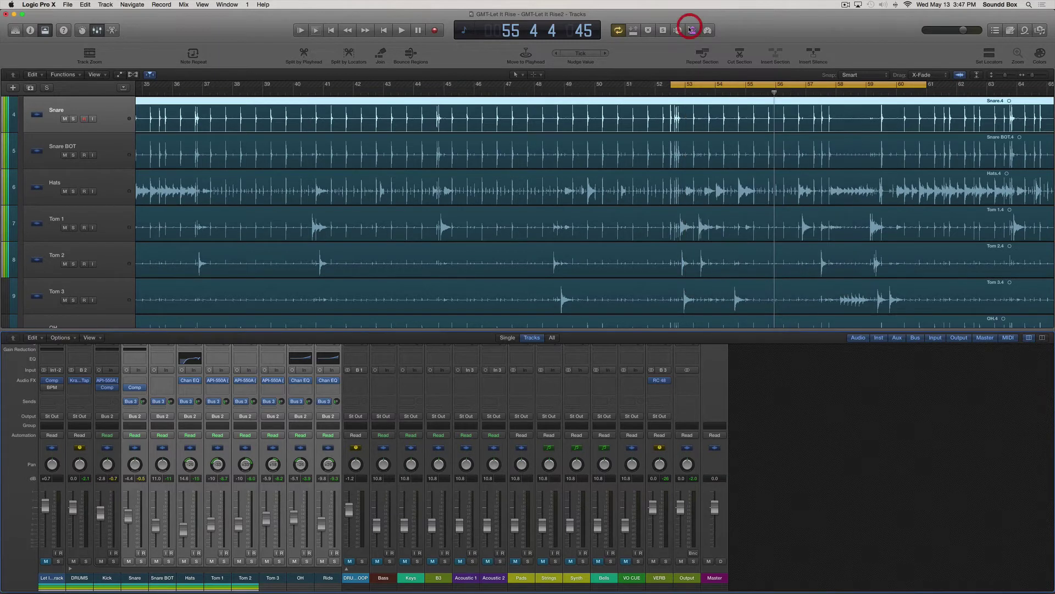
Start playback, unmute the DRUM LOOP channel and insert a stereo Compressor in its first effect slot.
key("space")
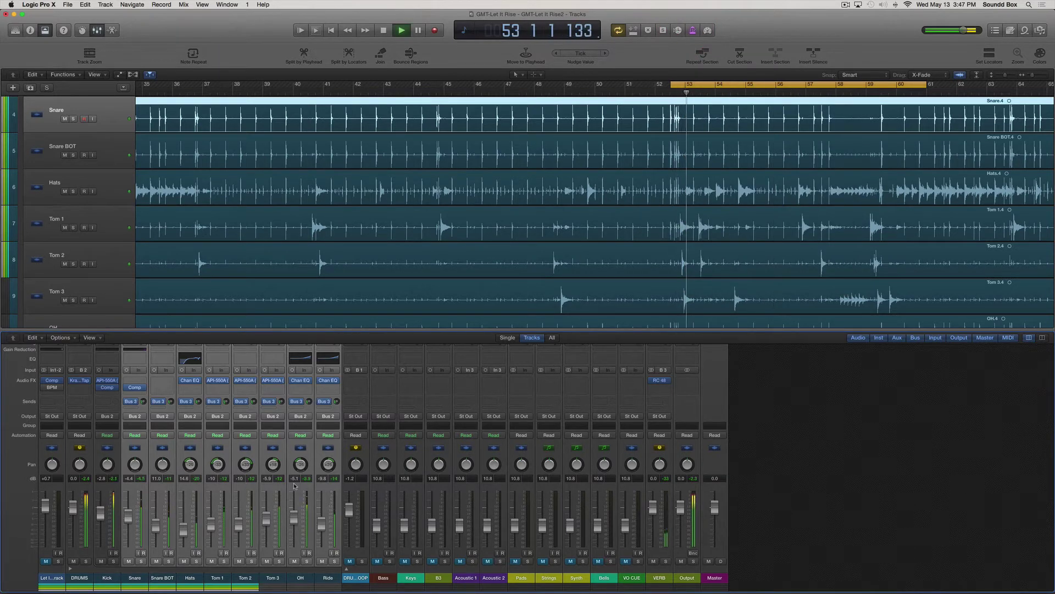
left_click(350, 561)
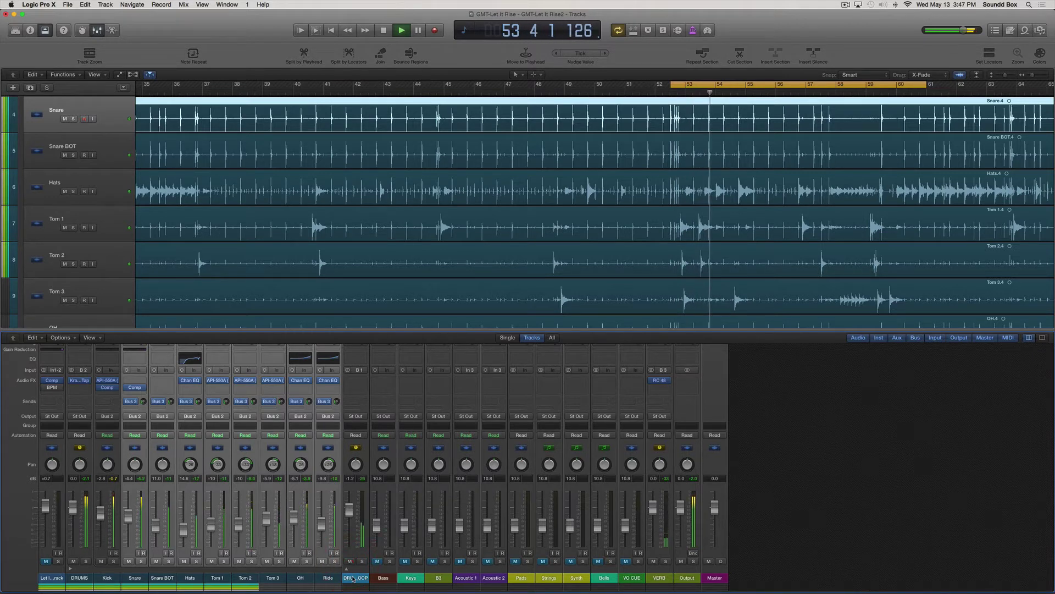
left_click(355, 380)
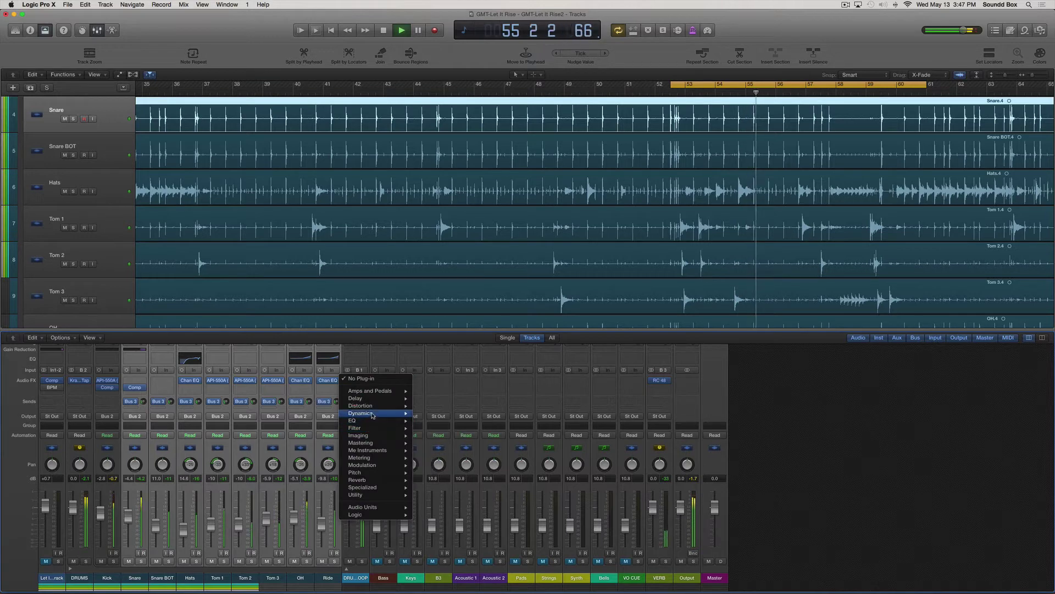
mouse_move(365, 413)
mouse_move(458, 424)
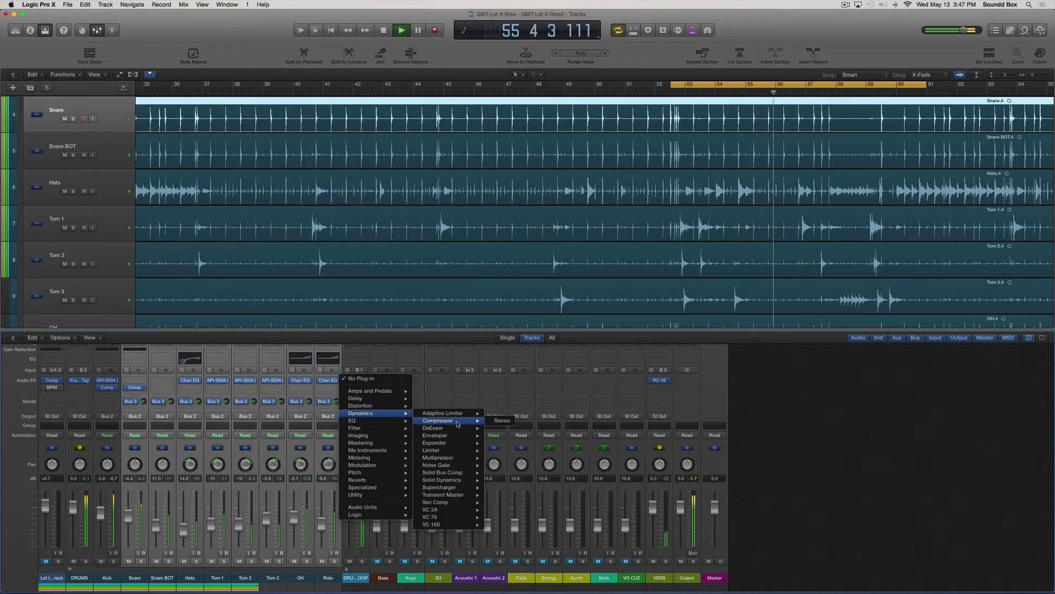
left_click(502, 421)
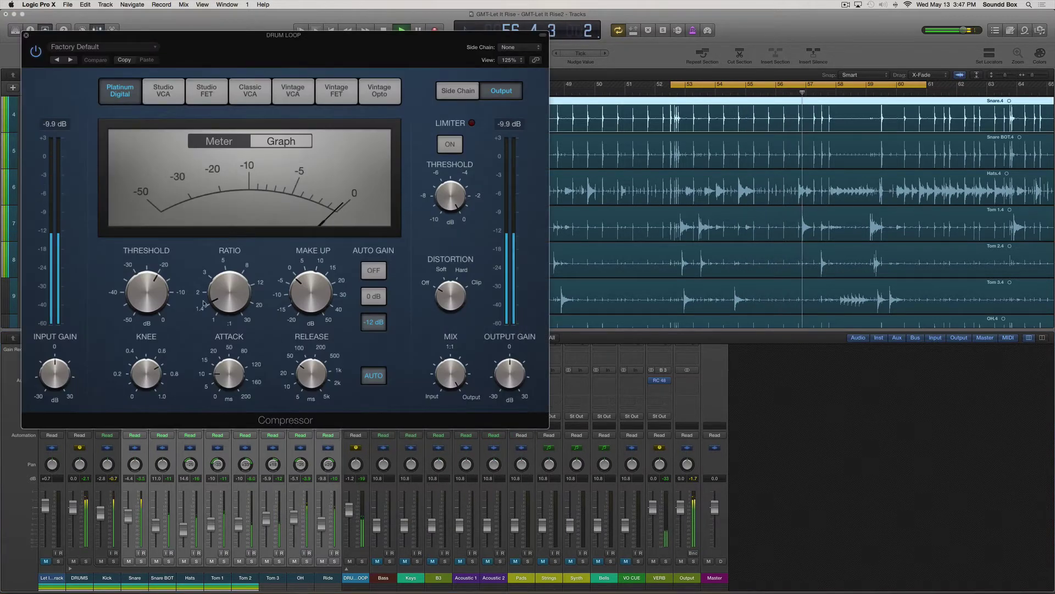
Set the DRUM LOOP Compressor's ratio to 3.2:1 and lower its threshold.
mouse_move(148, 300)
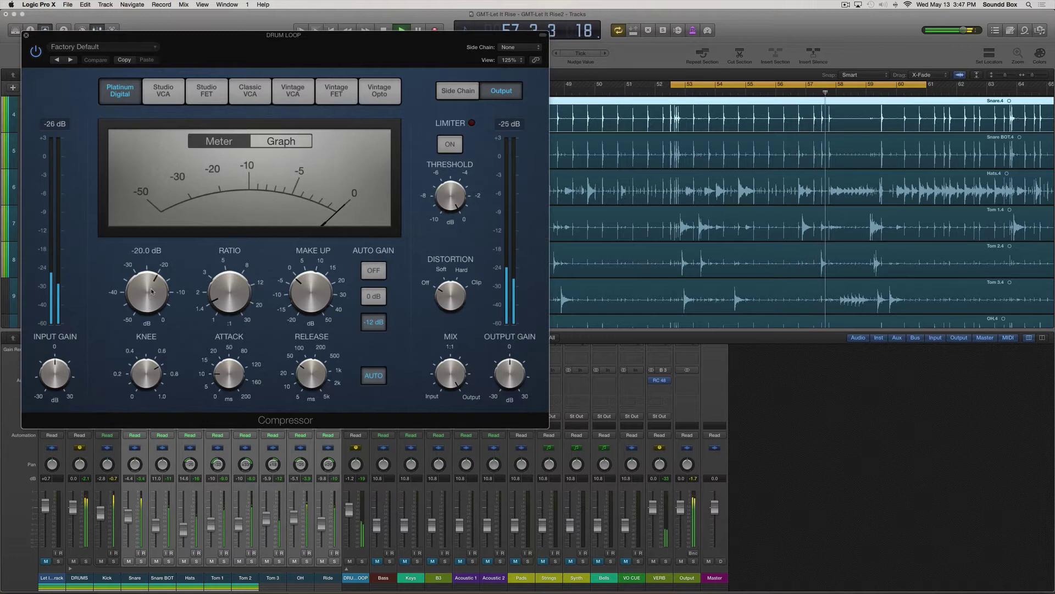
mouse_move(252, 303)
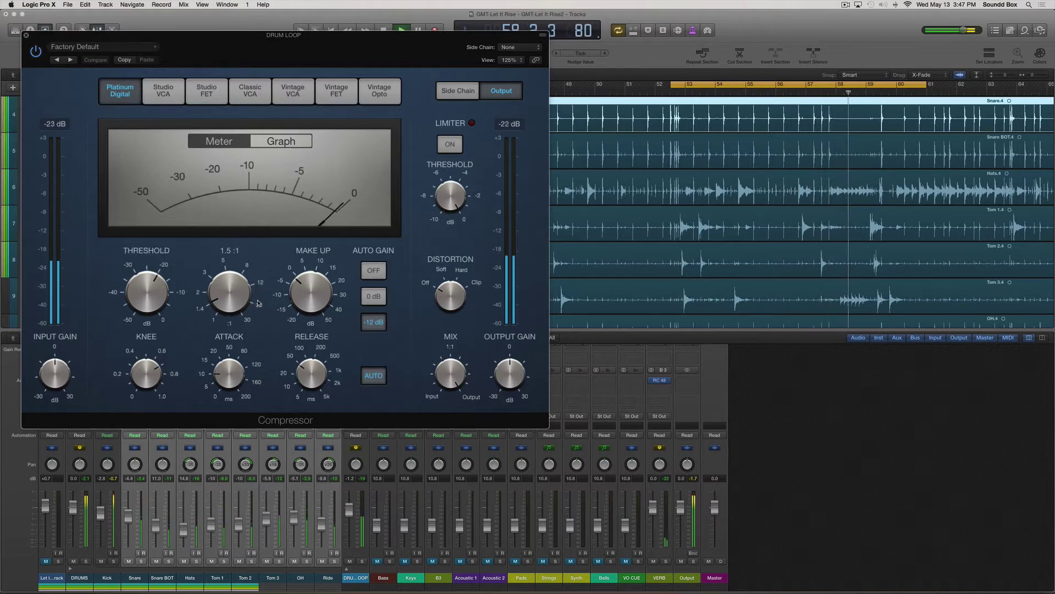
left_click_drag(222, 291, 222, 262)
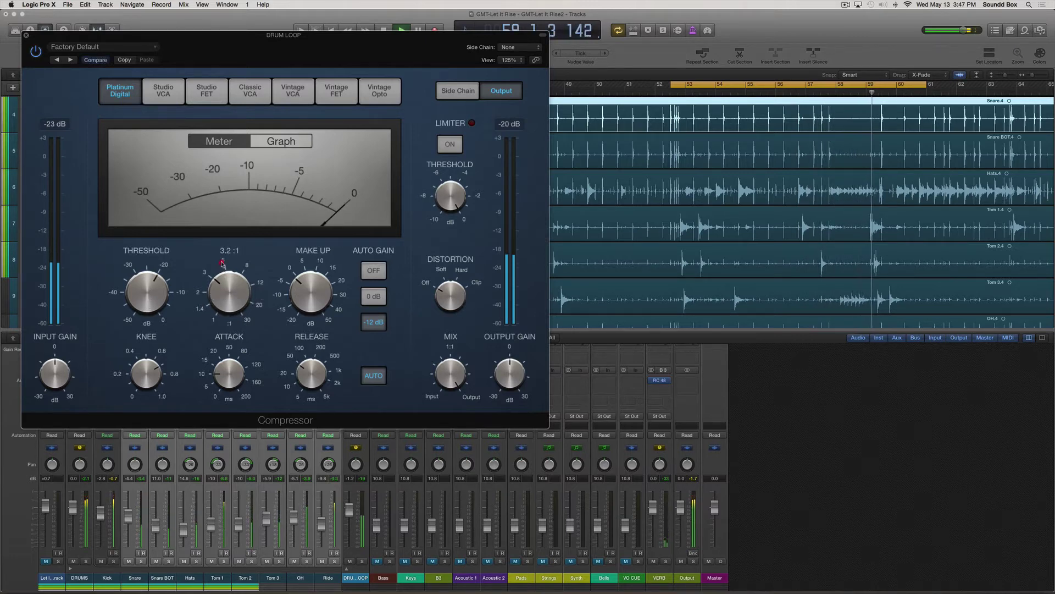
left_click_drag(154, 294, 153, 308)
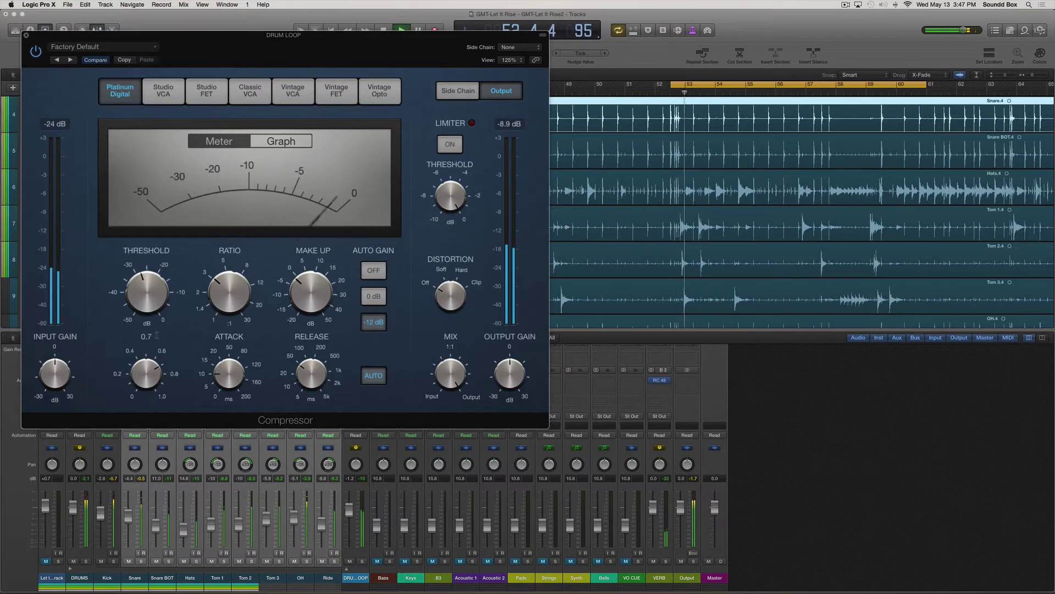
Expand the DRUM LOOP stack and set CONGA and TAMBERINE to -15.1 dB, Boom 2 to -4.9 dB and SHAKER to -23.5 dB.
left_click(347, 569)
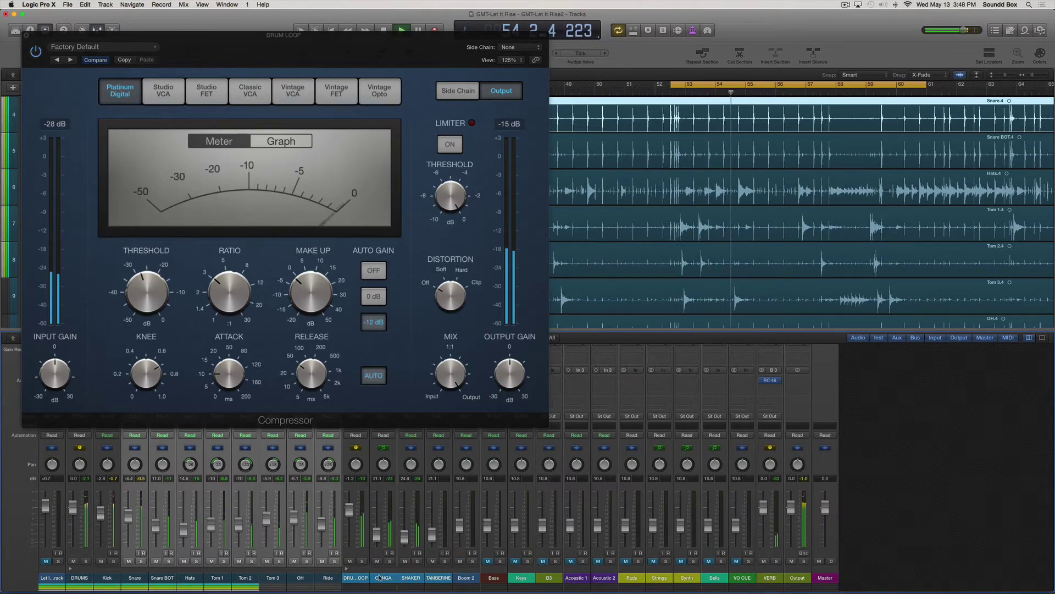
left_click_drag(383, 578, 461, 579)
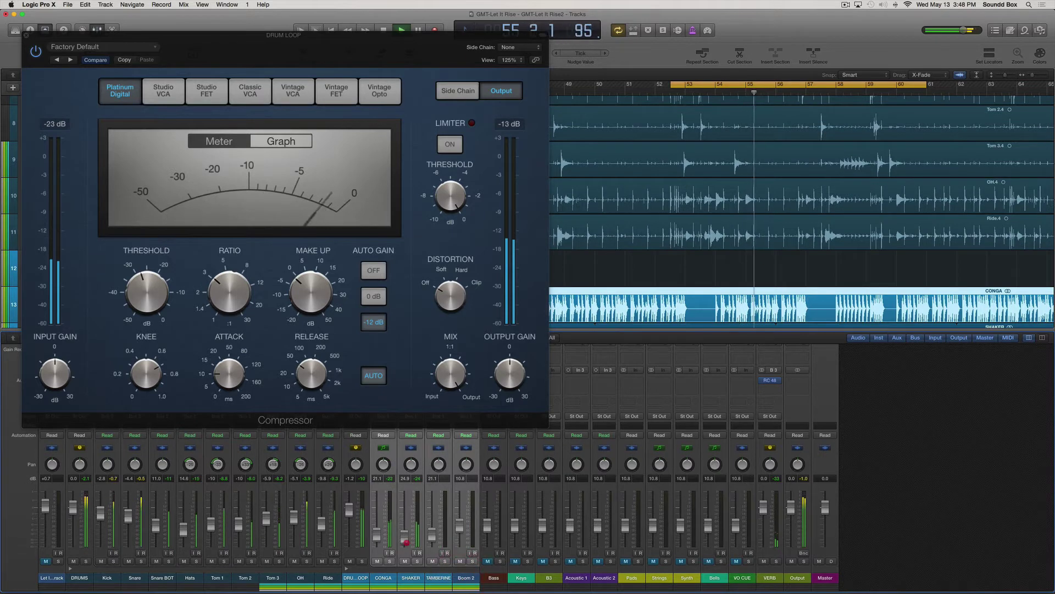
left_click_drag(405, 534, 405, 538)
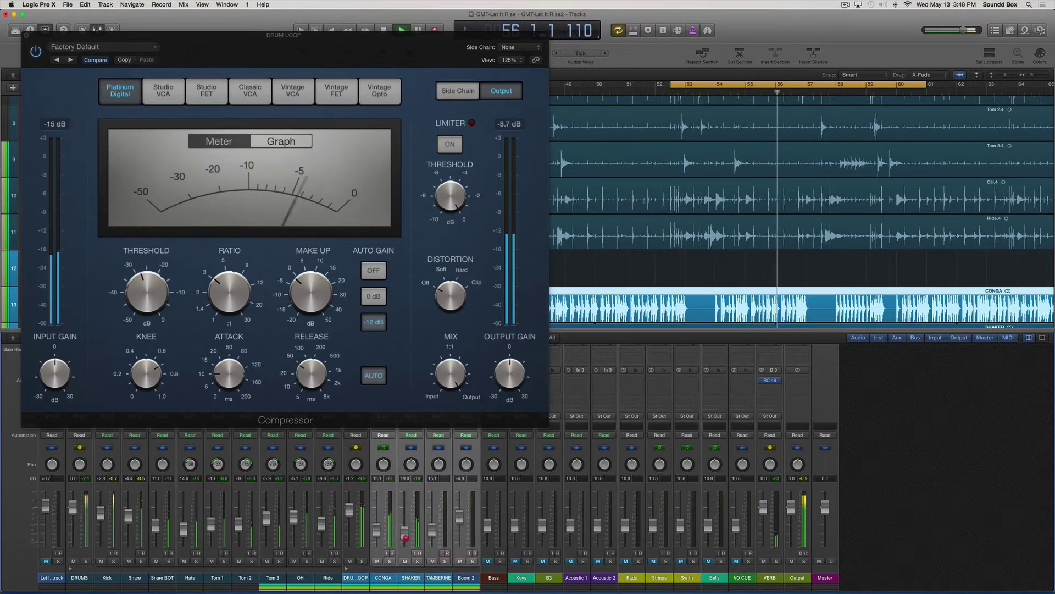
left_click(435, 575)
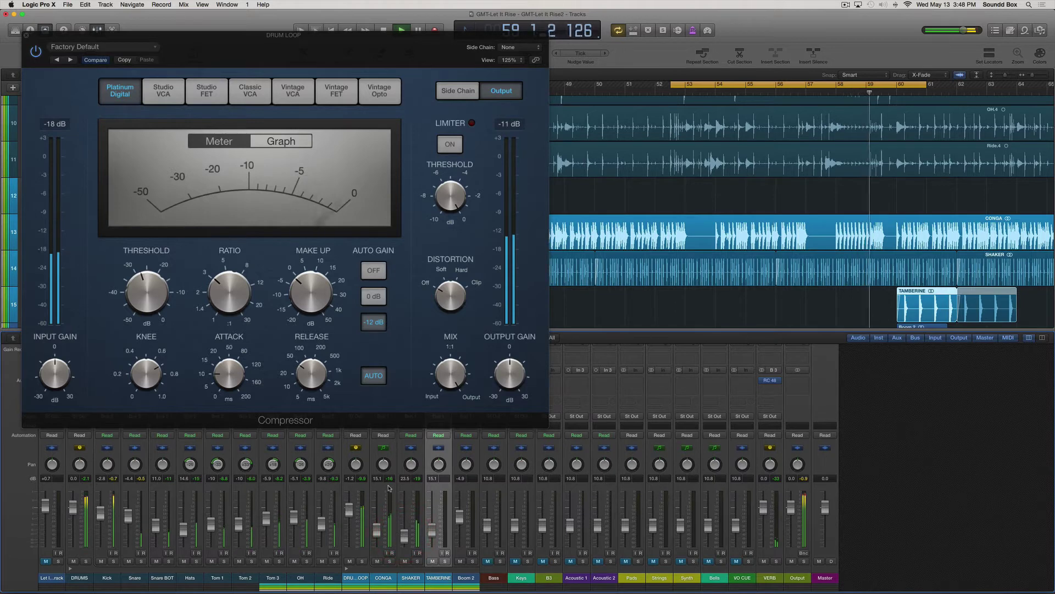
Adjust the CONGA channel's pan and close the DRUM LOOP Compressor window.
left_click_drag(383, 464, 388, 459)
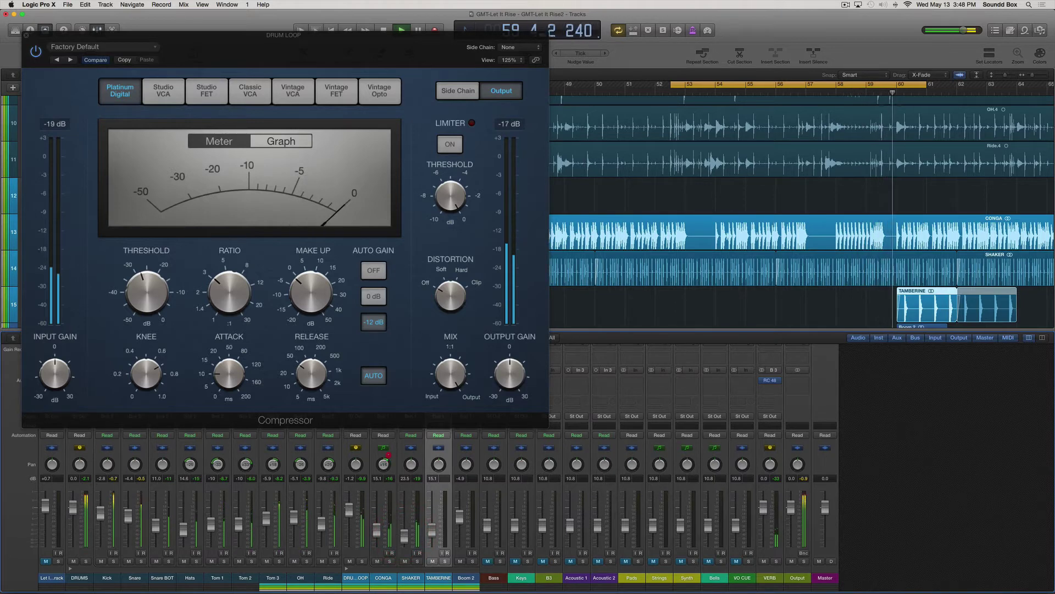
left_click(385, 463)
left_click(387, 465)
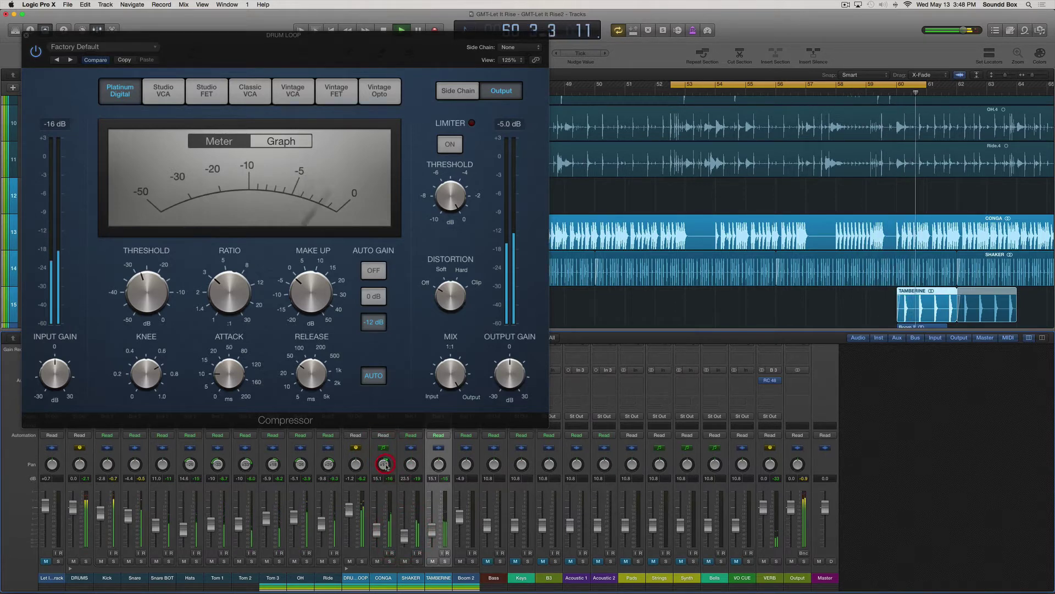
left_click(386, 465)
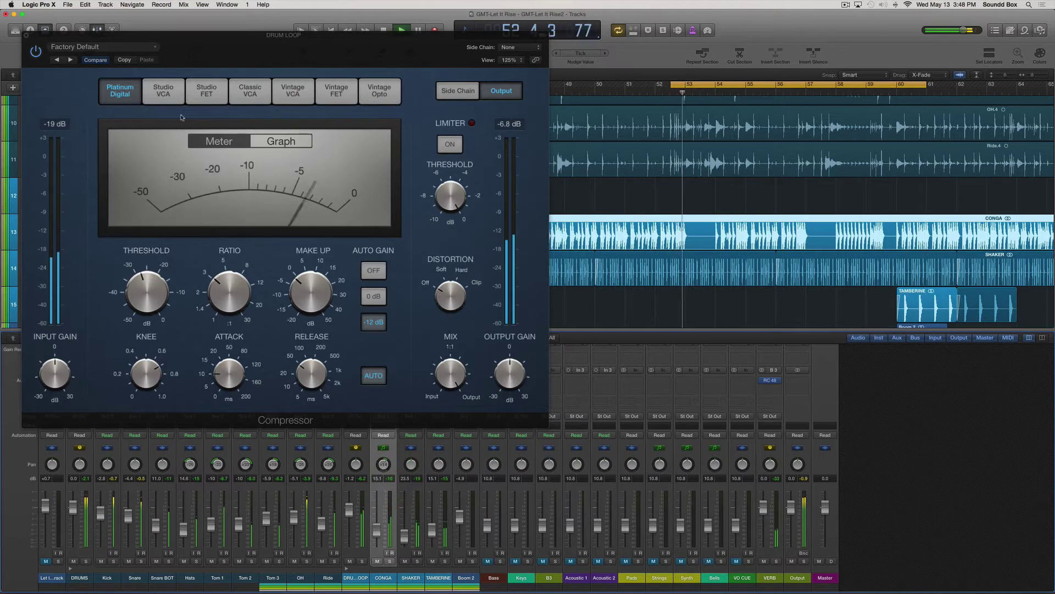
left_click(25, 34)
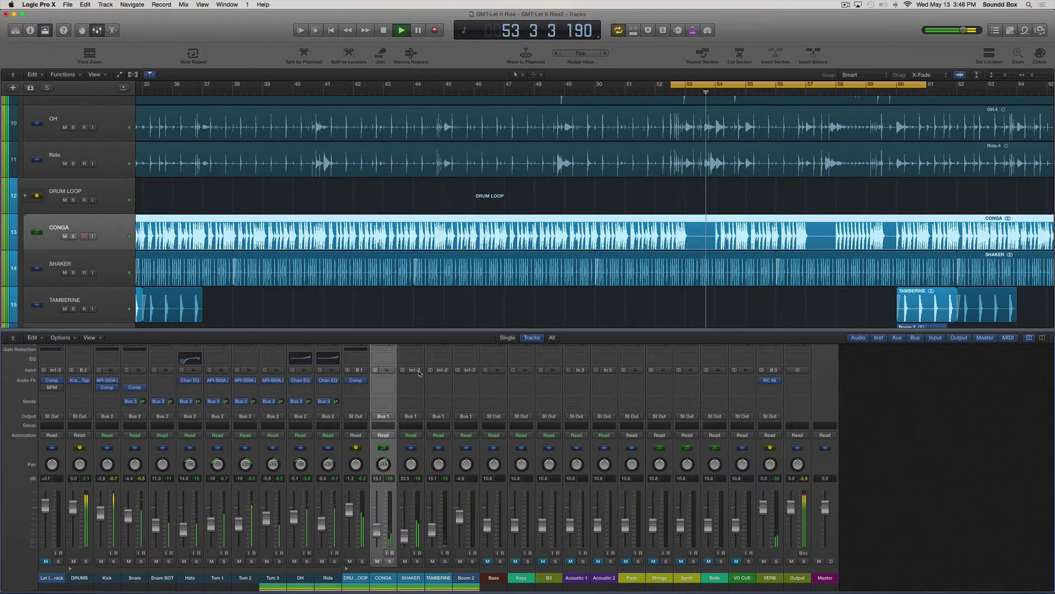
Add a Bus 3 (VERB) send to the CONGA channel and set its level to -16.6 dB.
left_click(395, 401)
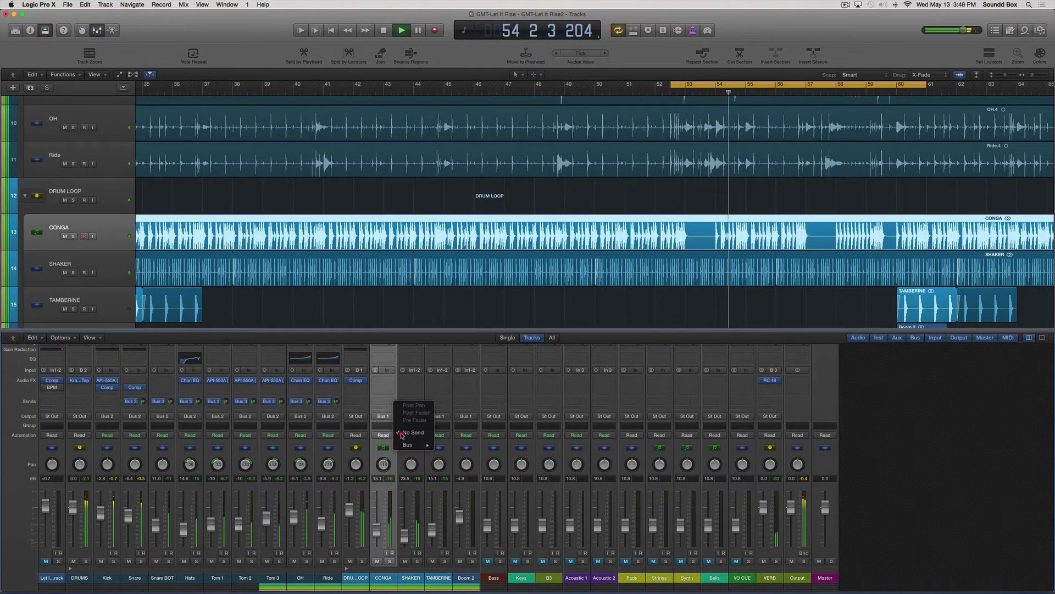
mouse_move(408, 444)
left_click(459, 460)
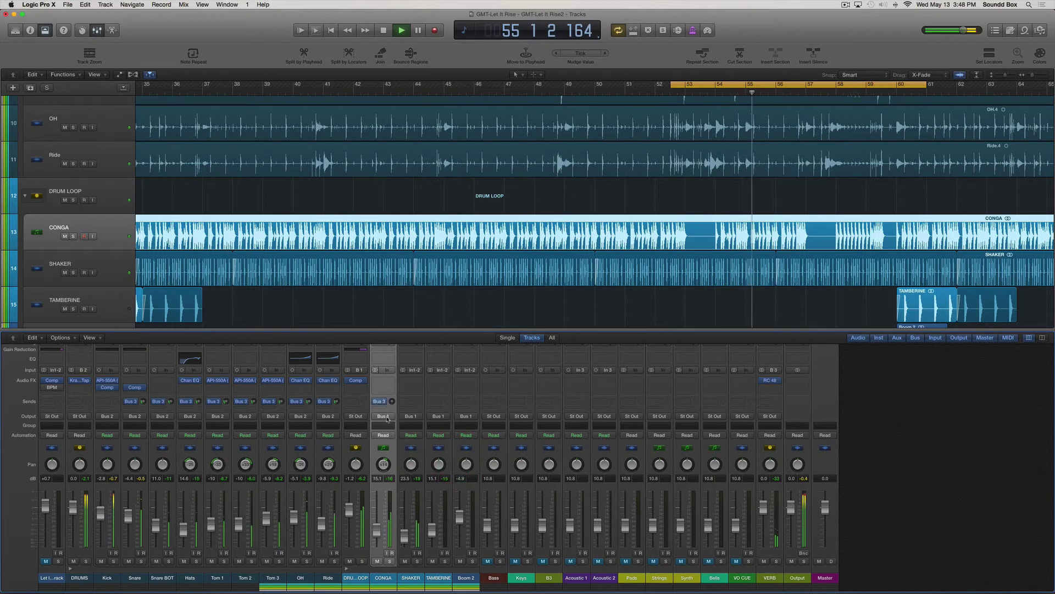
left_click_drag(392, 402, 394, 378)
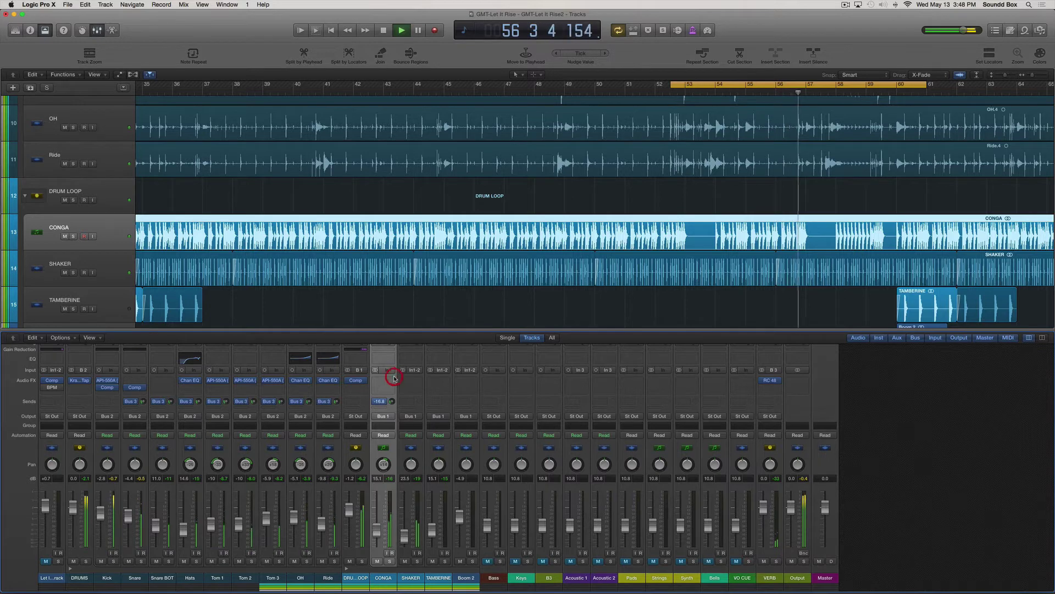
Add a Bus 3 (VERB) send to the SHAKER channel and set its level to -21.0 dB.
left_click(409, 401)
mouse_move(433, 444)
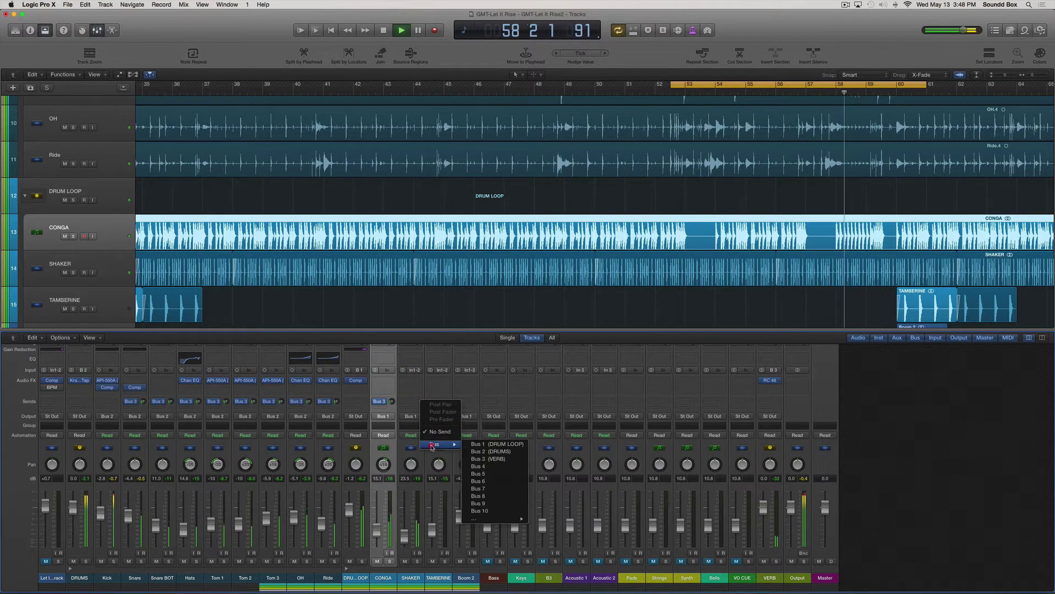
left_click(421, 404)
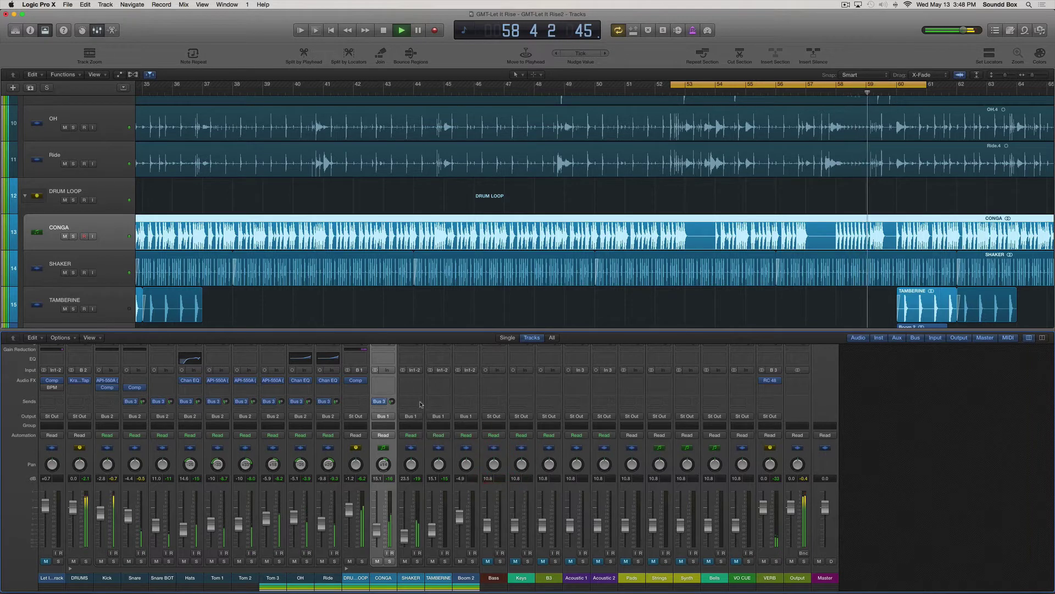
left_click_drag(419, 402, 419, 380)
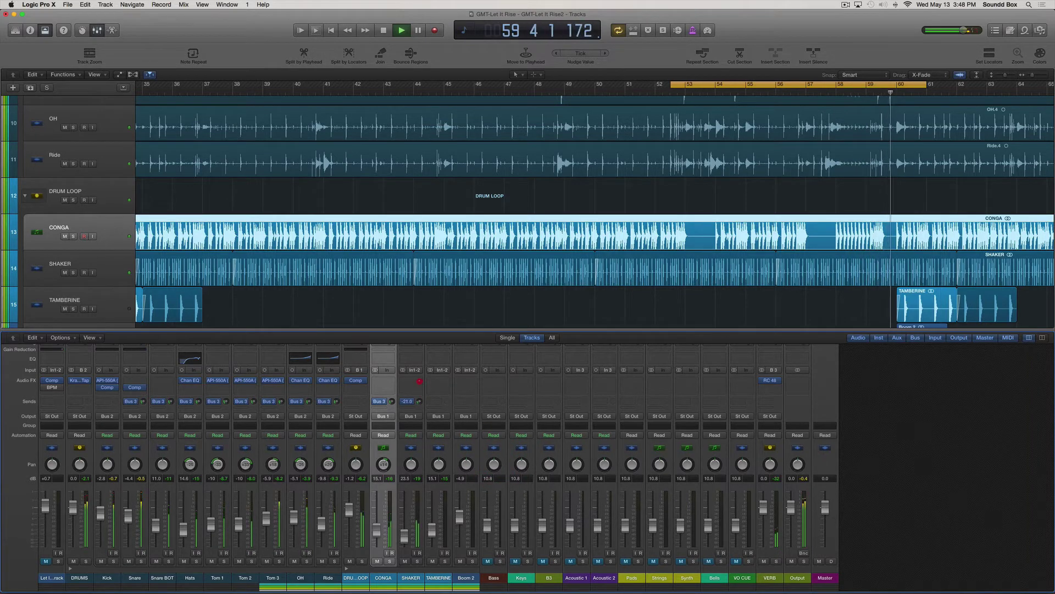
Add a Bus 3 (VERB) send to the TAMBERINE channel and set its level to -16.2 dB.
left_click(438, 401)
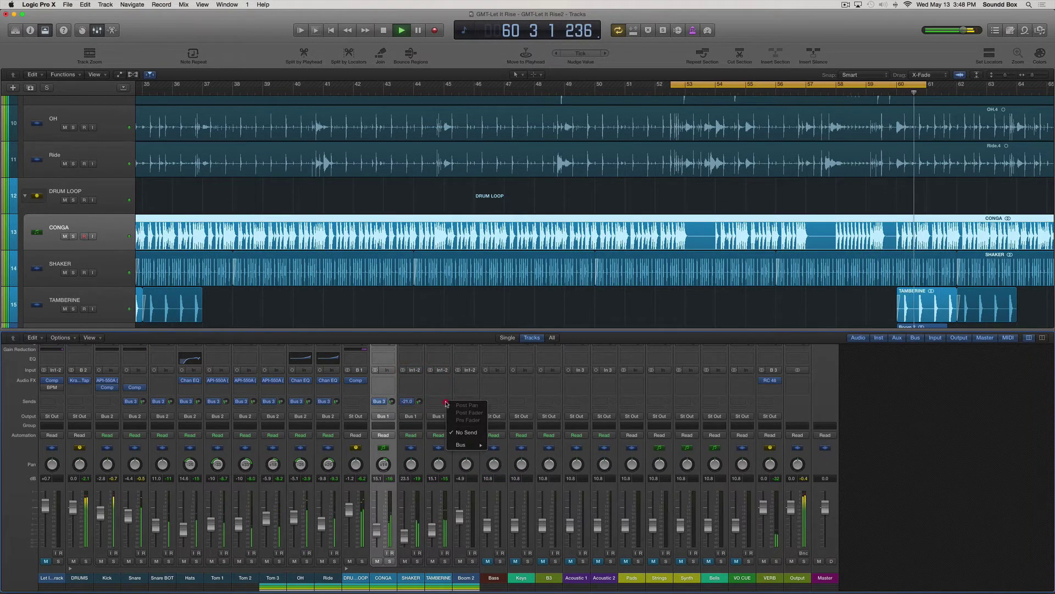
mouse_move(455, 442)
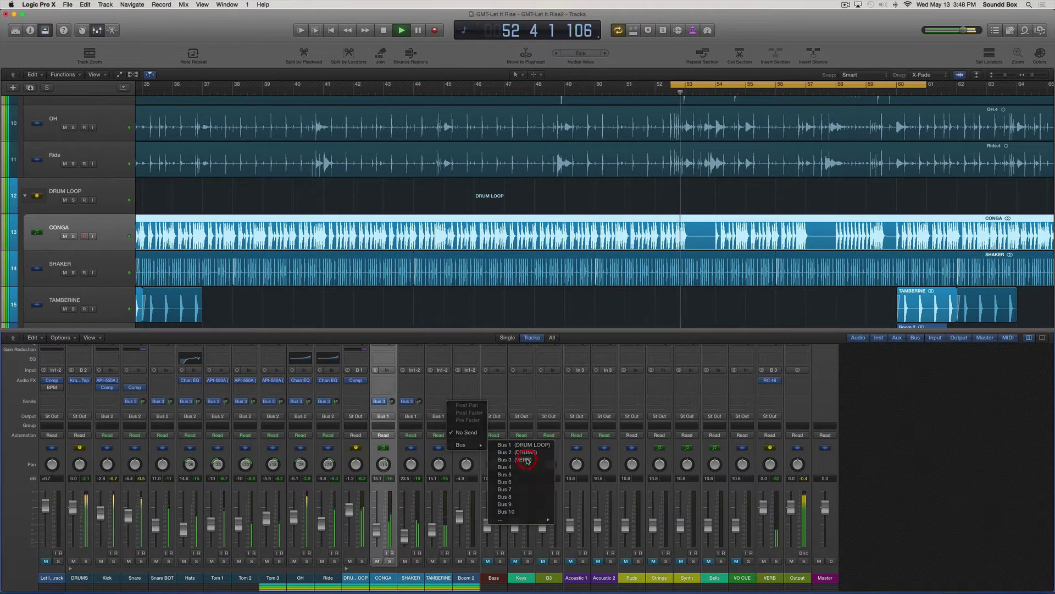
left_click(511, 459)
left_click_drag(447, 402, 447, 375)
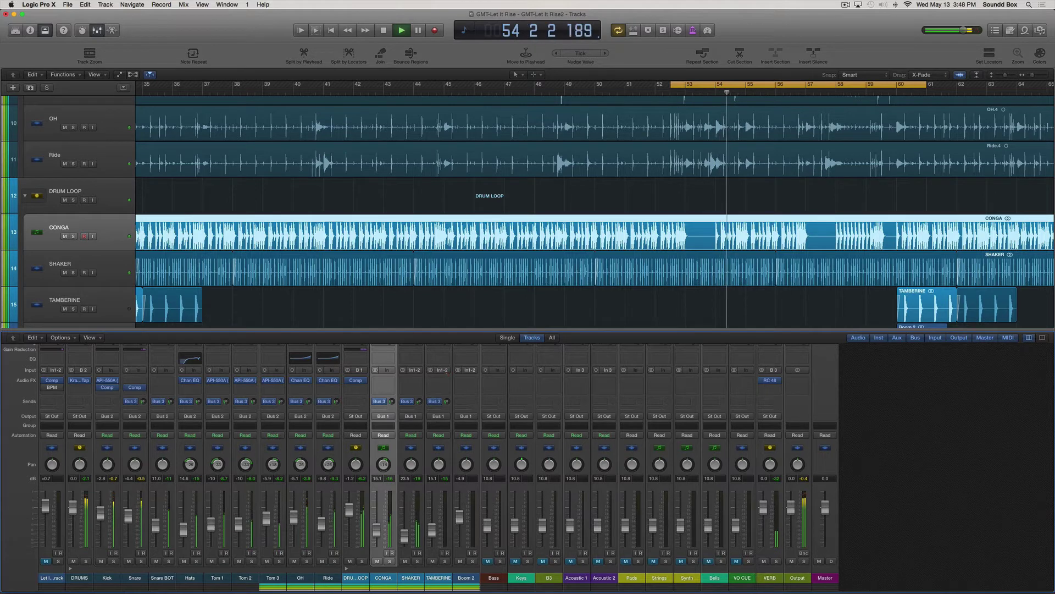
left_click_drag(437, 371, 444, 379)
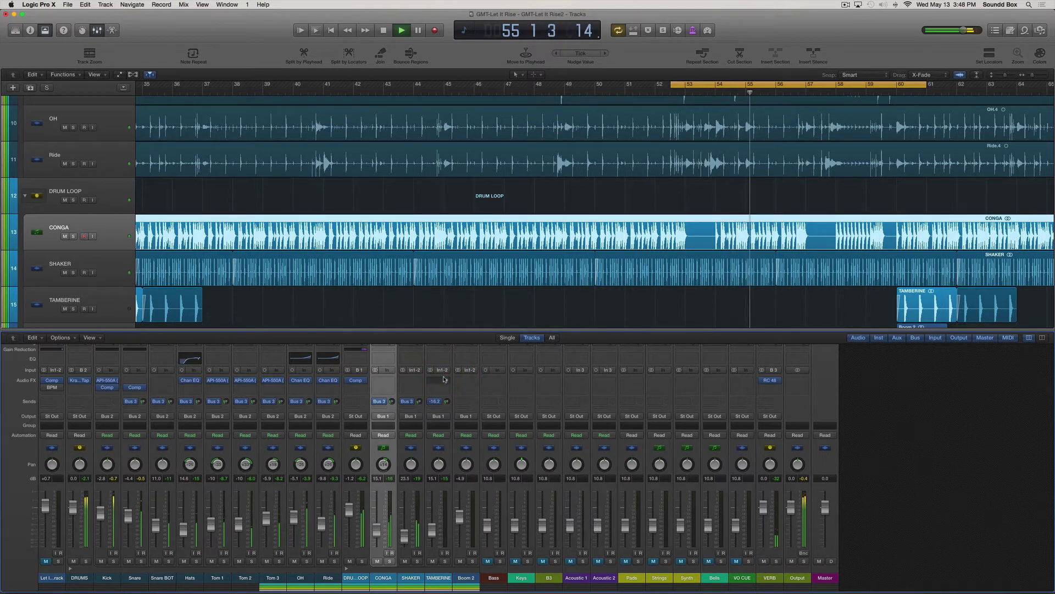
Review where the DRUM LOOP percussion and Boom 2 regions fall across the full length of the song.
left_click(357, 578)
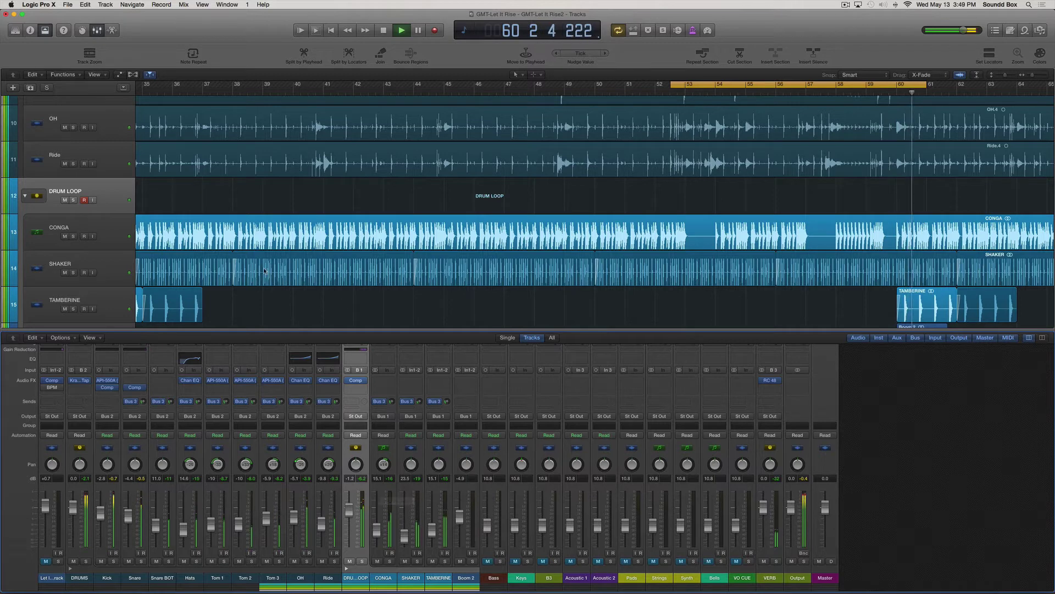
scroll(322, 242, "down", 5)
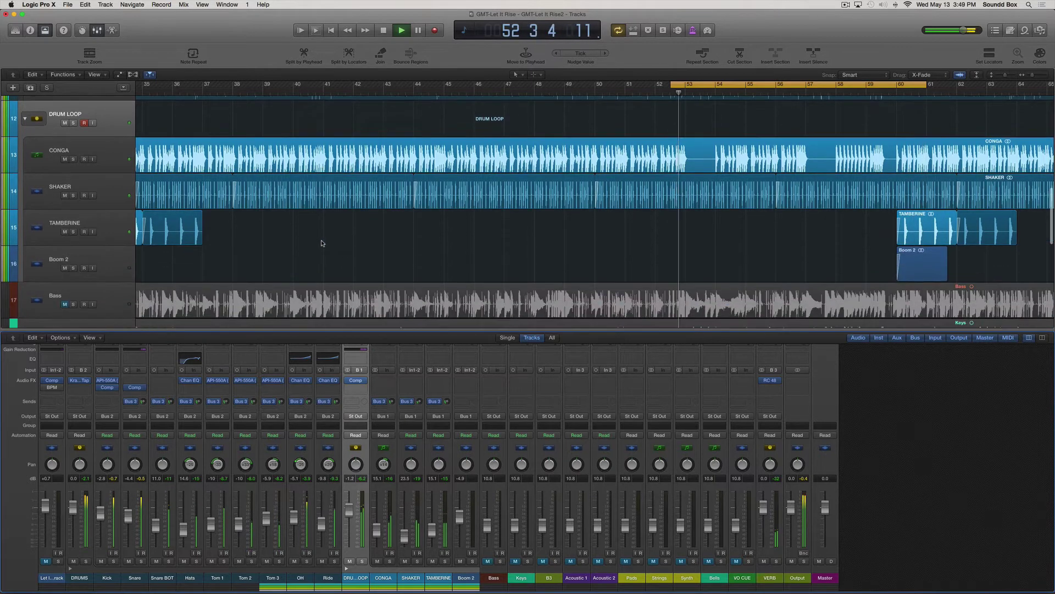
left_click(929, 245)
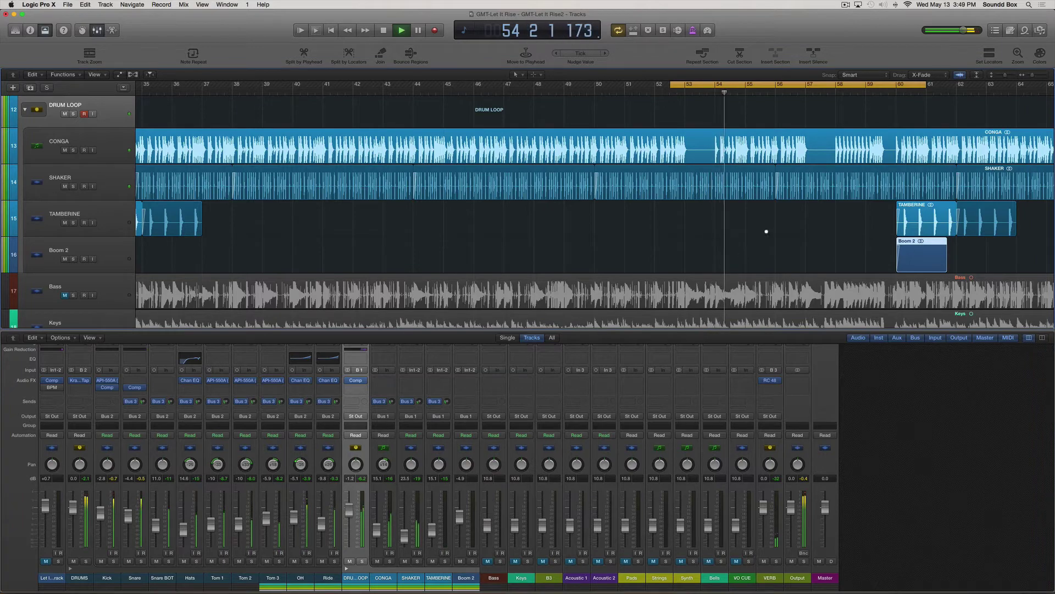
scroll(767, 231, "down", 10)
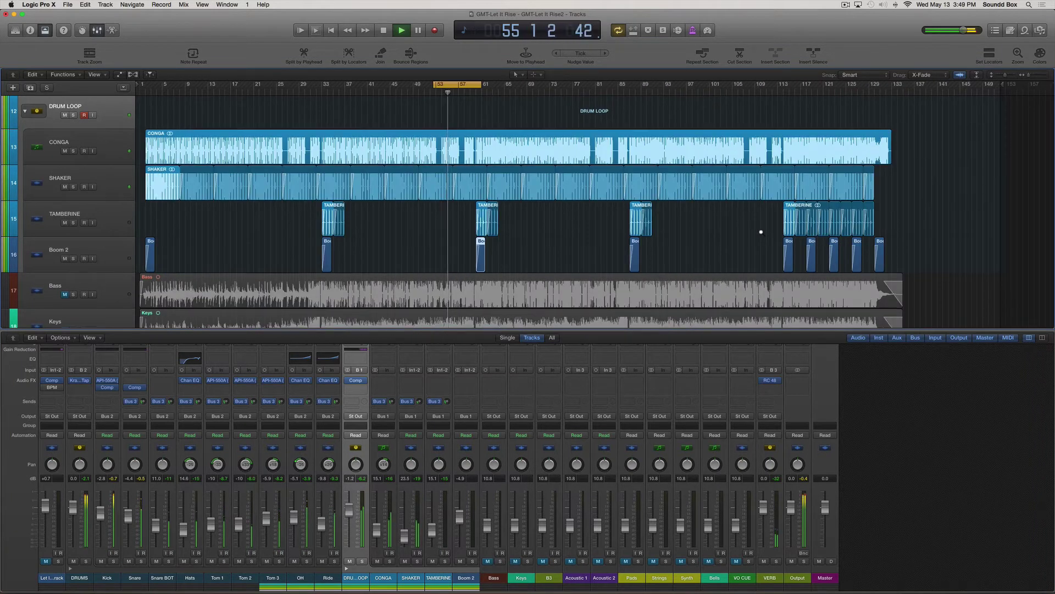
left_click(846, 5)
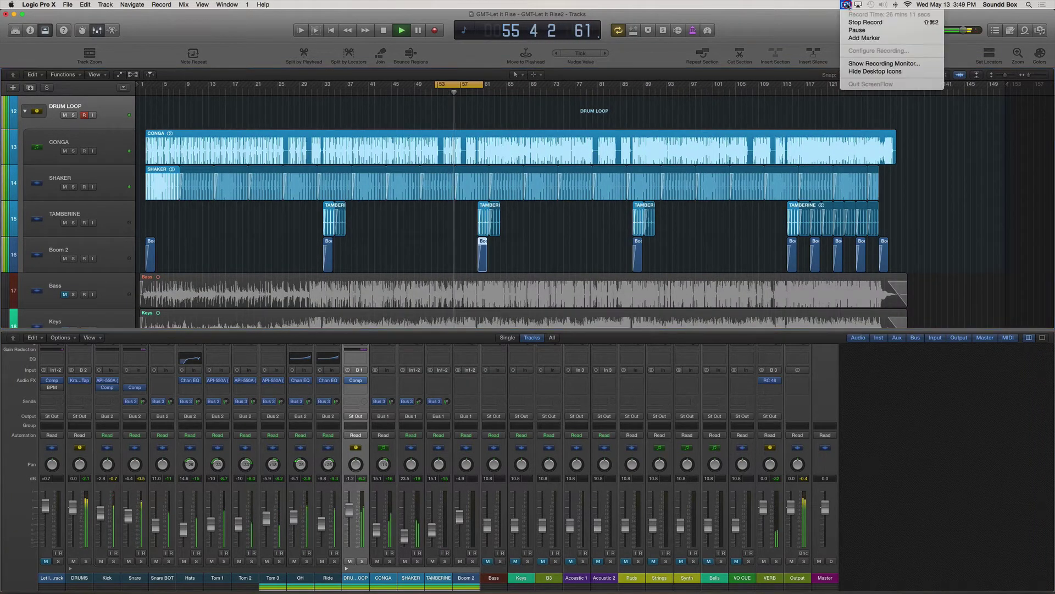
left_click(846, 5)
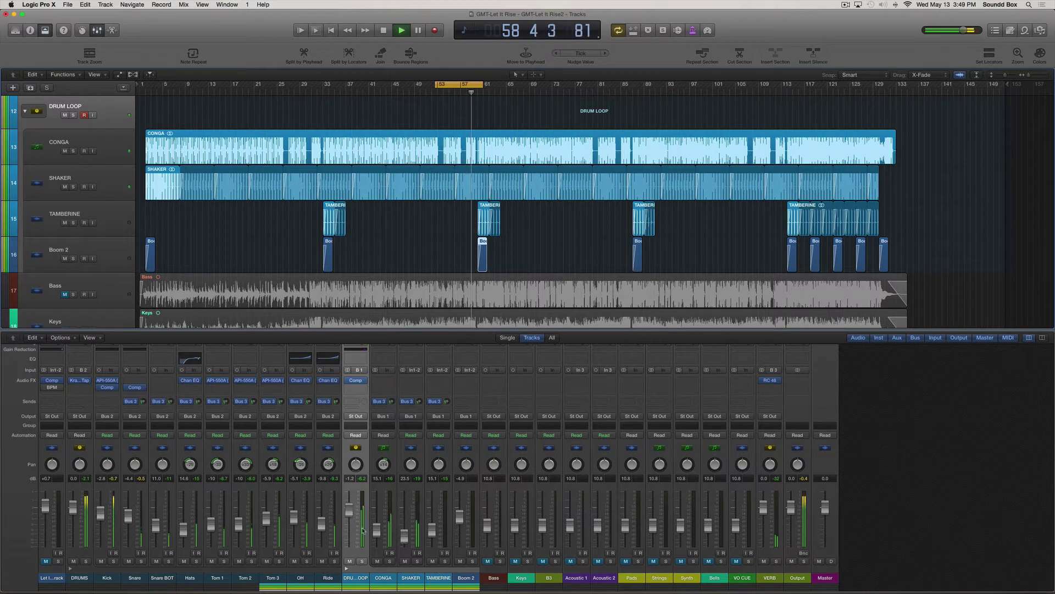
Unmute the Bass channel and raise its level to -6.8 dB.
left_click(488, 561)
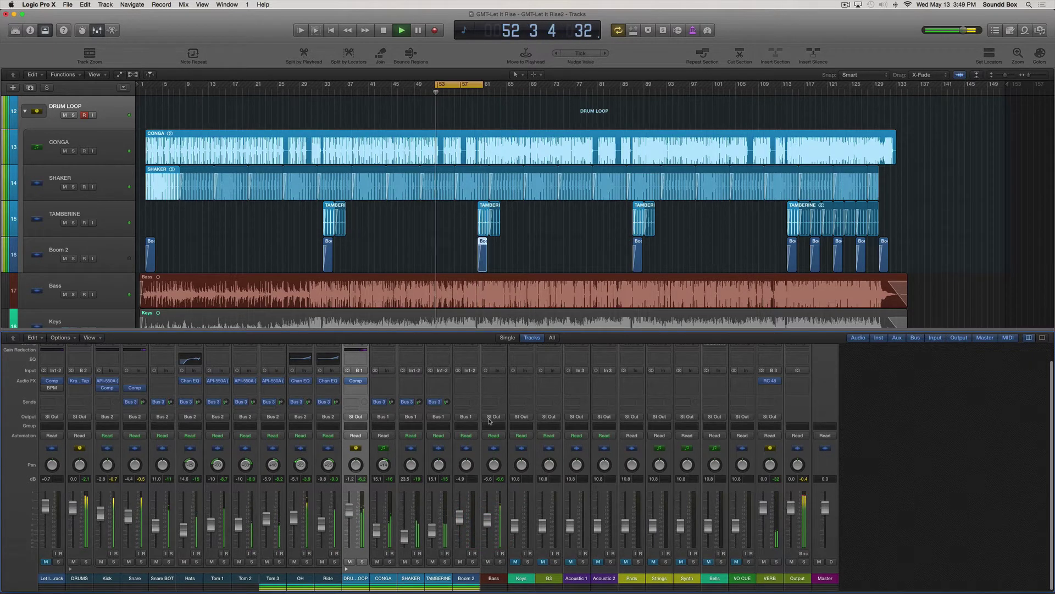
scroll(491, 422, "up", 2)
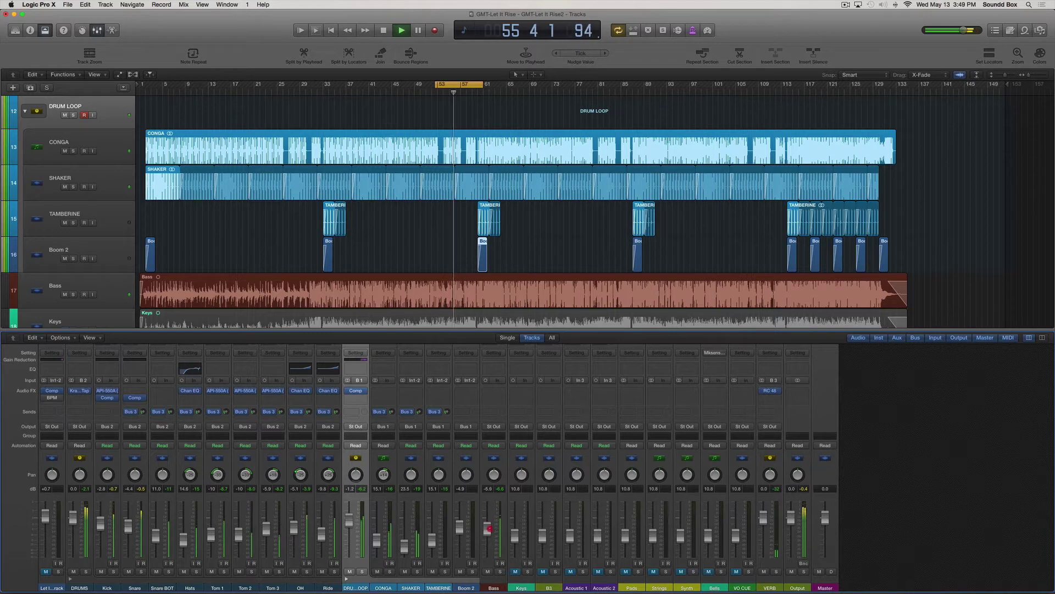
Insert the Bass Amp Designer plug-in on the Bass channel and load its Clean DI preset.
left_click(493, 391)
mouse_move(517, 400)
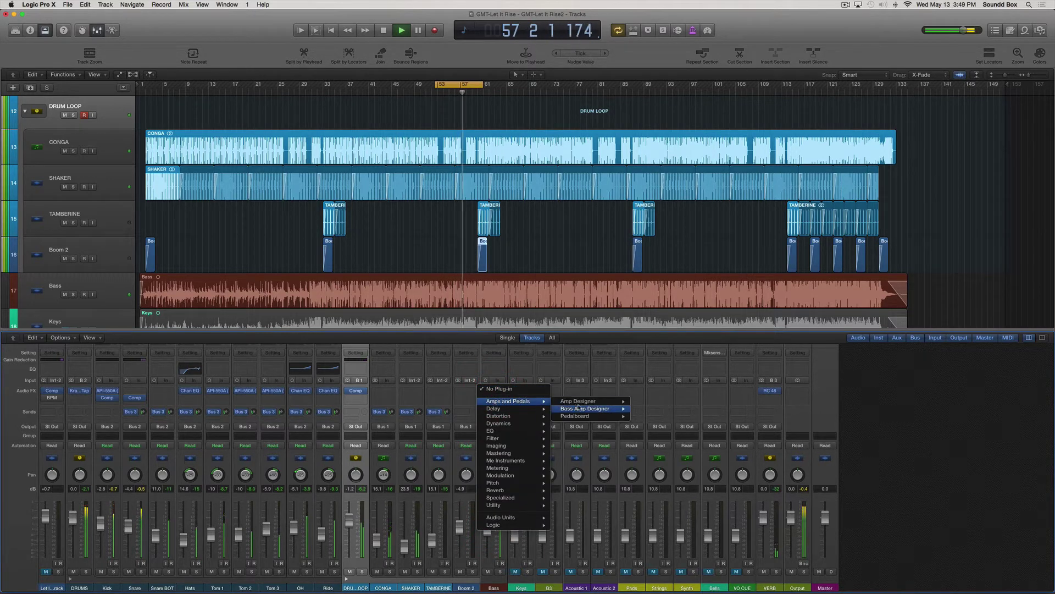
mouse_move(579, 409)
left_click(651, 409)
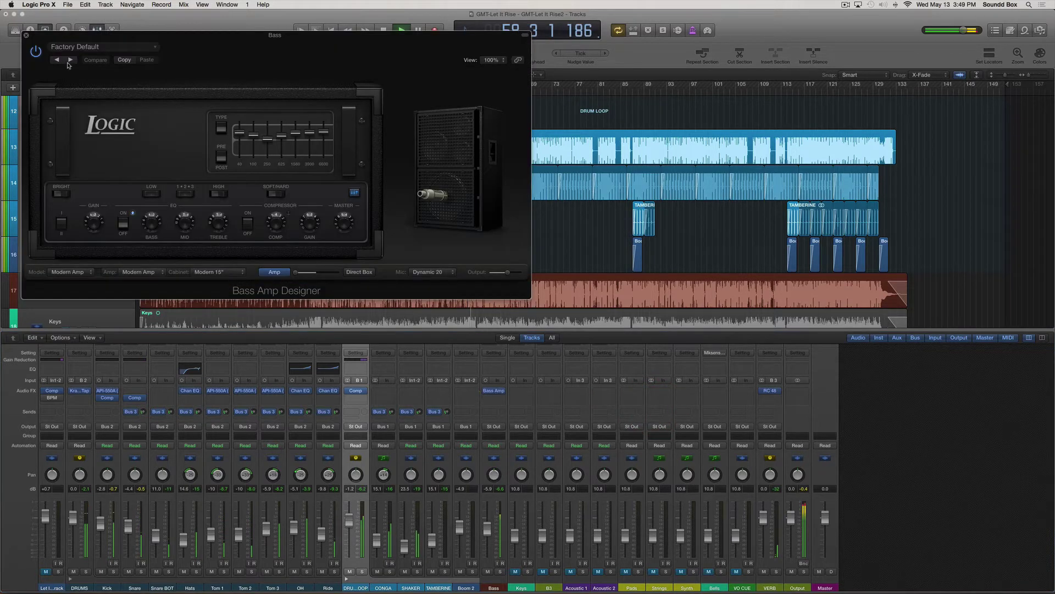
left_click(113, 50)
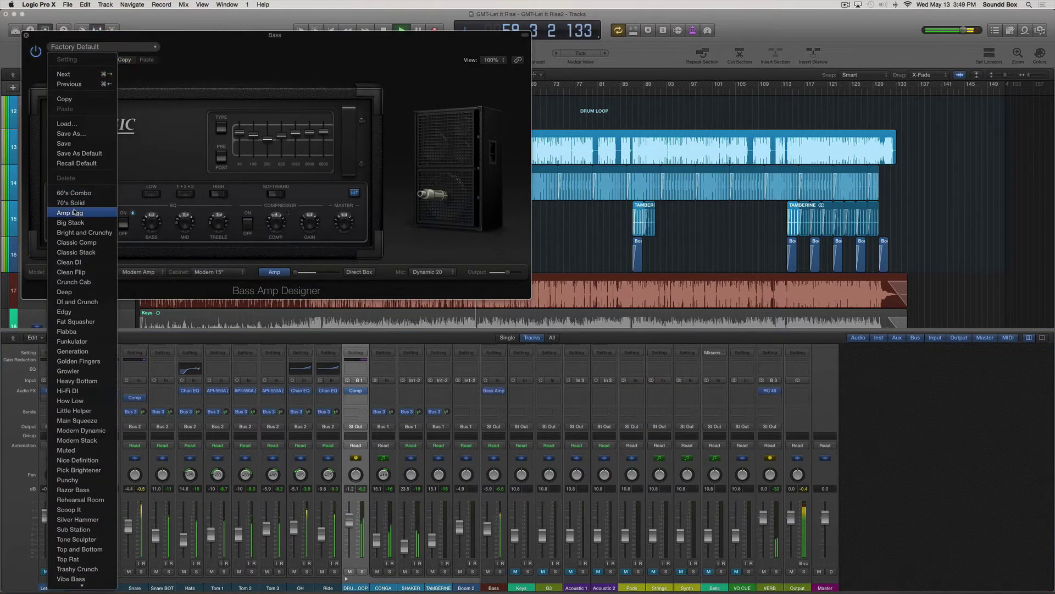
left_click(77, 263)
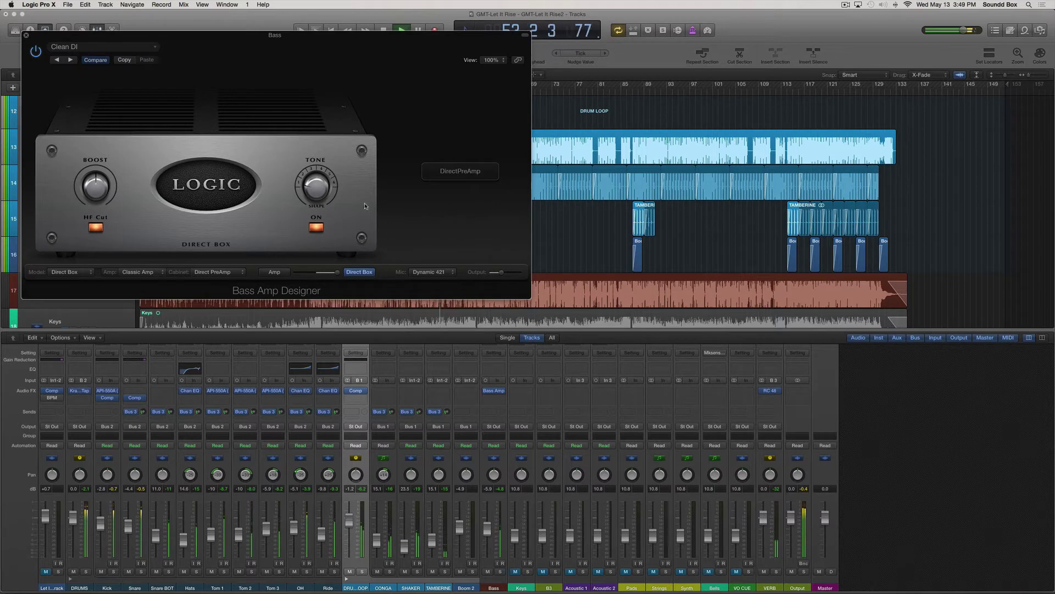
Turn off cycle playback, play the song from about bar 33 and raise the Bass channel's level to -3.2 dB.
scroll(498, 391, "down", 2)
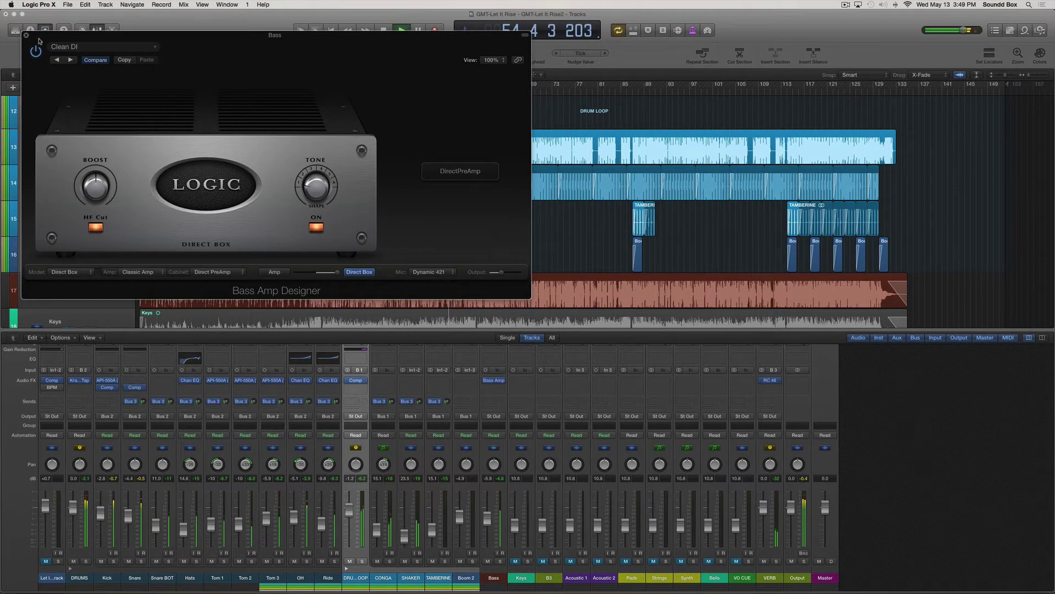
left_click_drag(33, 44, 502, 50)
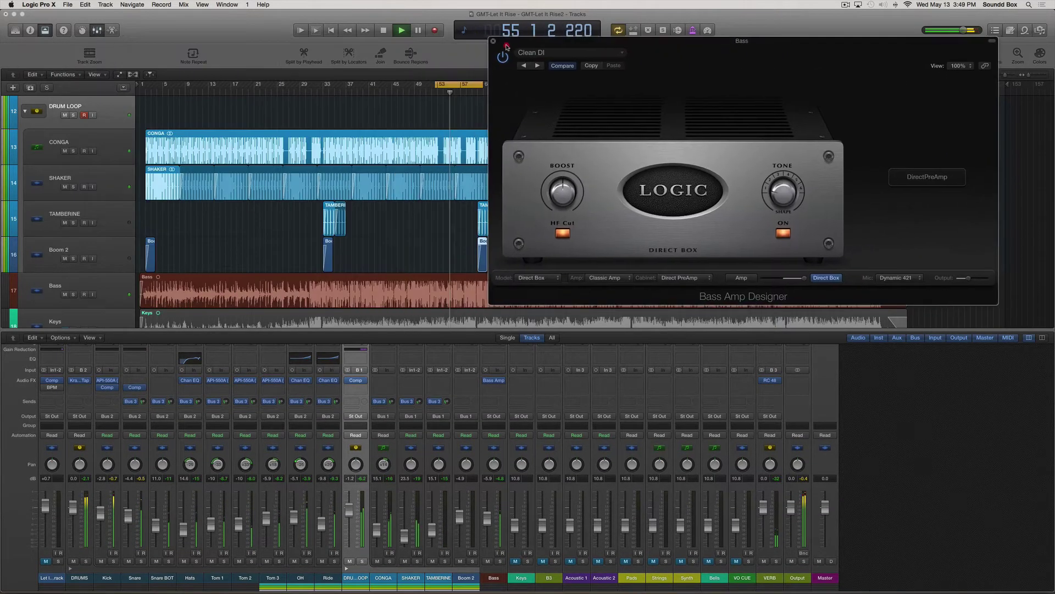
left_click(448, 83)
left_click(319, 91)
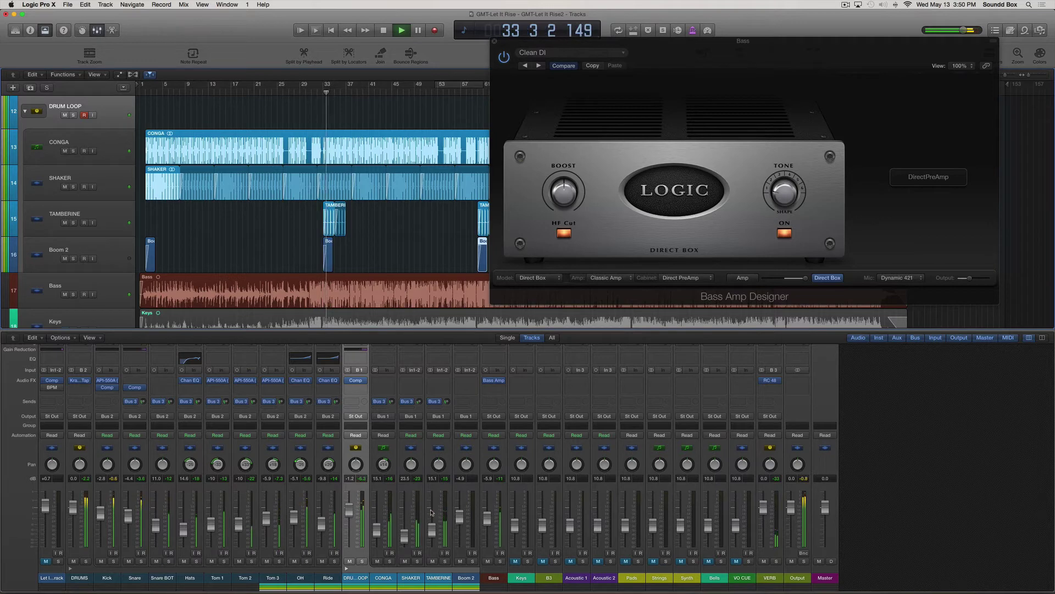
left_click(487, 517)
left_click_drag(488, 518, 488, 509)
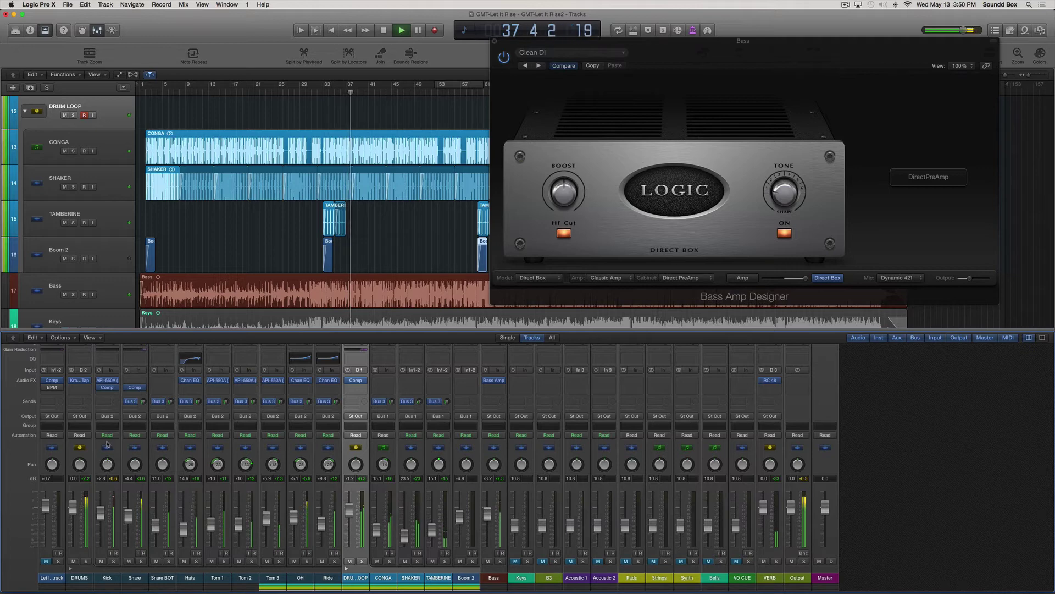
Add a Channel EQ to the Kick channel and adjust the low-frequency band of its API-550A equalizer.
left_click(109, 360)
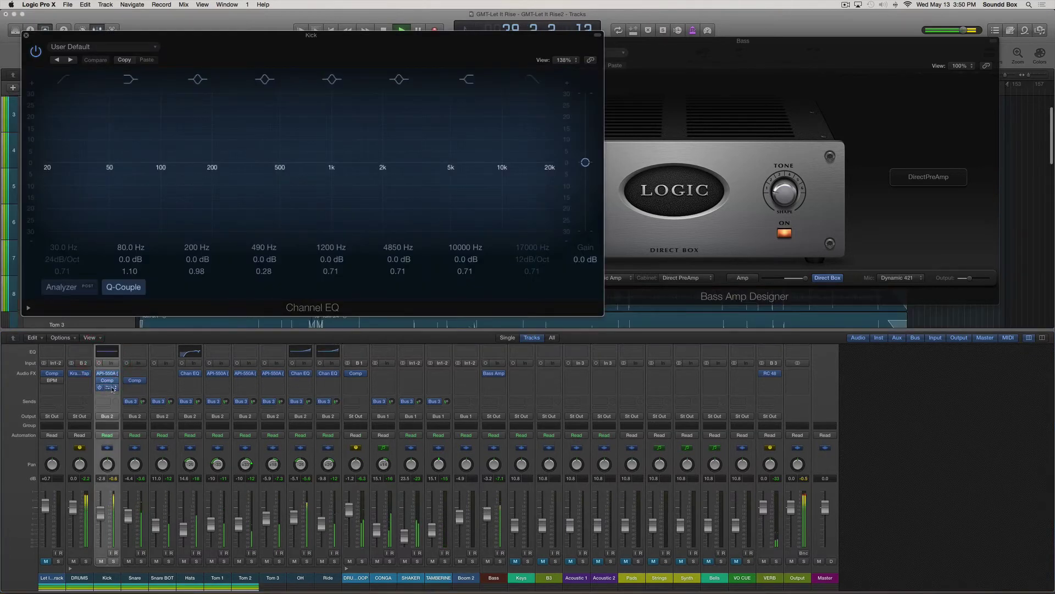
left_click(108, 374)
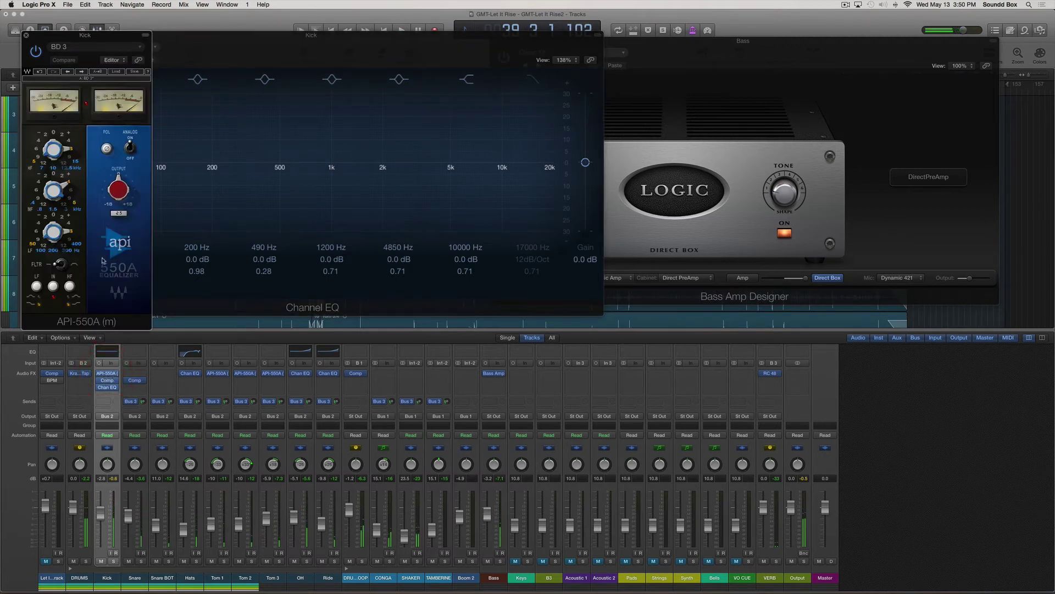
key("space")
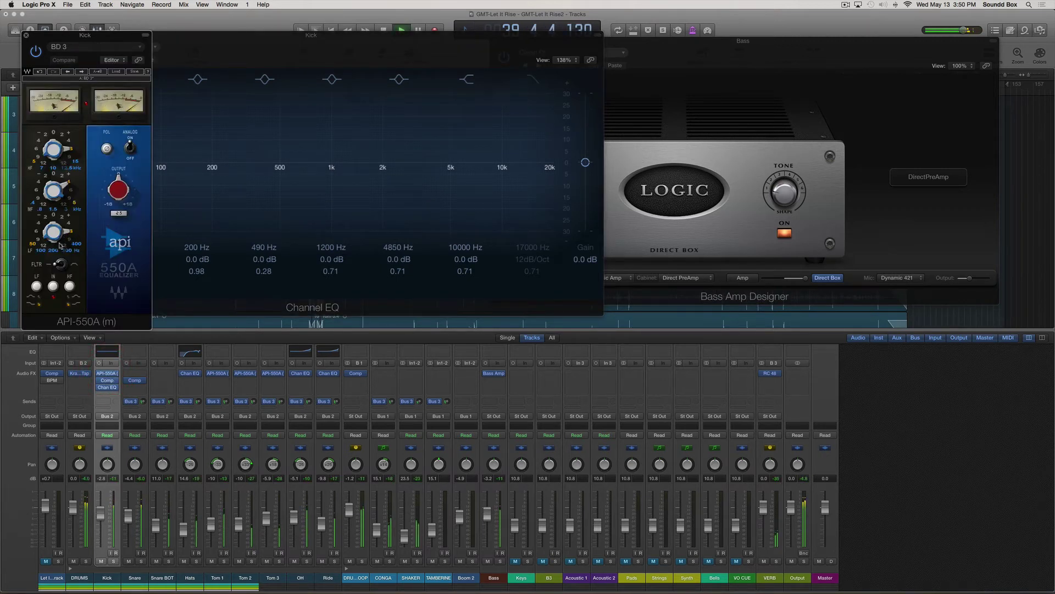
mouse_move(57, 240)
left_mouse_down()
mouse_move(70, 215)
mouse_move(62, 245)
left_mouse_up()
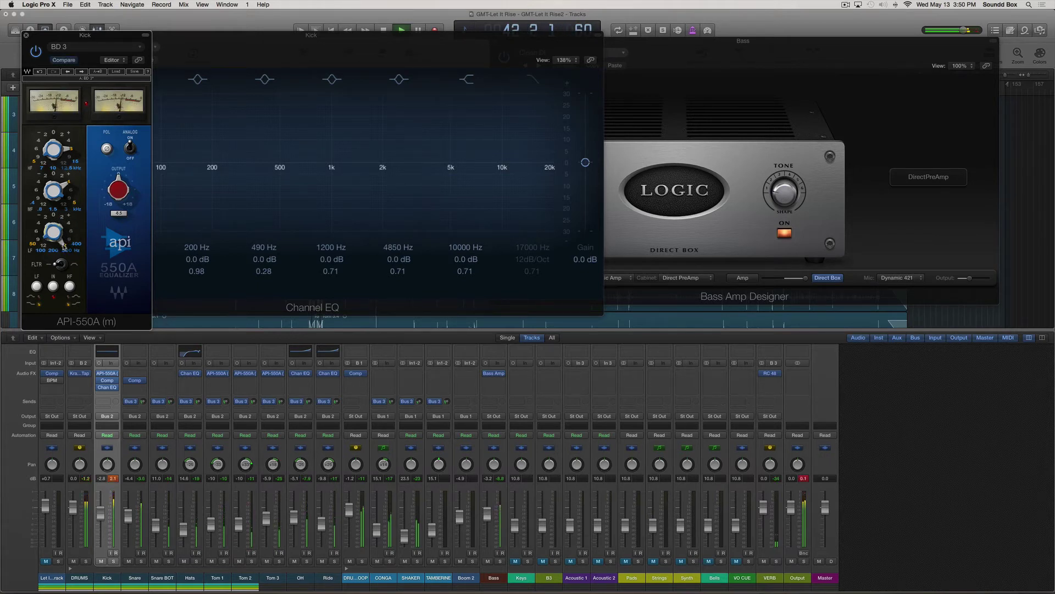
Adjust the low-band frequency and output level of the Kick's API-550A with the Channel EQ bypassed, and reset the Kick peak reading.
left_click_drag(60, 239, 60, 245)
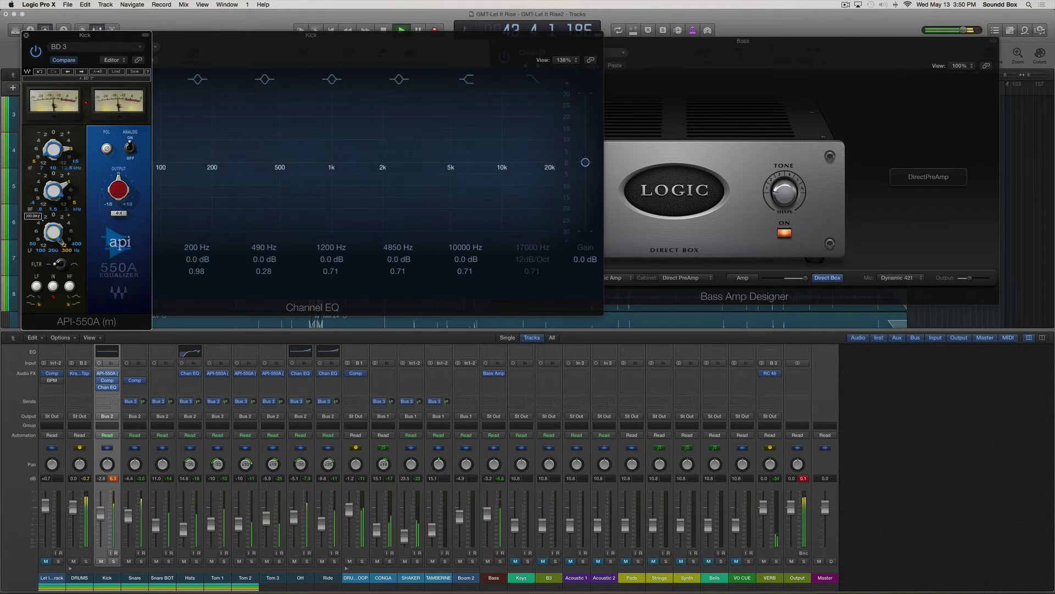
left_click_drag(61, 245, 73, 272)
left_click(99, 387)
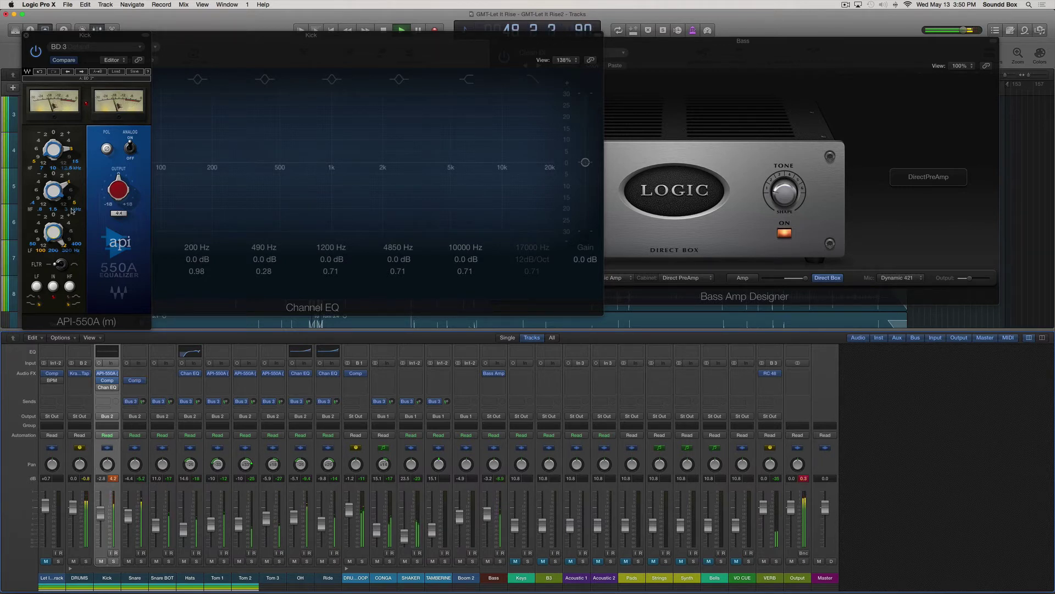
mouse_move(118, 183)
left_click_drag(117, 186, 117, 184)
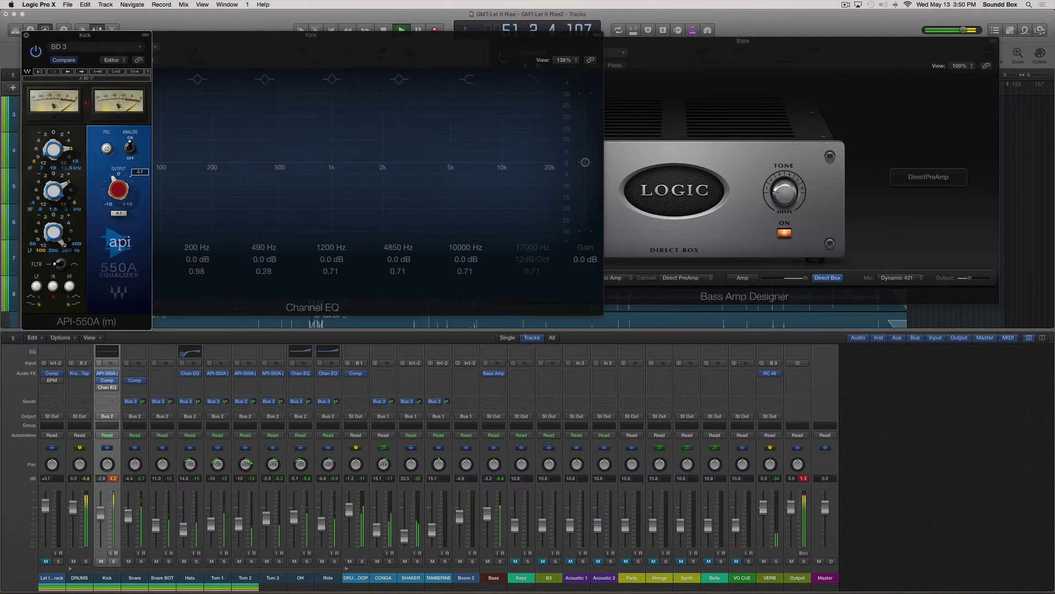
left_click(114, 479)
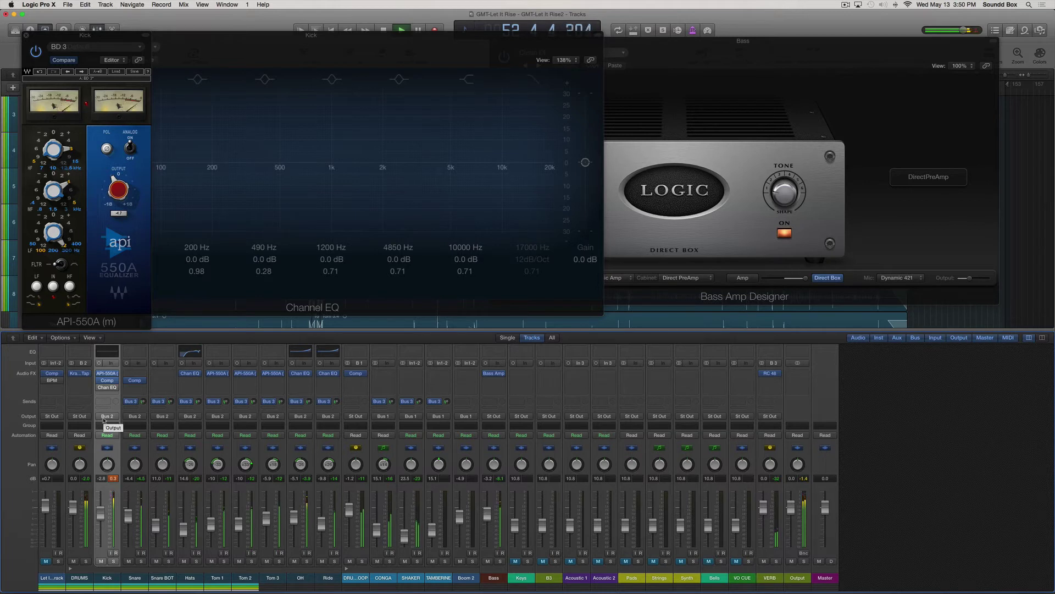
Remove the Channel EQ plug-in from the Kick channel.
mouse_move(102, 379)
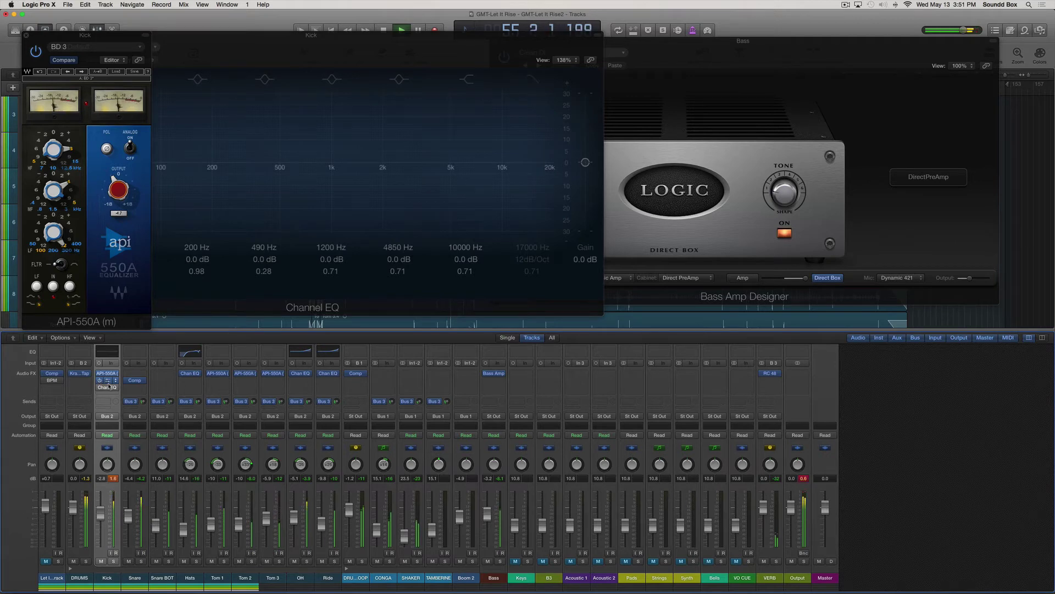
left_click(115, 387)
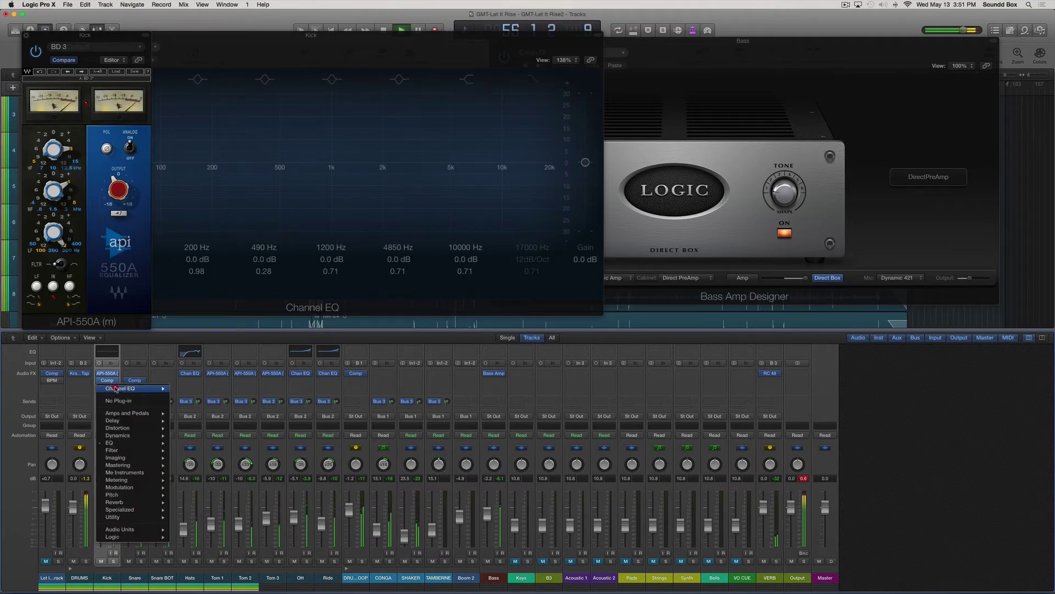
left_click(114, 402)
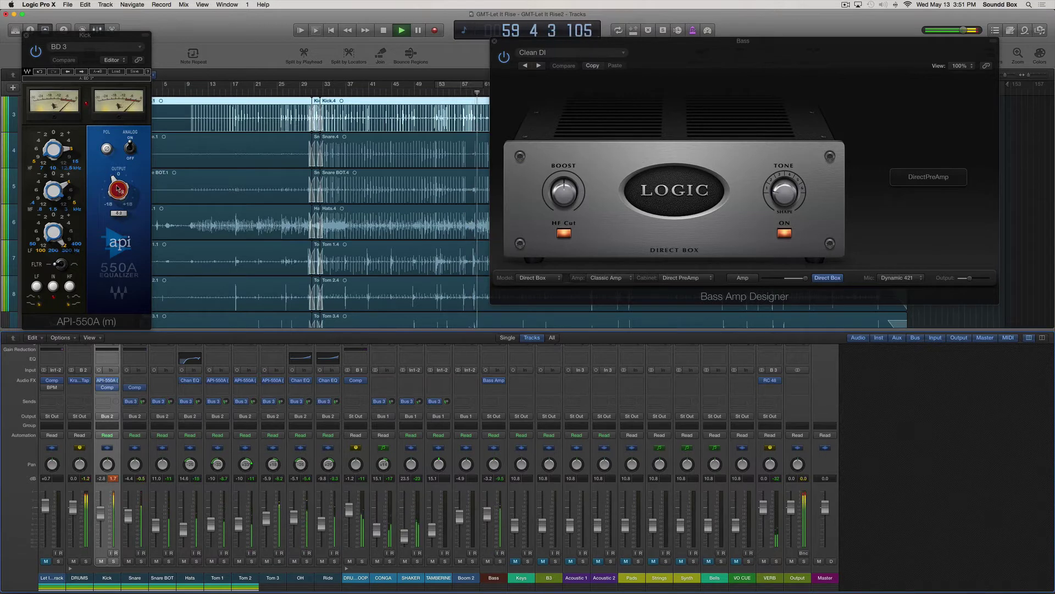
Trim the Kick's API-550A output and fine-tune its channel fader during playback, resetting the peak reading between adjustments.
left_click_drag(118, 189, 118, 194)
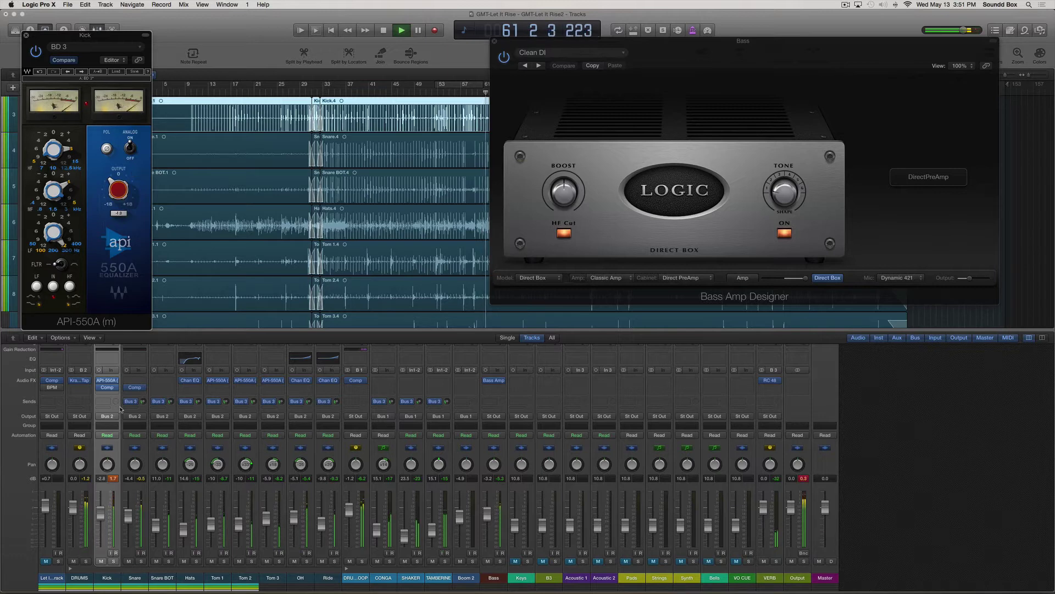
left_click(113, 480)
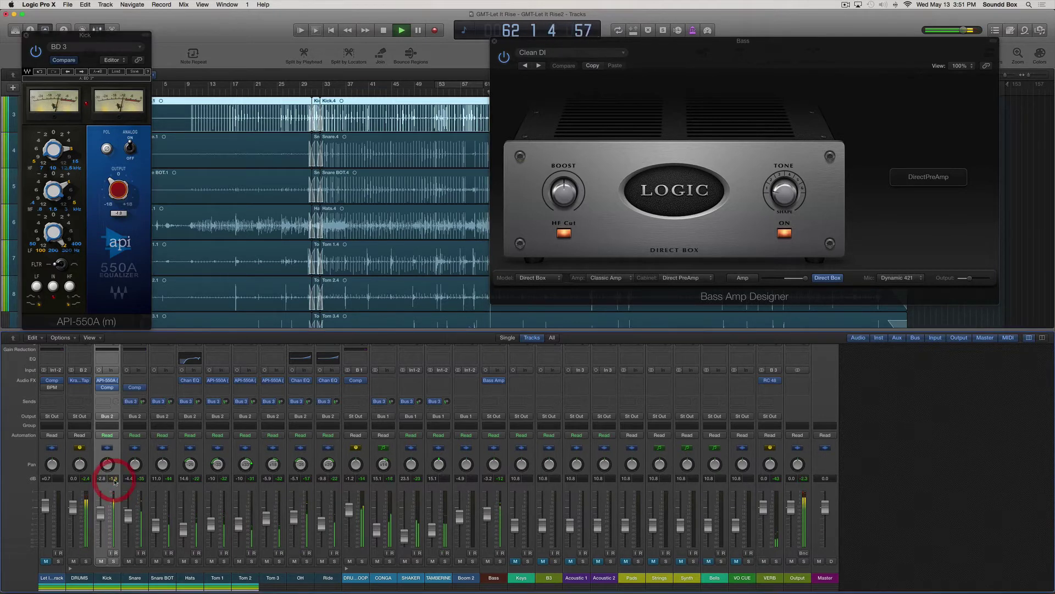
left_click_drag(103, 514, 103, 506)
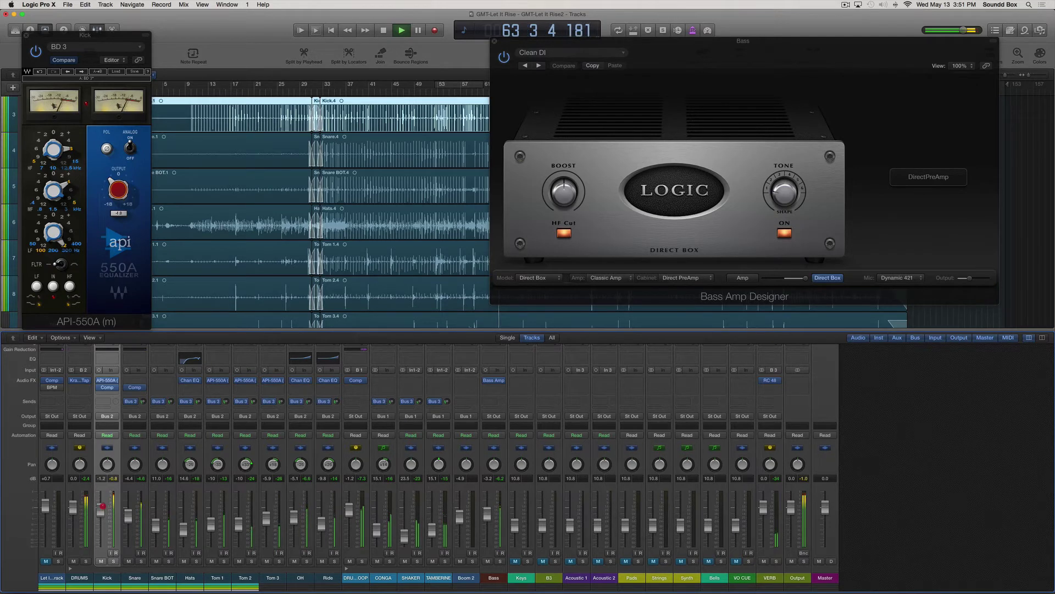
left_click_drag(101, 507, 100, 510)
left_click(112, 478)
left_click(113, 478)
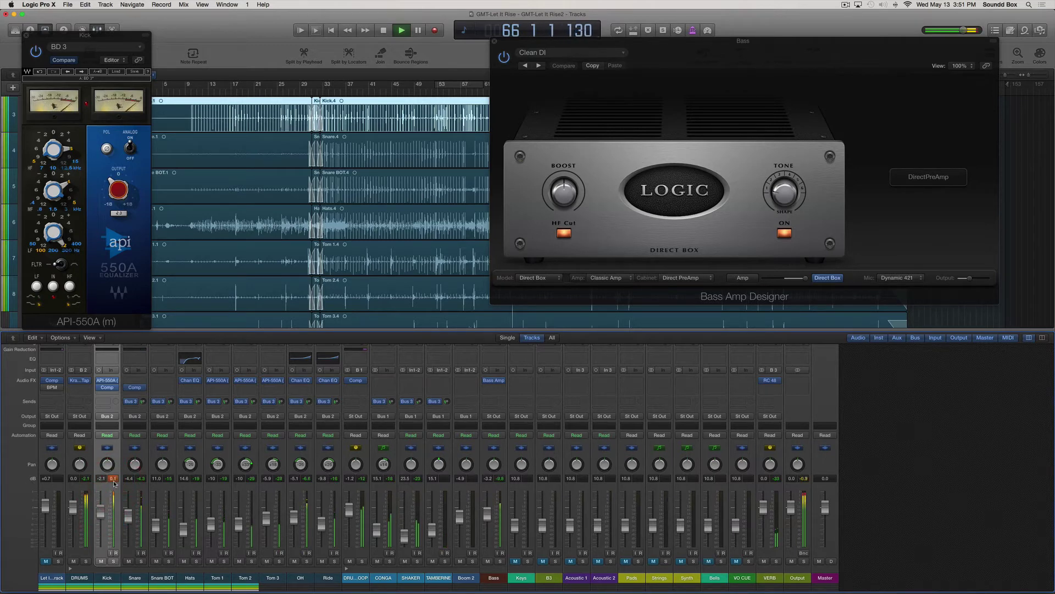
left_click(113, 478)
left_click_drag(101, 507, 102, 509)
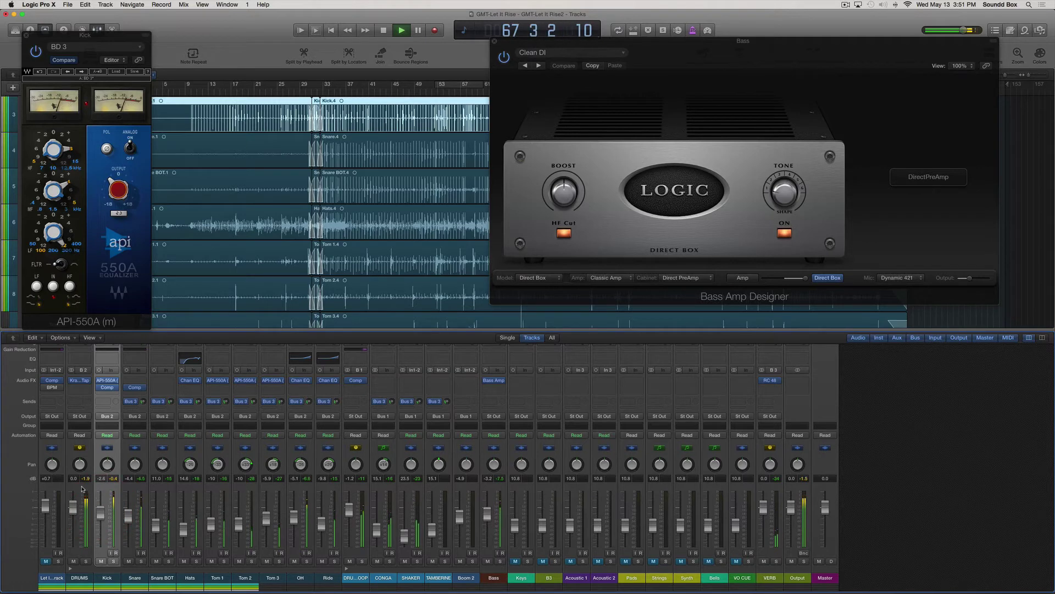
left_click(114, 478)
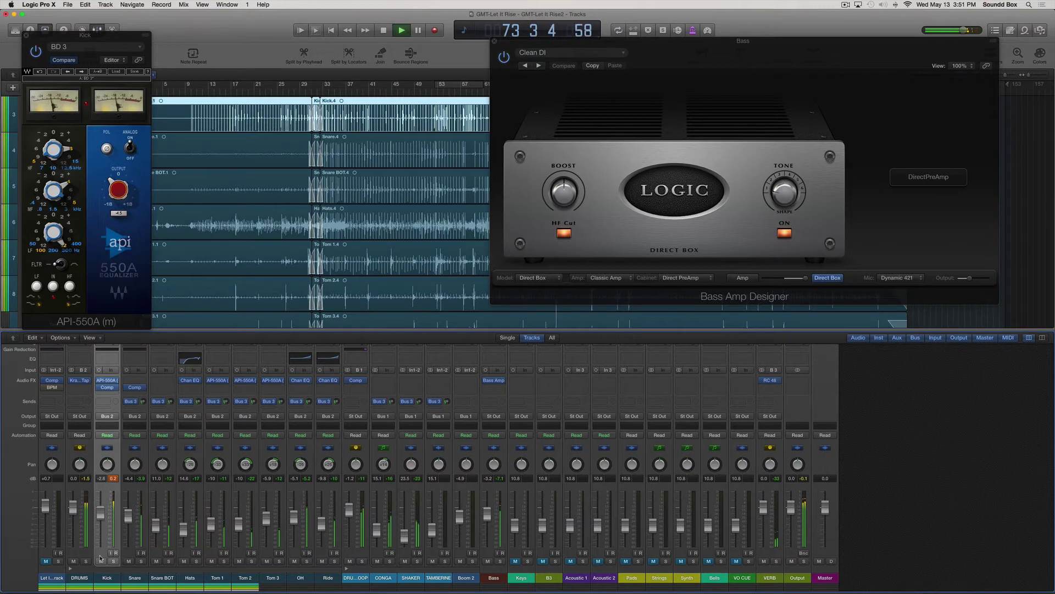
Select the Kick through Bass channels and lower their faders together, bringing Boom 2 to -5.7 dB, and stop playback.
left_click_drag(100, 578, 492, 577)
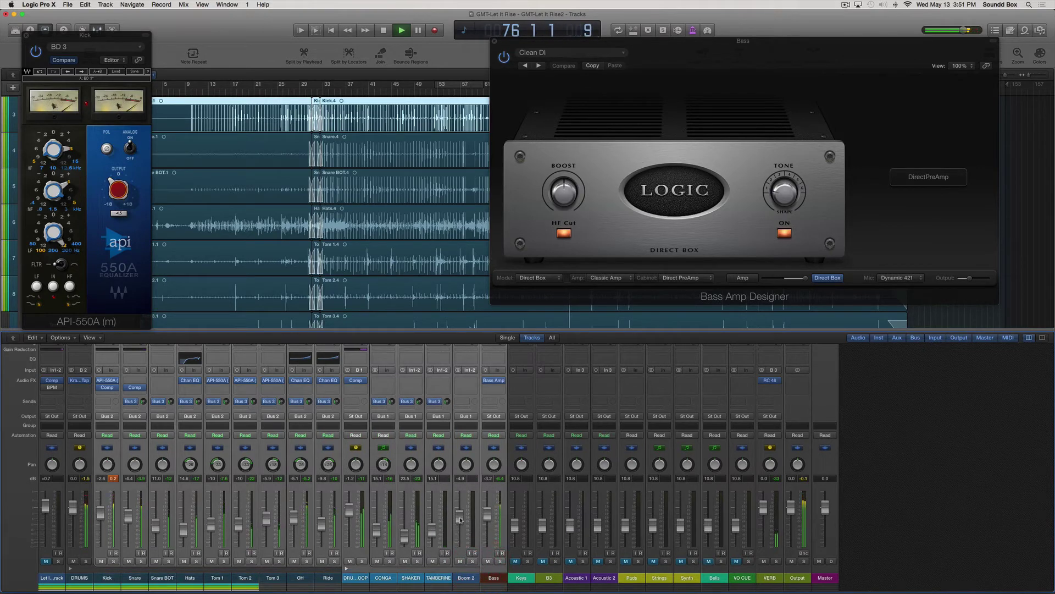
left_click_drag(462, 519, 460, 521)
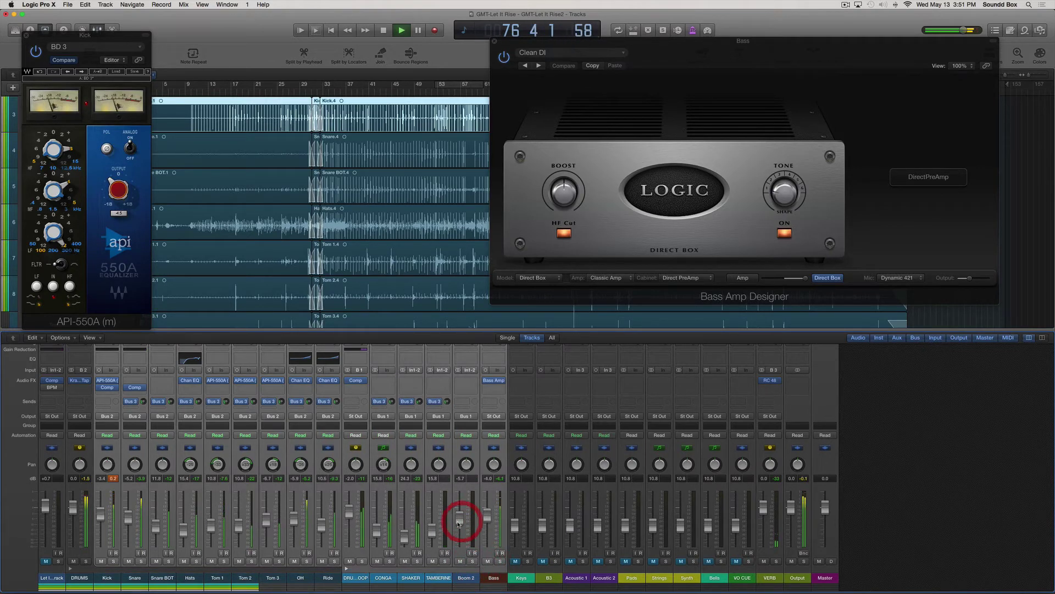
key("space")
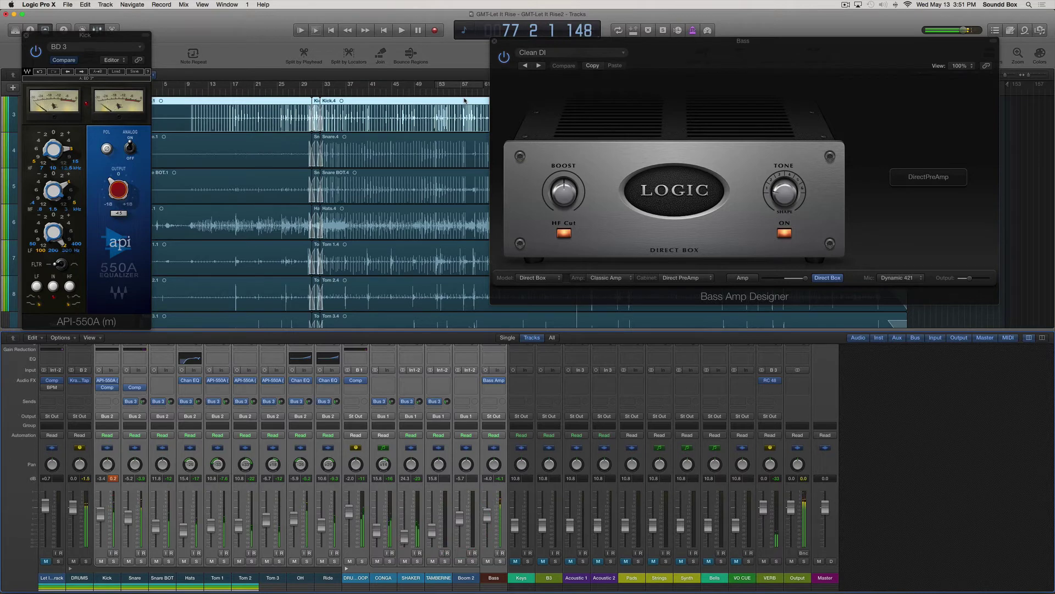
Close the Bass Amp Designer window and replay the mix from about bar 73.
key("comma")
key("space")
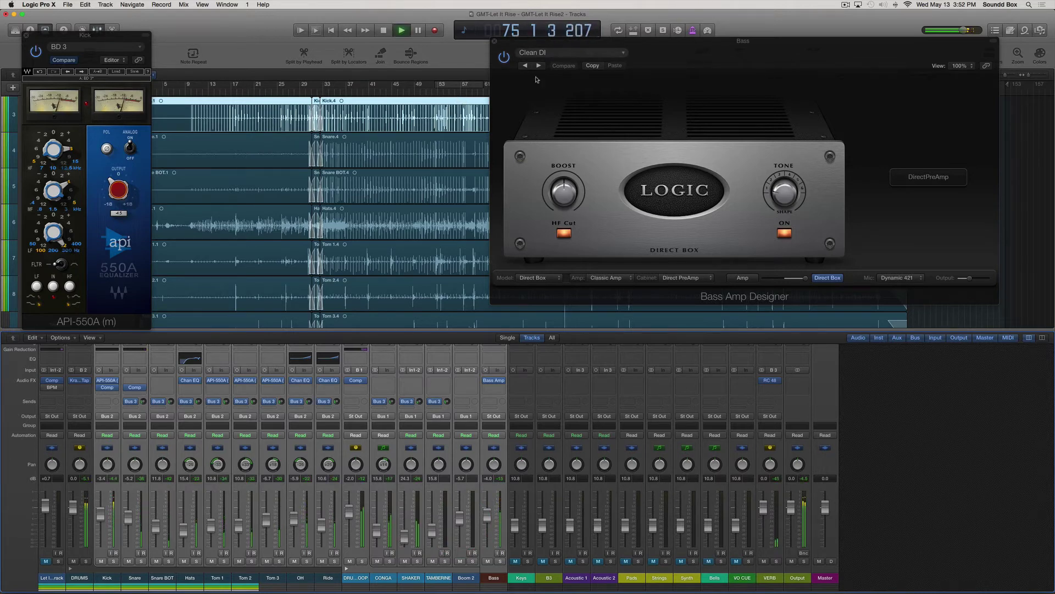
key("super+w")
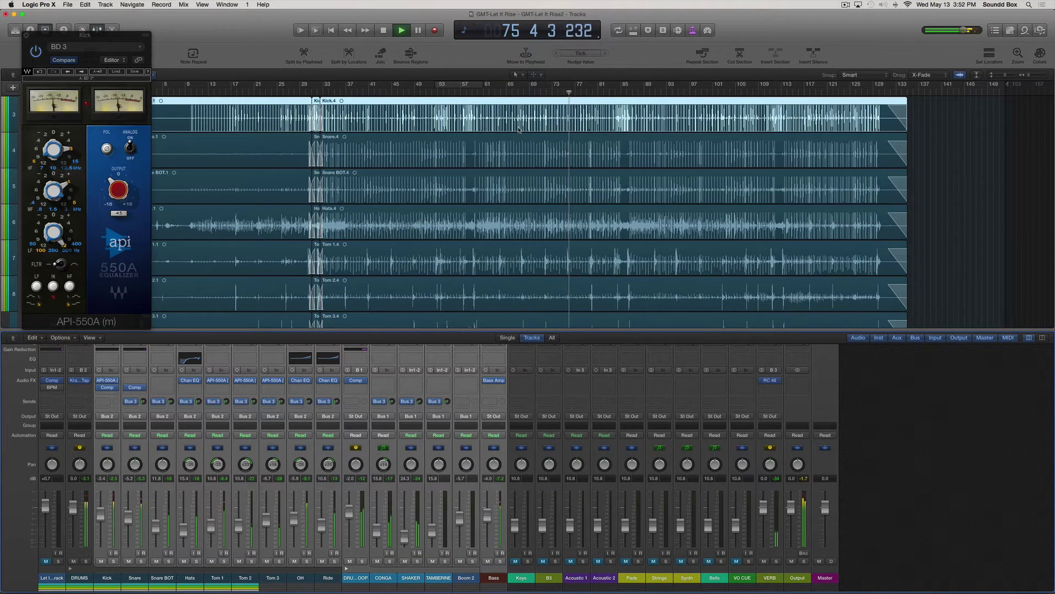
key("super+Right")
key("super+Right")
scroll(518, 130, "right", 15)
scroll(516, 130, "left", 5)
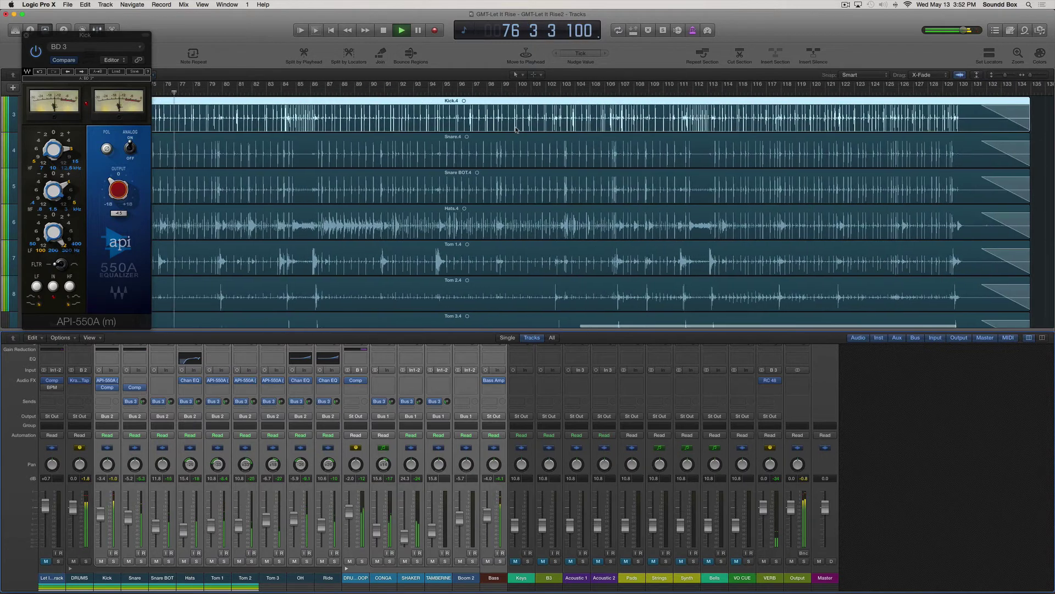
key("space")
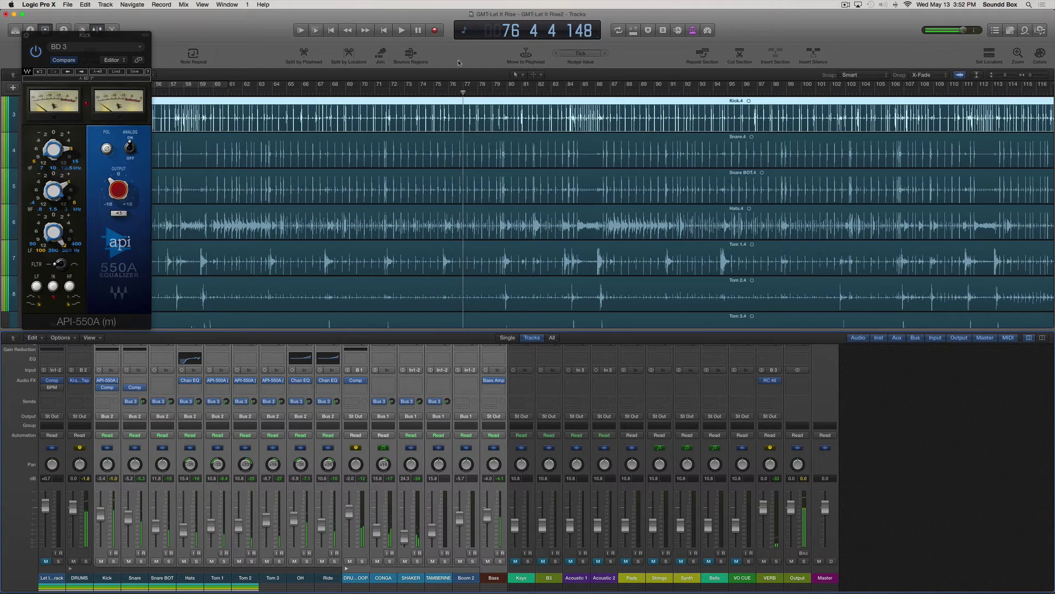
left_click(399, 95)
key("space")
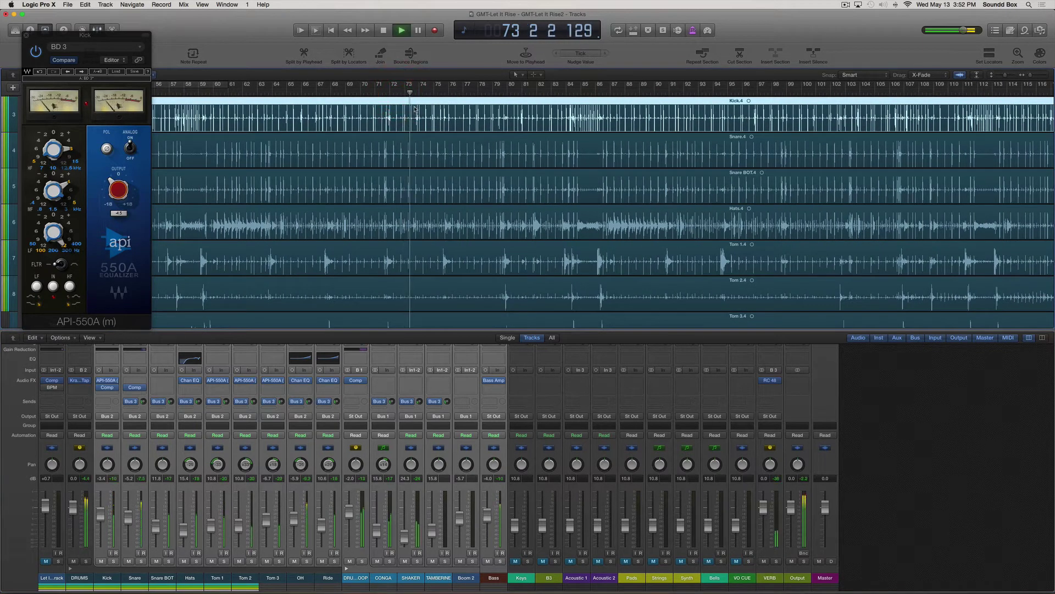
Replay the passage just before bar 76 and examine the drum tracks' waveforms in close-up.
key("super+Right")
key("super+Right")
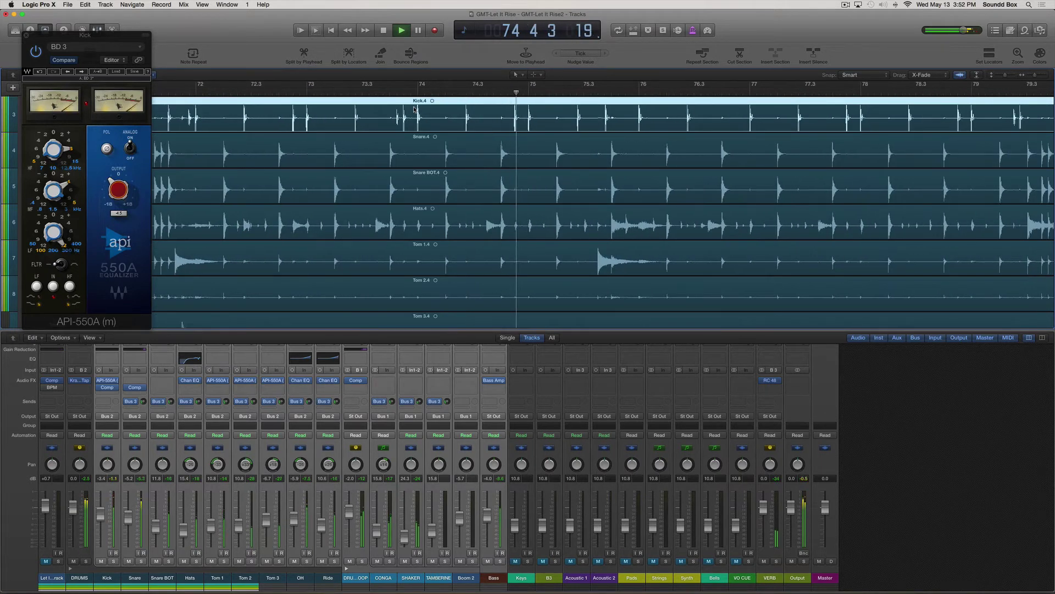
key("super+Right")
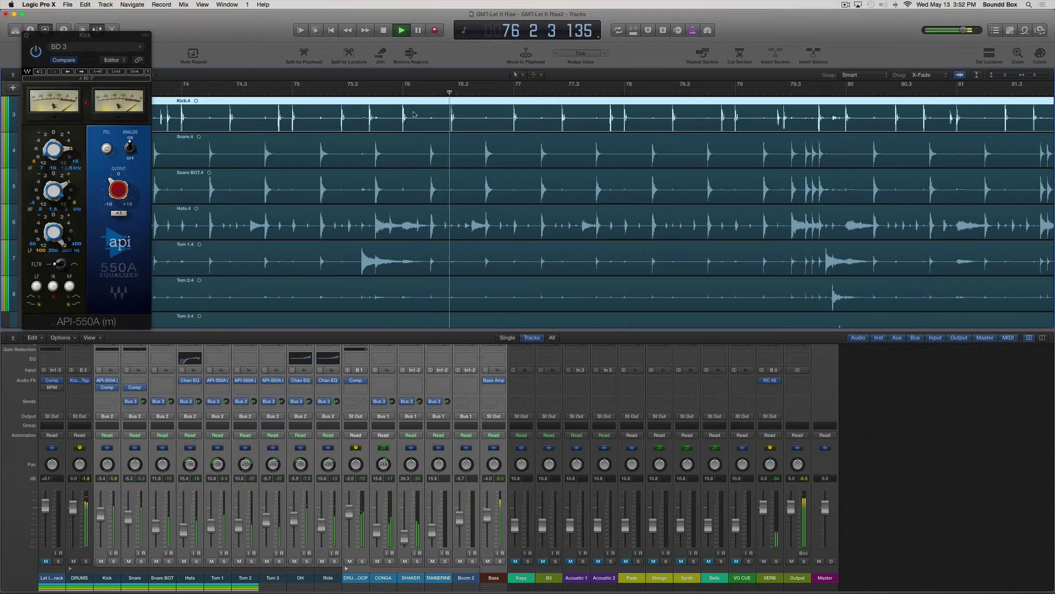
left_click(394, 95)
scroll(383, 157, "down", 5)
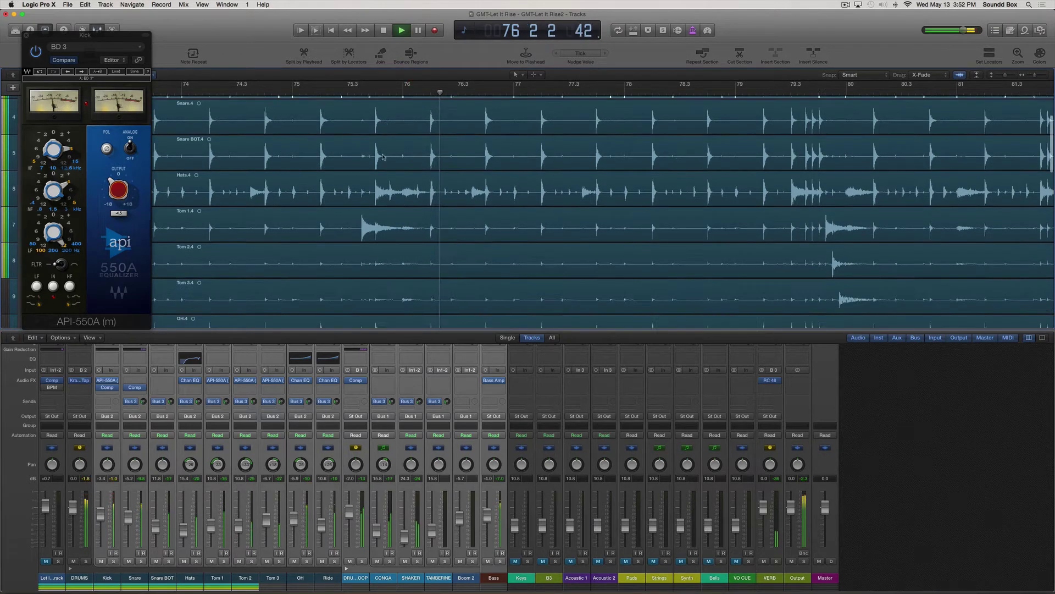
left_click(394, 94)
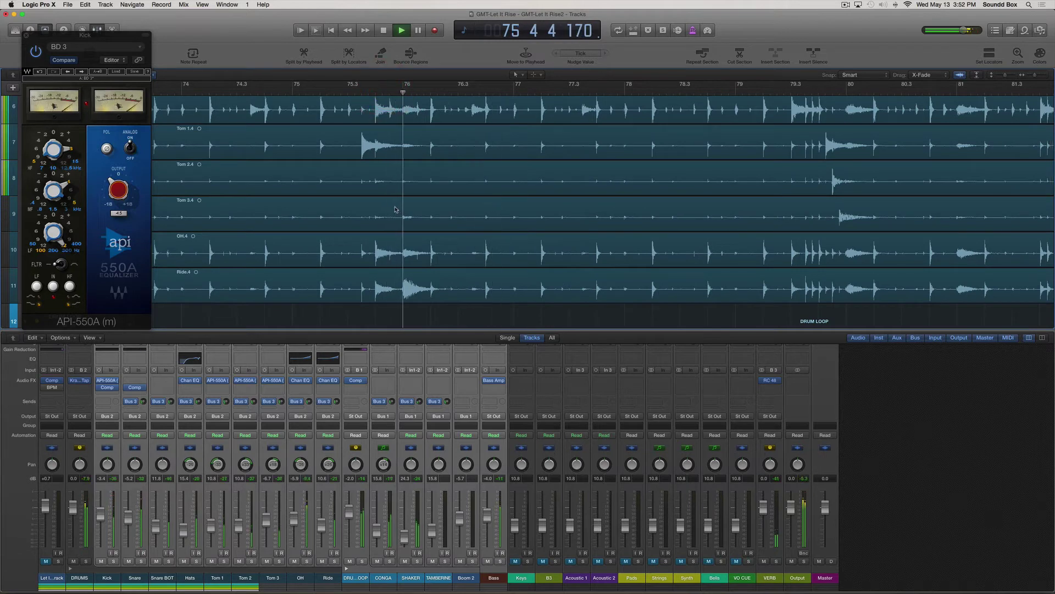
key("space")
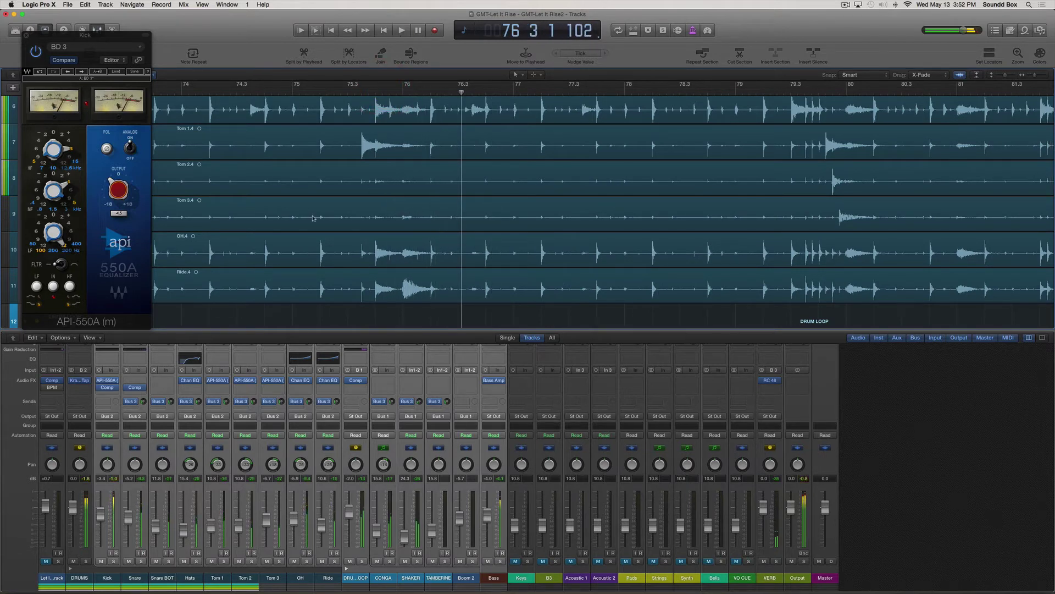
Select only the Kick channel, mute the DRUMS channel and replay the passage from about bar 75.
left_click(108, 578)
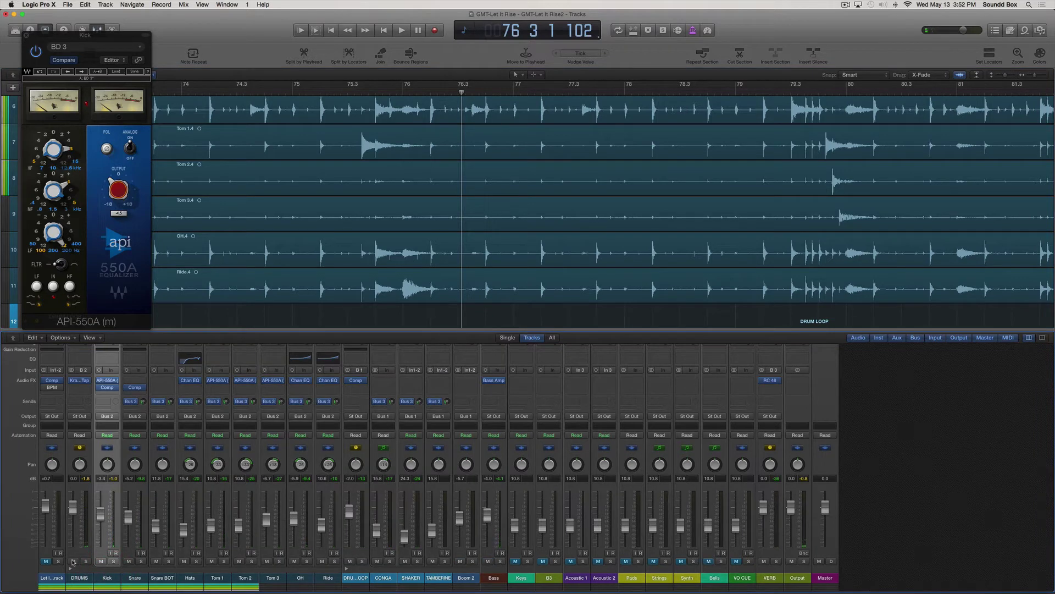
left_click(74, 561)
left_click(316, 94)
key("space")
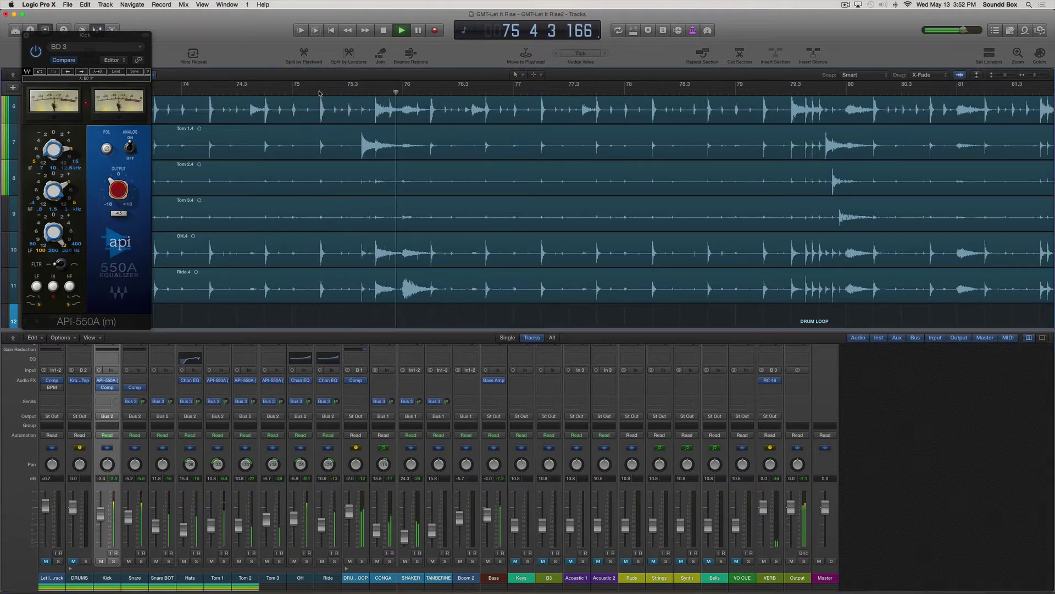
key("space")
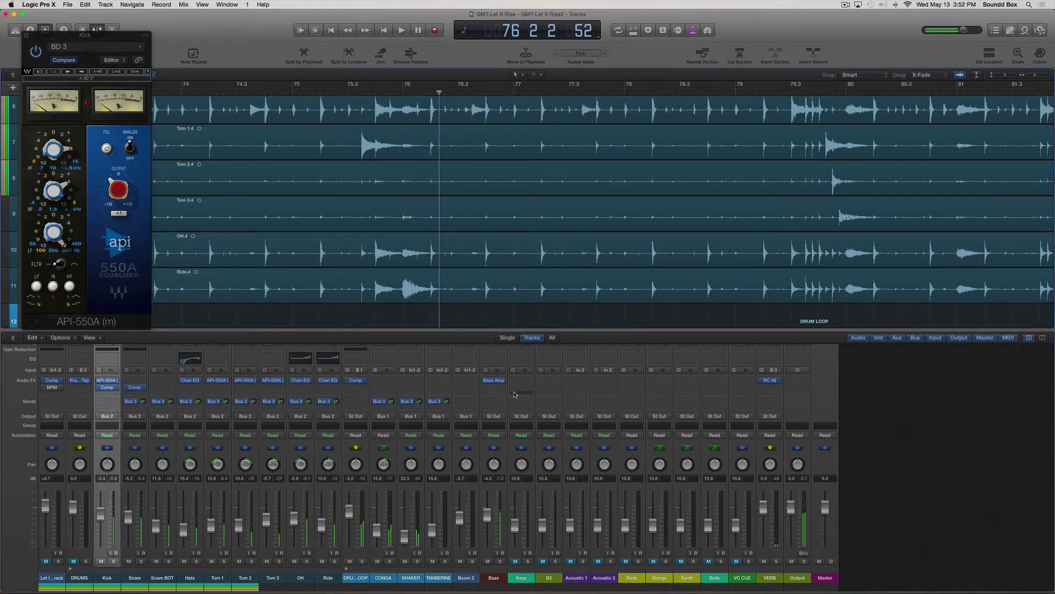
Select the Bass track and replay its region around bar 76 while examining the waveform in close-up.
left_click(496, 581)
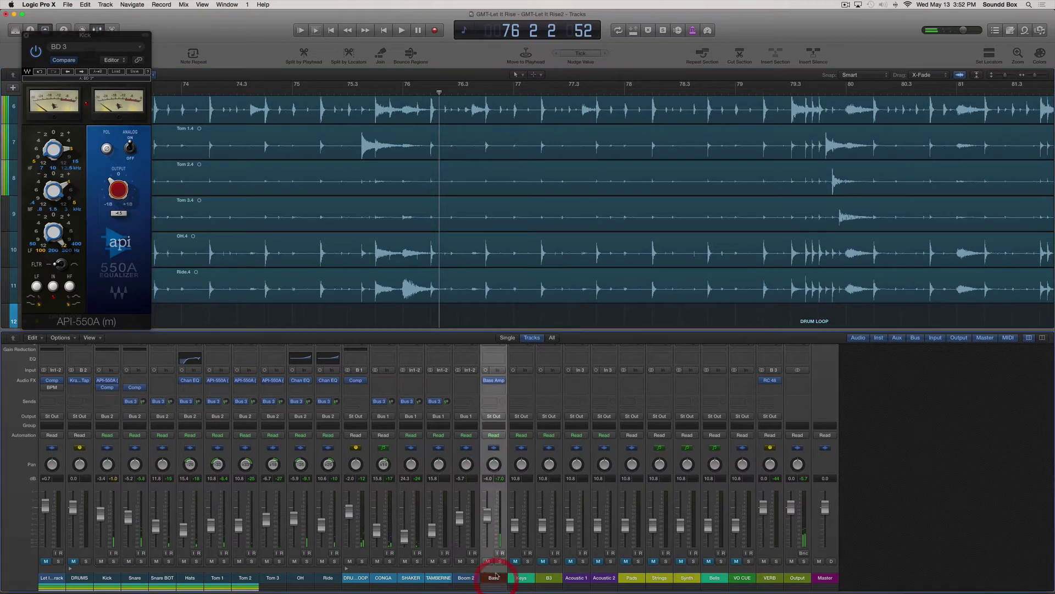
scroll(418, 267, "up", 10)
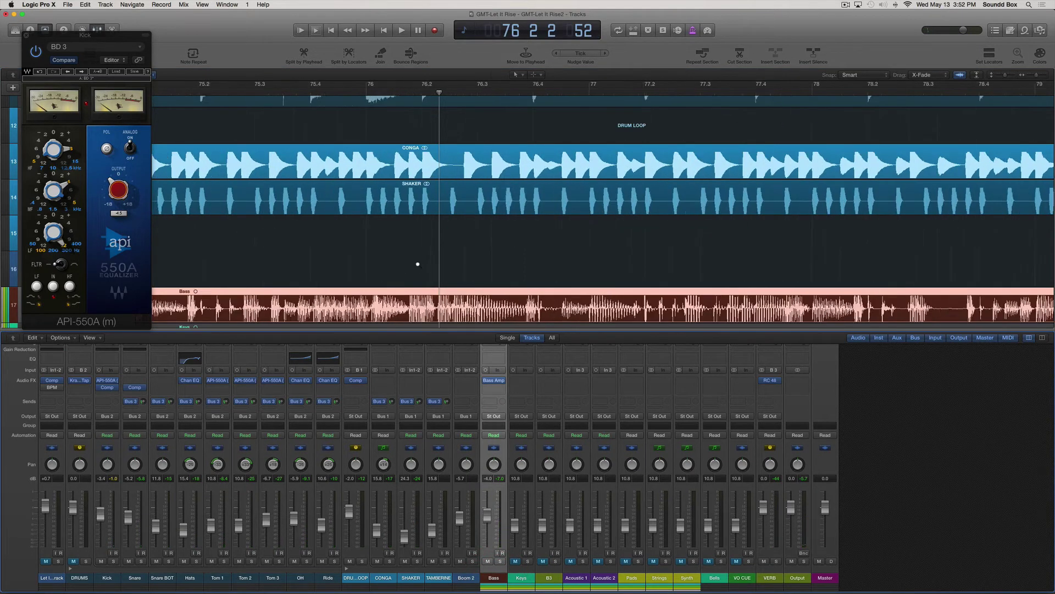
scroll(418, 264, "down", 2)
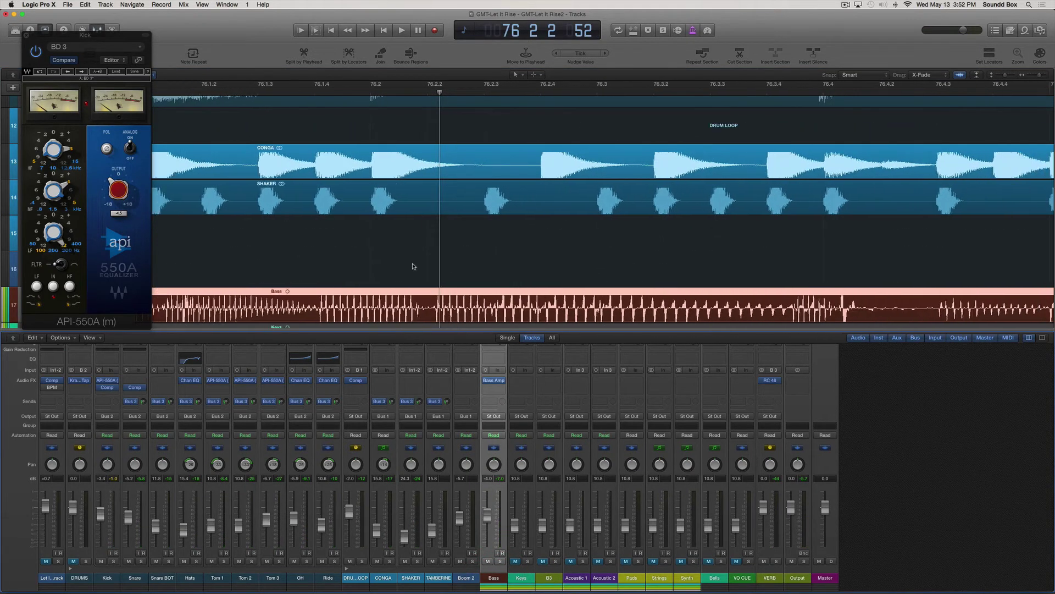
left_click(283, 95)
key("space")
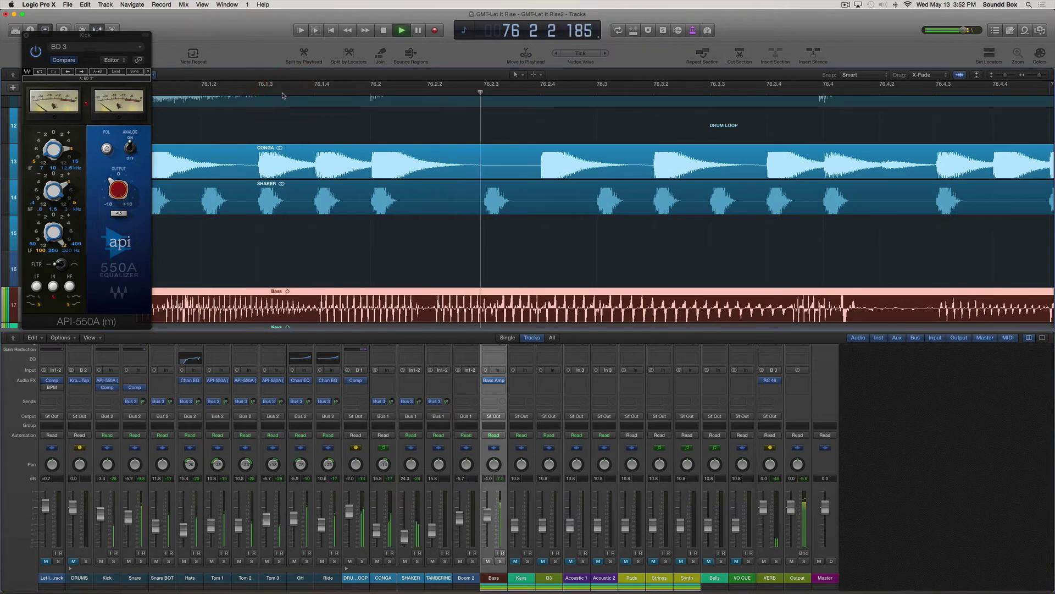
key("space")
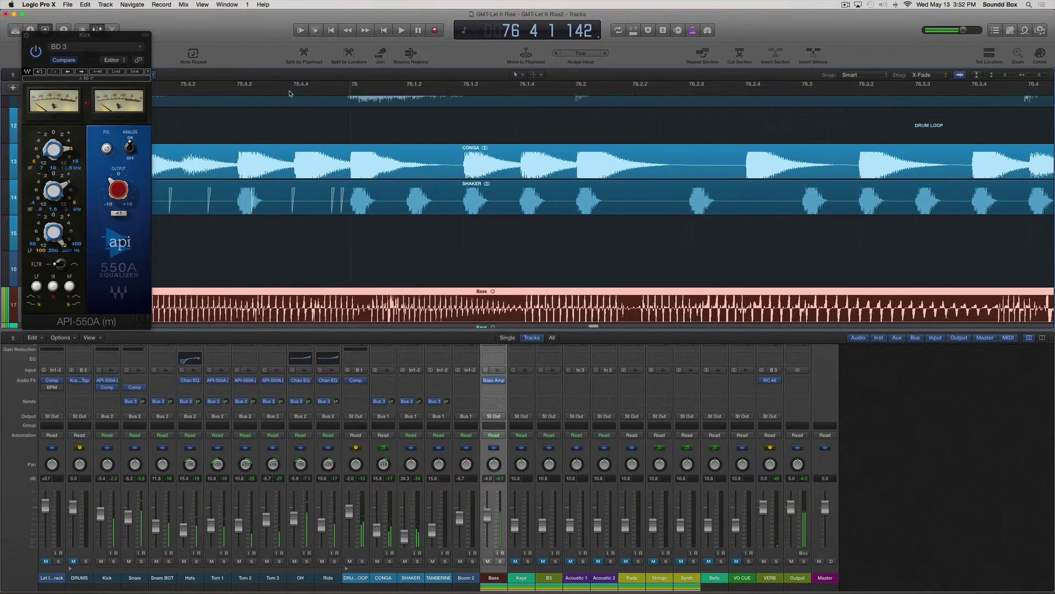
left_click(203, 94)
key("space")
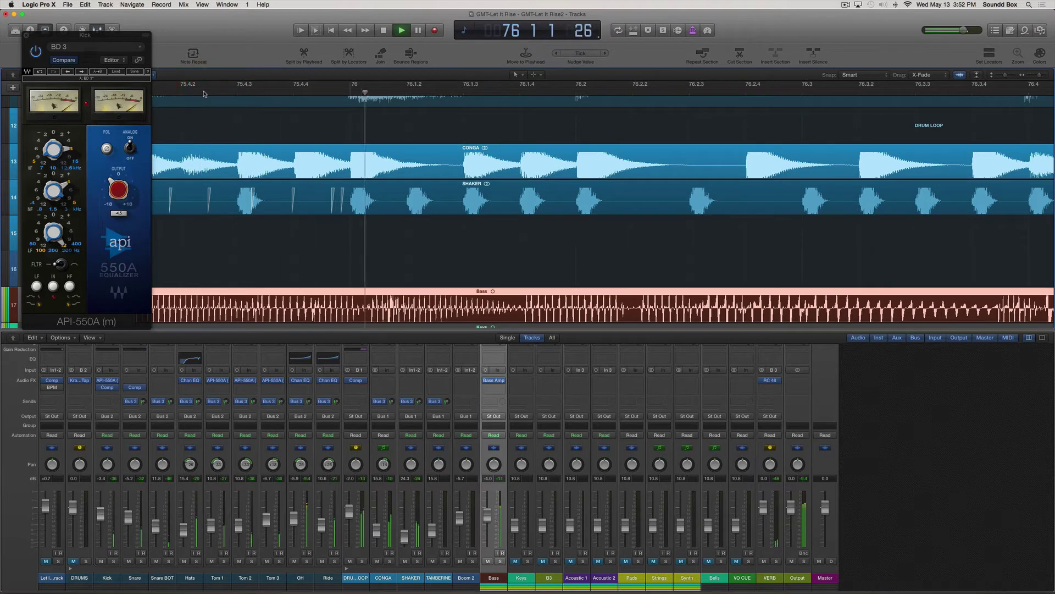
Replay the short passage leading into bar 76 several times and stop playback after the bass passage.
left_click(204, 93)
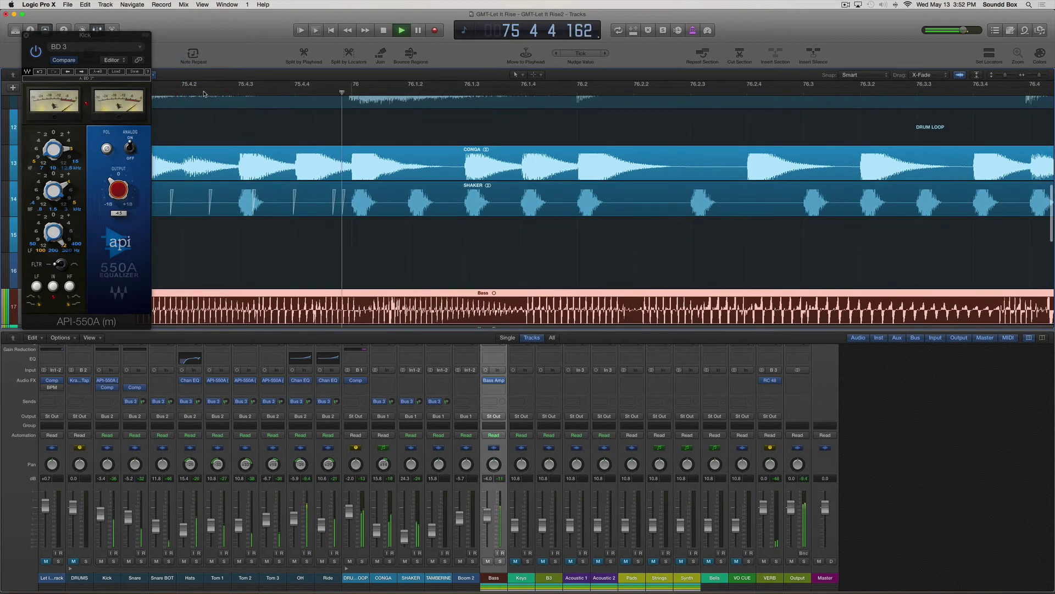
left_click(203, 93)
double_click(204, 92)
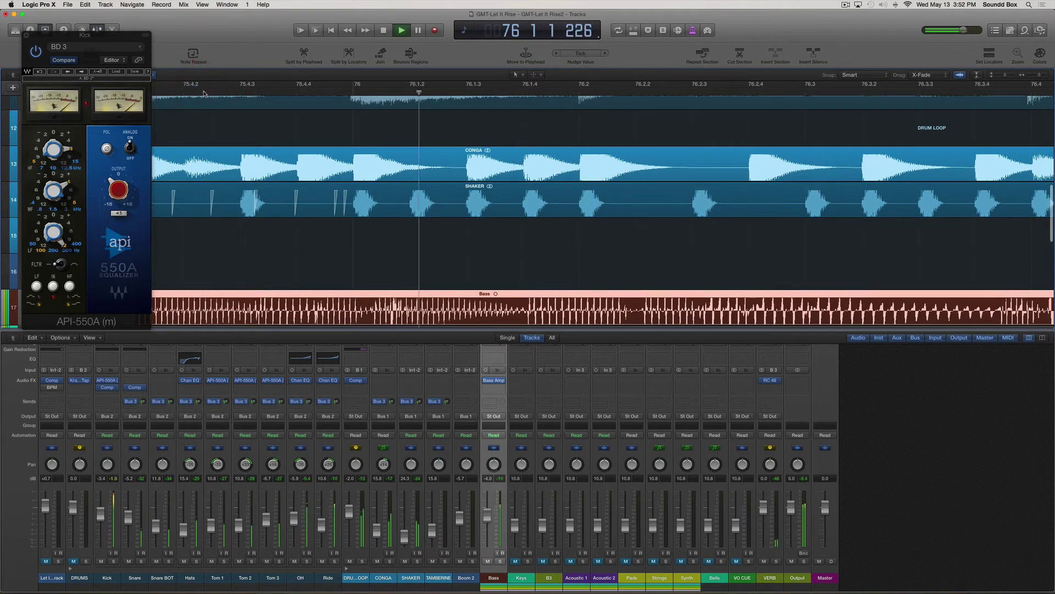
double_click(203, 92)
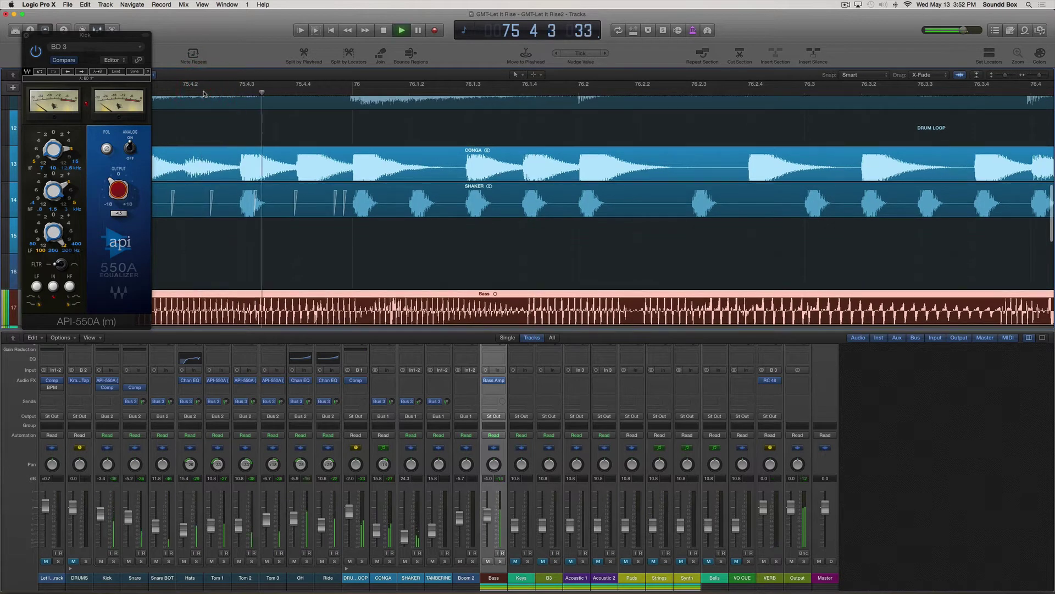
key("space")
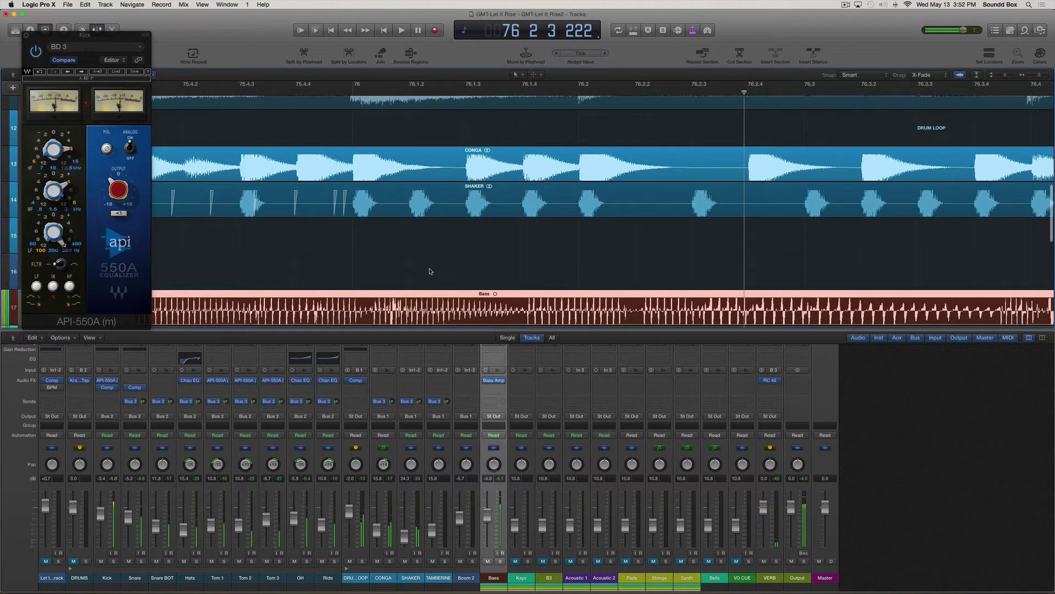
Deselect the Bass region and play the mix from about bar 76 through bar 77.
key("super+Left")
key("super+Left")
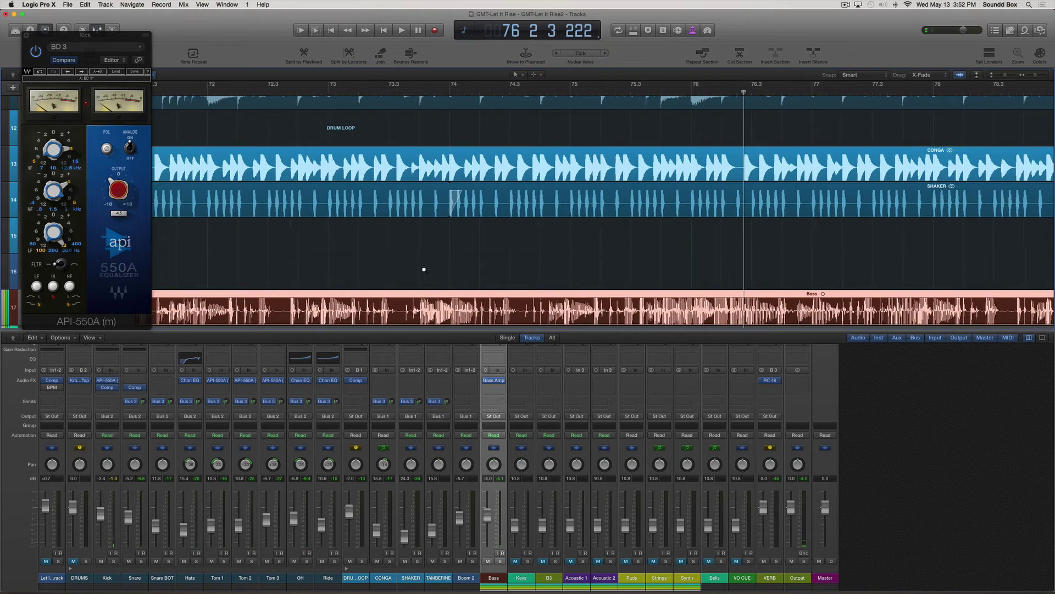
key("super+Left")
key("super+Left")
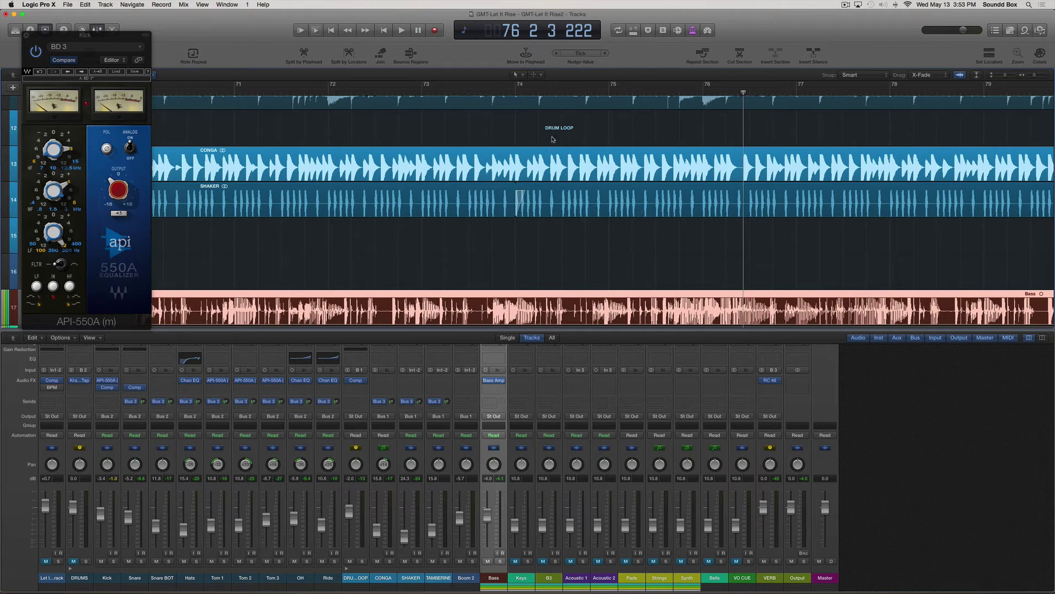
scroll(567, 164, "right", 5)
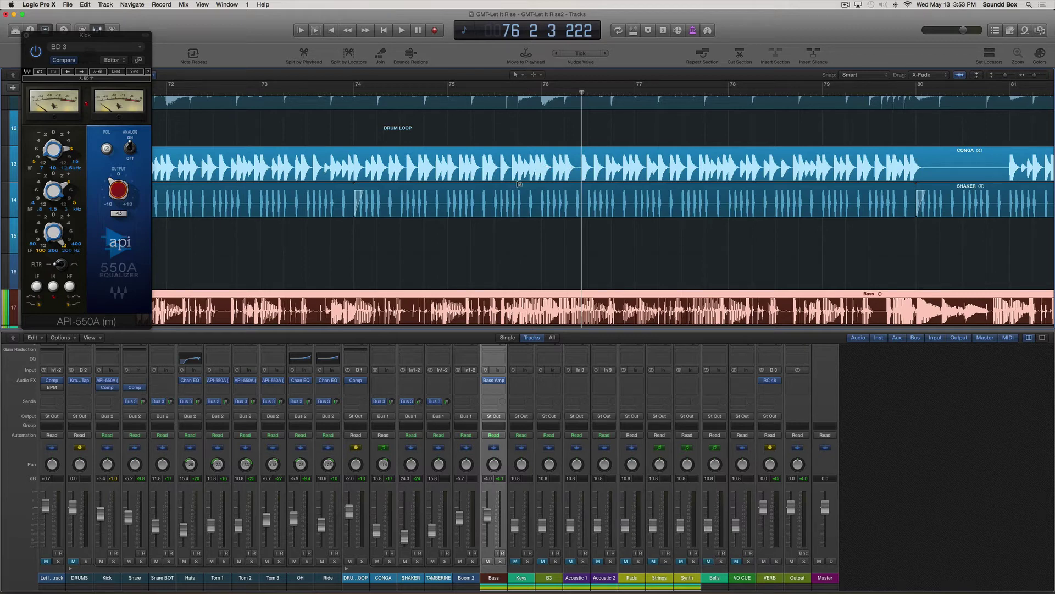
scroll(524, 209, "down", 5)
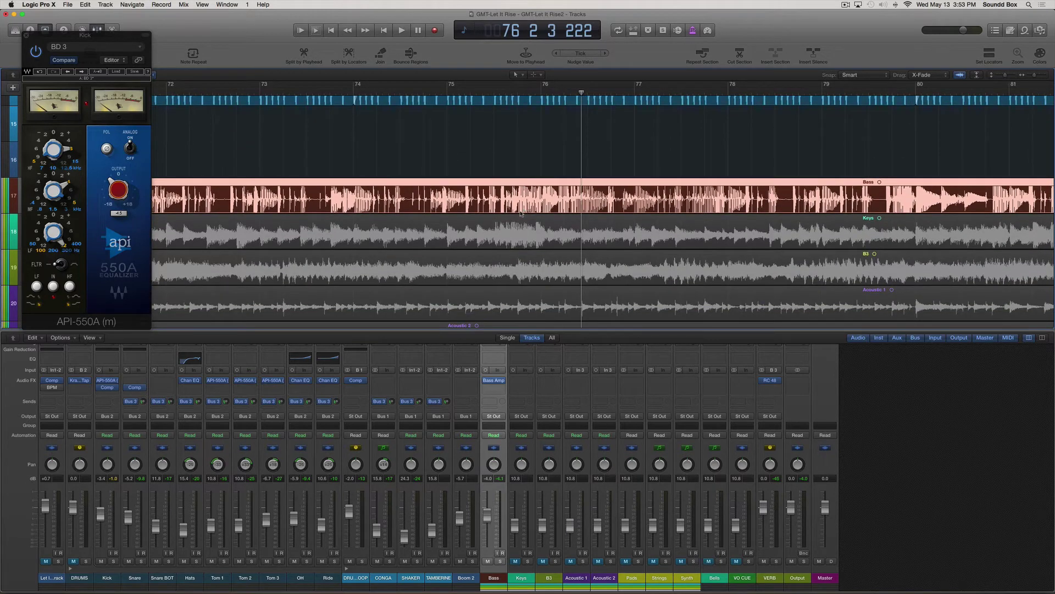
left_click(575, 160)
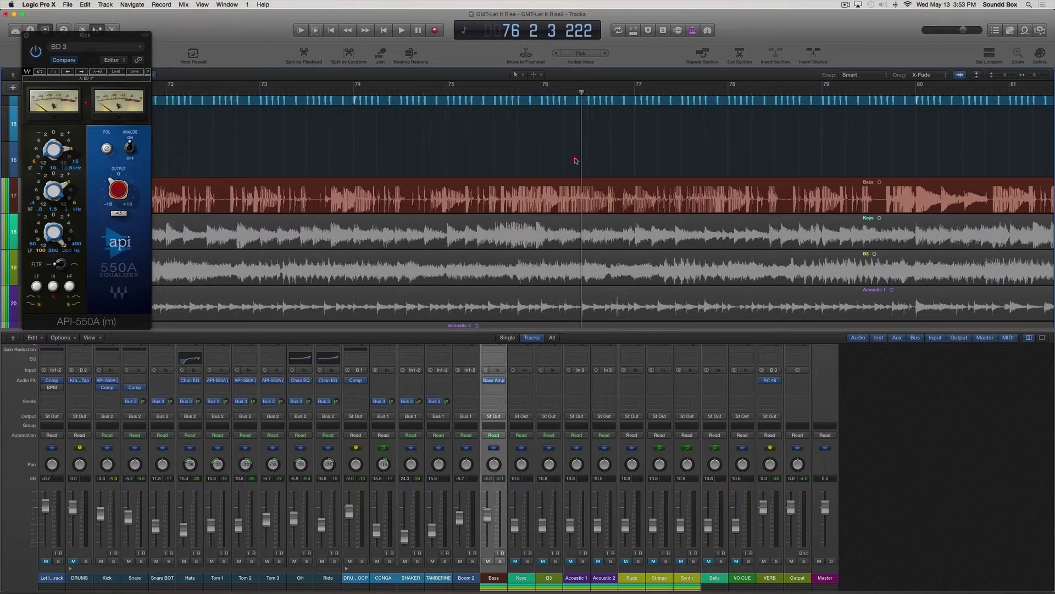
scroll(560, 191, "right", 3)
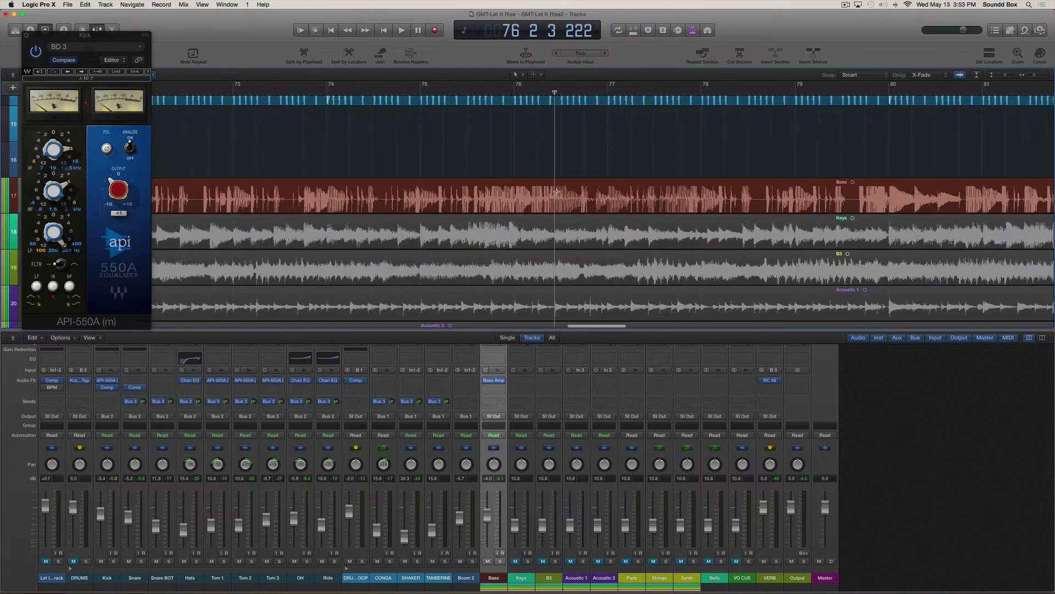
scroll(555, 193, "up", 5)
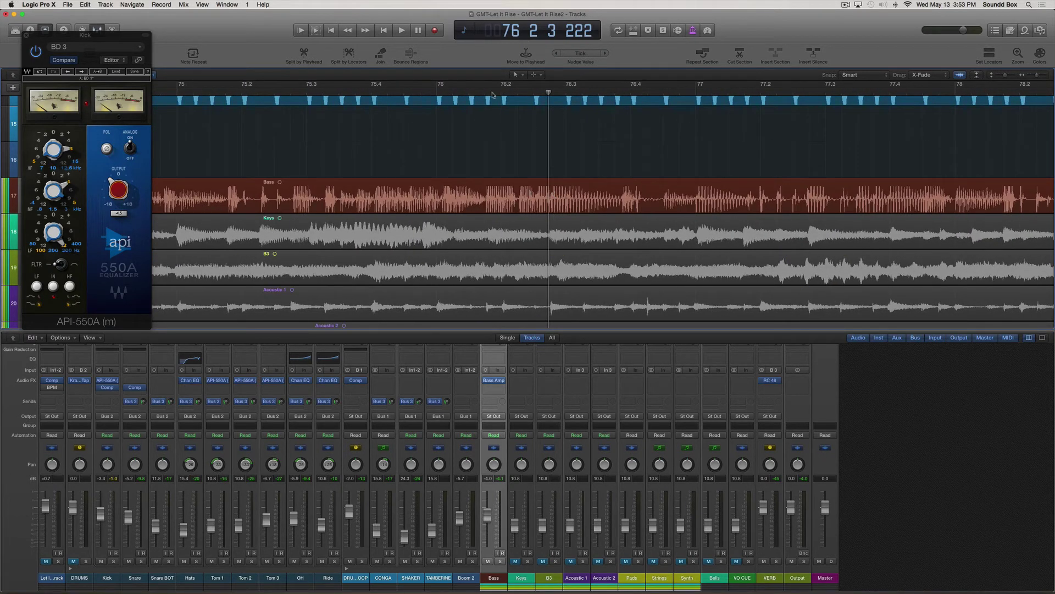
left_click(440, 92)
key("space")
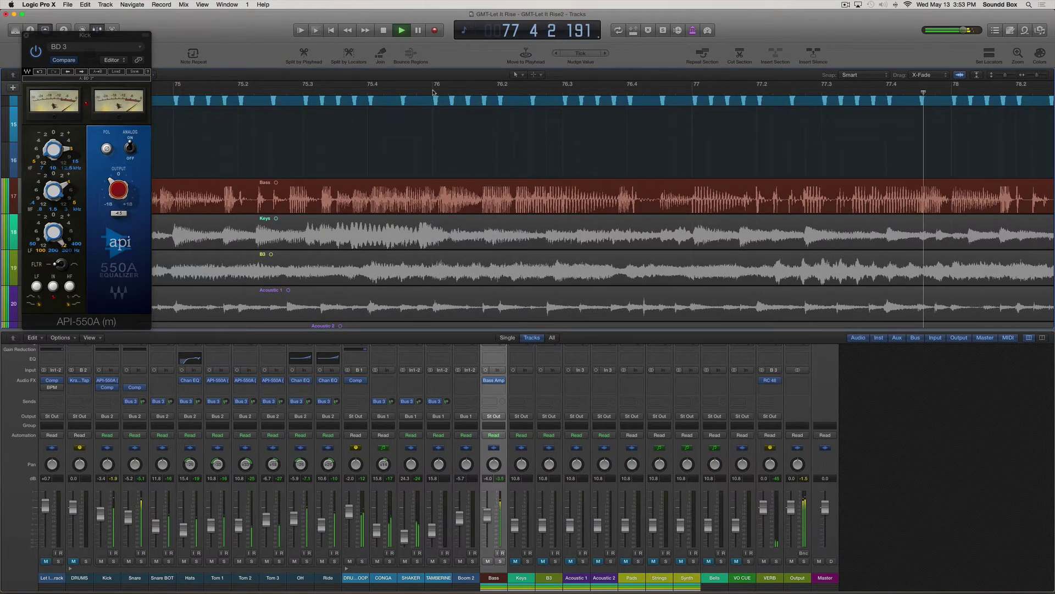
key("space")
Resume listening to the mix and stop at about bar 80.
key("super+Left")
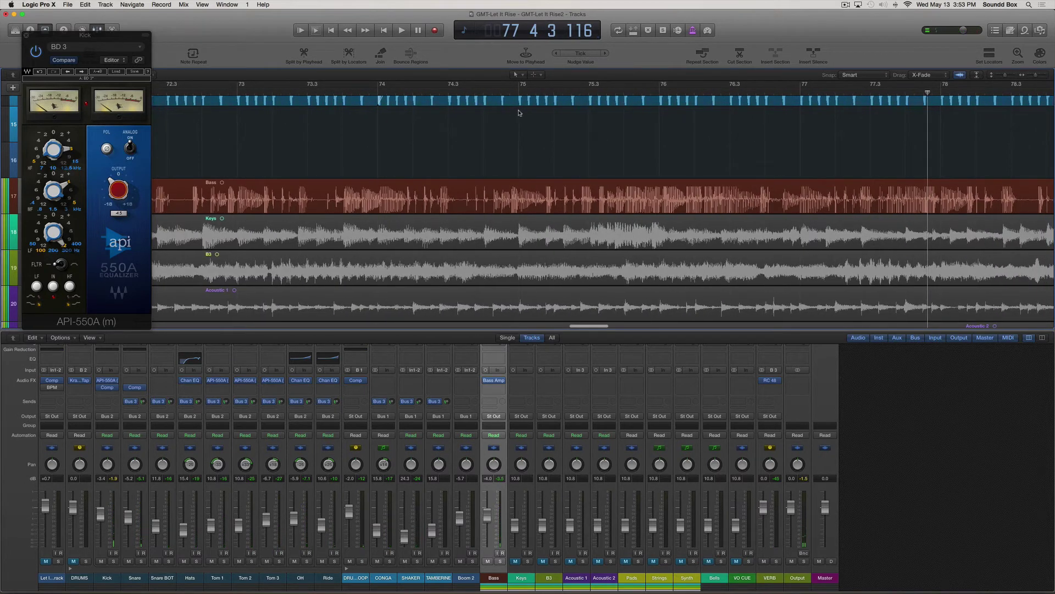
scroll(545, 106, "right", 5)
key("space")
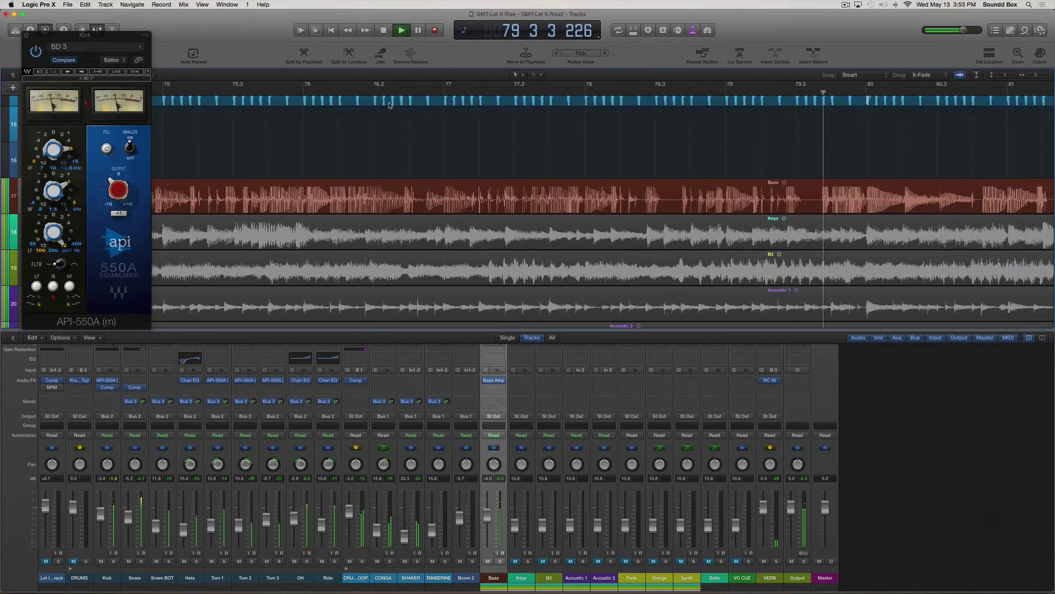
key("space")
Play the earlier part of the song from about bar 45 to bar 49 to compare the bass line.
scroll(451, 109, "left", 3)
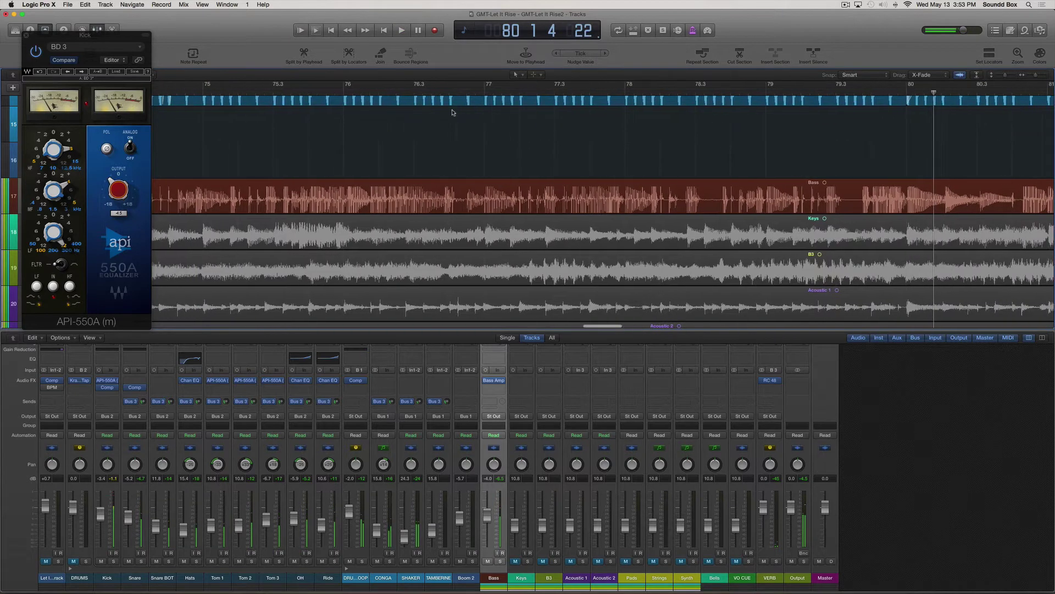
scroll(451, 111, "left", 10)
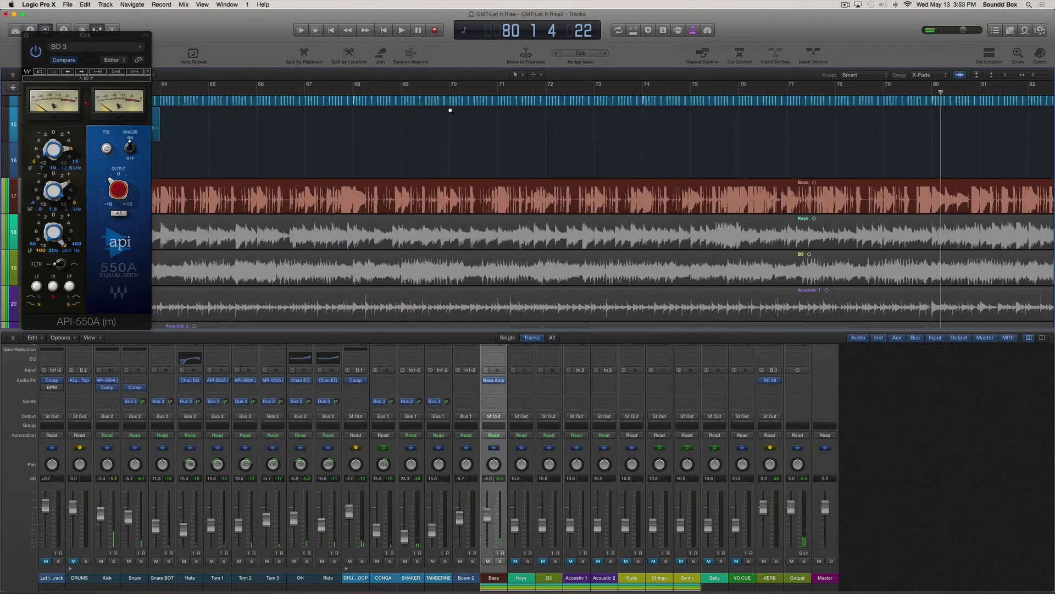
scroll(284, 98, "left", 5)
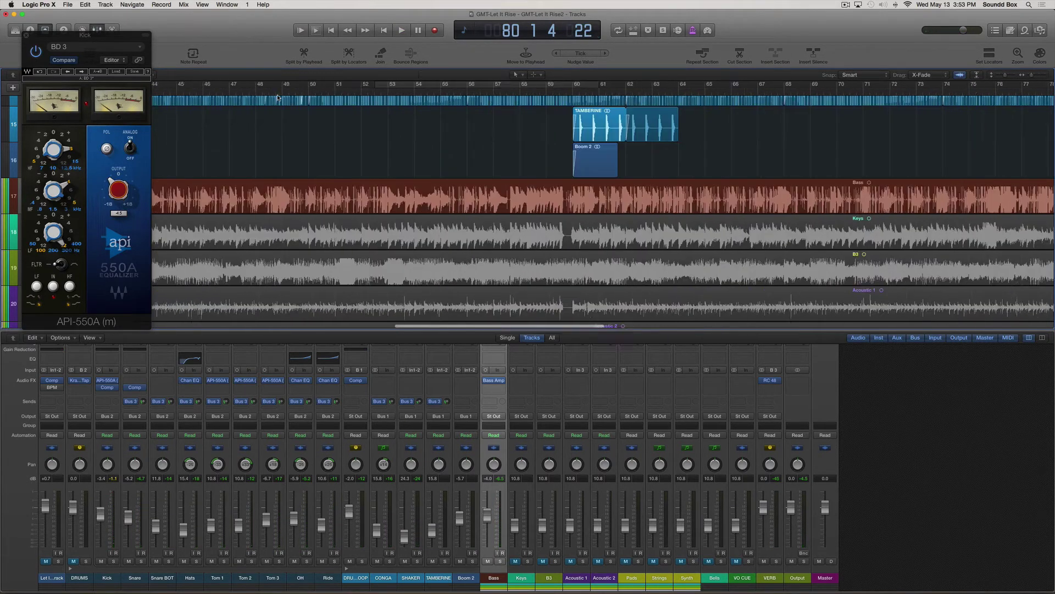
left_click(265, 91)
key("space")
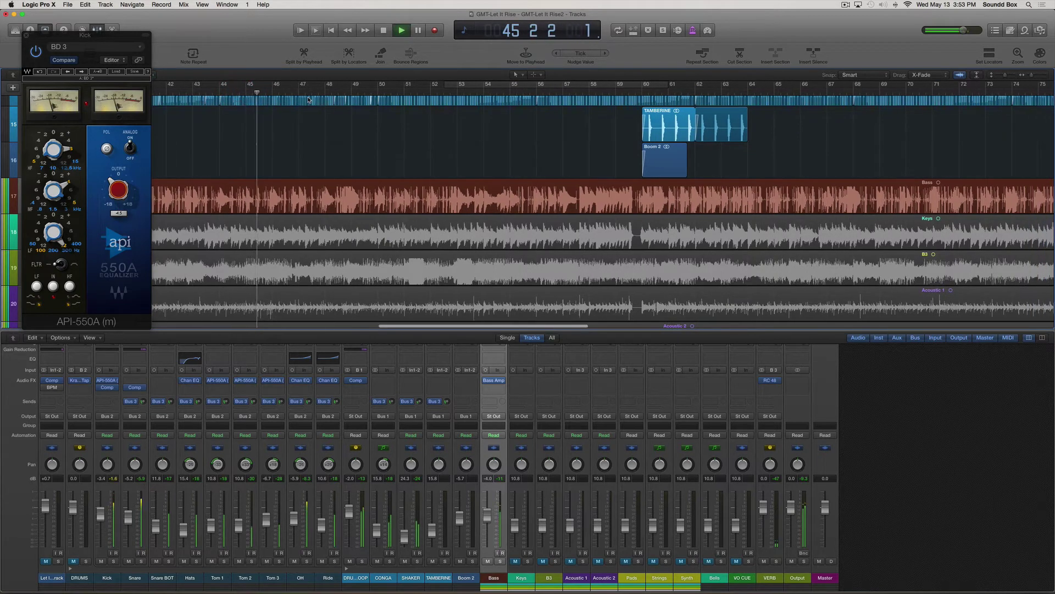
scroll(309, 99, "right", 2)
scroll(309, 99, "right", 2)
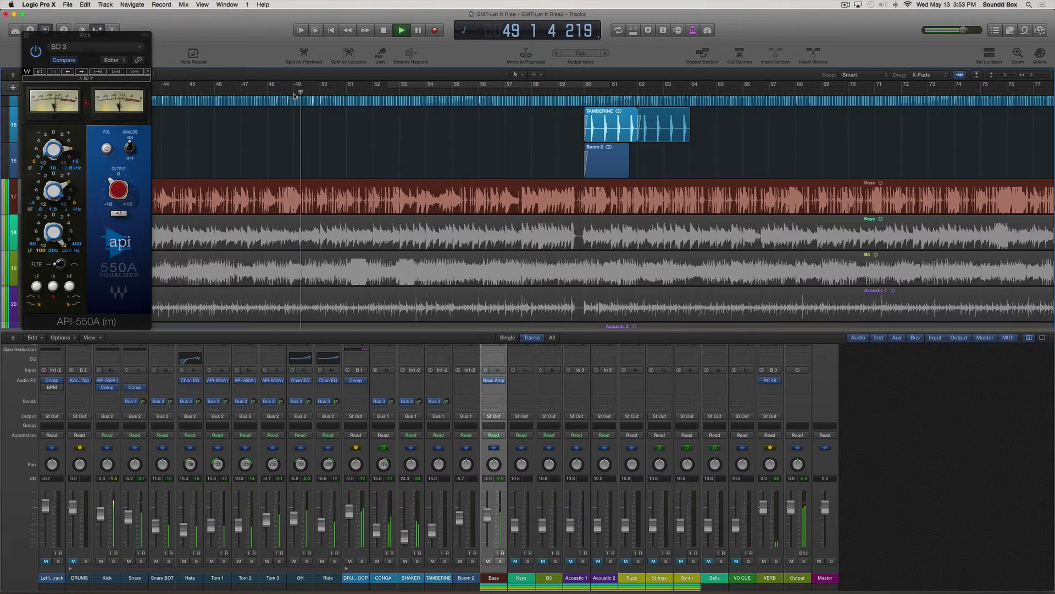
key("space")
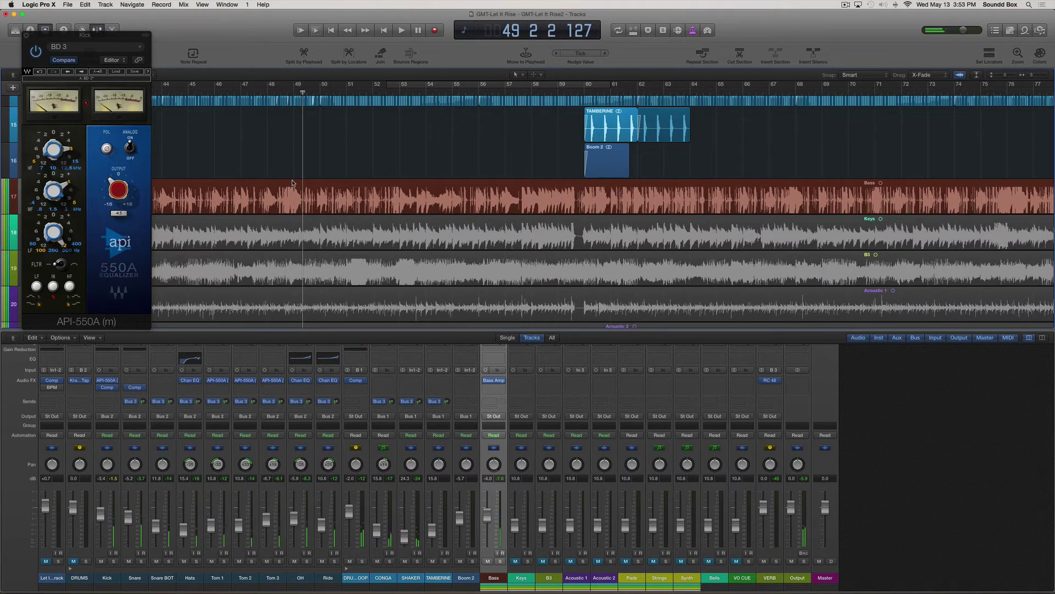
Copy the one-bar Bass section starting at about bar 49 to bar 77 on the same track.
left_click_drag(296, 181, 323, 188)
scroll(247, 192, "right", 5)
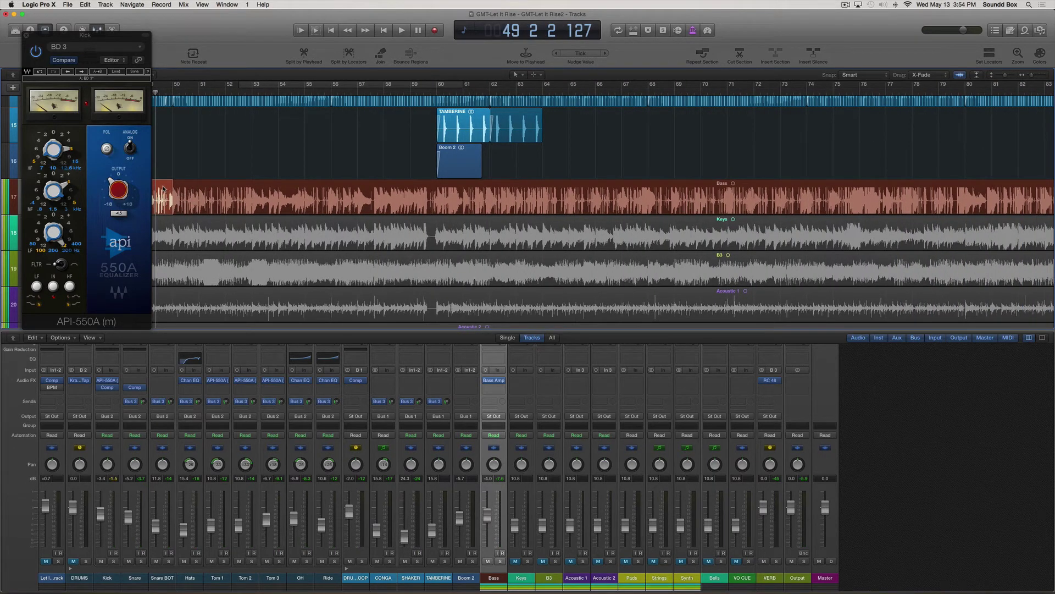
left_click_drag(163, 187, 912, 183)
scroll(860, 177, "right", 5)
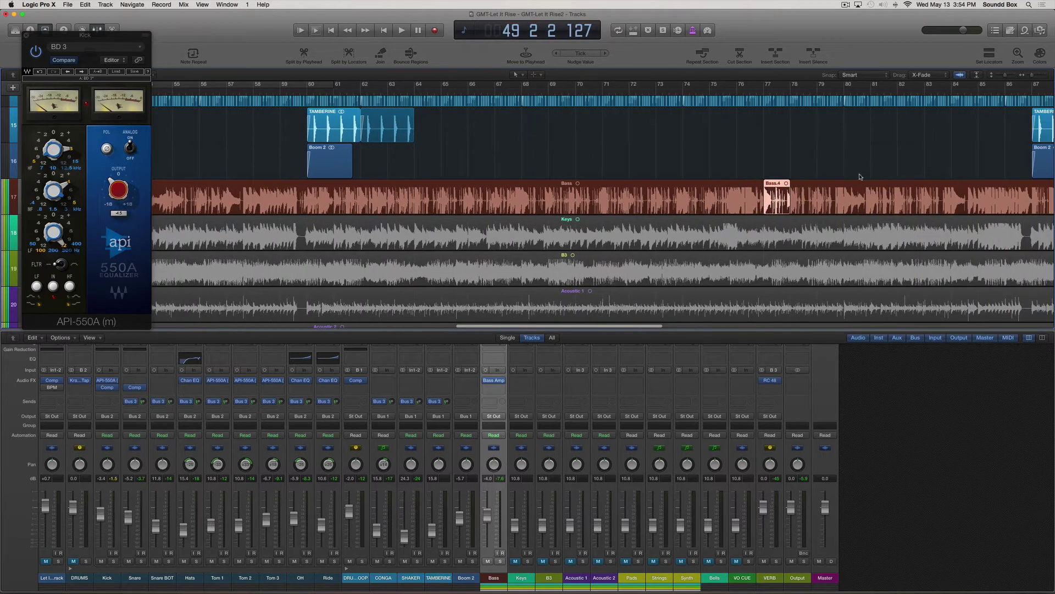
left_click(763, 177)
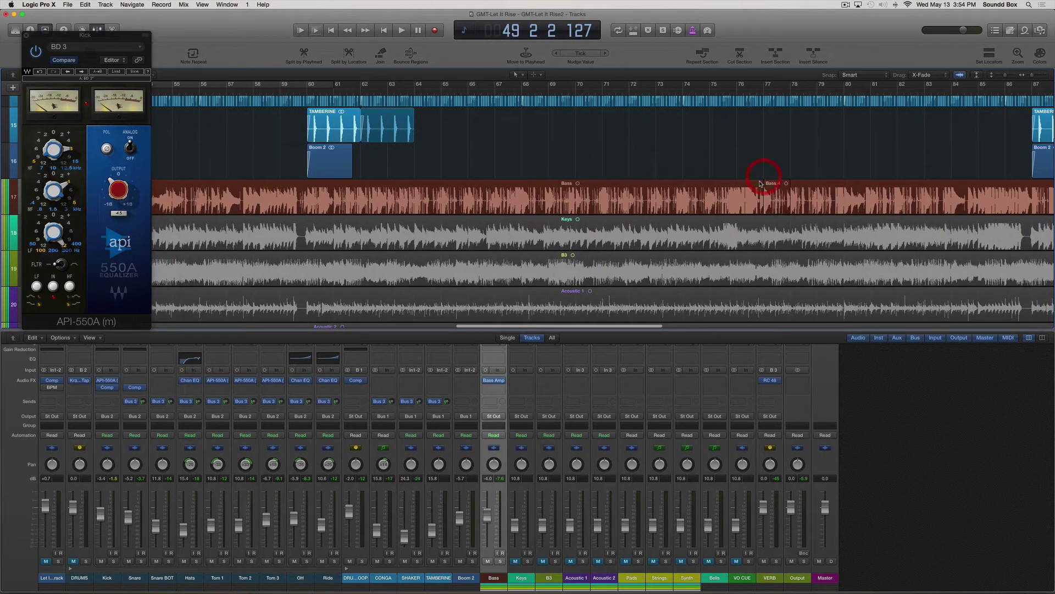
Audition the edit from about bar 76, move the copied bass section to bar 76 and replay the passage.
left_click(742, 94)
key("space")
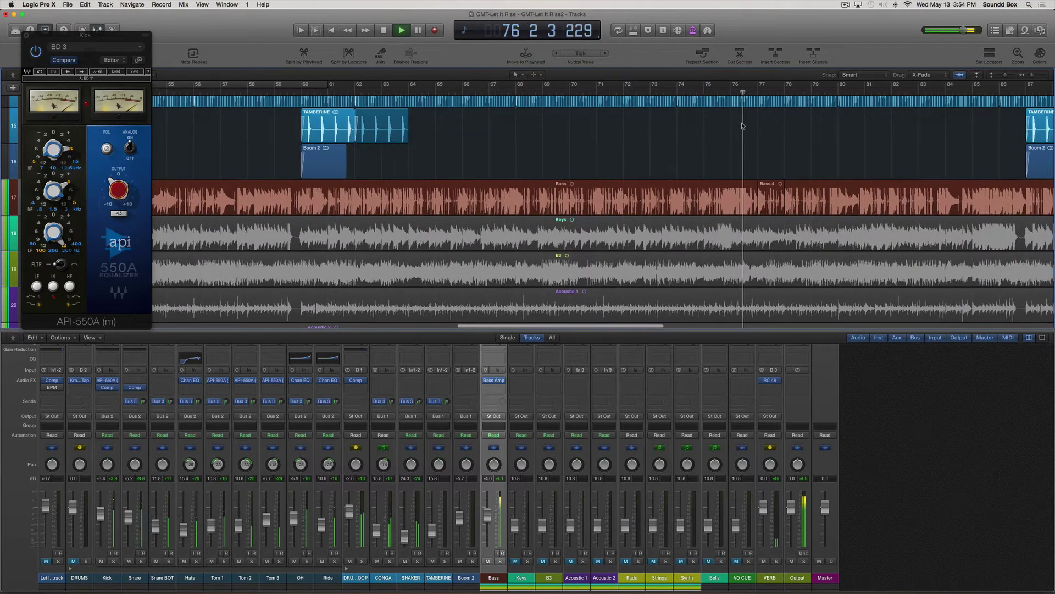
left_click_drag(775, 185, 748, 186)
left_click(704, 93)
key("space")
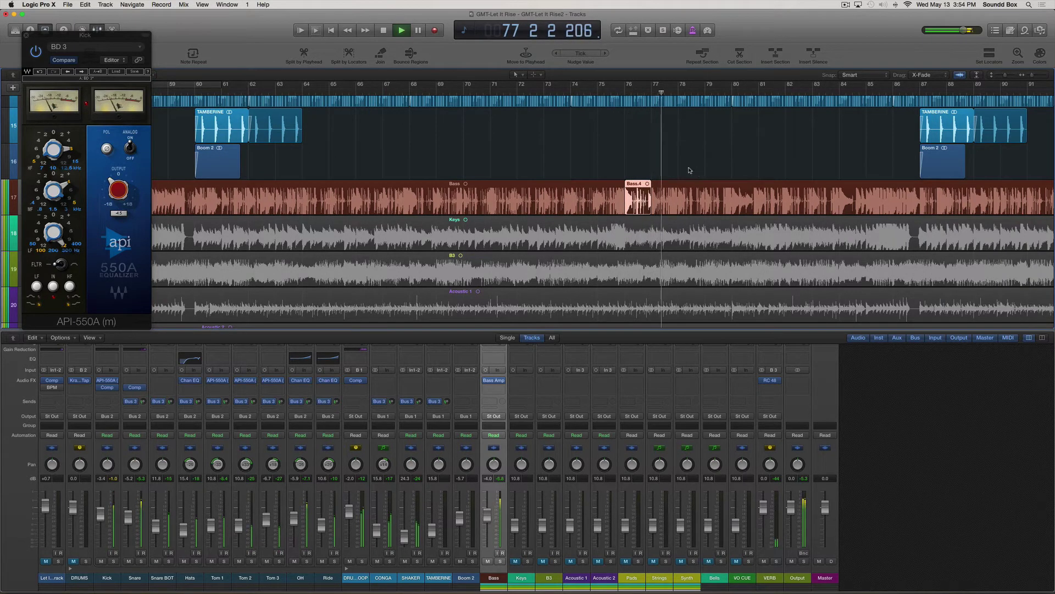
key("space")
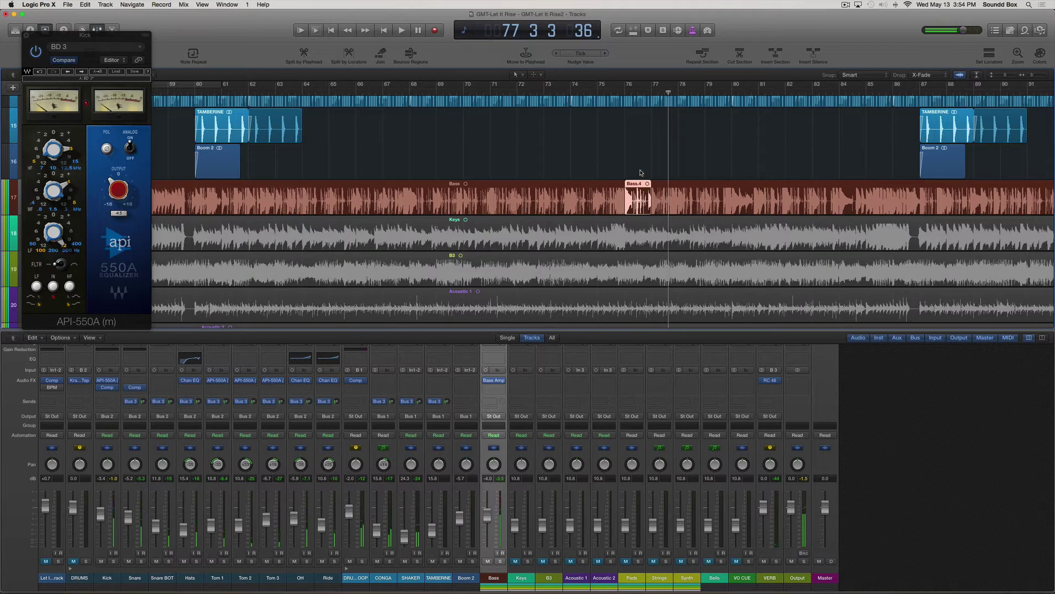
Divide the main Bass region at bar 77 and trim its first part to end at bar 76, exposing the copied section.
scroll(641, 172, "right", 3)
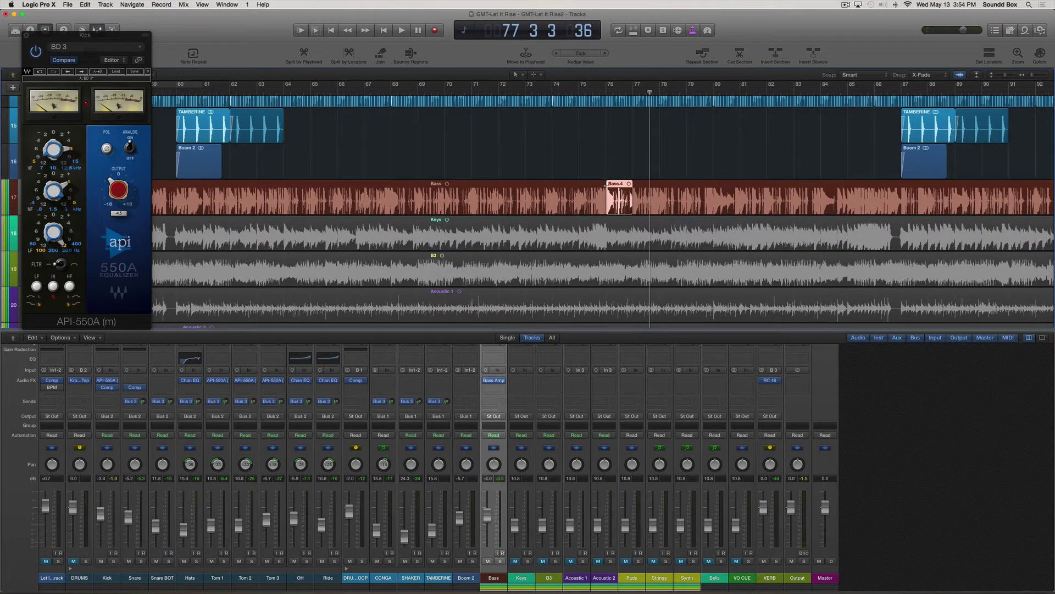
left_click(639, 190)
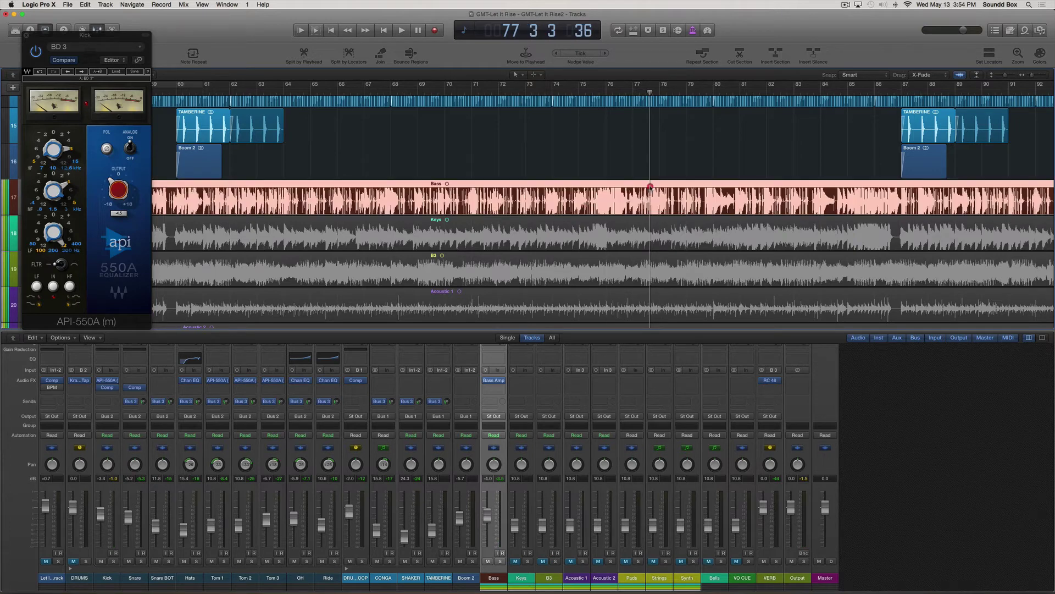
left_click(634, 182)
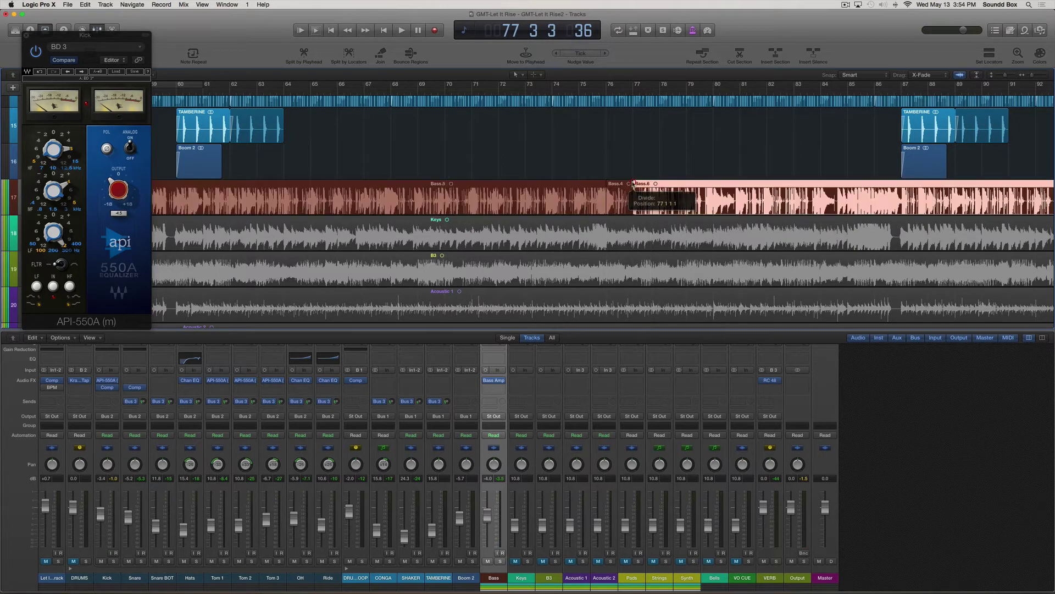
scroll(601, 170, "right", 1)
left_click(599, 185)
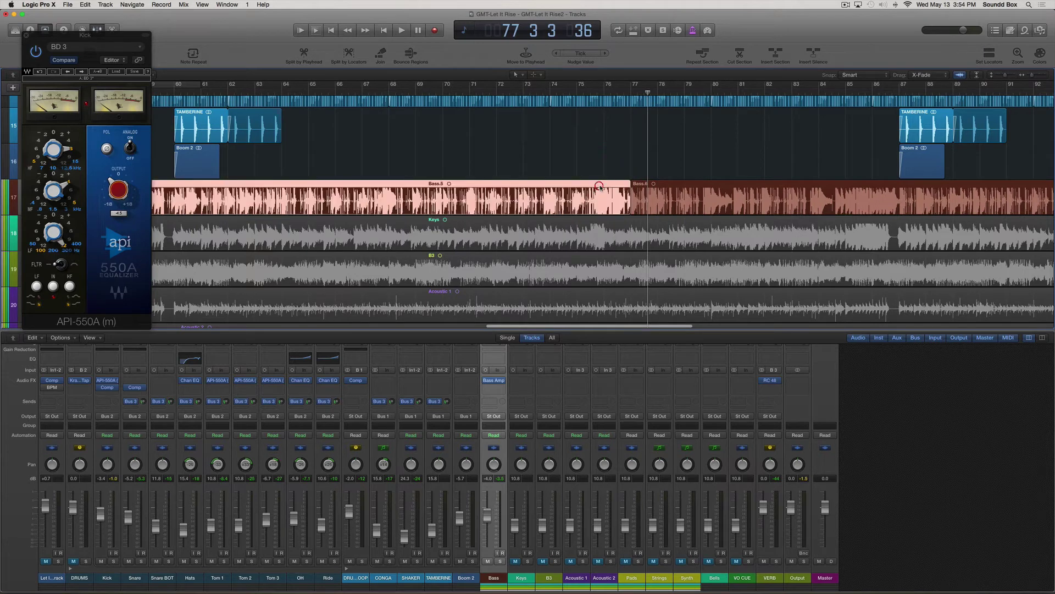
left_click_drag(628, 210, 601, 210)
Replay the edited bass passage from about bar 75 to check the join at bar 76.
key("super+Right")
key("super+Right")
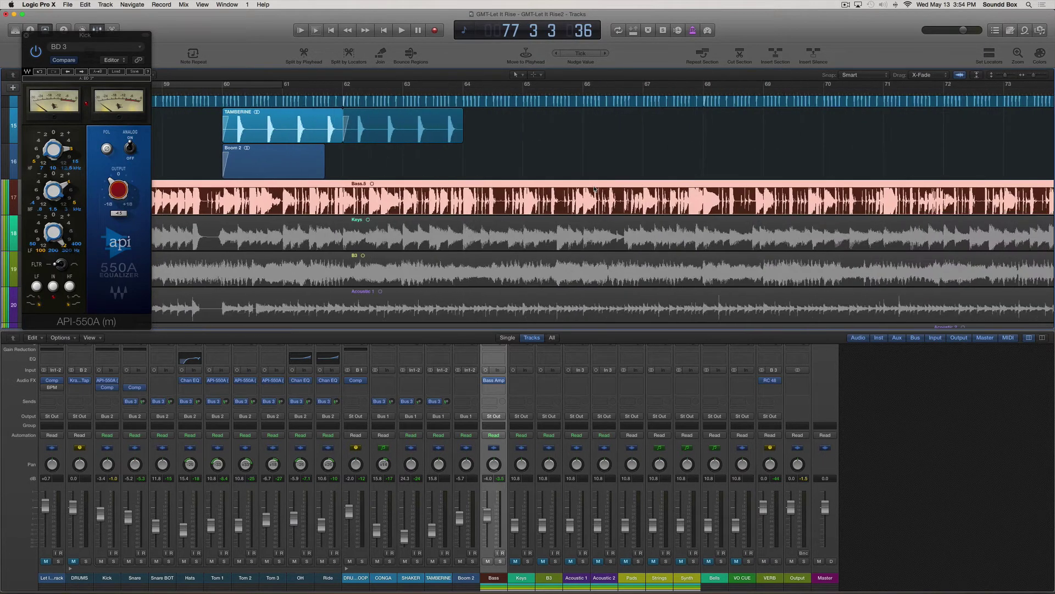
right_click(594, 191)
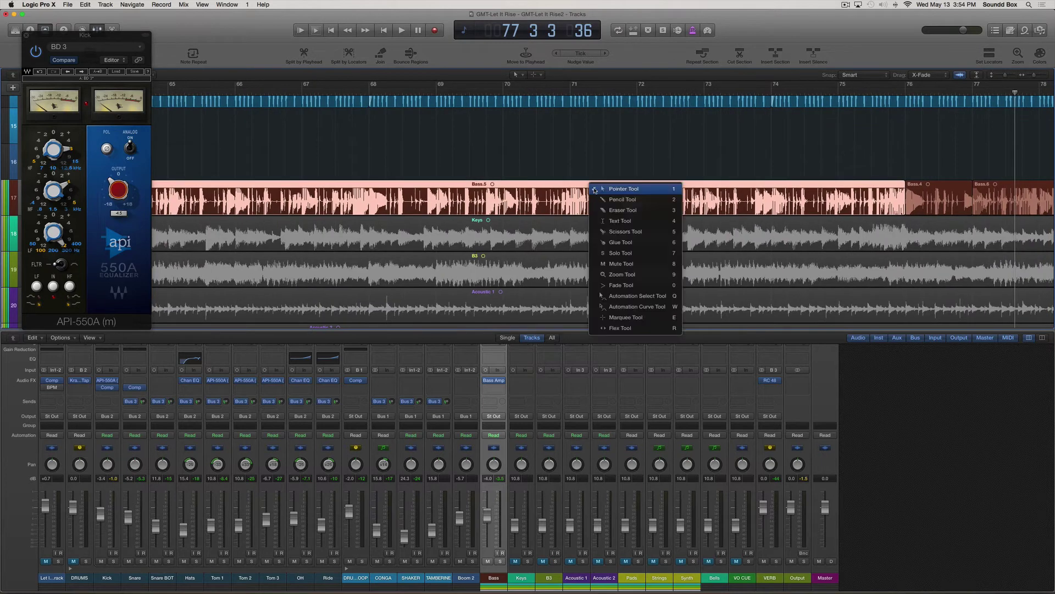
key("Escape")
scroll(597, 192, "right", 5)
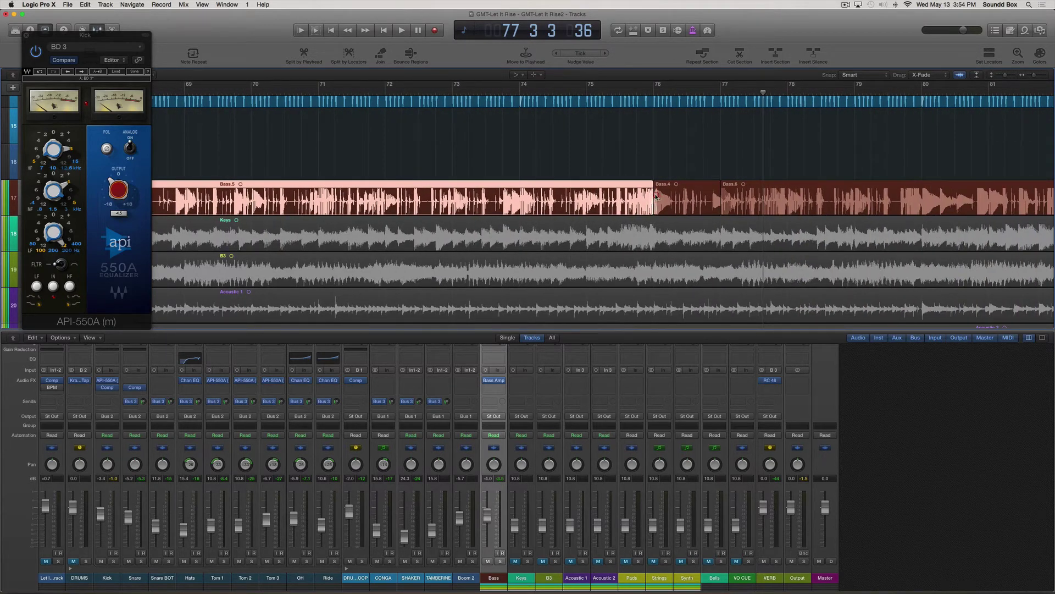
double_click(617, 93)
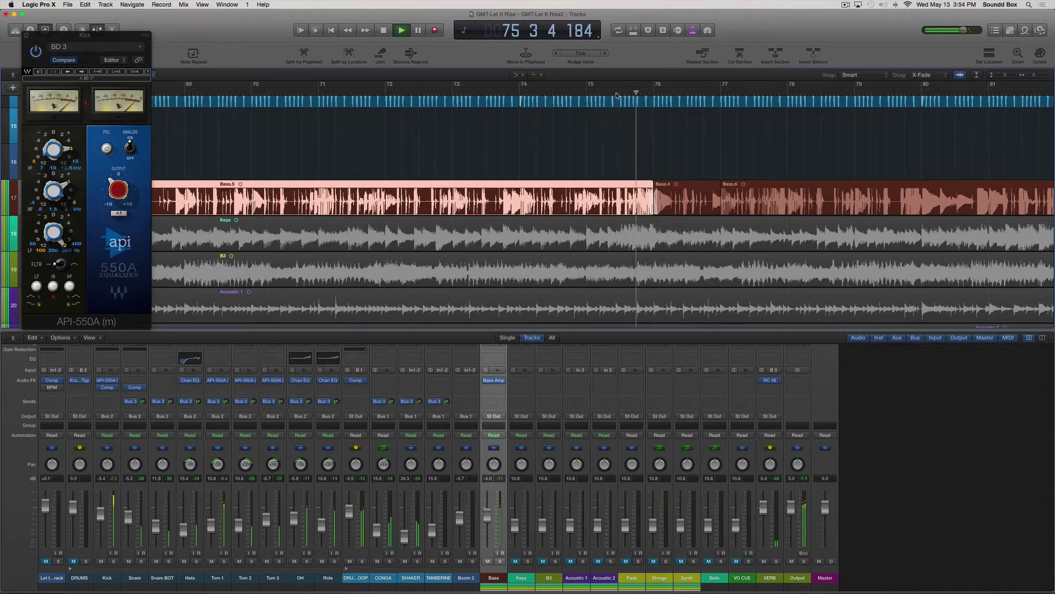
key("space")
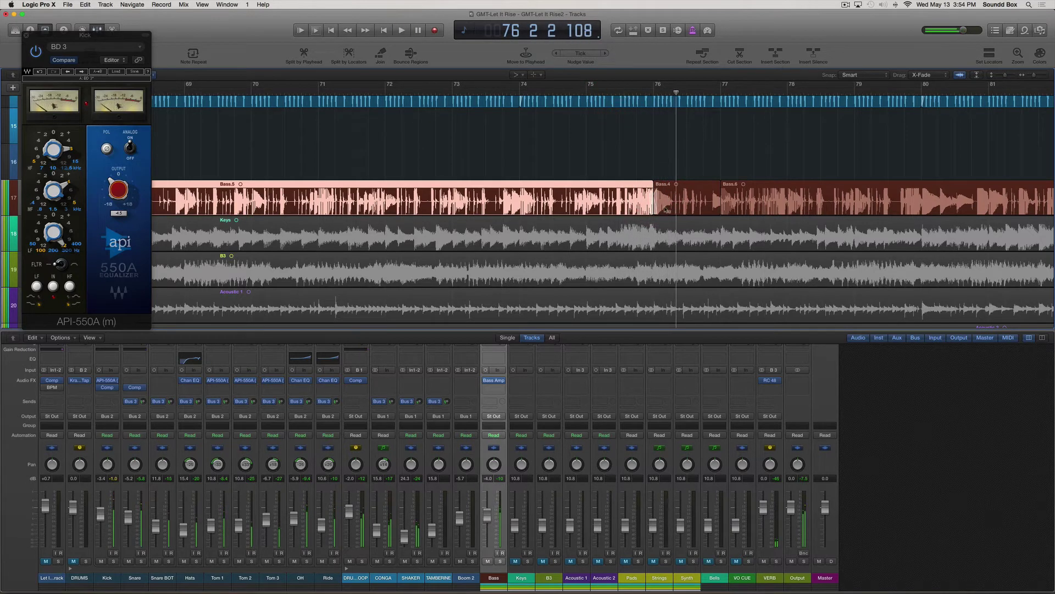
Move the join between the first two Bass regions slightly earlier, to just before bar 76.
left_click(649, 168)
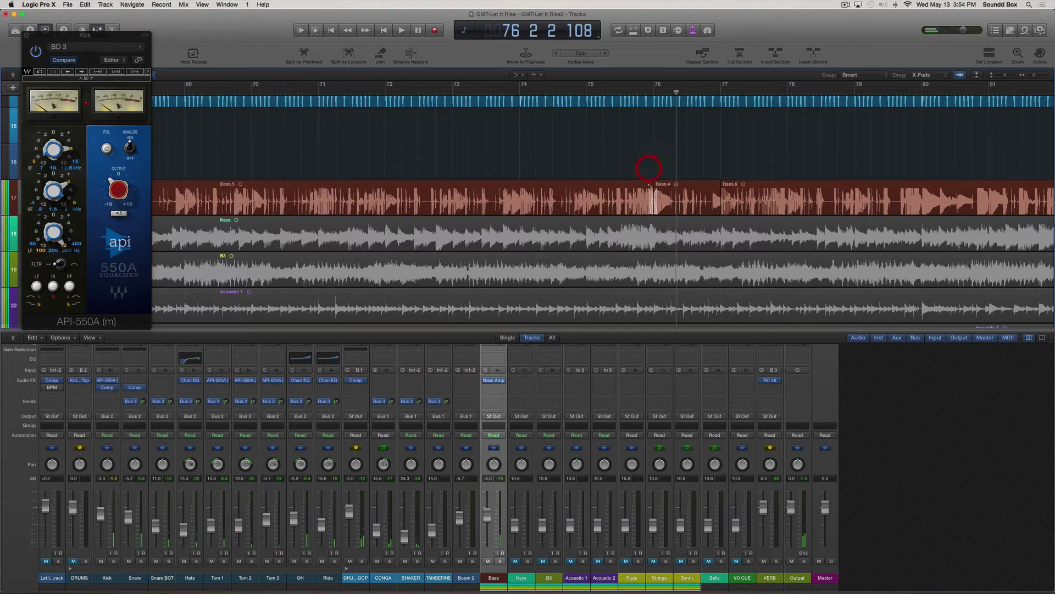
key("t")
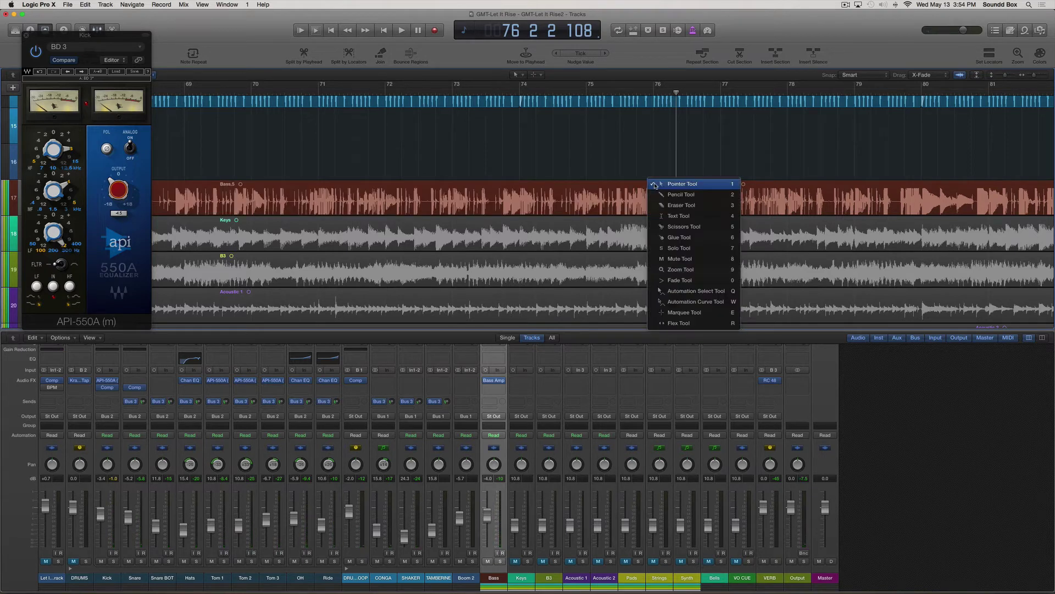
left_click(654, 186)
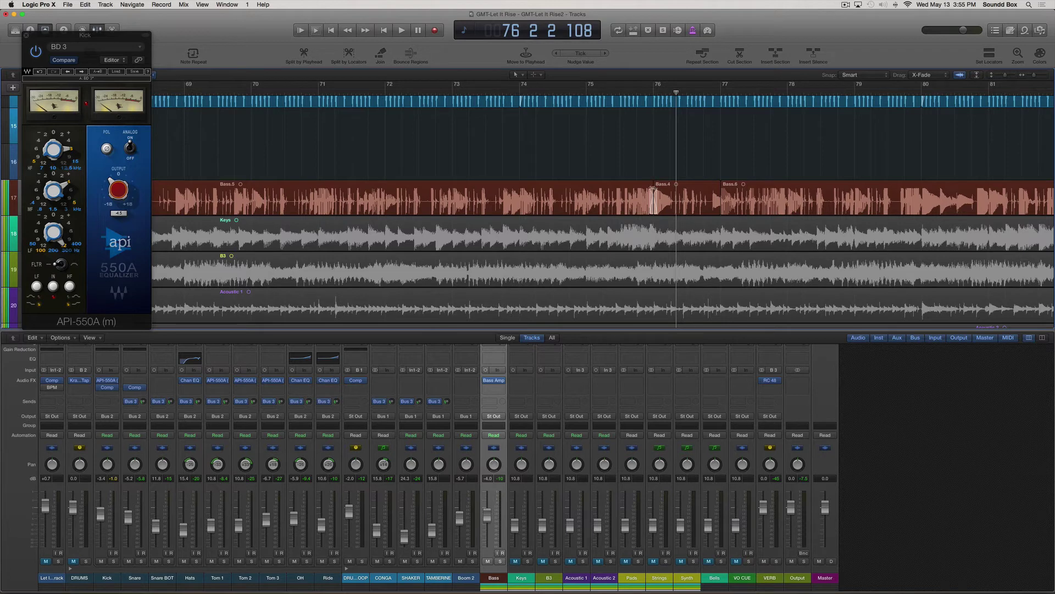
left_click_drag(654, 201, 649, 200)
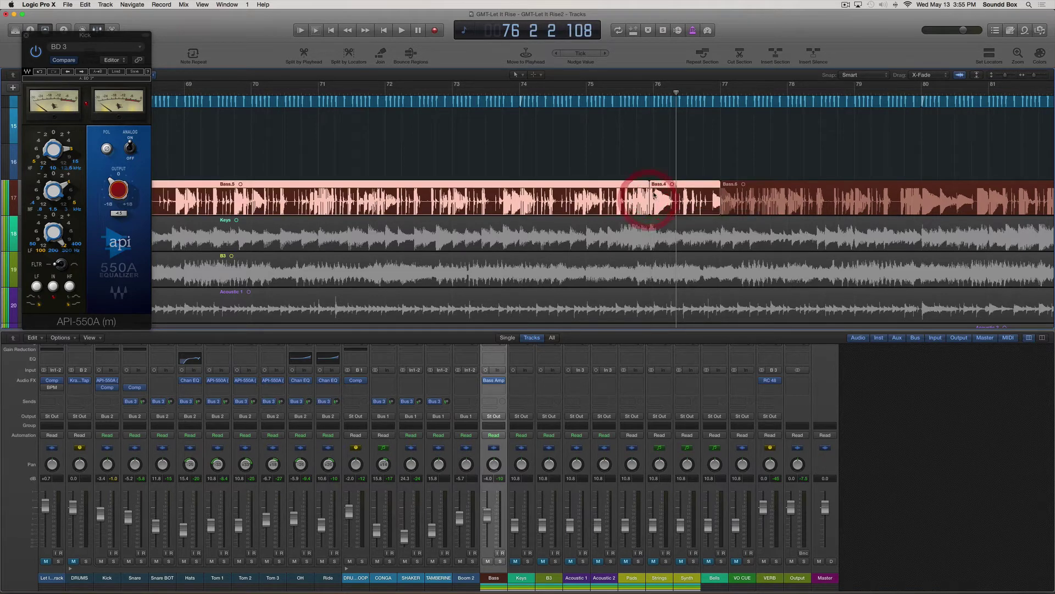
Replay the bass passage from about bar 75 to bar 78 to check the moved join.
left_click(605, 91)
key("space")
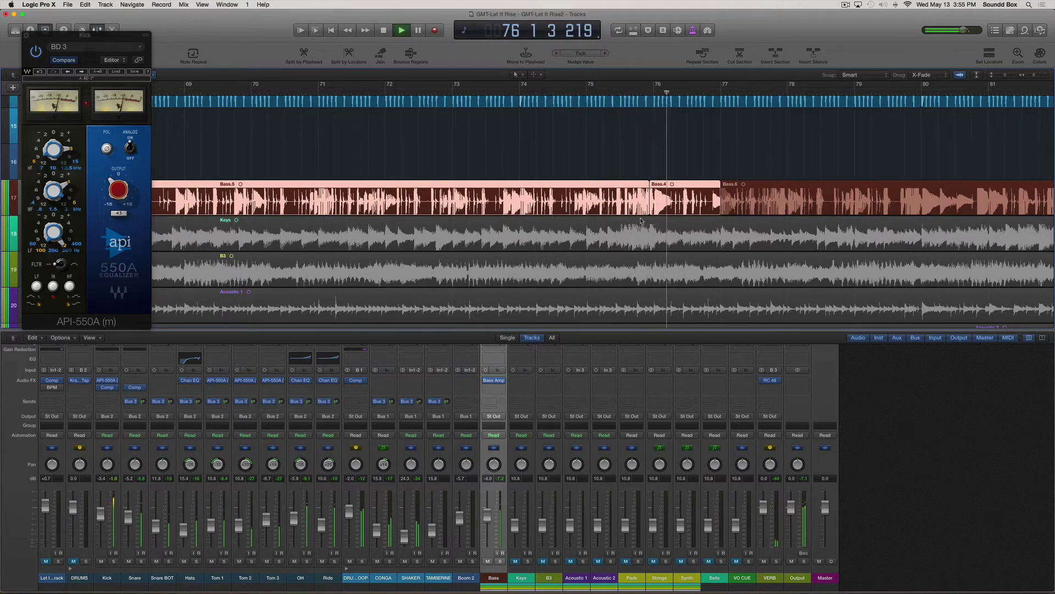
key("space")
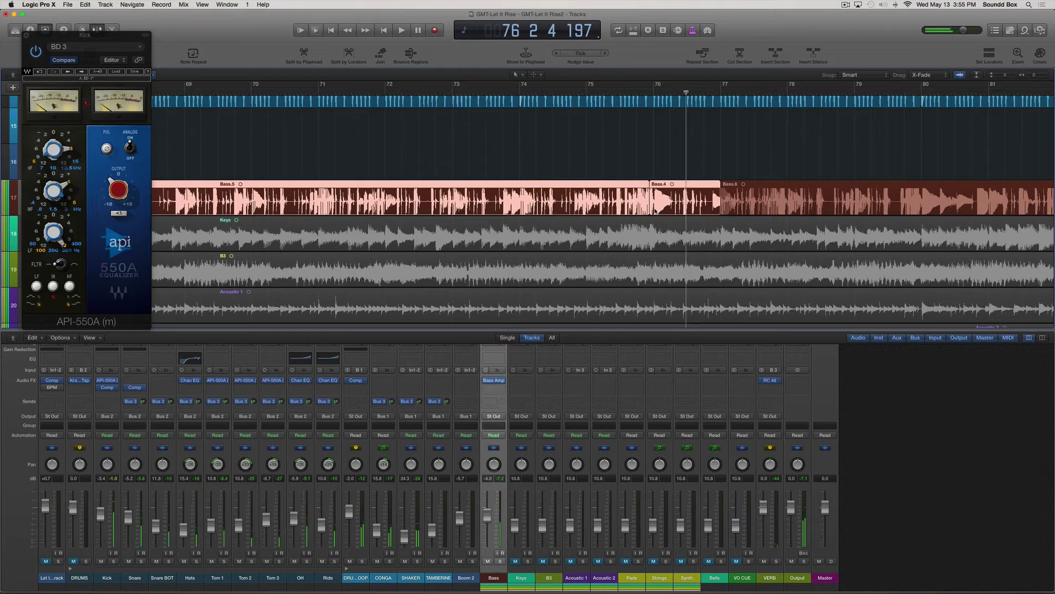
key("space")
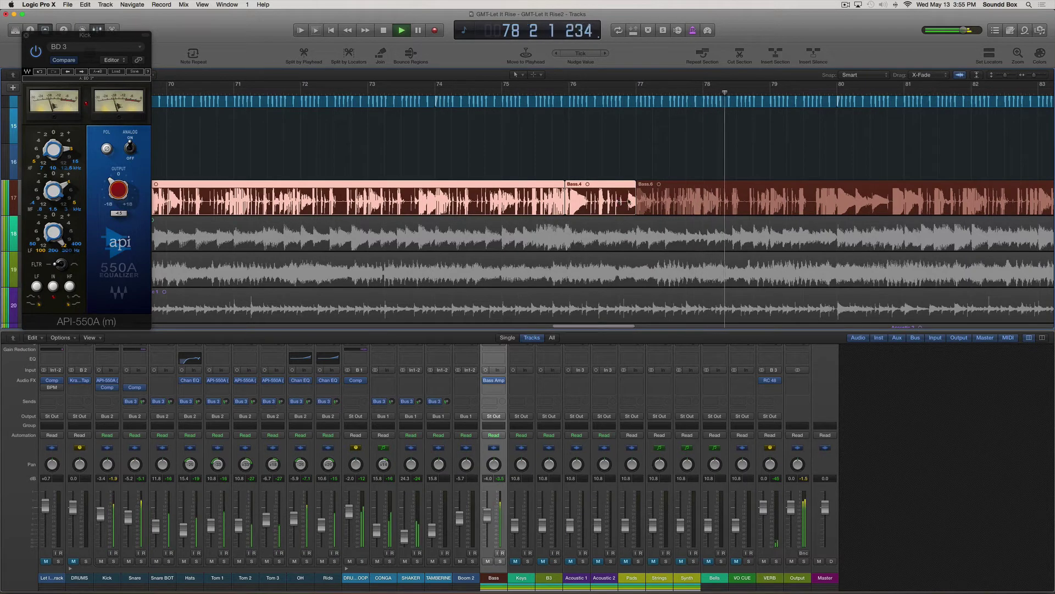
key("space")
Crossfade the Bass region joins near bars 76 and 77 with the Fade tool and replay from about bar 75.
right_click(618, 198)
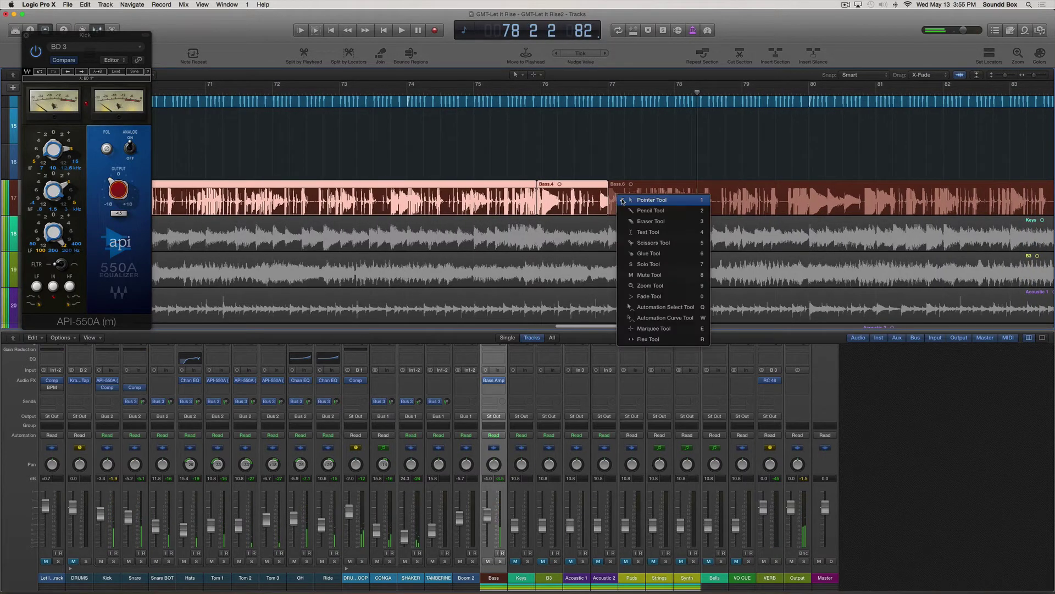
left_click(621, 202)
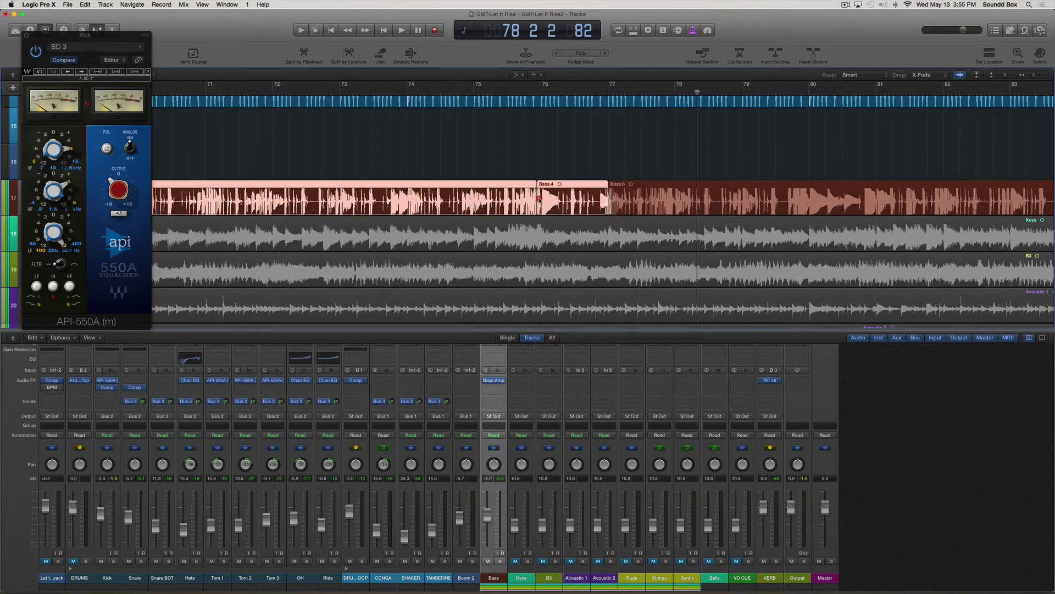
left_click(467, 91)
key("space")
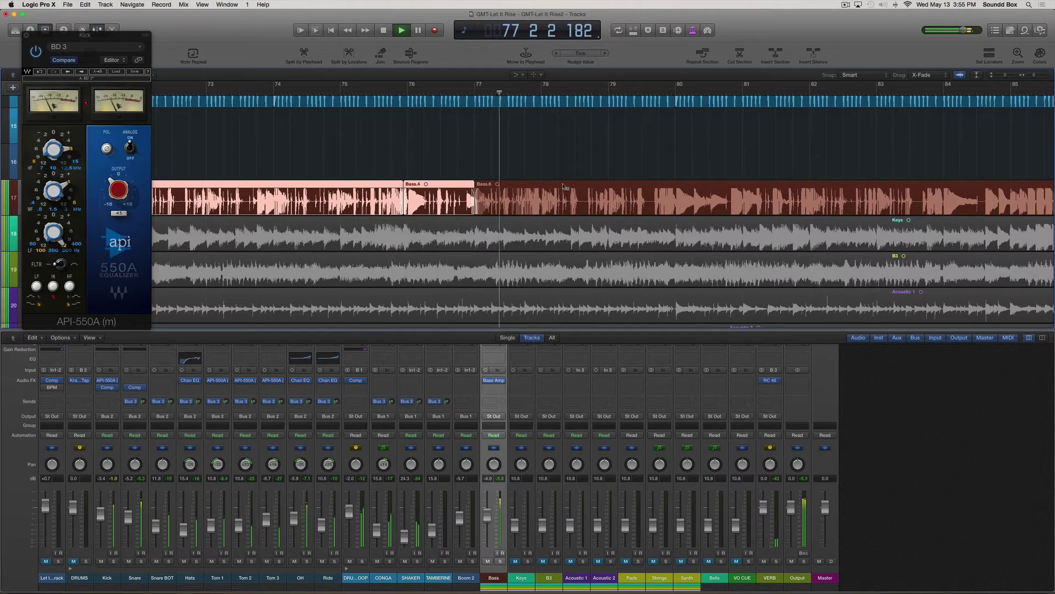
scroll(490, 171, "down", 10)
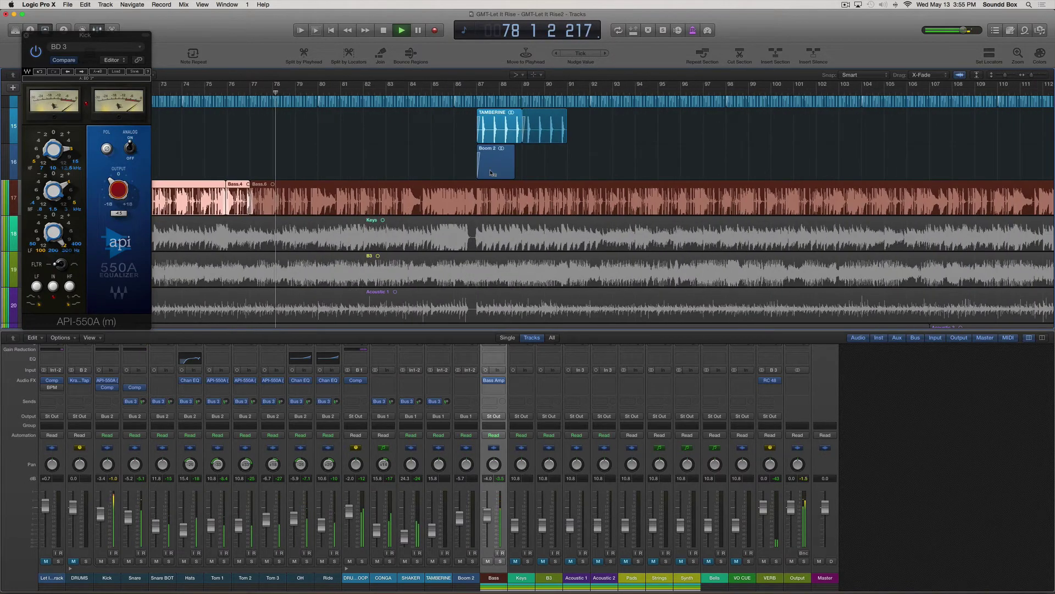
scroll(490, 172, "left", 15)
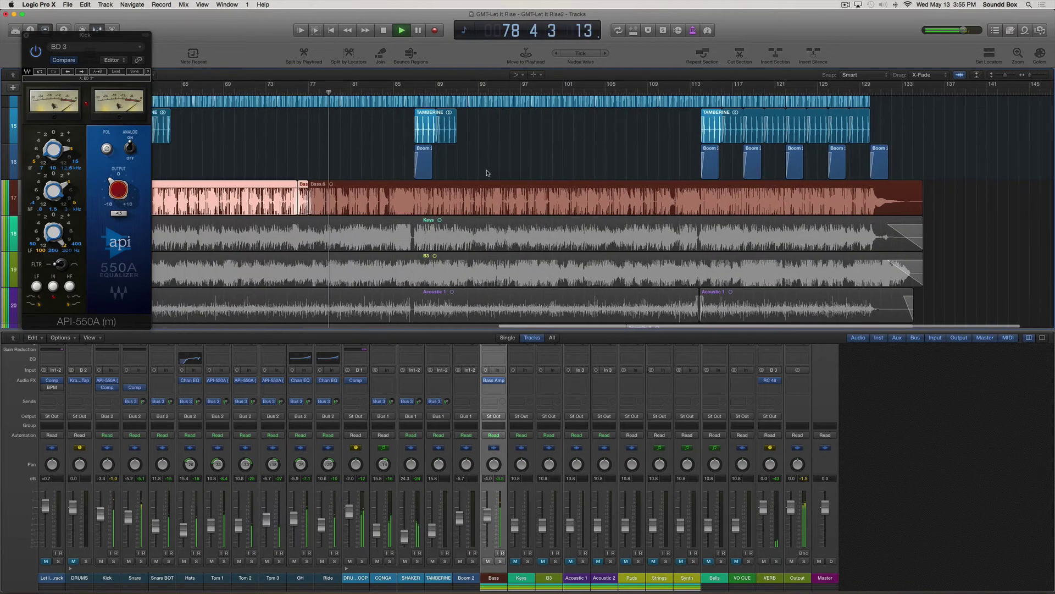
scroll(479, 173, "left", 3)
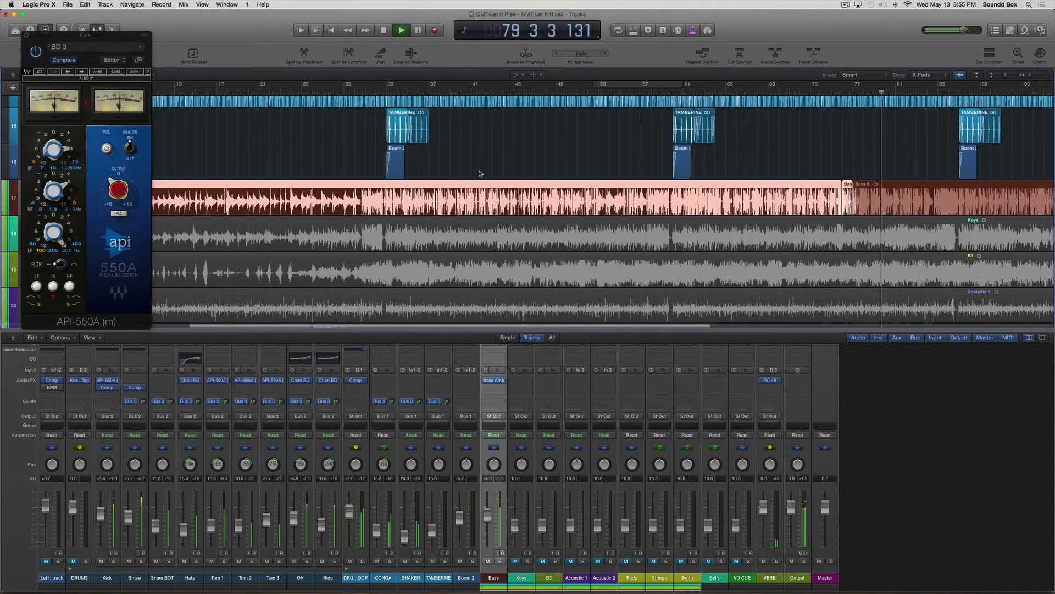
scroll(479, 172, "down", 5)
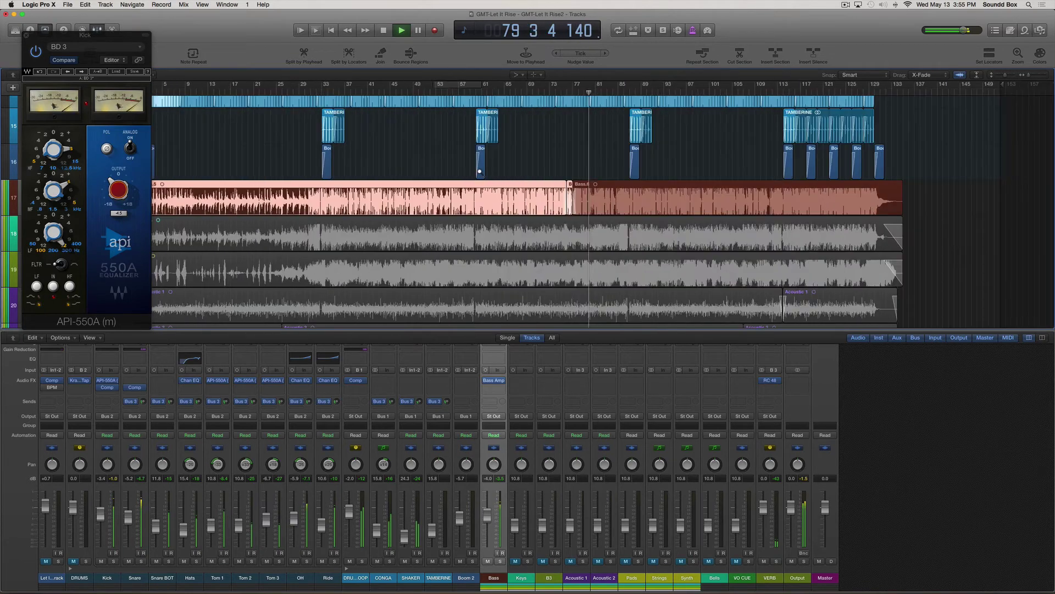
left_click(556, 147)
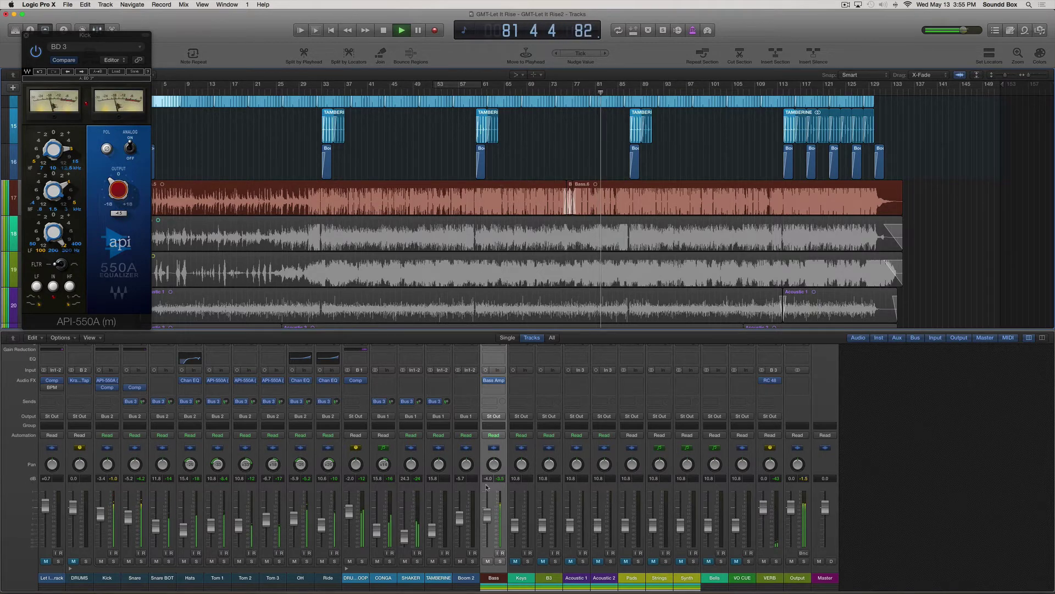
Insert a Compressor with the FET Bass preset after the Bass track's amp and lower the track's fader to -9.0 dB.
left_click(495, 380)
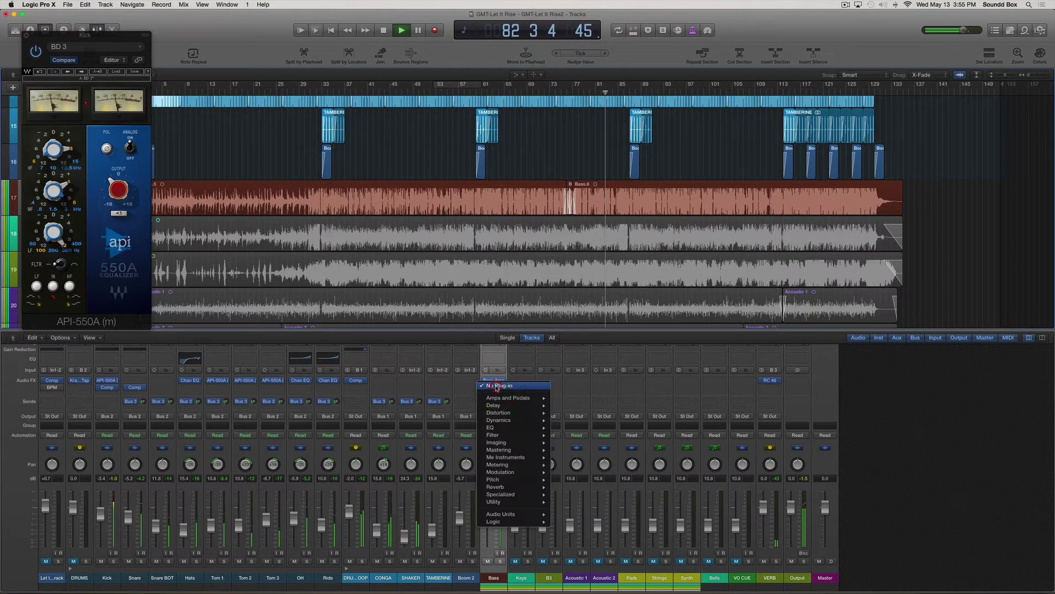
mouse_move(502, 421)
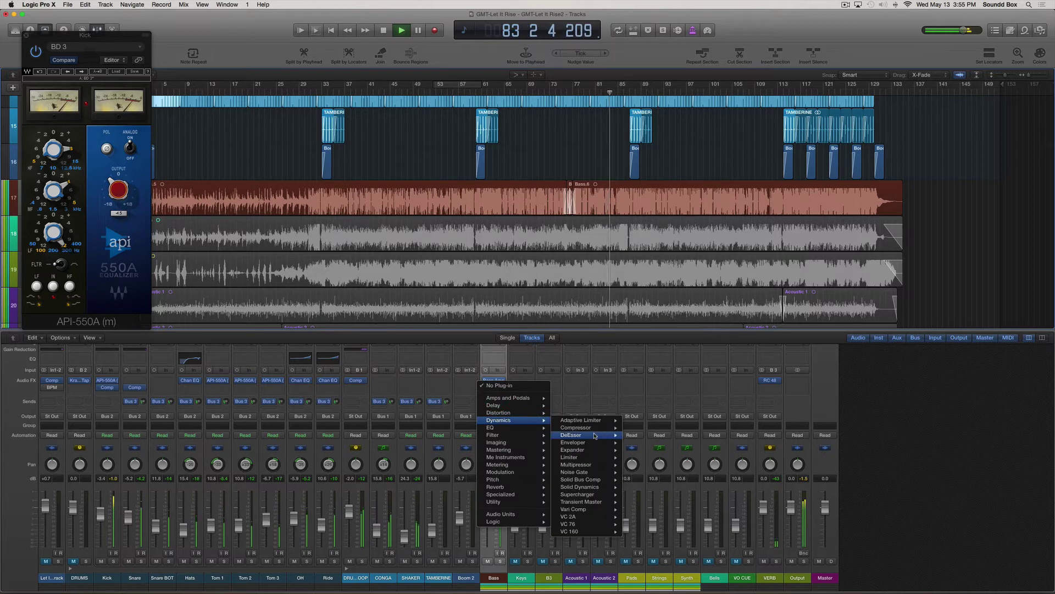
left_click(638, 427)
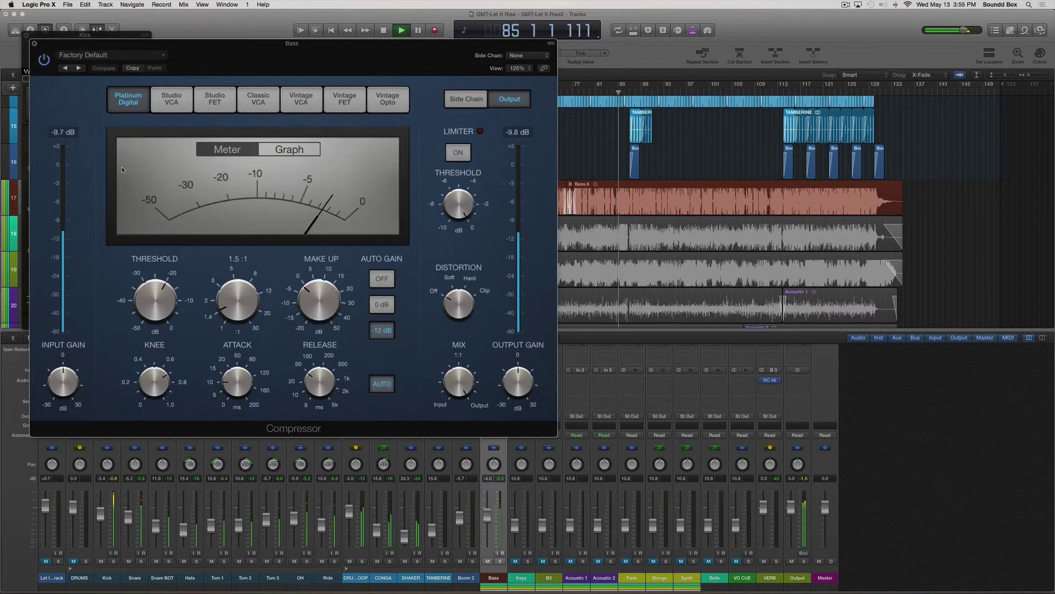
left_click(110, 55)
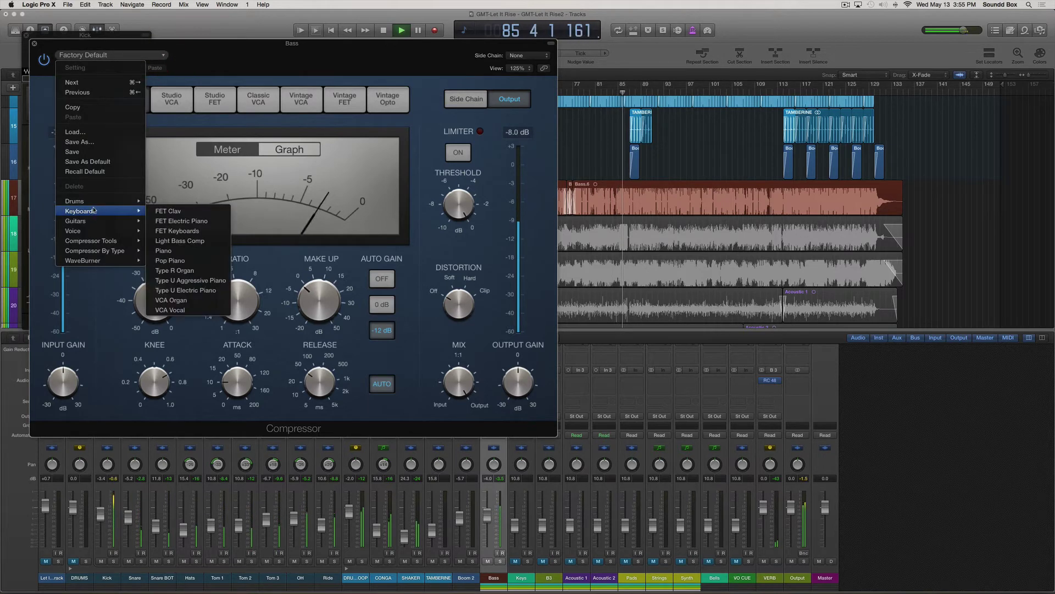
mouse_move(88, 220)
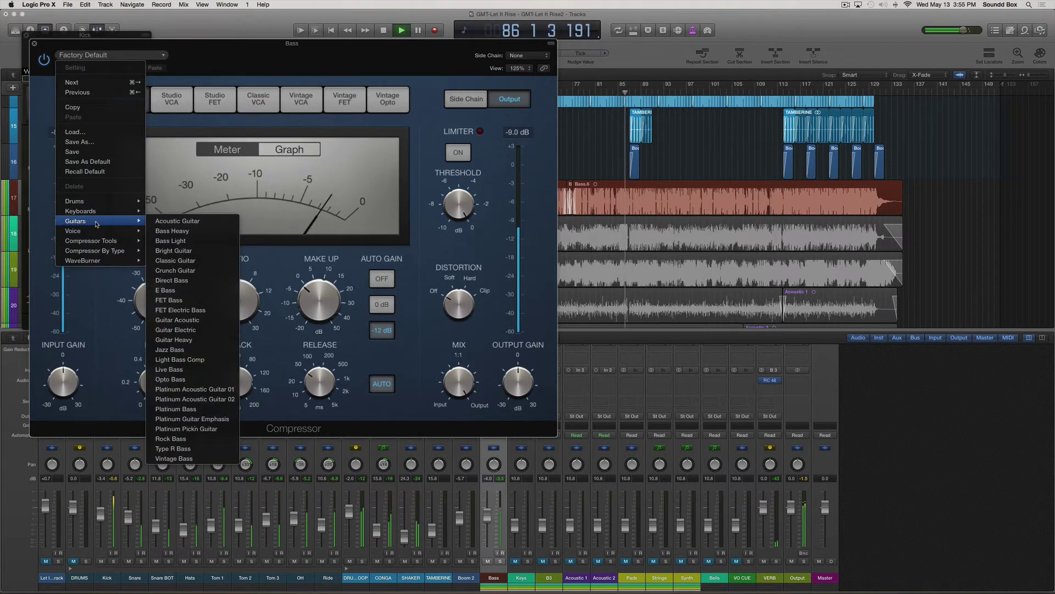
left_click(203, 304)
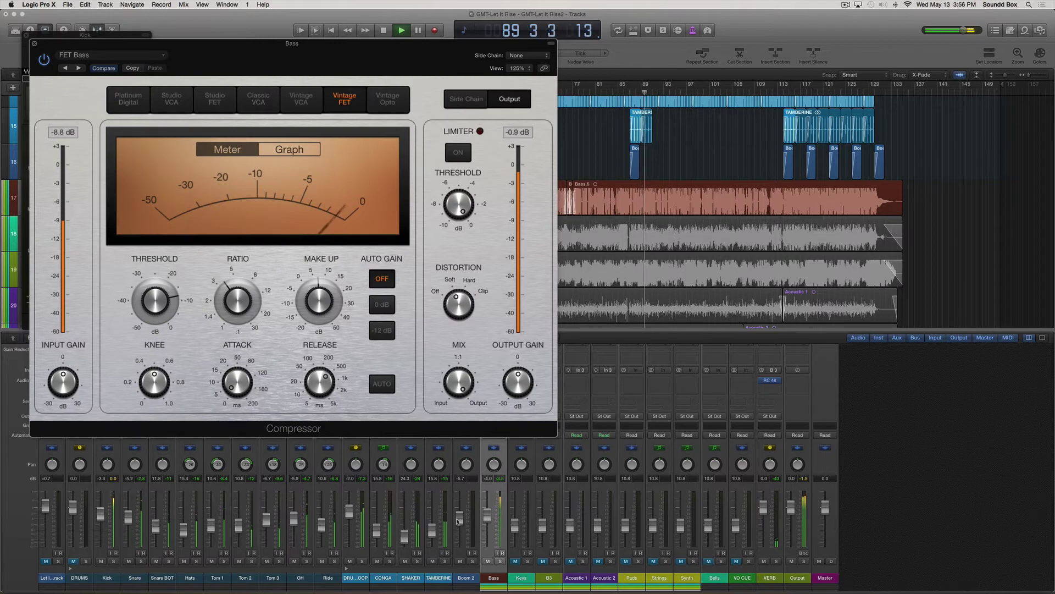
left_click_drag(489, 515, 487, 527)
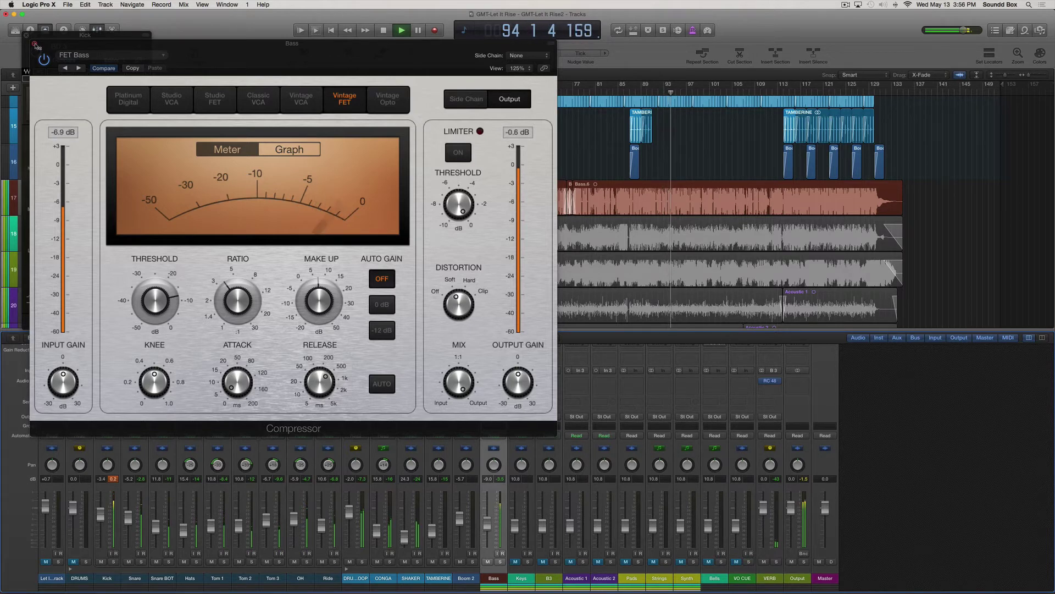
left_click(34, 44)
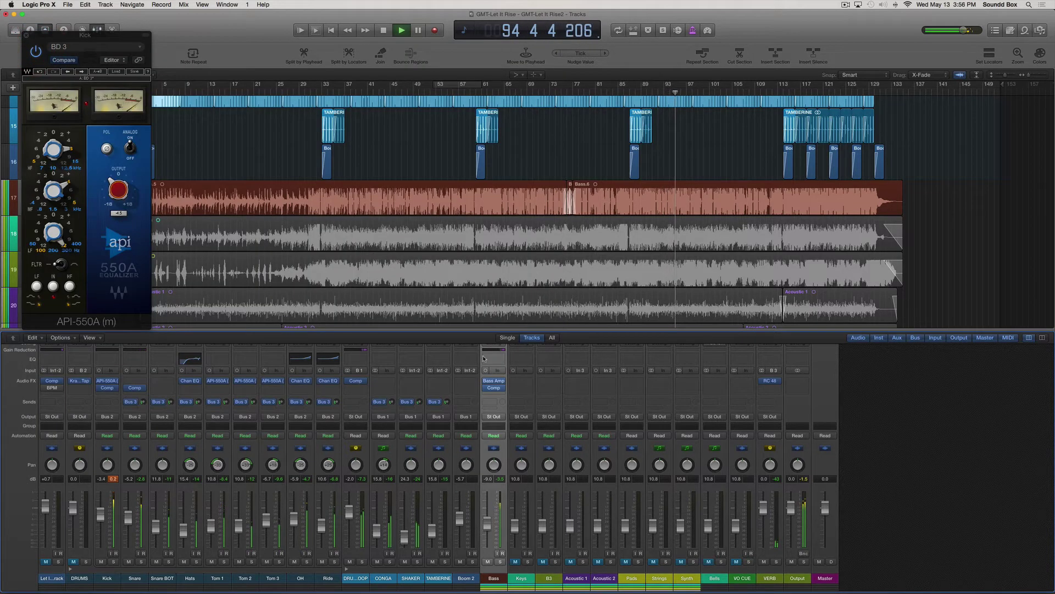
Set the Bass compressor's ratio to 2.0:1 and its threshold to -15.0 dB.
left_click(494, 387)
left_click_drag(154, 297, 155, 300)
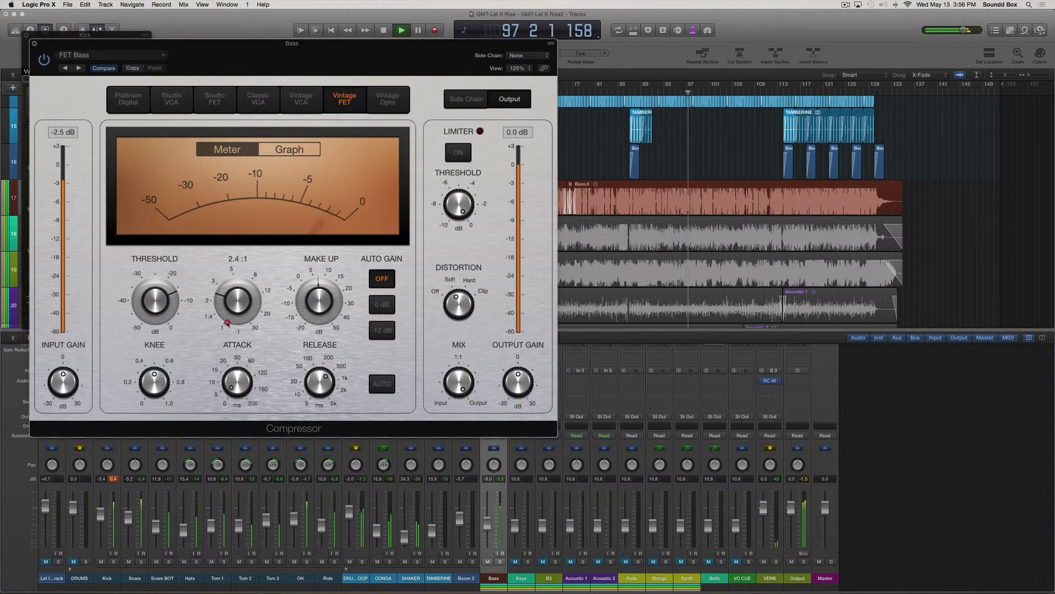
left_click_drag(229, 306, 227, 325)
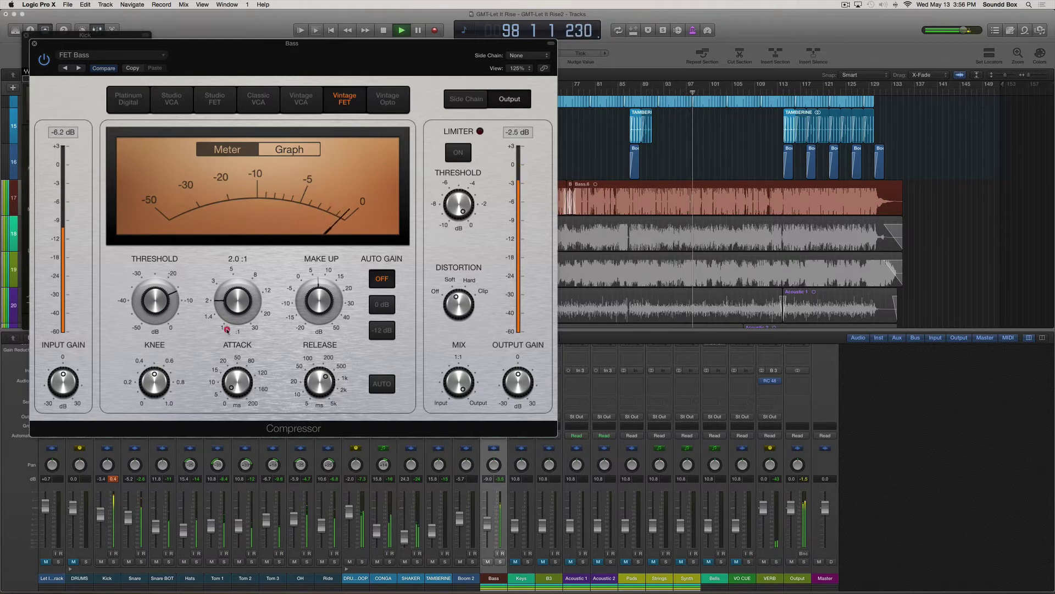
left_click_drag(163, 301, 163, 303)
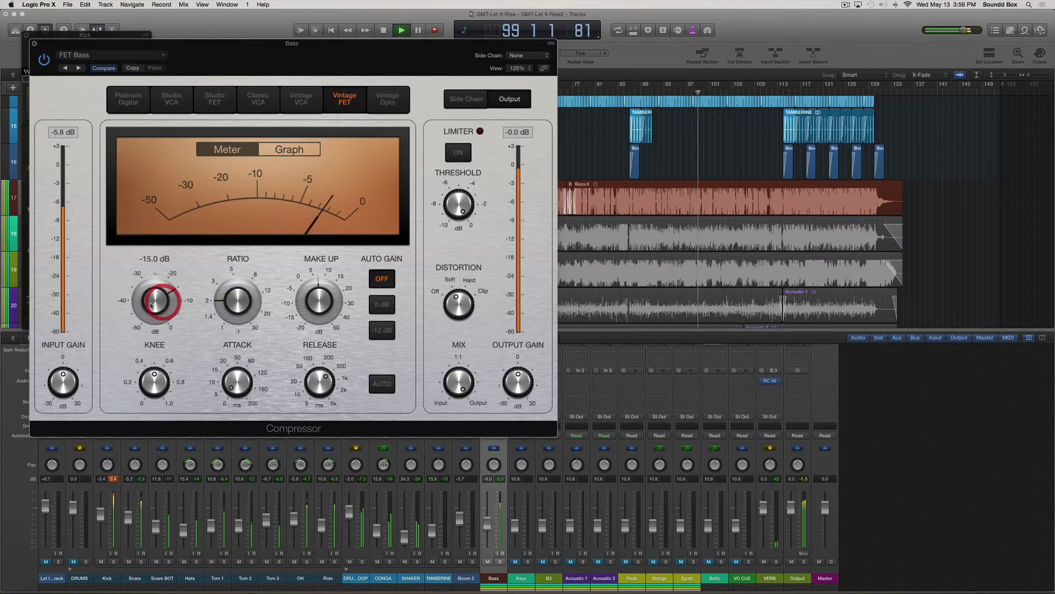
left_click(35, 43)
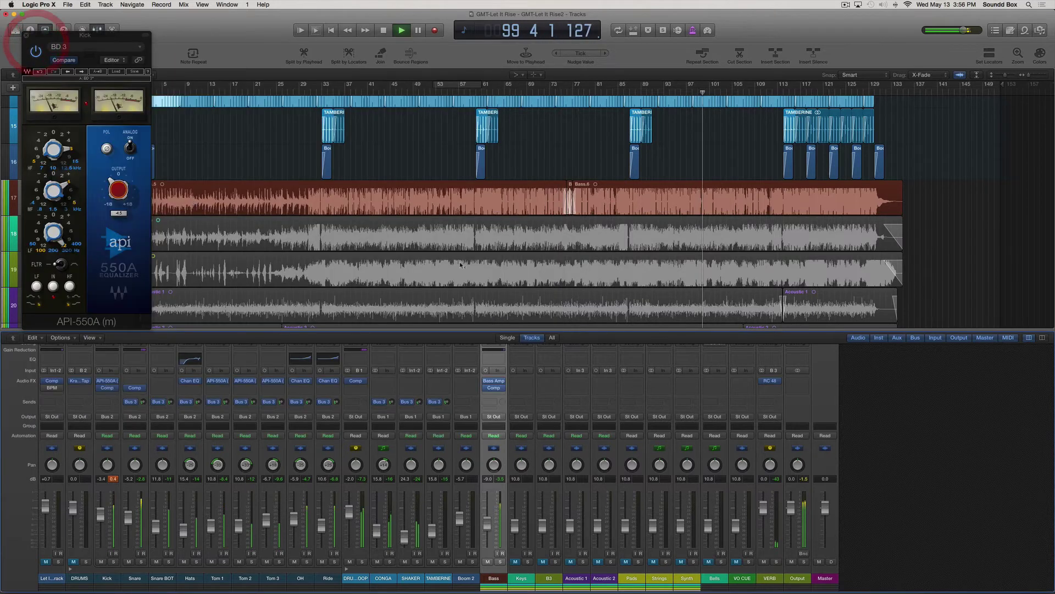
Add a Channel EQ to the Bass track, set its high shelf to -2.0 dB at 9300 Hz and enable the analyzer.
left_click(495, 361)
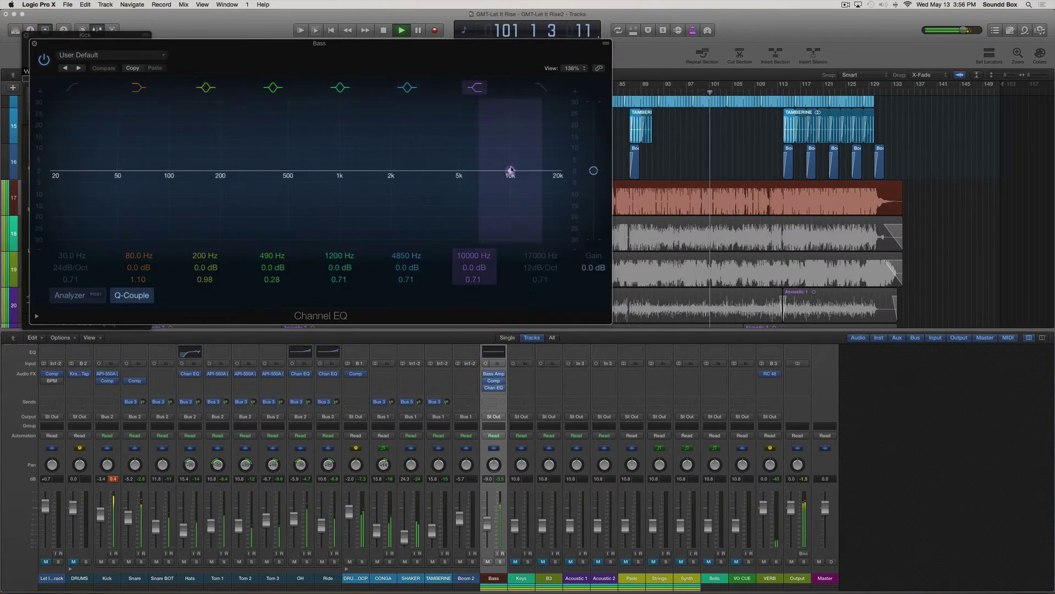
left_click_drag(509, 171, 505, 175)
left_click(70, 295)
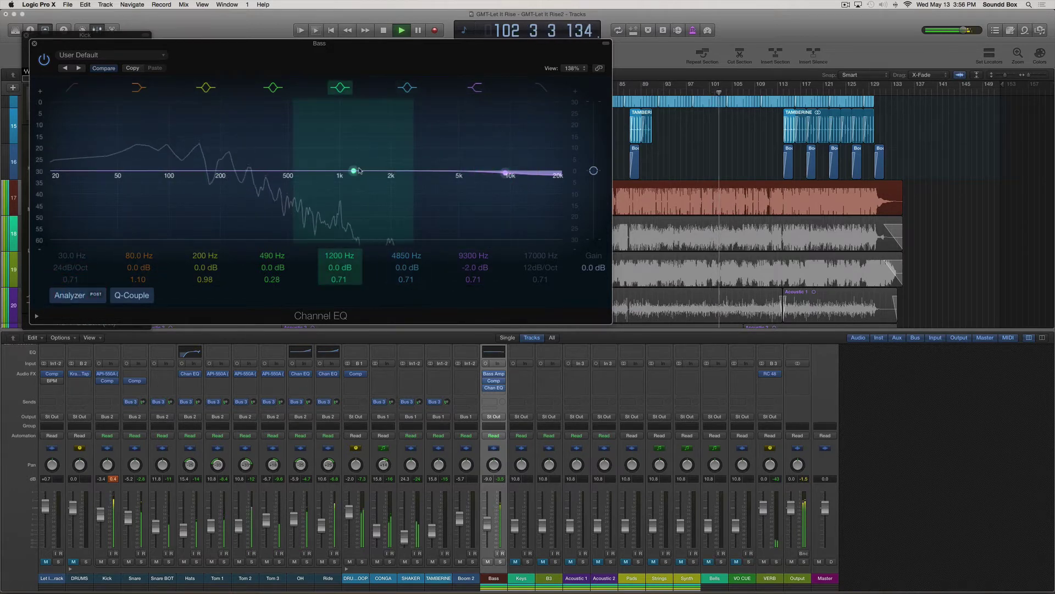
Sweep the Bass EQ's 1200 Hz band with a +24.0 dB boost, and set it to -13.5 dB at 290 Hz with a Q of 1.50.
left_click_drag(354, 171, 252, 114)
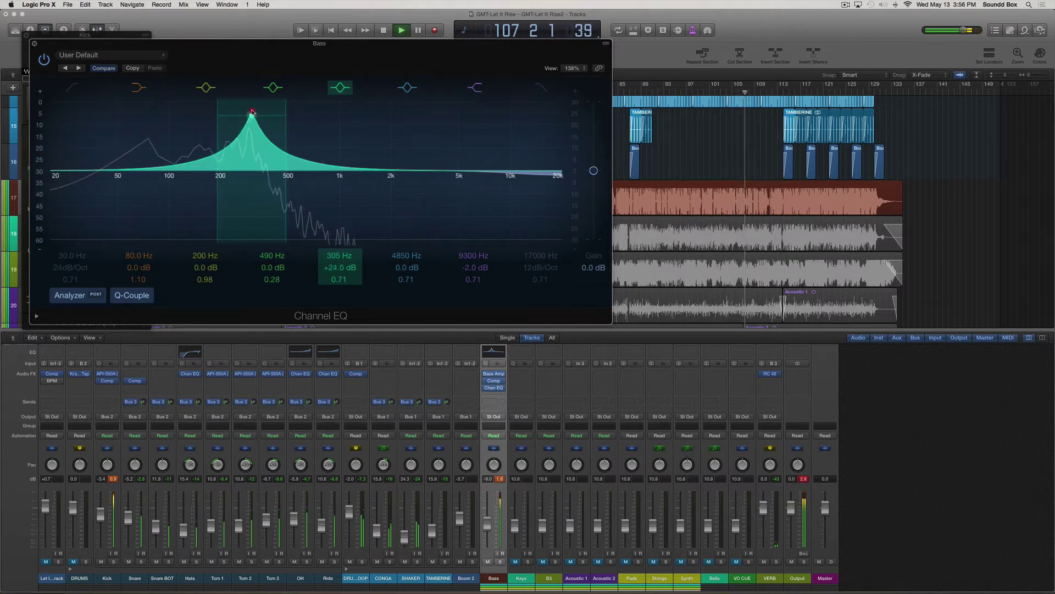
mouse_move(282, 116)
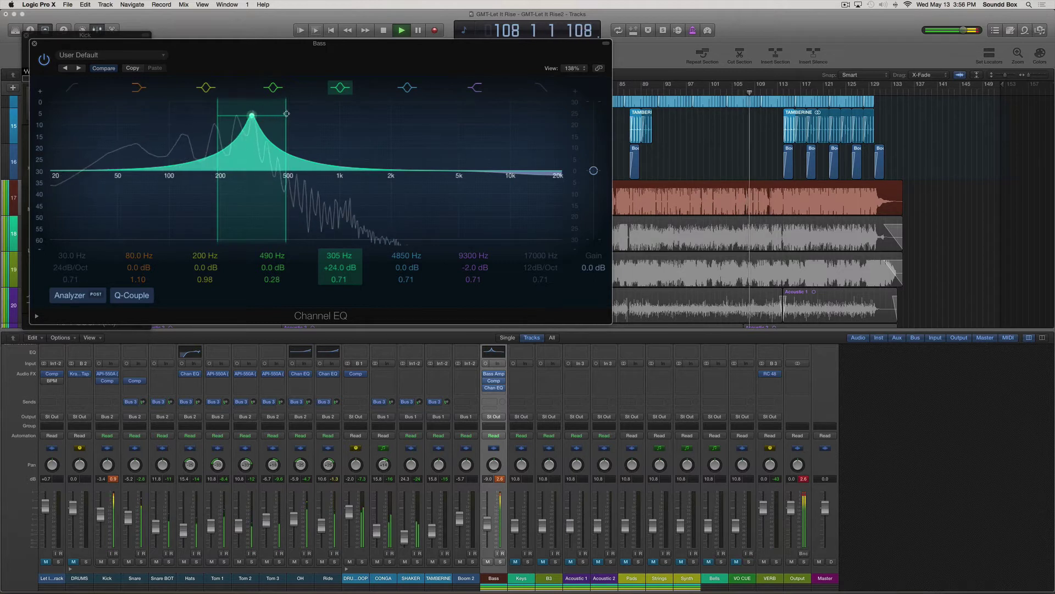
left_click_drag(252, 148, 252, 205)
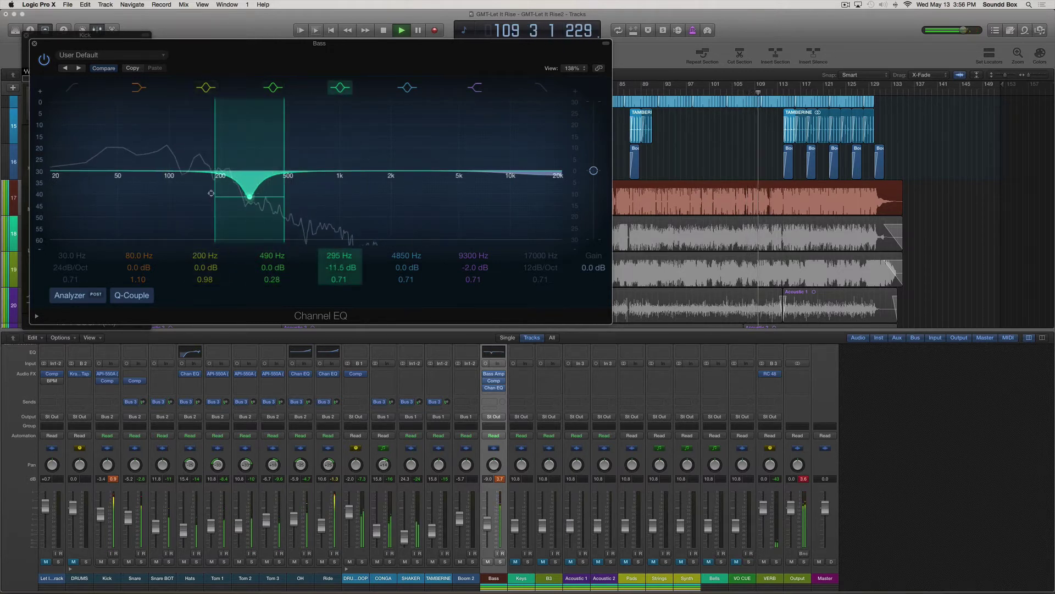
left_click_drag(211, 193, 252, 205)
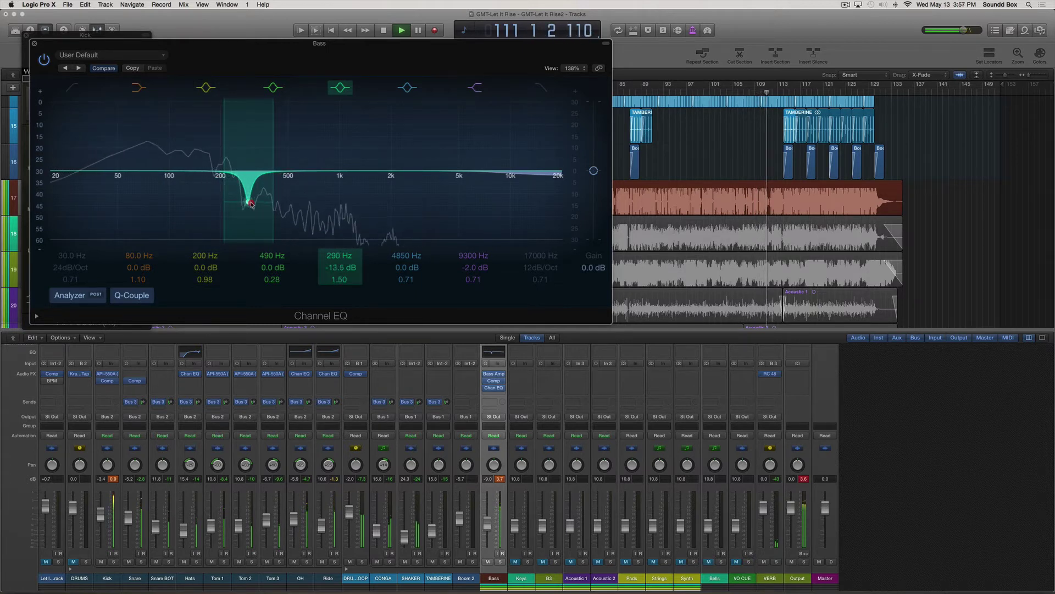
left_click(250, 202)
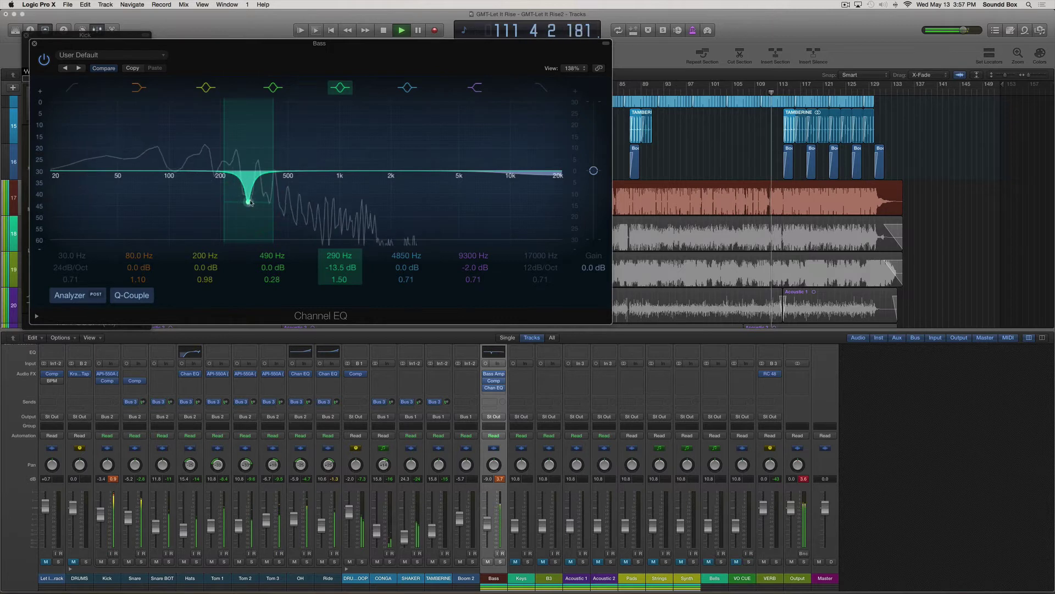
Compare the Bass EQ with its 490 Hz, 200 Hz and 290 Hz bands switched off and on, and close the EQ.
left_click(277, 88)
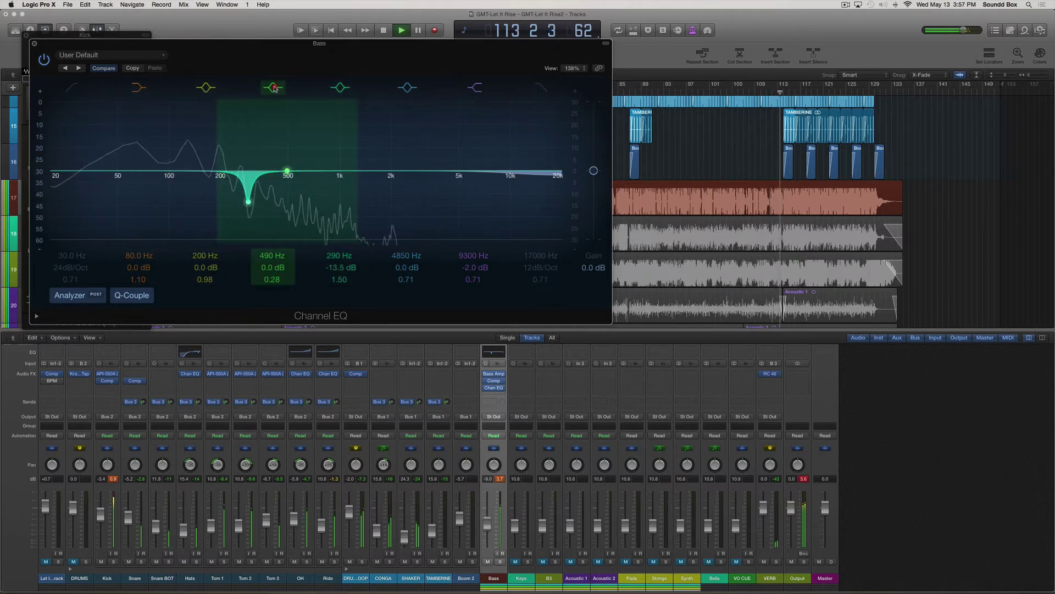
left_click(273, 88)
left_click(206, 87)
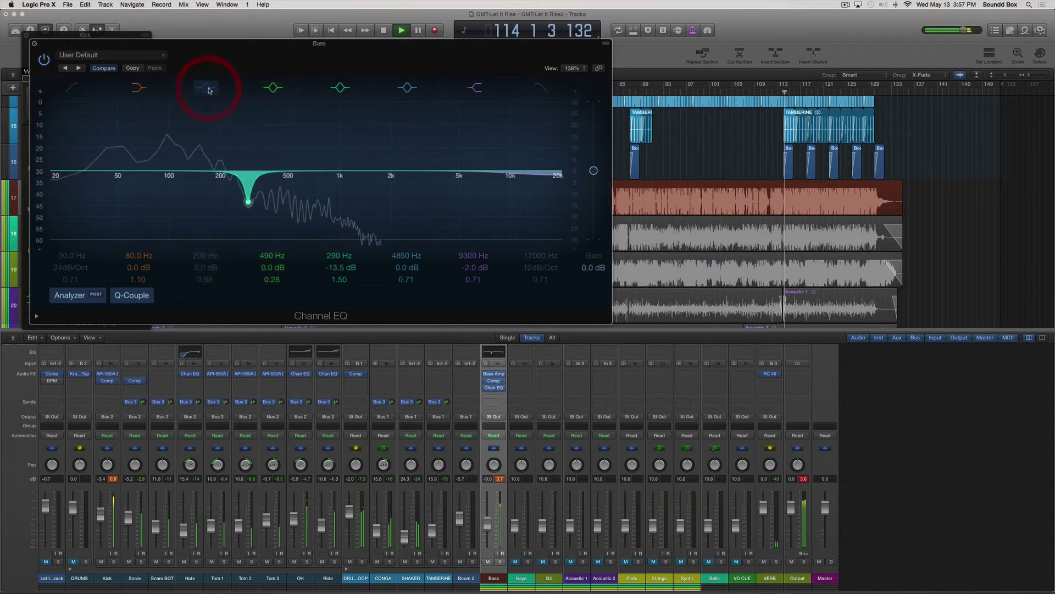
left_click(207, 88)
left_click(339, 88)
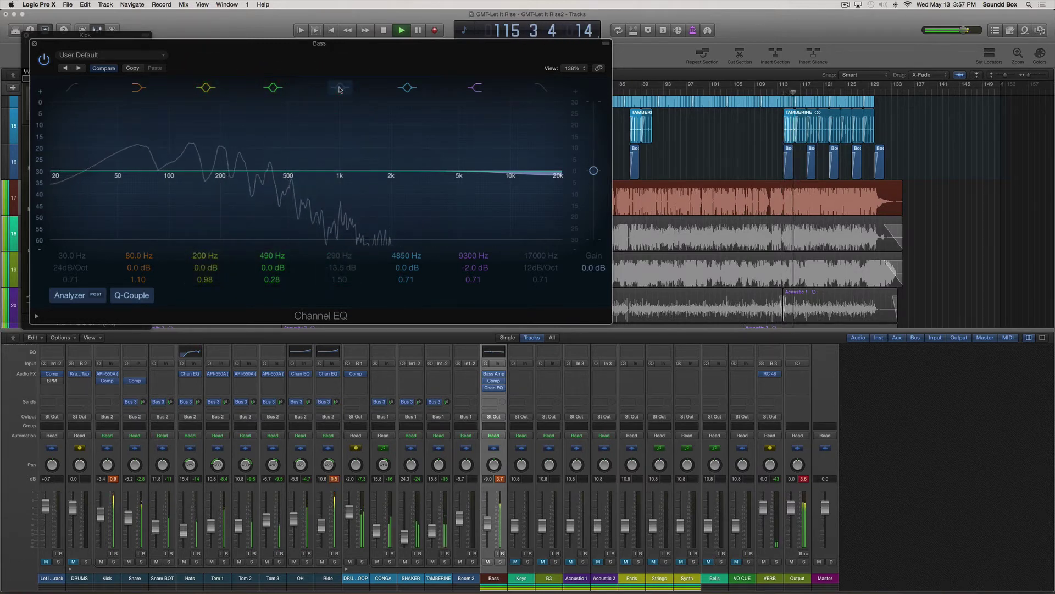
left_click(339, 88)
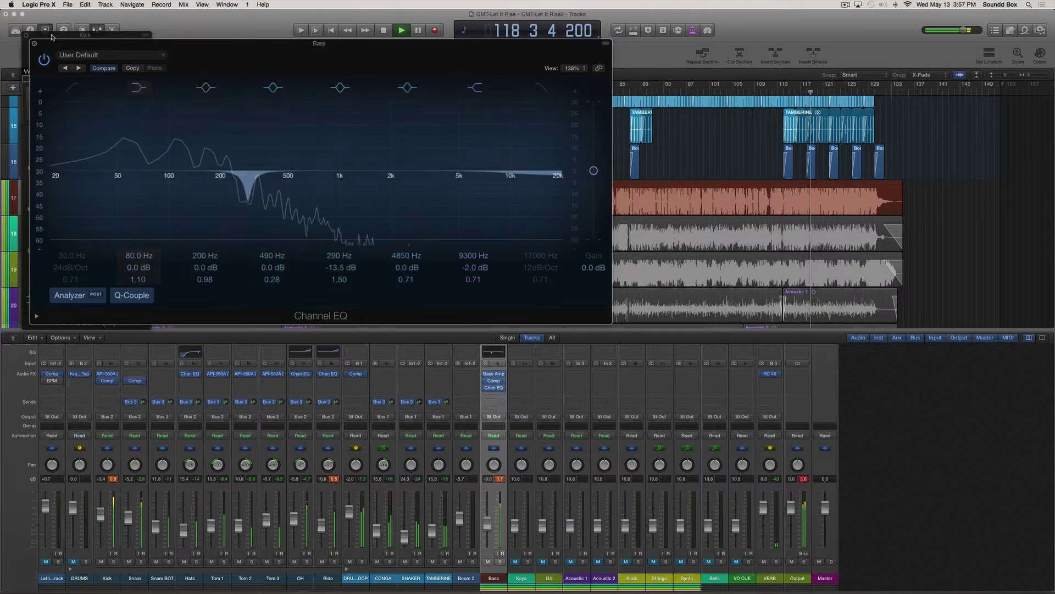
left_click(33, 44)
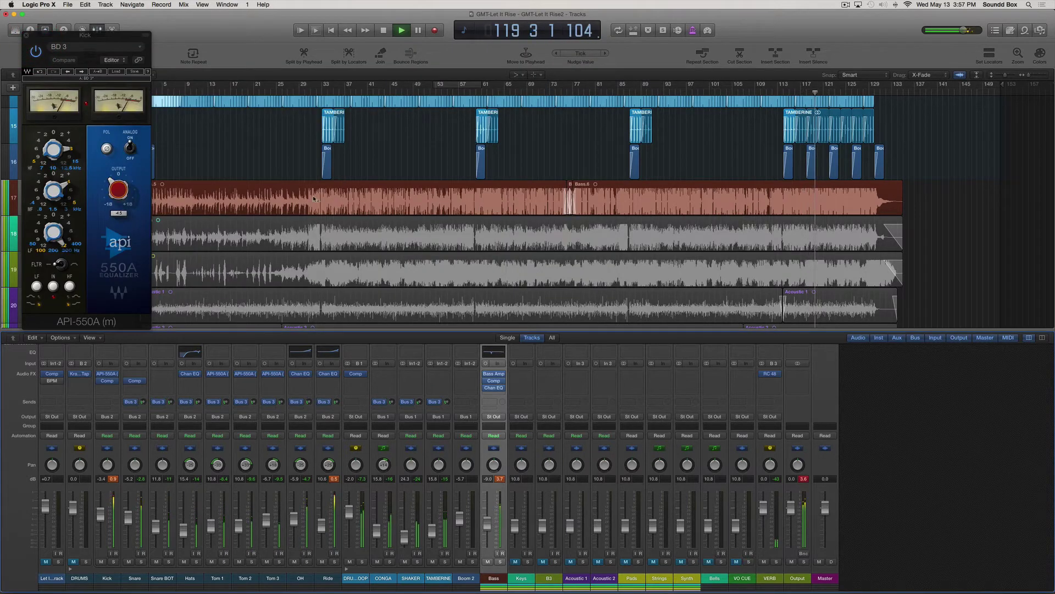
Unmute the DRUMS stack, check Snare BOT in solo, and set the Snare and Snare BOT faders to -8.8 dB.
left_click(804, 478)
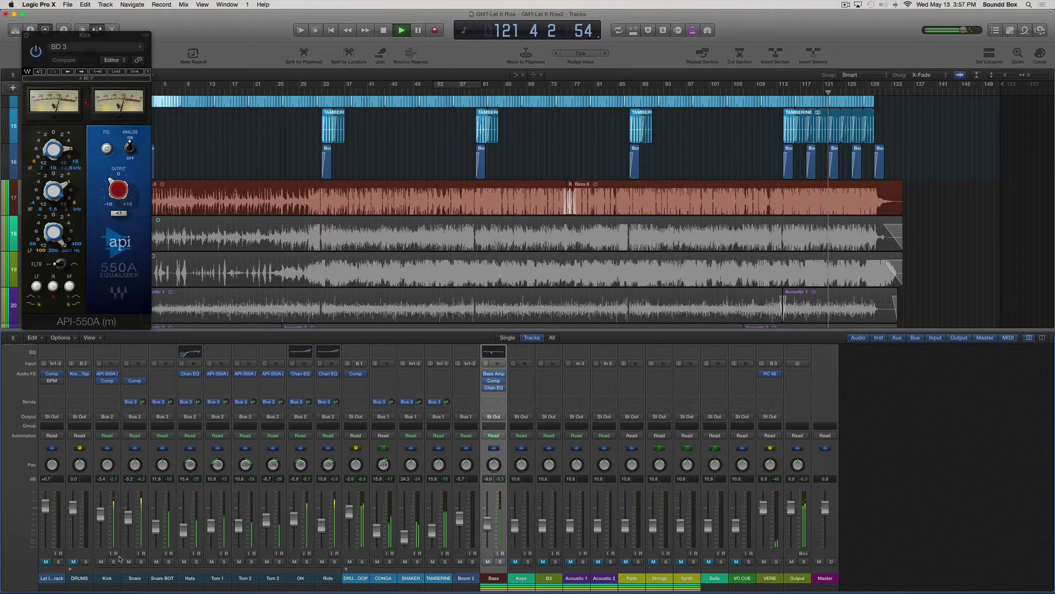
left_click(72, 561)
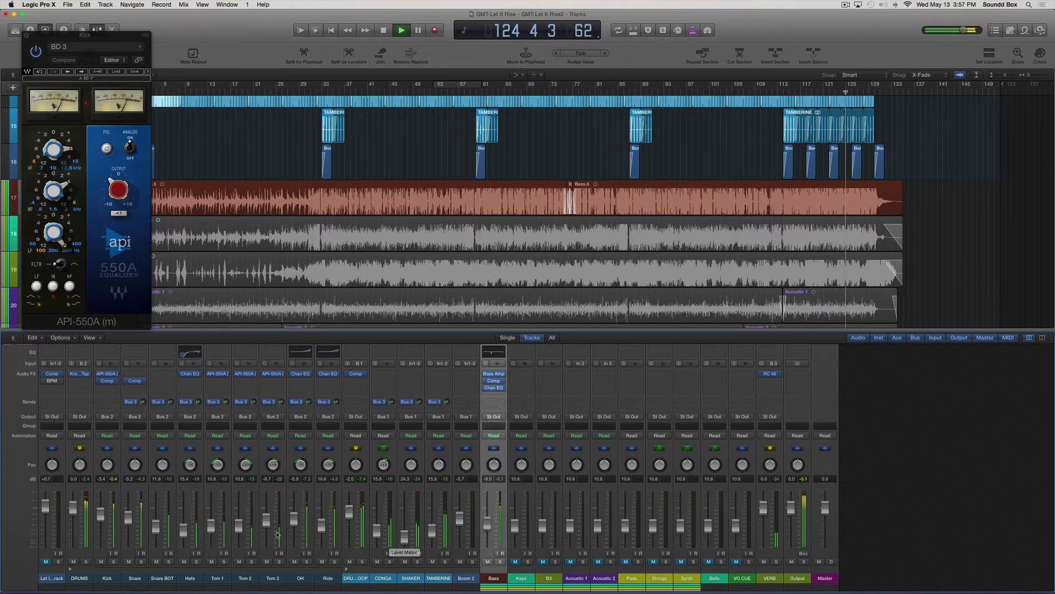
left_click(169, 561)
left_click(169, 561)
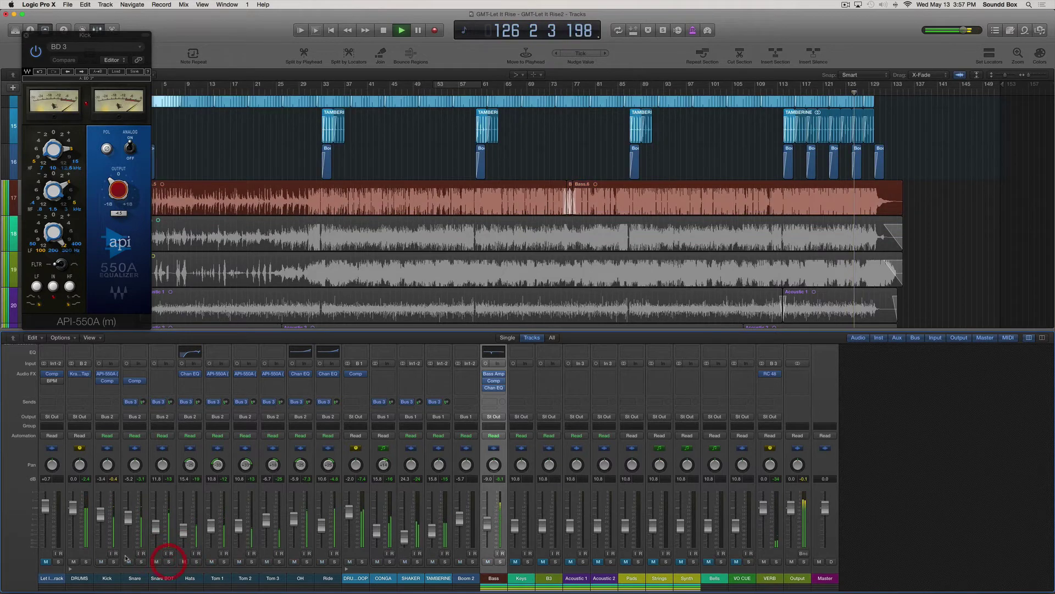
mouse_move(127, 525)
left_mouse_down()
mouse_move(155, 524)
mouse_move(129, 521)
left_mouse_up()
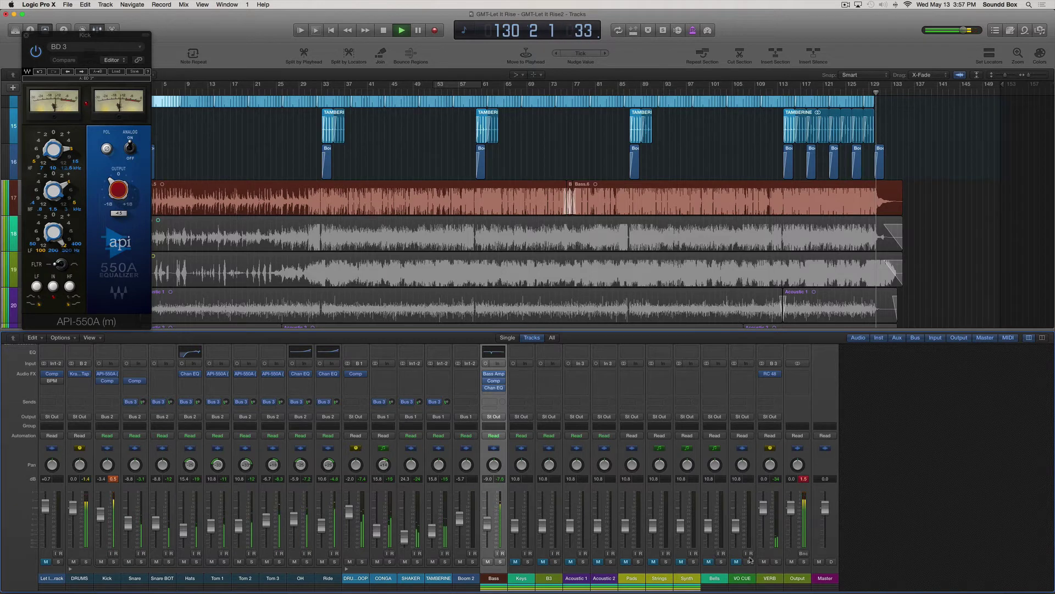
Play from around bar 61, unmute the Keys track and raise its fader to -7.0 dB.
left_click(479, 87)
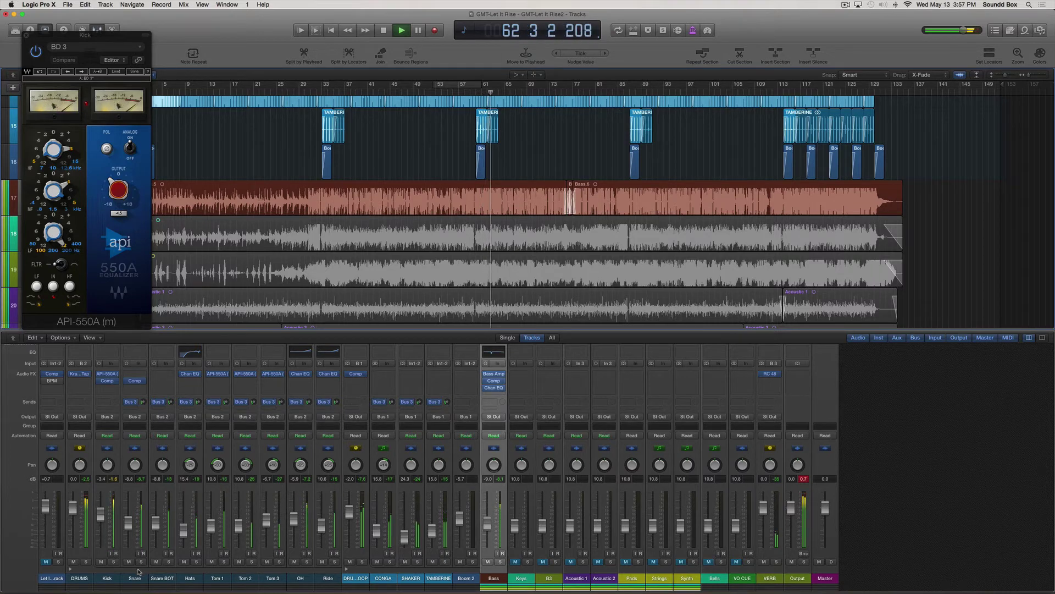
left_click(515, 561)
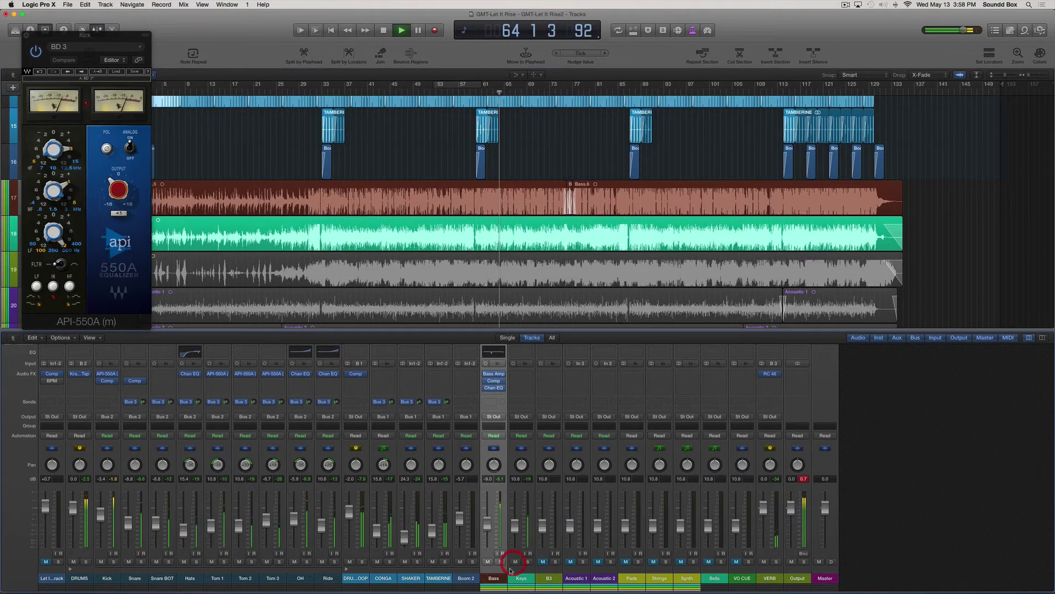
left_click(846, 4)
left_click(846, 4)
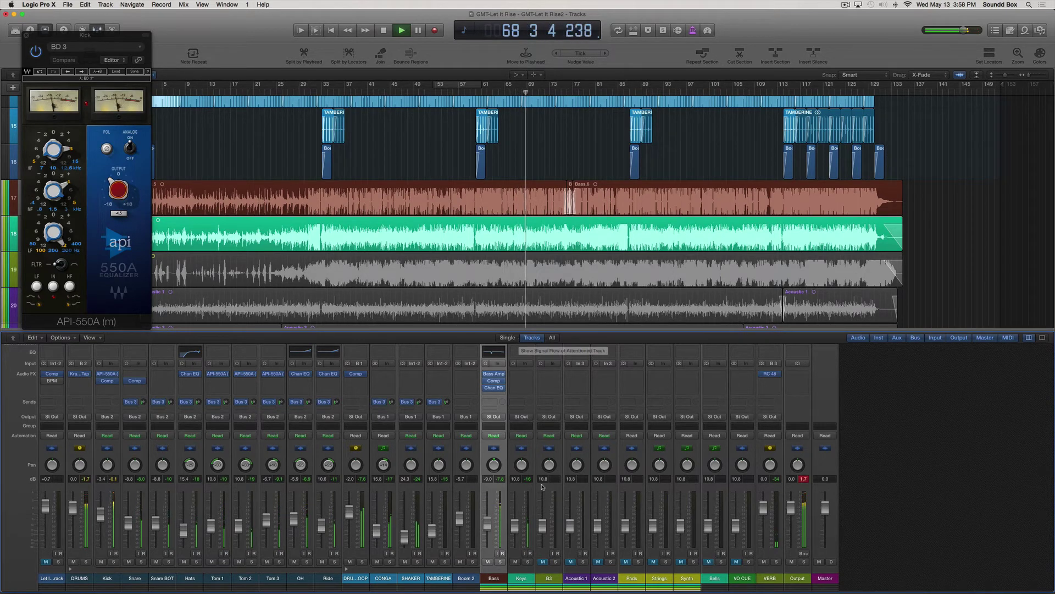
left_click_drag(516, 529, 516, 525)
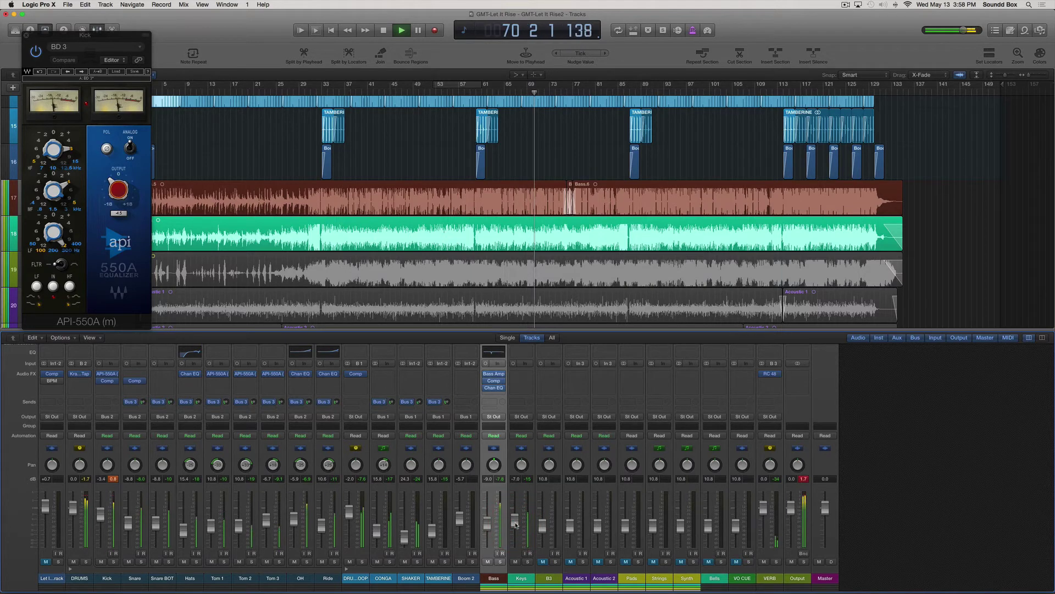
Try to load SoundToys LittleMicroShift on the Keys track, dismiss the authorization dialogs and stop playback.
left_click(522, 377)
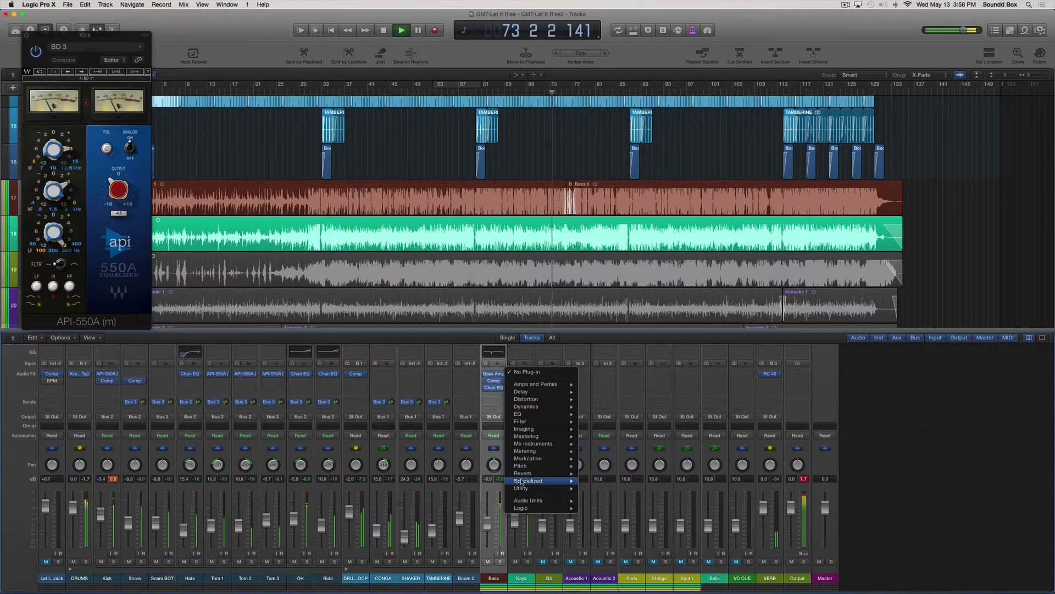
mouse_move(520, 504)
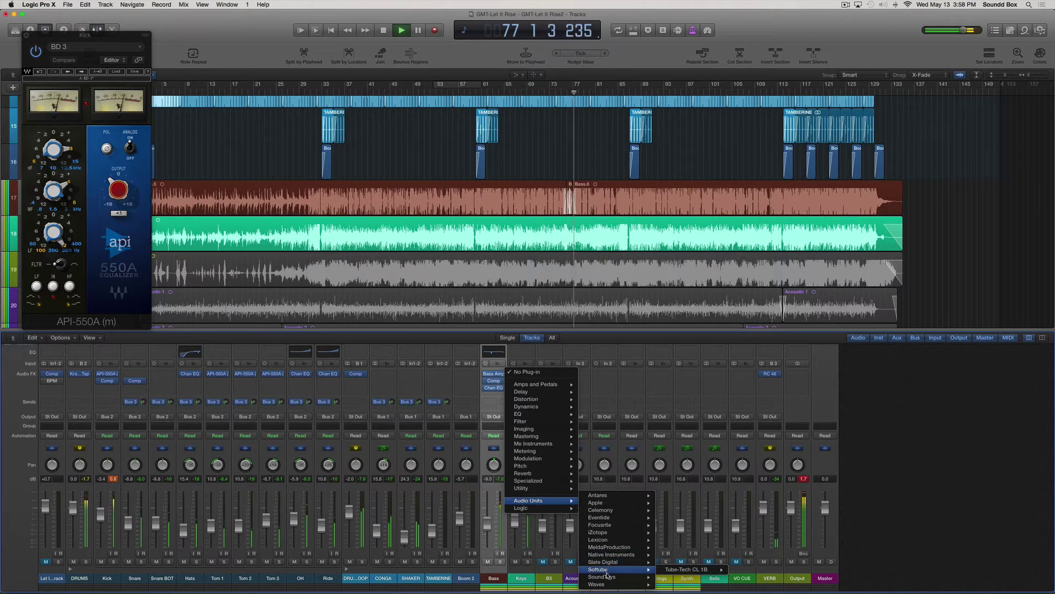
mouse_move(620, 577)
mouse_move(688, 576)
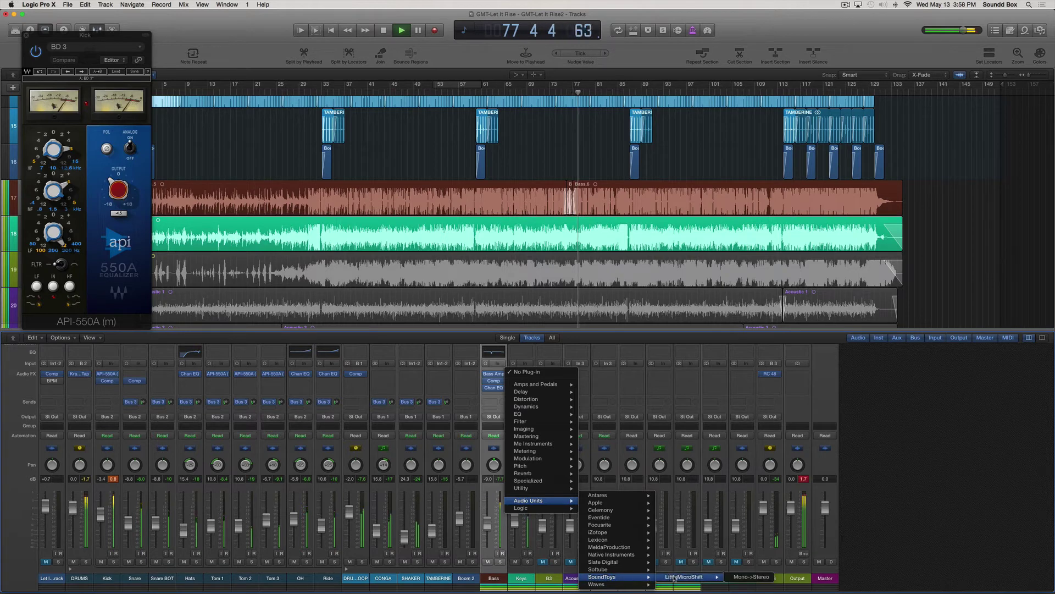
left_click(739, 576)
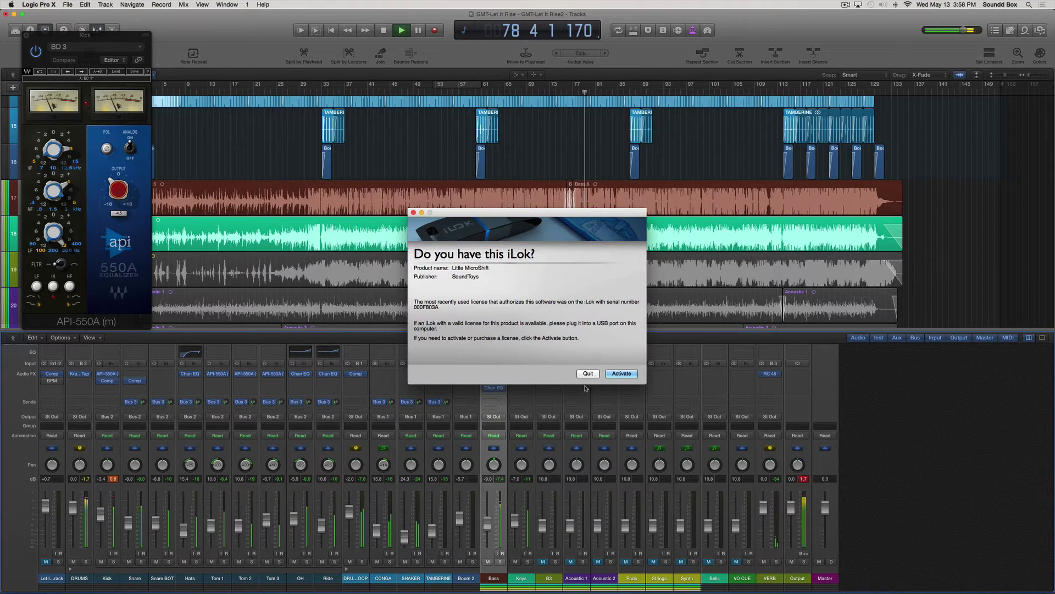
left_click(588, 373)
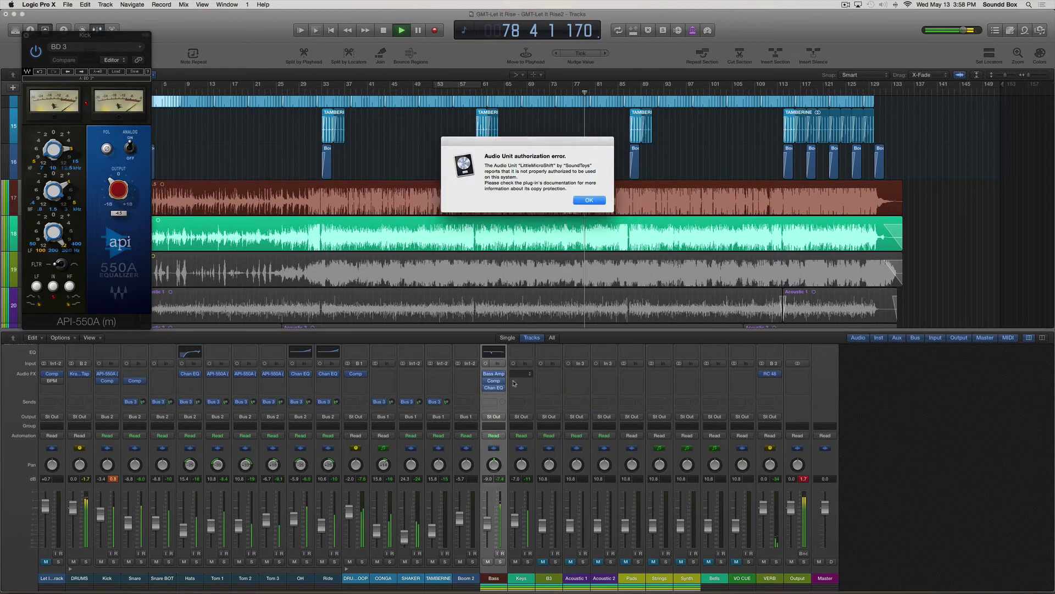
left_click(589, 201)
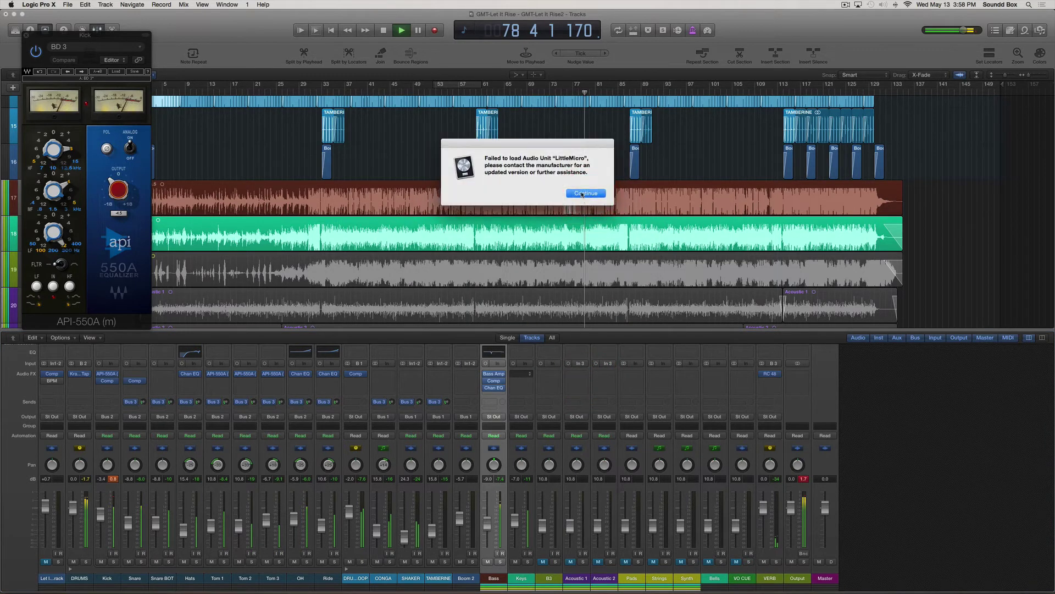
left_click(584, 195)
key("space")
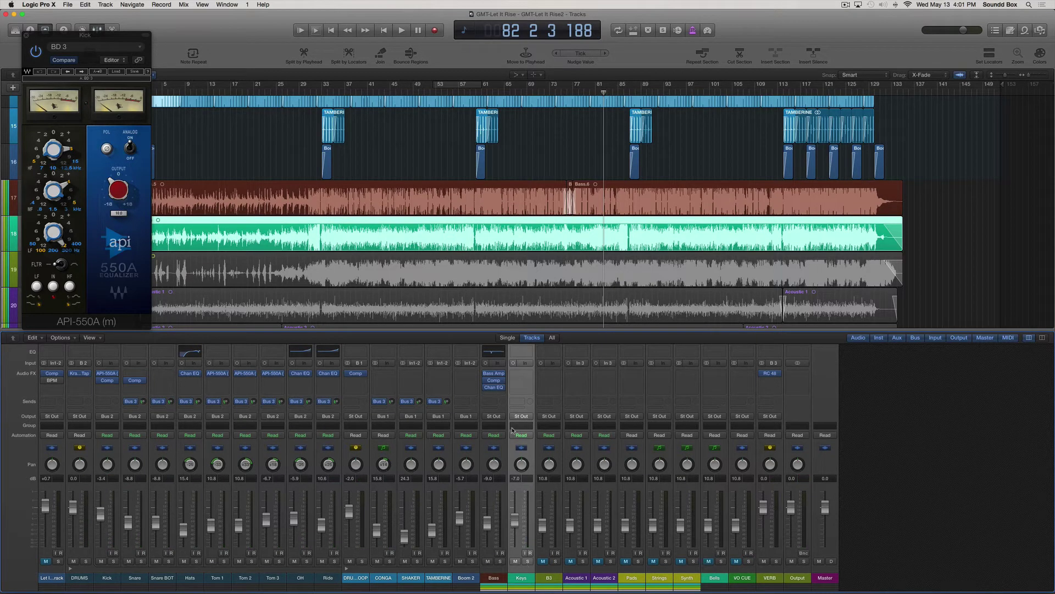
Insert the SoundToys LittleMicroShift plug-in on the Keys track and move its window over the middle of the tracks area.
left_click(521, 373)
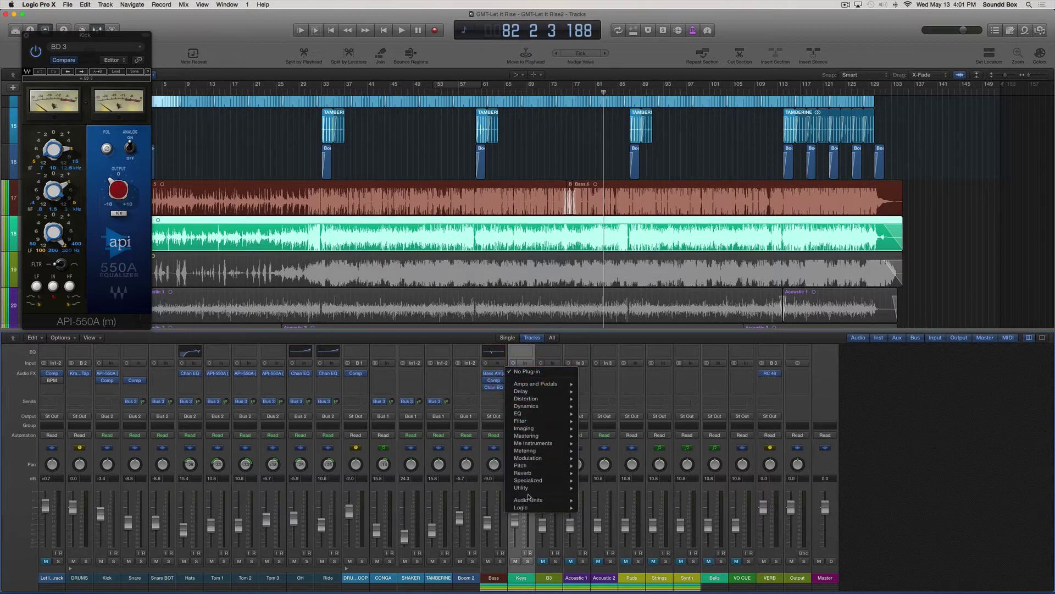
mouse_move(537, 501)
mouse_move(606, 498)
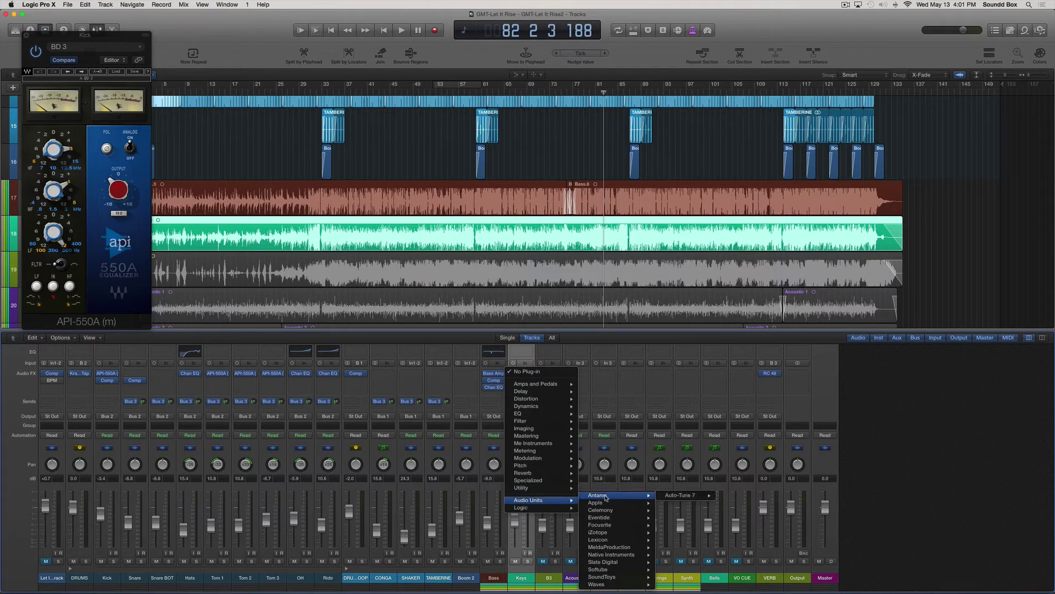
mouse_move(613, 576)
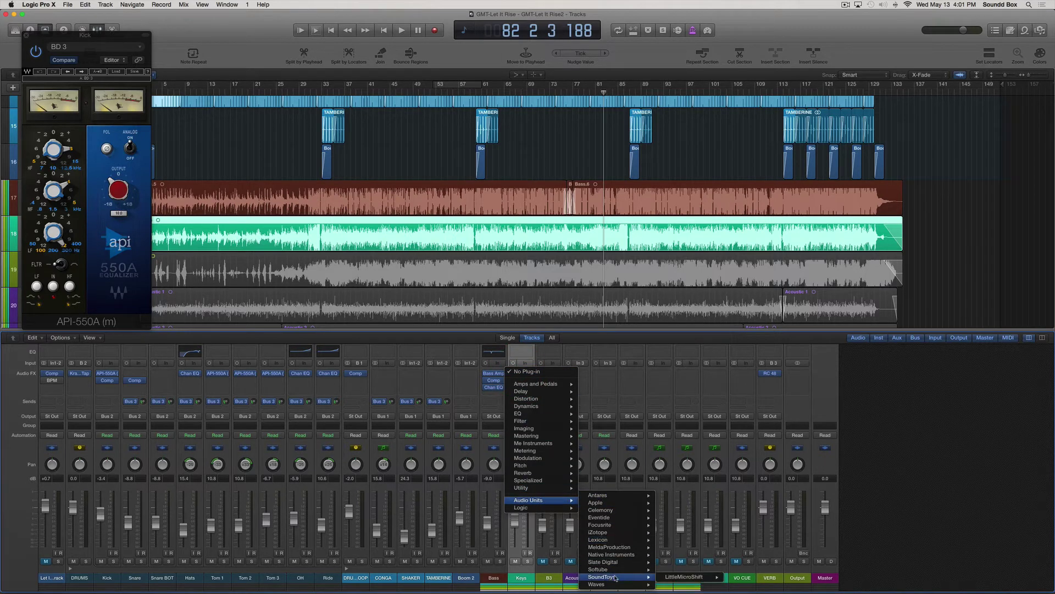
left_click(687, 576)
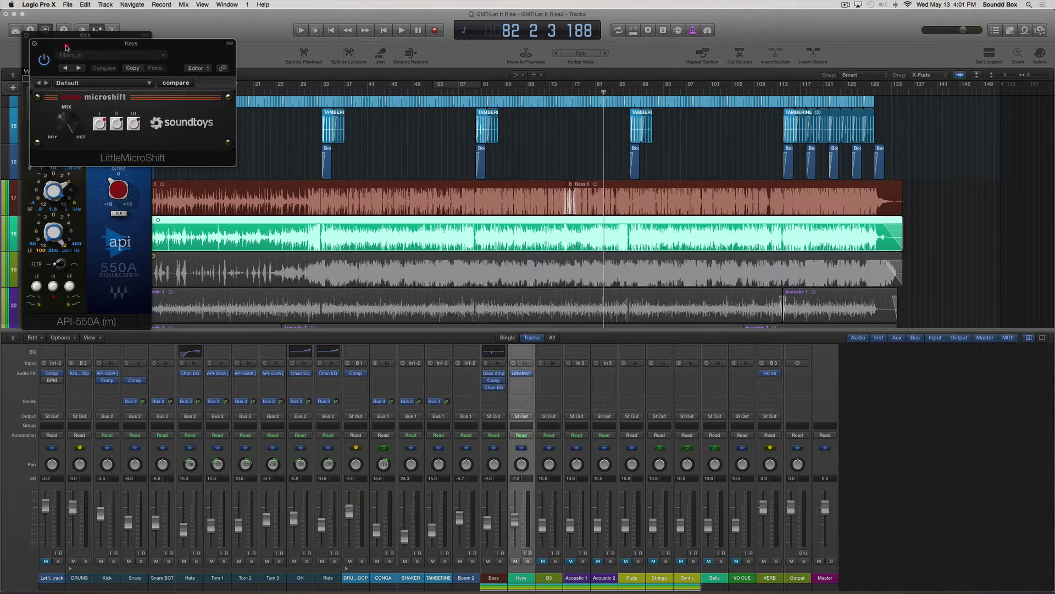
left_click_drag(66, 48, 521, 167)
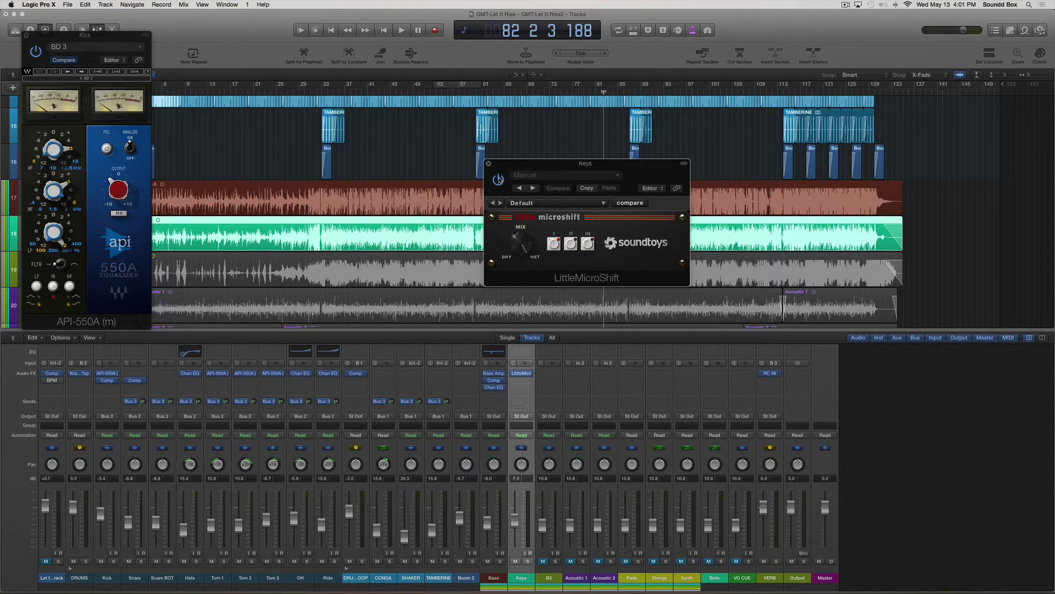
Play the song with the Keys LittleMicroShift bypassed and switch it back on to compare the sound.
left_click(499, 179)
key("space")
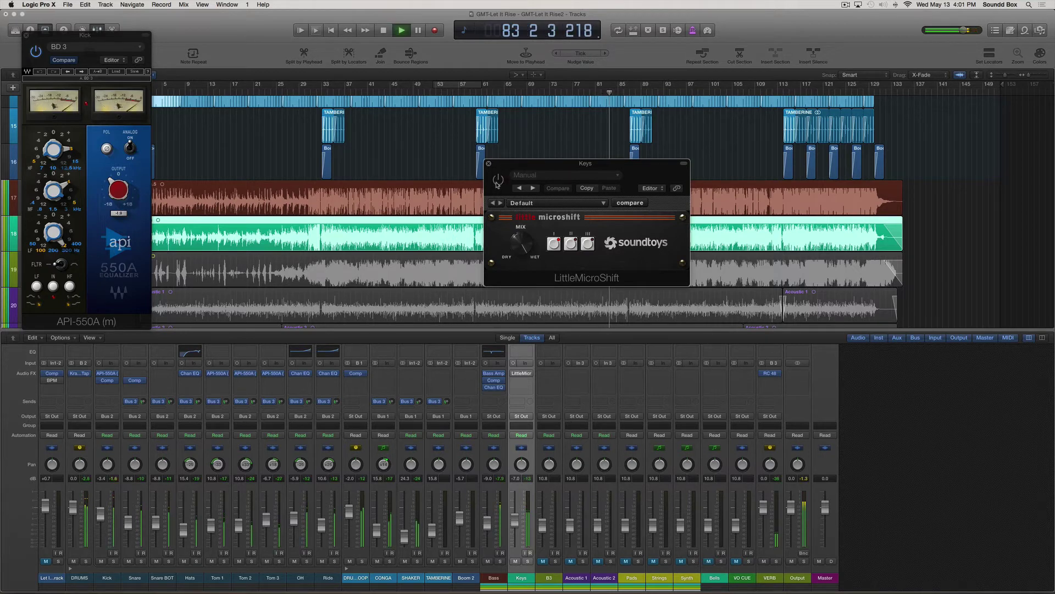
left_click(500, 182)
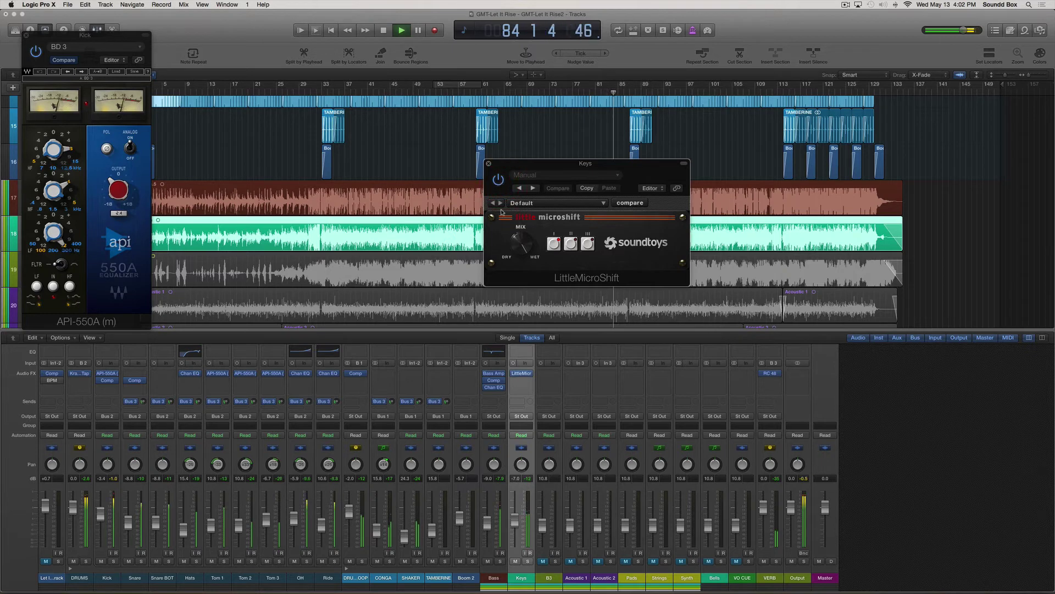
Turn the Keys LittleMicroShift mix down toward dry and lower the Keys fader to -10 dB.
left_click_drag(516, 237, 524, 309)
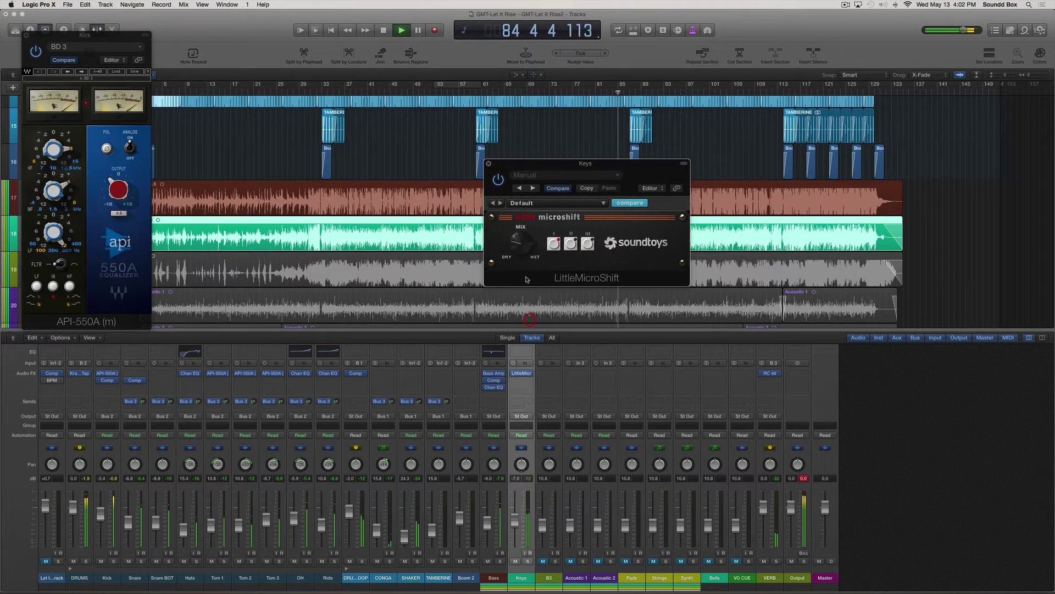
left_click(520, 246)
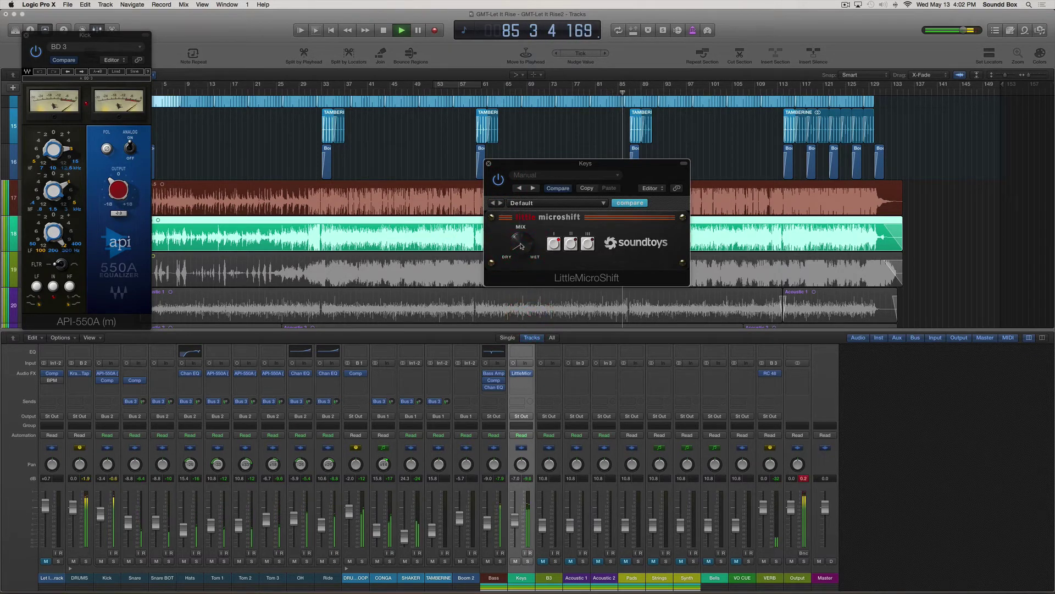
left_click(515, 519)
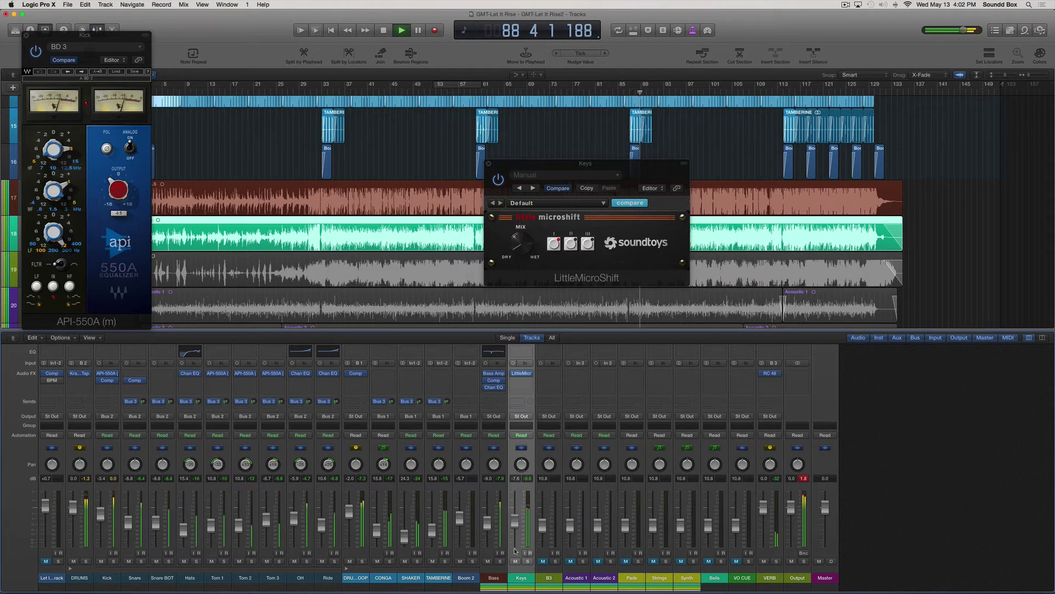
mouse_move(515, 520)
left_mouse_down()
mouse_move(516, 531)
mouse_move(517, 522)
left_mouse_up()
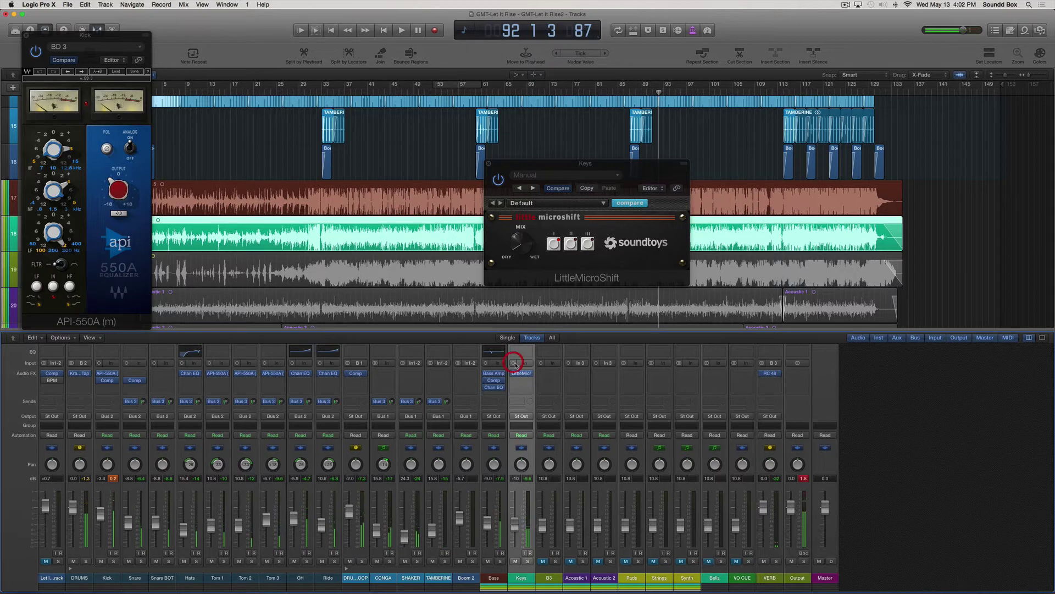
Resume playback, raise the Keys LittleMicroShift mix slightly and bypass the plug-in to compare.
left_click(526, 376)
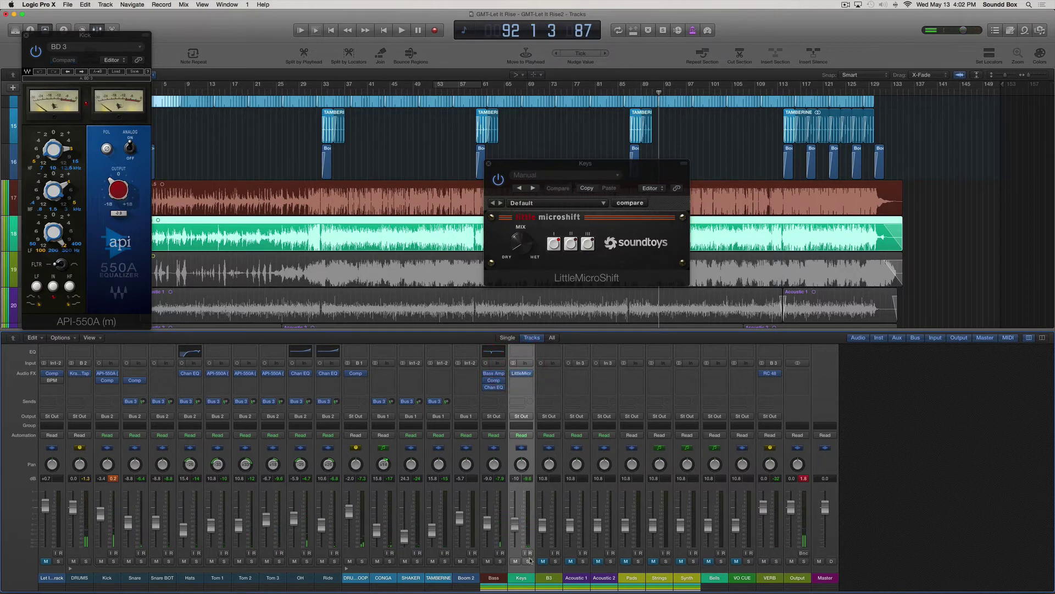
key("space")
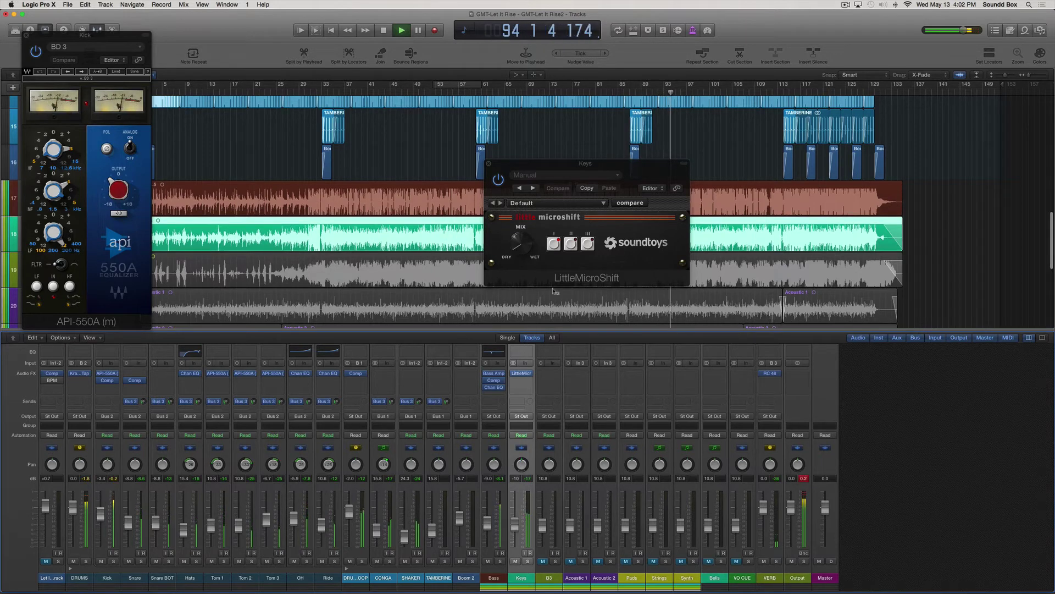
left_click_drag(525, 252, 522, 246)
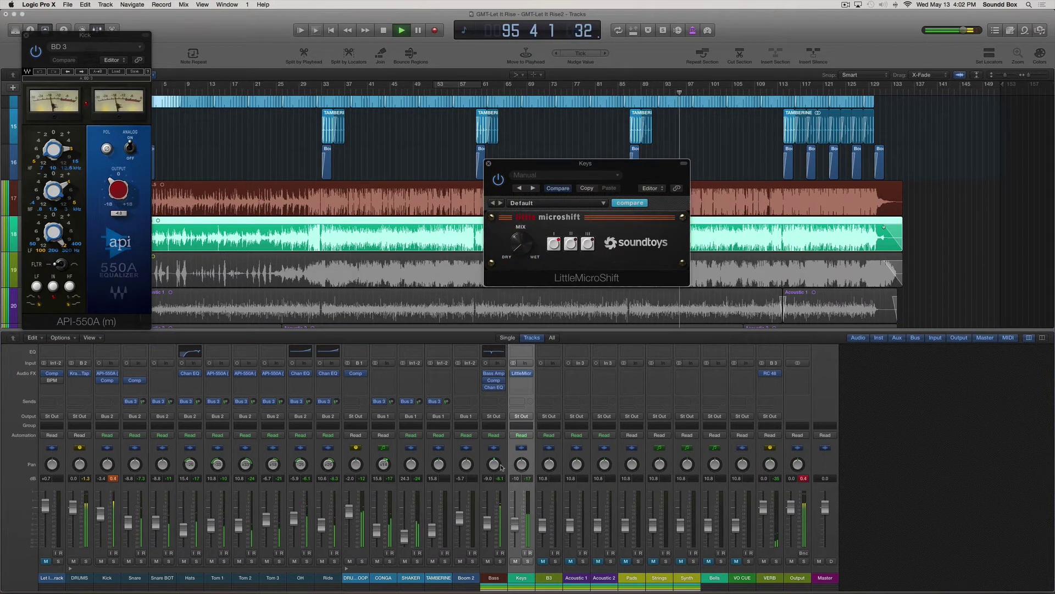
left_click(515, 374)
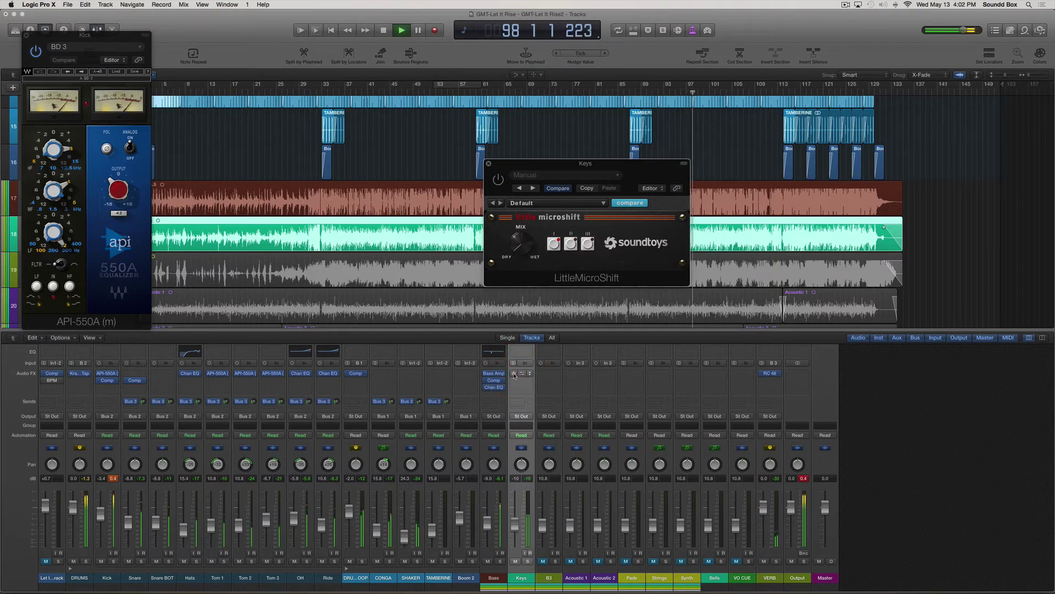
Switch the Keys LittleMicroShift back on and insert a stereo Compressor below it on the Keys track.
left_click(515, 374)
left_click(531, 374)
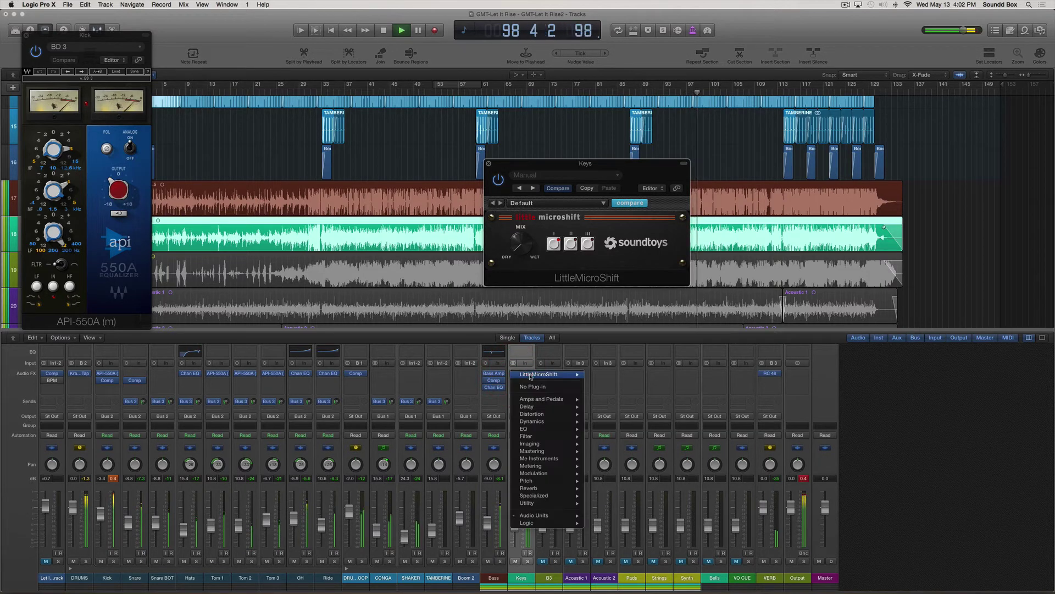
mouse_move(540, 377)
left_click(537, 353)
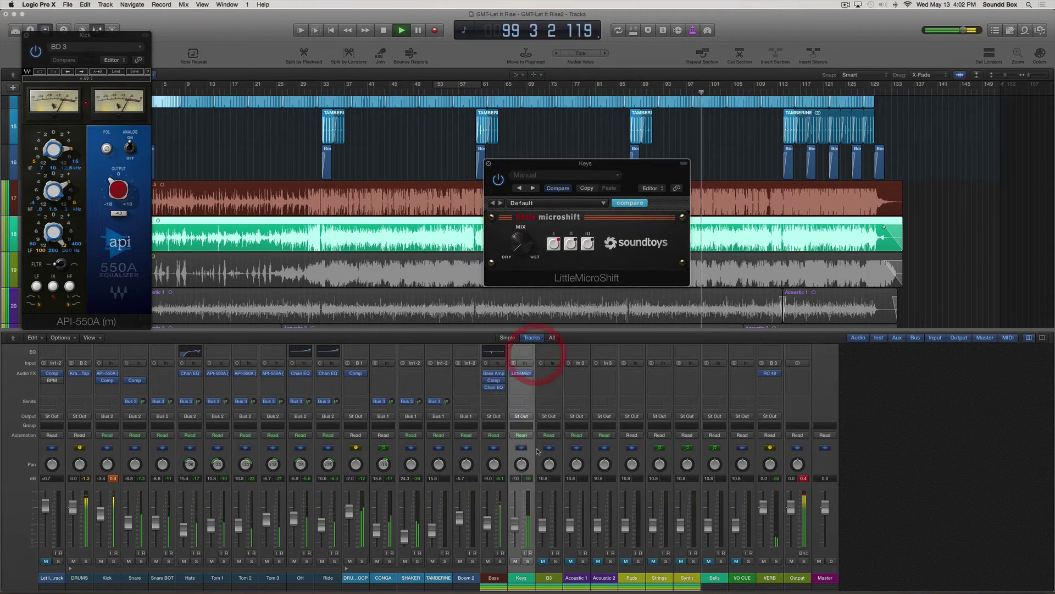
left_click(522, 387)
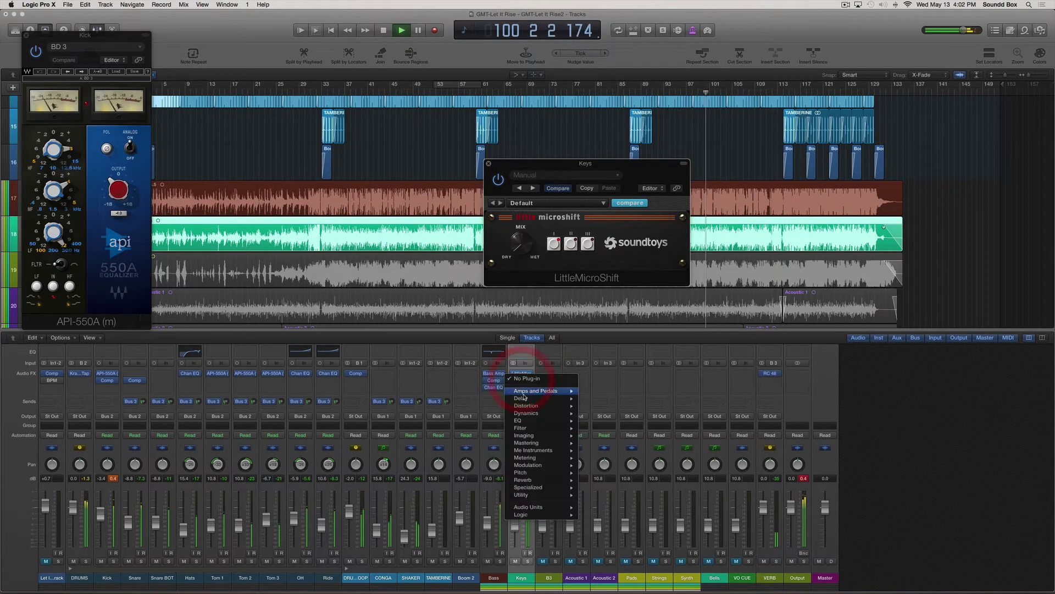
mouse_move(578, 414)
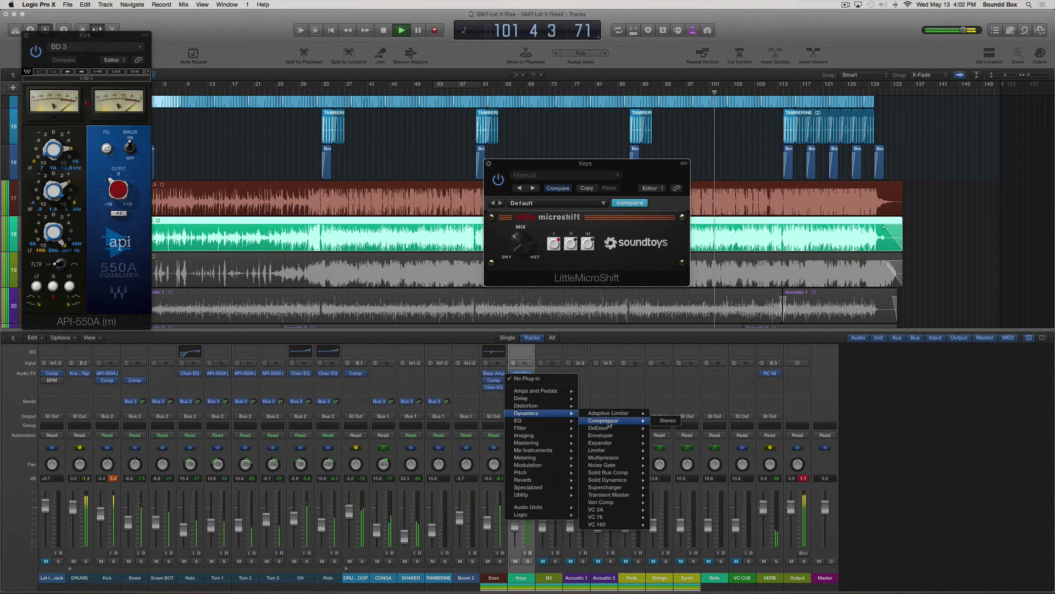
left_click(663, 420)
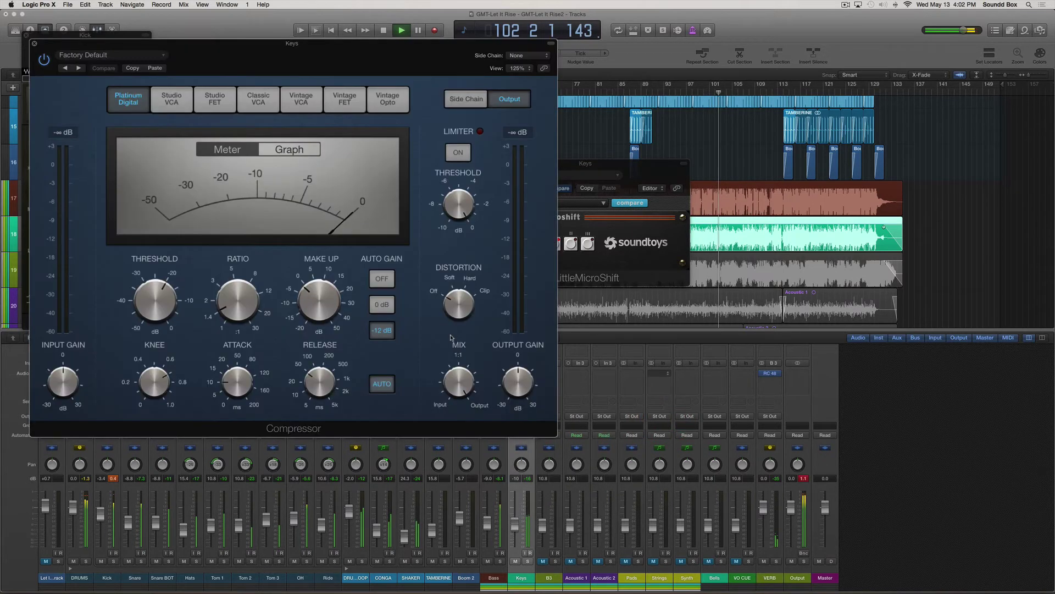
Try the Piano keyboard preset on the Keys Compressor and settle on Type U Aggressive Piano.
left_click(135, 57)
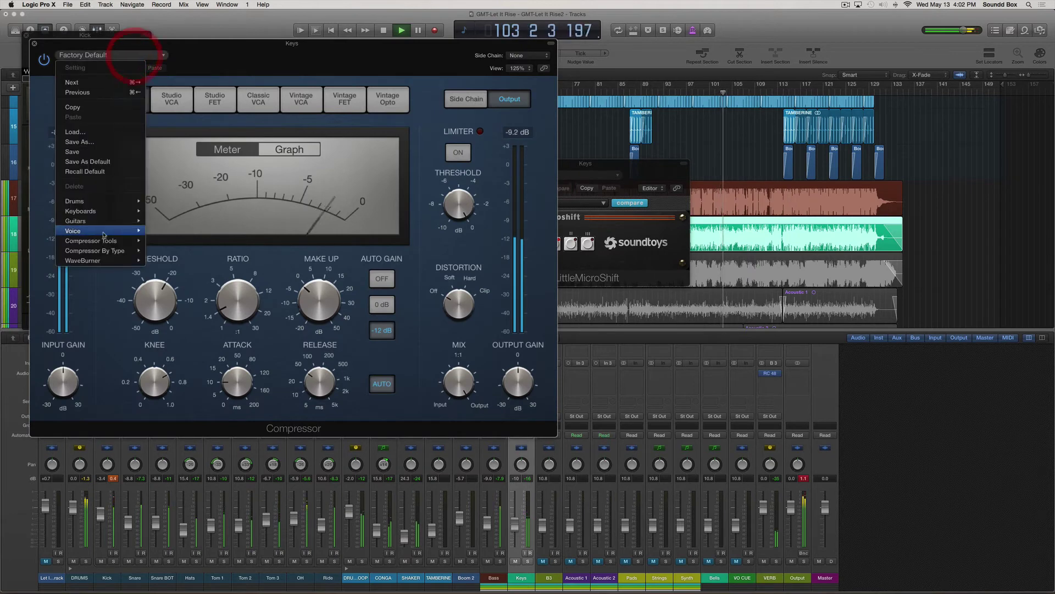
mouse_move(110, 211)
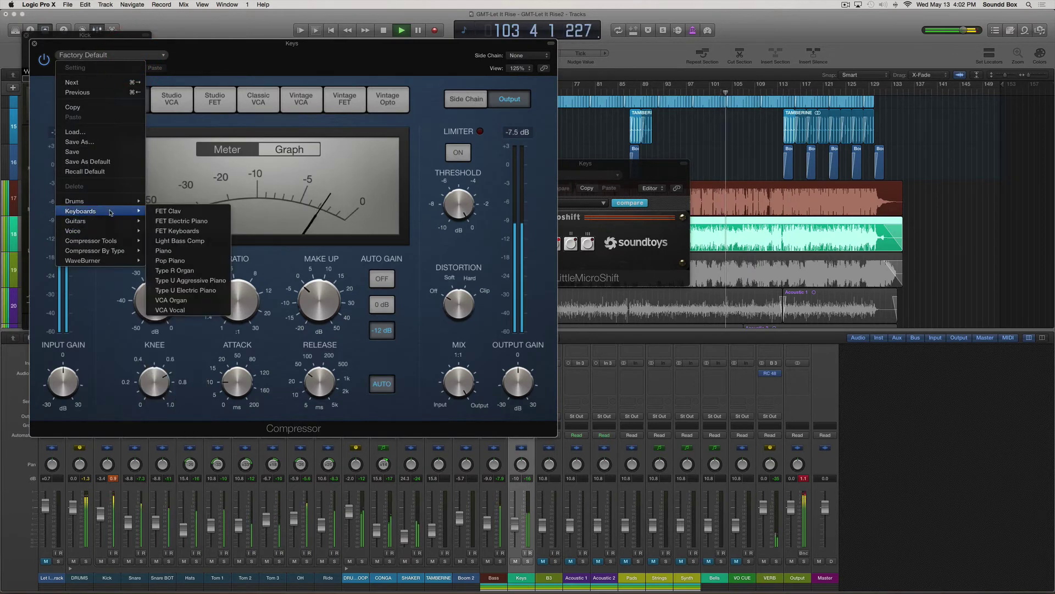
left_click(187, 255)
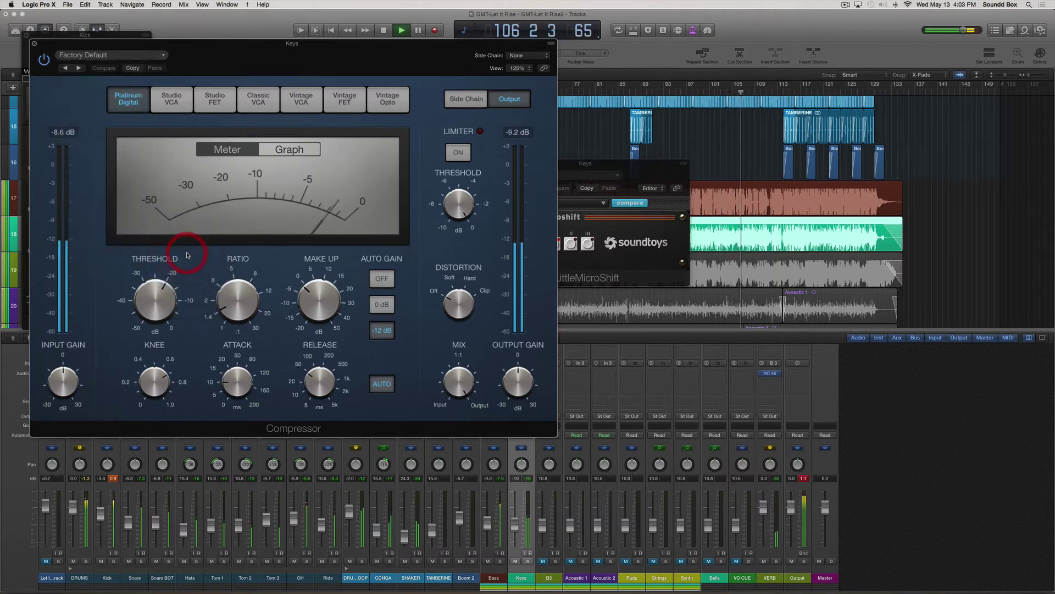
left_click(105, 55)
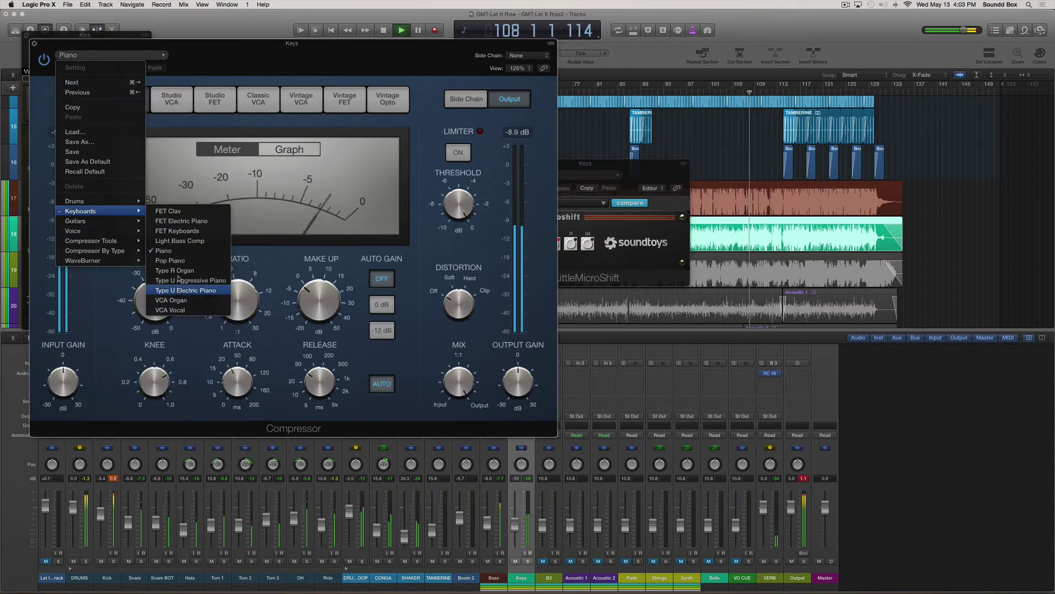
left_click(182, 280)
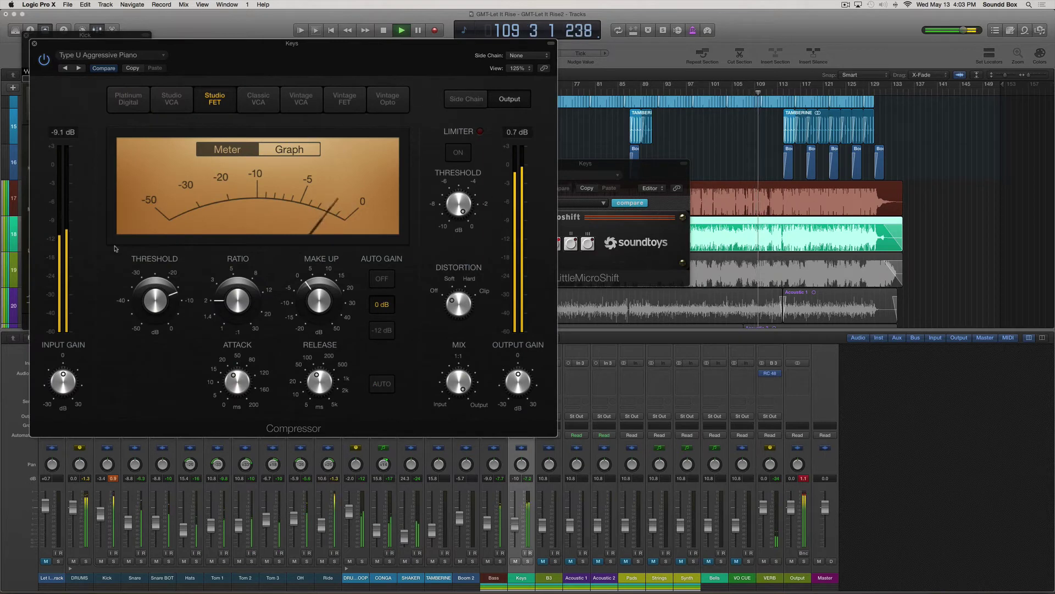
Raise the Keys Compressor threshold and lower the Keys fader to -14.8 dB.
mouse_move(161, 300)
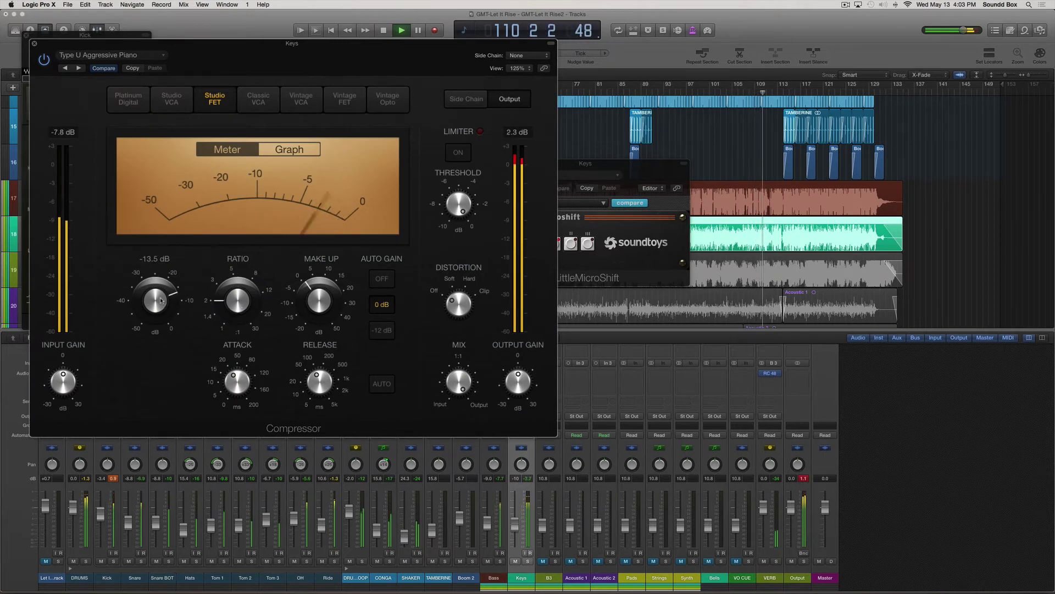
left_click_drag(161, 300, 160, 276)
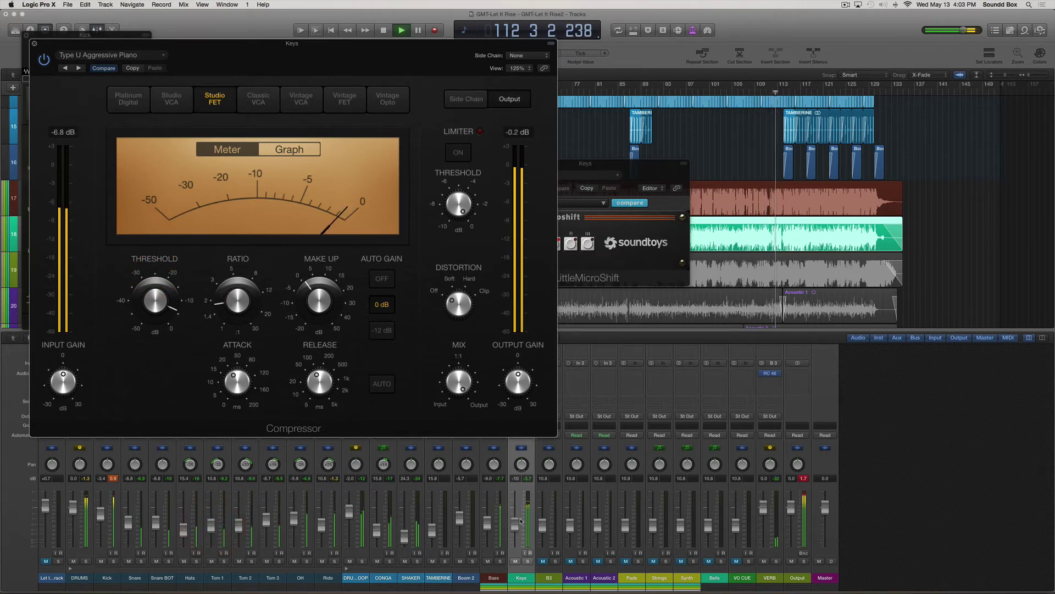
left_click_drag(511, 525, 514, 531)
Unmute the B3 track, adjust its pan and close the Keys Compressor window.
left_click(543, 561)
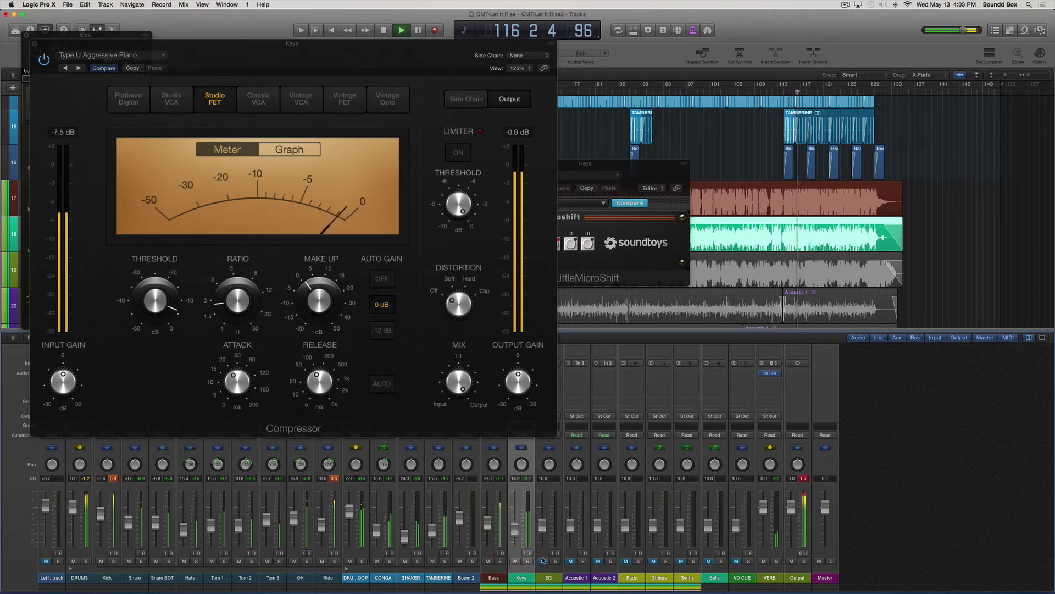
left_click_drag(549, 464, 551, 448)
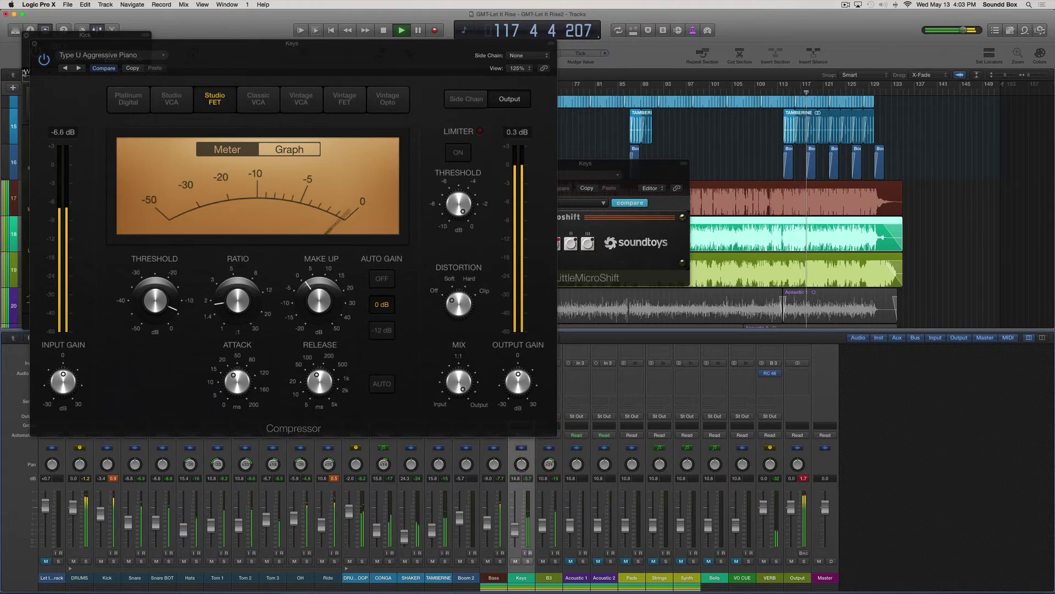
left_click(35, 44)
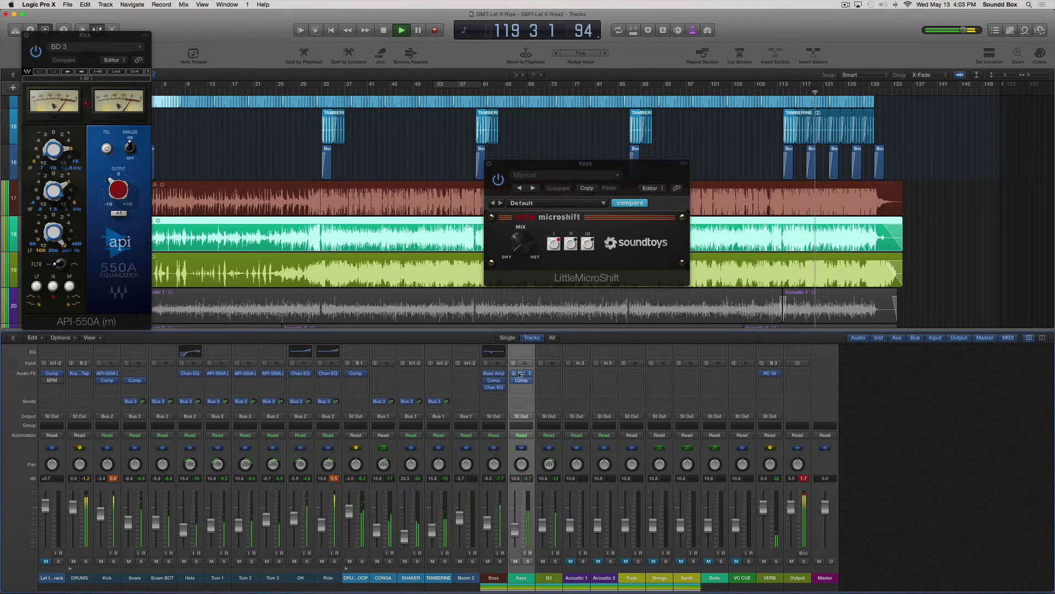
Copy the Keys LittleMicroShift onto the B3 track, select style II and turn its mix toward dry.
left_click_drag(521, 374, 549, 375)
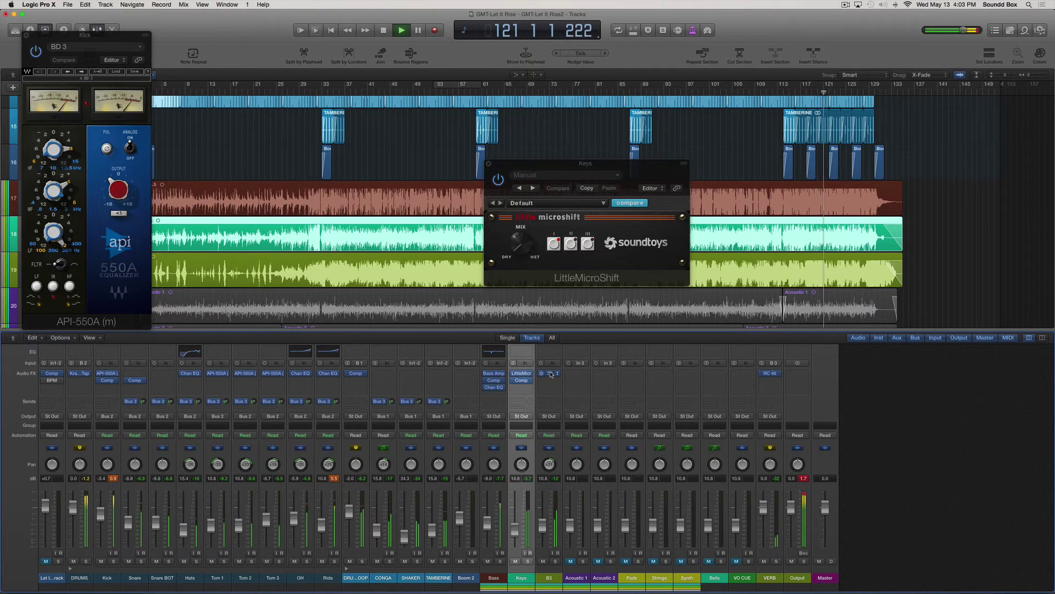
left_click(550, 374)
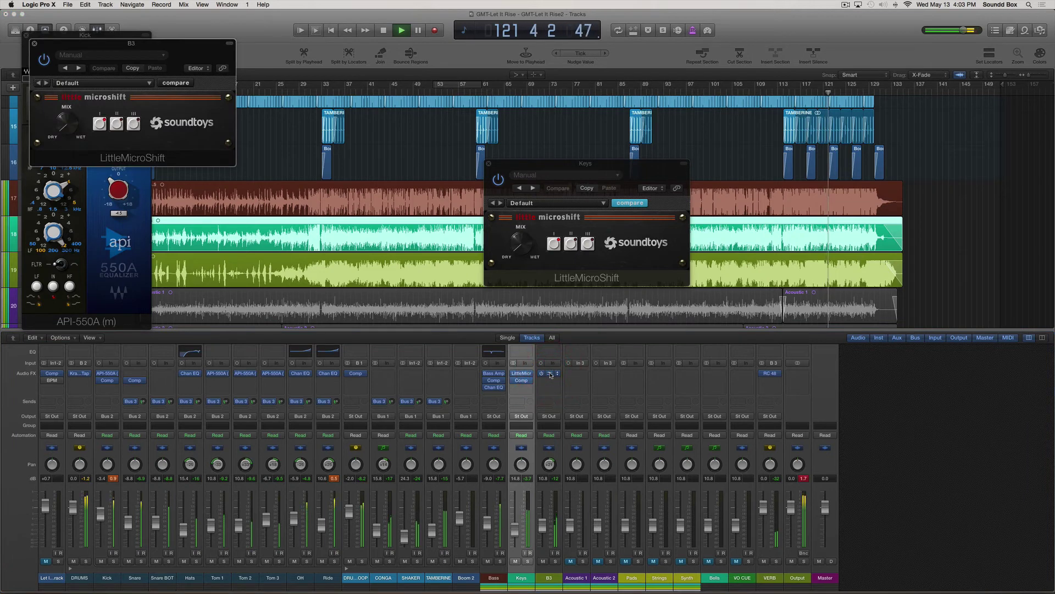
left_click(550, 374)
left_click(542, 367)
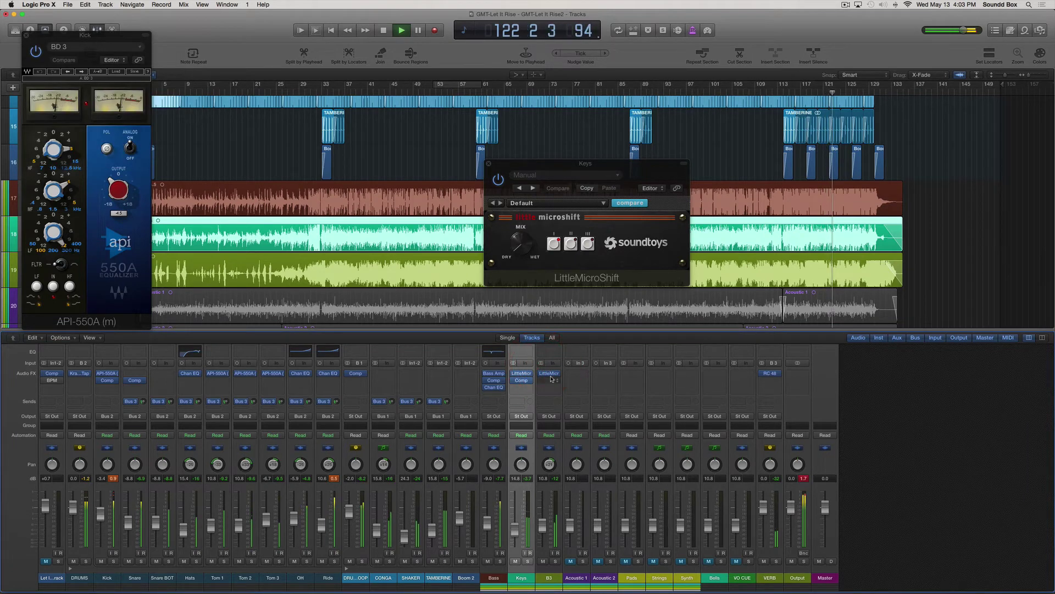
left_click(558, 373)
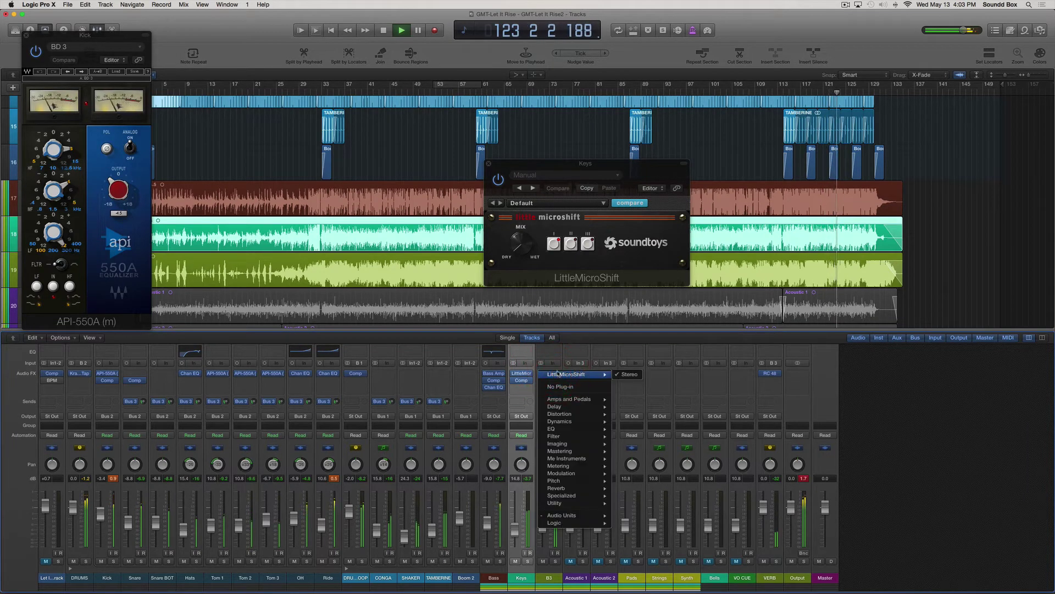
left_click(558, 374)
left_click(550, 374)
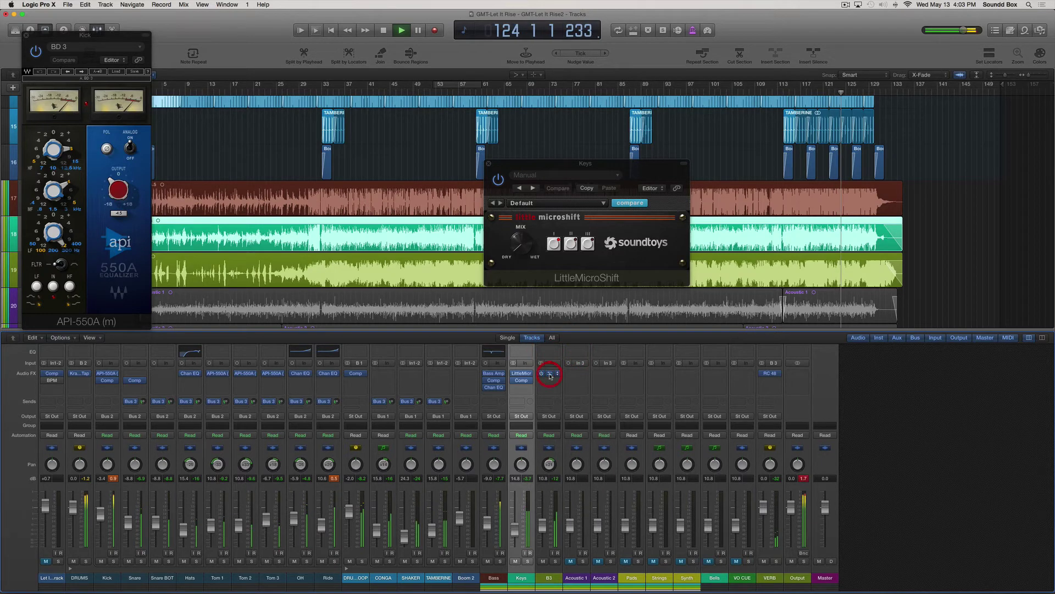
left_click_drag(72, 125, 64, 125)
left_click_drag(550, 466, 549, 464)
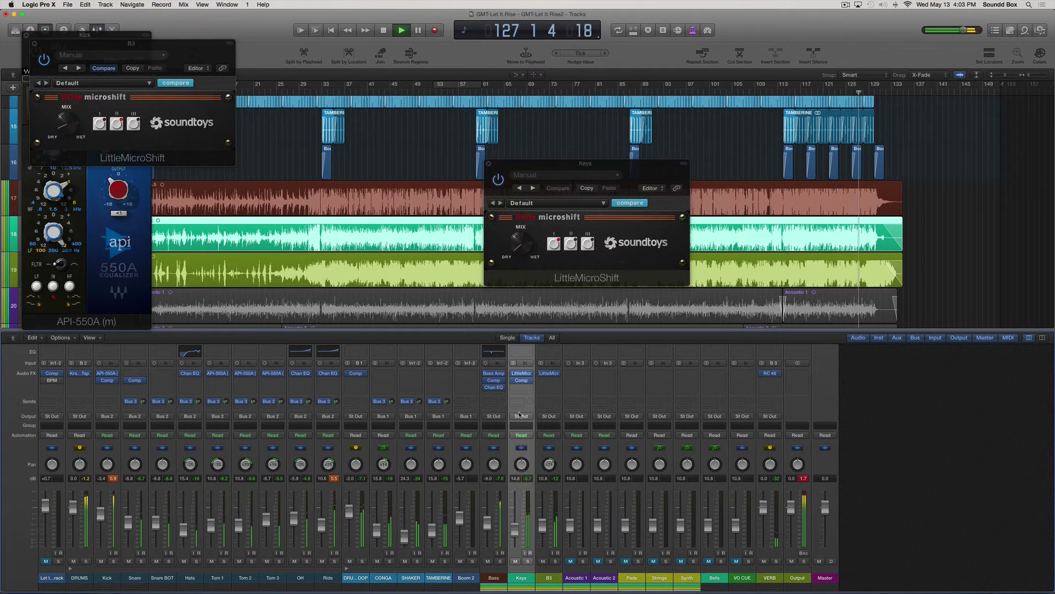
Add a Bus 3 (VERB) send on the B3 track and set its level to -21.0 dB.
left_click(551, 402)
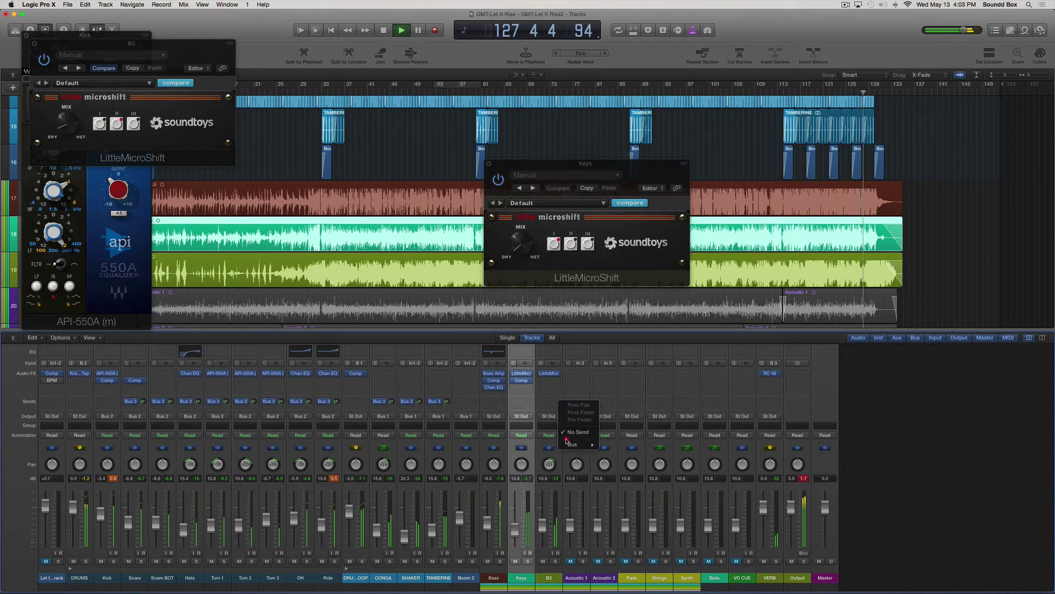
mouse_move(572, 445)
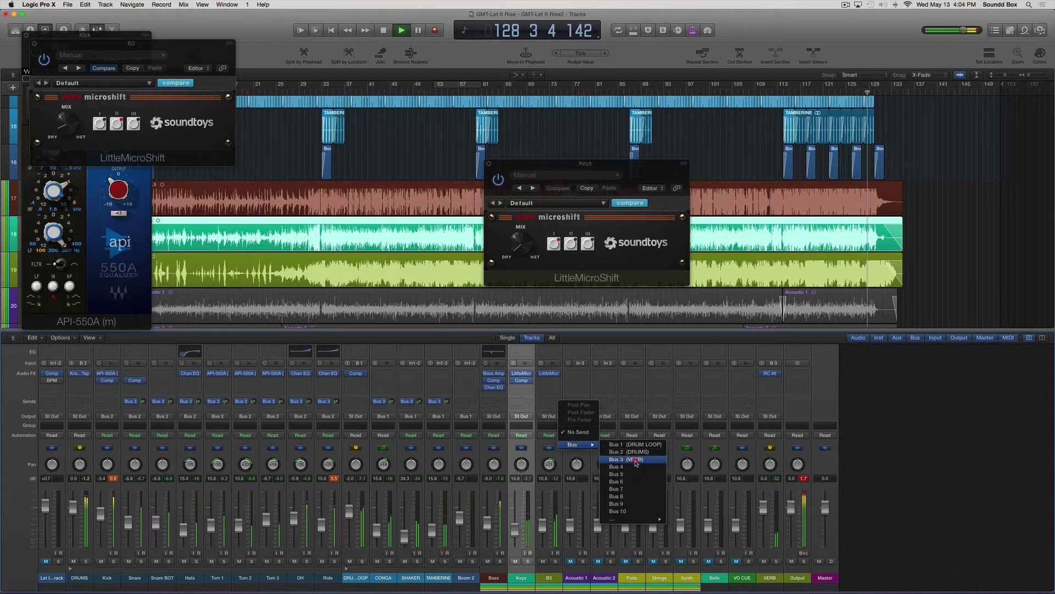
left_click(636, 460)
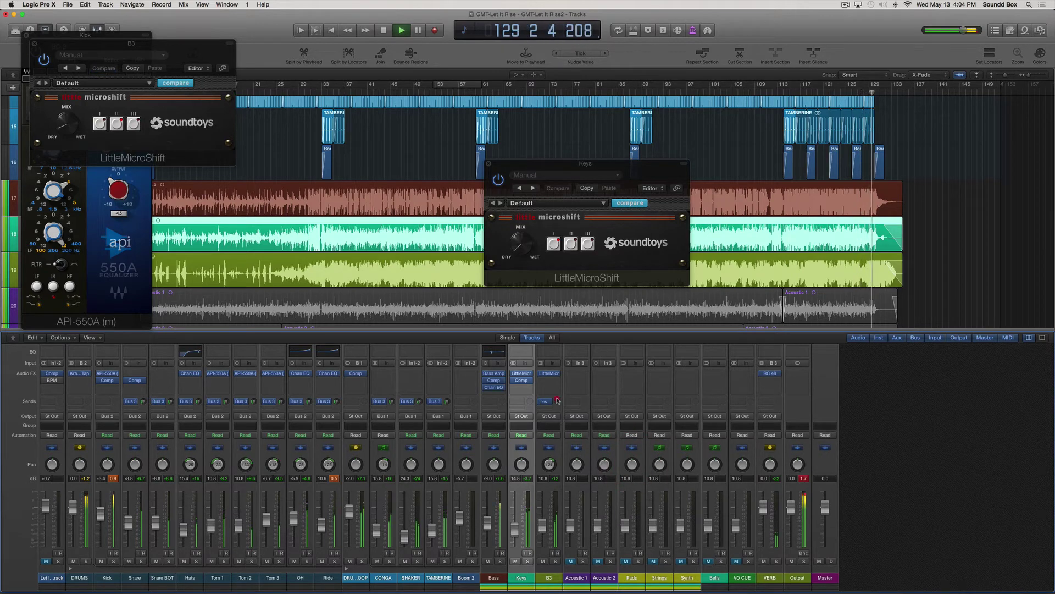
left_click_drag(558, 401, 559, 377)
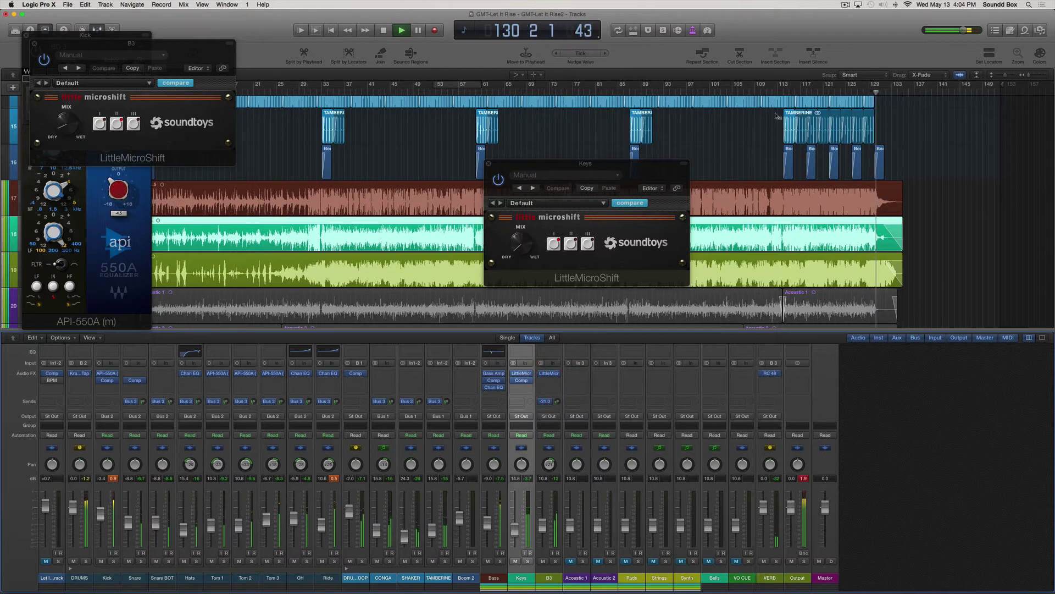
Play the song from about bar 74, insert a Channel EQ on B3 and load its Clean Up Organ preset.
left_click(559, 91)
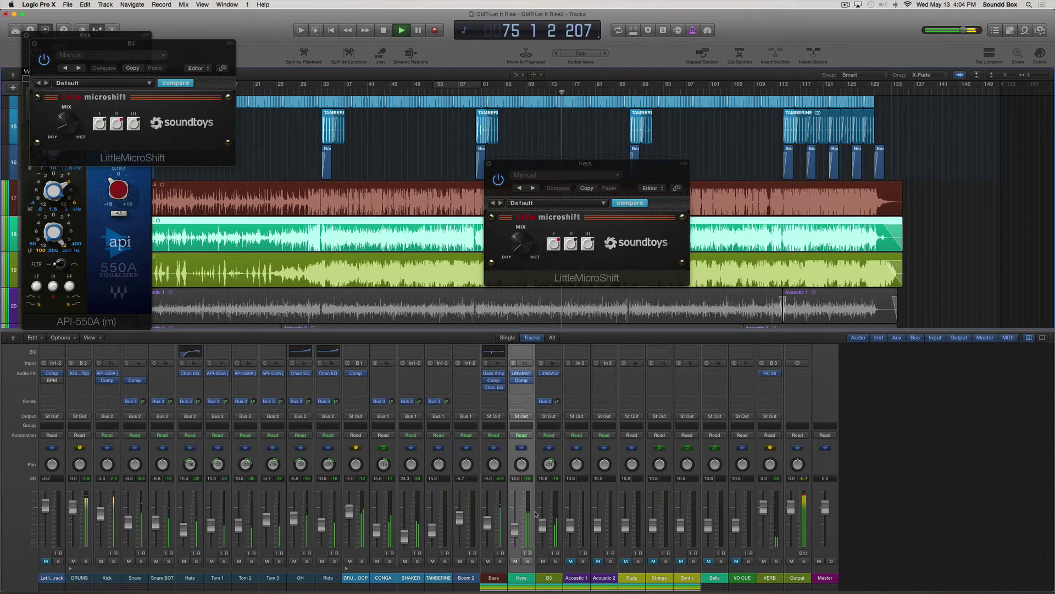
left_click(549, 379)
left_click(547, 356)
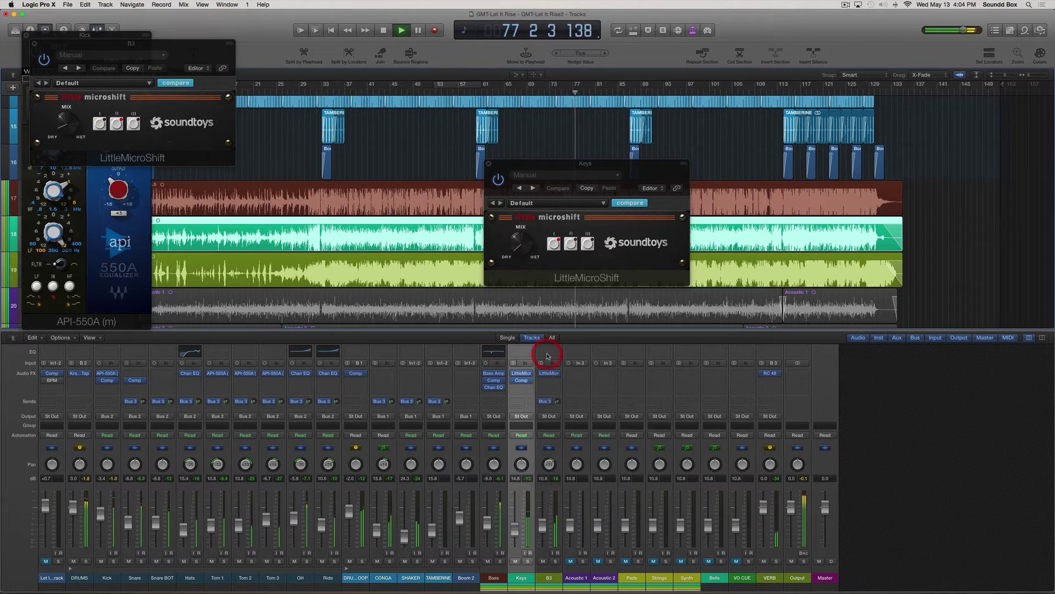
left_click(547, 353)
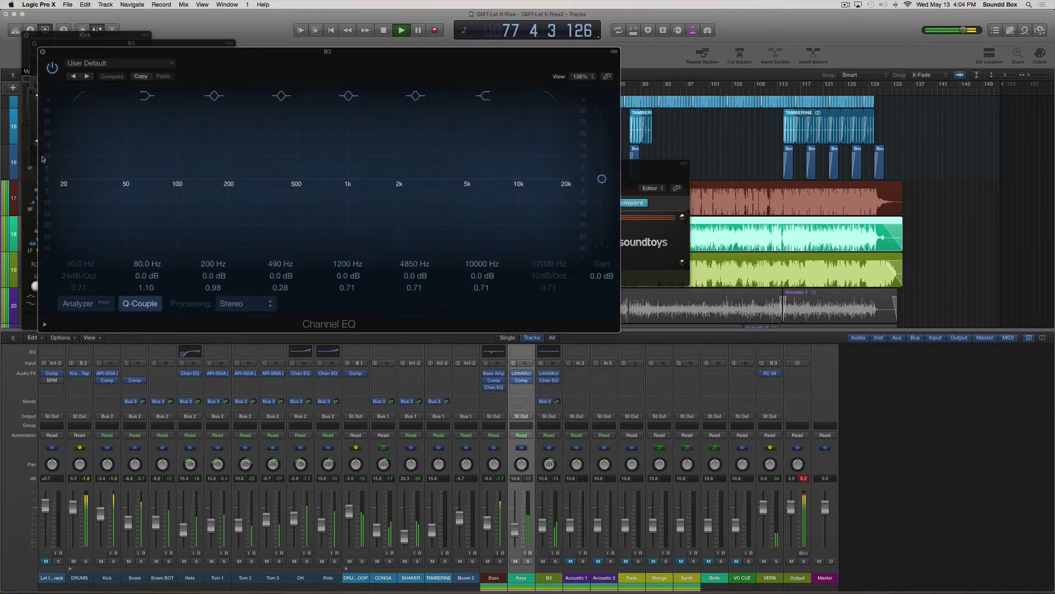
left_click(116, 64)
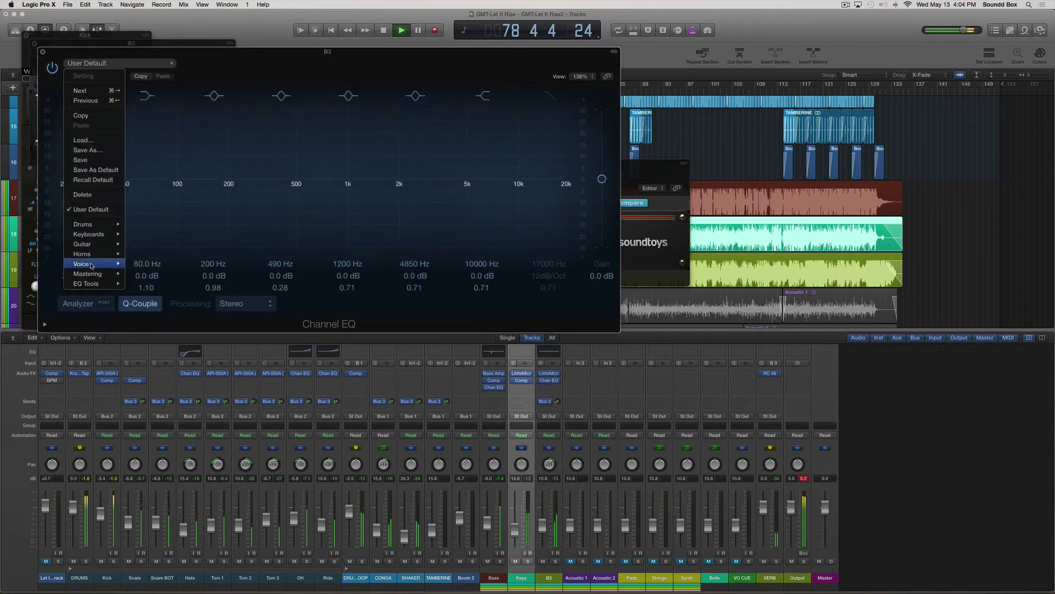
mouse_move(96, 254)
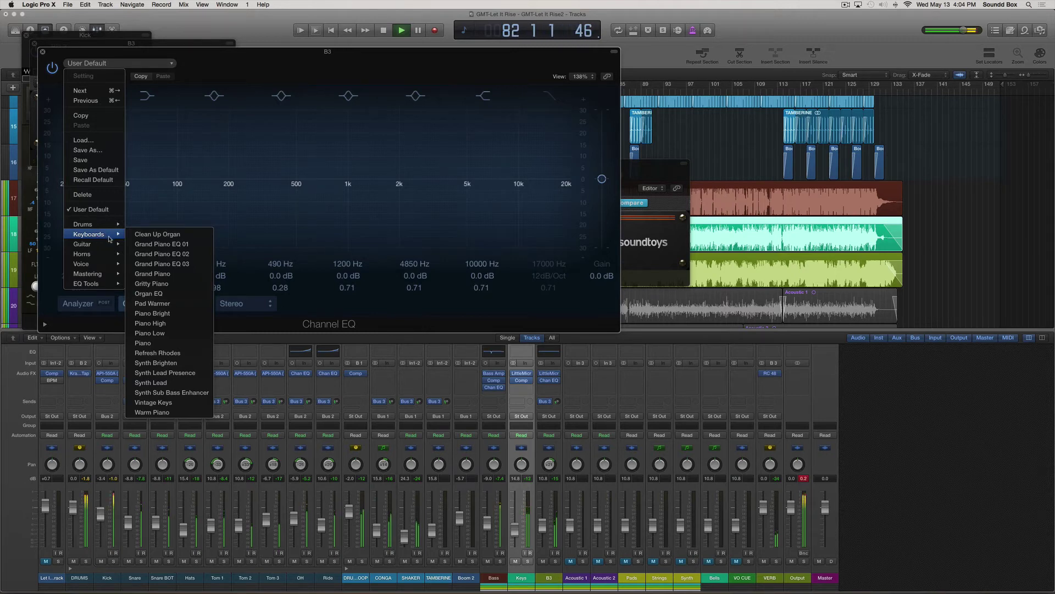
left_click(151, 234)
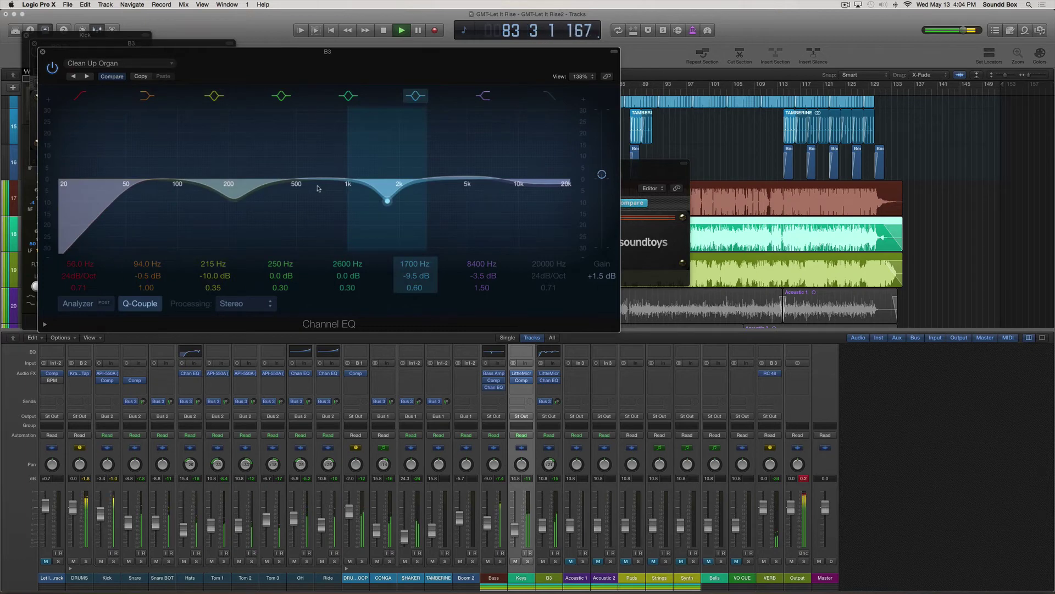
Reshape the B3 EQ to -5.0 dB at 220 Hz, -2.5 dB at 1680 Hz, +2.0 dB at 2750 Hz and -3.0 dB at 8200 Hz.
left_click_drag(388, 202, 387, 178)
left_click_drag(234, 199, 235, 191)
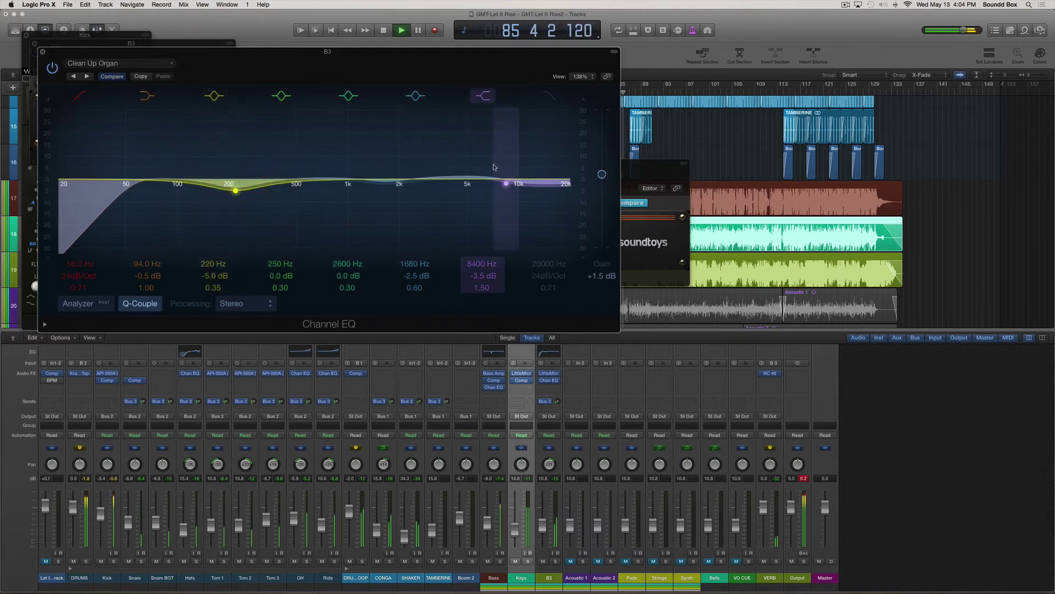
left_click_drag(487, 169, 452, 156)
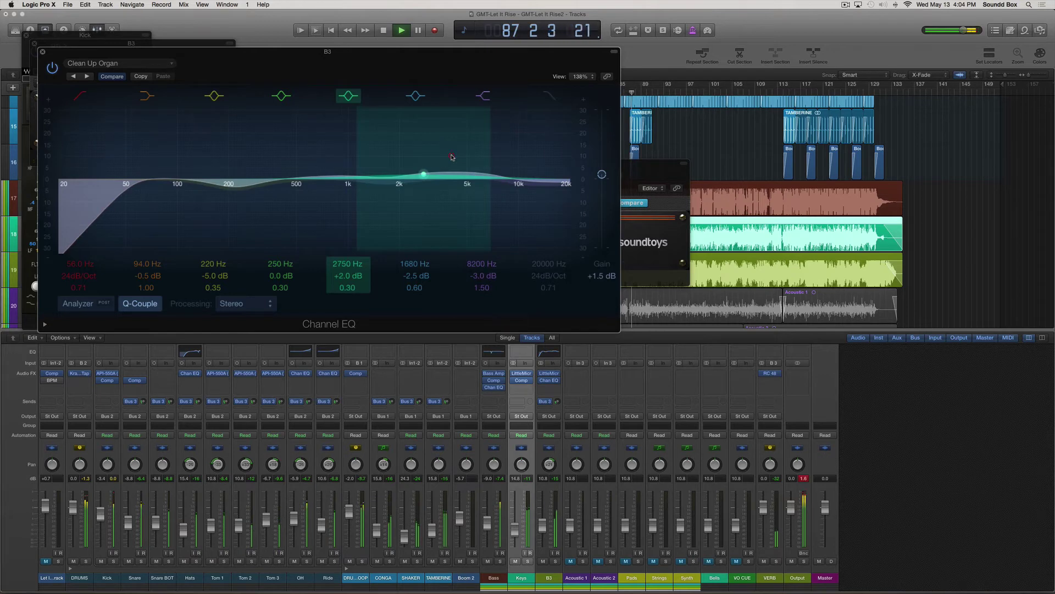
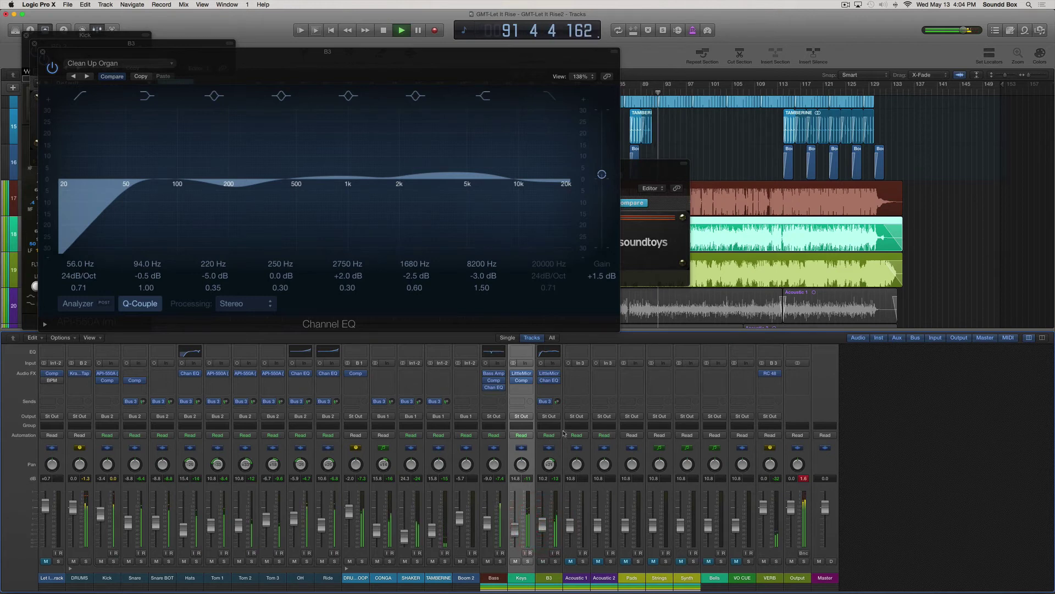
Raise the B3 fader to -10.2 dB and its Bus 3 reverb send to -12.0 dB.
left_click_drag(560, 403, 561, 388)
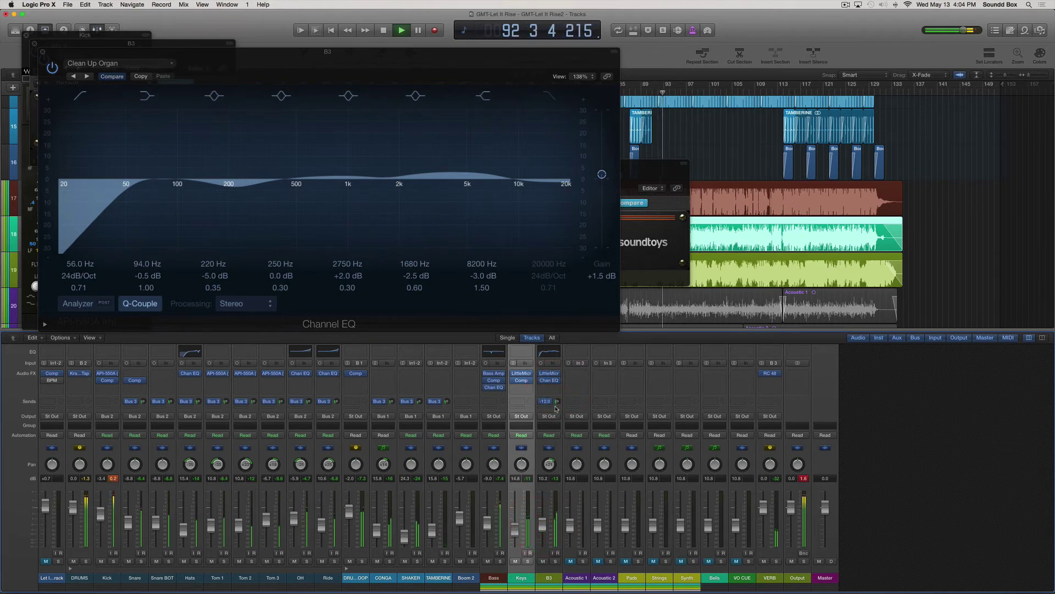
Add a Bus 3 (VERB) send to the Keys track and raise its level to -17.4 dB.
left_click(522, 402)
mouse_move(544, 444)
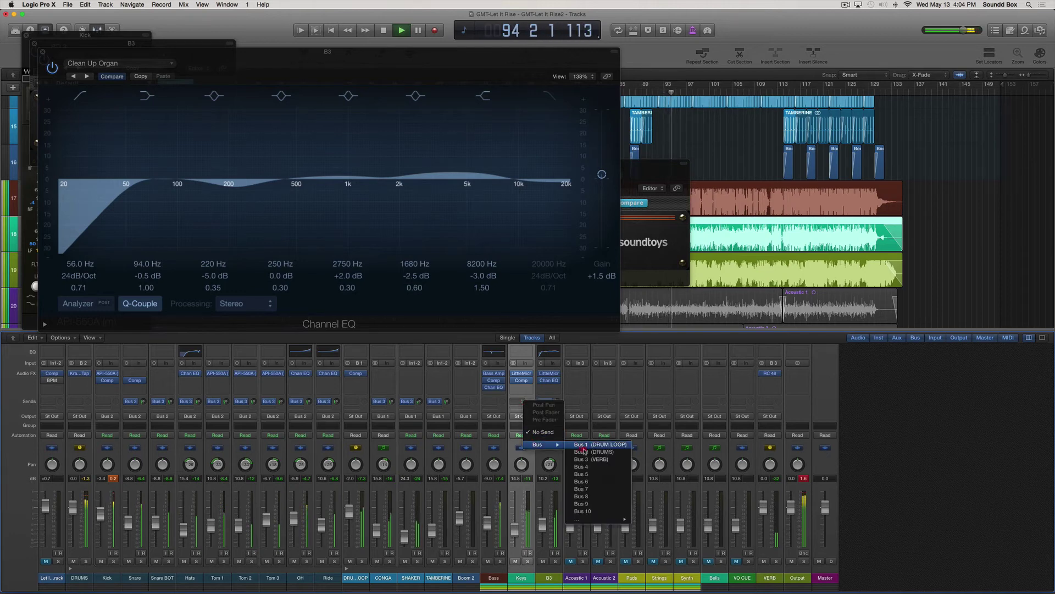
left_click(590, 459)
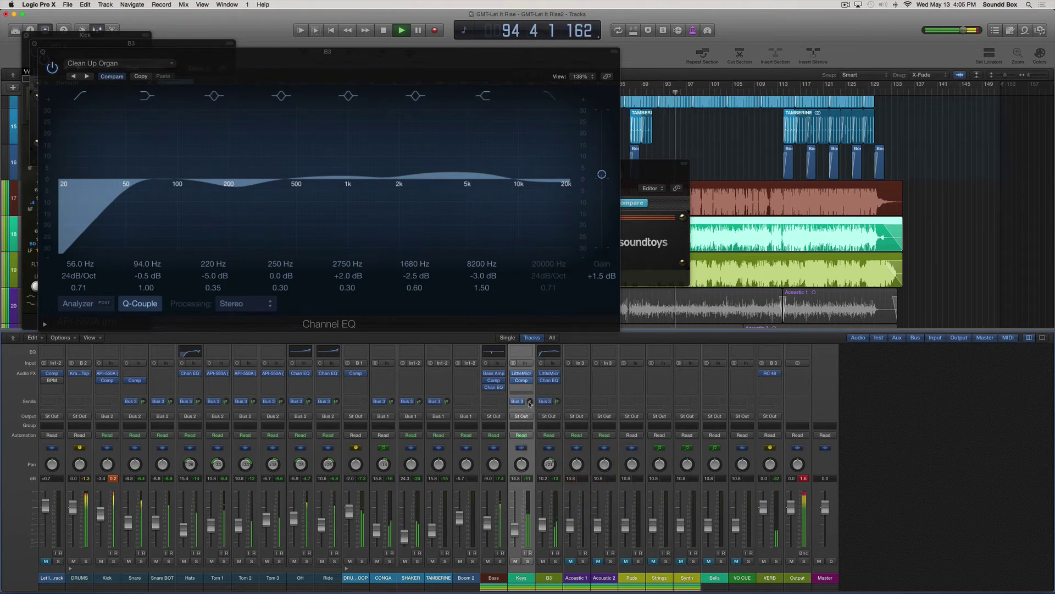
left_click_drag(530, 403, 535, 380)
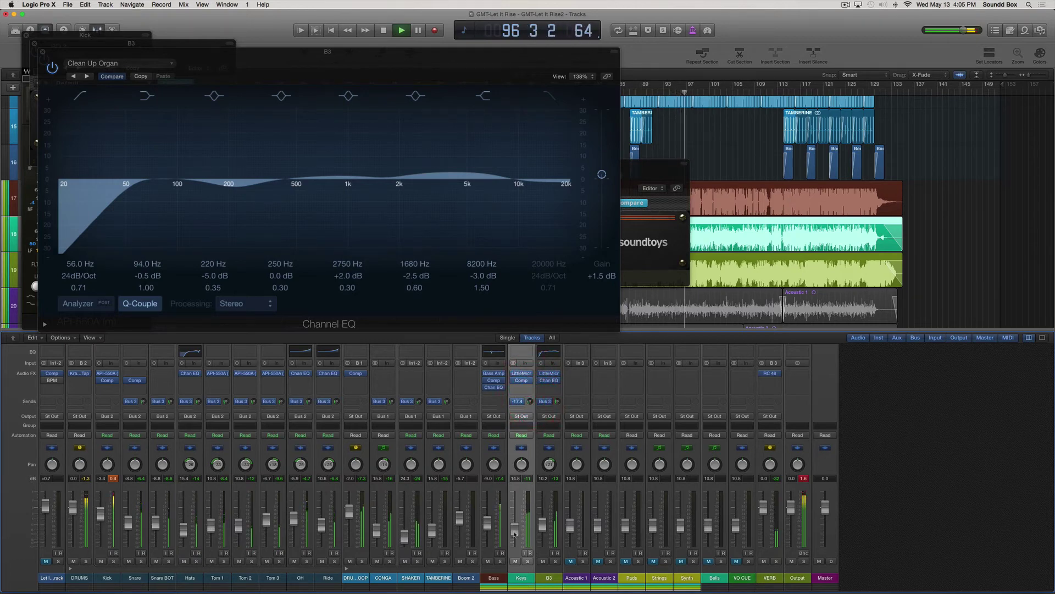
Raise the Keys fader to -11.4 dB and lower the B3 fader to -11.2 dB.
left_click_drag(514, 530, 515, 528)
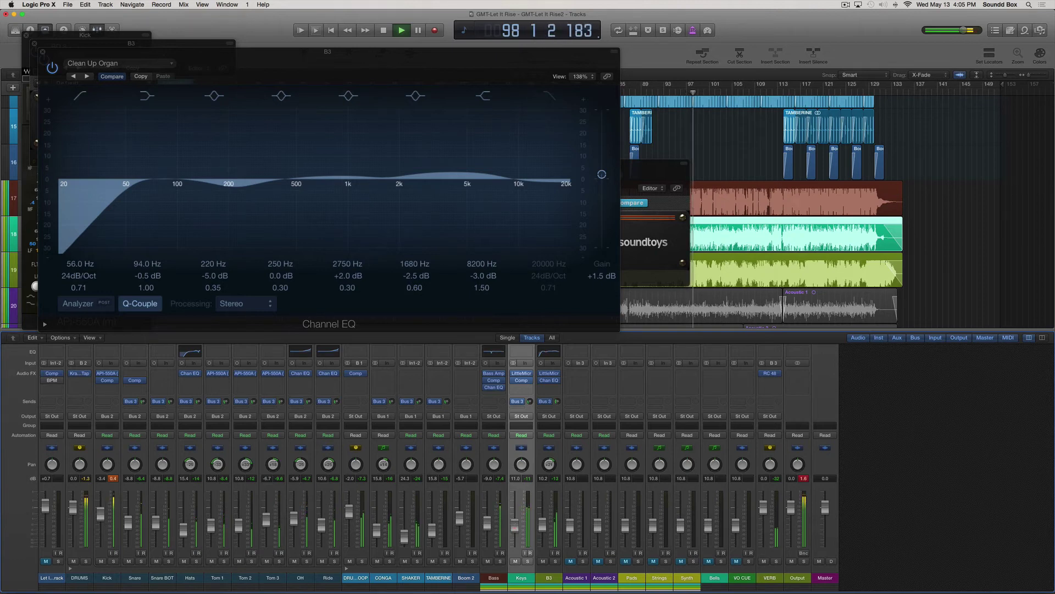
left_click(515, 525)
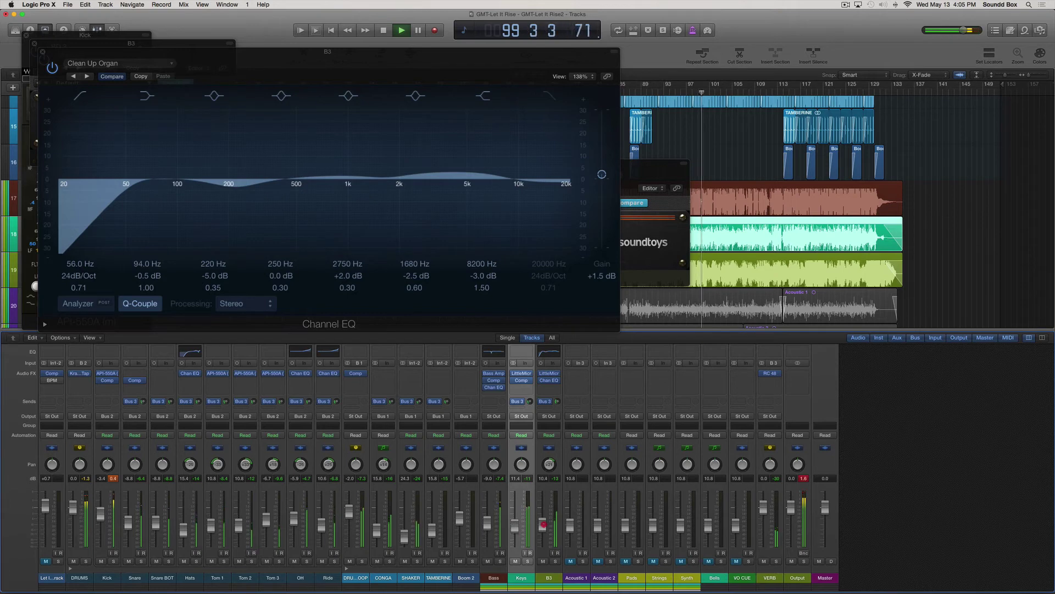
left_click(543, 525)
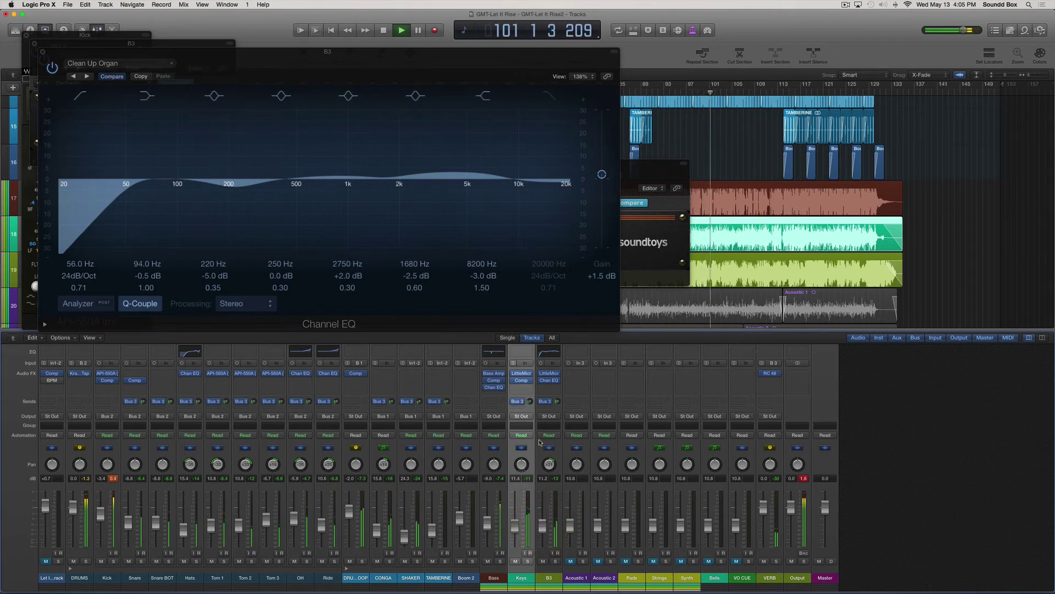
Insert a stereo Compressor after the Channel EQ on B3 and load its Type R Organ keyboard preset.
left_click(550, 388)
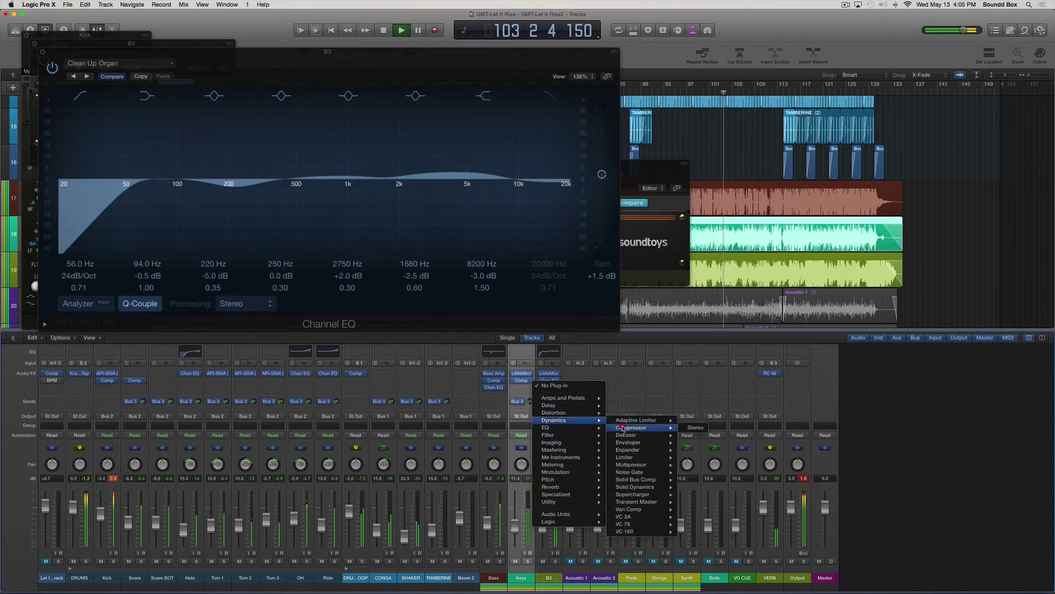
left_click(627, 427)
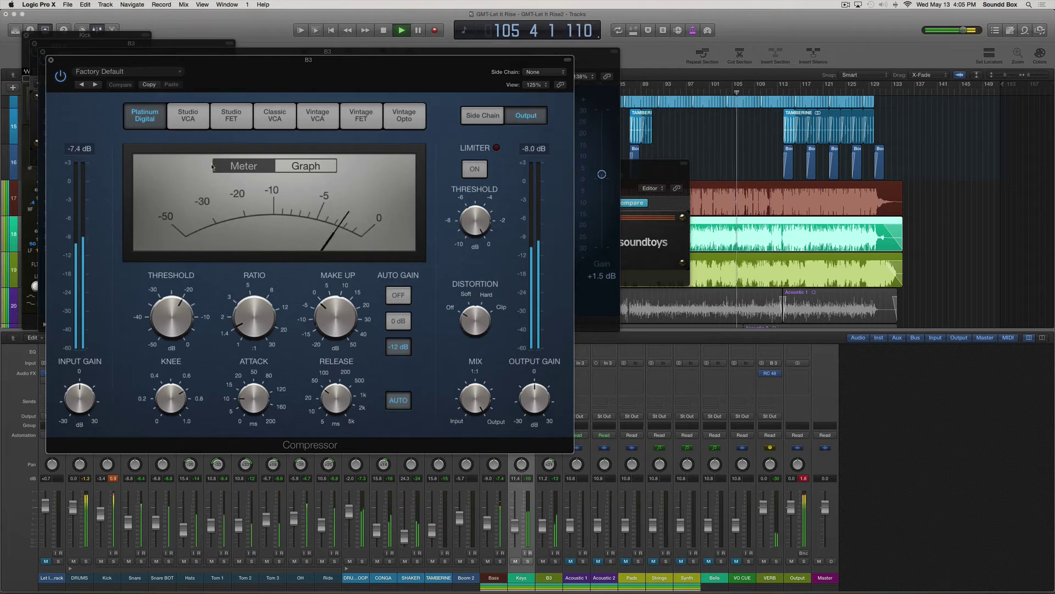
left_click(157, 74)
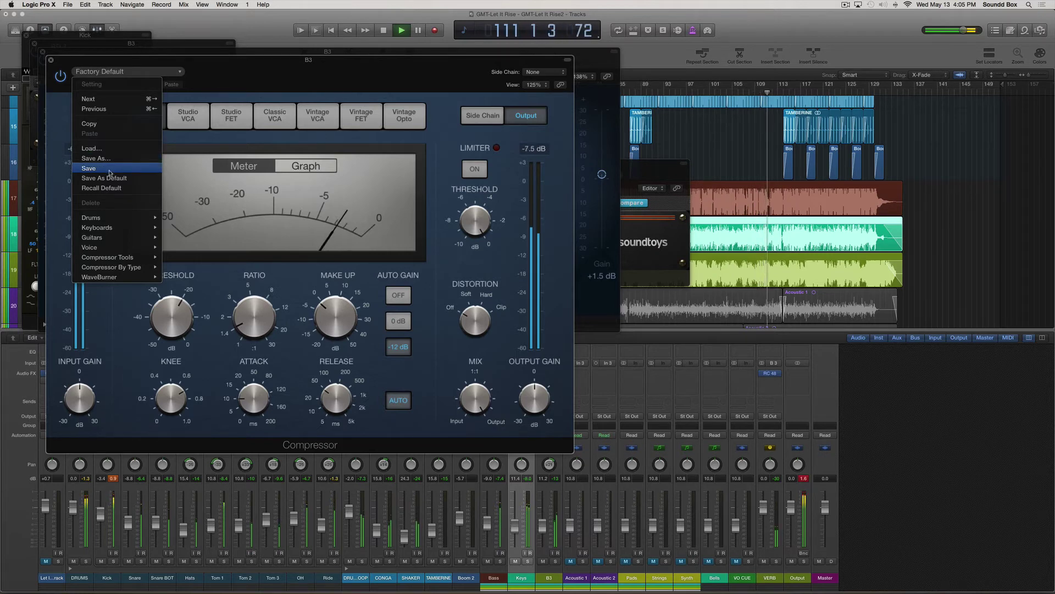
mouse_move(102, 242)
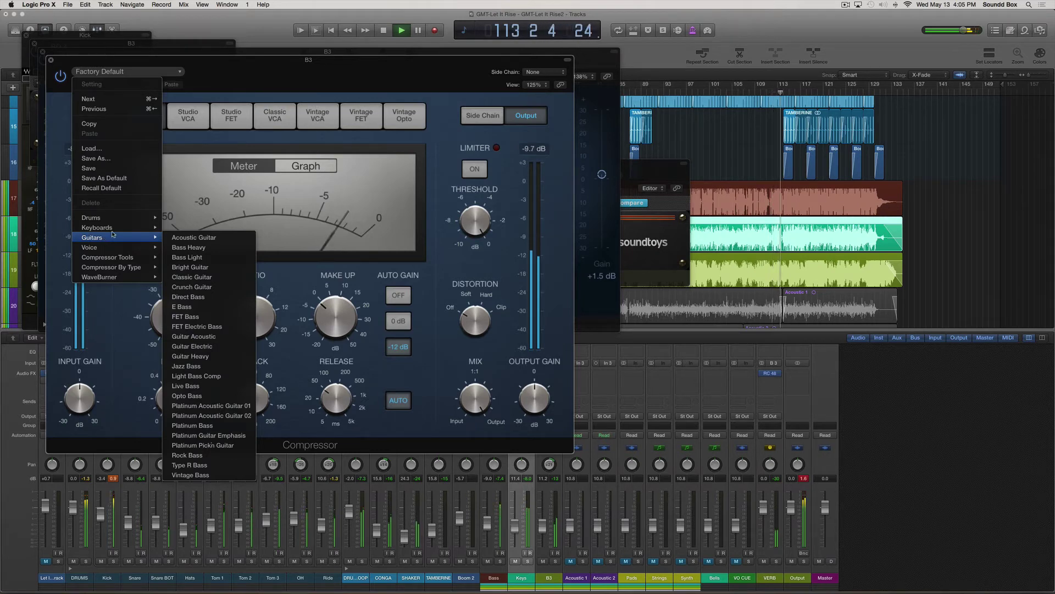
mouse_move(116, 230)
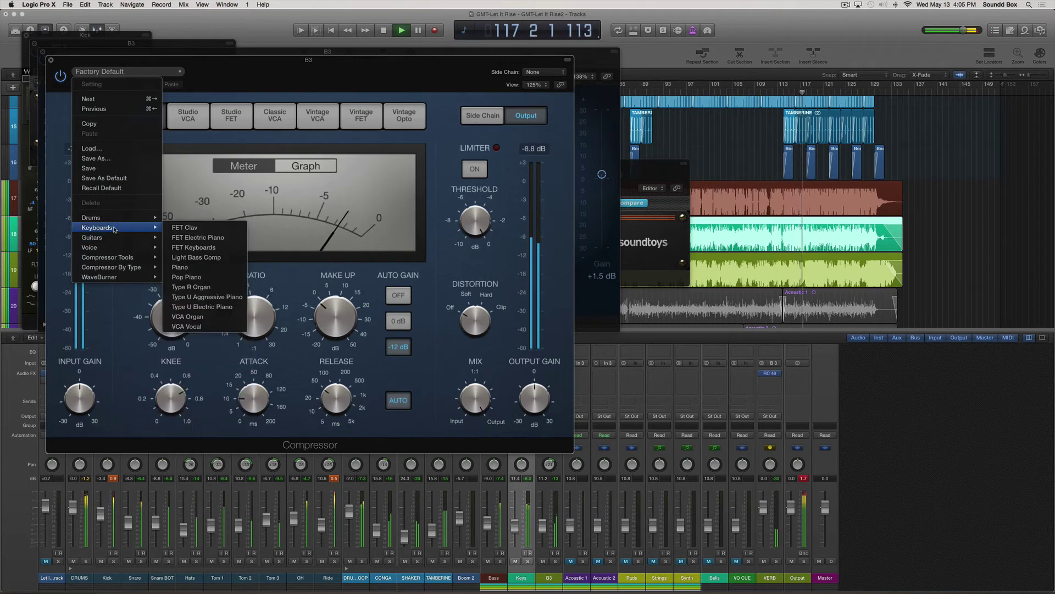
left_click(178, 287)
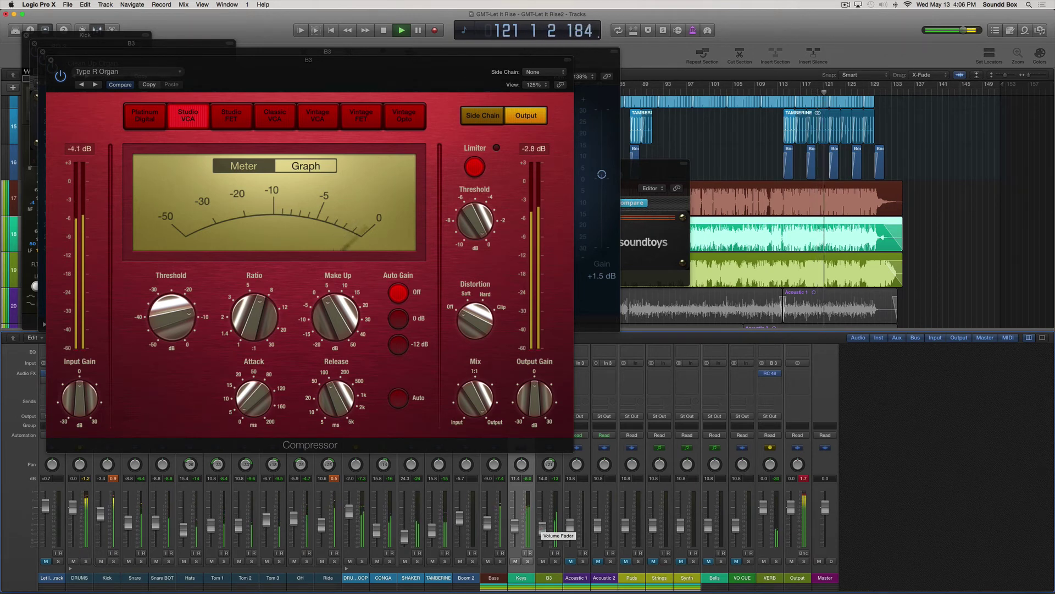
Lower the B3 fader to -14.0 dB and adjust the dry/wet mix of its LittleMicroShift.
left_click(532, 523)
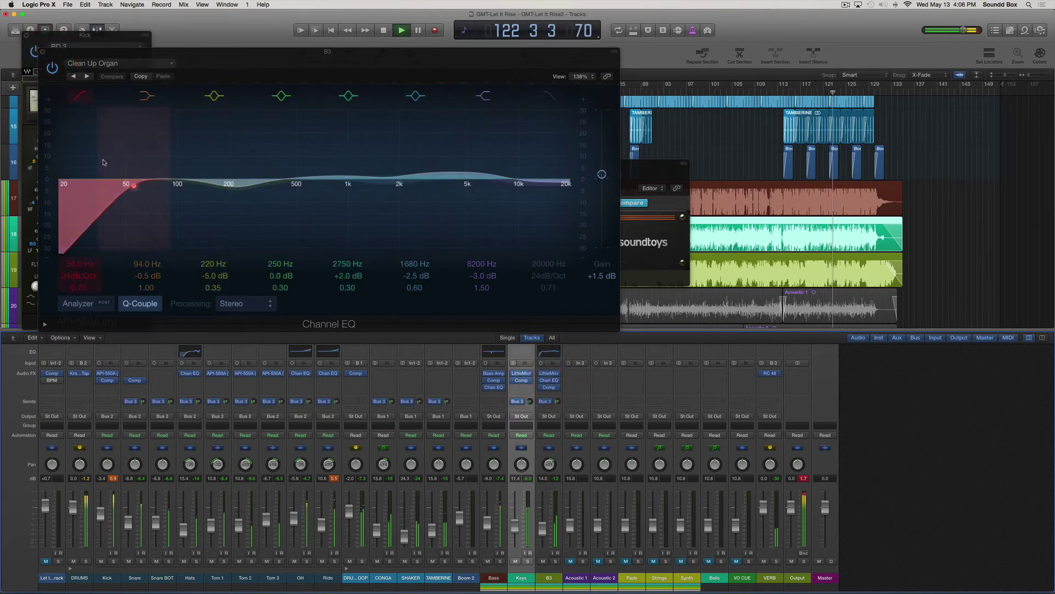
left_click(550, 373)
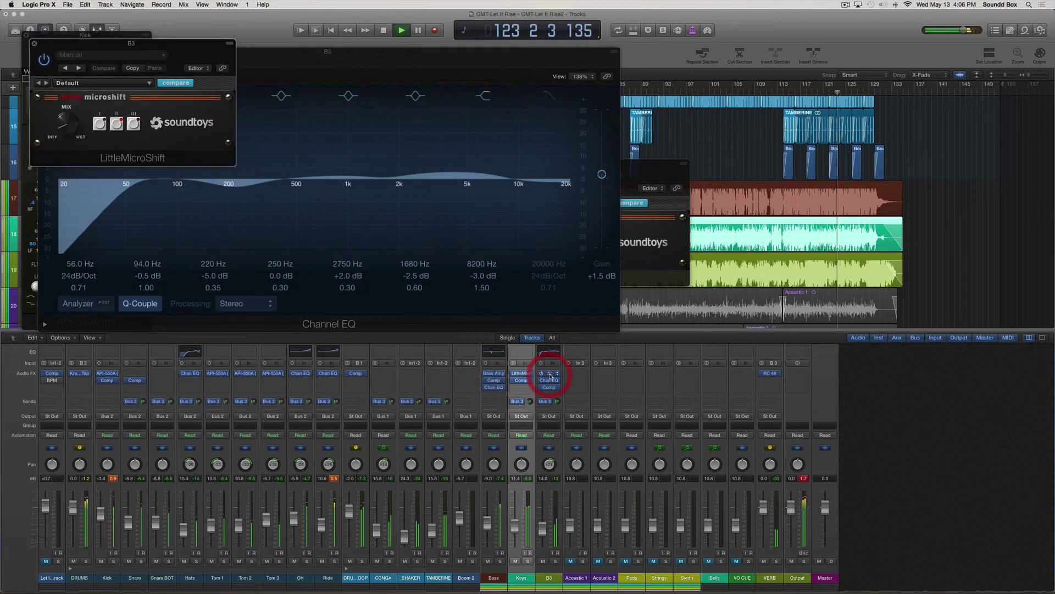
left_click_drag(83, 115, 66, 109)
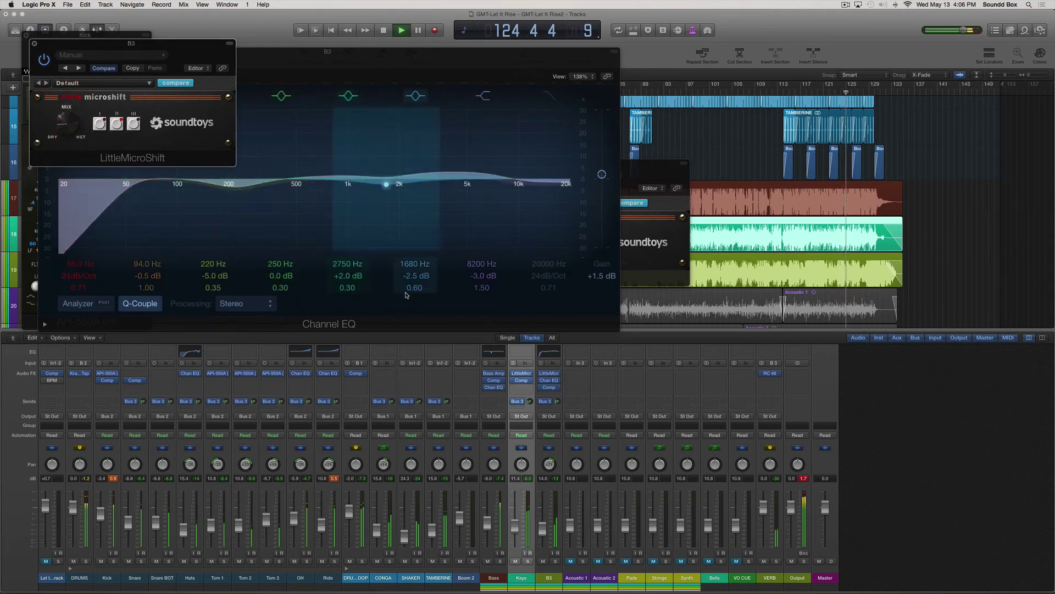
Unmute Acoustic 1 and insert a Channel EQ on it.
left_click(570, 560)
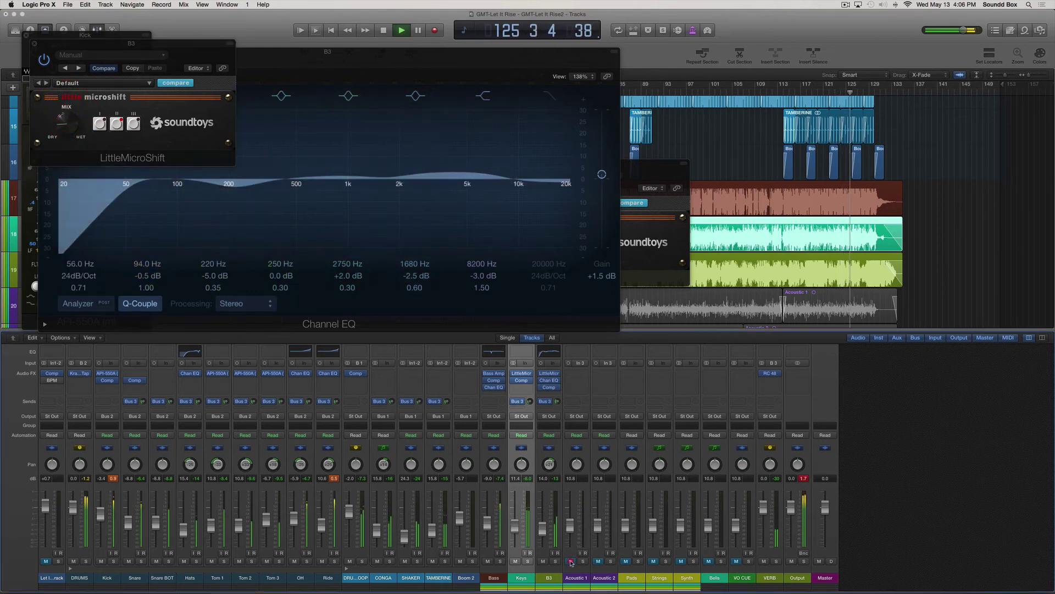
left_click(578, 352)
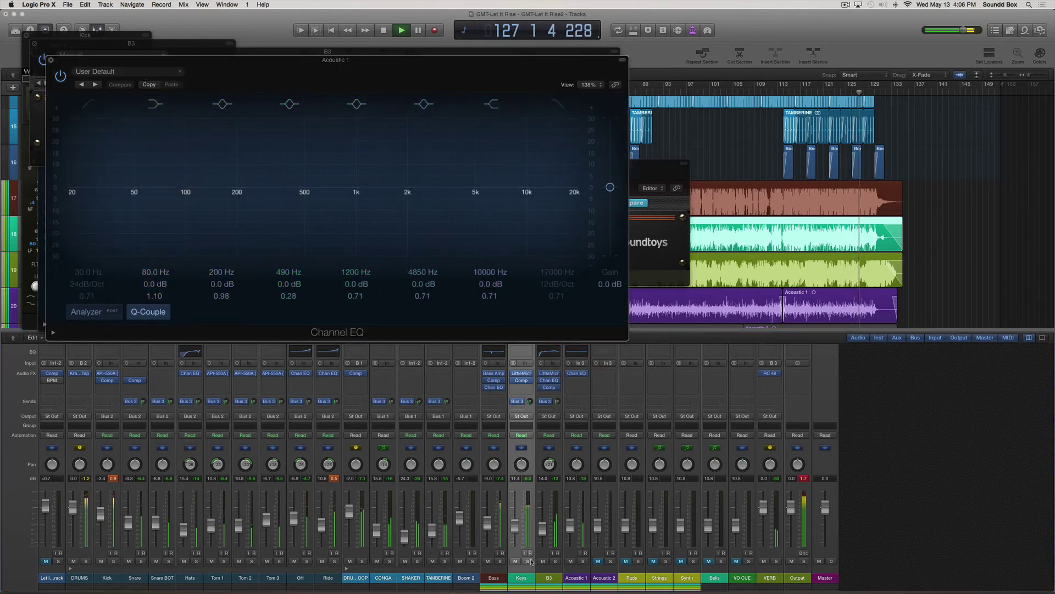
Audition Acoustic 1 and Acoustic 2 in solo, restarting playback from about bar 90.
left_click(584, 561)
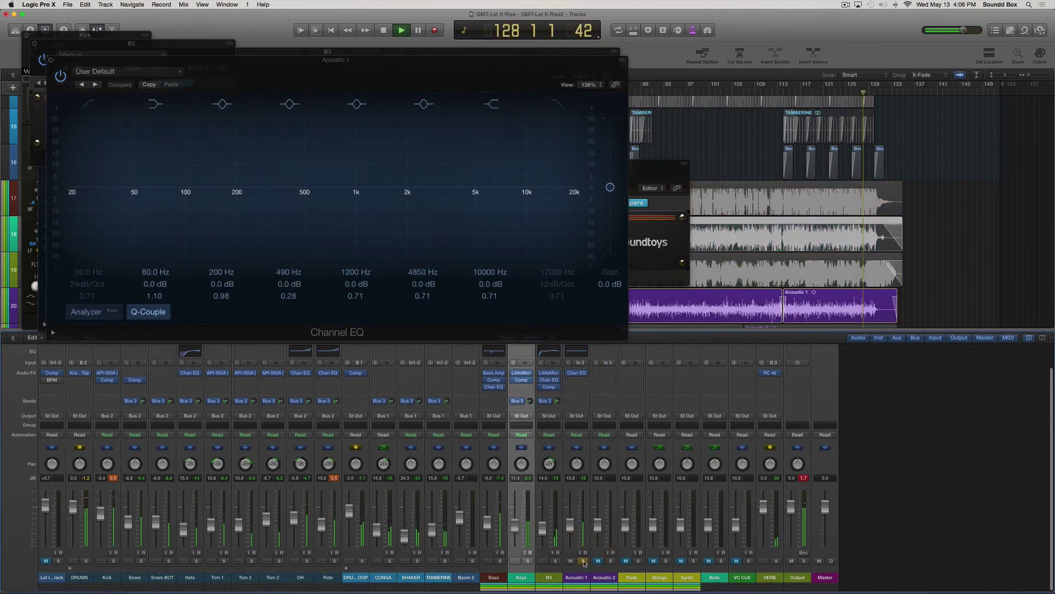
left_click(611, 562)
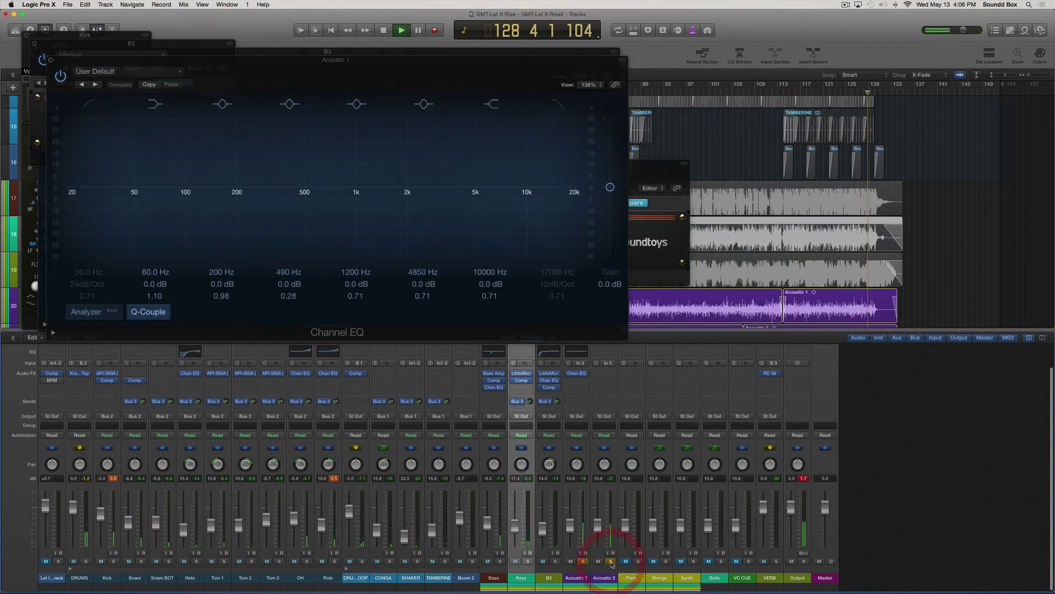
left_click(583, 561)
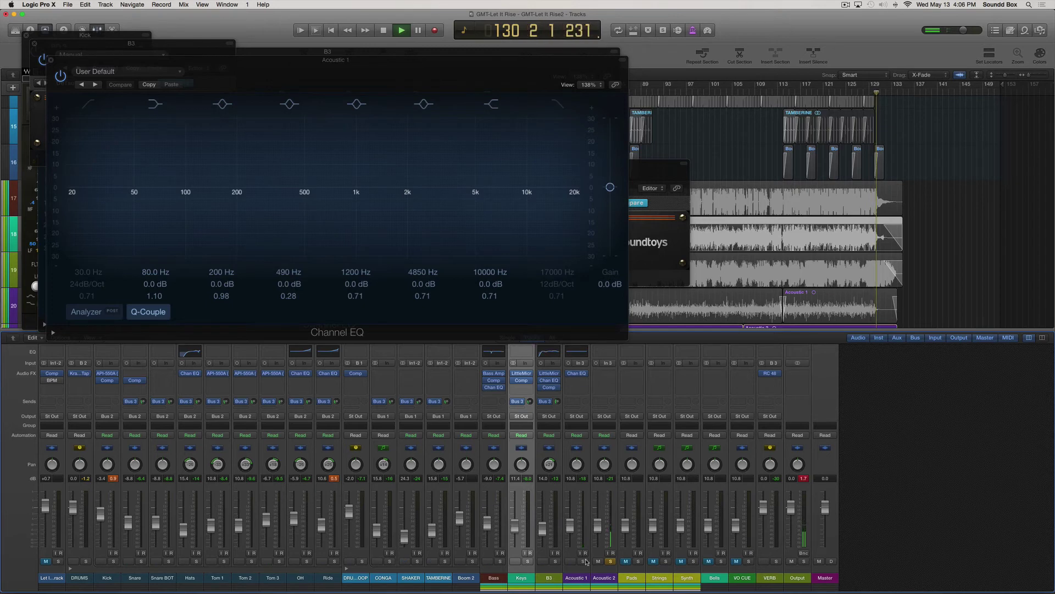
key("space")
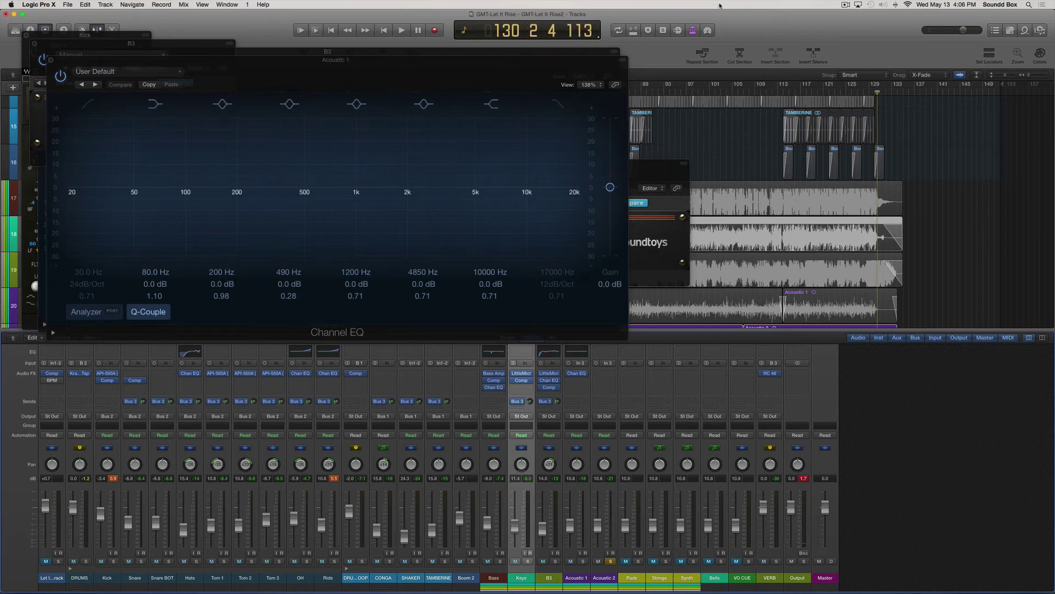
left_click(650, 91)
key("space")
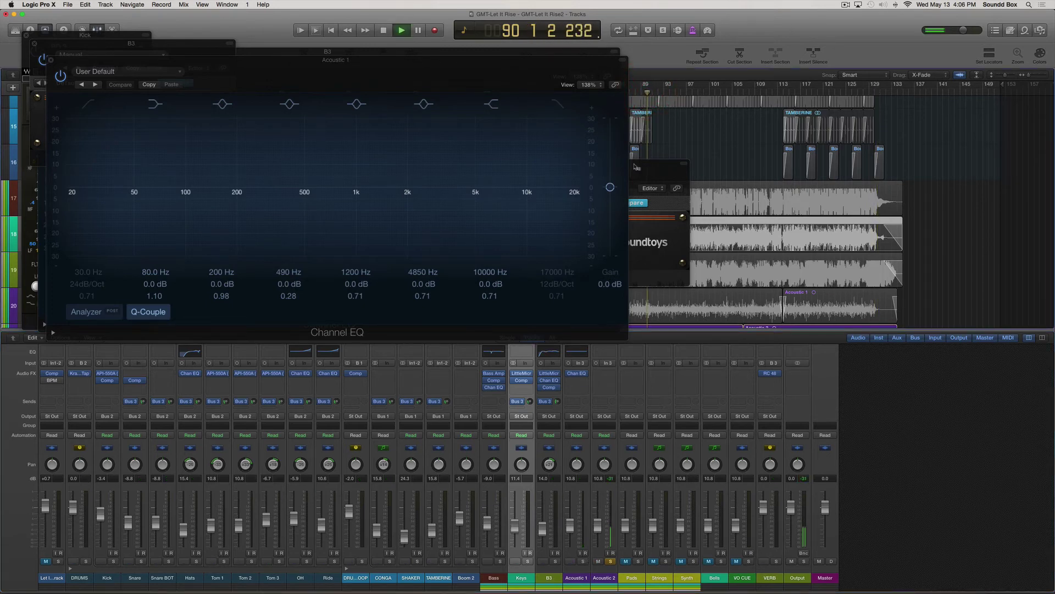
Compare the two acoustic guitars by switching their solos, adjust their panning and leave both soloed.
left_click(583, 561)
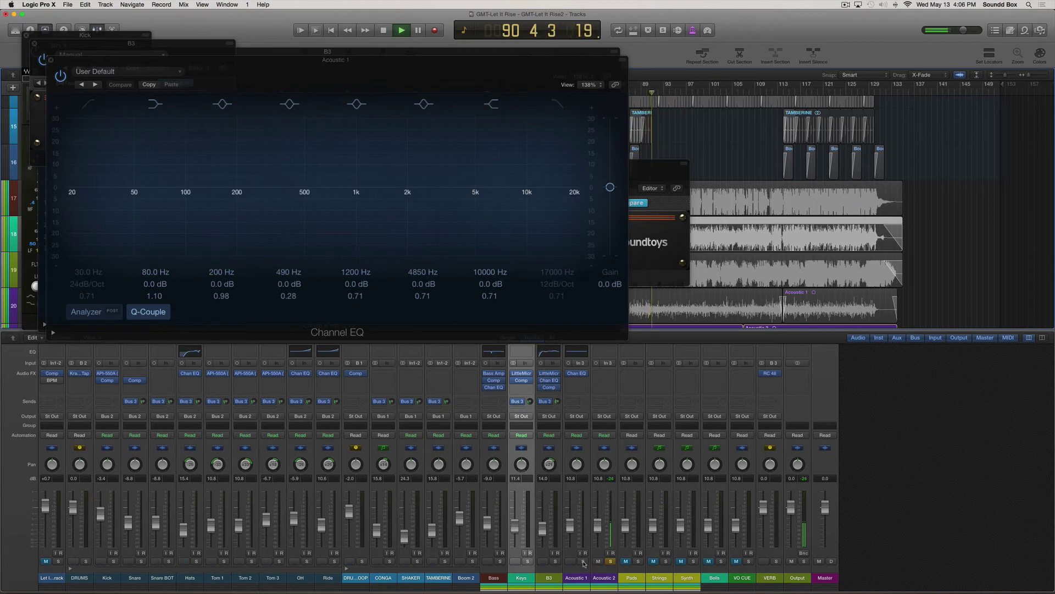
left_click(611, 560)
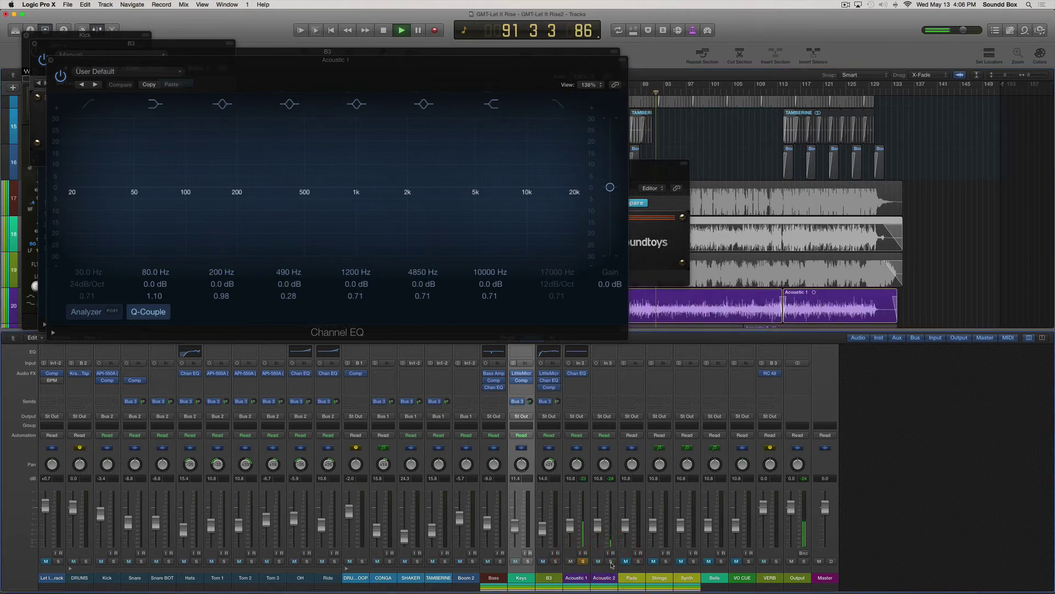
left_click(610, 561)
left_click(583, 561)
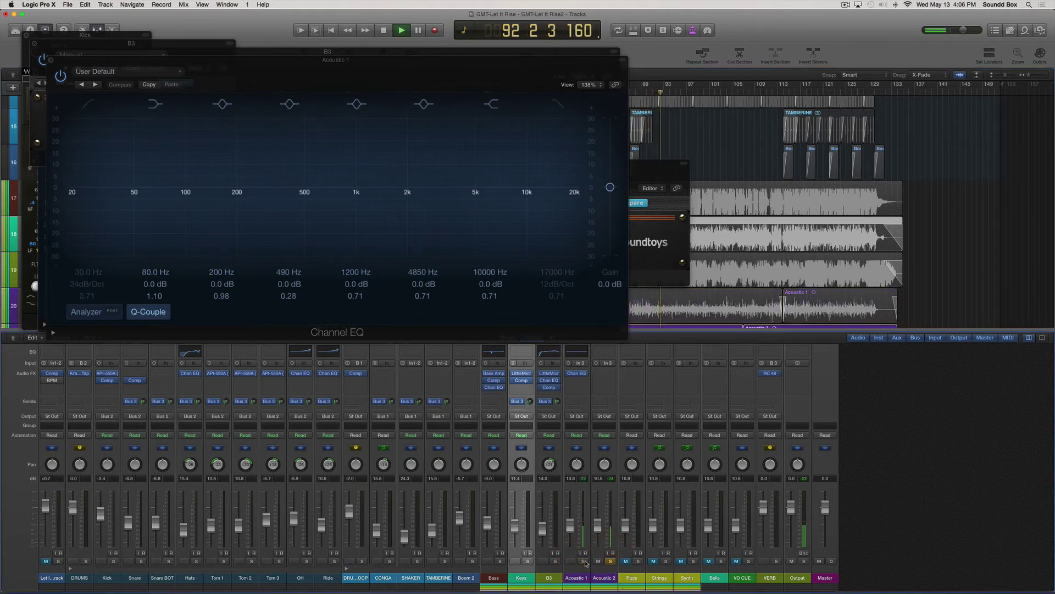
left_click_drag(577, 464, 607, 452)
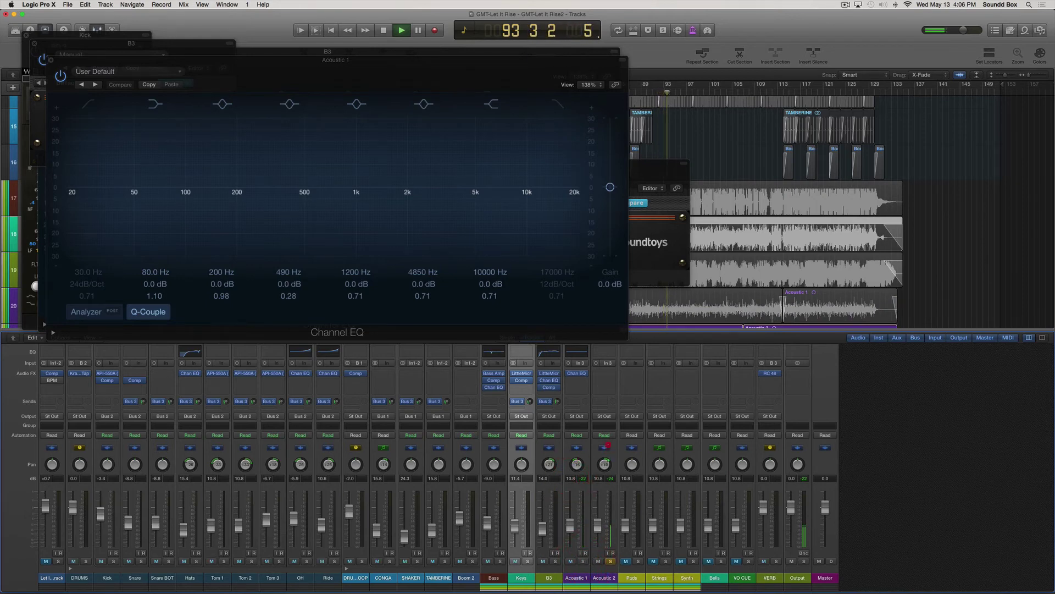
left_click(583, 561)
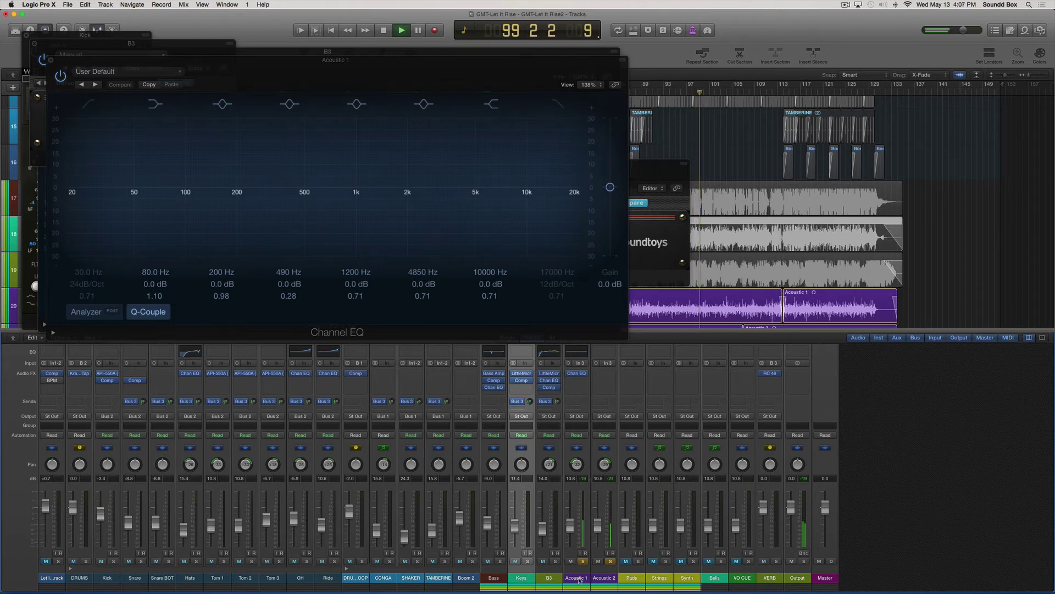
Add a Bus 3 (VERB) send to Acoustic 1 and Acoustic 2 together and raise its level with the VERB channel soloed.
left_click_drag(577, 578, 606, 579)
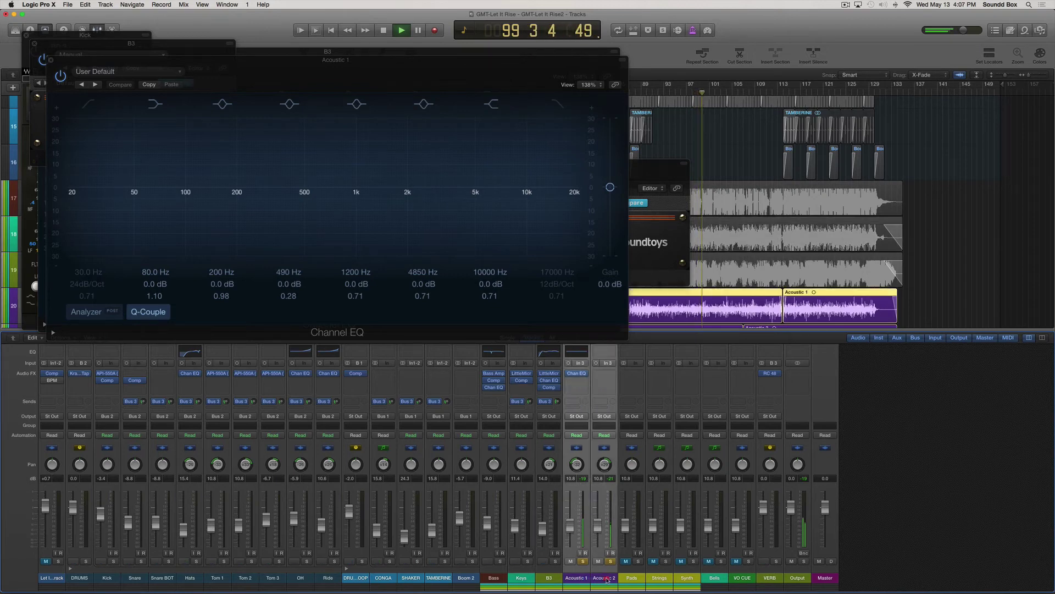
left_click(574, 402)
mouse_move(596, 445)
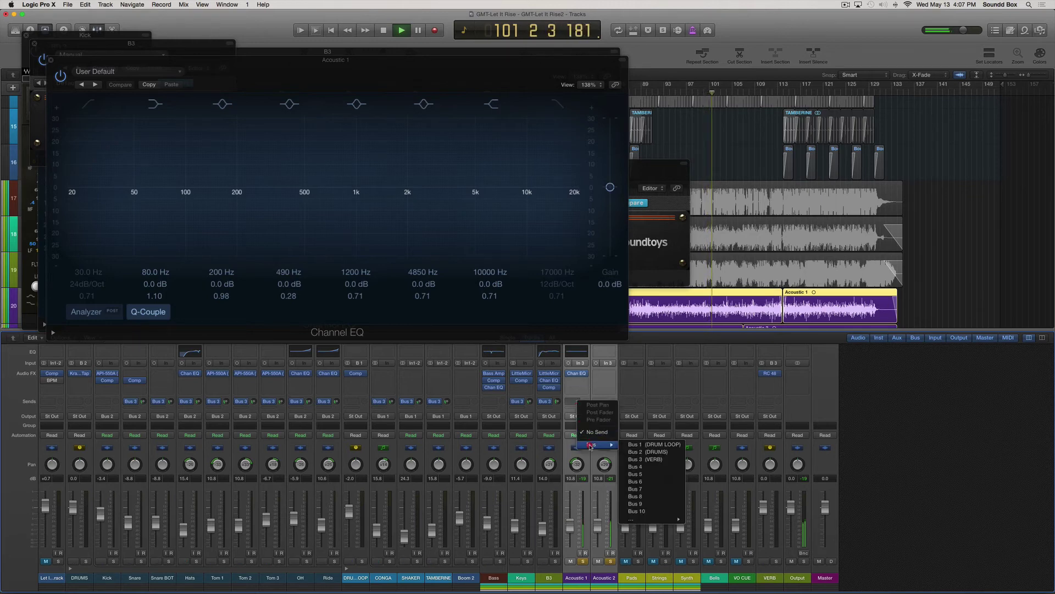
left_click(639, 459)
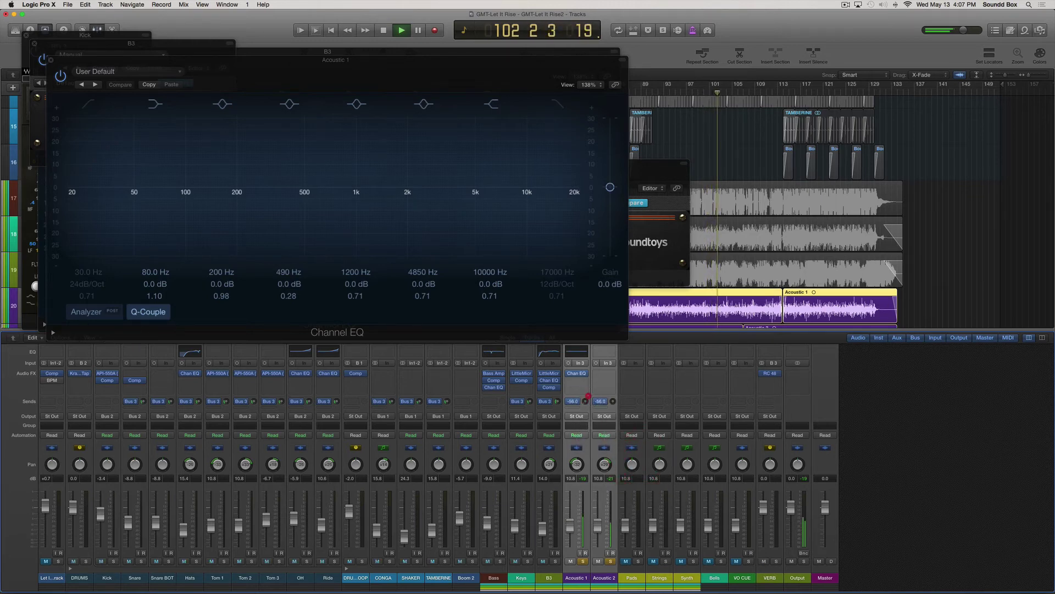
left_click_drag(614, 404, 608, 395)
left_click(776, 560)
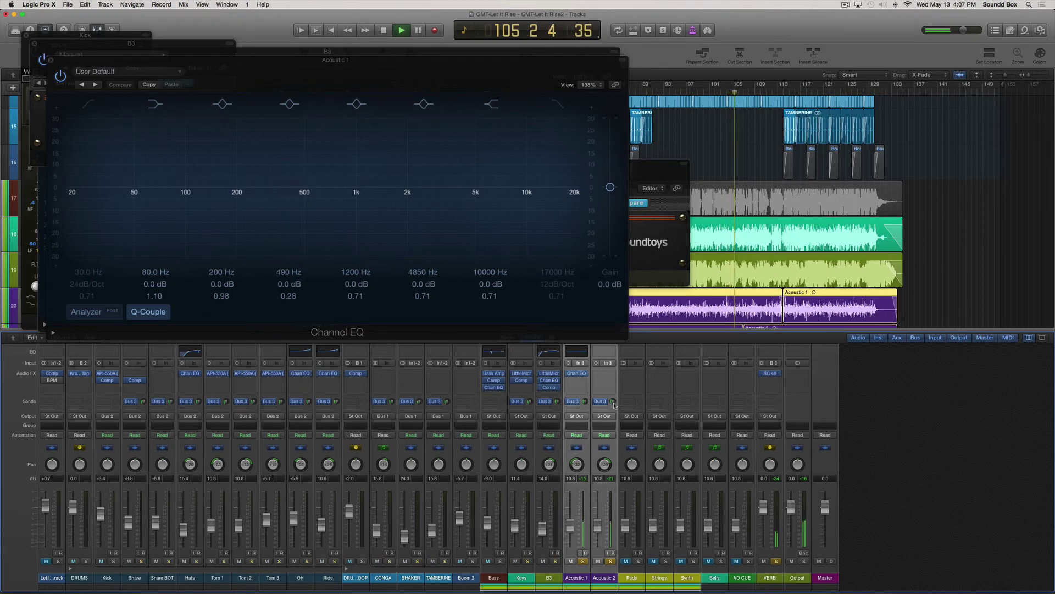
left_click_drag(613, 402, 612, 390)
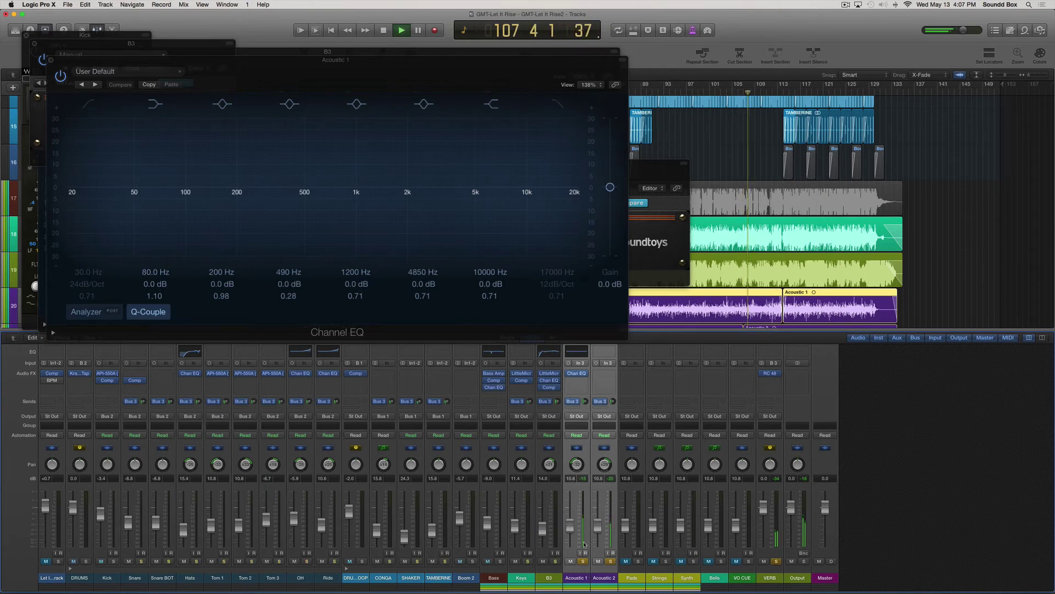
Reselect the Acoustic 1 and Acoustic 2 channels together and stop playback.
left_click(575, 580, "super")
left_click(574, 581)
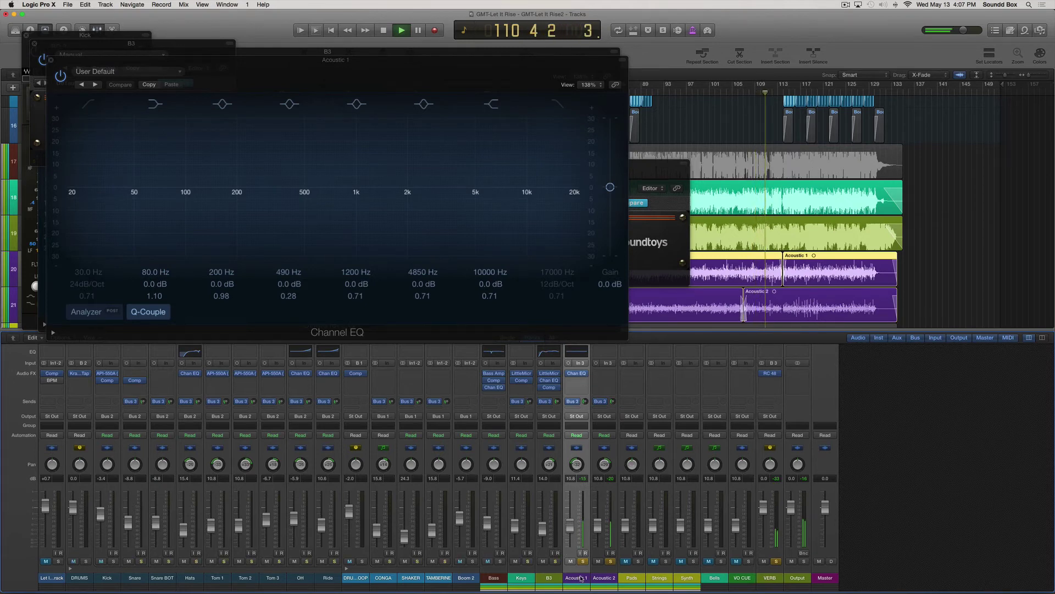
left_click(611, 579, "shift")
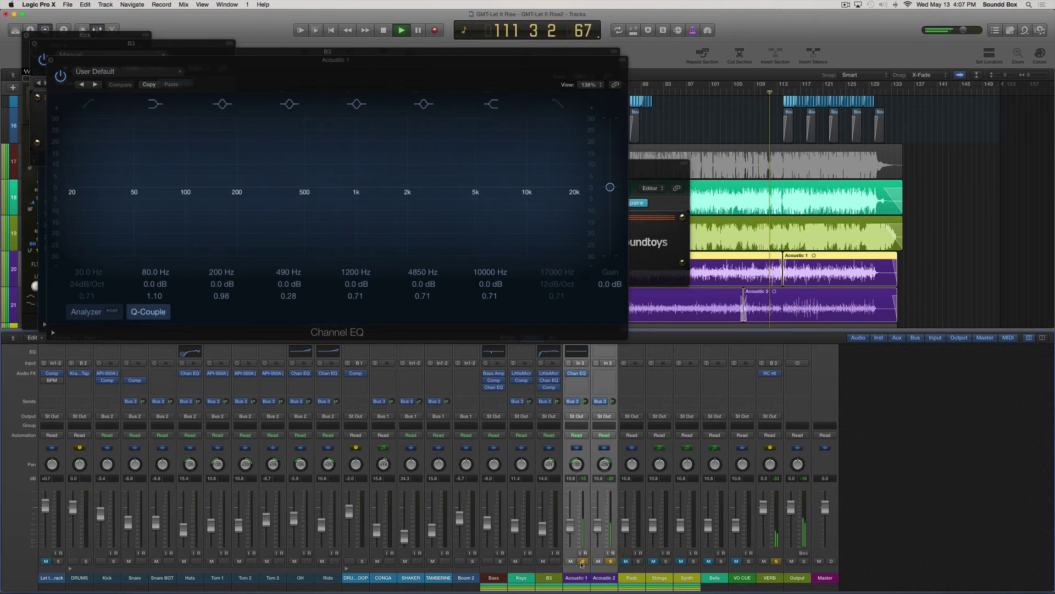
key("space")
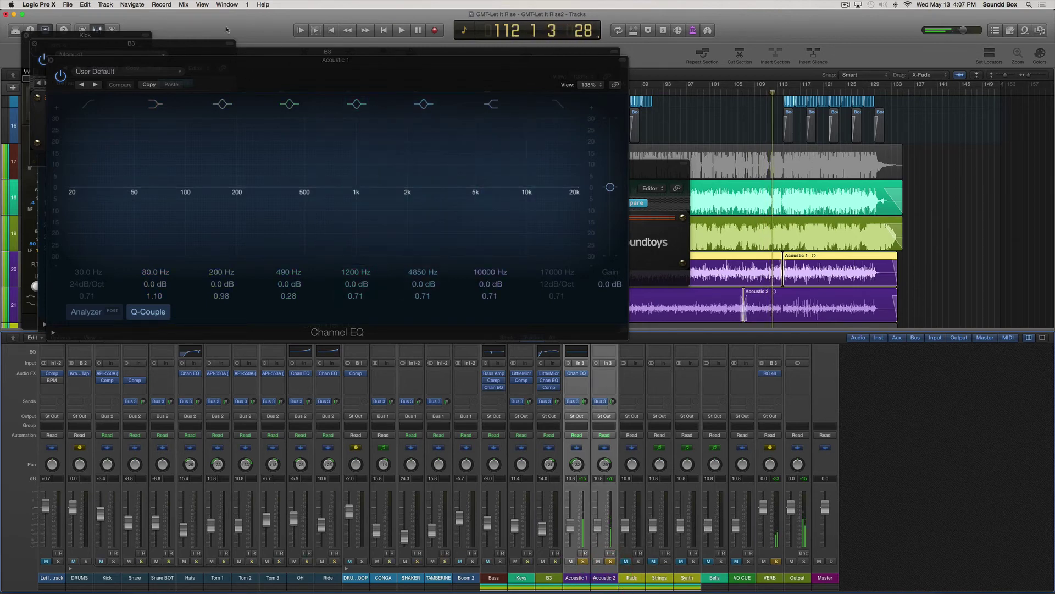
Create a Summing Stack from the selected Acoustic 1 and Acoustic 2 tracks.
left_click(102, 5)
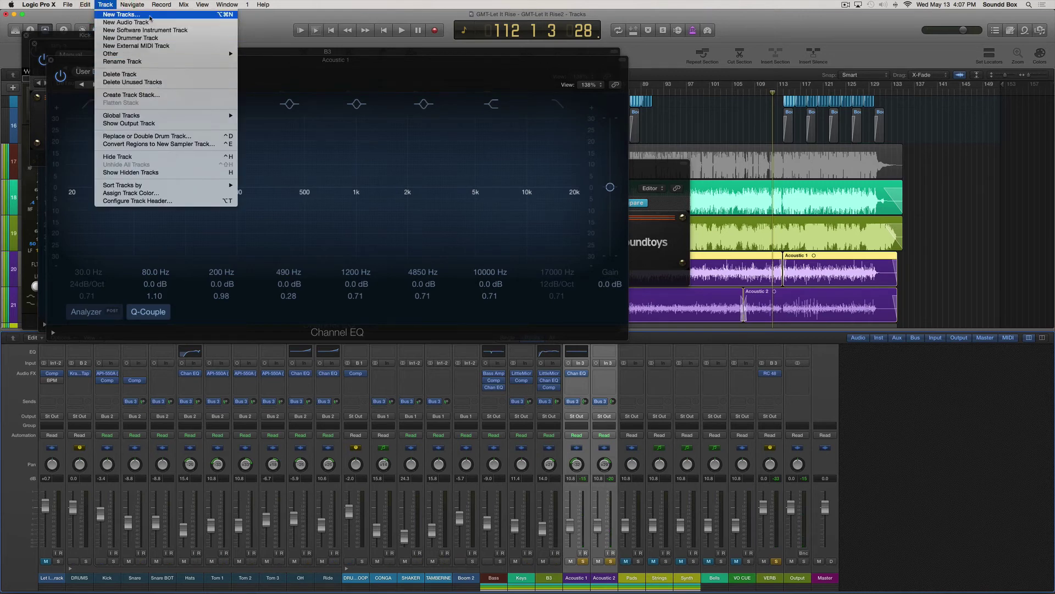
left_click(133, 95)
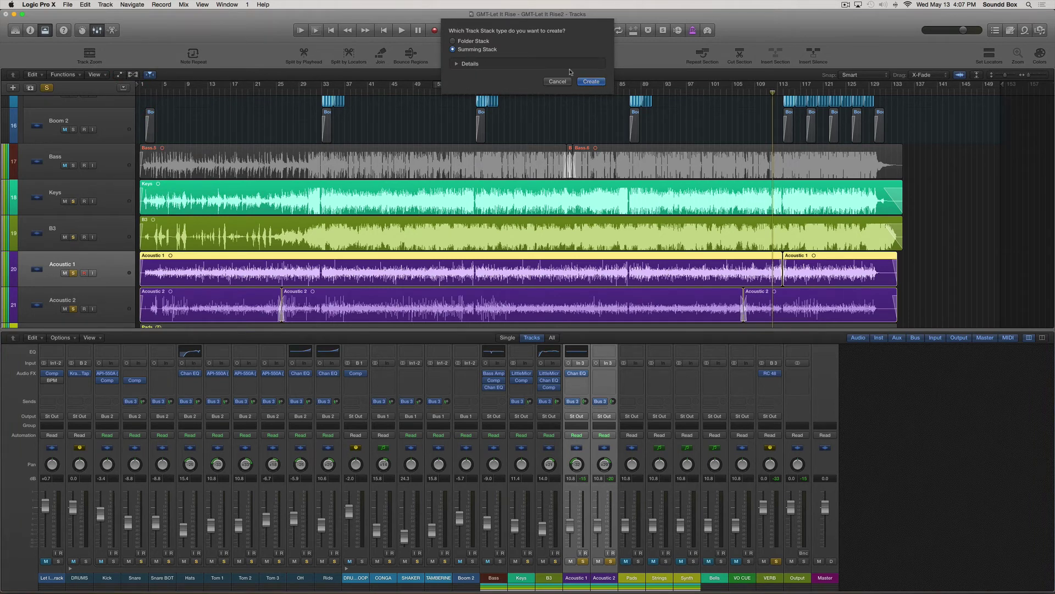
left_click(590, 82)
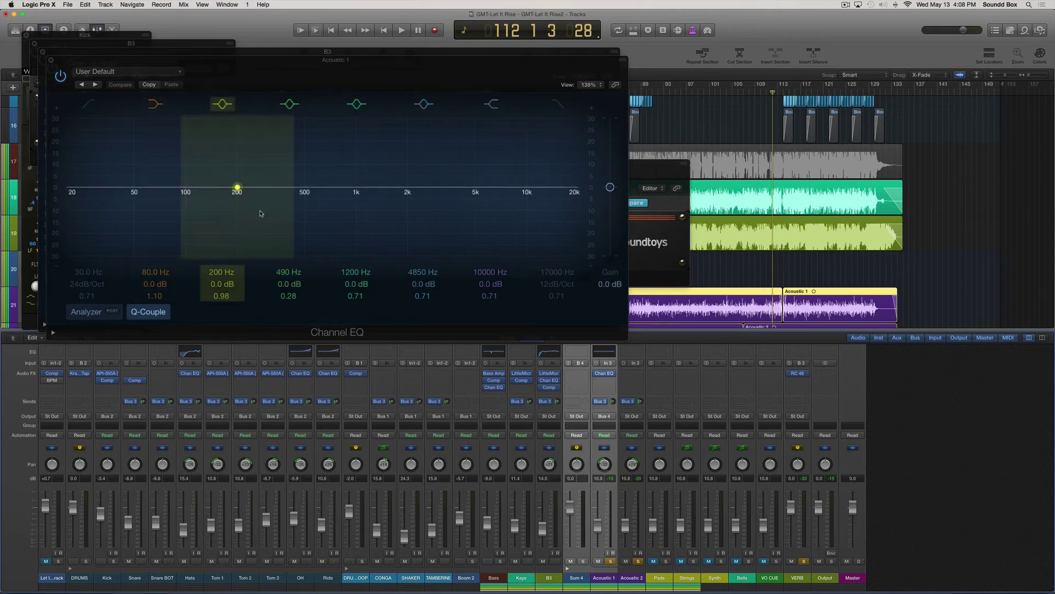
Close all the open plug-in windows, including the Acoustic 1, B3, Kick and Keys ones.
left_click(51, 61)
left_click(43, 51)
left_click(34, 44)
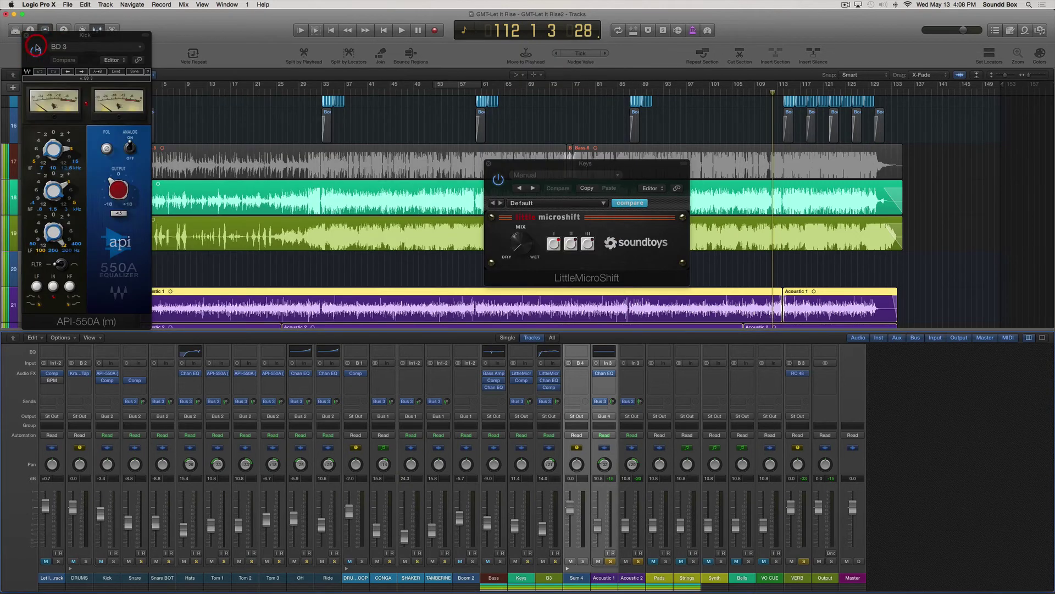
left_click(26, 36)
left_click(488, 163)
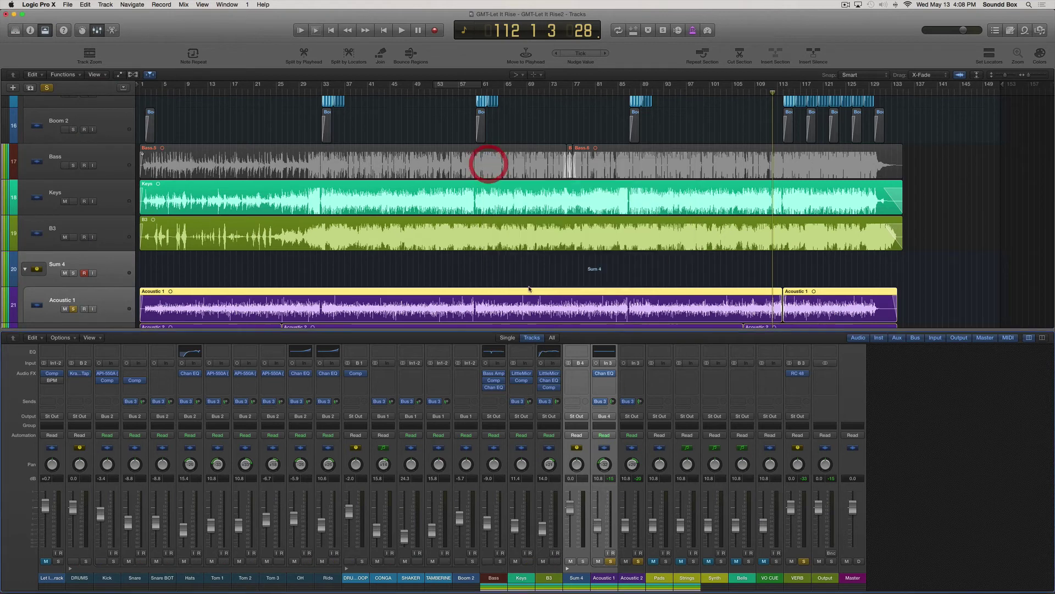
Select only the Sum 4 channel and move the Channel EQ from Acoustic 1 onto it.
mouse_move(559, 379)
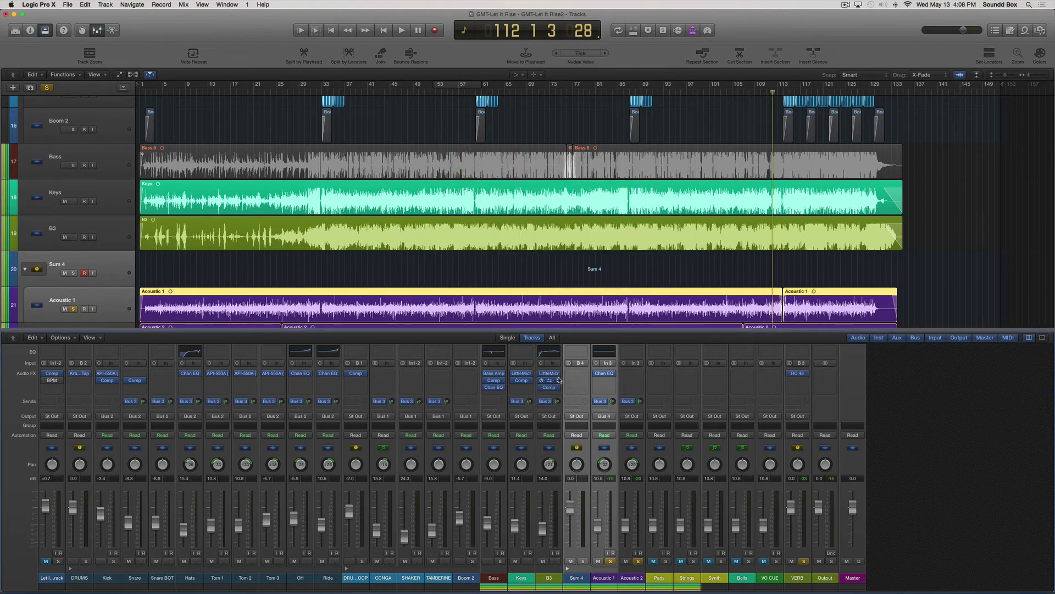
left_click(577, 580)
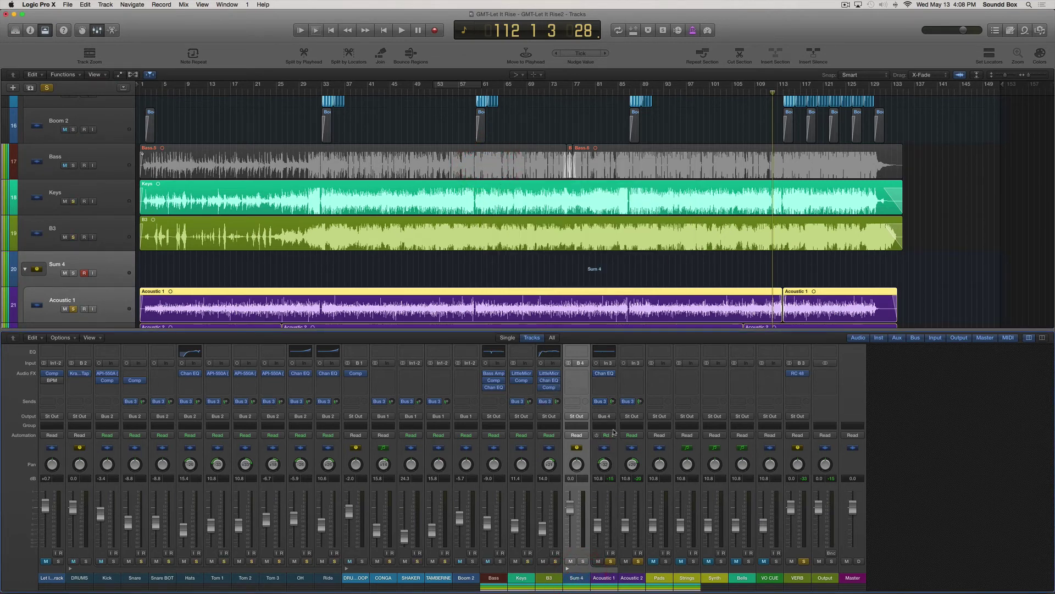
left_click_drag(607, 375, 580, 376)
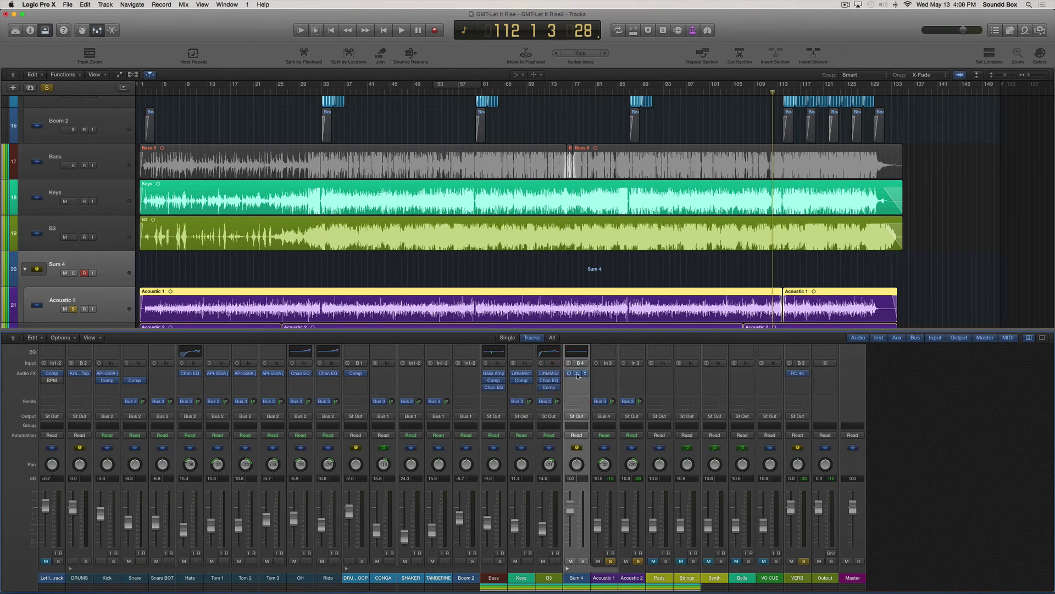
Load the Acoustic Guitar Bright preset in the Channel EQ on Sum 4 and start playback.
left_click(577, 355)
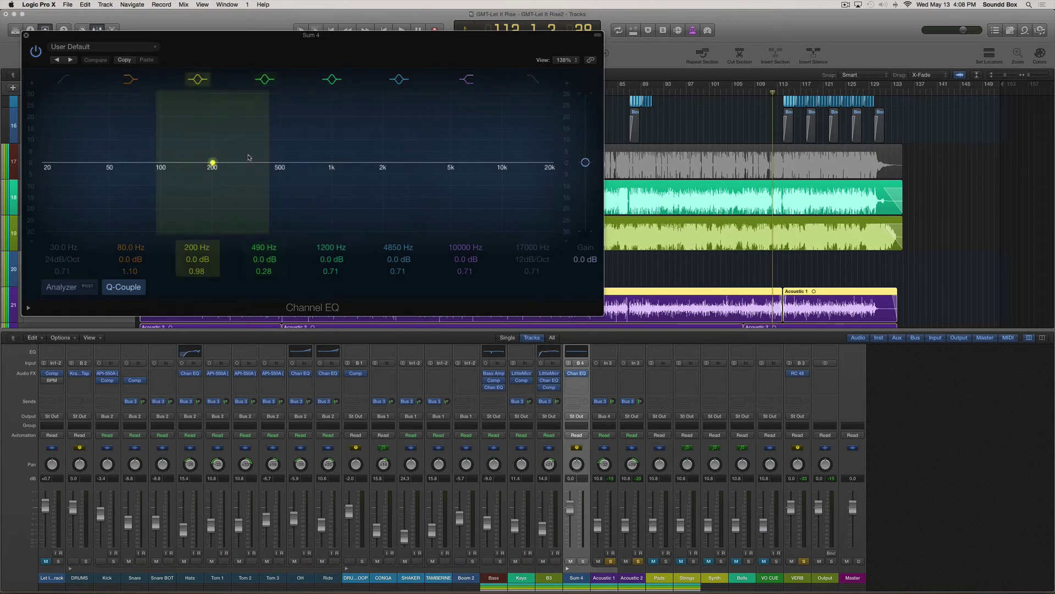
left_click(151, 47)
mouse_move(62, 206)
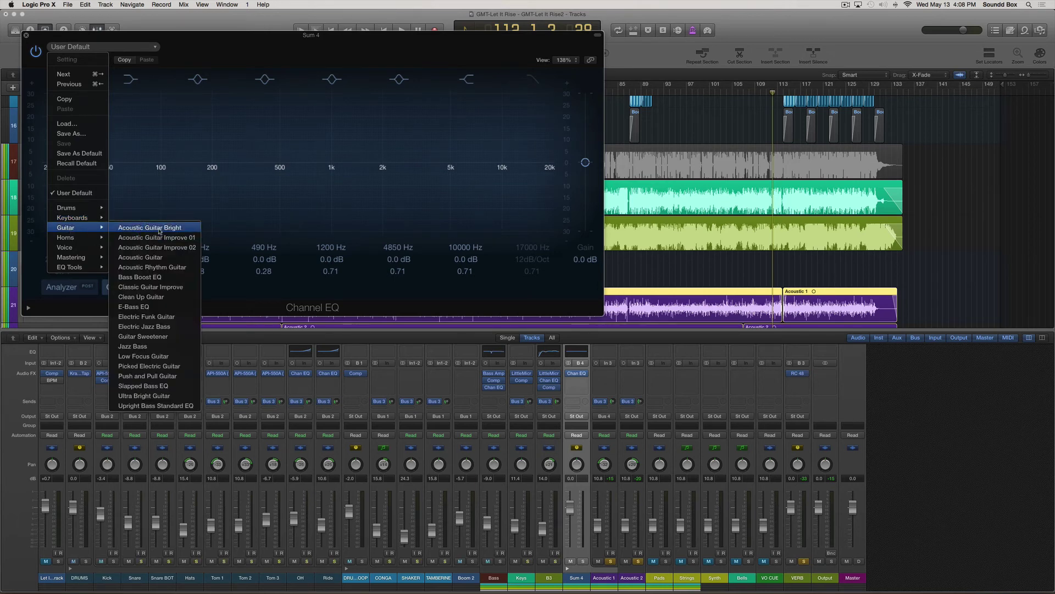
left_click(160, 228)
key("space")
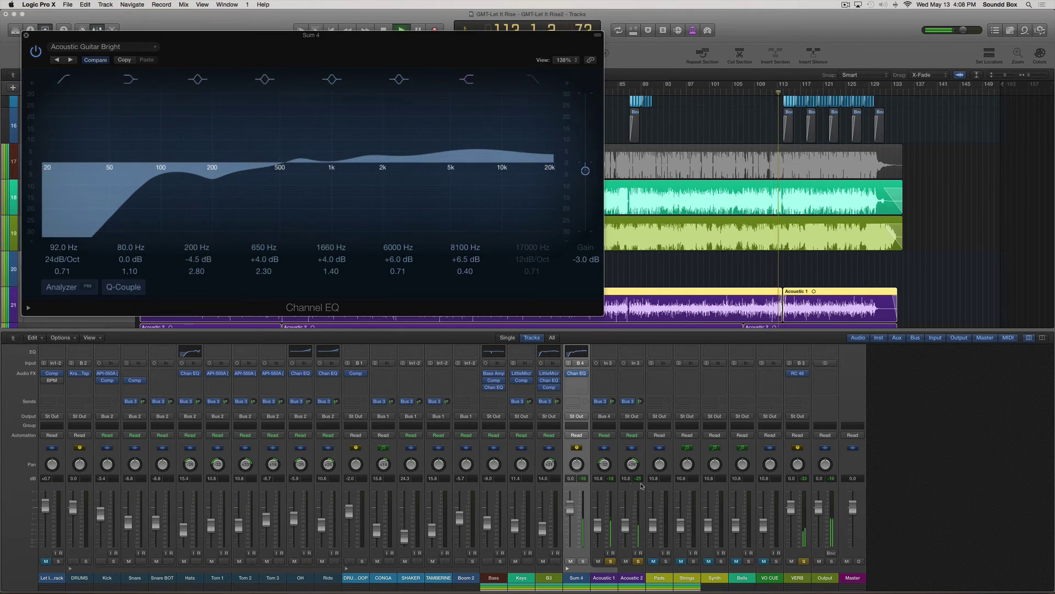
left_click(114, 216)
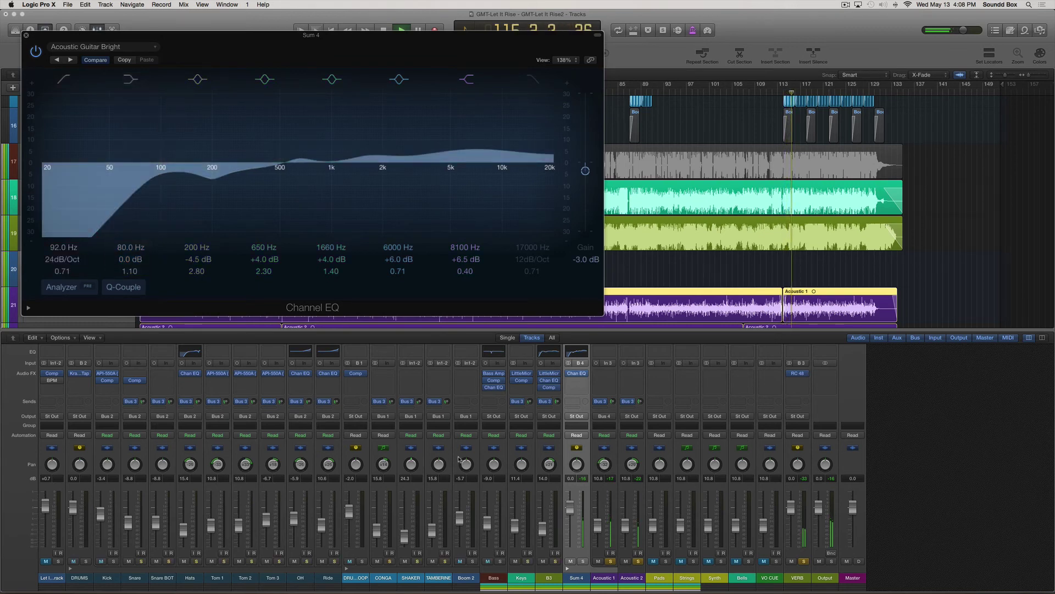
Raise the Acoustic 1 and Acoustic 2 faders together to about -2.9 dB, clearing the guitar and VERB solos to hear the full mix.
left_click(627, 519)
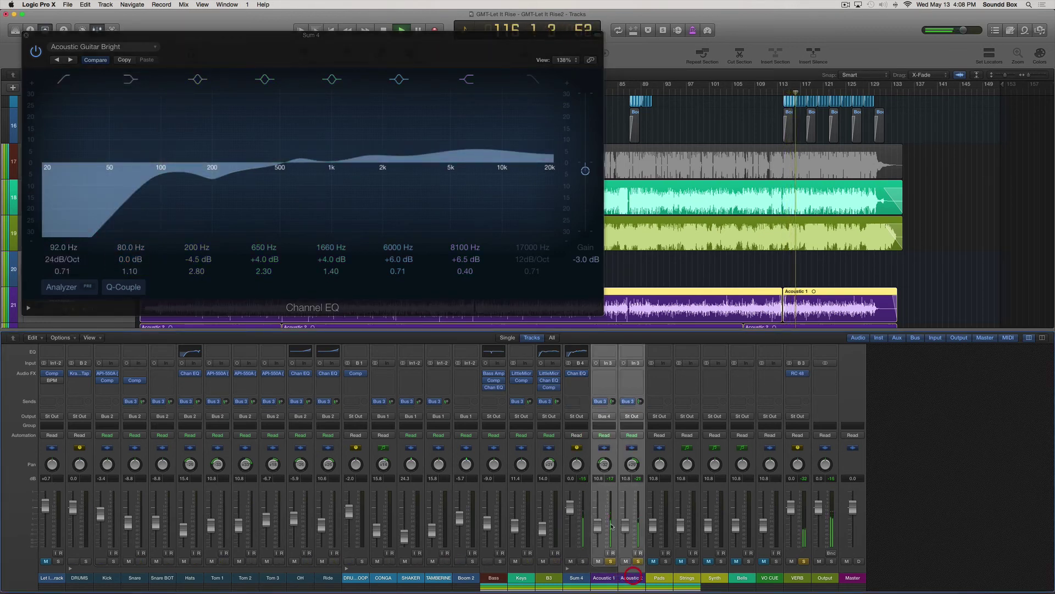
left_click_drag(627, 518, 627, 508)
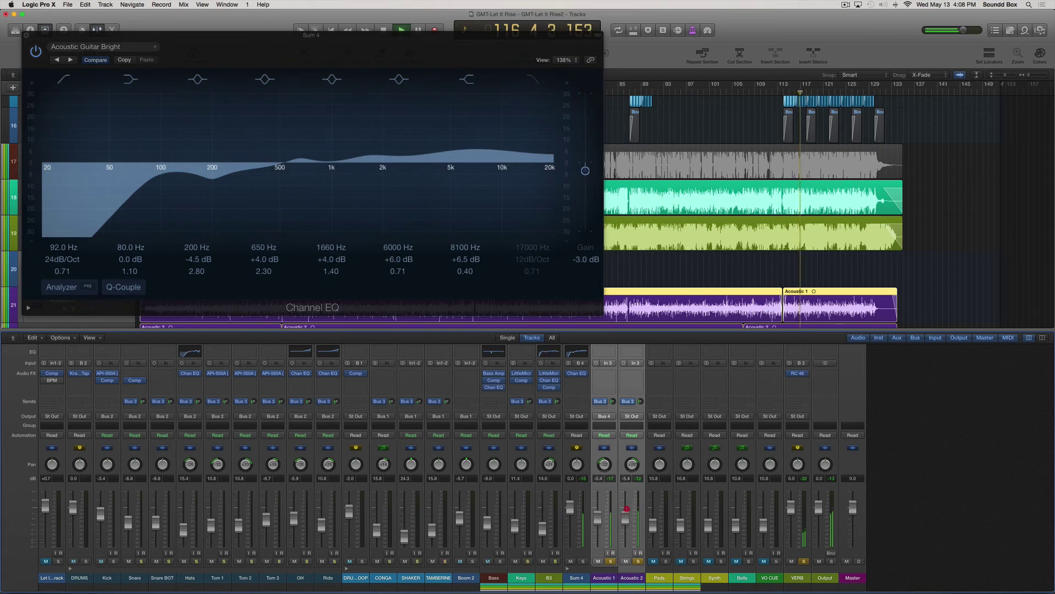
left_click(610, 561)
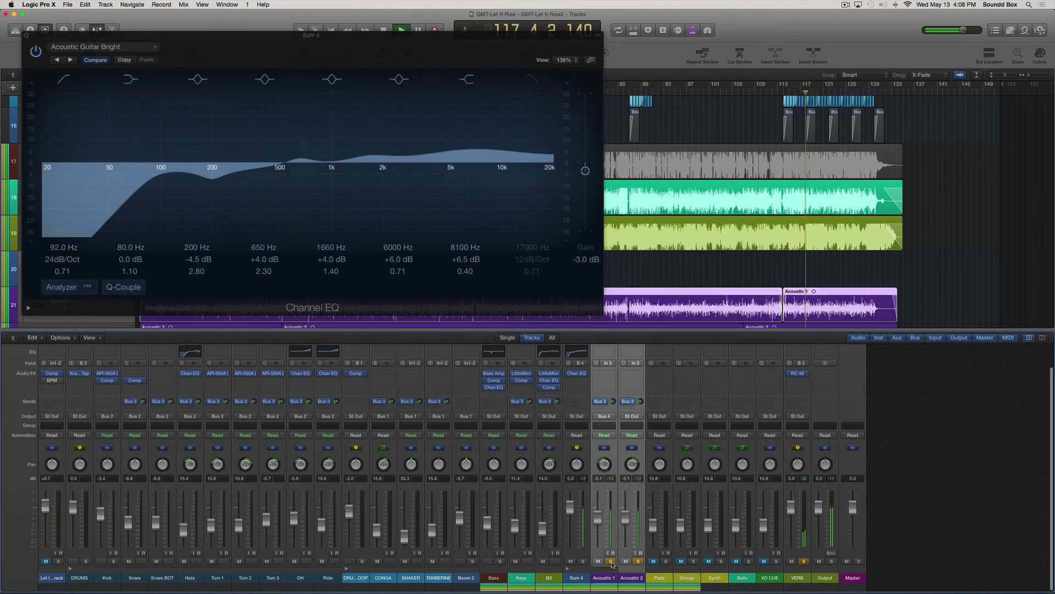
left_click(805, 561)
left_click_drag(597, 514, 597, 509)
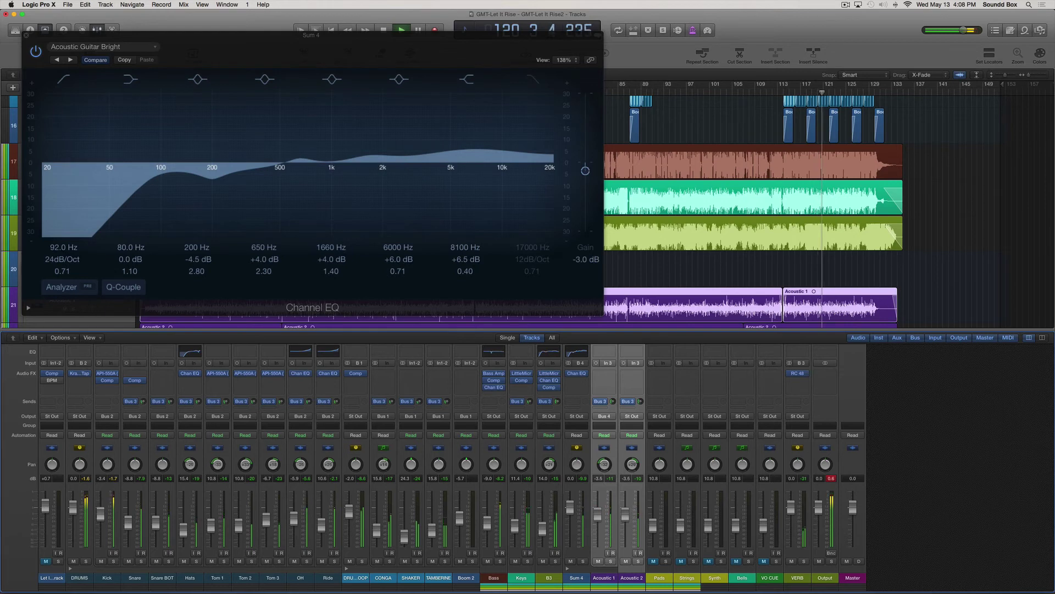
left_click_drag(598, 515, 597, 513)
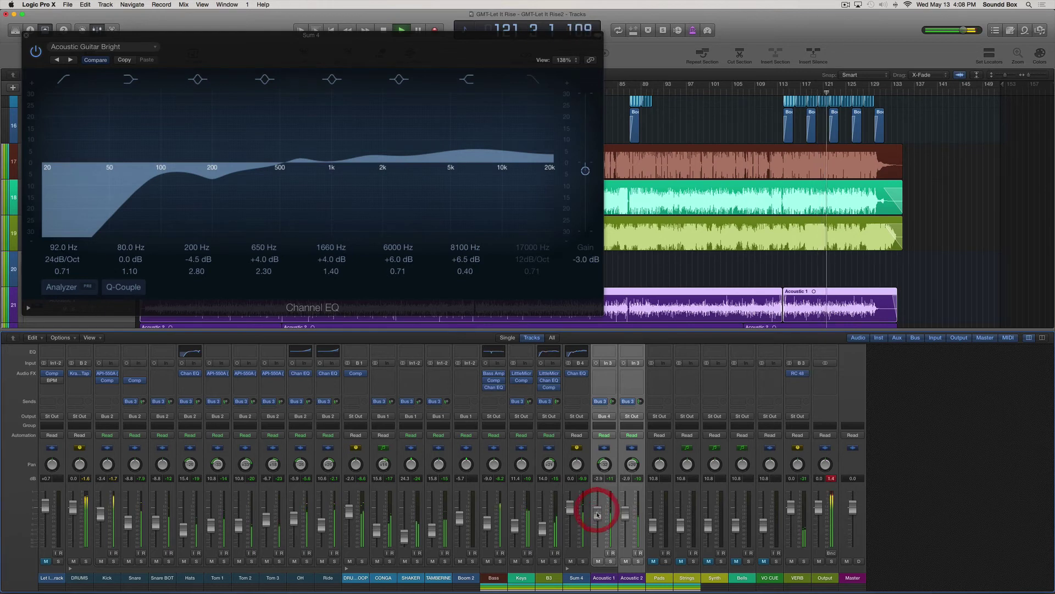
Add a Compressor after the Channel EQ on Sum 4 and load its Acoustic Guitar preset.
left_click(577, 380)
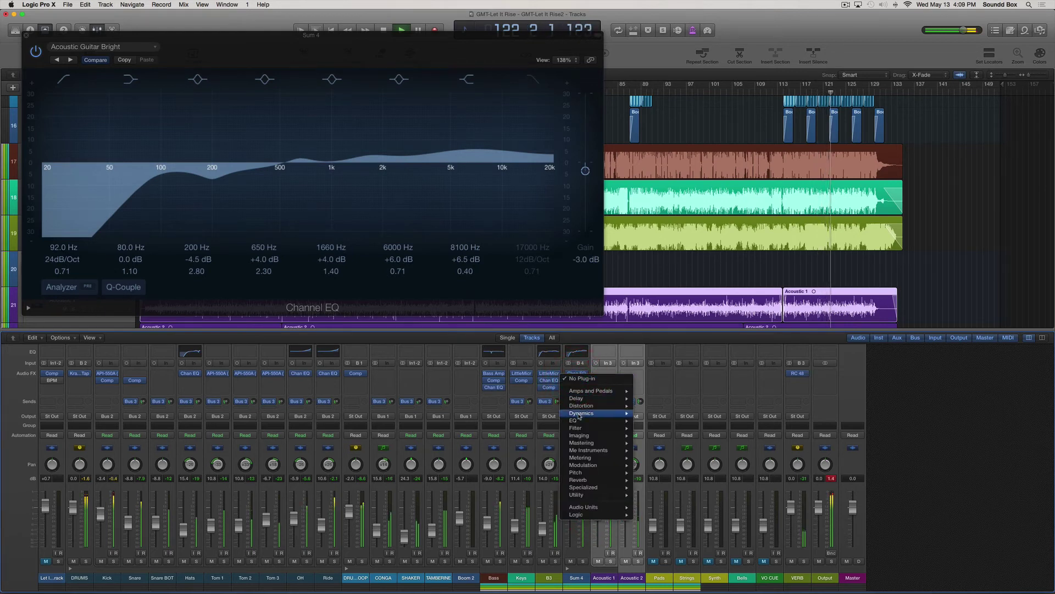
mouse_move(579, 416)
left_click(668, 422)
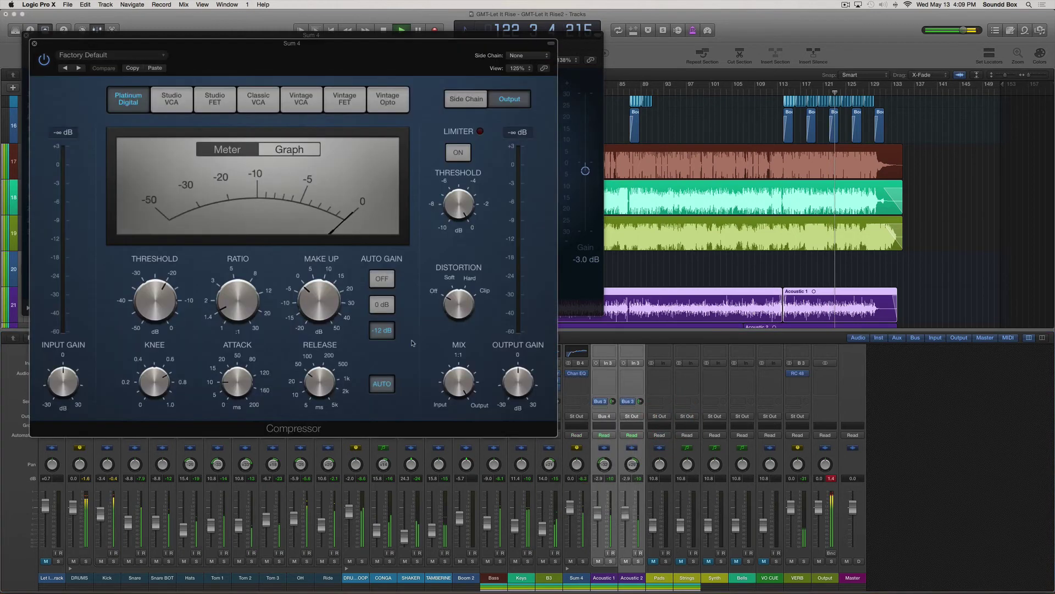
left_click(137, 57)
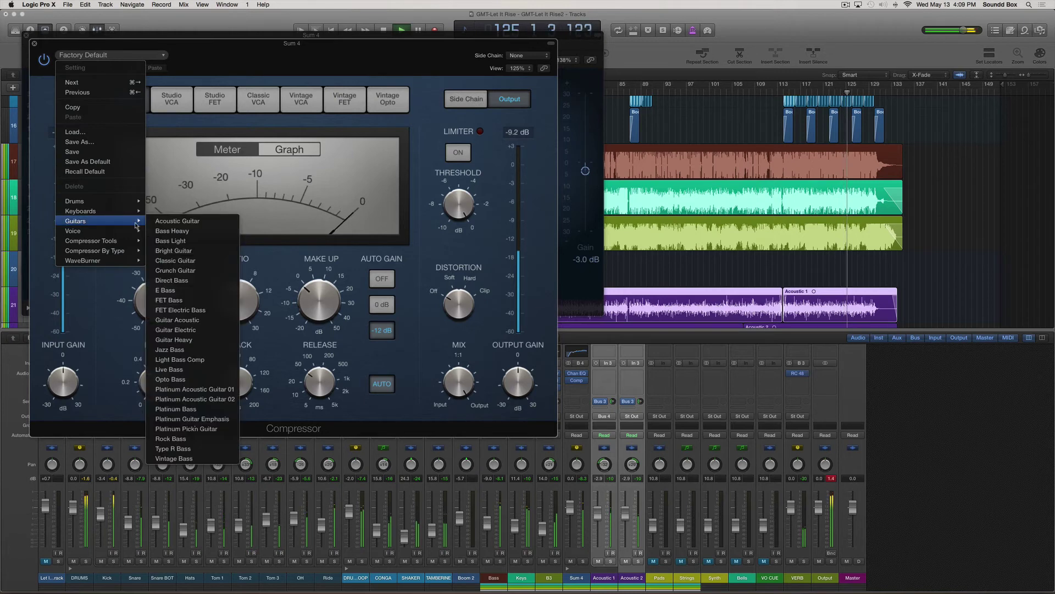
left_click(165, 221)
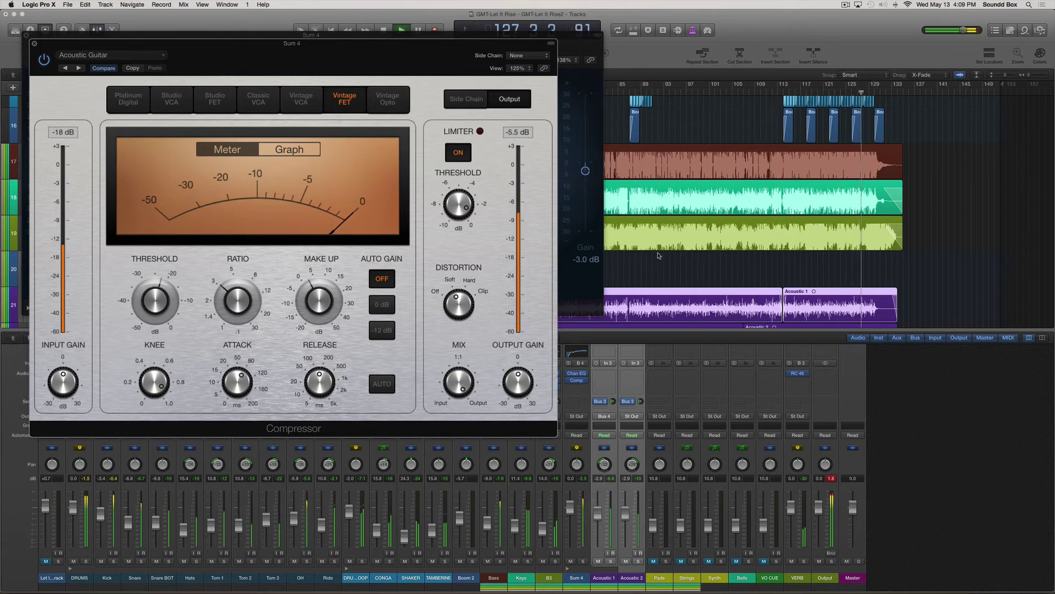
Rename the Sum 4 channel GUITAR.
scroll(660, 256, "down", 3)
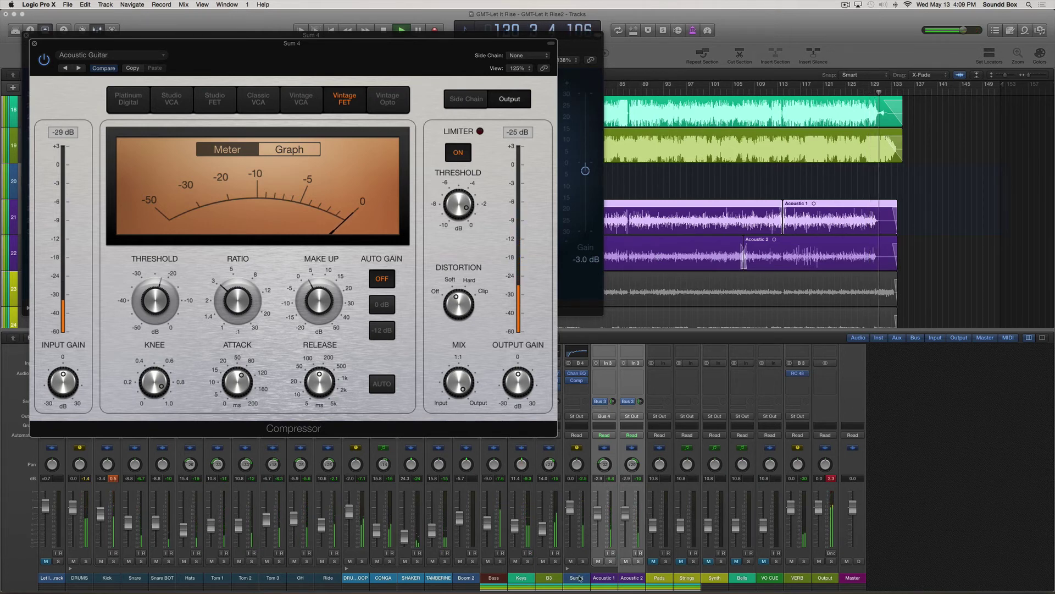
left_click(576, 572)
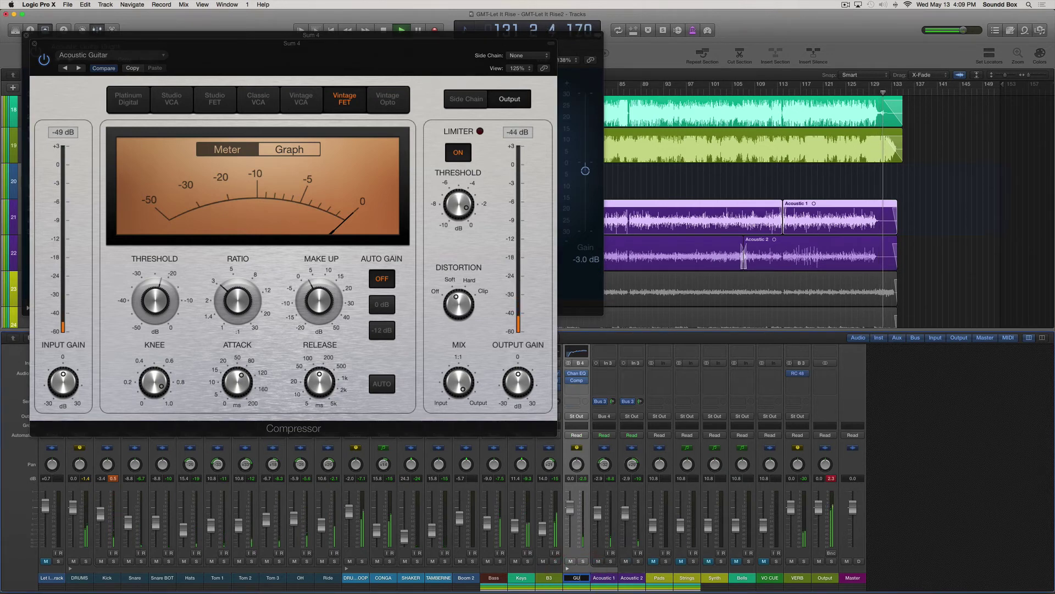
type("GUI")
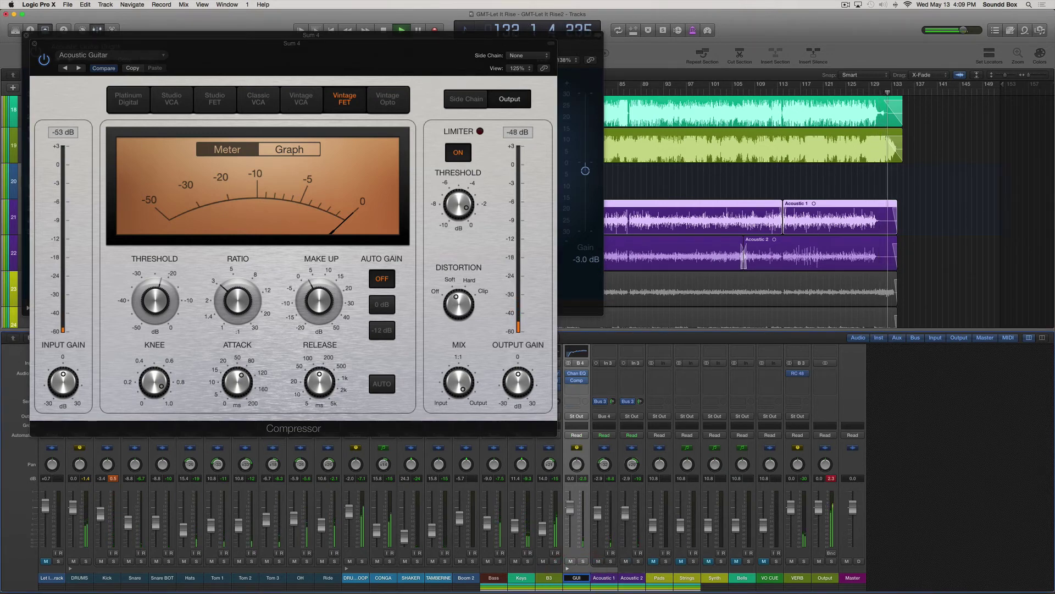
type("TAR")
key("Return")
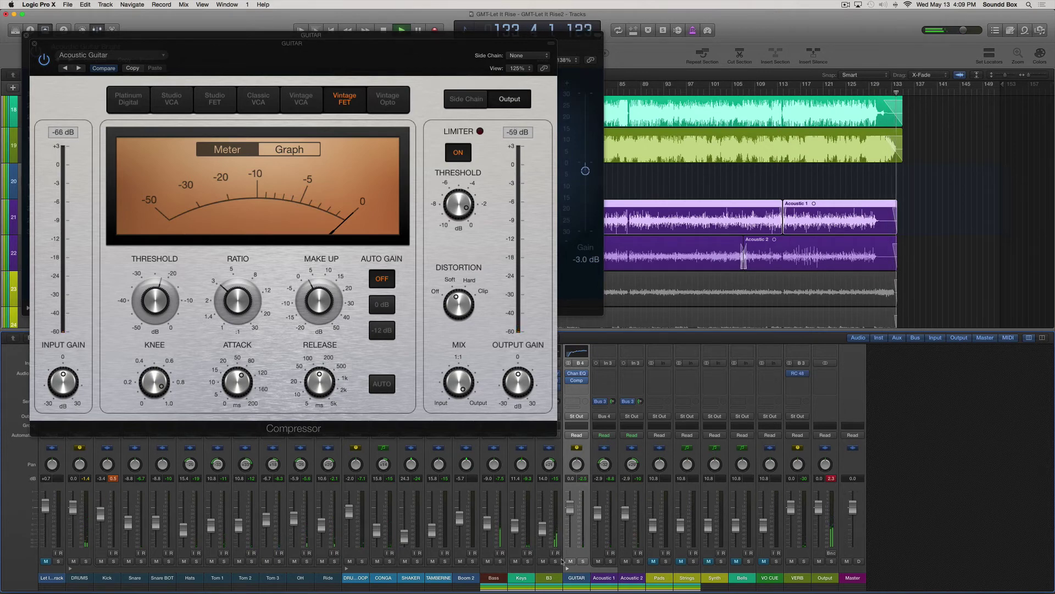
Close the GUITAR channel's Compressor and Channel EQ windows.
mouse_move(508, 391)
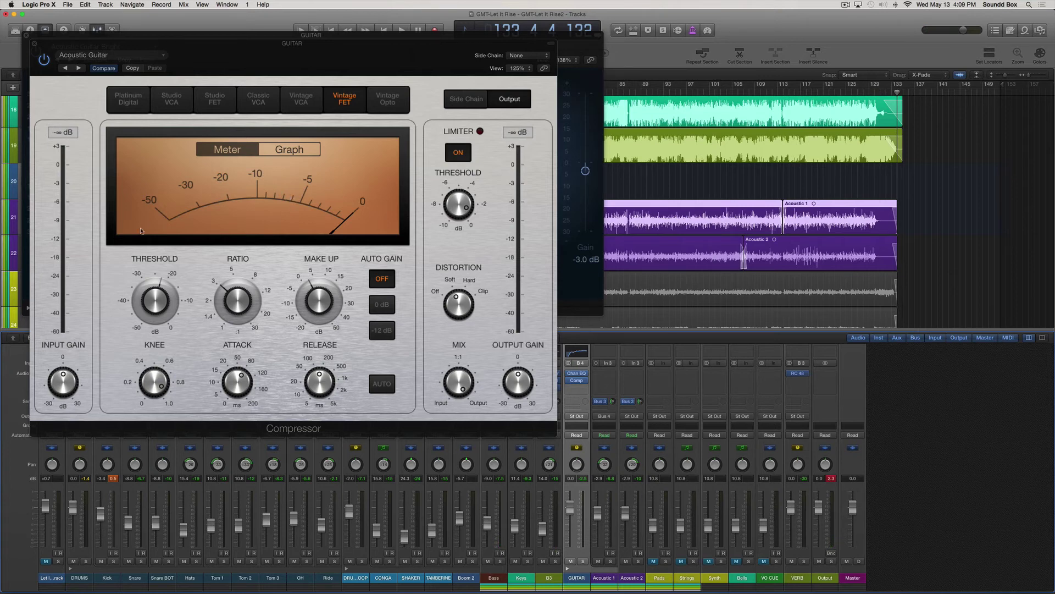
left_click(34, 44)
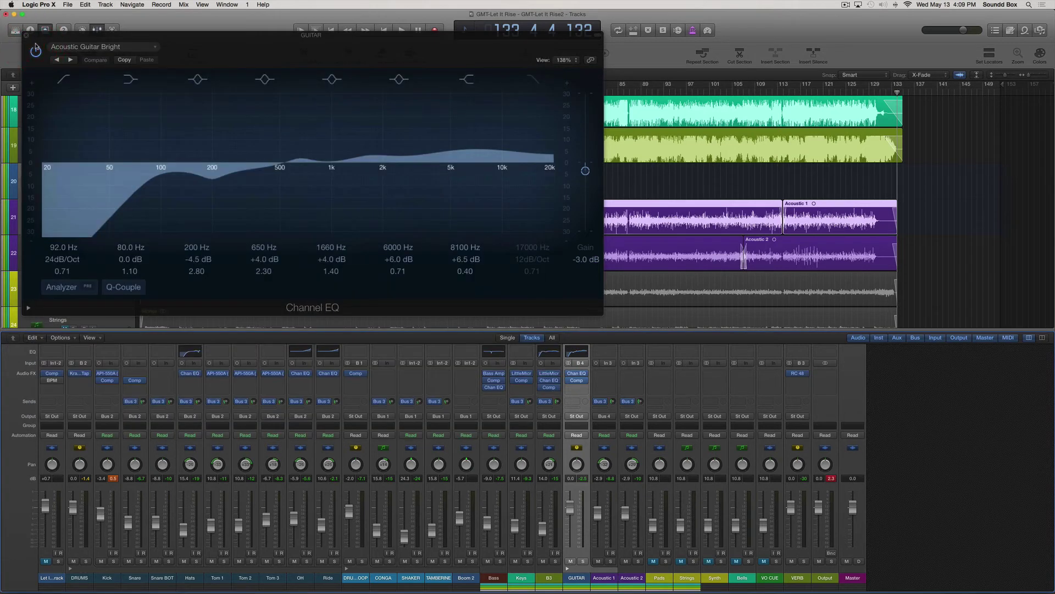
left_click(25, 36)
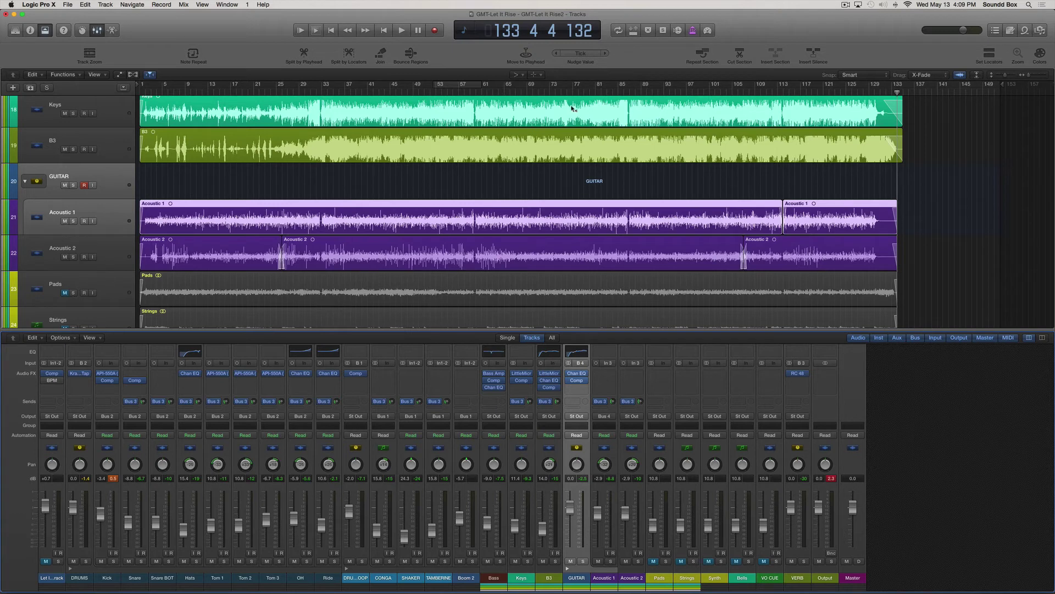
Restart playback from bar 82 and lower the GUITAR stack fader to about -3.2 dB.
left_click(606, 93)
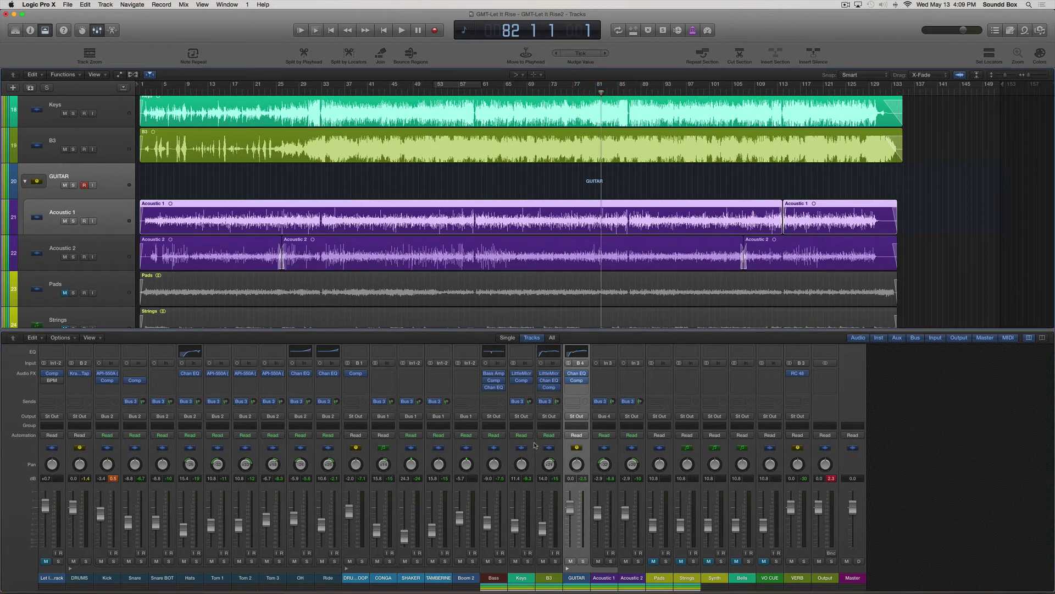
key("space")
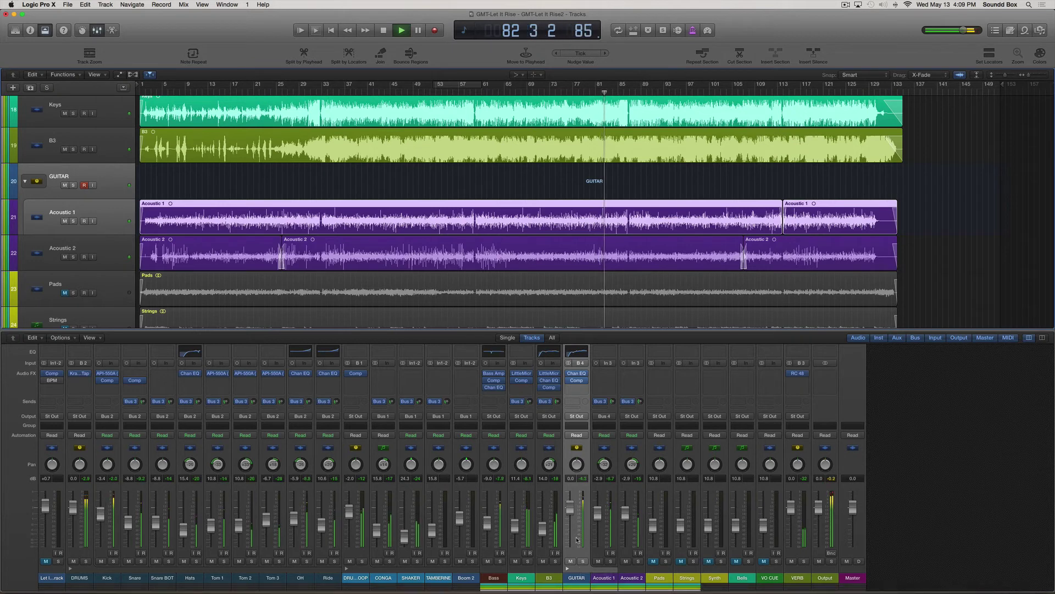
left_click_drag(570, 510, 571, 529)
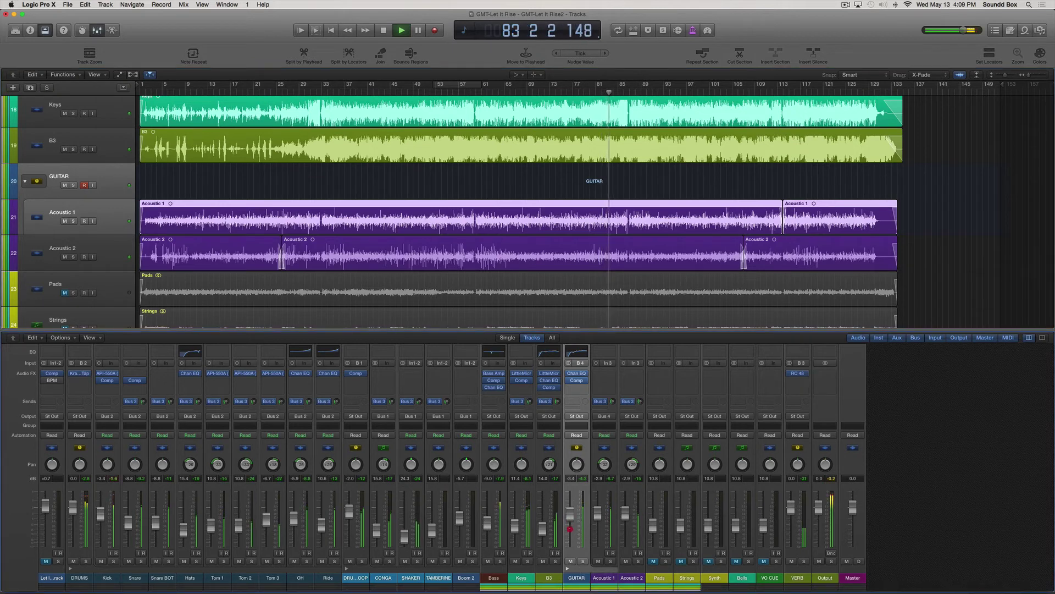
Lower the Acoustic 1 and Acoustic 2 faders together to about -7 dB and set their Bus 3 sends to about -6.2 dB.
left_click_drag(604, 577, 632, 575)
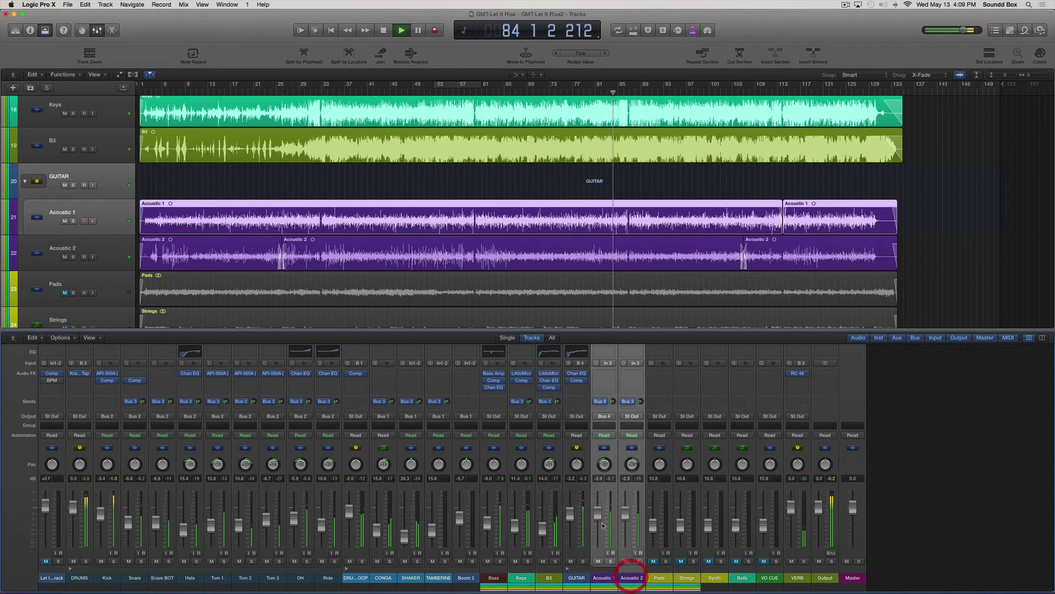
left_click_drag(599, 519, 598, 523)
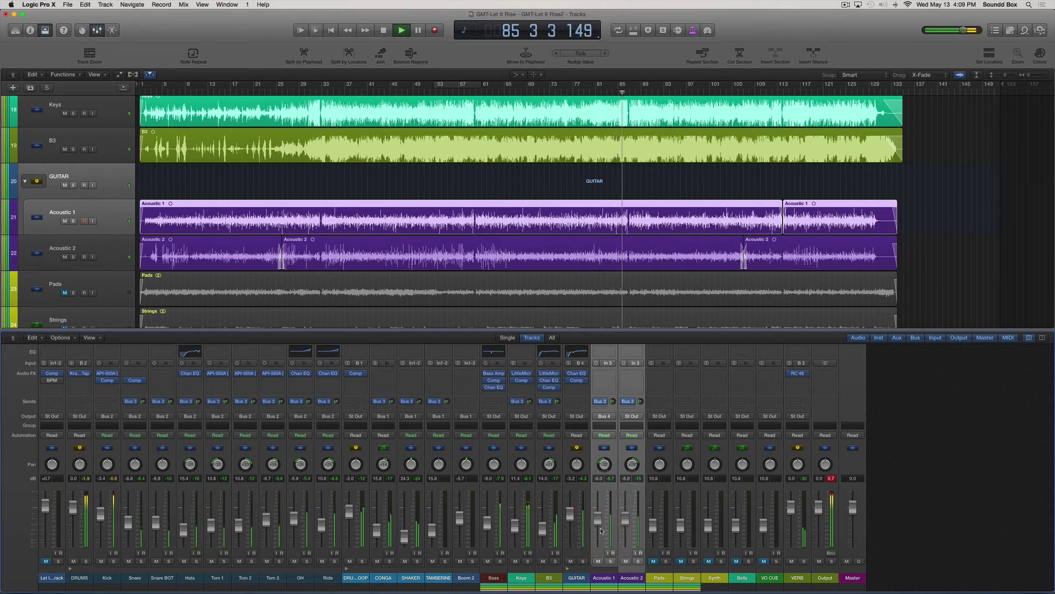
left_click_drag(600, 519, 601, 522)
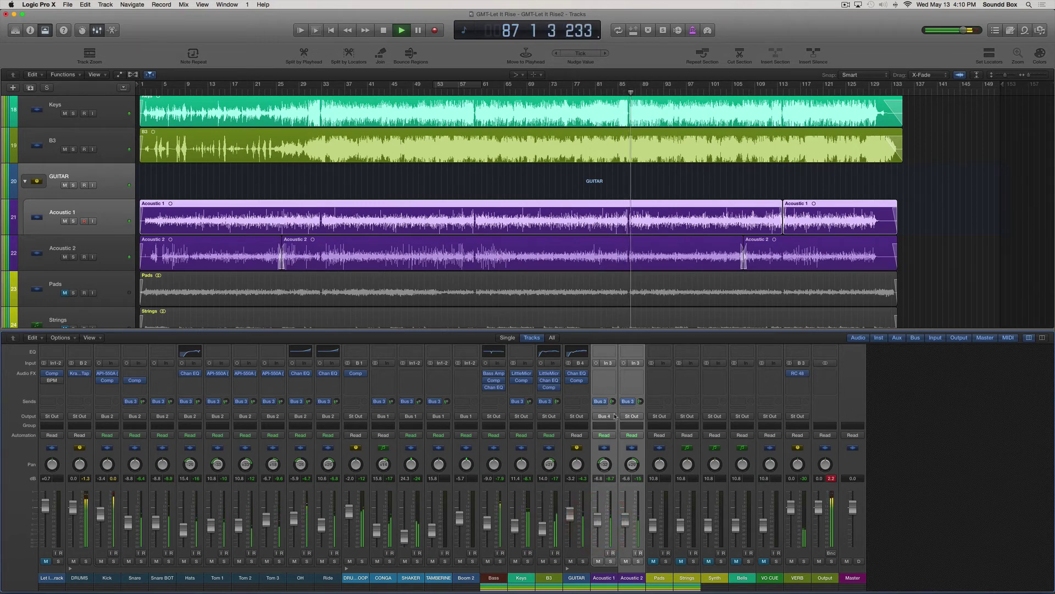
left_click_drag(613, 400, 616, 390)
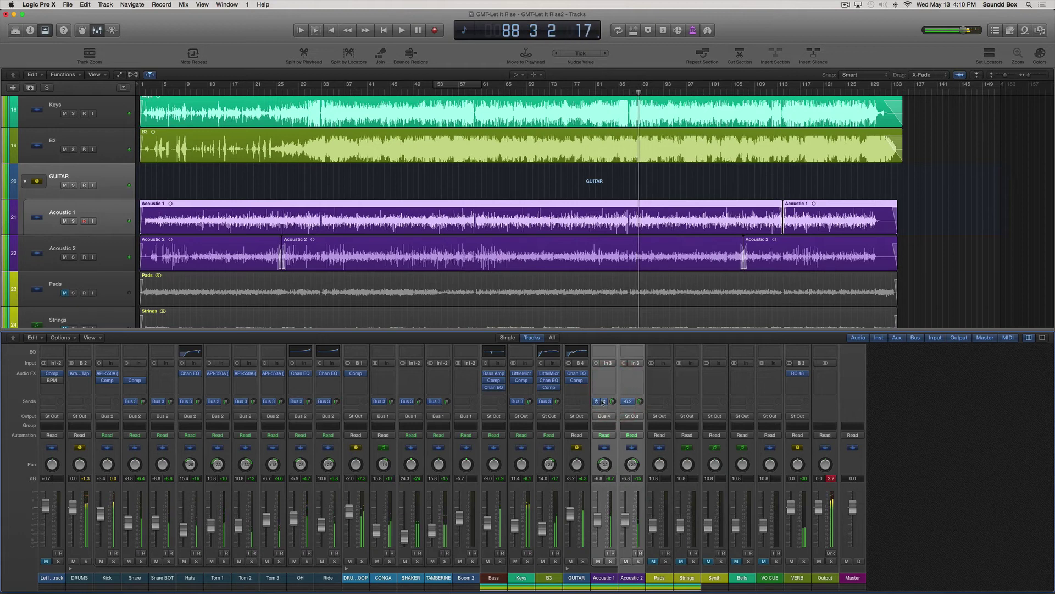
Remove the Bus 3 sends from Acoustic 1 and Acoustic 2, then add a Bus 3 (VERB) send to the GUITAR stack and adjust its level during playback.
left_click(605, 402)
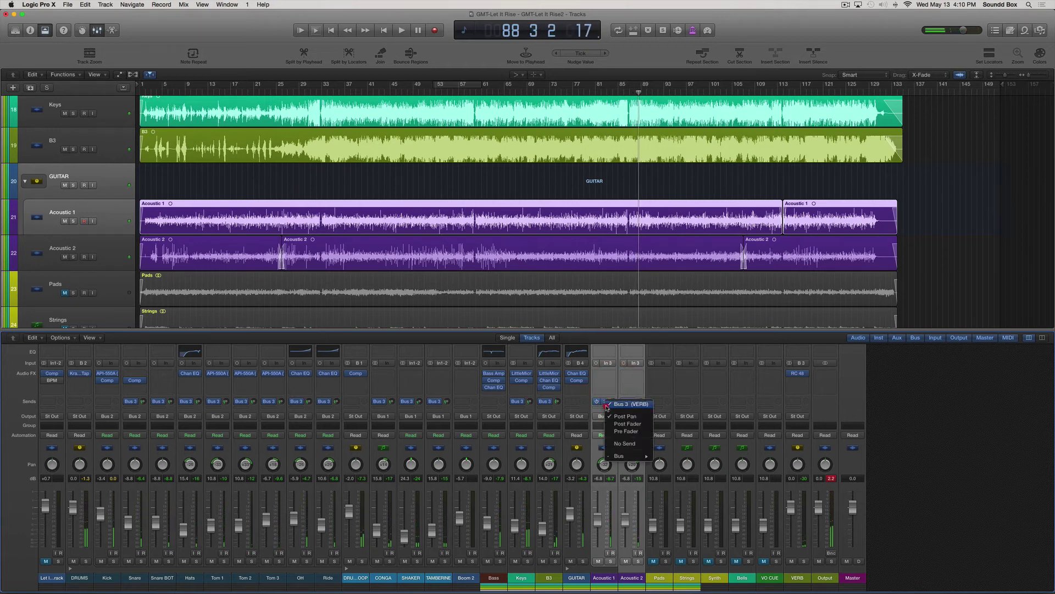
left_click(621, 414)
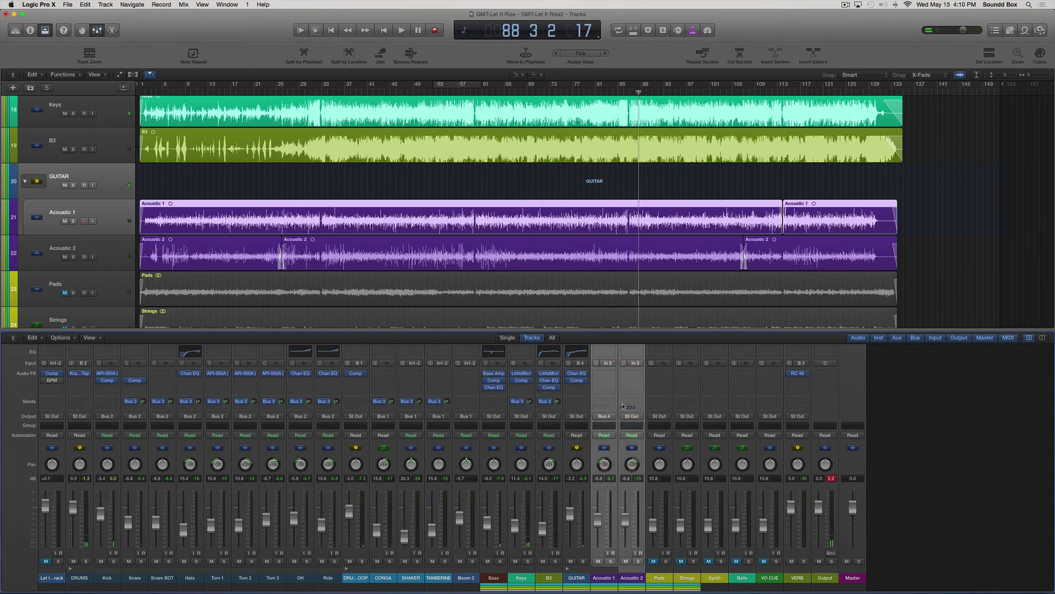
left_click(576, 402)
mouse_move(588, 446)
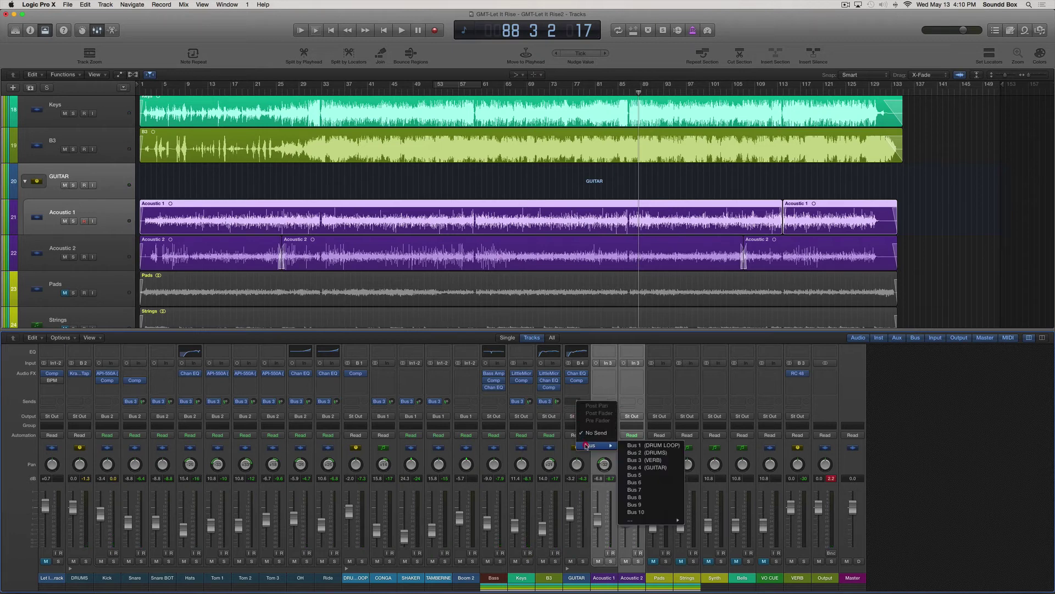
left_click(640, 460)
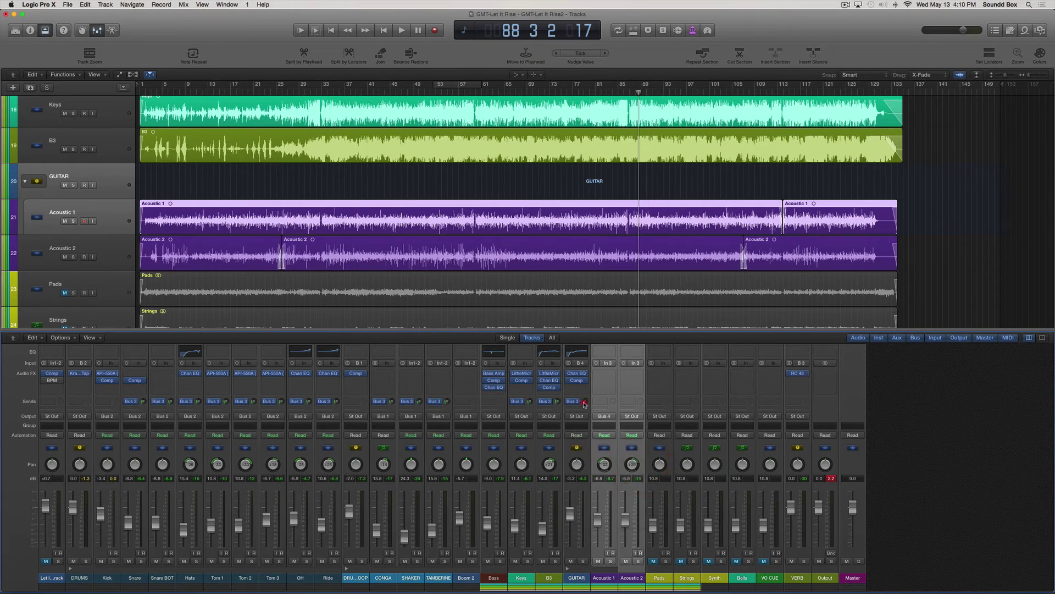
left_click_drag(586, 402, 586, 397)
key("space")
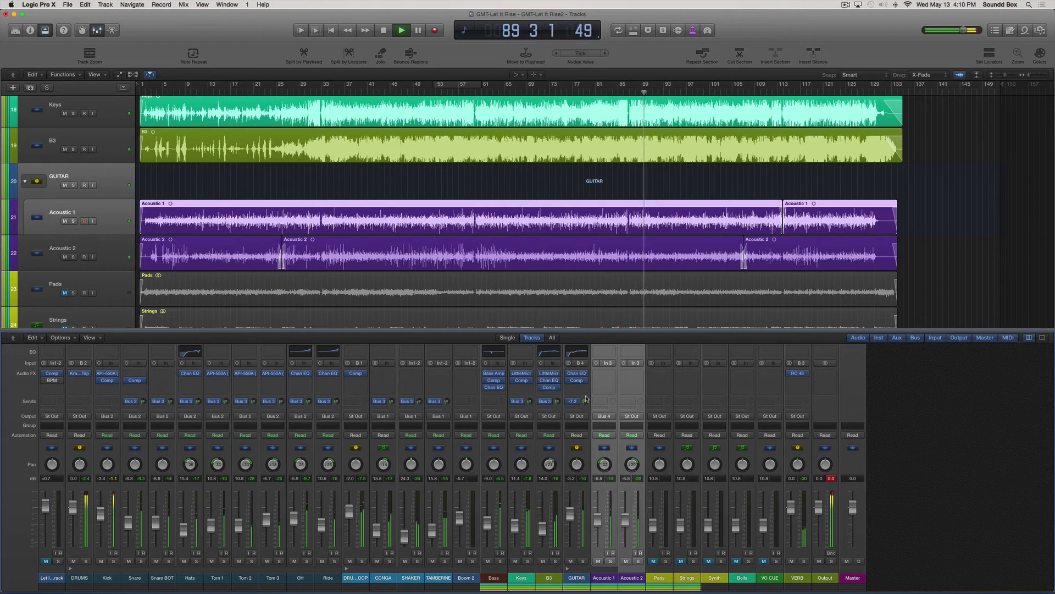
left_click_drag(586, 397, 582, 403)
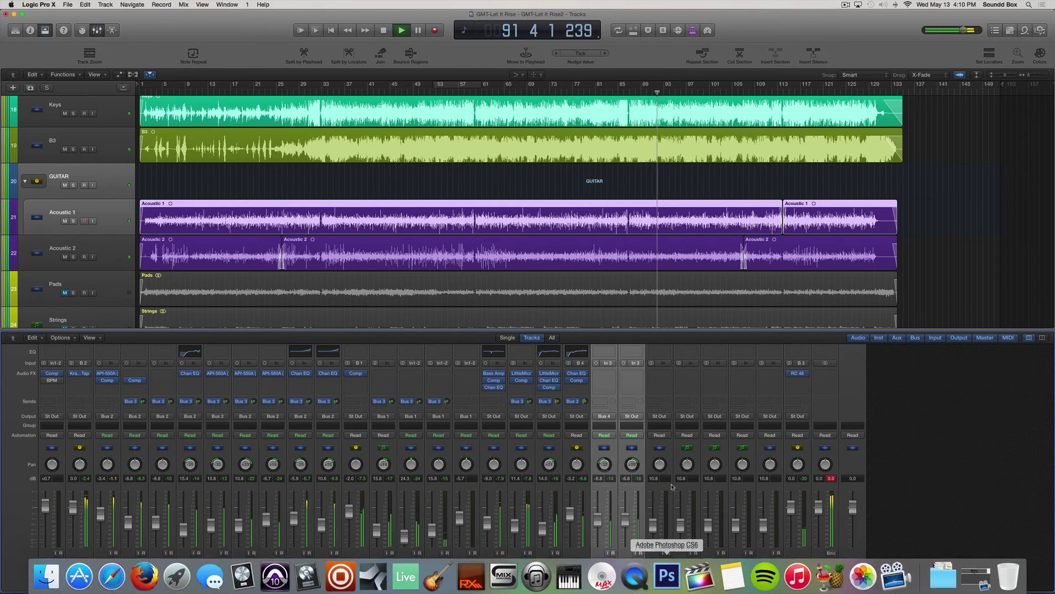
Unmute the Pads track and raise its fader to about -1.7 dB.
left_click(654, 561)
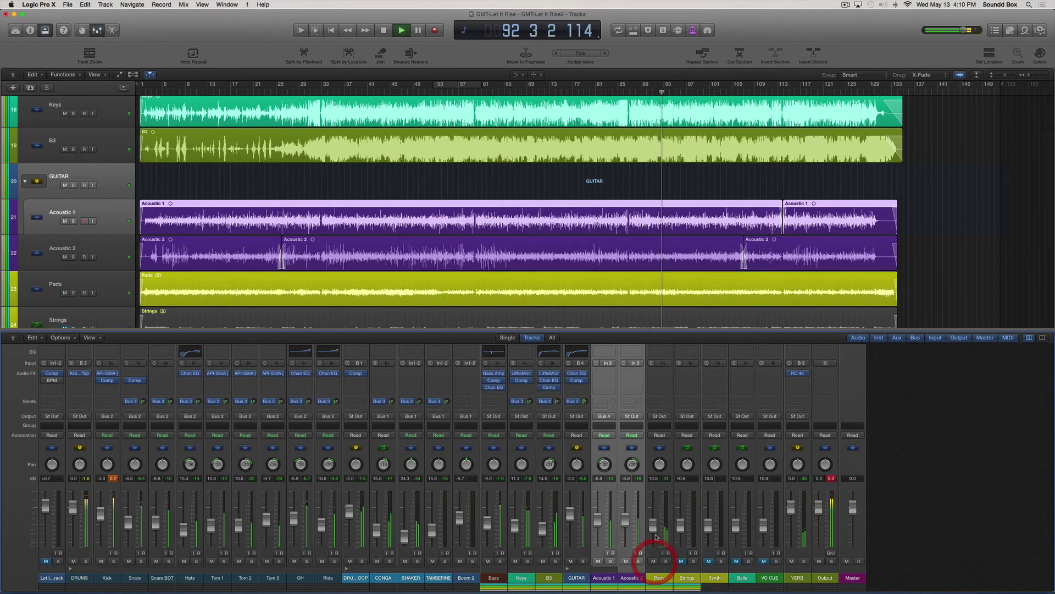
left_click_drag(658, 520, 658, 498)
key("space")
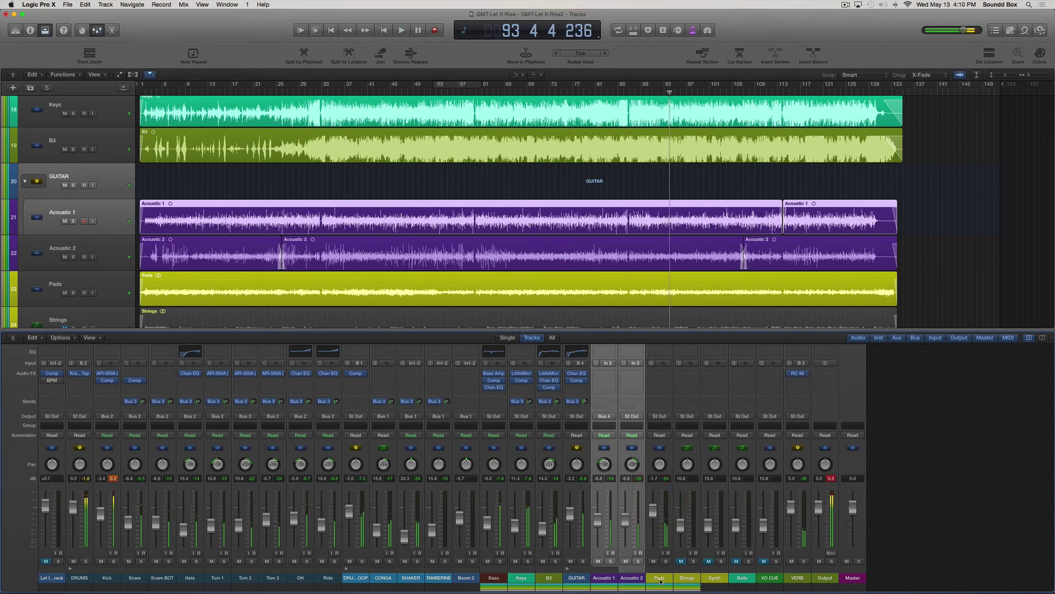
Solo Pads during playback, copy the LittleMicroShift effect from Keys onto Pads, and open it.
left_click(667, 561)
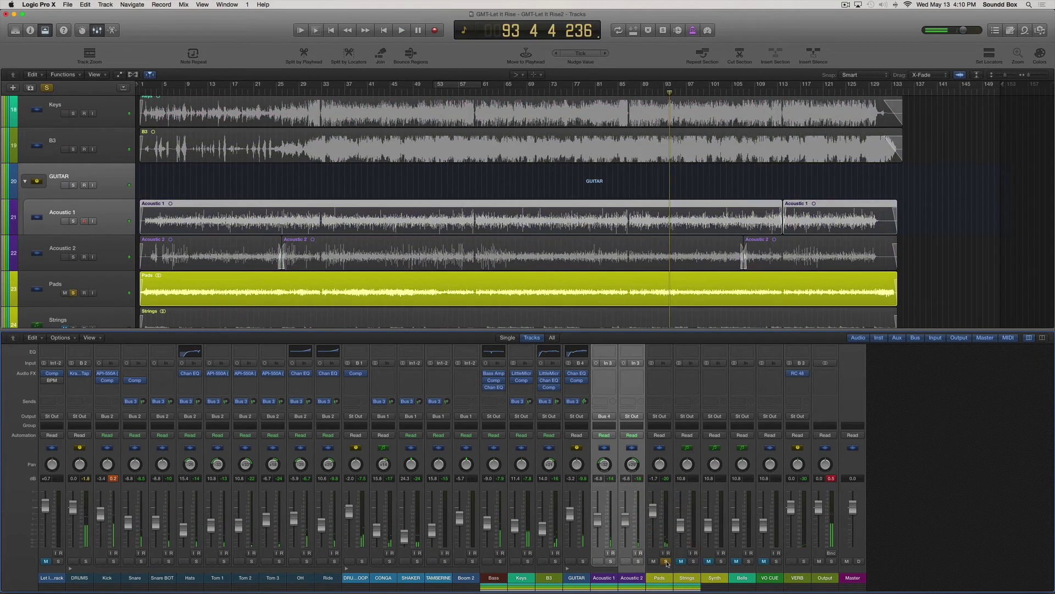
key("space")
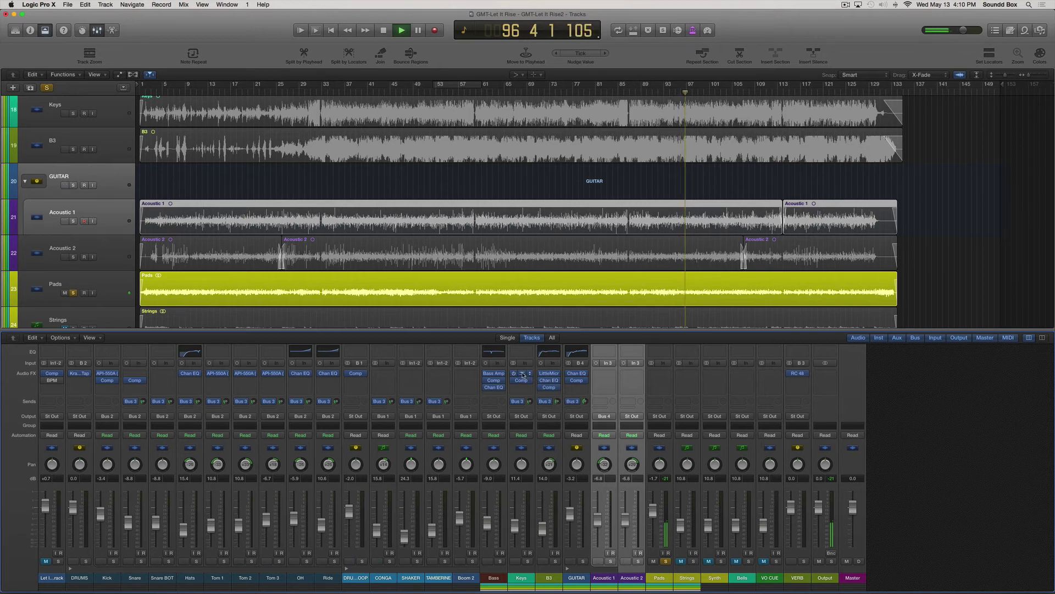
left_click_drag(532, 374, 662, 375)
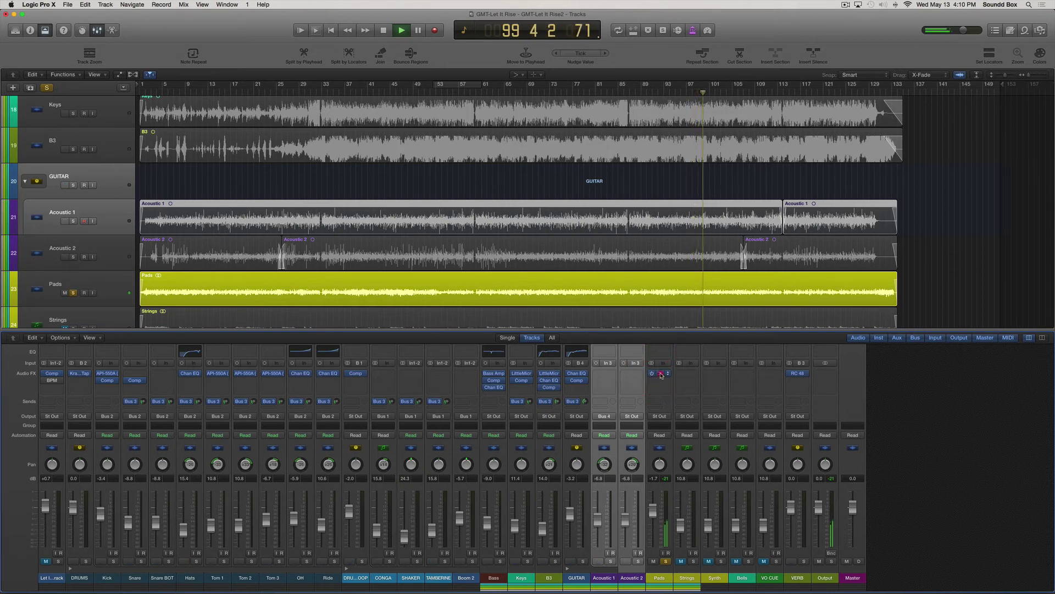
left_click(663, 375)
Adjust the mix and style of LittleMicroShift on Pads and raise the Pads fader to about -1.1 dB.
left_click_drag(54, 117, 56, 97)
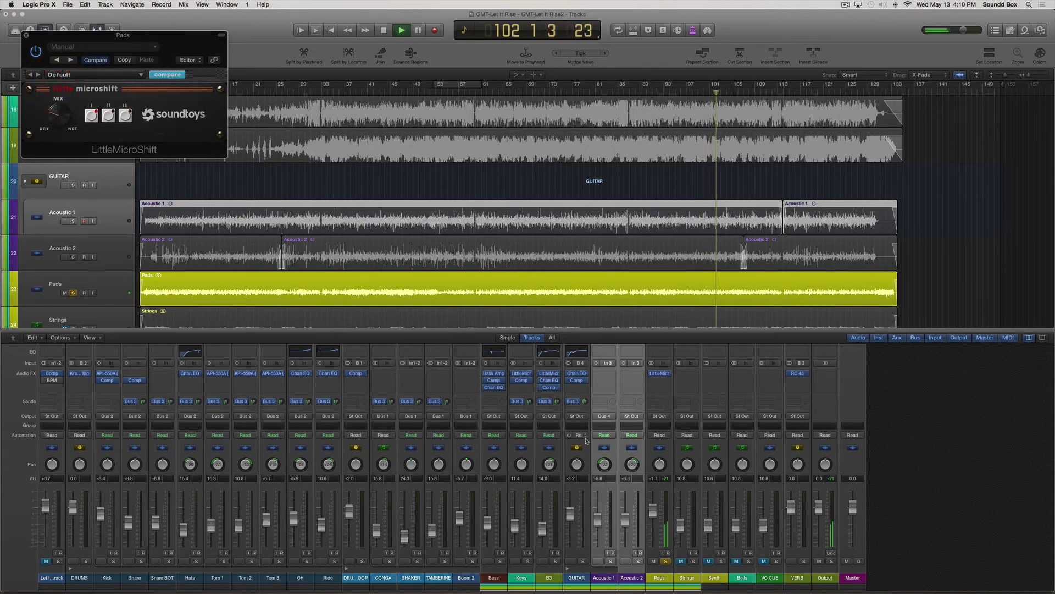
left_click(667, 373)
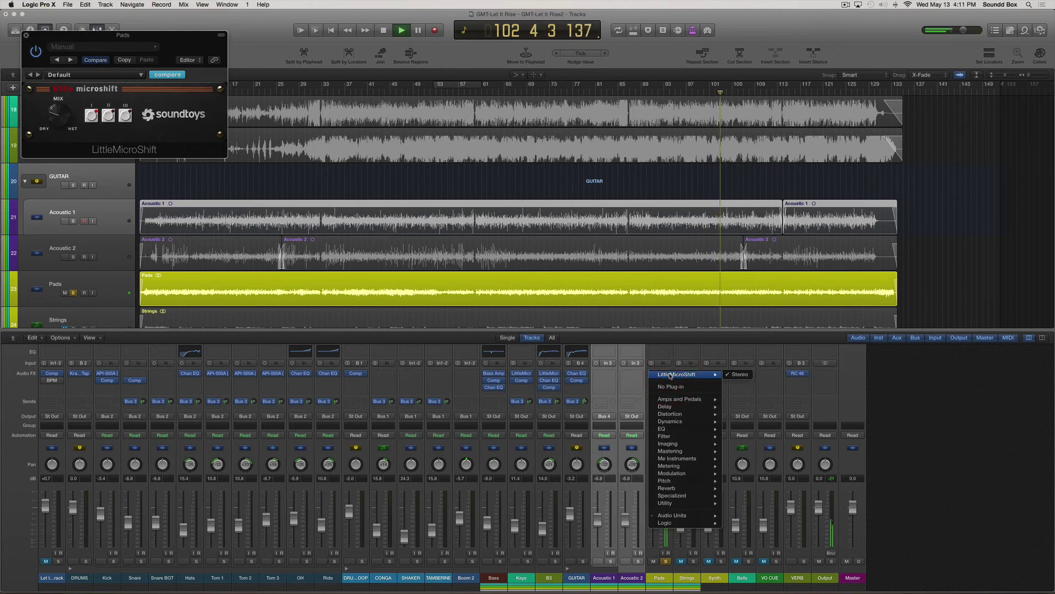
left_click(669, 350)
left_click(126, 116)
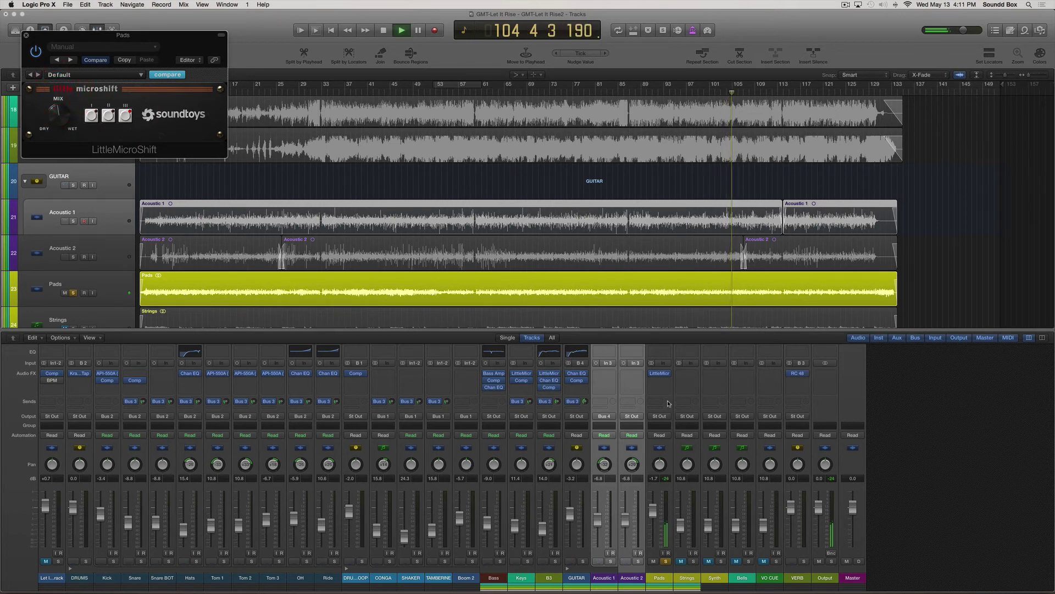
left_click_drag(653, 510, 653, 507)
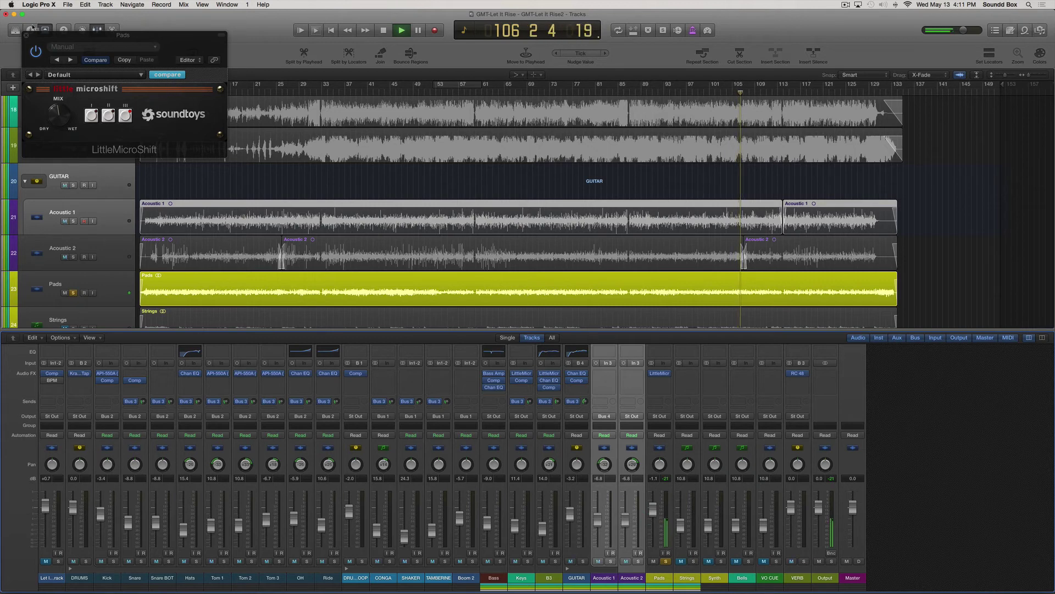
left_click(51, 67)
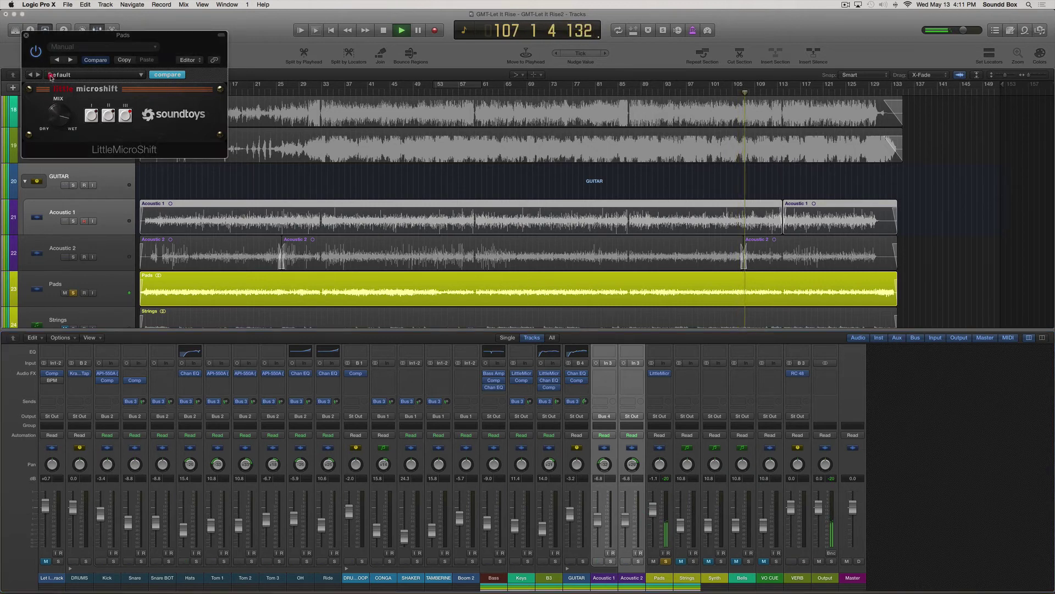
left_click_drag(50, 75, 53, 100)
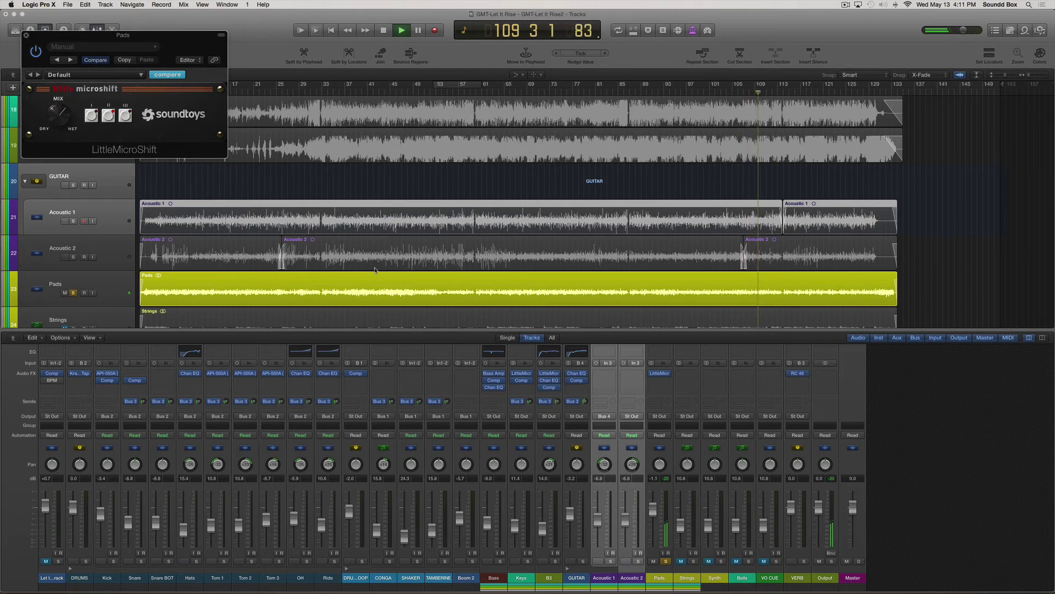
Insert a Compressor after LittleMicroShift on Pads and adjust its ratio and threshold.
left_click(660, 379)
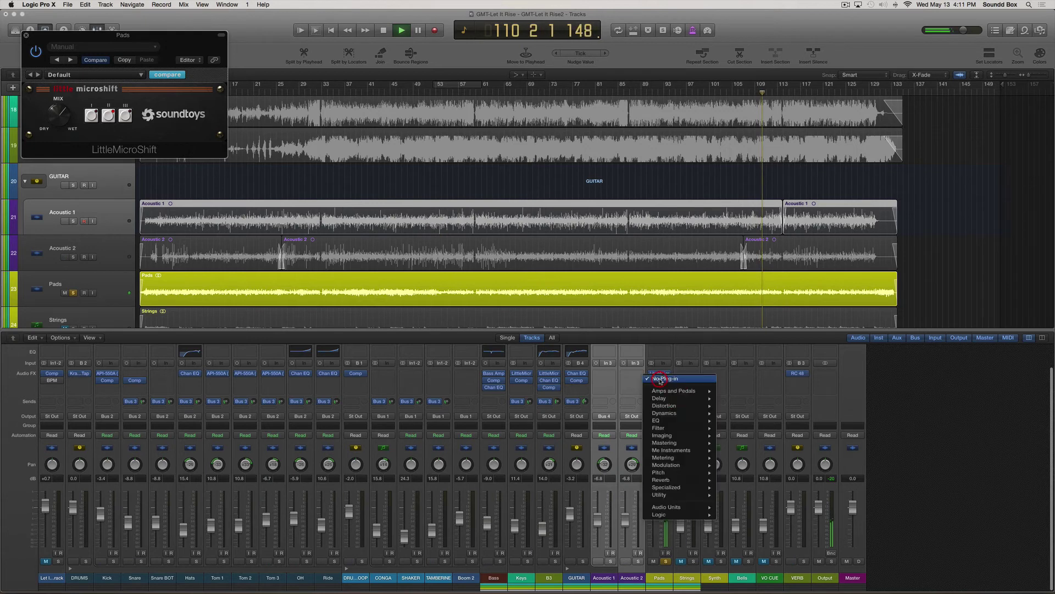
mouse_move(681, 413)
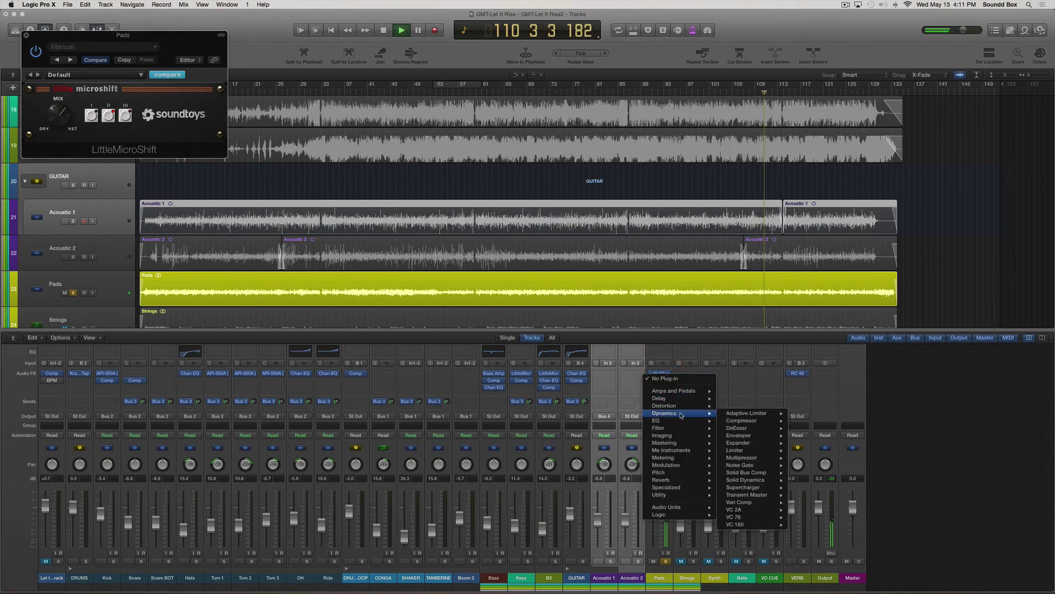
left_click(740, 421)
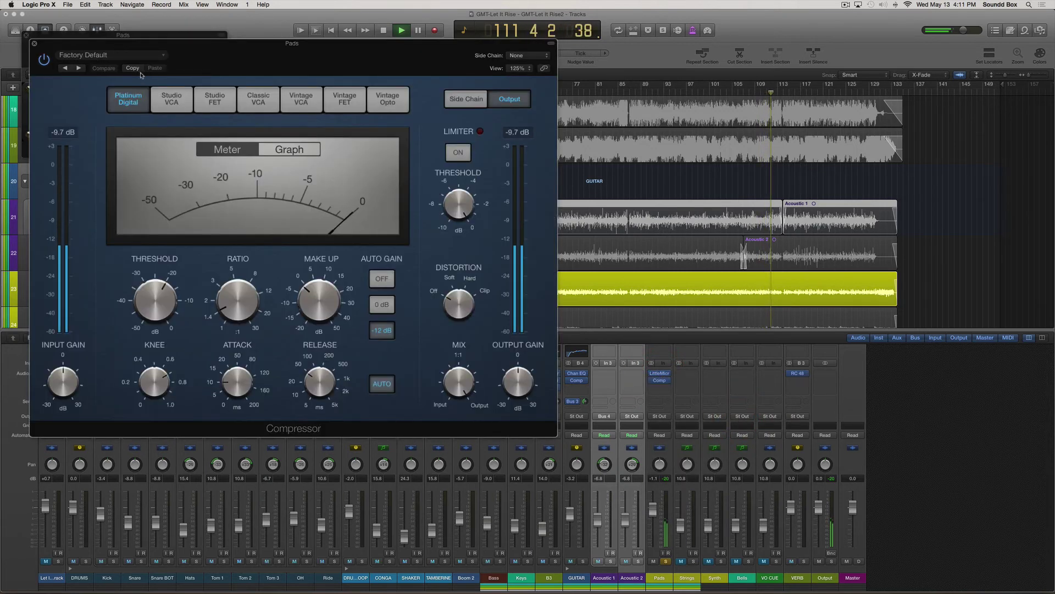
left_click_drag(231, 274, 231, 273)
left_click_drag(152, 297, 152, 297)
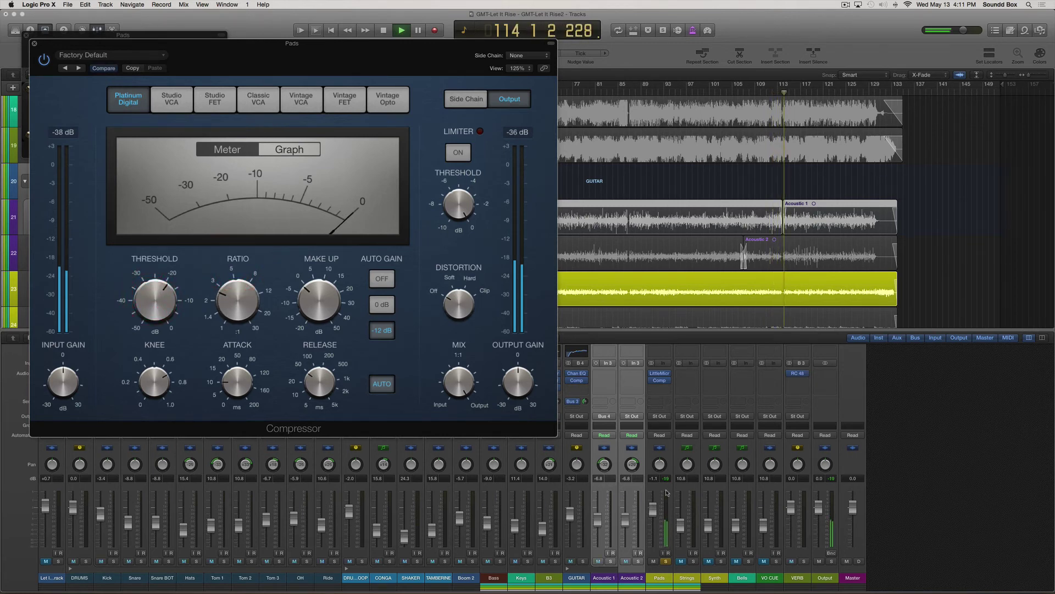
Add a Channel EQ with the analyzer on to Pads, boosting 75 Hz by 3 dB, 540 Hz by 3 dB and 4200 Hz by 4 dB.
scroll(662, 363, "up", 2)
left_click(660, 365)
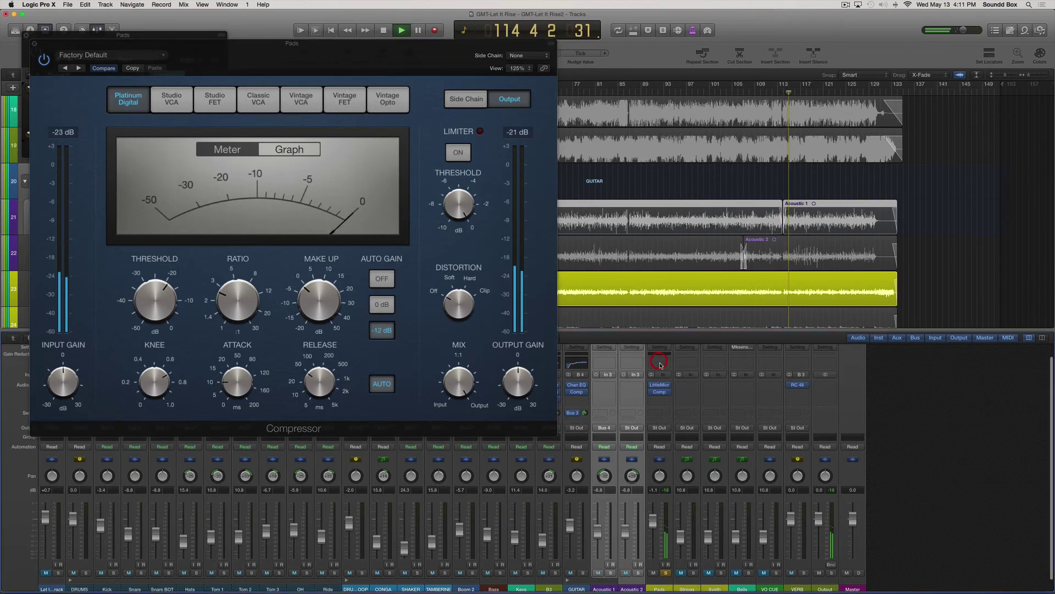
left_click(80, 304)
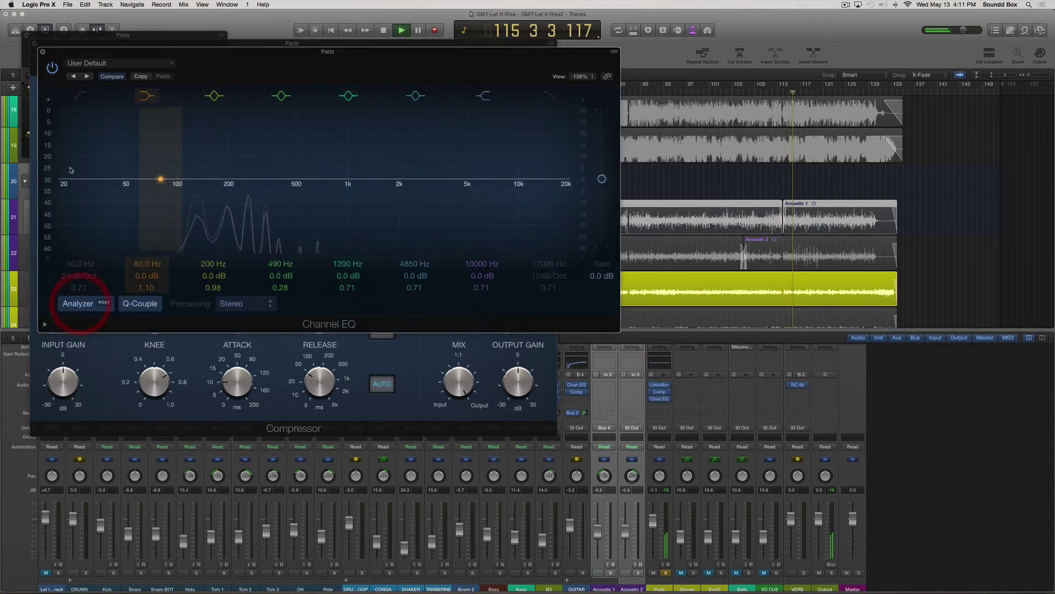
left_click_drag(106, 175, 130, 175)
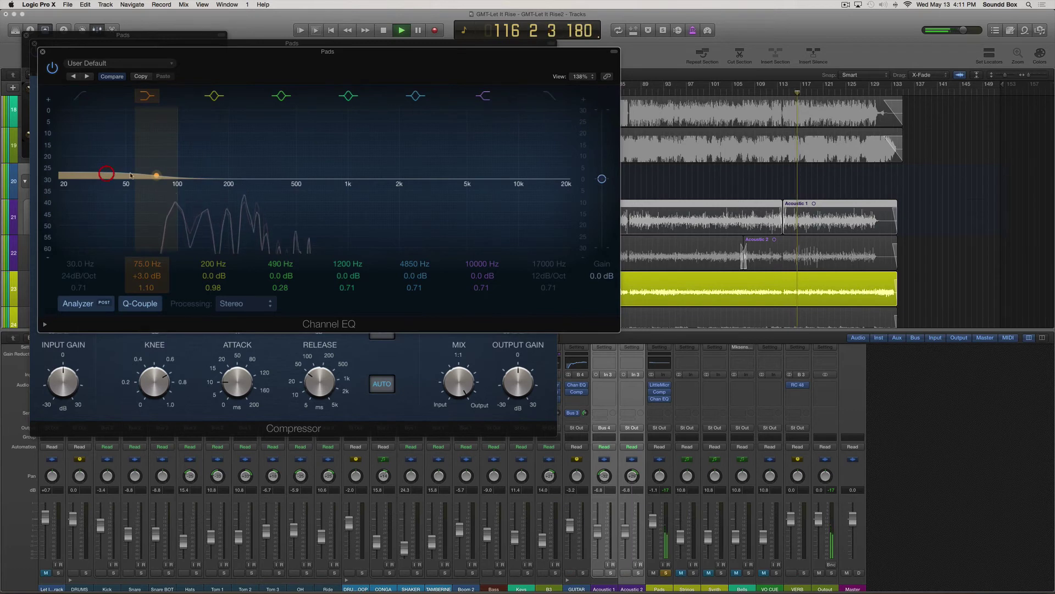
left_click_drag(465, 175, 431, 160)
mouse_move(297, 175)
left_mouse_down()
mouse_move(315, 172)
mouse_move(299, 174)
left_mouse_up()
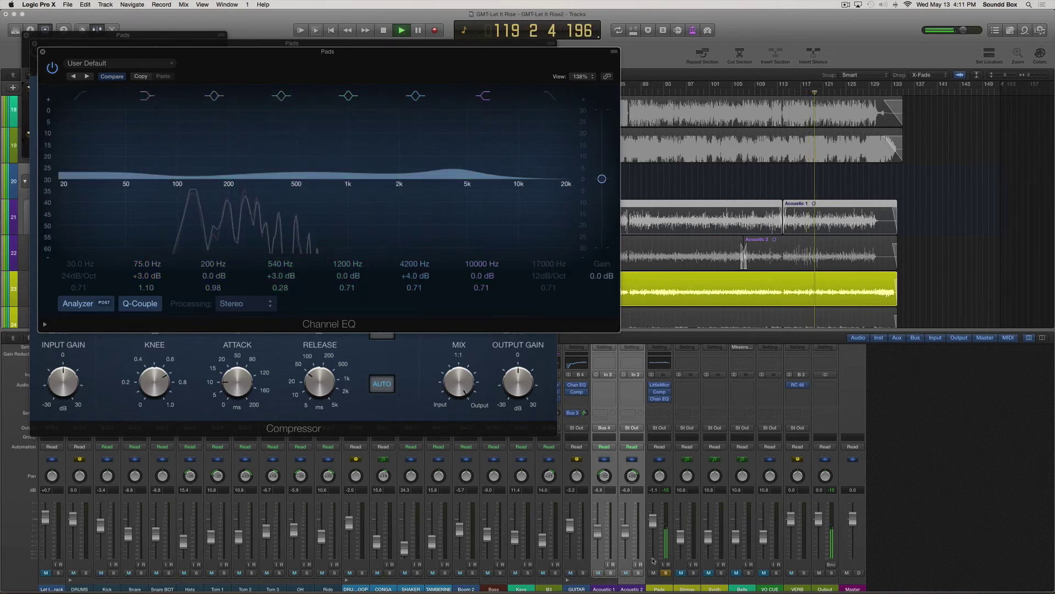
Unsolo Pads, set its fader to about -1.3 dB within the full mix, and stop playback.
left_click(665, 573)
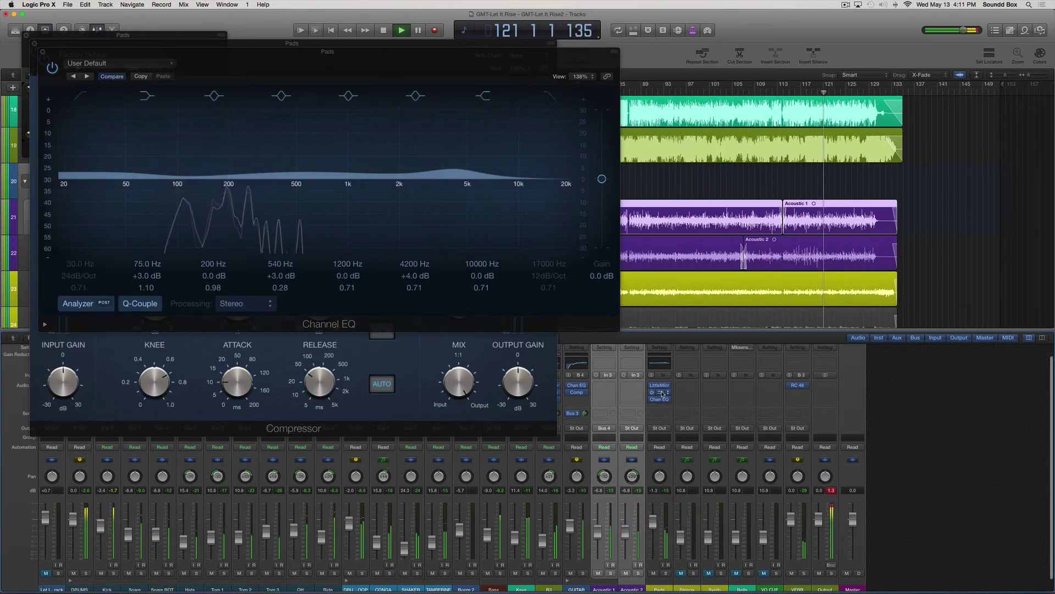
mouse_move(660, 394)
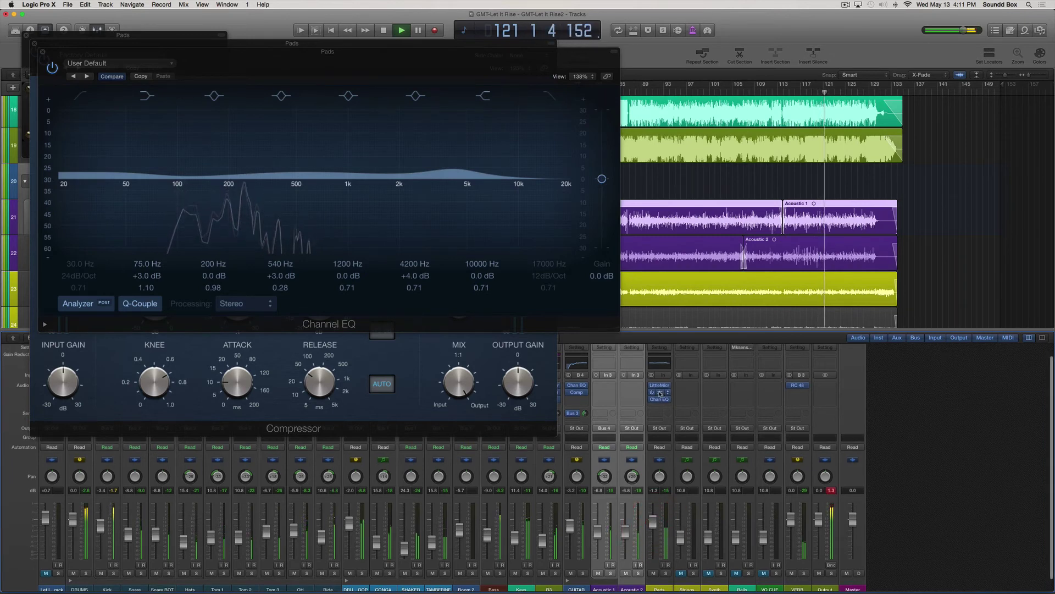
left_click(660, 526)
scroll(671, 550, "down", 2)
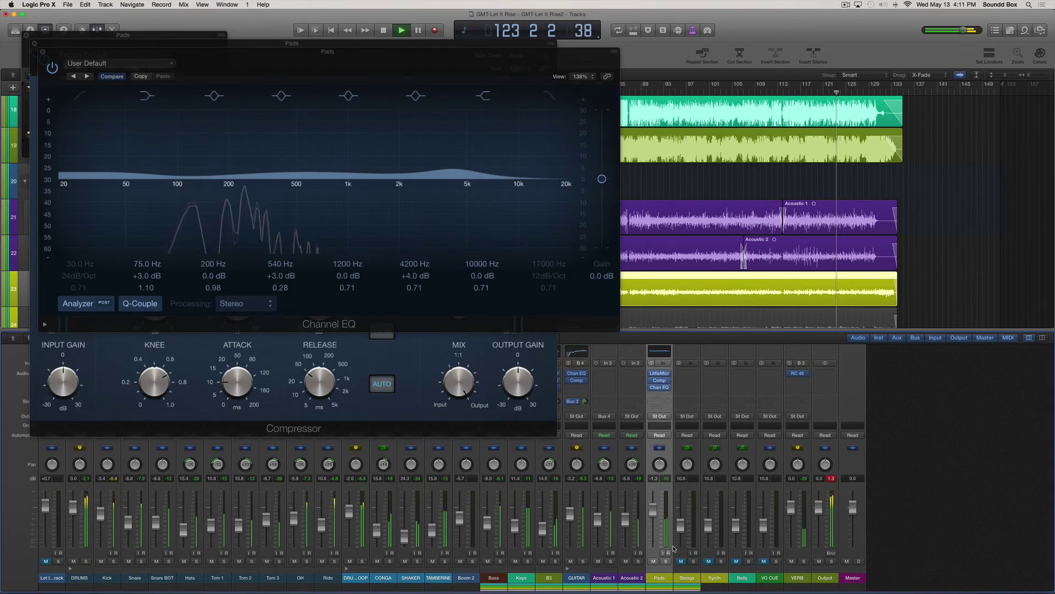
key("space")
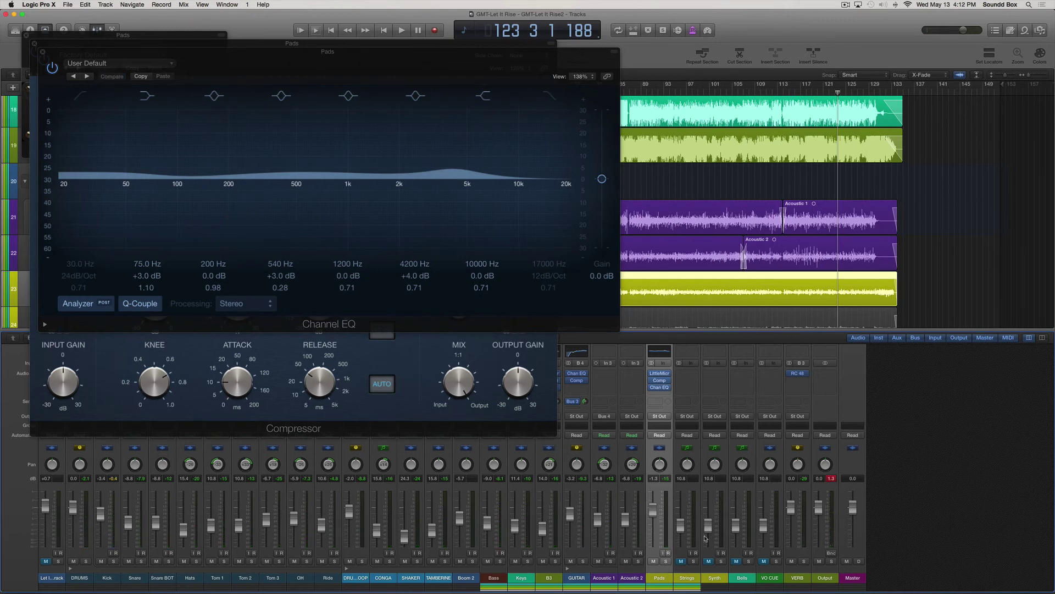
Unmute the Strings track and raise its fader to about -1.7 dB during playback.
left_click(681, 560)
key("space")
left_click_drag(681, 526, 681, 523)
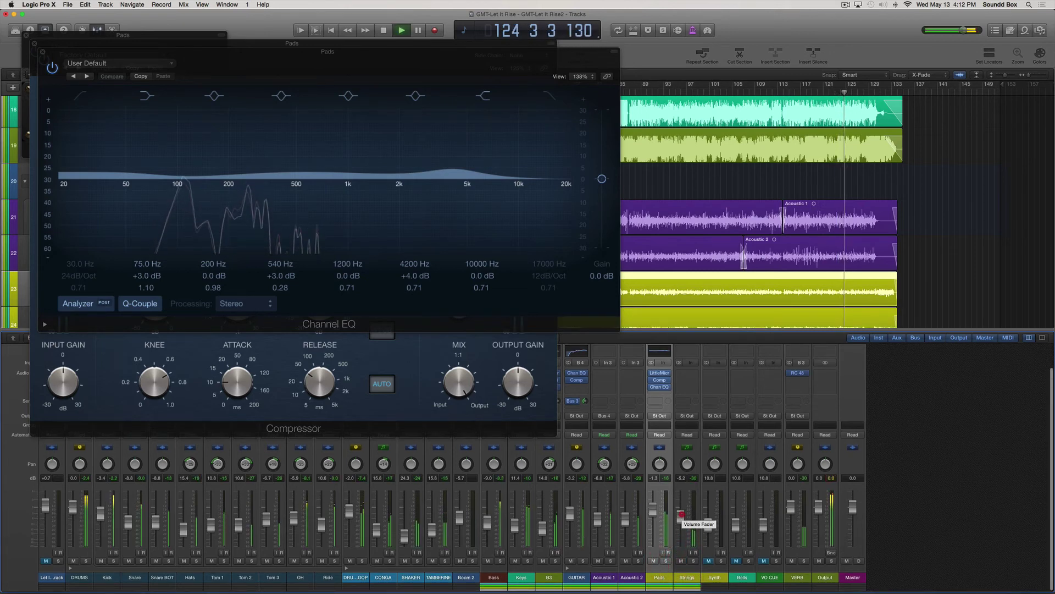
left_click_drag(681, 517, 683, 514)
left_click(693, 561)
left_click(694, 561)
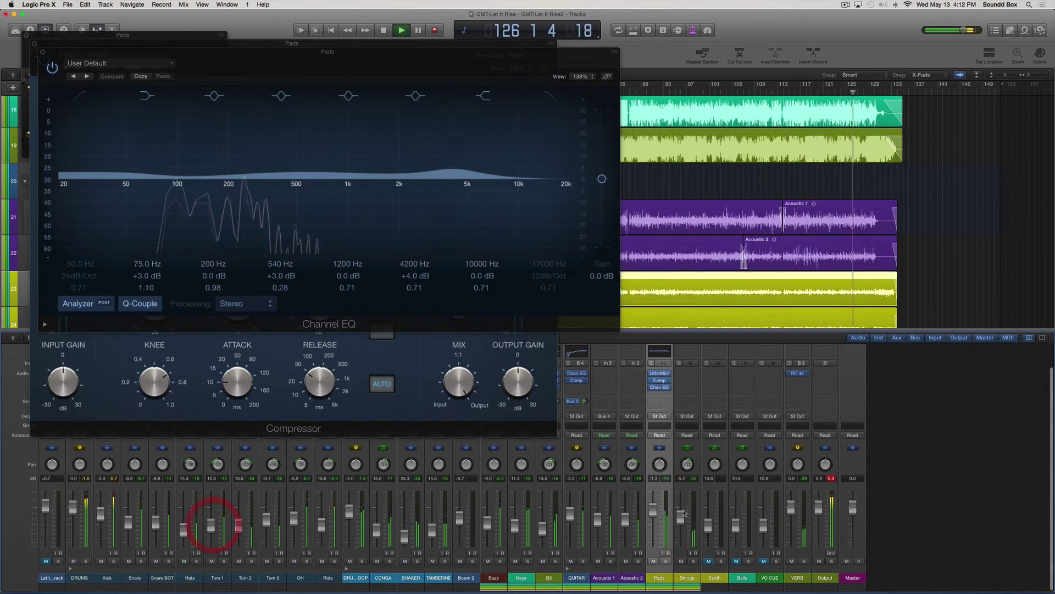
left_click_drag(681, 515, 683, 512)
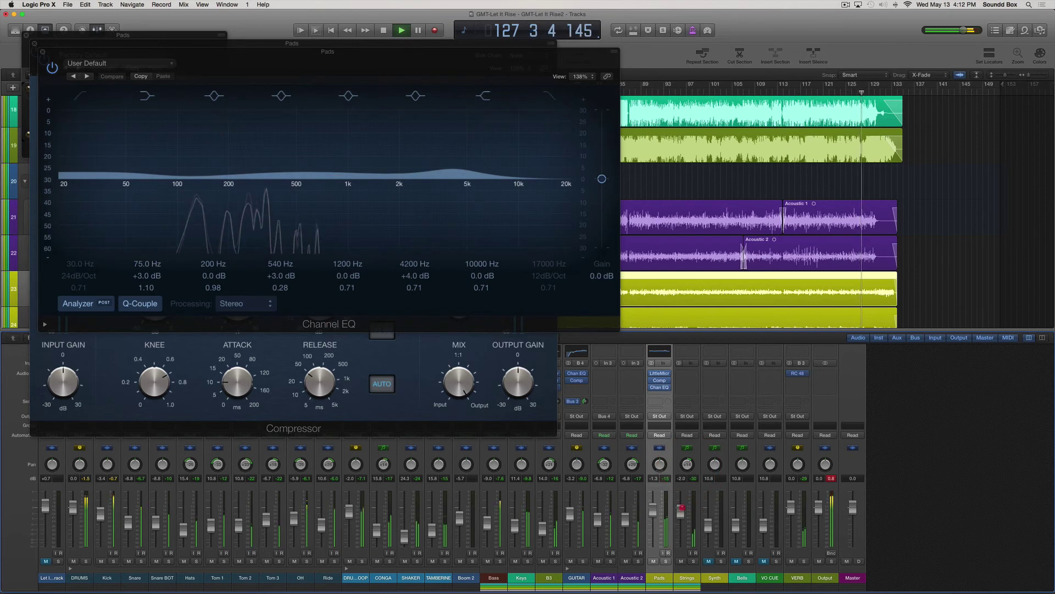
left_click_drag(682, 507, 681, 506)
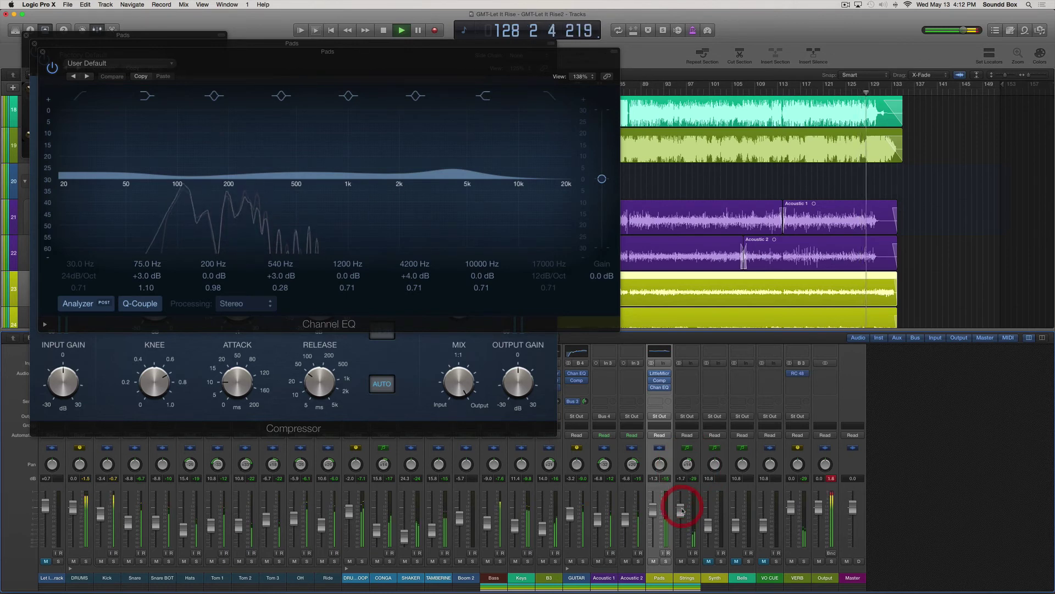
Unmute the Synth track, raise its fader to about -1.9 dB, and restart playback from around bar 90.
left_click_drag(709, 525, 709, 511)
left_click(721, 561)
left_click(720, 561)
key("space")
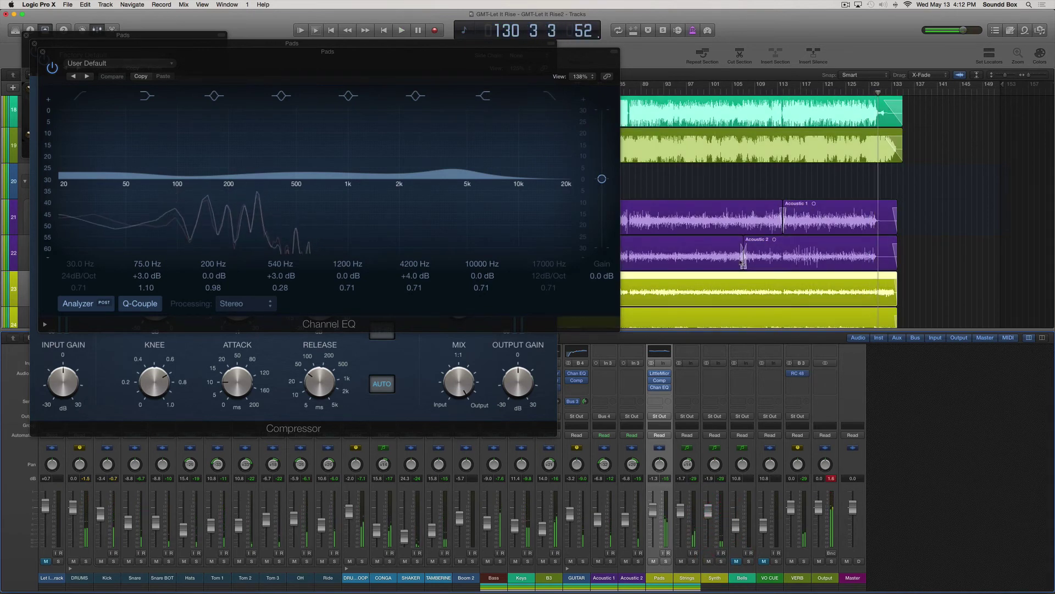
left_click(647, 89)
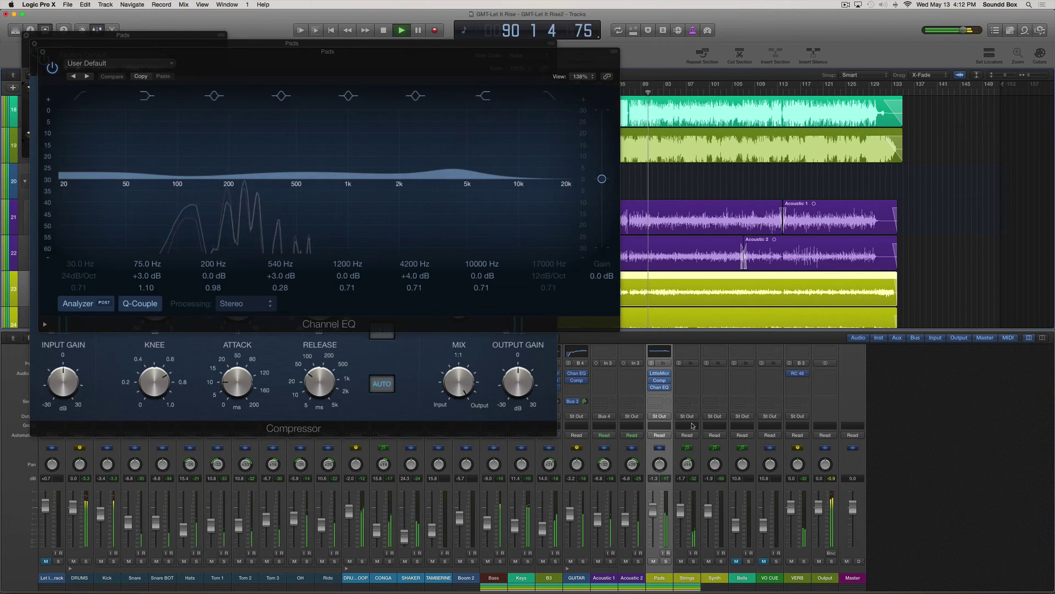
Trim the Synth fader to about -1.7 dB, then unmute Bells and raise its fader to about -3.1 dB during playback.
scroll(678, 235, "down", 5)
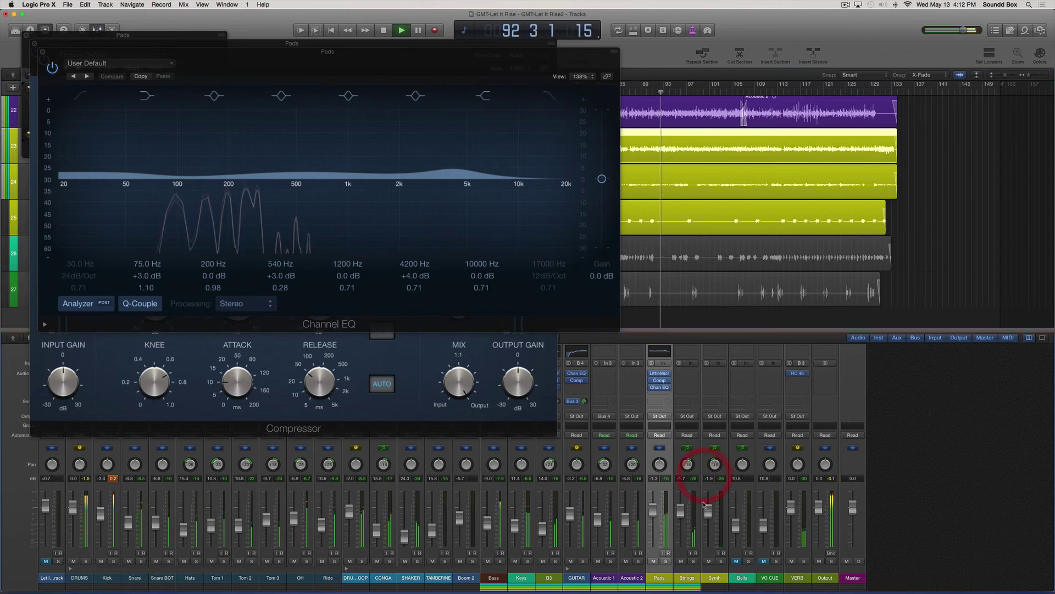
left_click_drag(704, 504, 707, 508)
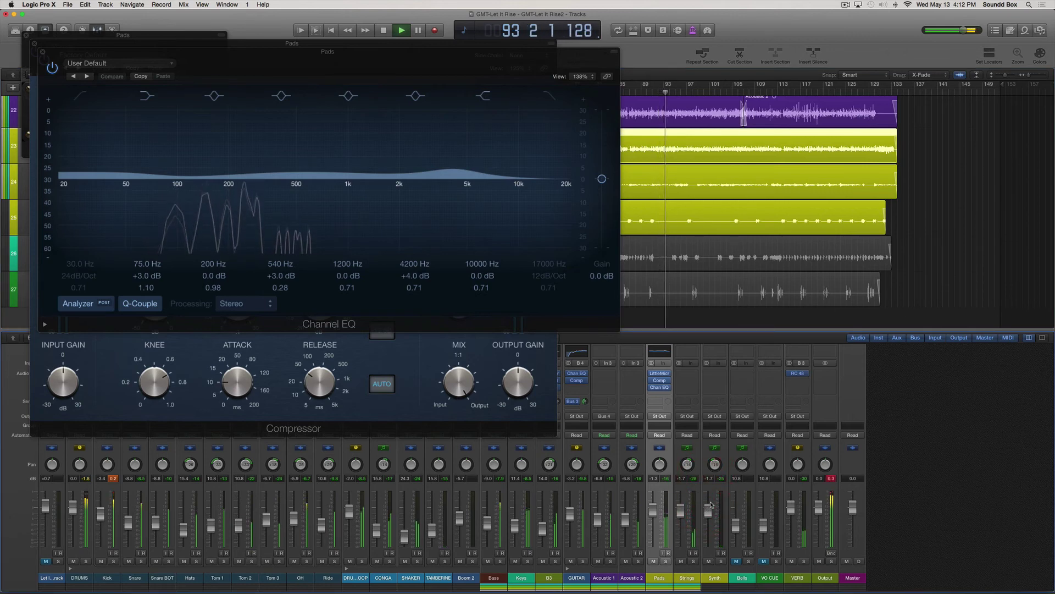
left_click(736, 561)
mouse_move(735, 525)
left_mouse_down()
mouse_move(745, 459)
mouse_move(738, 514)
left_mouse_up()
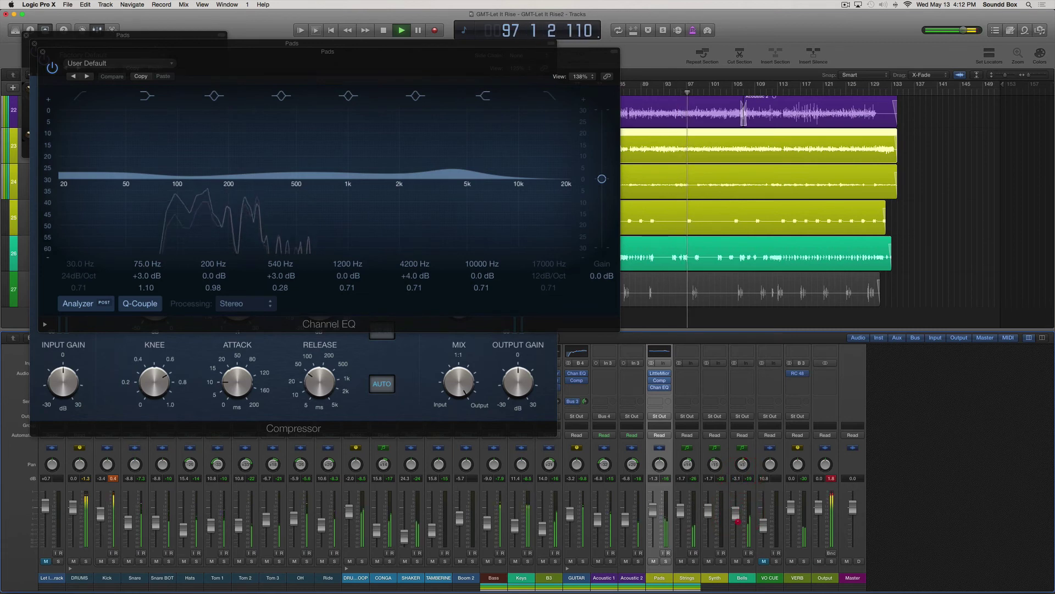
left_click(736, 514)
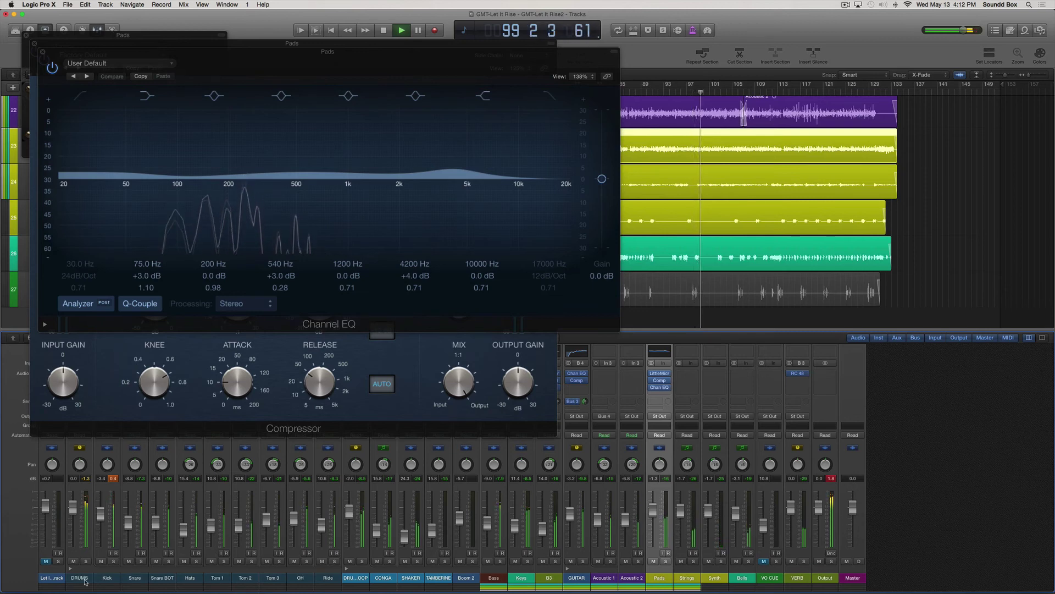
Raise the Snare and Snare BOT faders together to about -5.6 dB, and set the Keys fader to about -11.0 dB.
left_click(135, 578)
left_click(161, 578, "shift")
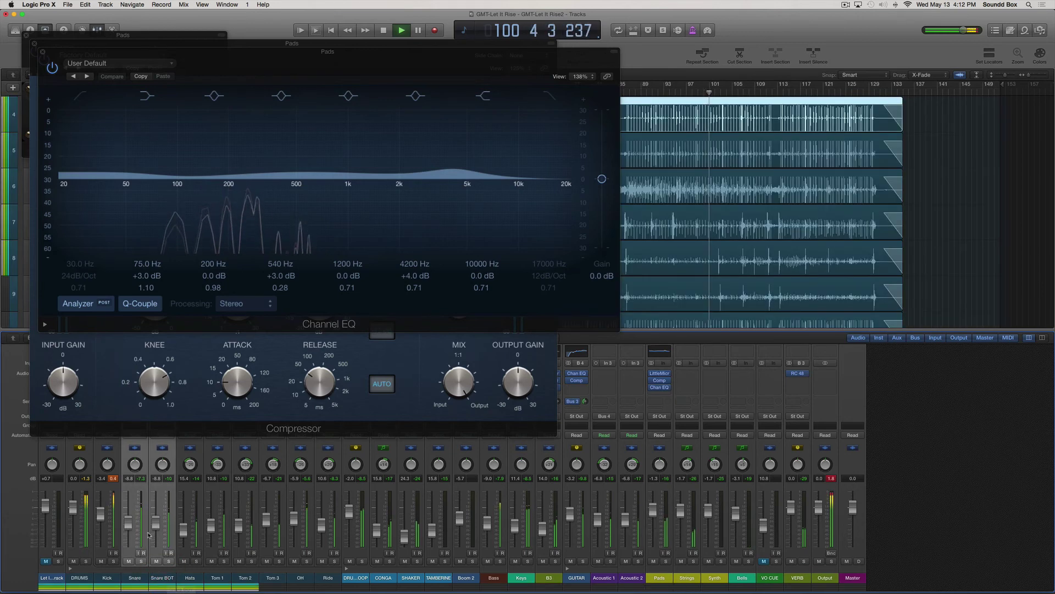
left_click_drag(129, 526, 130, 518)
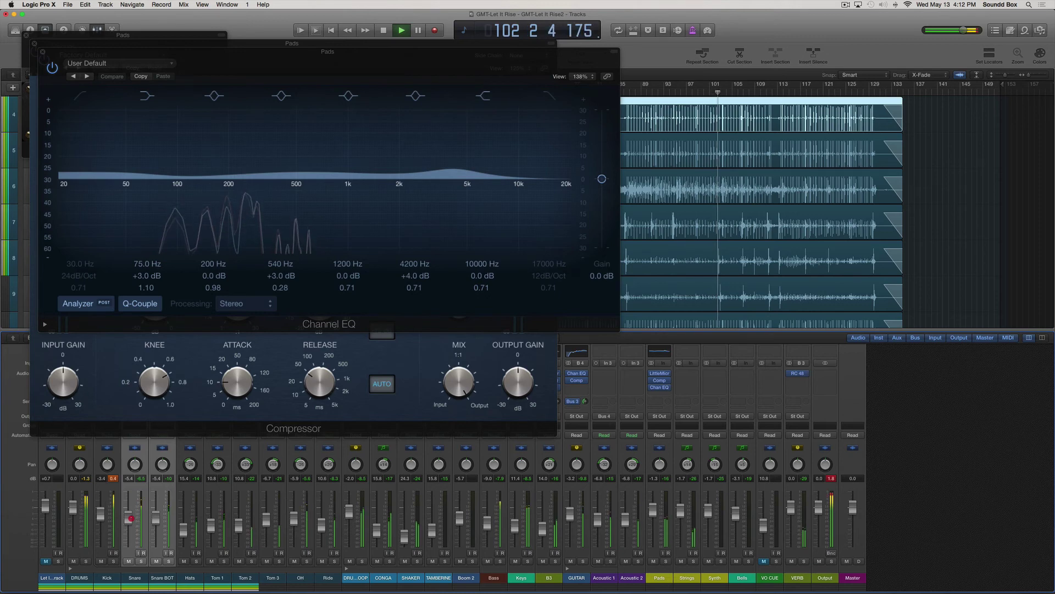
left_click(131, 520)
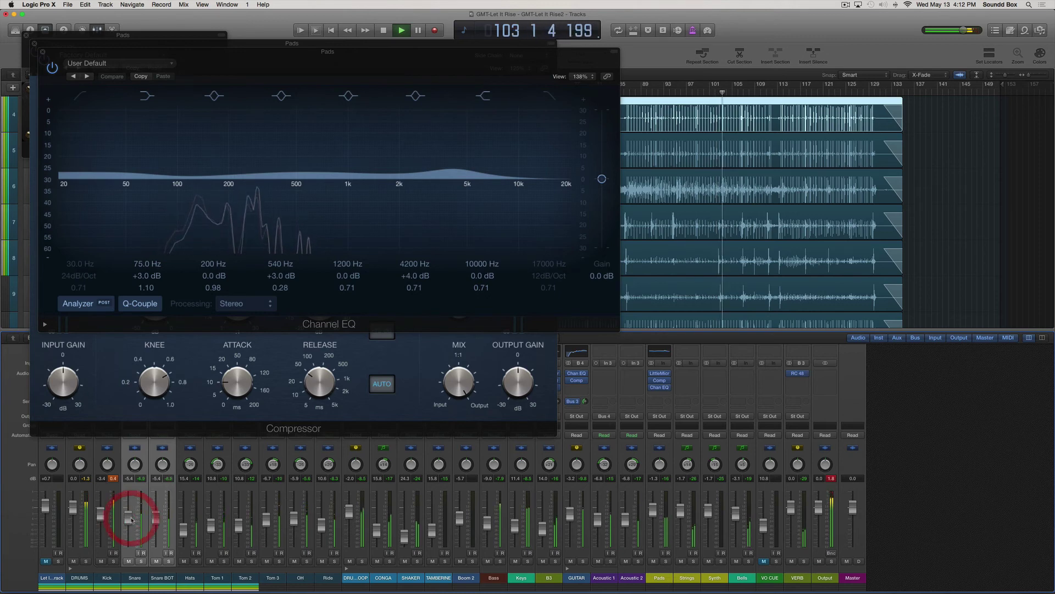
left_click_drag(132, 520, 130, 516)
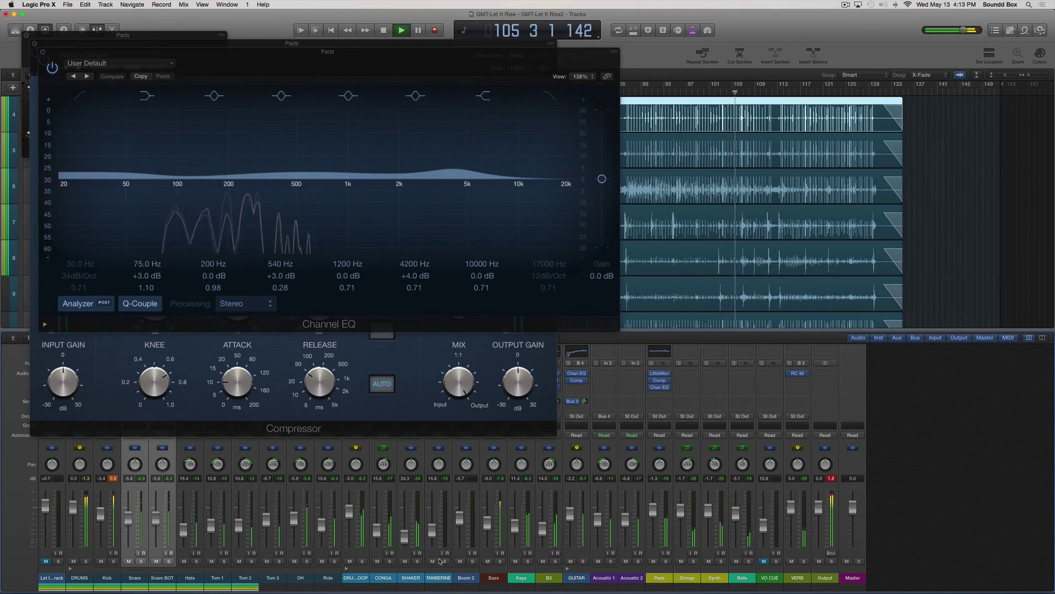
left_click(518, 531)
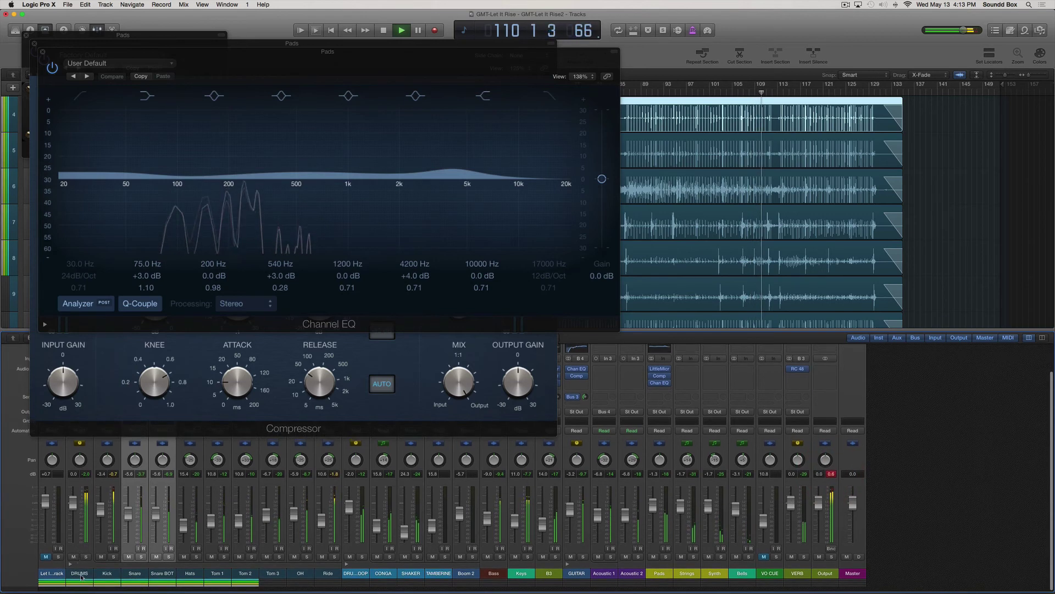
Lower all channels from DRUMS through VERB together by about 2 dB, then reset the Output peak reading and restart playback.
left_click_drag(77, 577, 789, 563)
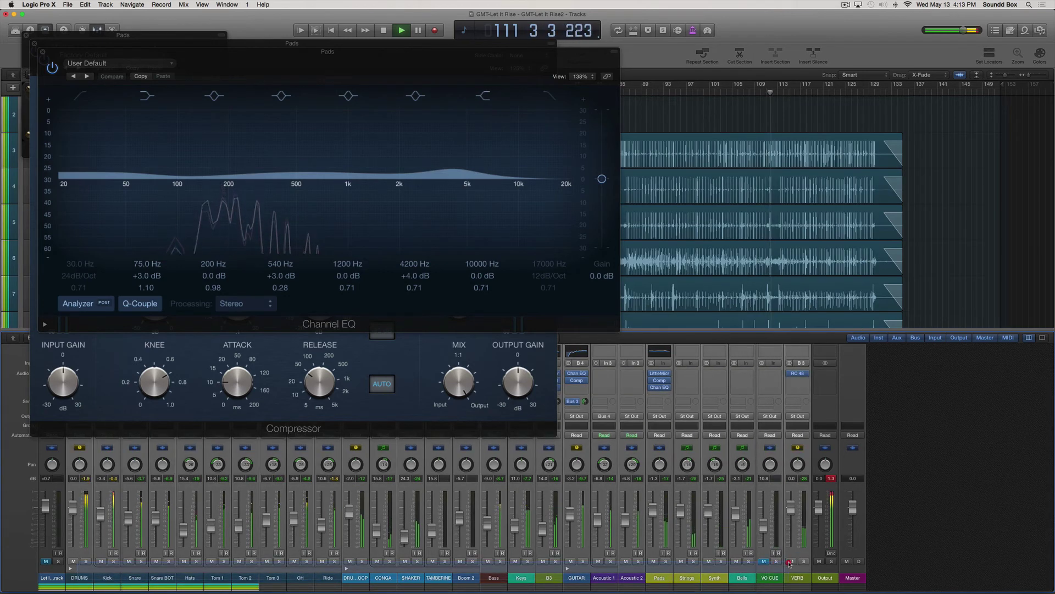
left_click_drag(791, 509, 791, 517)
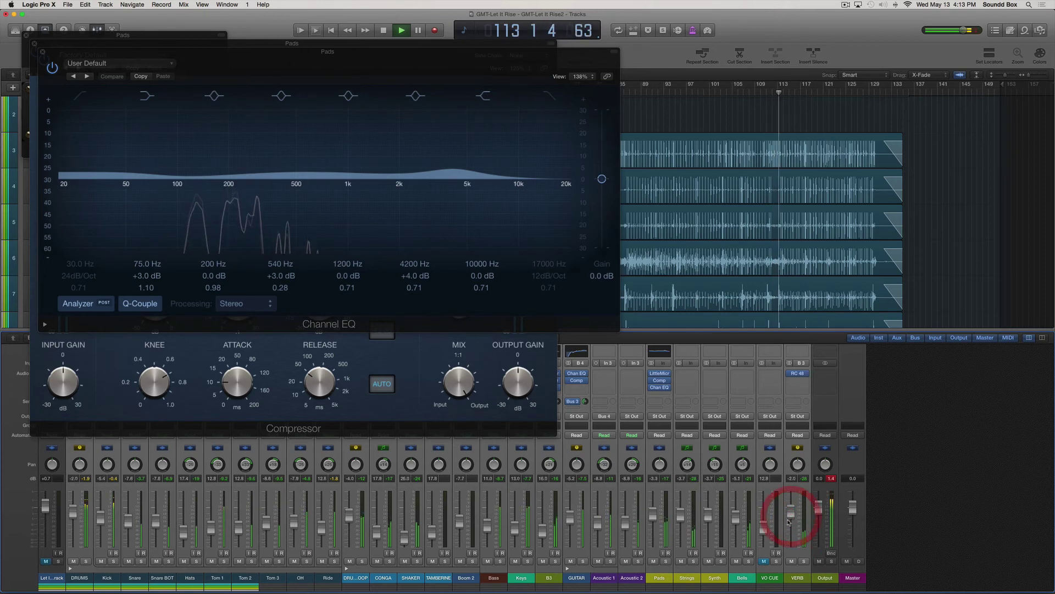
left_click(831, 479)
key("space")
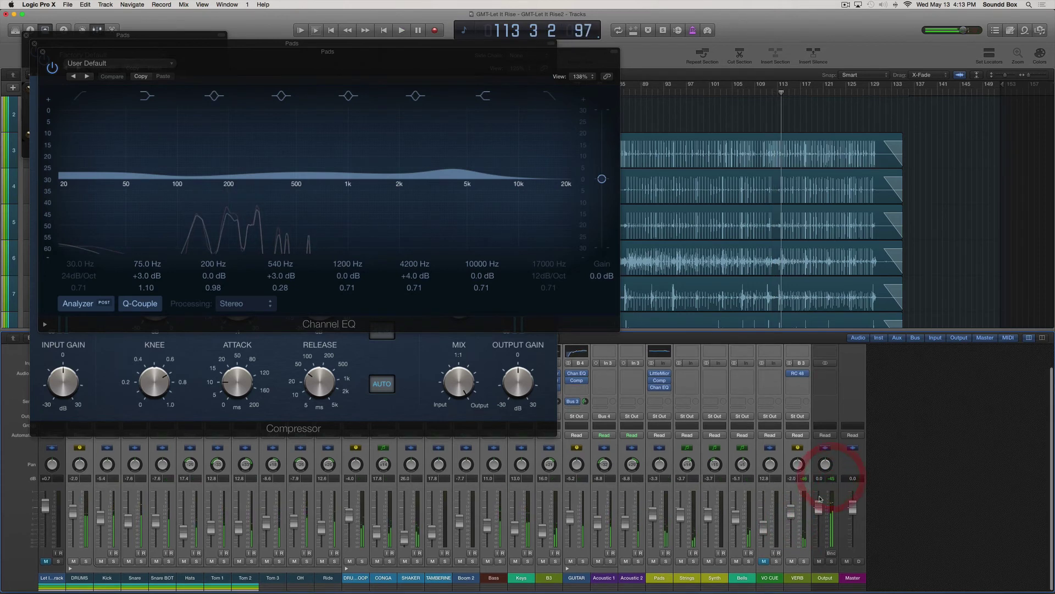
key("space")
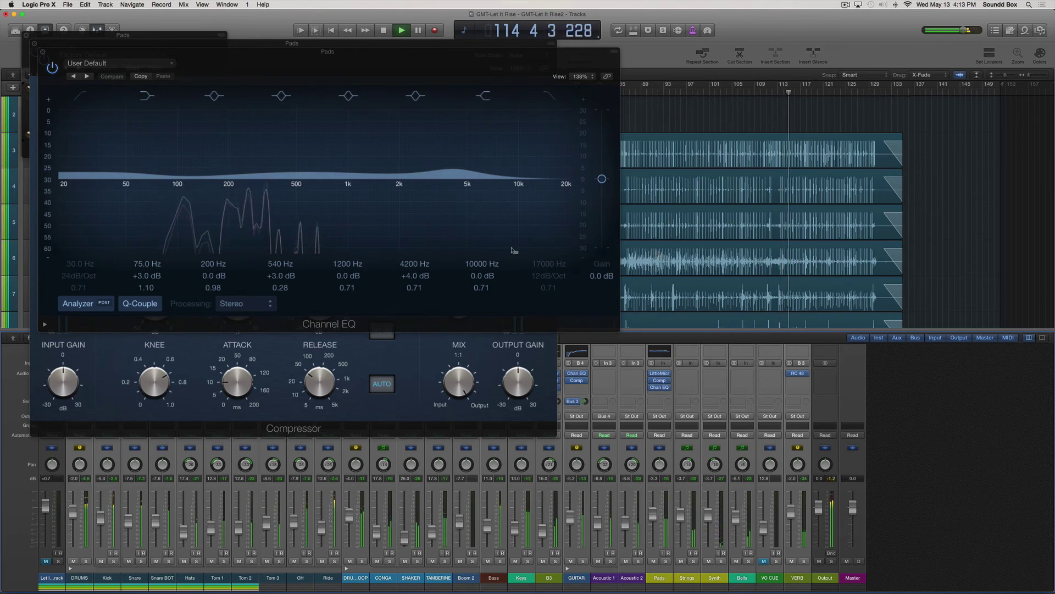
Close all the open Pads plug-in windows.
left_click_drag(232, 150, 170, 147)
left_click(43, 52)
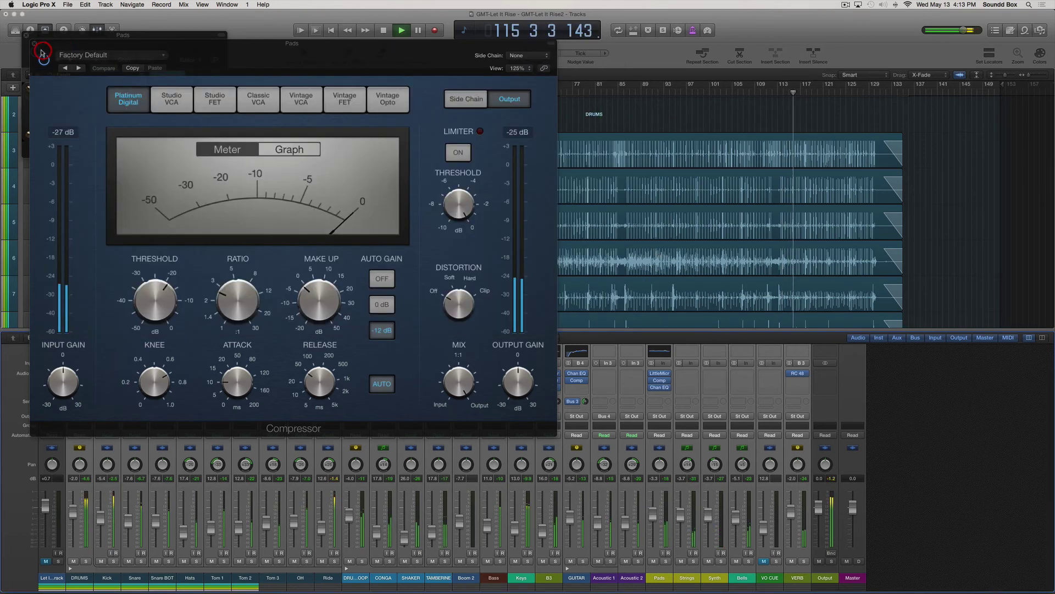
left_click(34, 43)
left_click(26, 35)
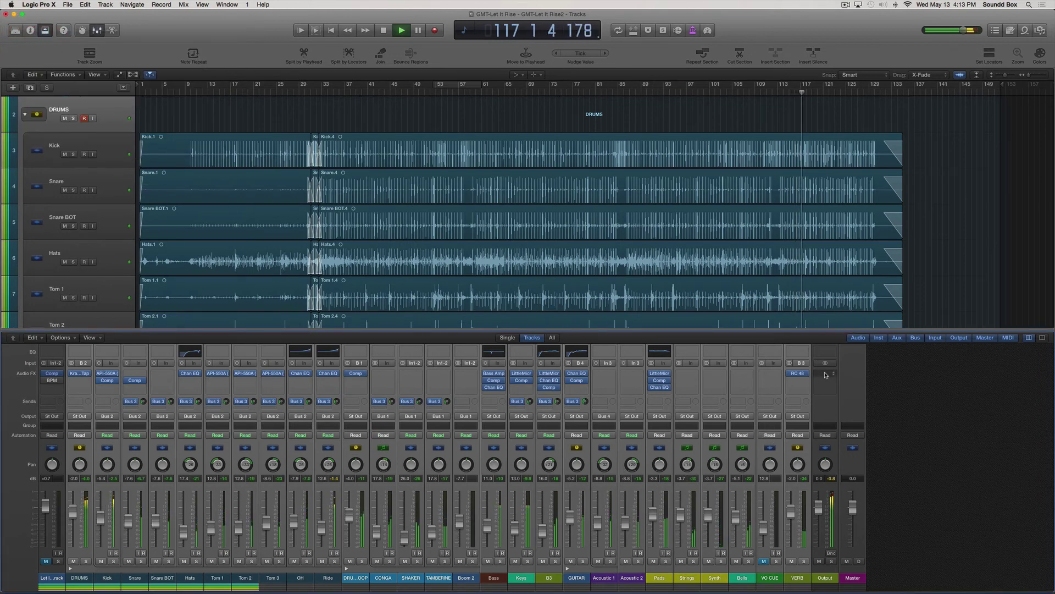
Stop playback and insert the stereo Kramer Tape mastering plug-in in the Output channel's first effect slot.
key("space")
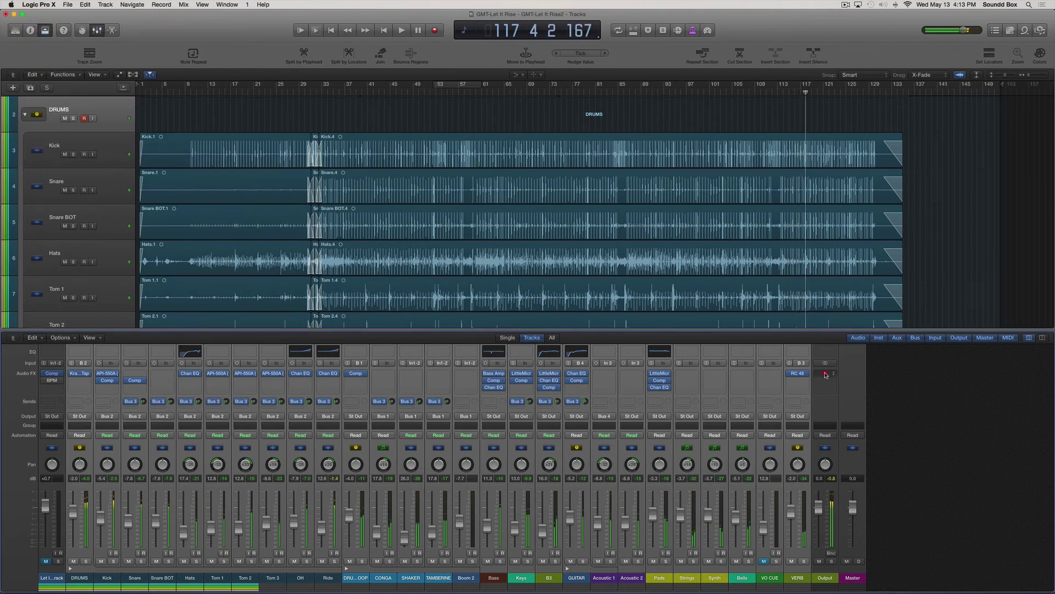
left_click(826, 375)
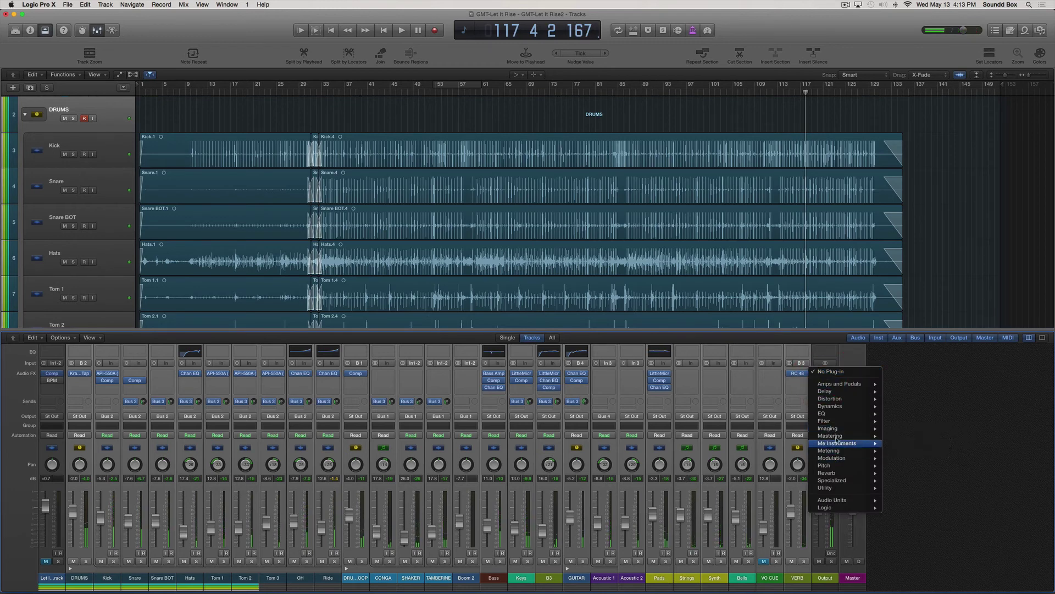
mouse_move(837, 437)
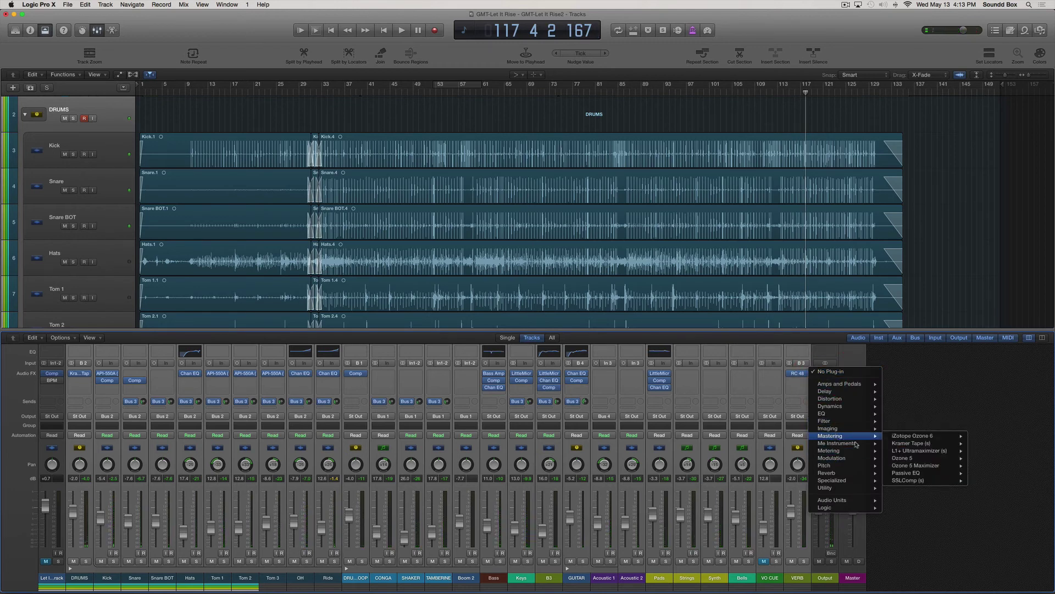
mouse_move(908, 445)
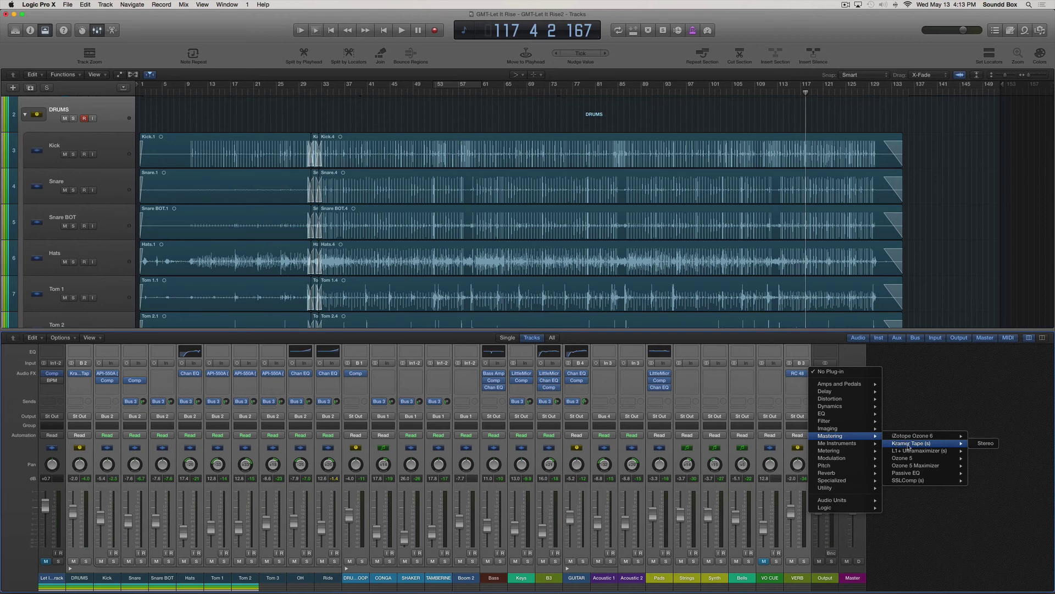
left_click(985, 443)
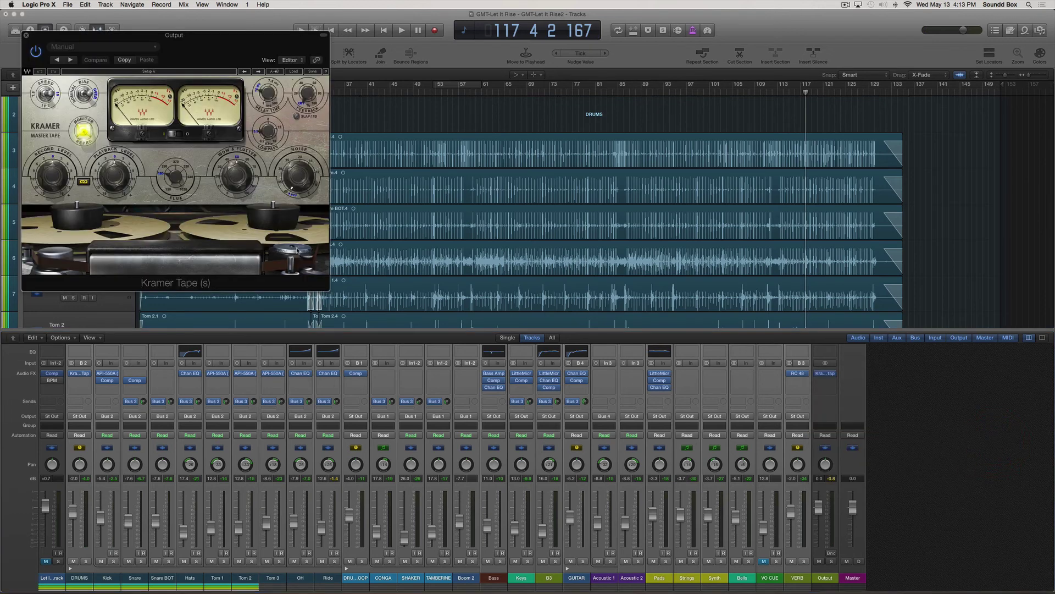
Load the Mastering Soft Clean Compression factory preset in the Output channel's Kramer Tape.
left_click(102, 47)
mouse_move(82, 192)
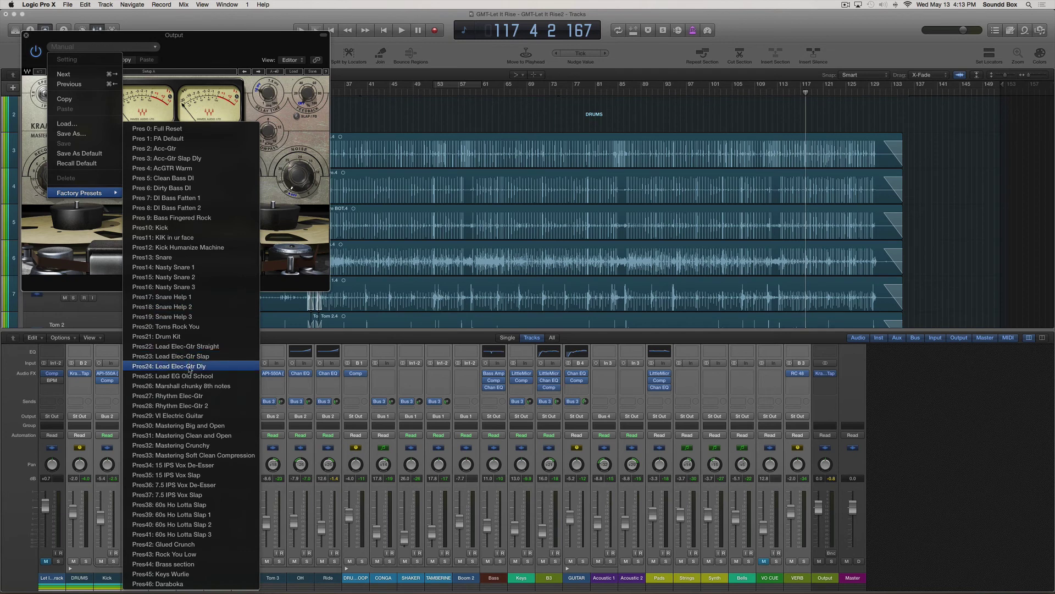
left_click(188, 456)
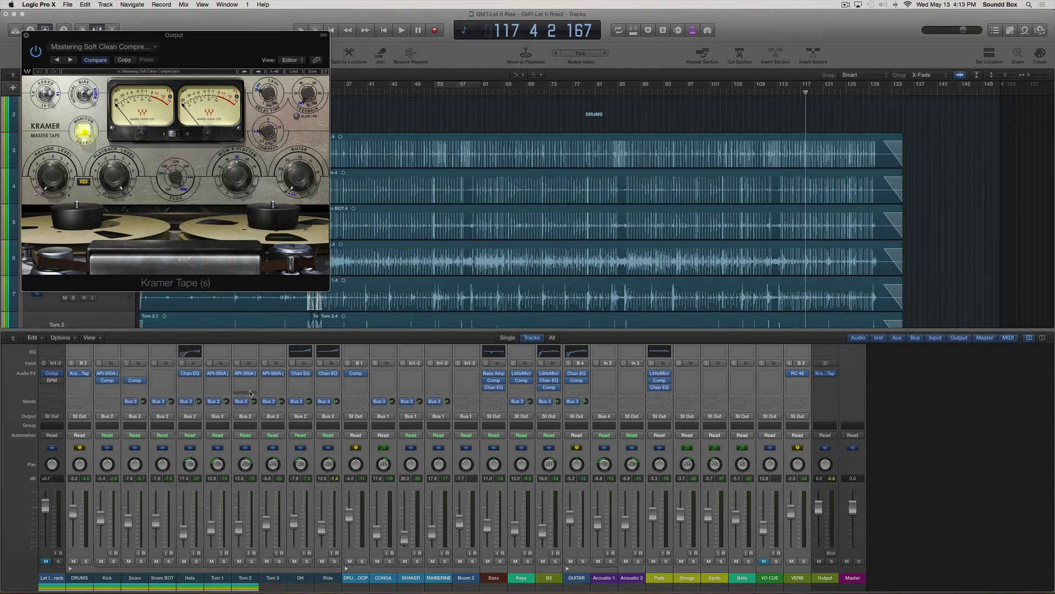
Resume playback and raise the Kick fader to about -2.0 dB.
key("space")
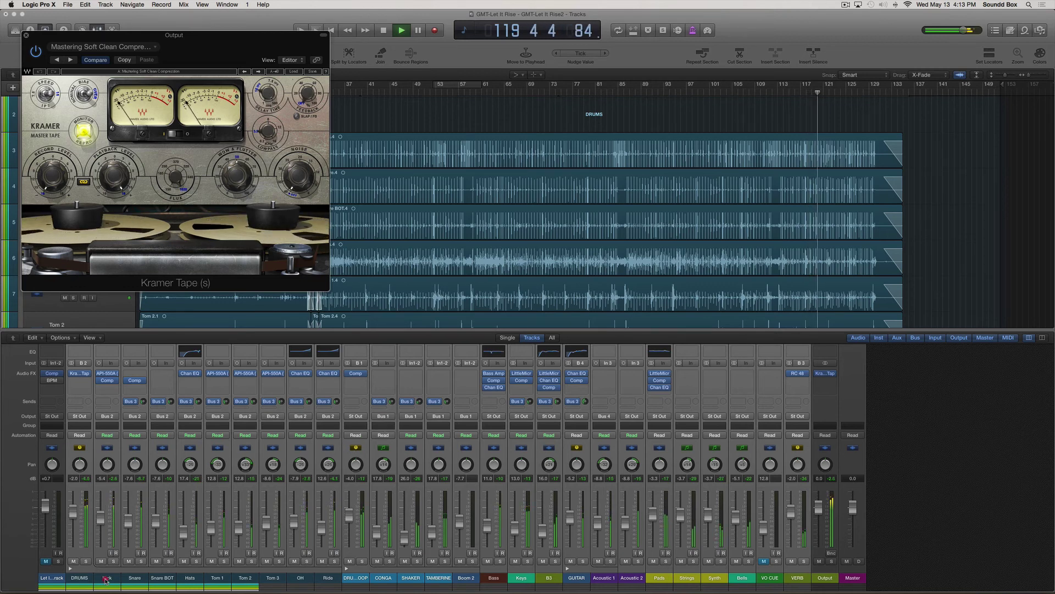
left_click(94, 558)
mouse_move(100, 518)
left_mouse_down()
mouse_move(102, 502)
mouse_move(131, 521)
mouse_move(103, 512)
left_mouse_up()
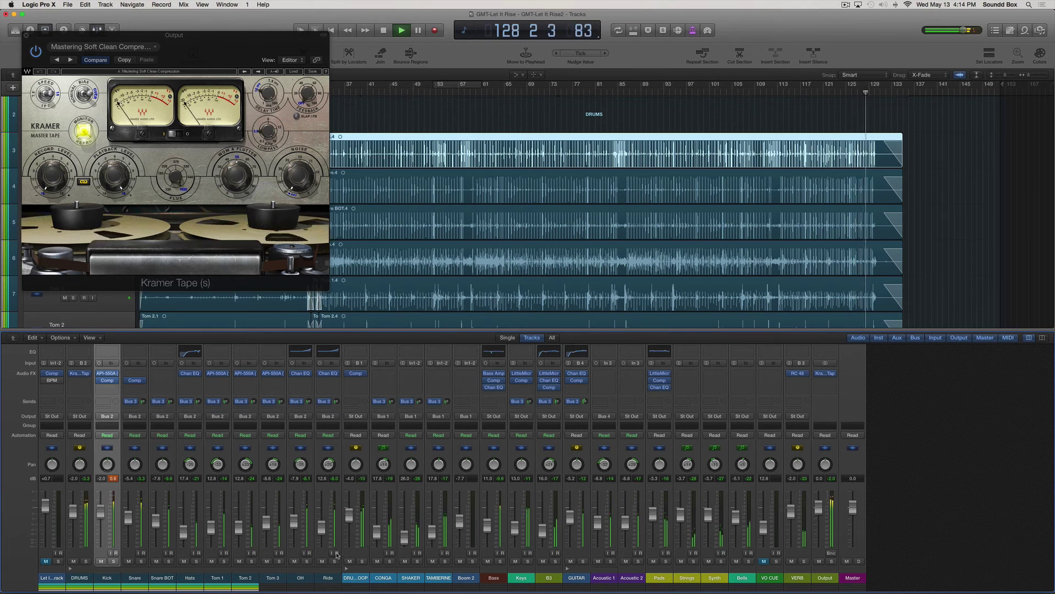
Open the Bass Channel EQ, turn its analyzer off, restart playback from around bar 85, and set the 80 Hz band to -0.5 dB.
left_click(495, 577)
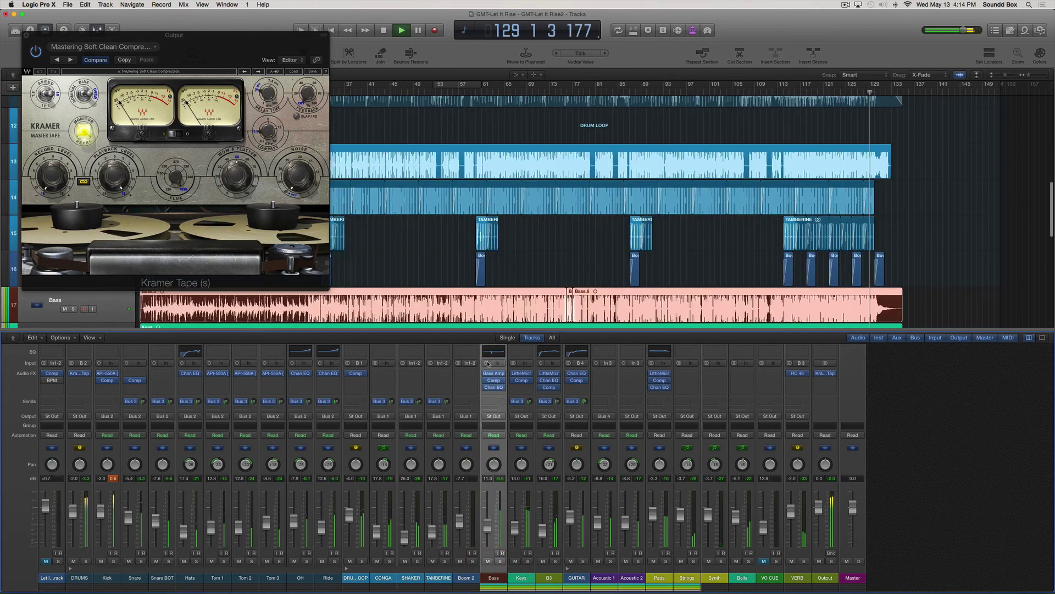
left_click(493, 351)
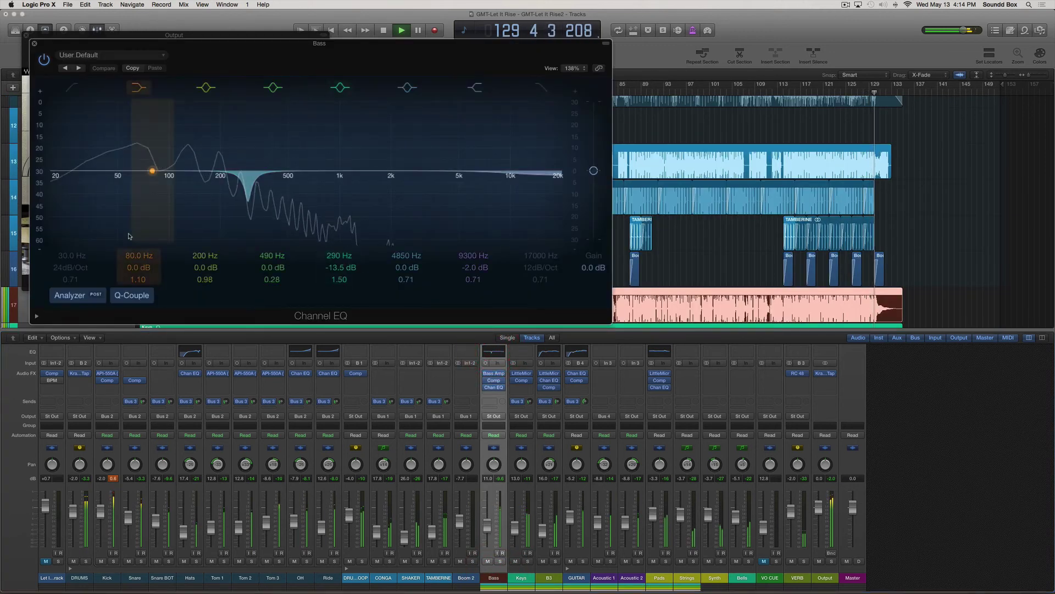
left_click(70, 295)
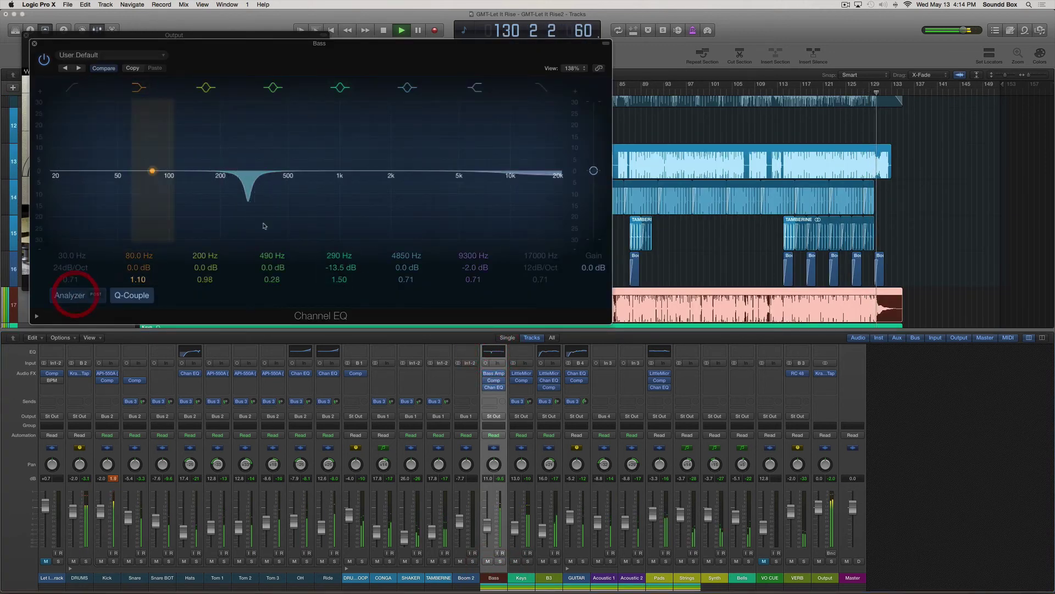
left_click(622, 92)
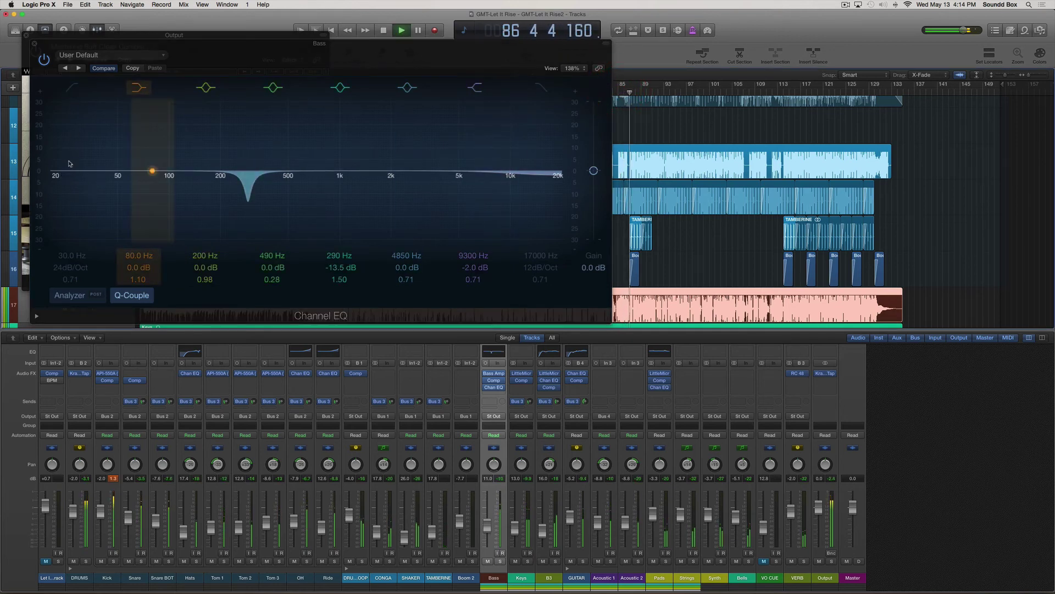
left_click(70, 175)
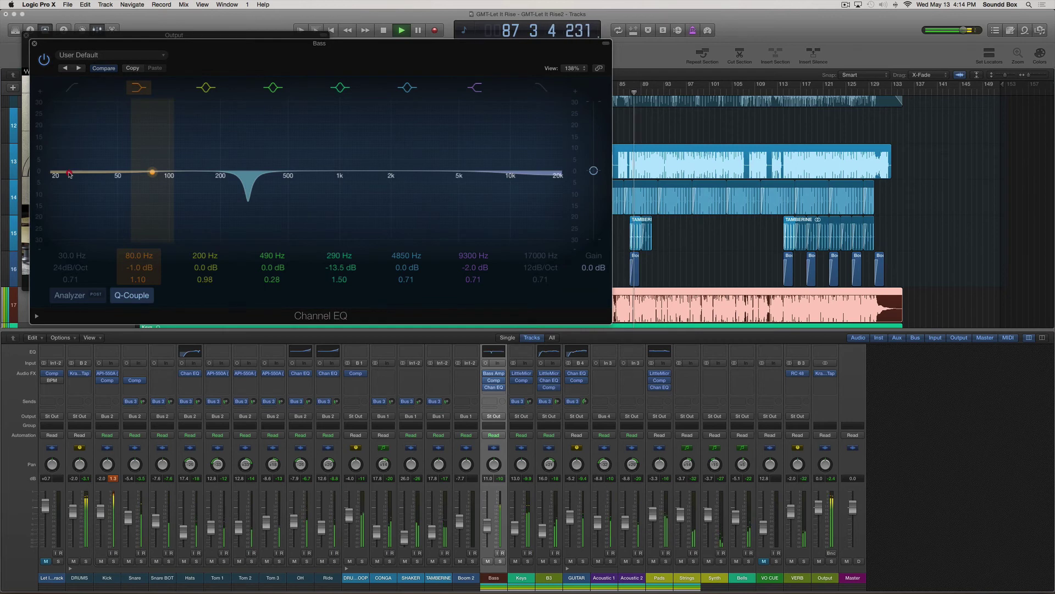
left_click_drag(70, 173, 69, 171)
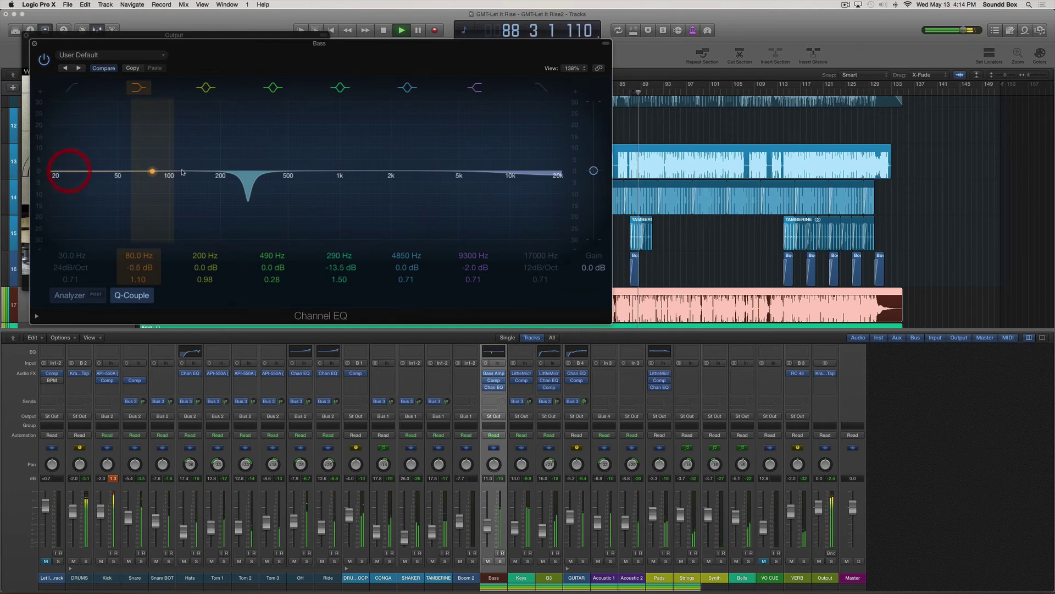
Turn the Bass EQ analyzer back on, boost 205 Hz by 2.0 dB, and enable the 30 Hz low cut.
left_click(70, 295)
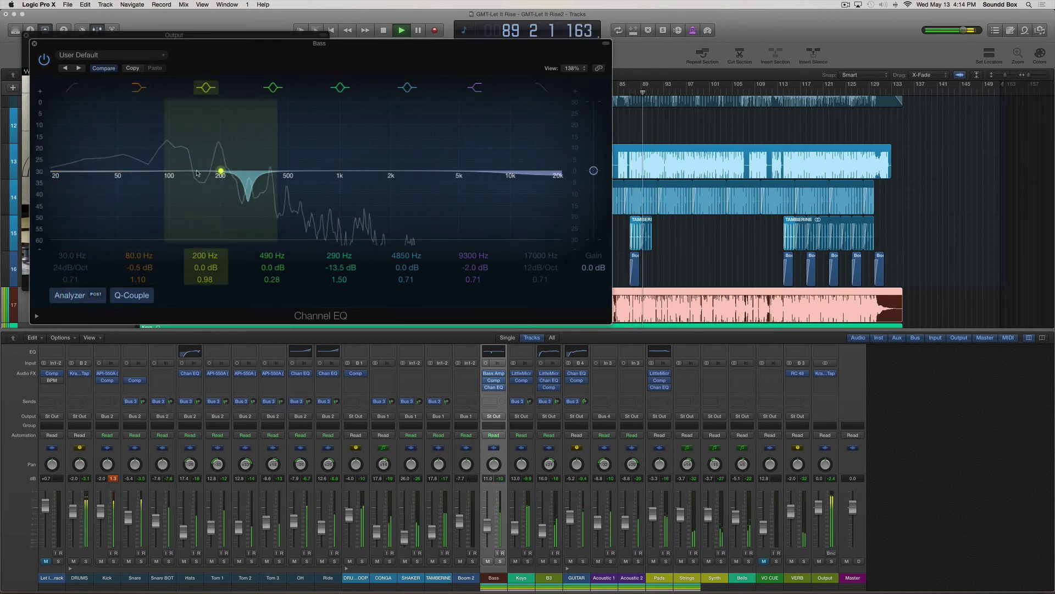
left_click_drag(212, 167, 215, 161)
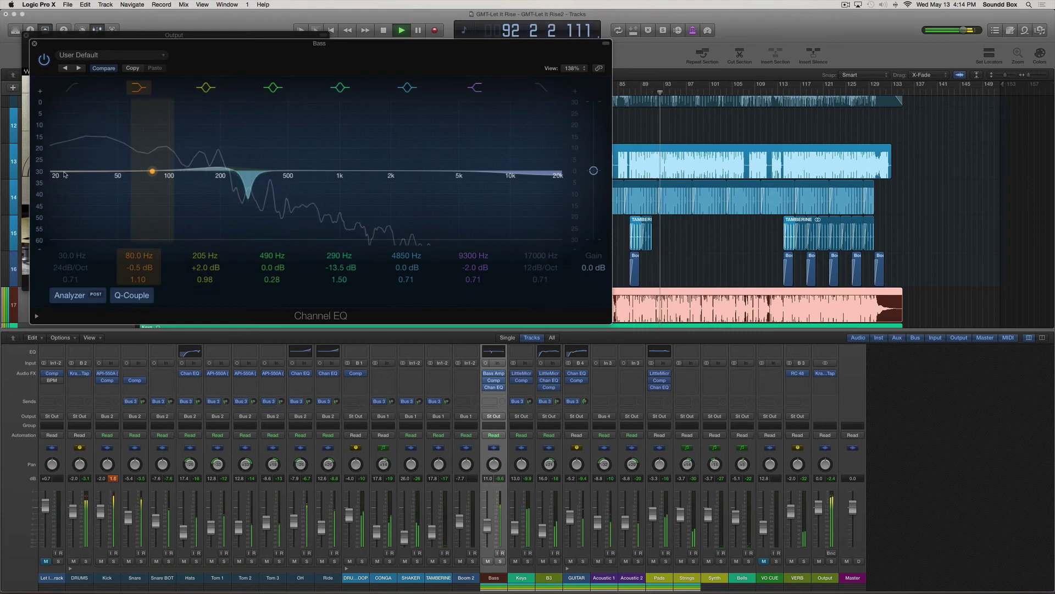
left_click(72, 87)
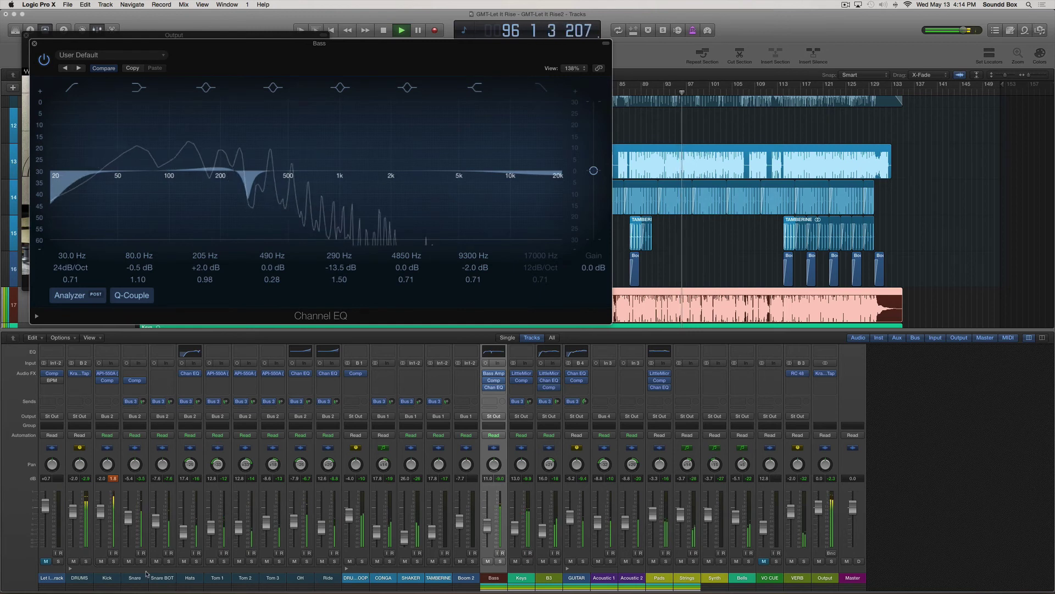
Select all channels from Keys through VO CUE and lower their faders together by about 1 dB.
left_click_drag(521, 579, 762, 573)
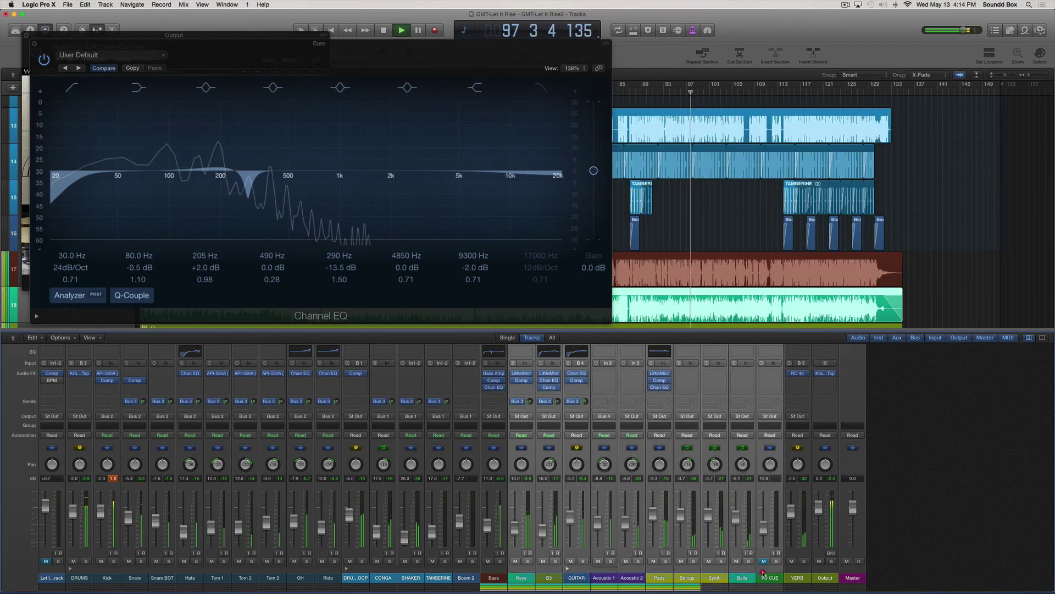
left_click_drag(708, 518, 708, 520)
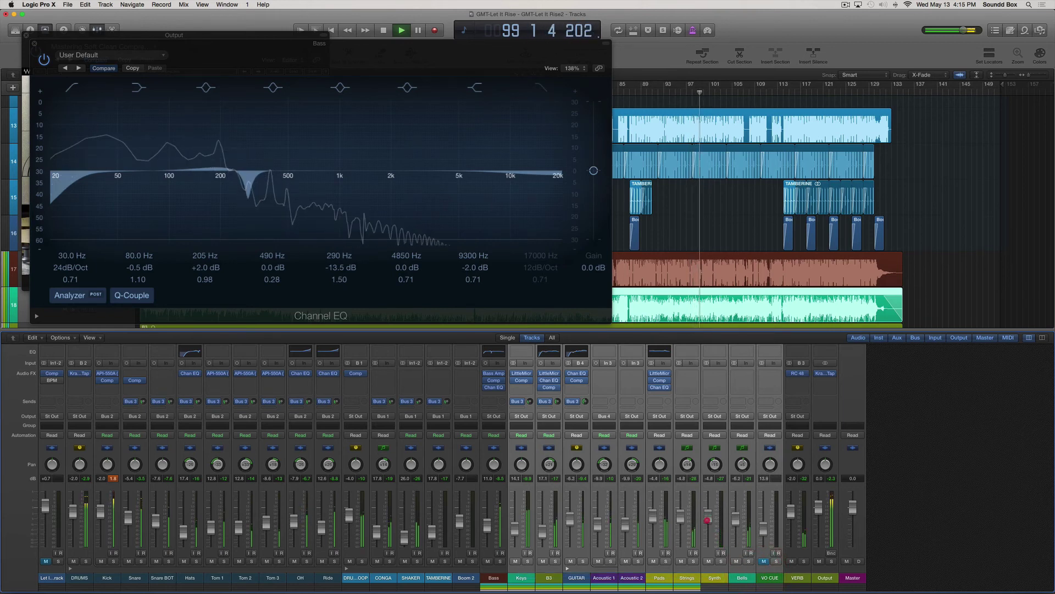
Unmute the VO CUE channel, raise only its fader to about -10.4 dB, clear the Kick's clip indicator and stop playback.
left_click(766, 566)
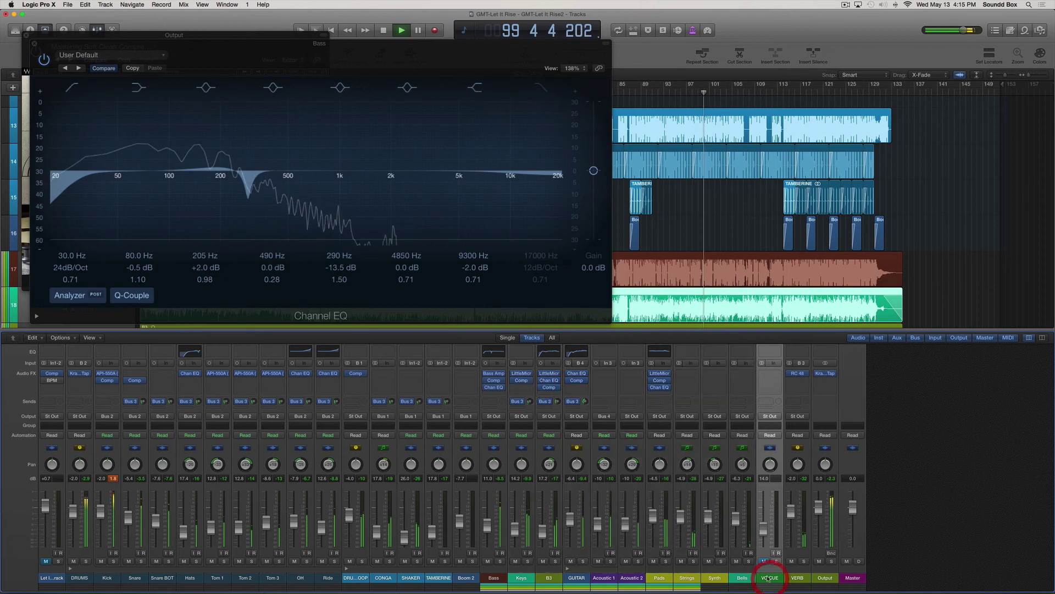
left_click(764, 561)
left_click_drag(764, 538, 764, 533)
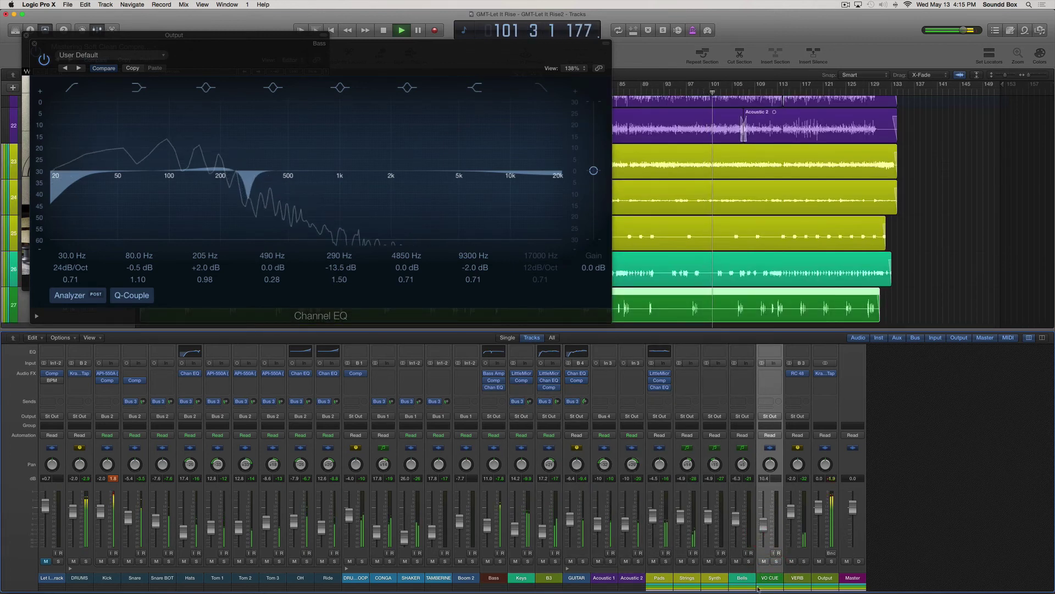
left_click(114, 478)
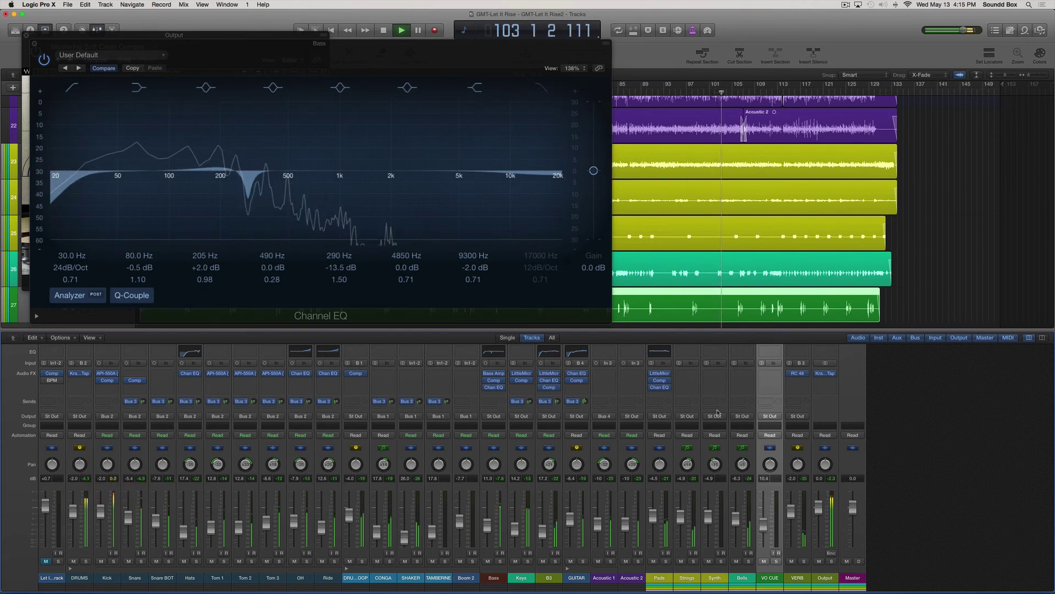
key("space")
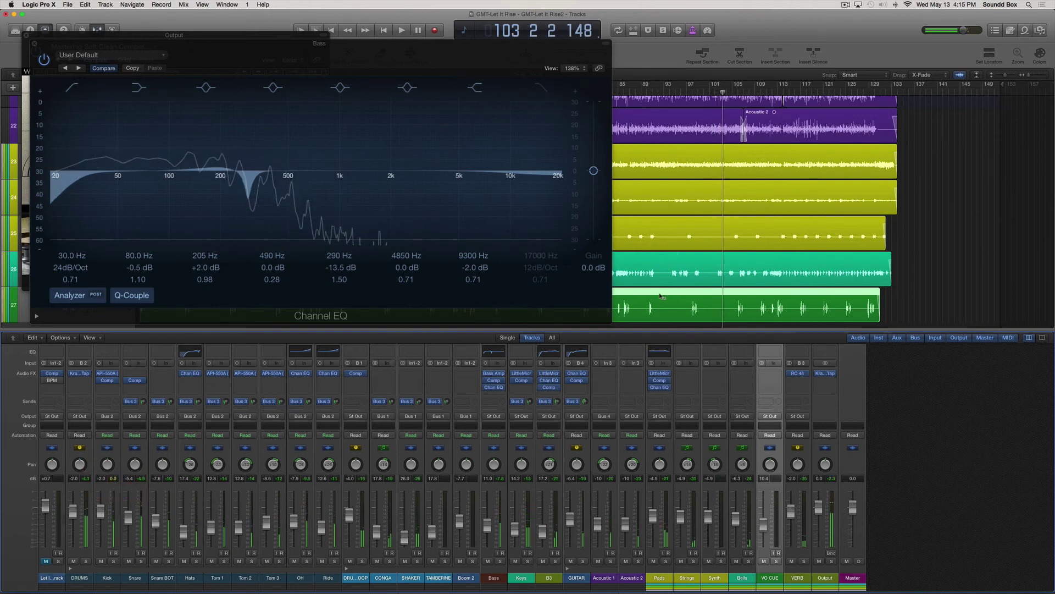
Insert the mastering plug-in iZotope Ozone 6 in stereo on the Output channel's empty second slot and reposition its window.
scroll(786, 160, "down", 2)
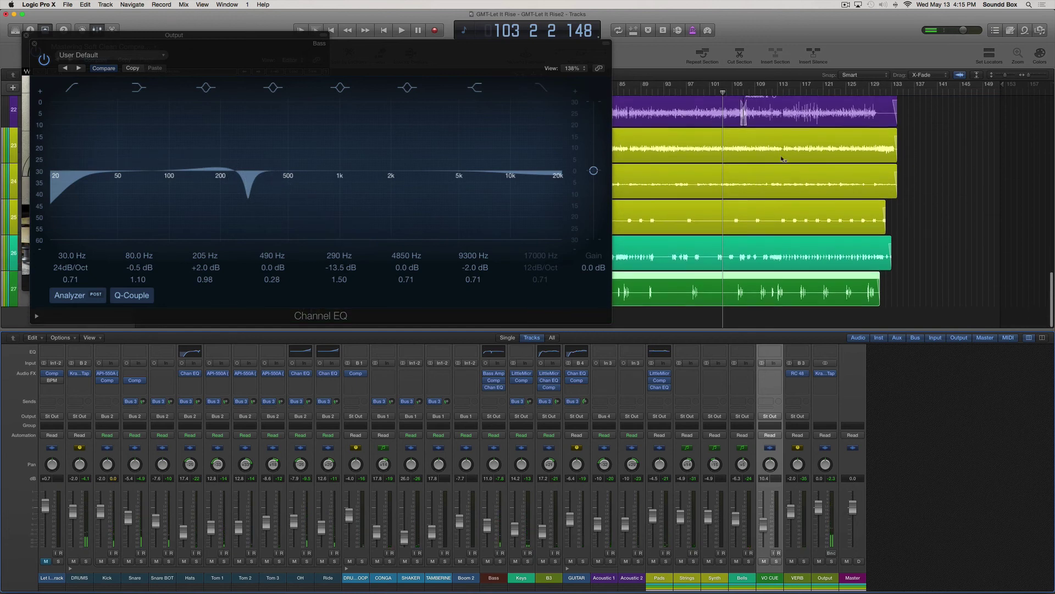
left_click(825, 382)
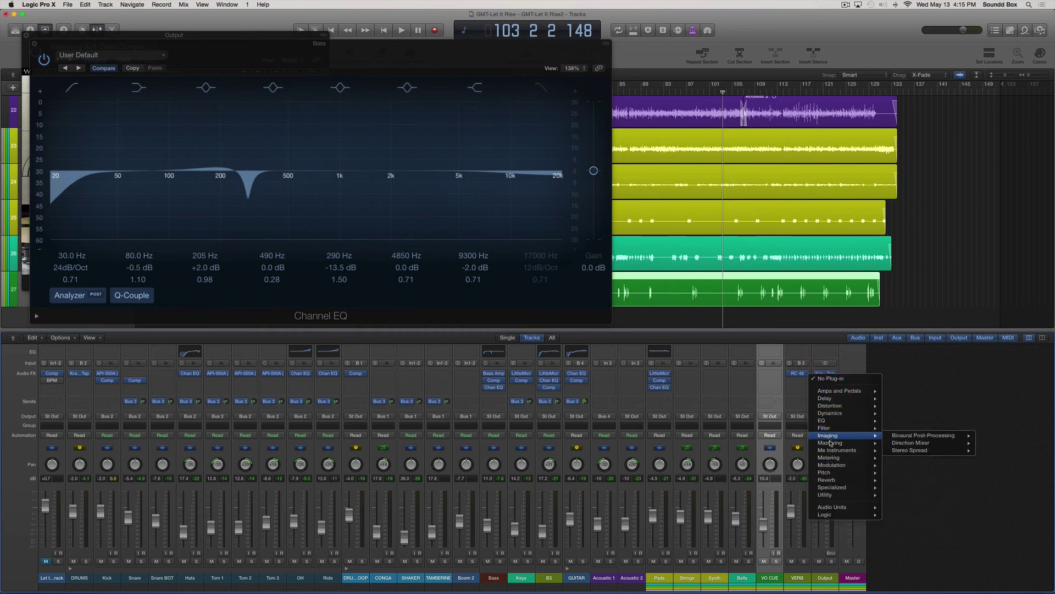
mouse_move(831, 444)
mouse_move(894, 443)
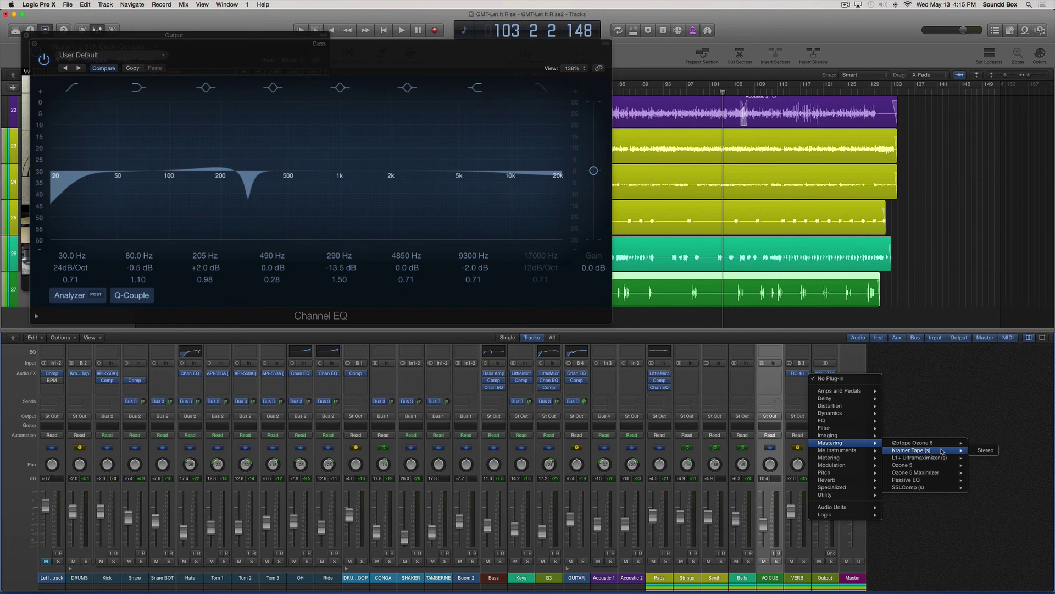
mouse_move(940, 472)
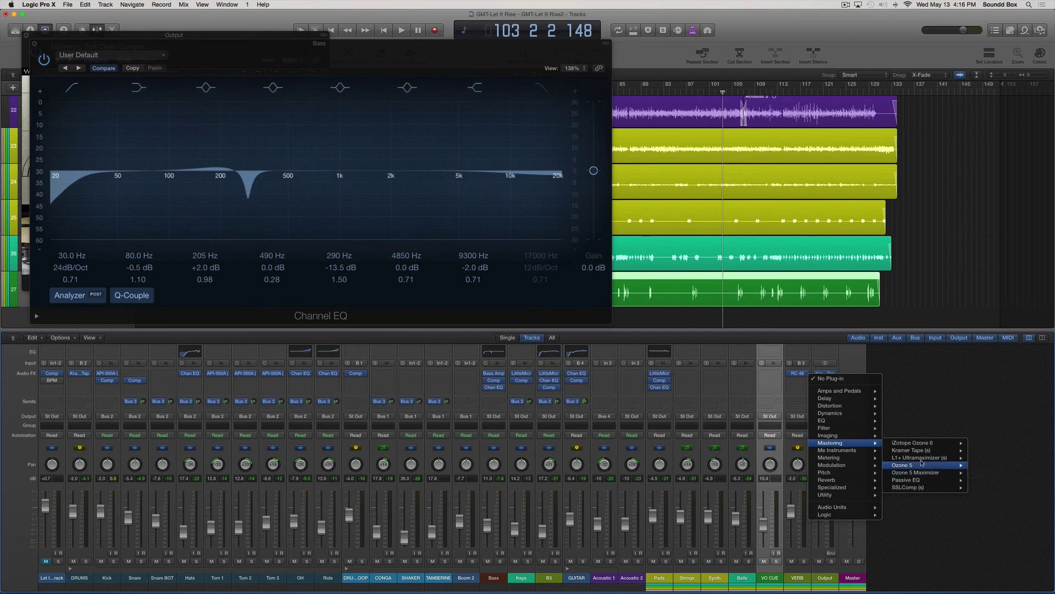
mouse_move(921, 451)
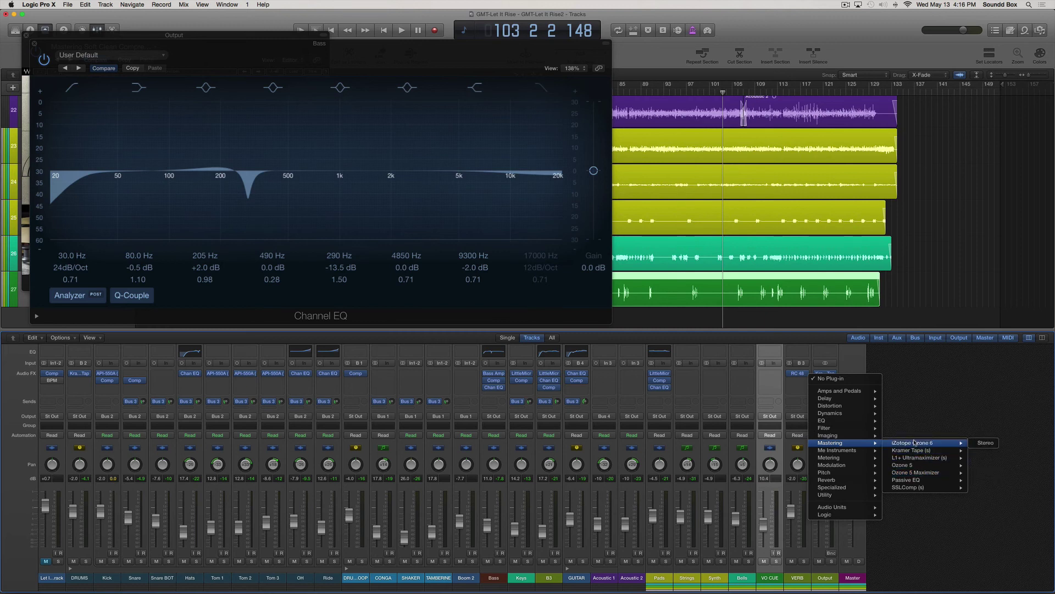
left_click(984, 442)
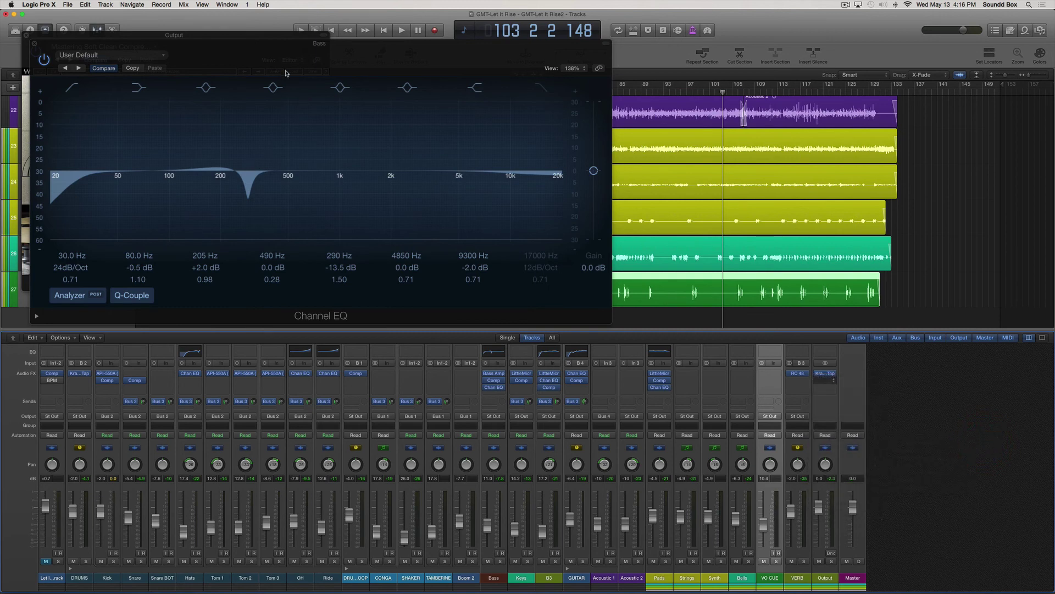
left_click_drag(228, 51, 584, 89)
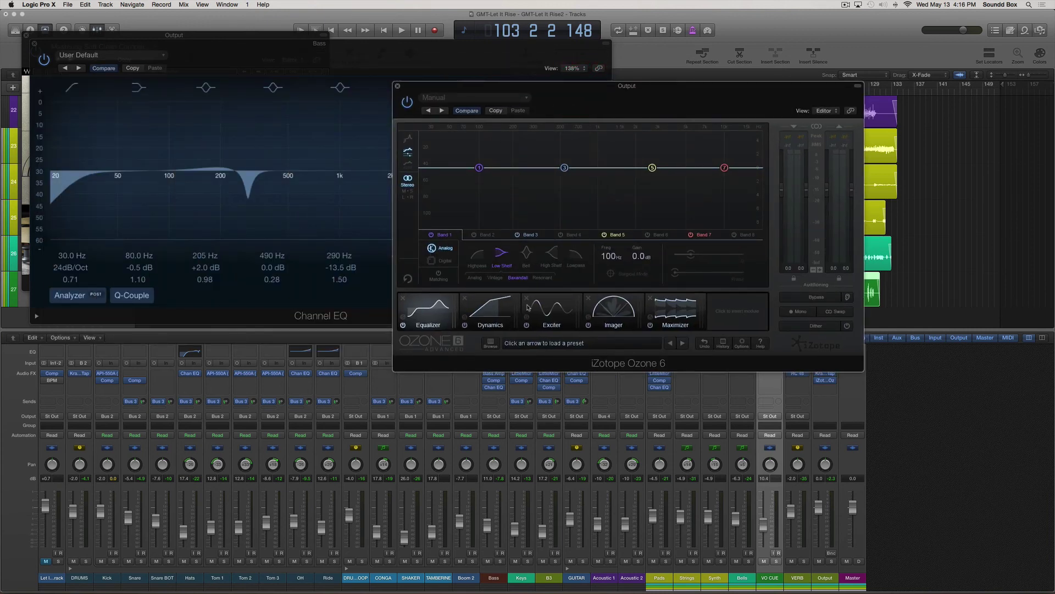
left_click_drag(551, 86, 491, 106)
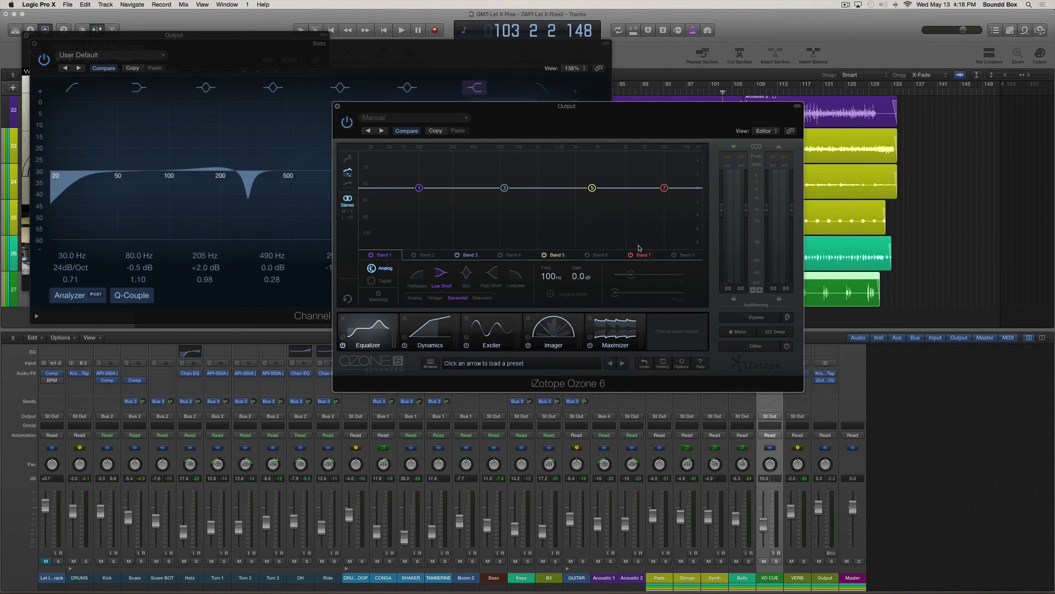
left_click(846, 4)
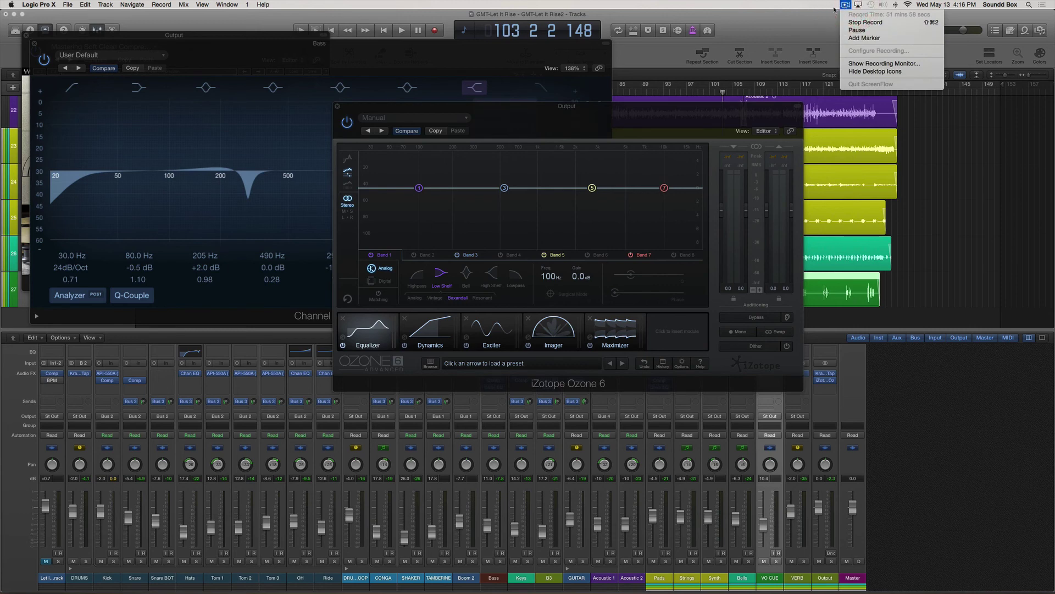
left_click(845, 4)
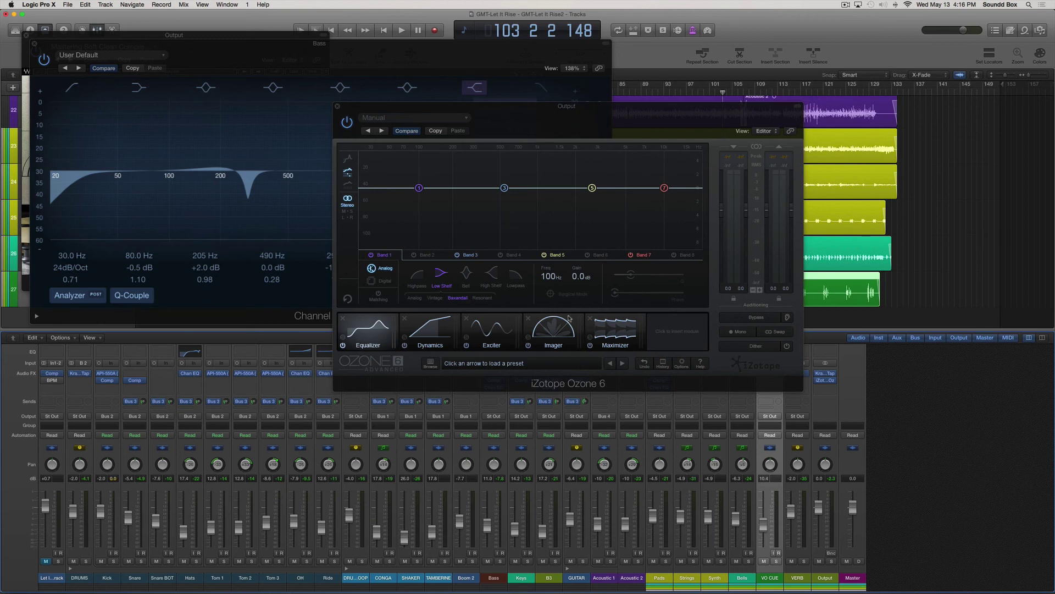
Play the song from the start and set the Ozone Imager widths to -3.8, 11.4, 27.8 and 59.5 for bands 1 to 4.
left_click(614, 326)
left_click(555, 329)
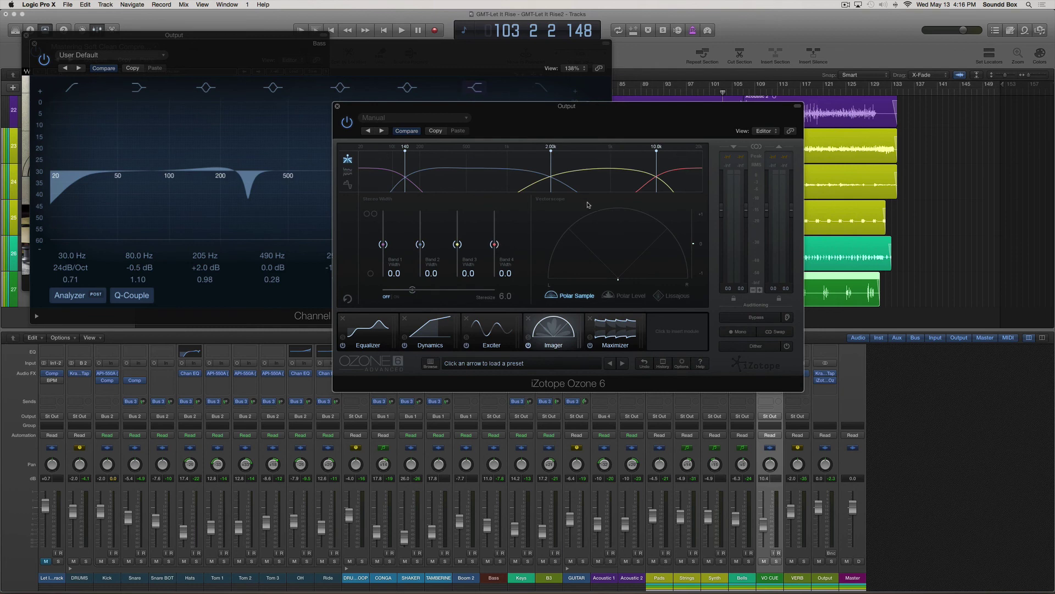
key("space")
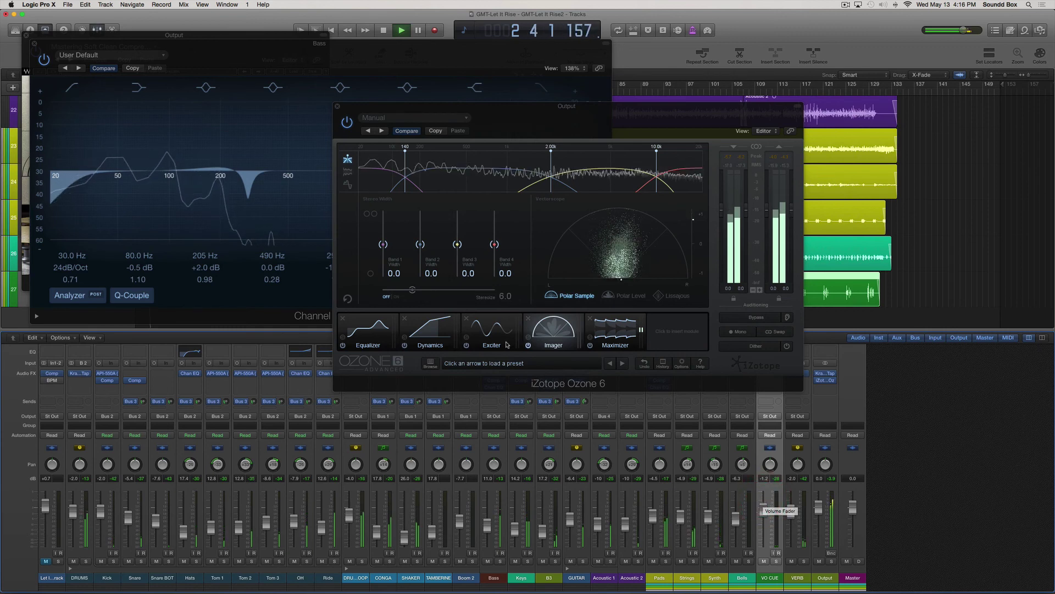
left_click_drag(494, 244, 495, 226)
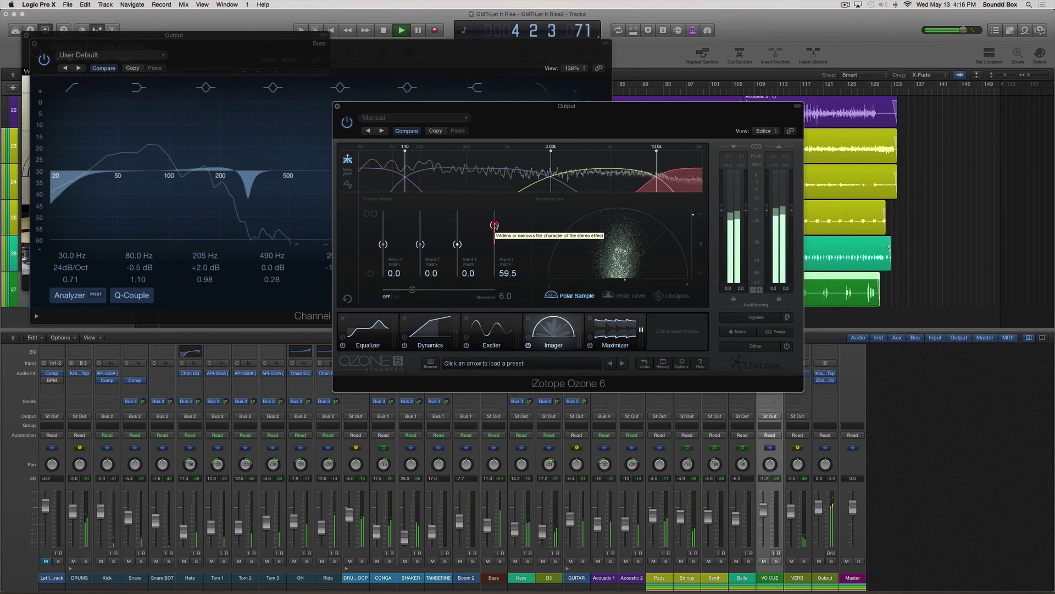
left_click_drag(457, 244, 389, 250)
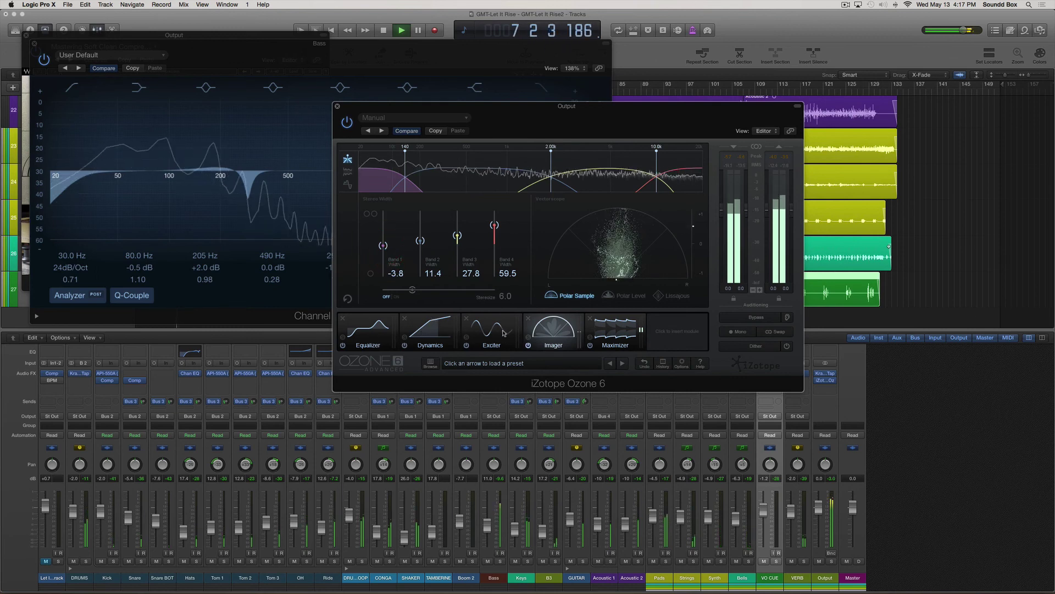
Set the Ozone Maximizer's ceiling to -0.3 dB.
left_click(616, 331)
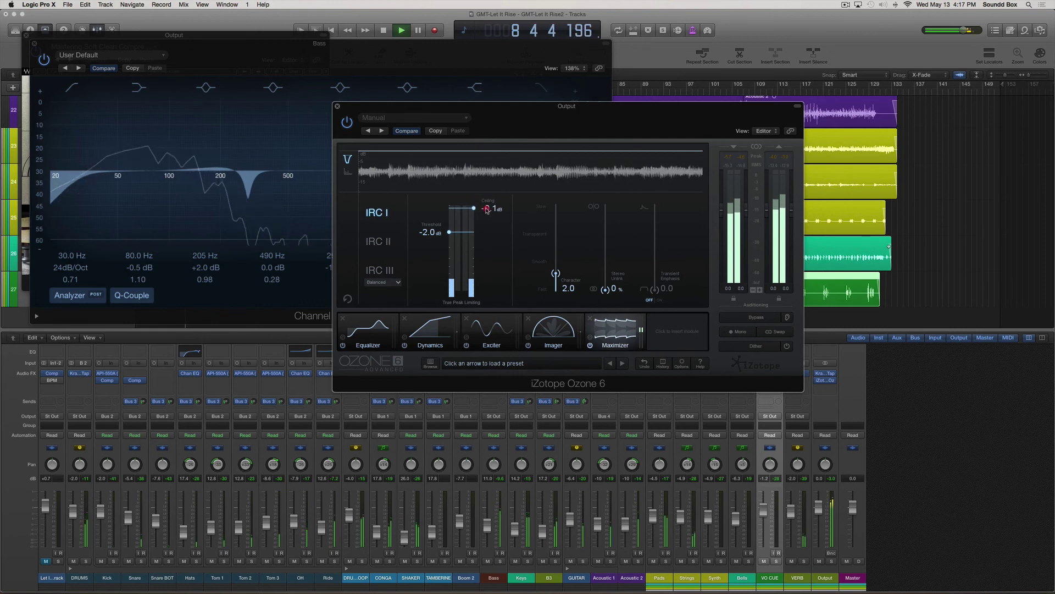
left_click_drag(486, 210, 487, 213)
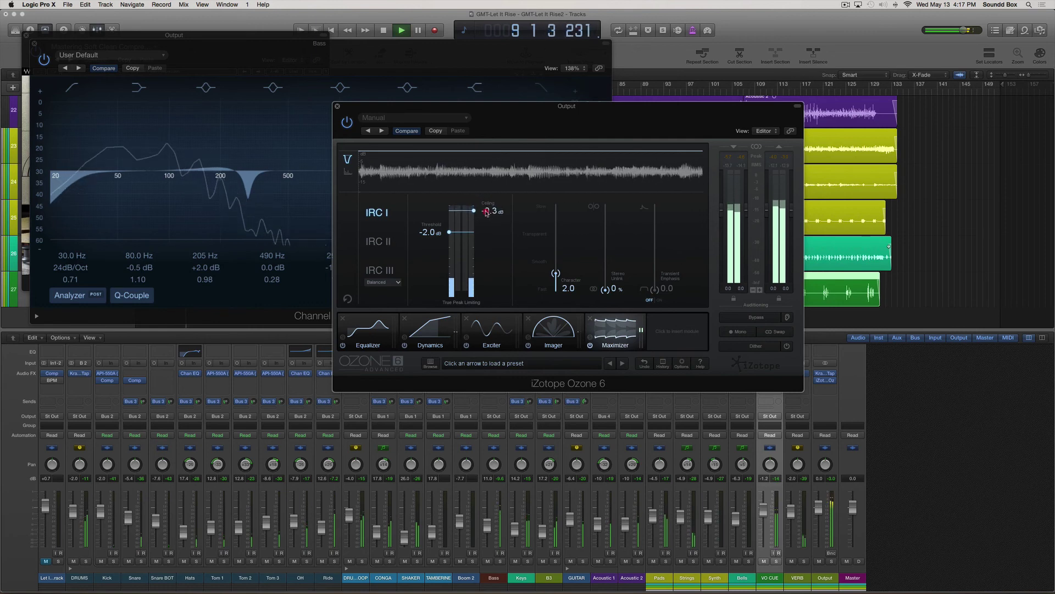
left_click(450, 233)
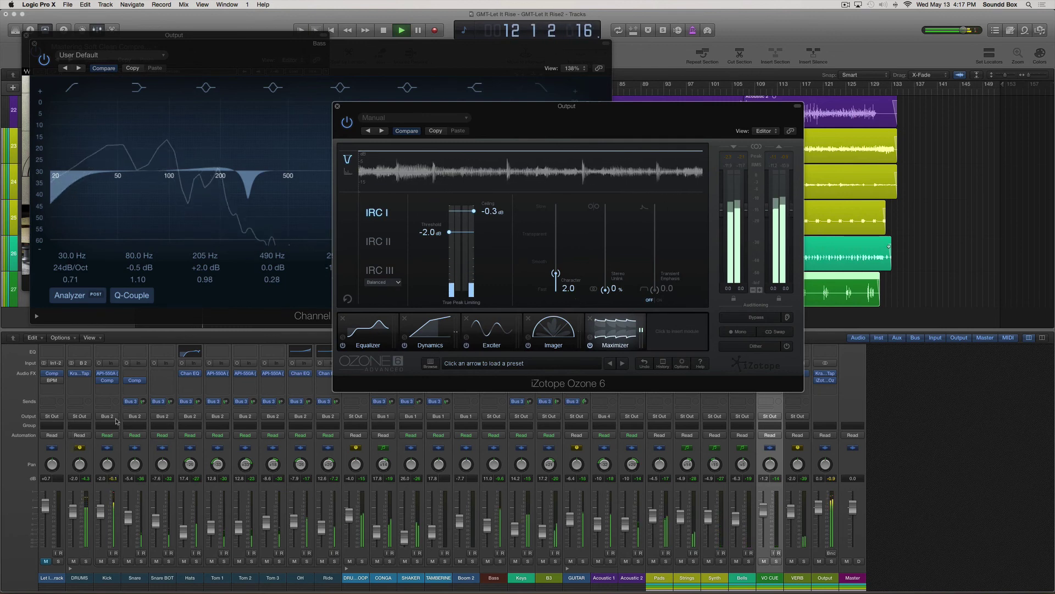
Open the API-550A equalizer on the Kick channel and adjust its low-frequency band.
left_click(108, 374)
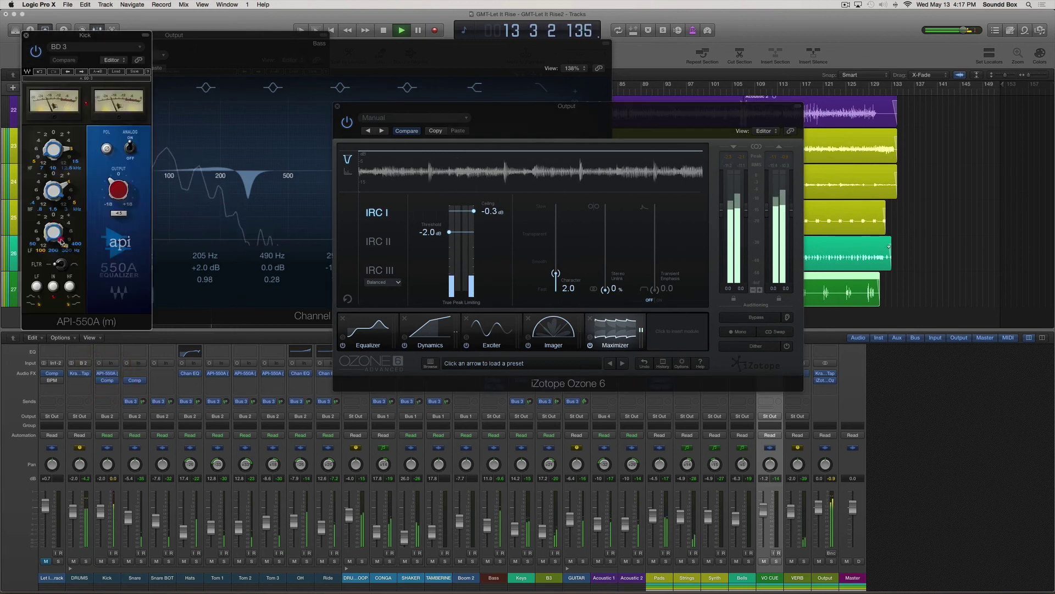
mouse_move(58, 236)
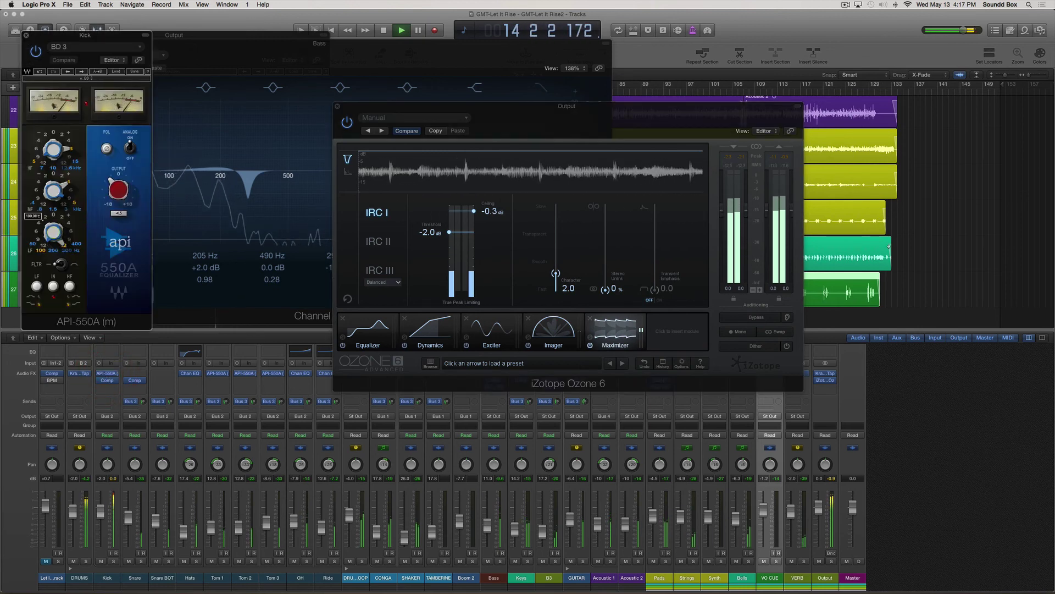
left_click_drag(57, 237, 58, 242)
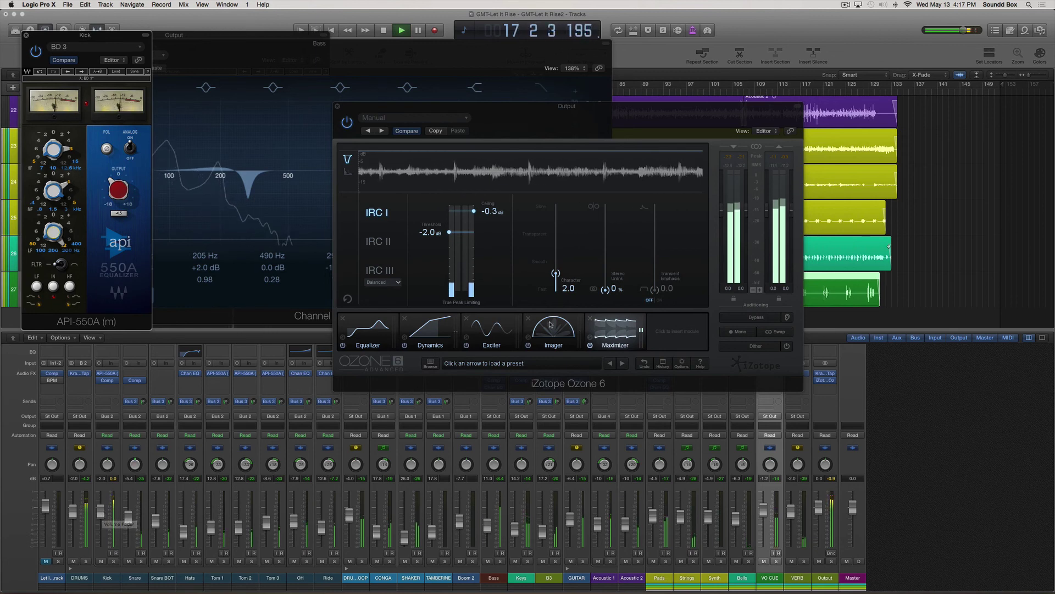
Move the Ozone window out of the way and insert a Compressor on the VO CUE channel.
left_click(765, 516)
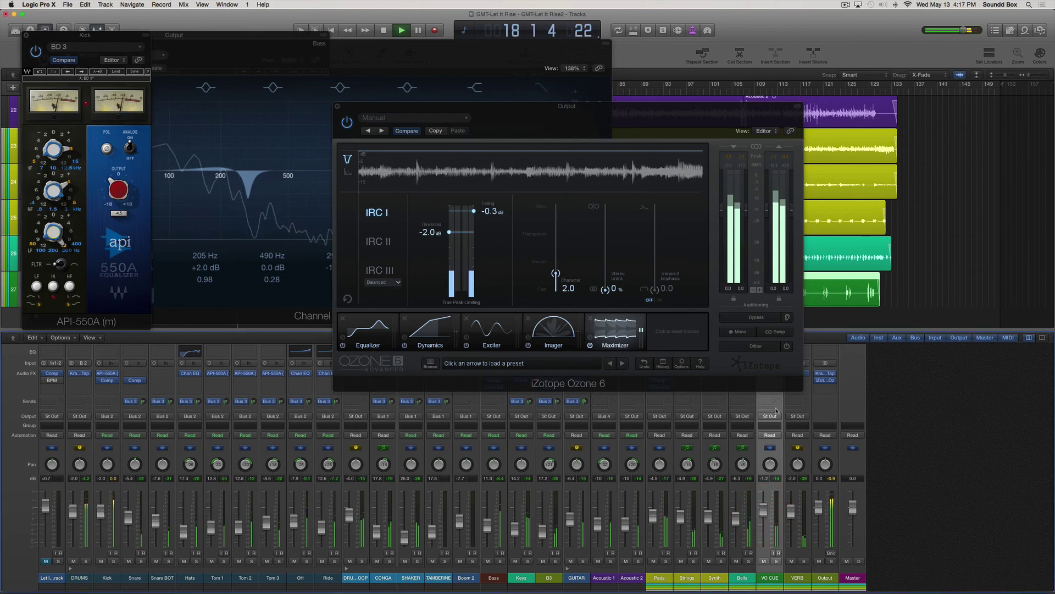
left_click_drag(665, 128, 592, 62)
left_click(772, 373)
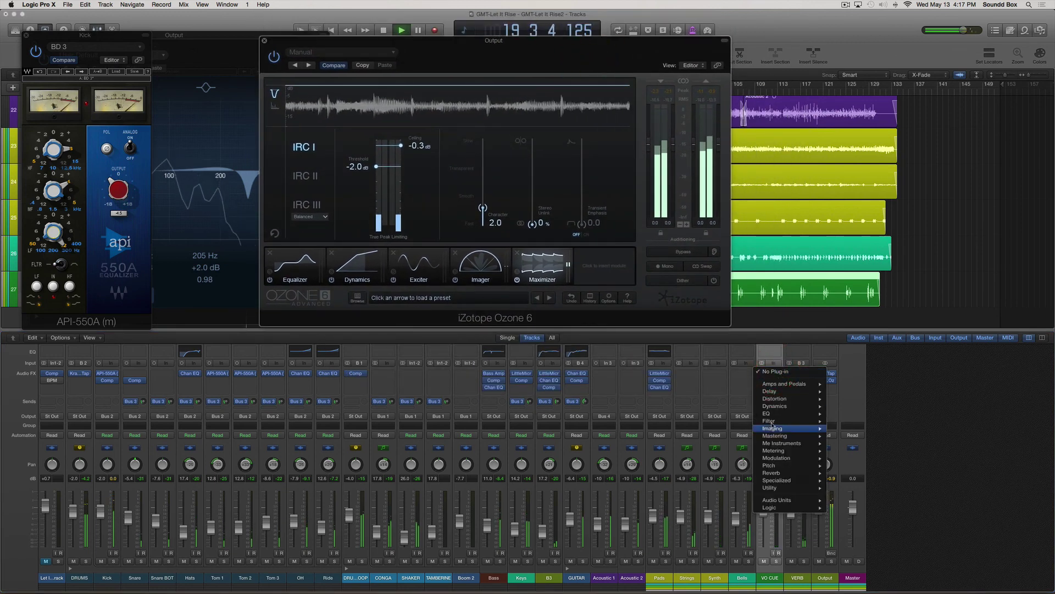
mouse_move(781, 406)
mouse_move(860, 406)
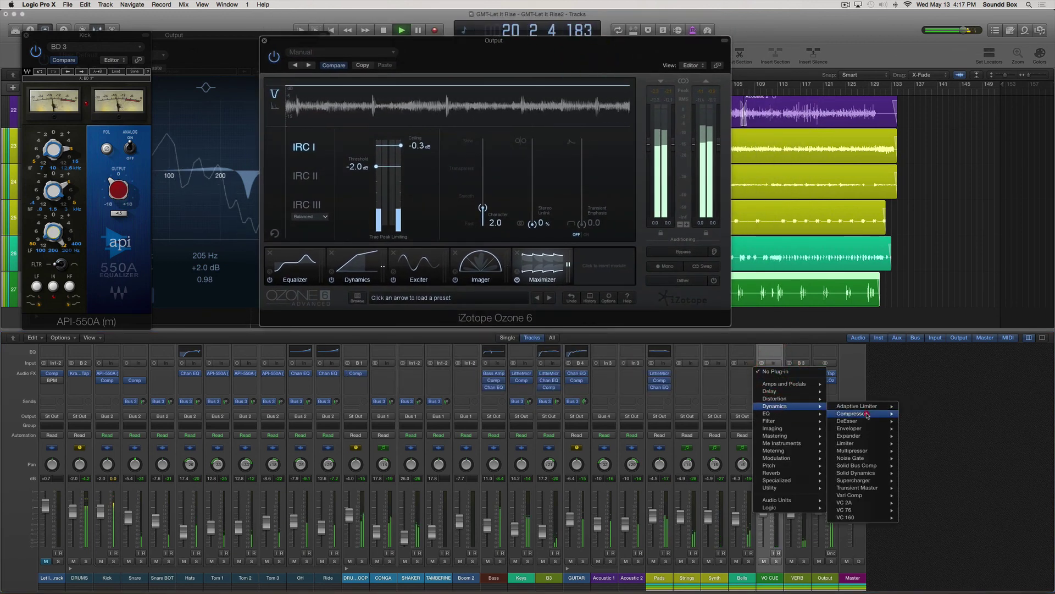
left_click(867, 414)
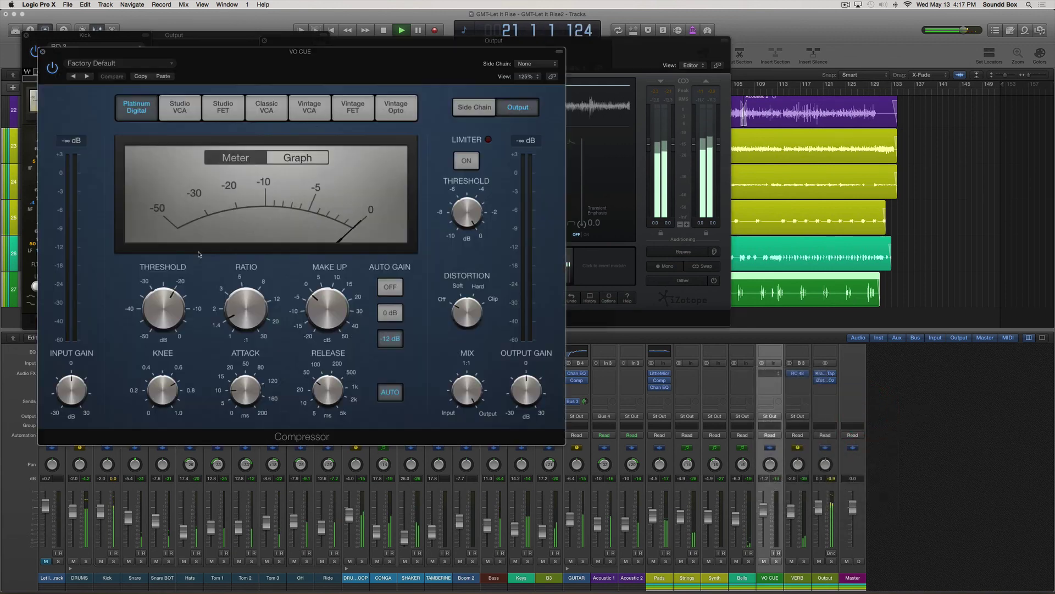
Set the VO CUE Compressor's ratio to 3.1:1 and make-up gain to -1.0 dB, adjust its threshold, and close the plug-in window.
left_click_drag(241, 291, 238, 275)
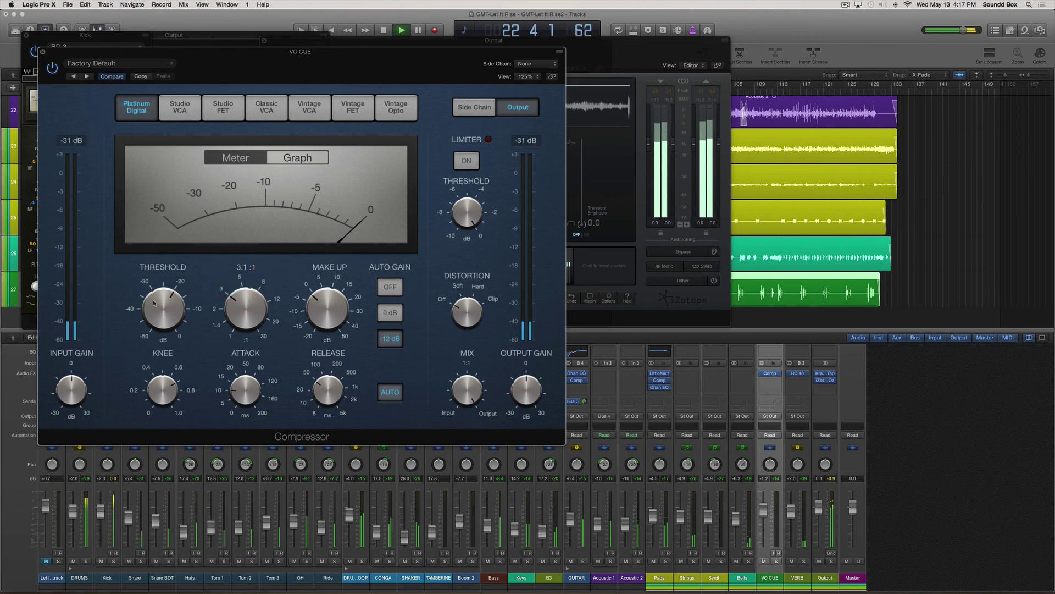
left_click_drag(155, 308, 153, 314)
left_click_drag(319, 308, 318, 304)
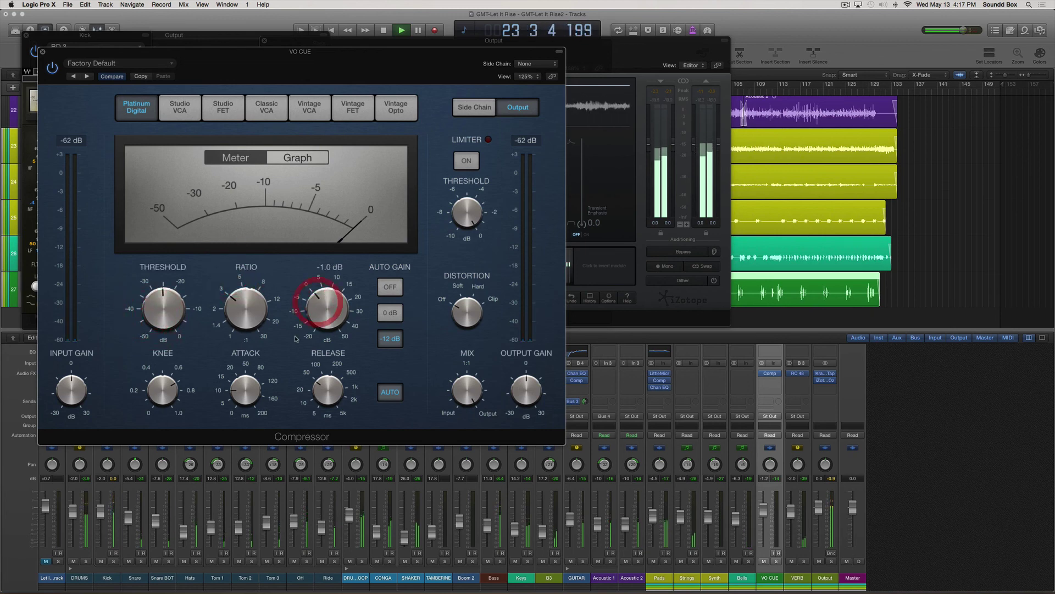
left_click(43, 53)
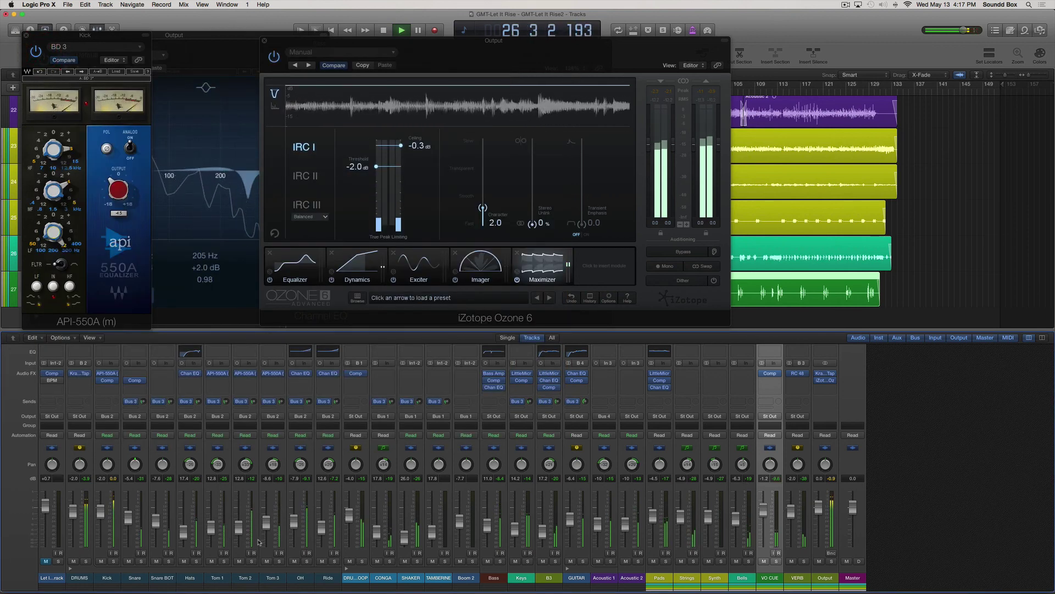
Select Tom 1 to Tom 3, raise the DRUMS fader to -1.3 dB, and raise the toms together until Tom 1 reaches about -10.2 dB.
left_click(244, 578)
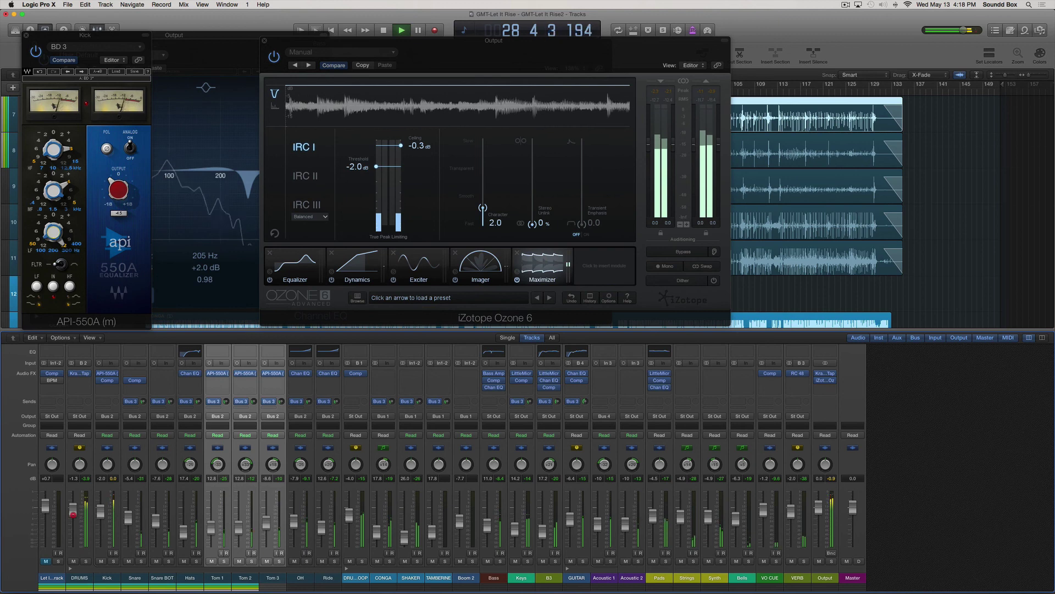
left_click_drag(73, 511, 72, 509)
left_click_drag(212, 529, 213, 525)
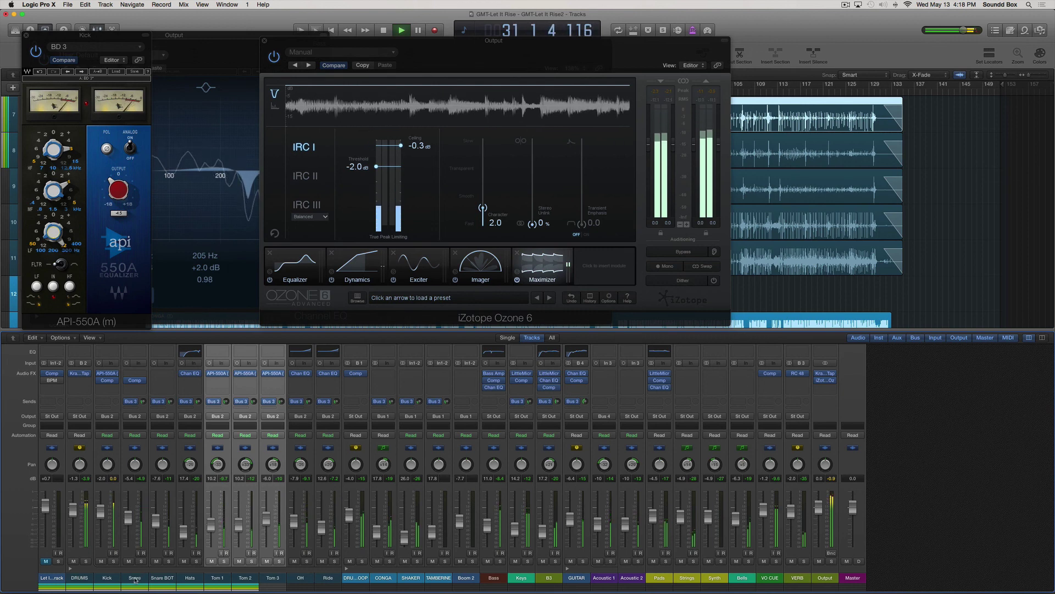
Raise the Snare BOT channel's send level to Bus 3 and stop playback.
mouse_move(170, 401)
left_mouse_down()
mouse_move(171, 415)
mouse_move(171, 391)
left_mouse_up()
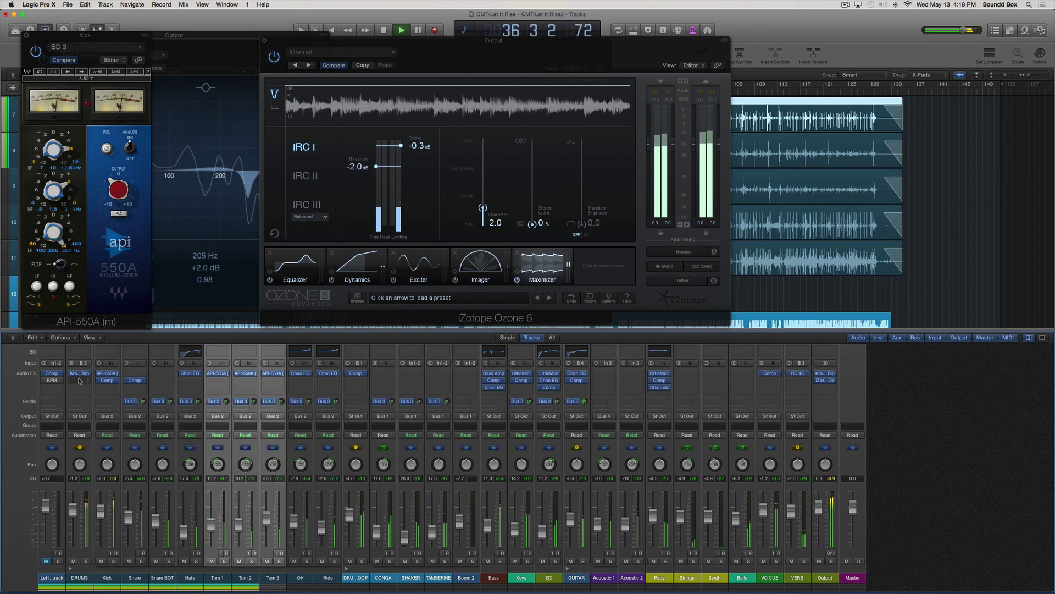
key("space")
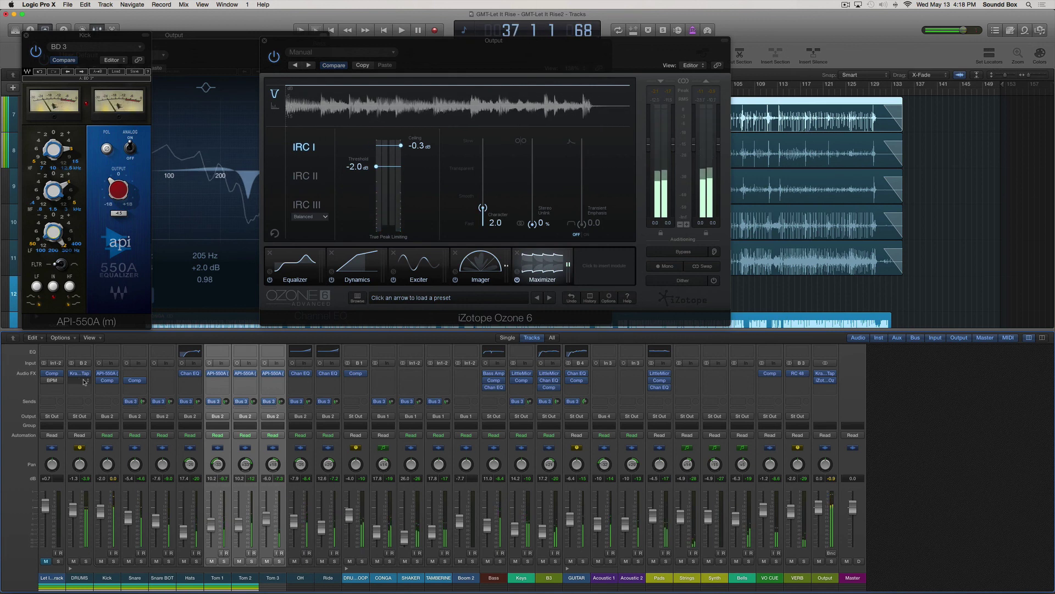
Insert the stereo Waves CLA-3A compressor on the DRUMS channel and move its window clear of the Kick equalizer.
left_click(80, 381)
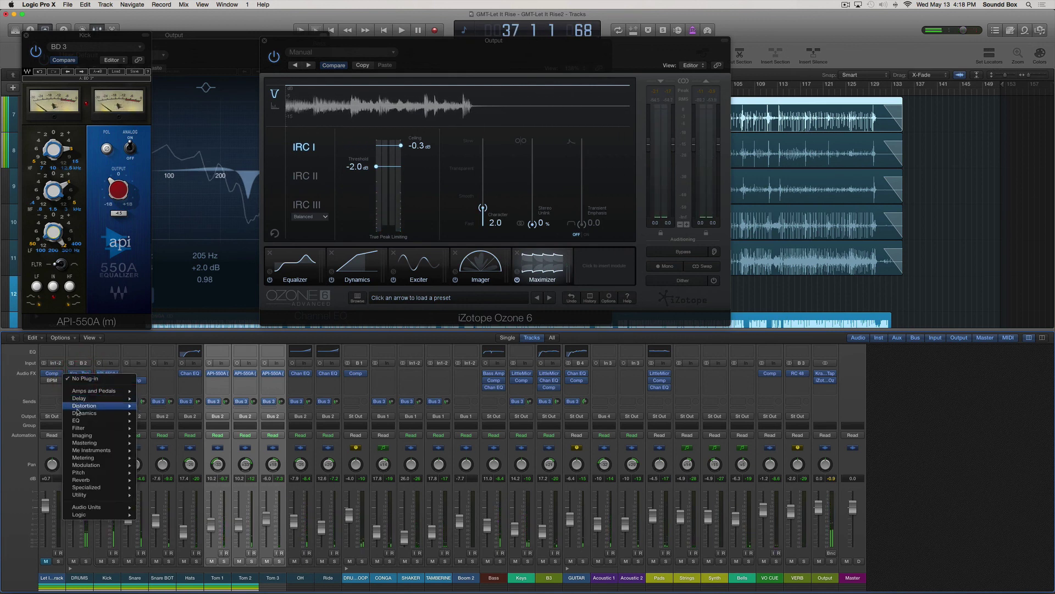
mouse_move(76, 450)
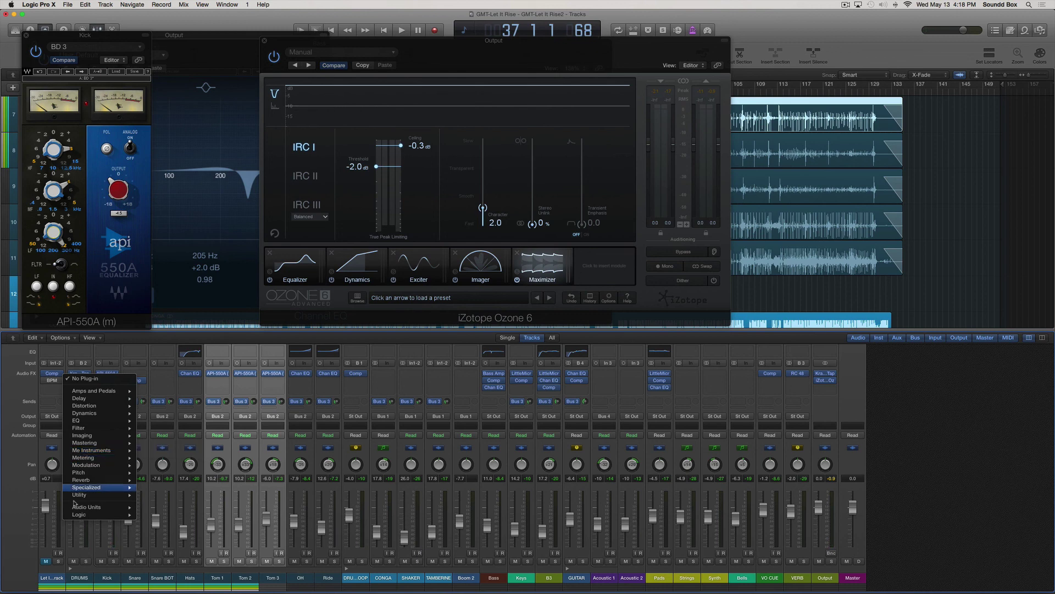
mouse_move(78, 507)
mouse_move(164, 503)
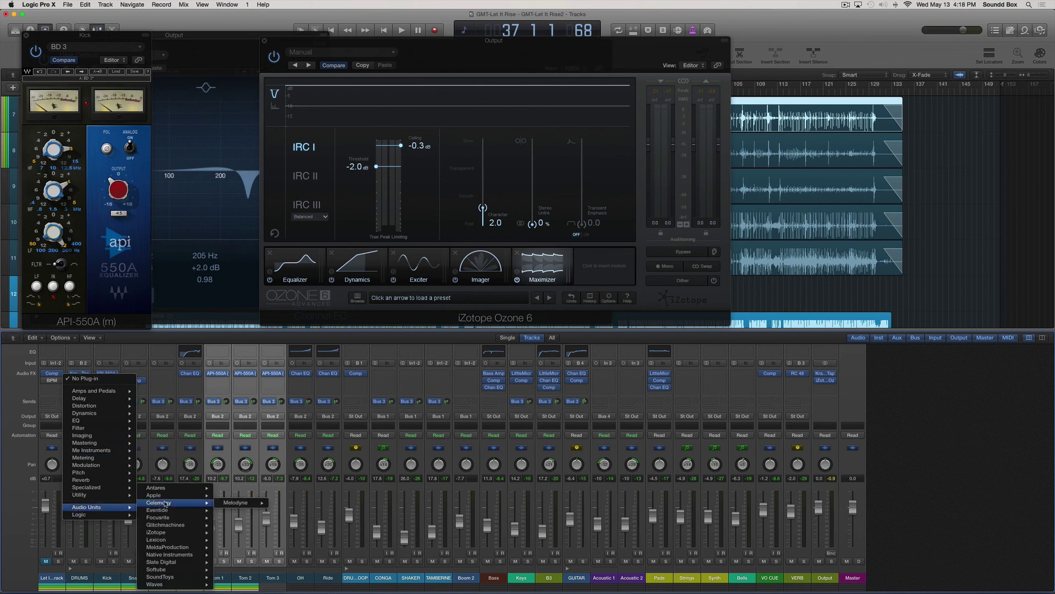
mouse_move(160, 584)
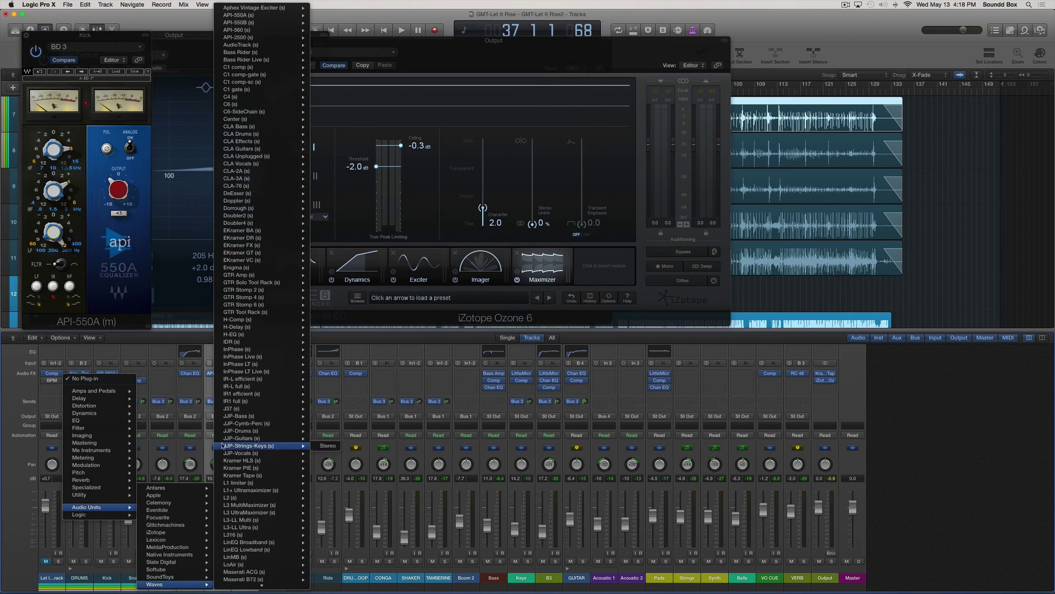
left_click(242, 178)
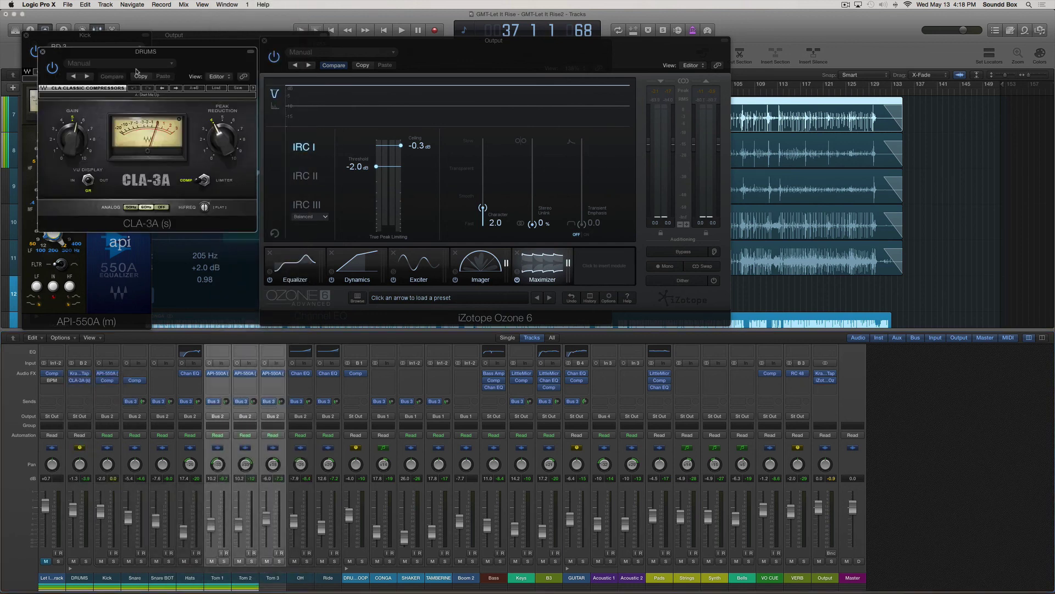
left_click_drag(106, 55, 442, 185)
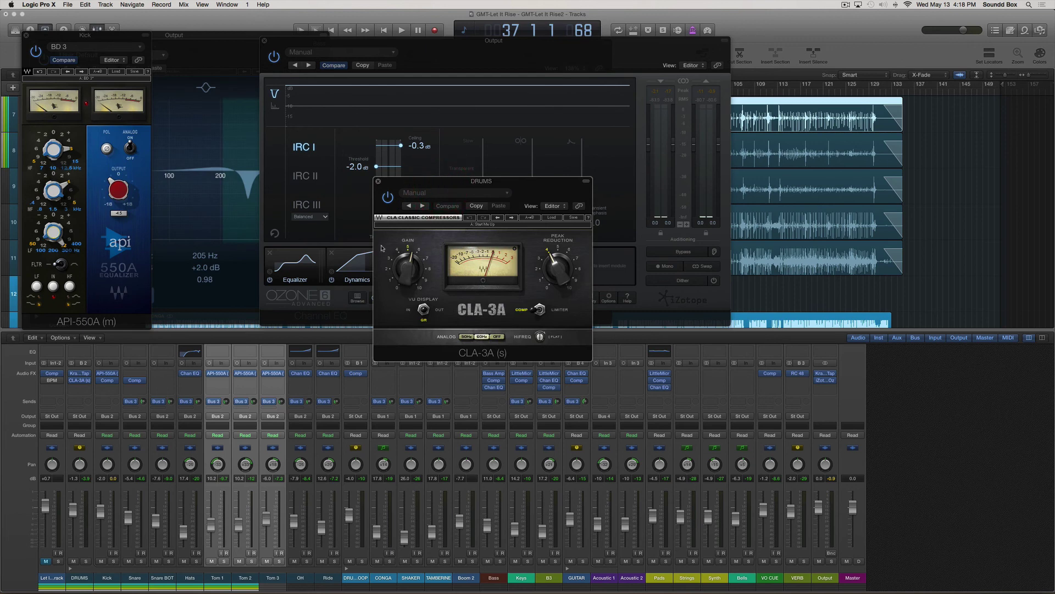
Play the song and lower the DRUMS fader to -4.0 dB.
key("space")
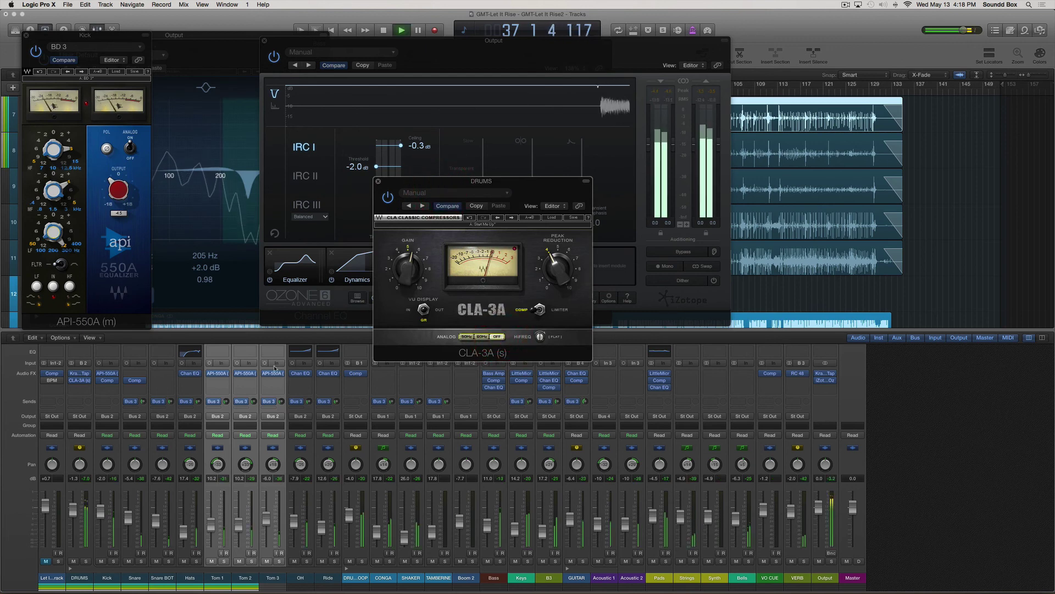
left_click(73, 516)
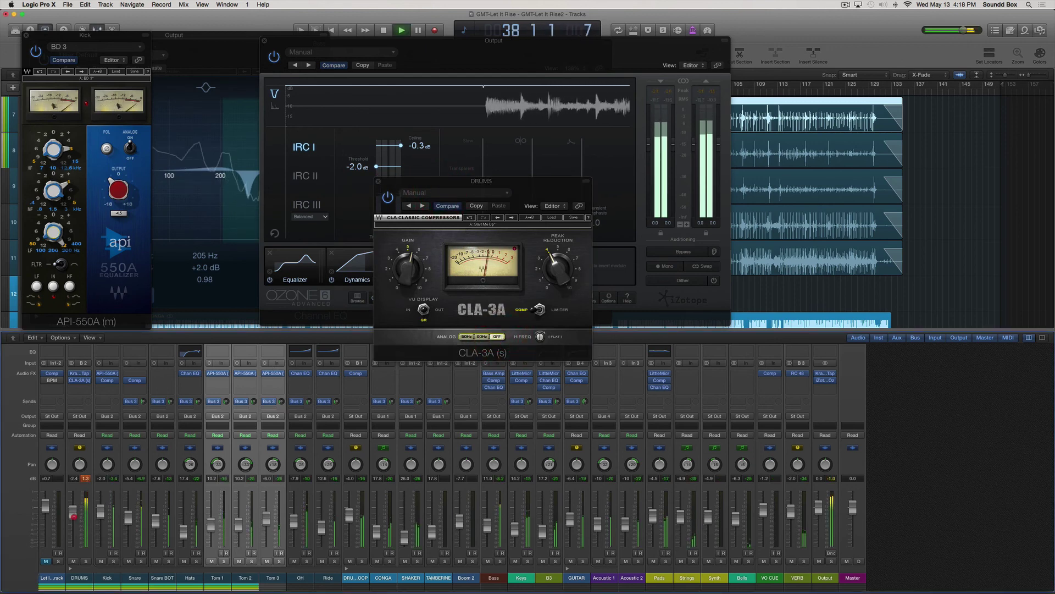
left_click_drag(73, 512, 73, 518)
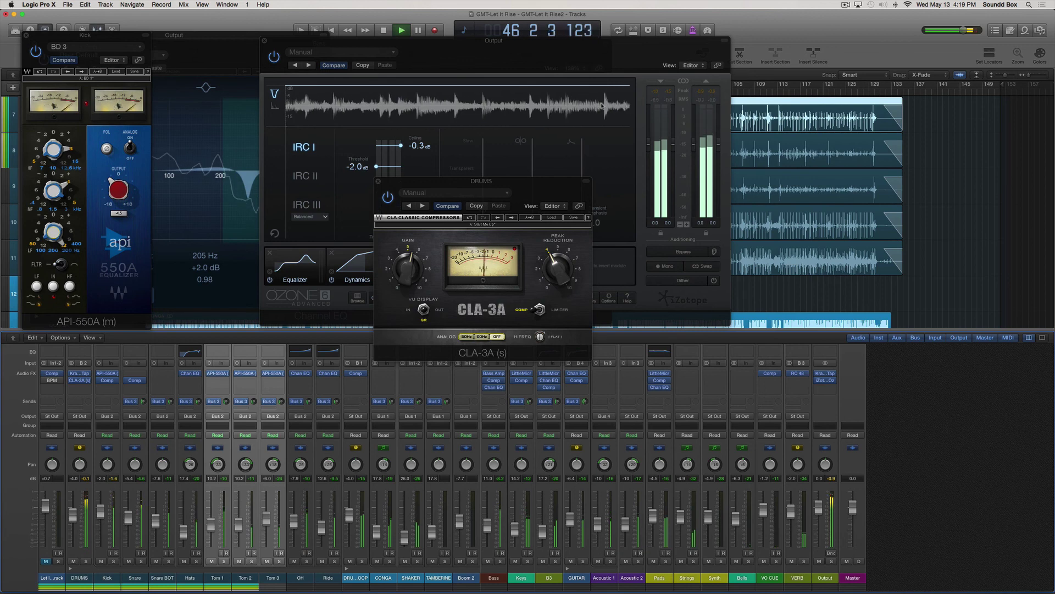
Stop playback, hide the mixer and the open plug-in windows, and enlarge the arrangement around bar 47.
key("x")
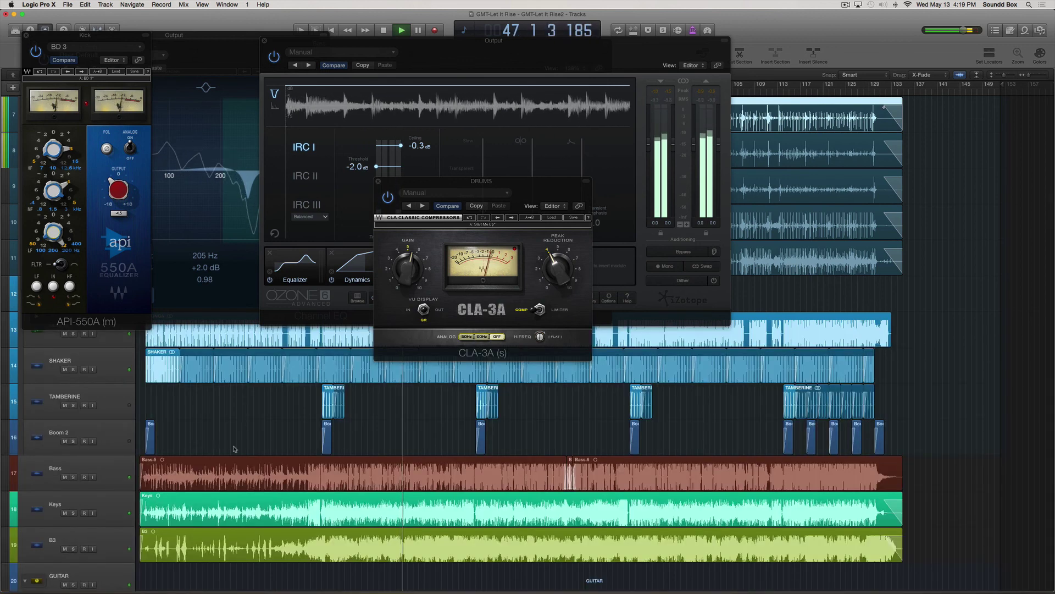
key("space")
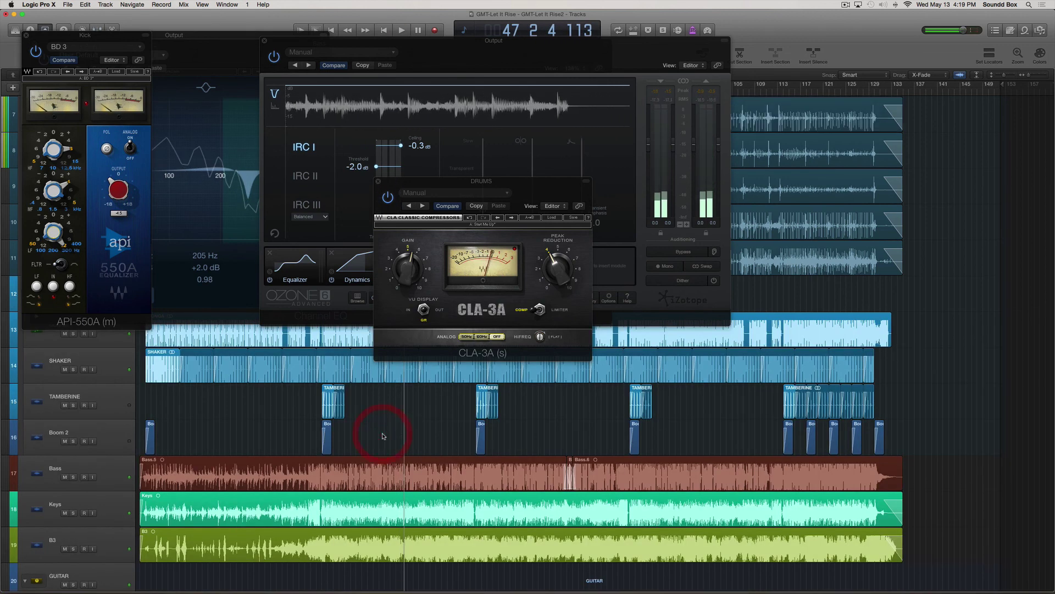
key("x")
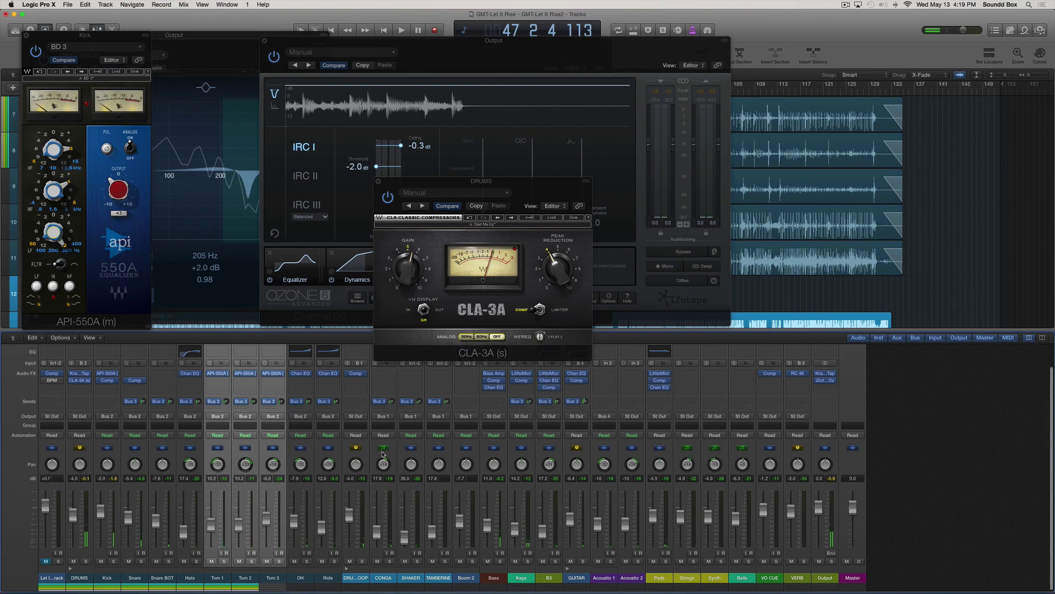
key("x")
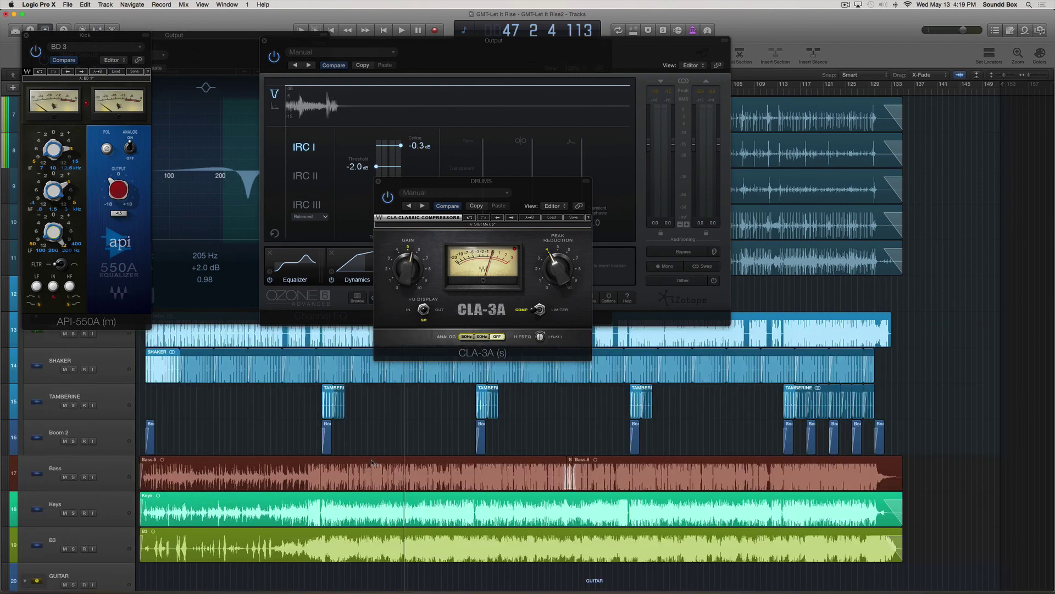
key("super+Right")
key("super+Right")
key("super+Right")
key("super+Right")
key("super+Right")
key("super+Right")
key("super+Right")
key("super+Down")
key("super+Down")
key("super+Down")
key("super+Down")
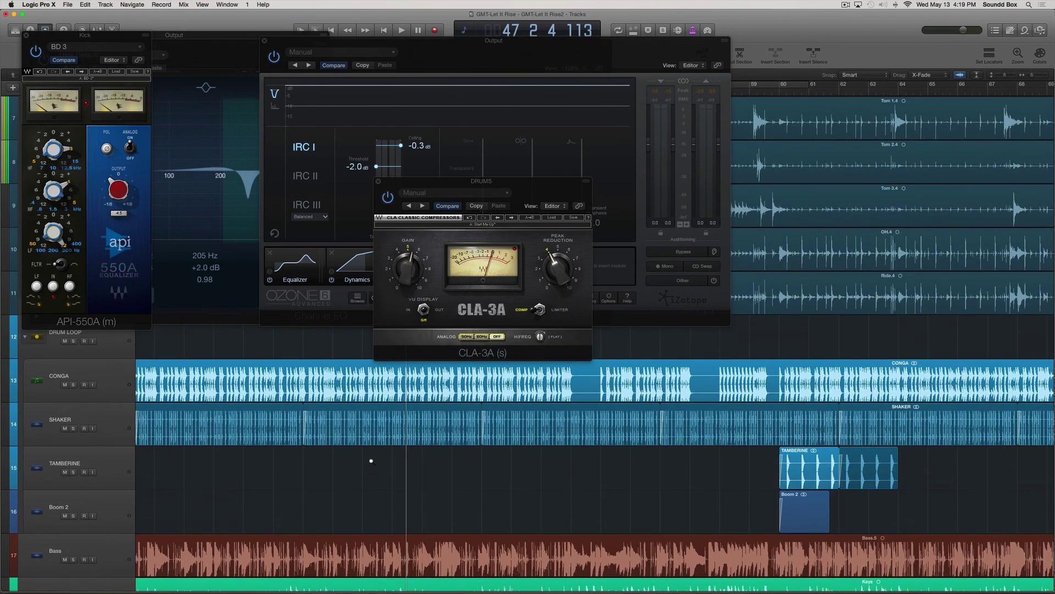
scroll(371, 460, "down", 5)
scroll(372, 449, "left", 4)
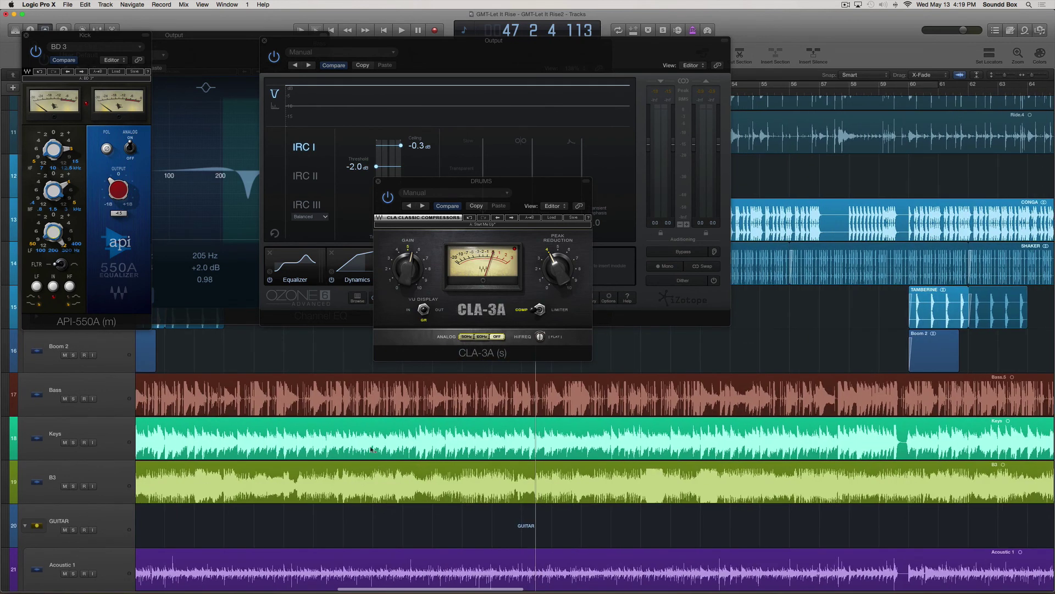
scroll(371, 450, "up", 2)
key("v")
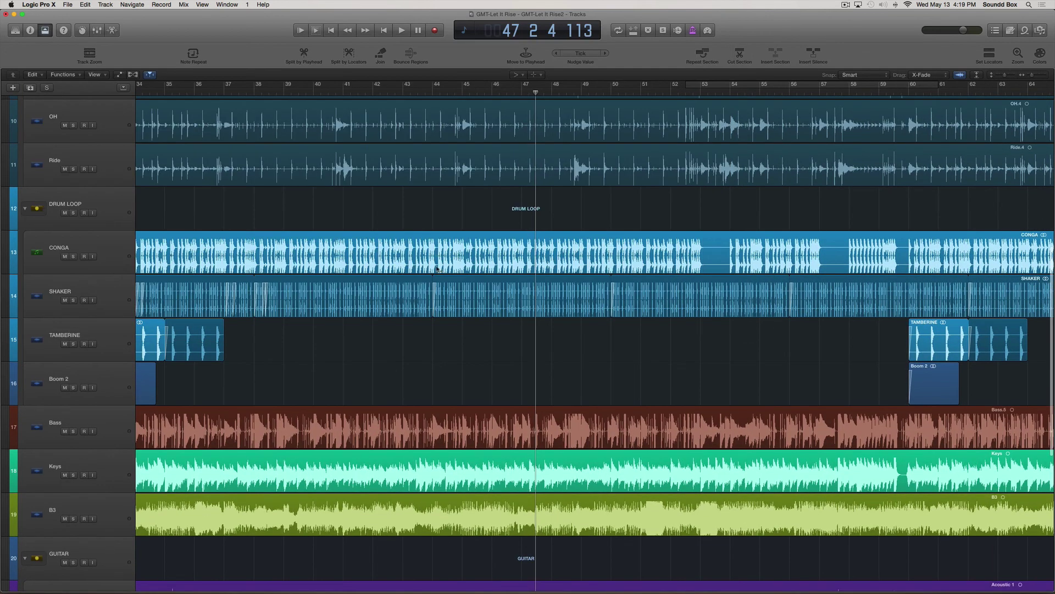
Play the song from bar 41 to check the Bass track, and stop partway through bar 45.
right_click(333, 105)
left_click(341, 93)
left_click(343, 92)
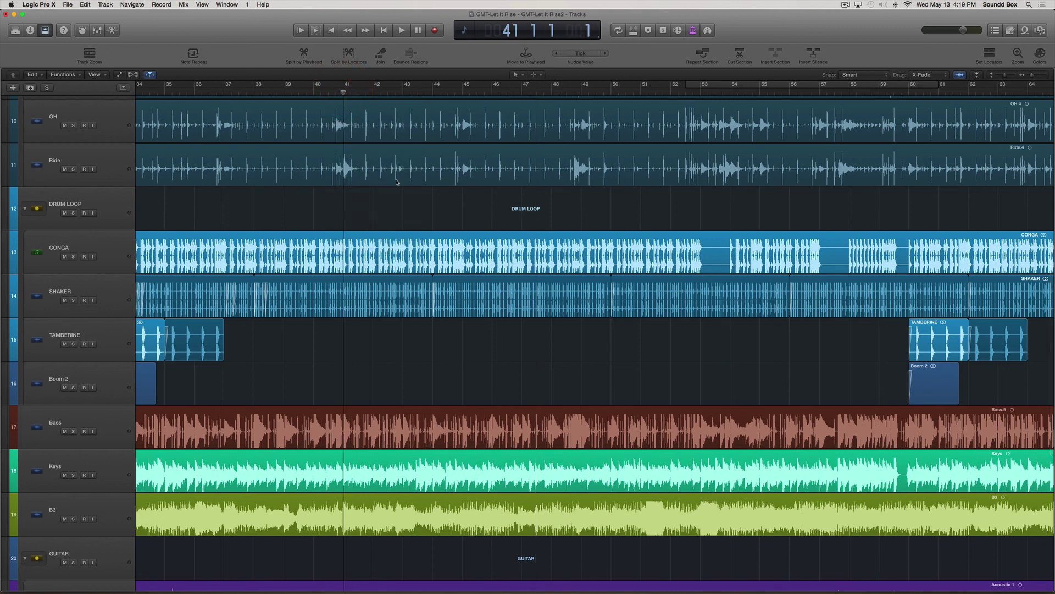
key("space")
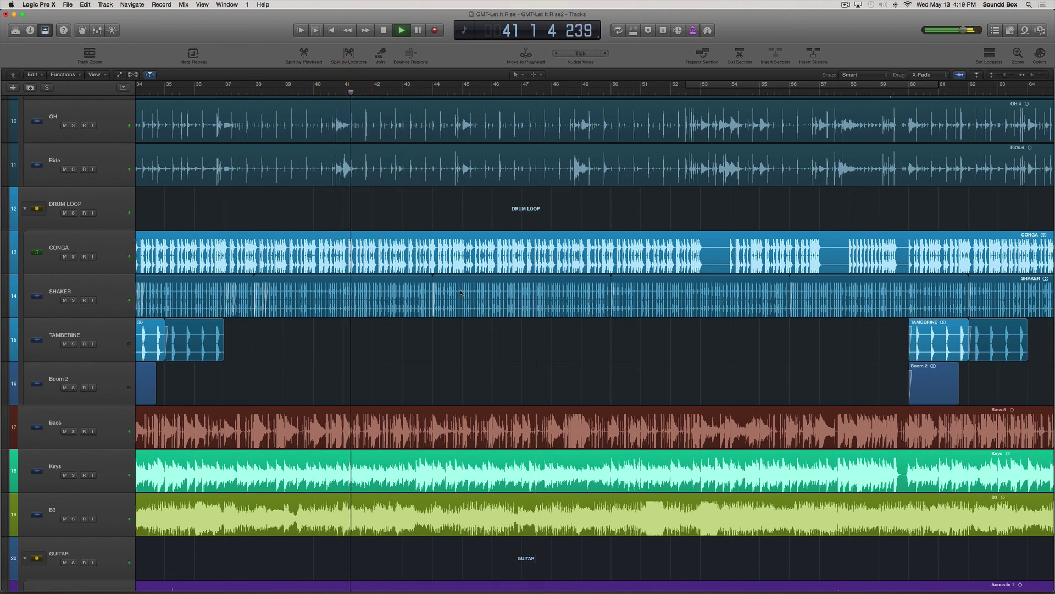
scroll(397, 391, "right", 3)
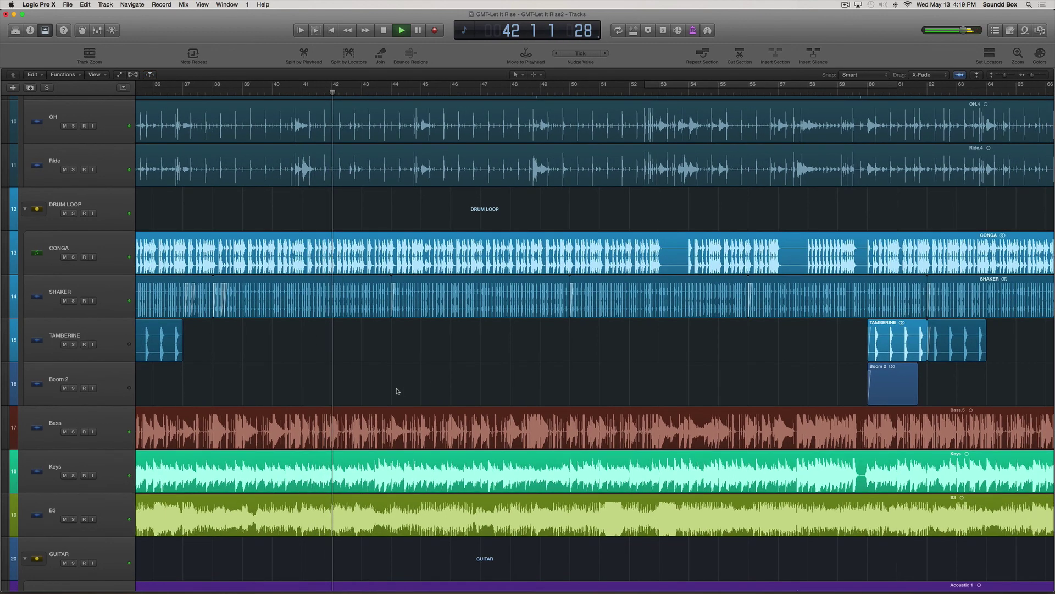
key("super+Down")
key("super+Down")
key("super+Down")
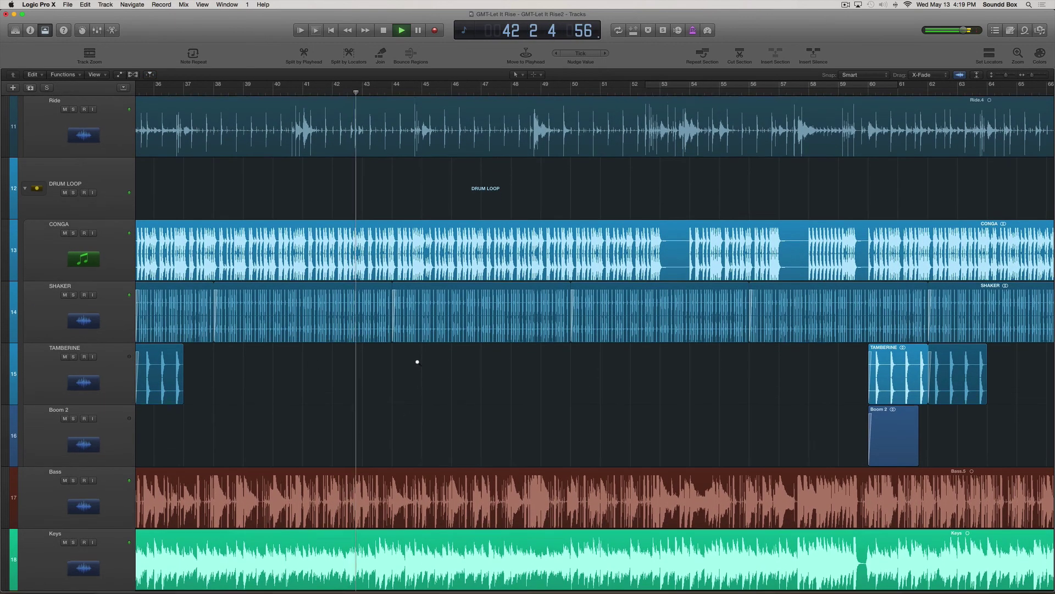
scroll(416, 364, "down", 5)
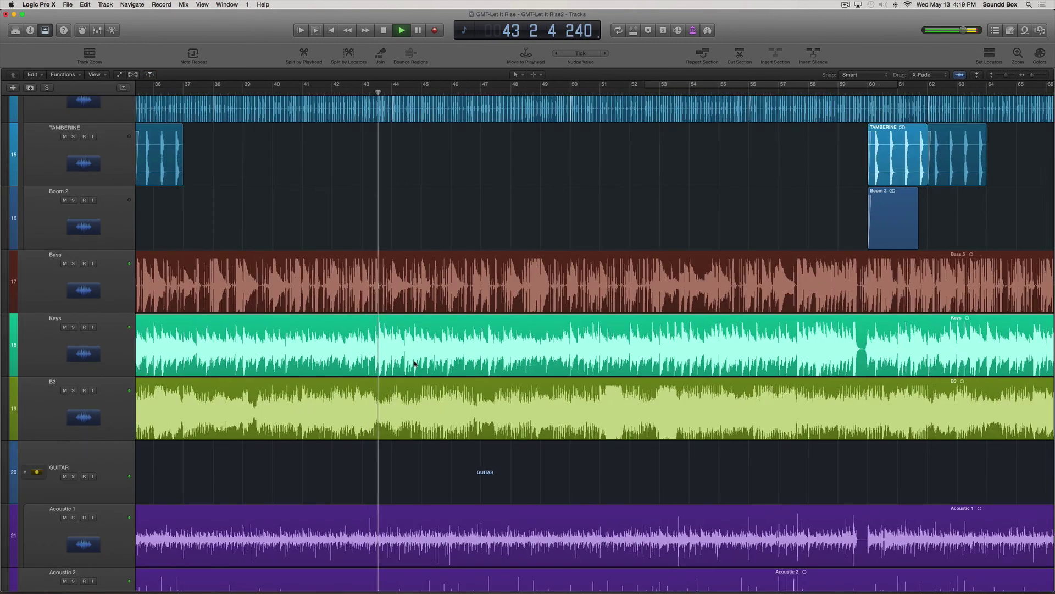
key("super+Right")
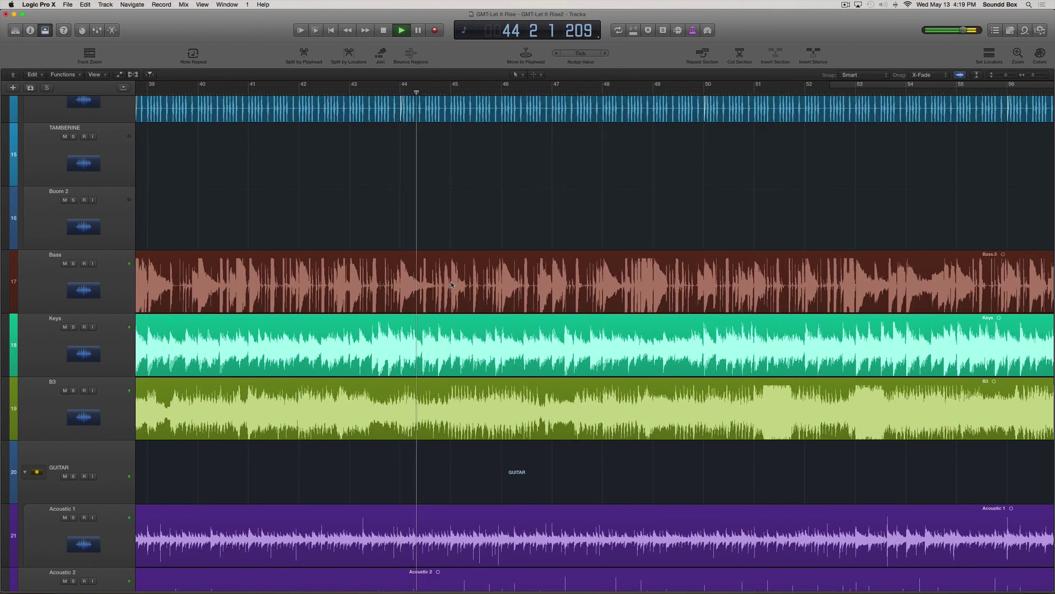
scroll(440, 307, "right", 3)
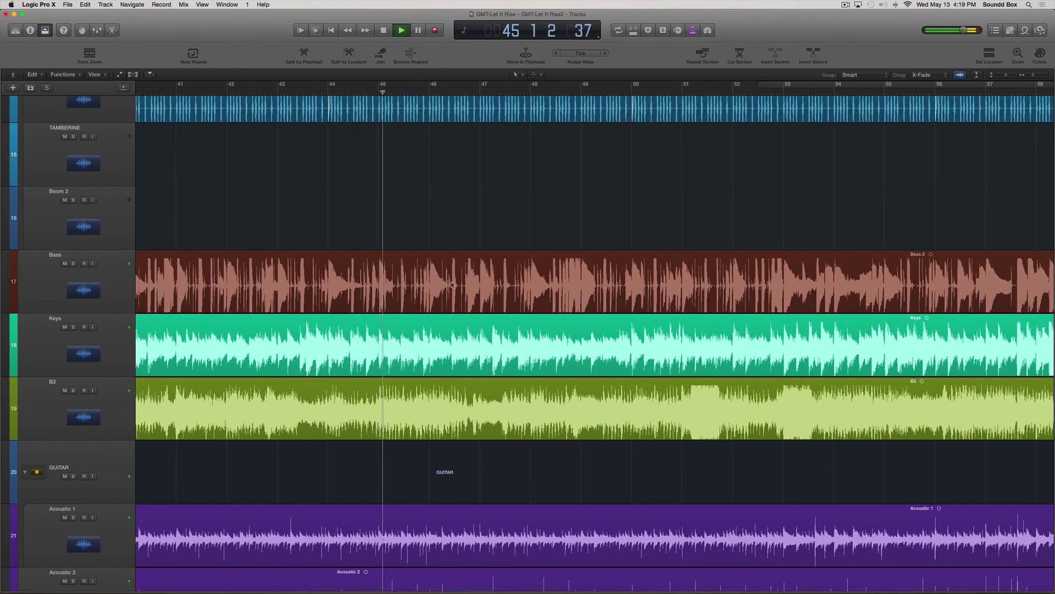
key("space")
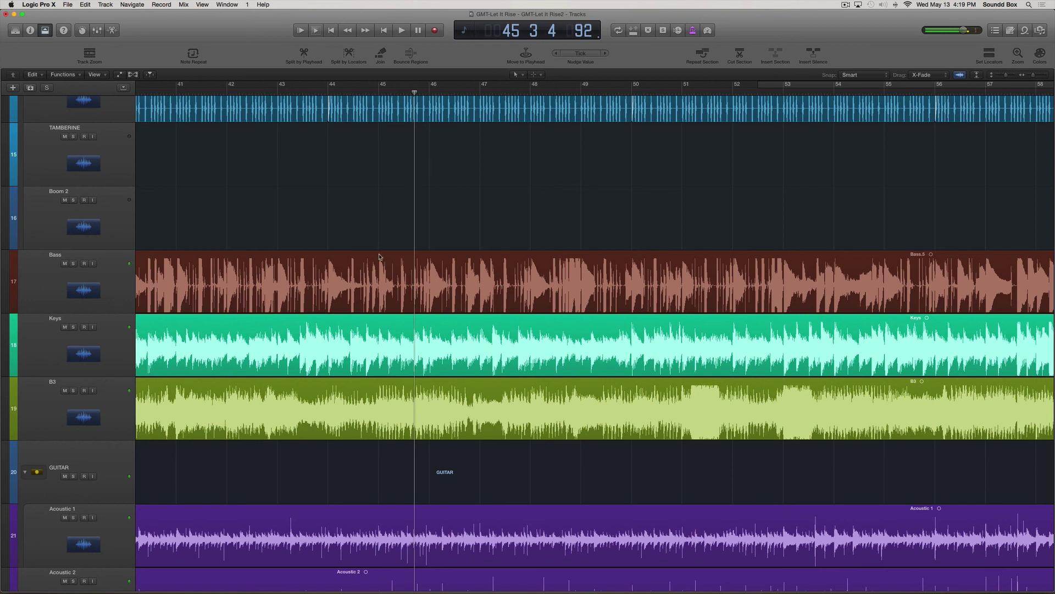
Delete the bass passage at the start of bar 45 and fill the gap with a copy of the bass from bar 46.
left_click_drag(379, 254, 400, 273)
key("Delete")
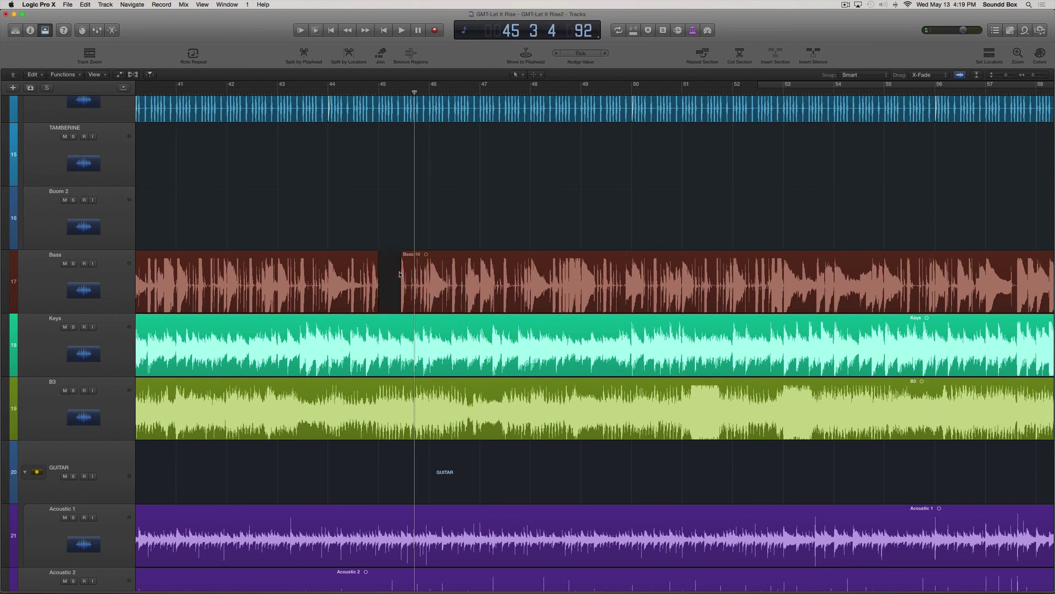
key("space")
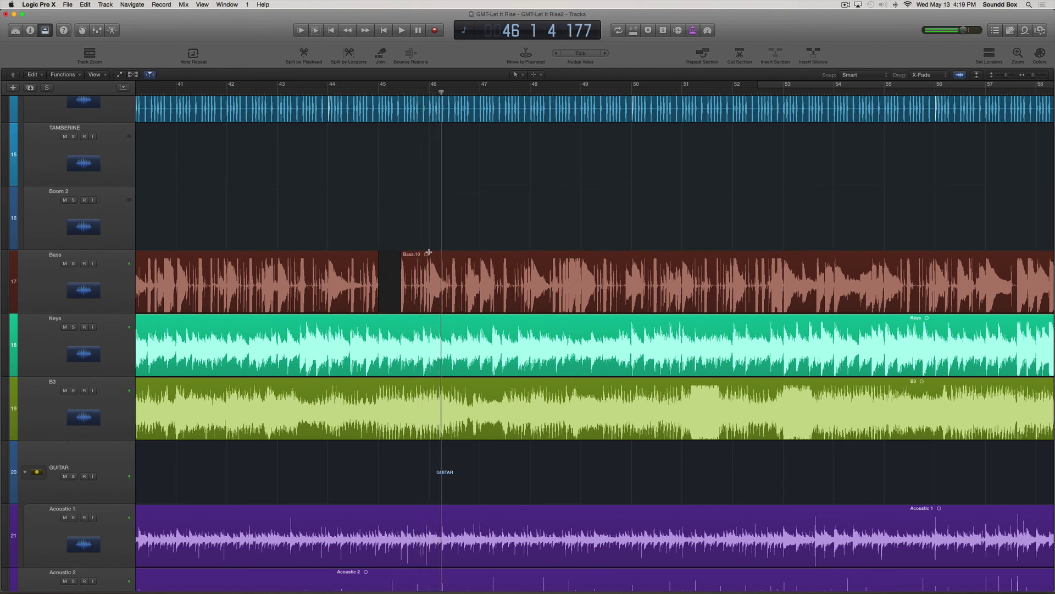
left_click_drag(429, 253, 398, 258)
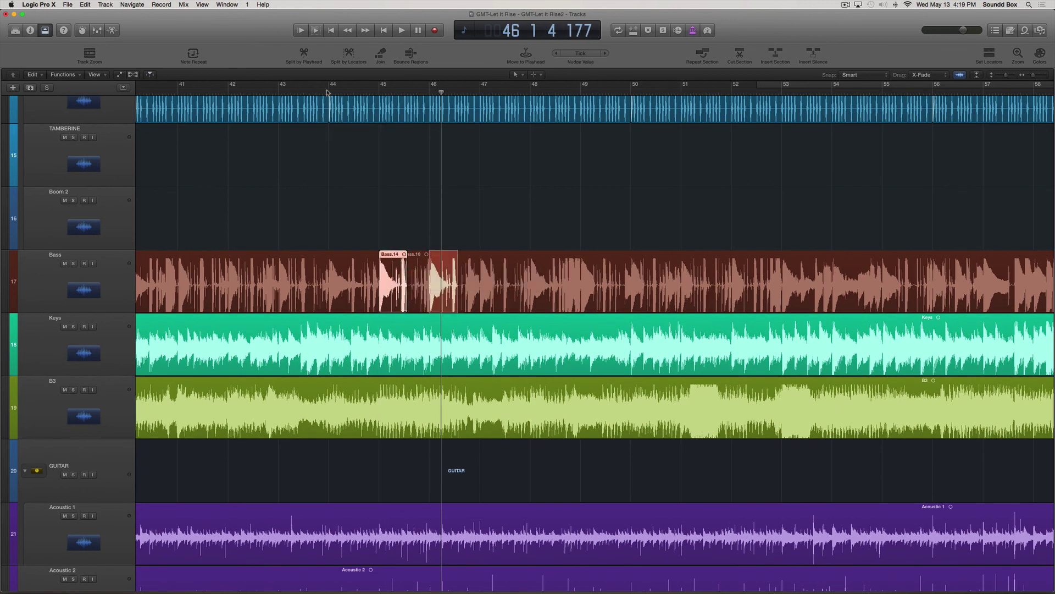
Deselect the bass regions, play the patched section from bar 44 to check the edit, and stop playback.
key("space")
left_click(358, 177)
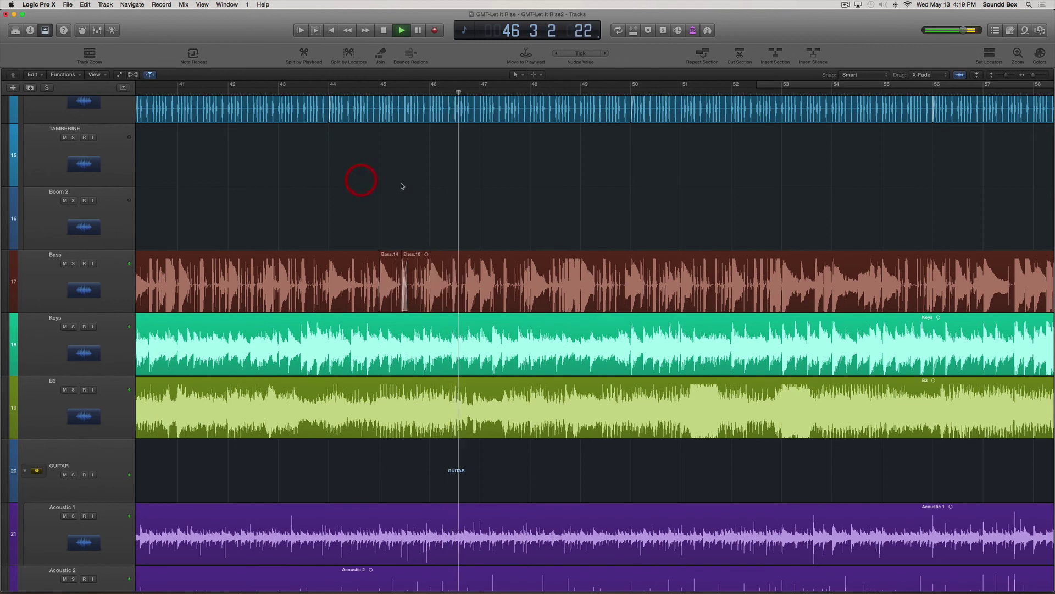
left_click(359, 91)
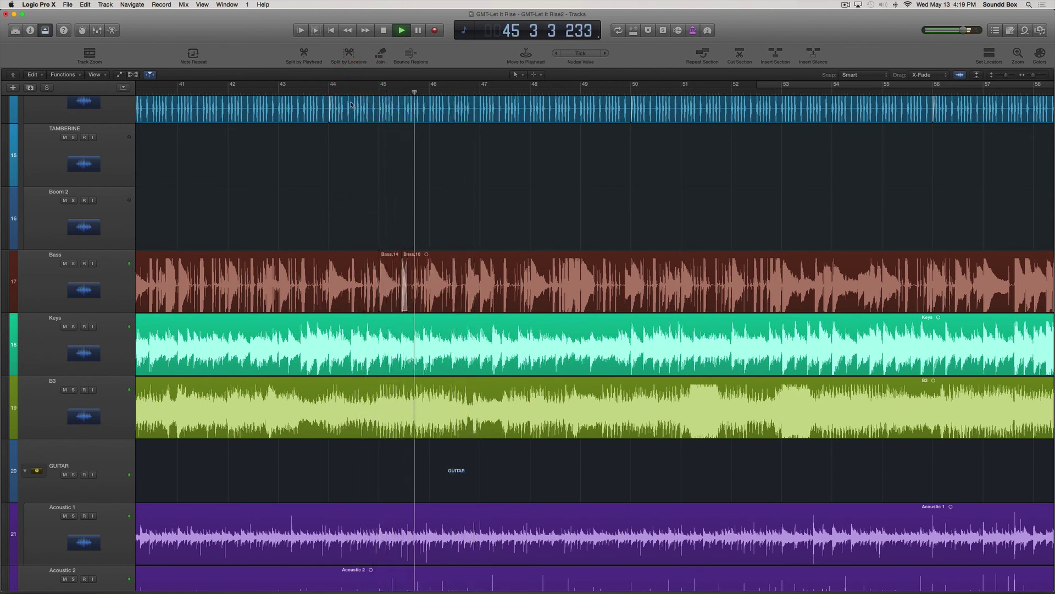
left_click(335, 89)
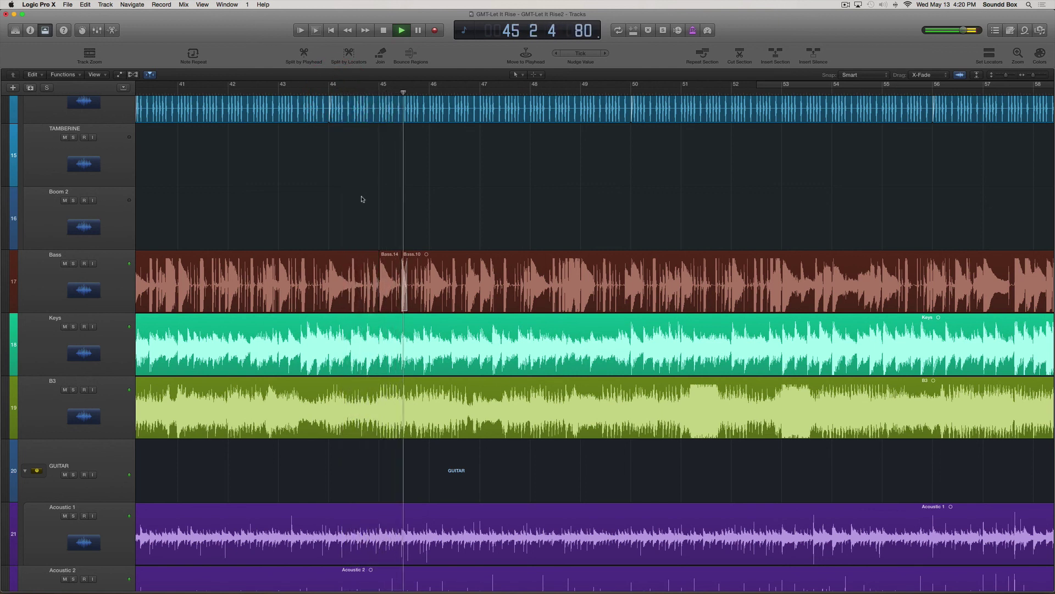
key("space")
Extend the start of the patched bass region back into bar 44 and audition it from bar 44.
left_click(379, 308)
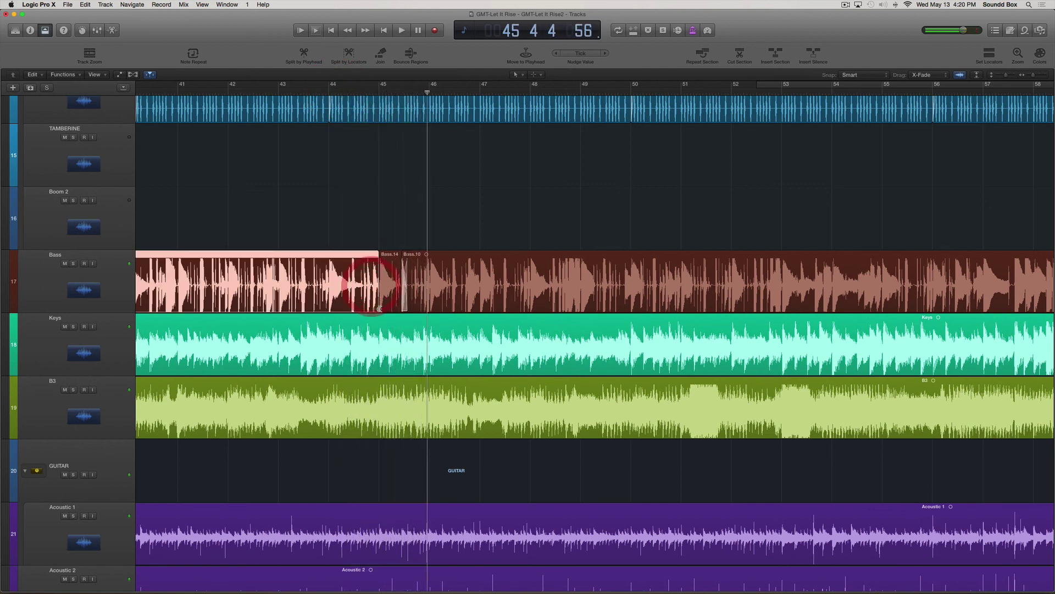
left_click_drag(377, 308, 361, 310)
left_click(379, 310)
left_click(329, 92)
key("space")
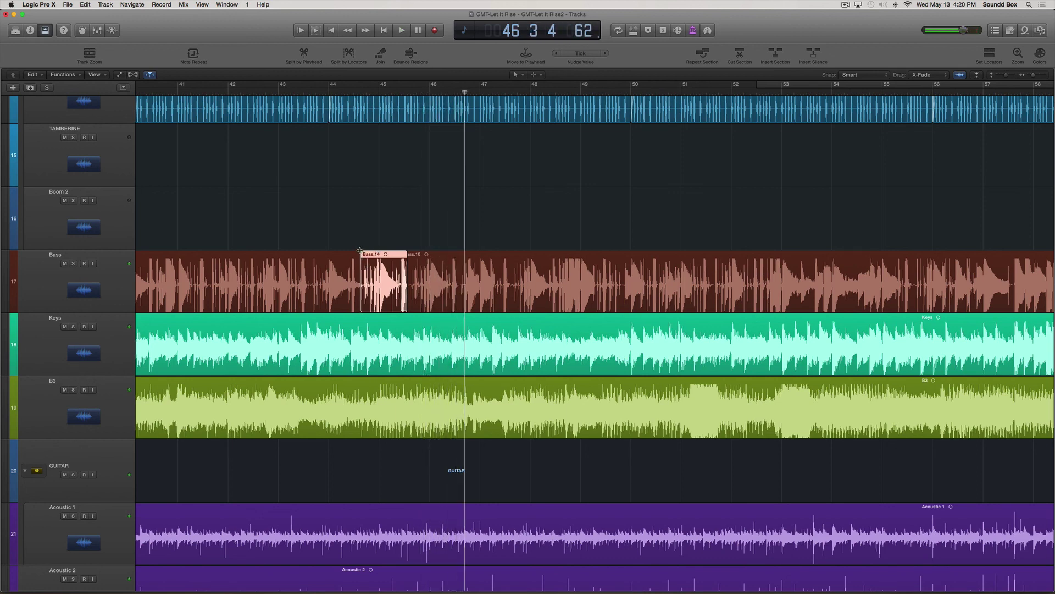
Zoom out until all tracks and most of the song's length can be viewed together.
key("super+Left")
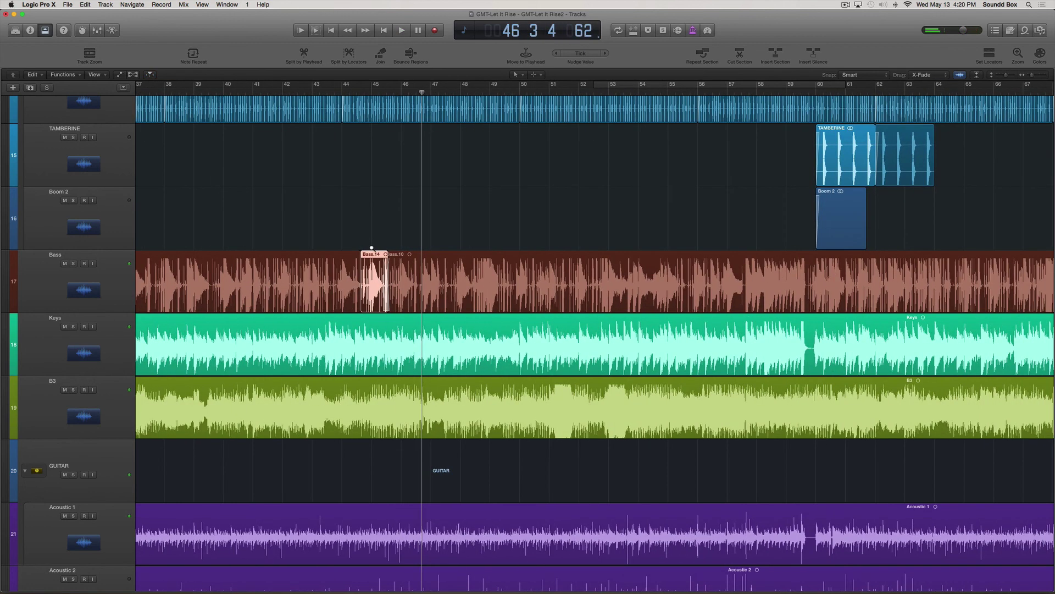
key("super+Up")
key("super+Up")
key("super+Left")
key("super+Left")
key("super+Left")
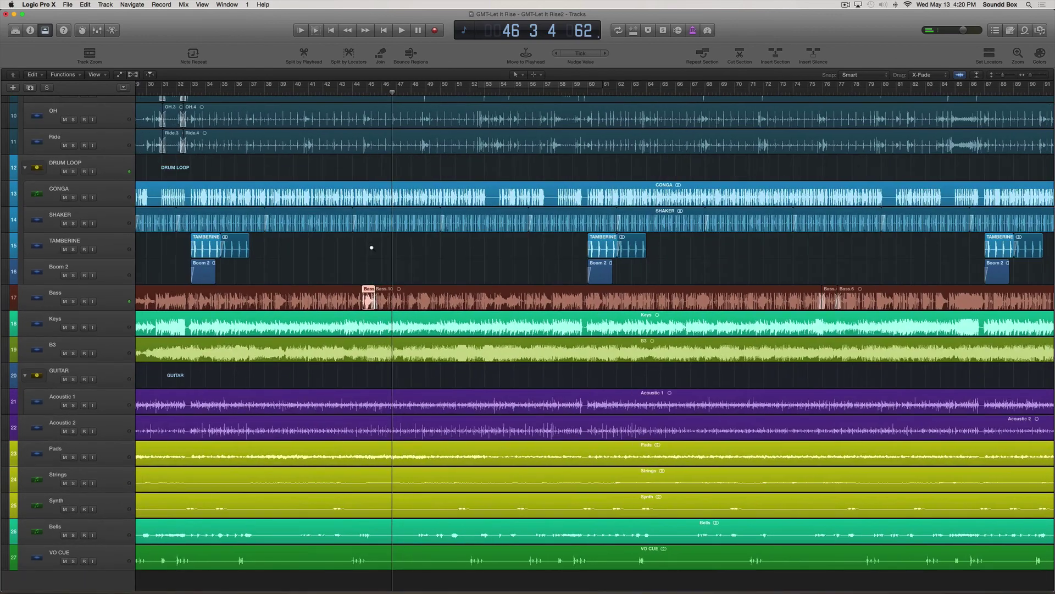
key("super+Left")
key("super+Up")
key("super+Up")
key("super+Up")
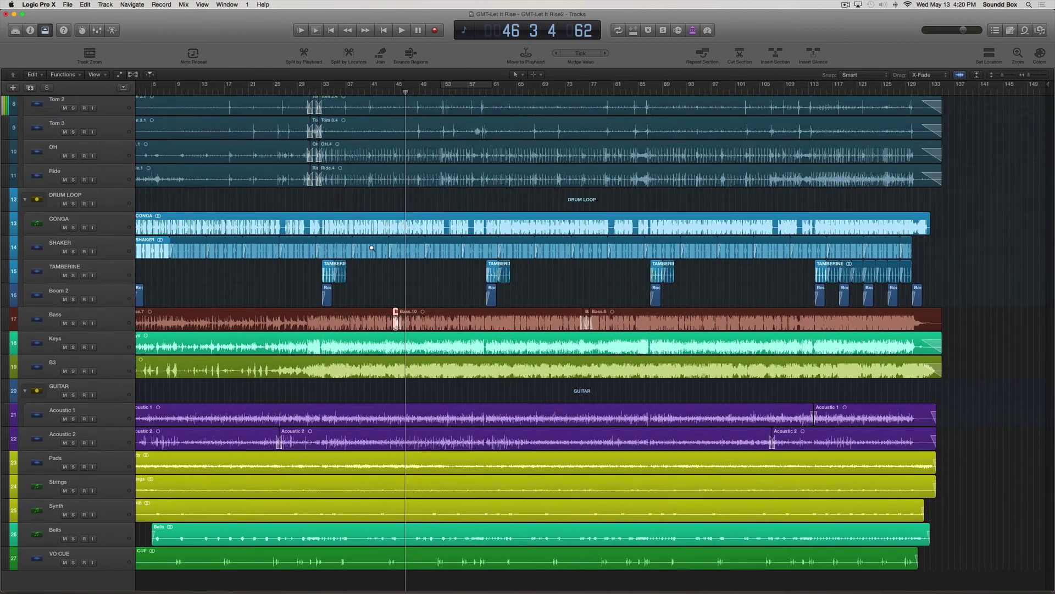
key("super+Up")
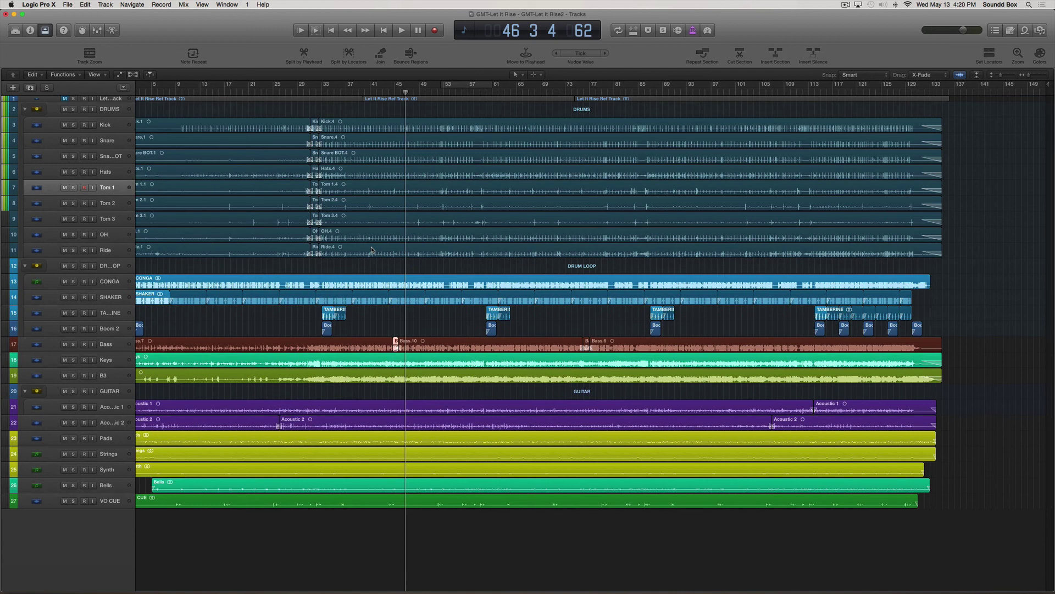